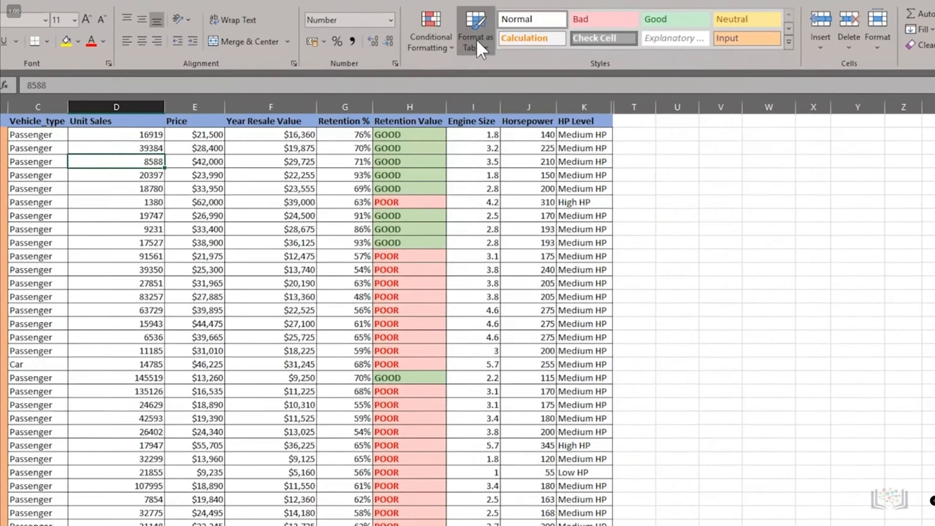
- Format the car sales data range as a table with a medium table style, keeping the headers option on
left_click(480, 49)
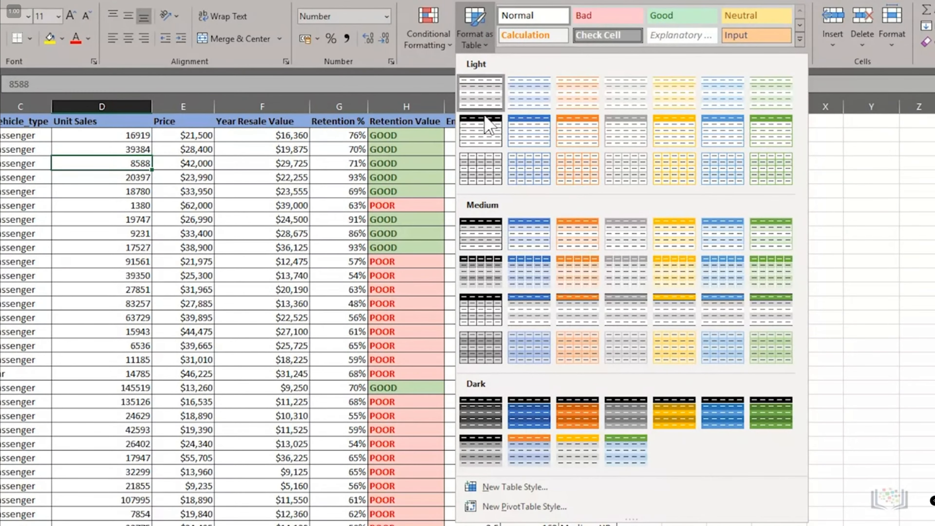
left_click(482, 310)
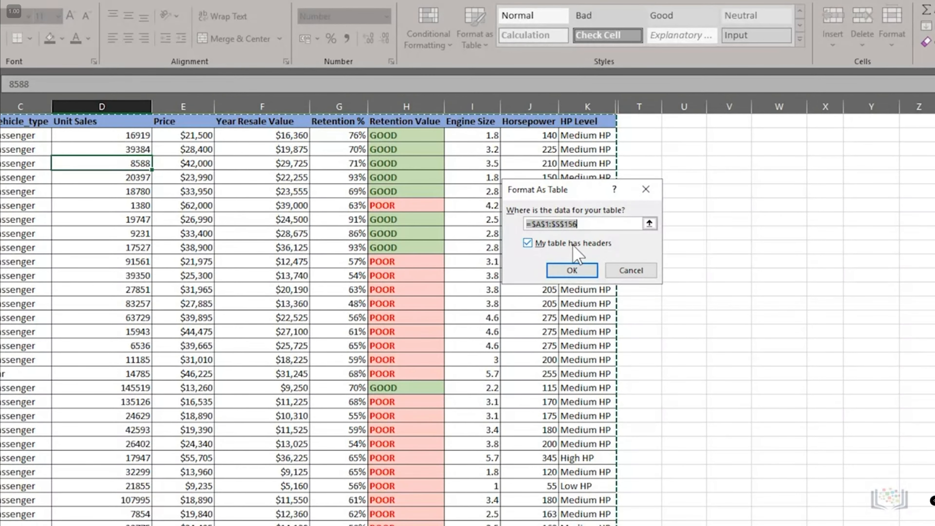
left_click(572, 270)
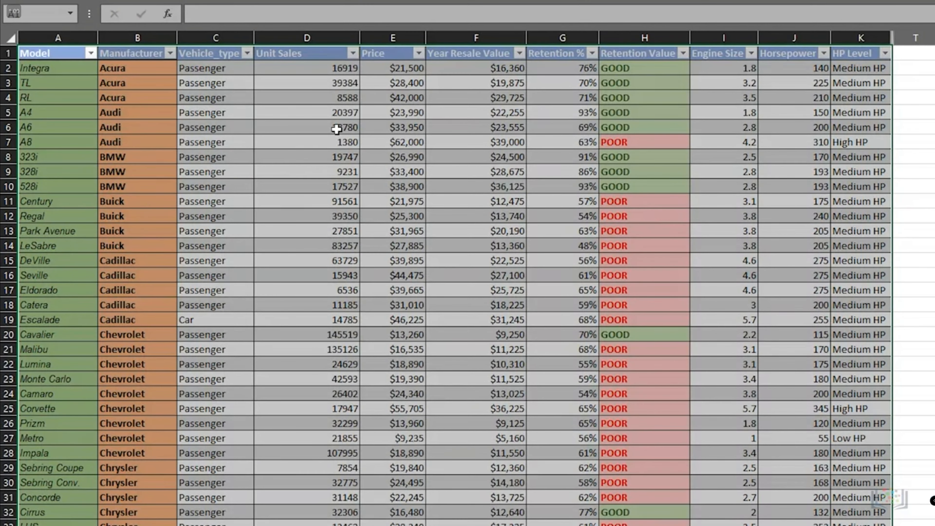
left_click(592, 56)
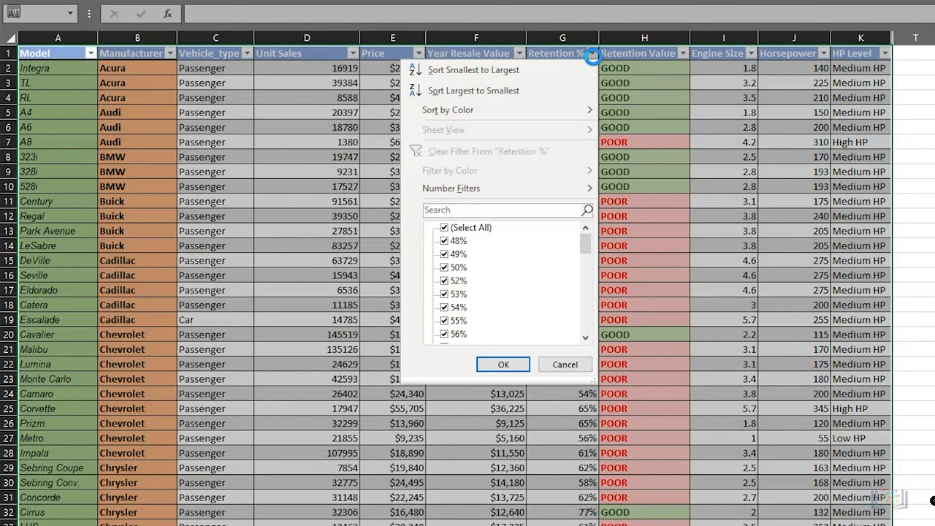
left_click(592, 55)
left_click(684, 54)
left_click(684, 54)
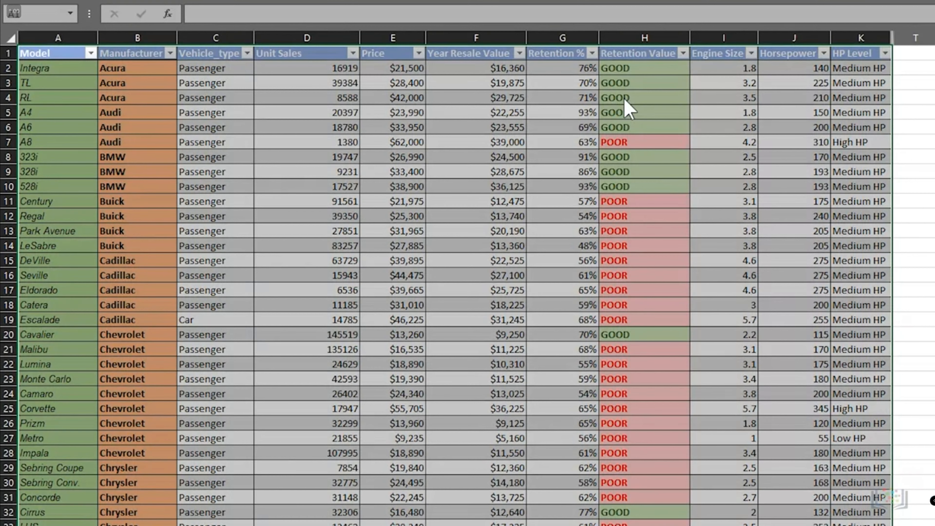
- Add a test row with model E10 and manufacturer Zenos below the table, then delete row 157
key("ctrl+Down")
left_click(52, 486)
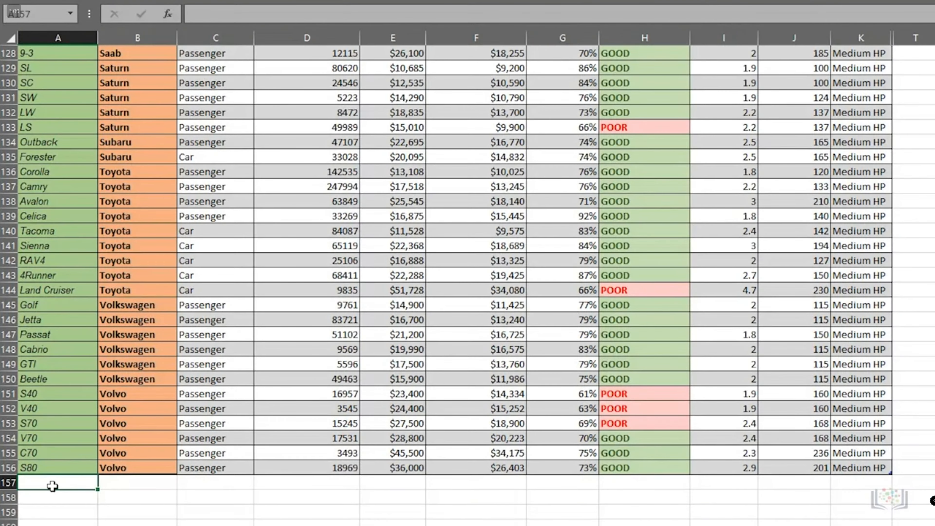
type("E10")
key("Tab")
type("Zenos")
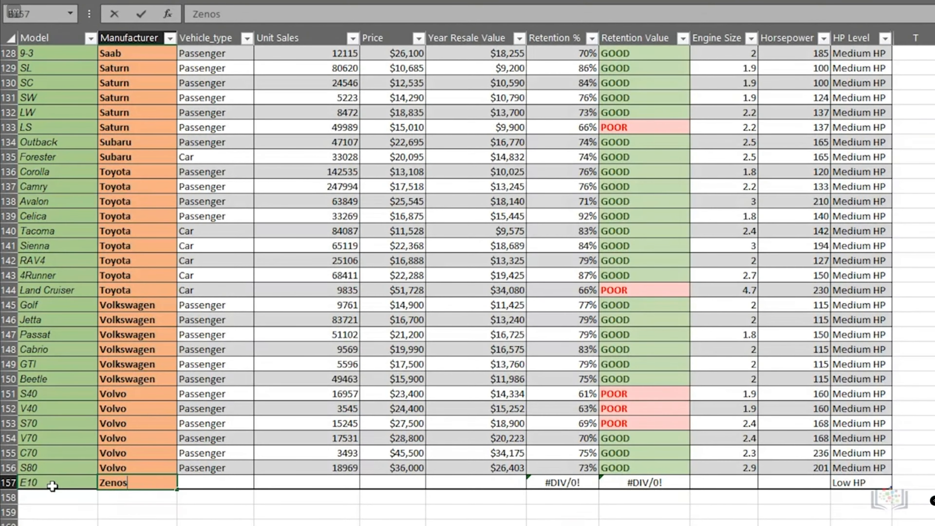
key("Tab")
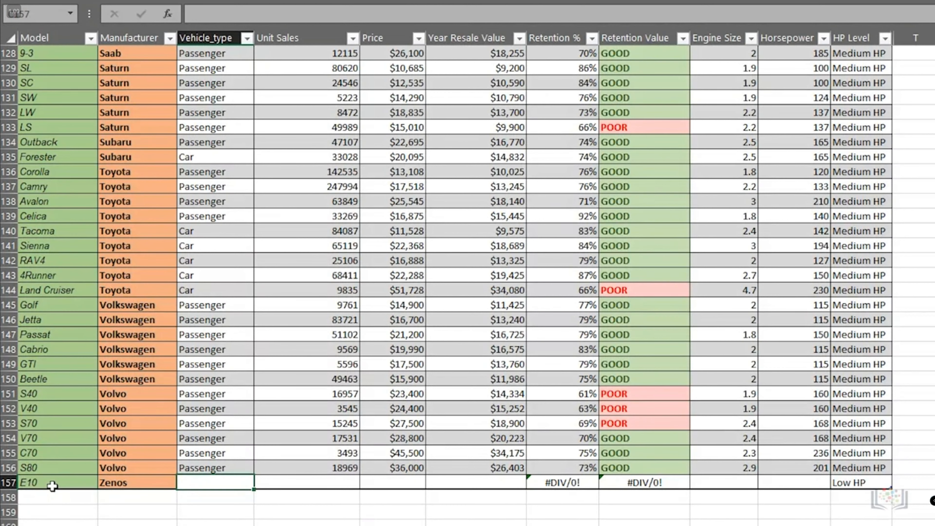
right_click(3, 481)
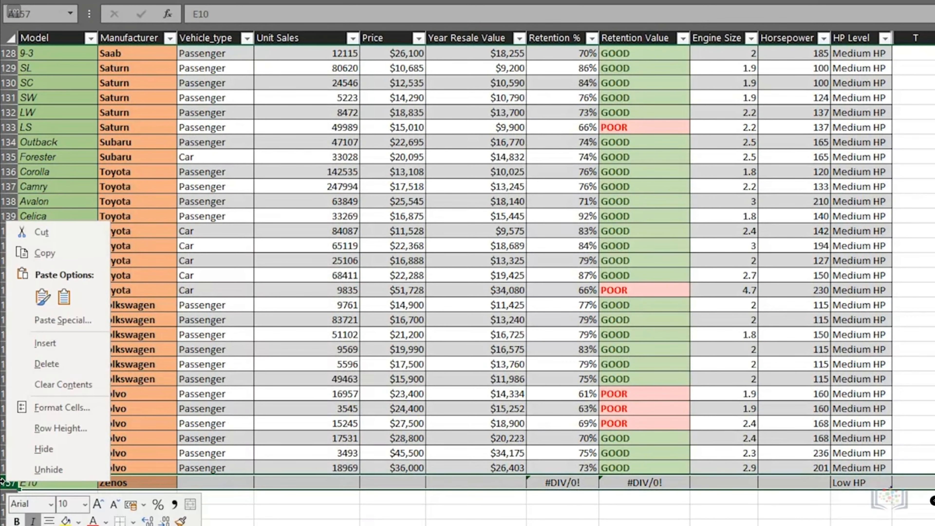
left_click(46, 363)
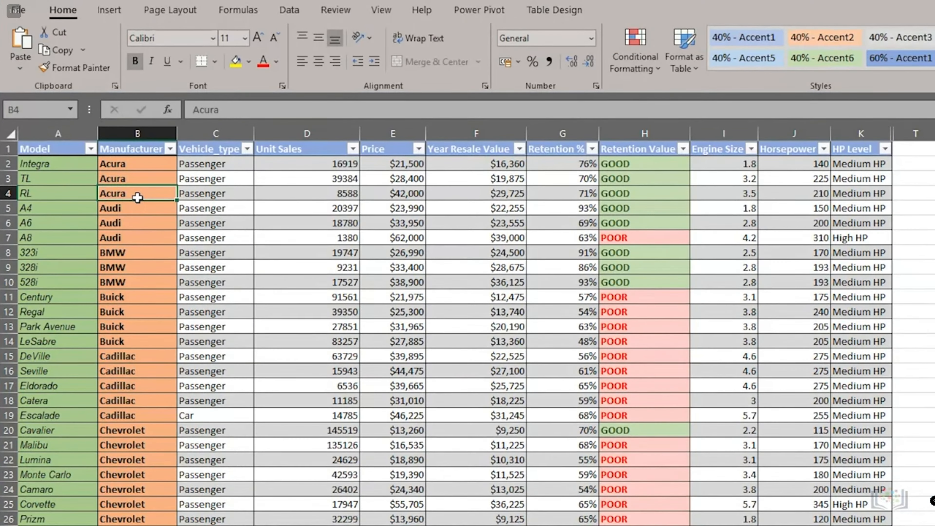
- Insert a PivotTable from Table1 on a new worksheet
left_click(112, 11)
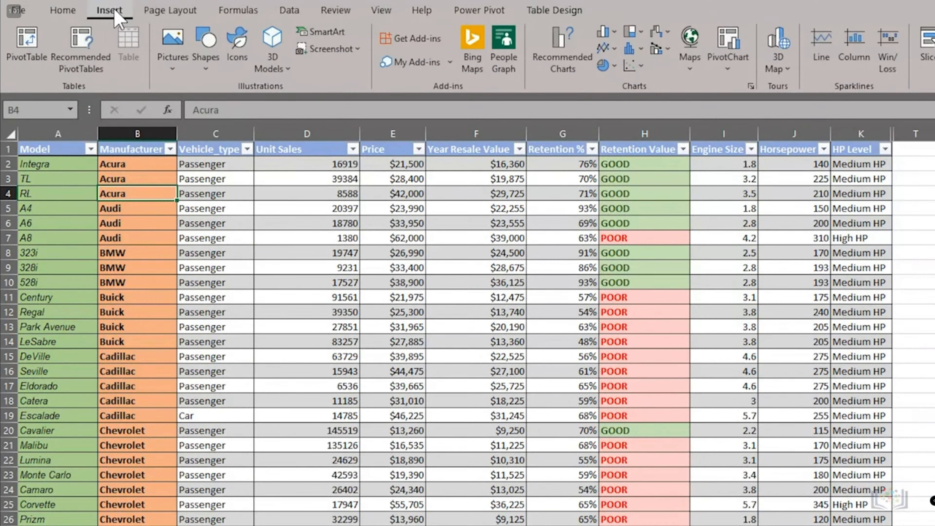
left_click(26, 51)
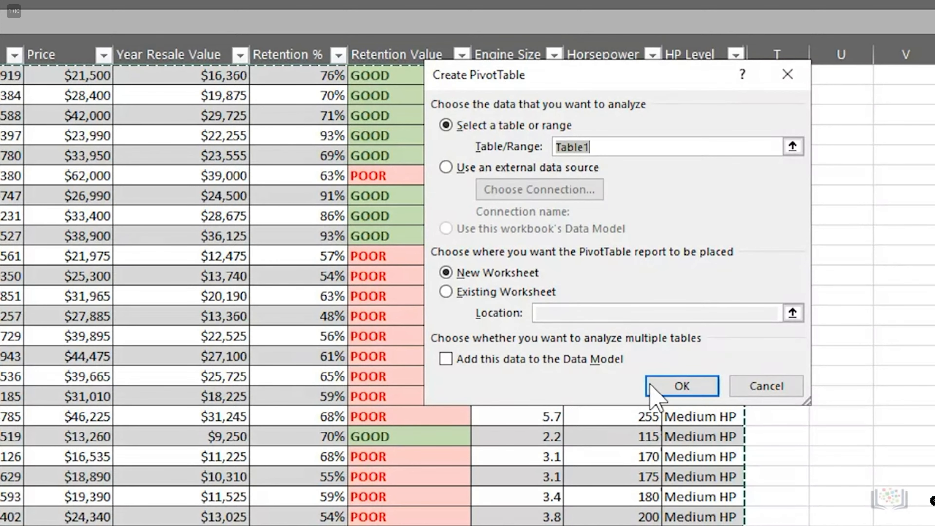
left_click(659, 387)
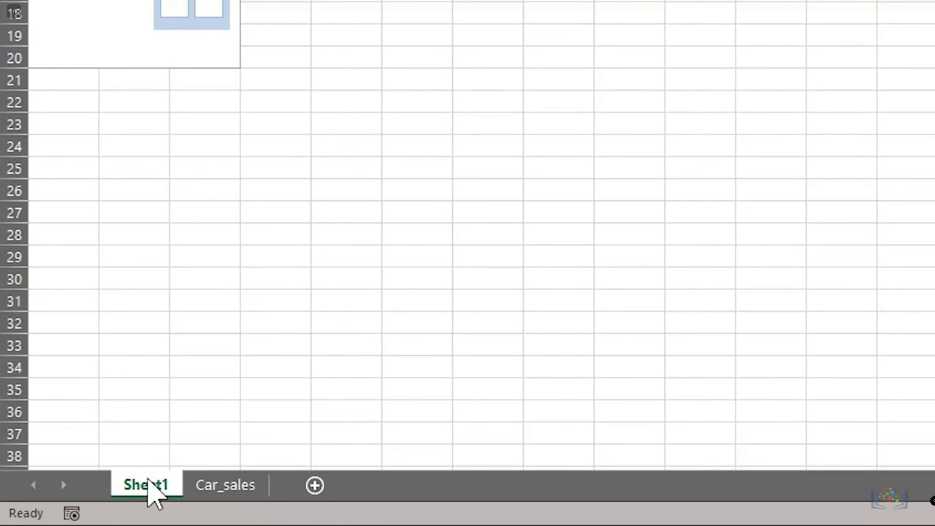
- Rename the new sheet Sheet1 as Pivot1
double_click(149, 485)
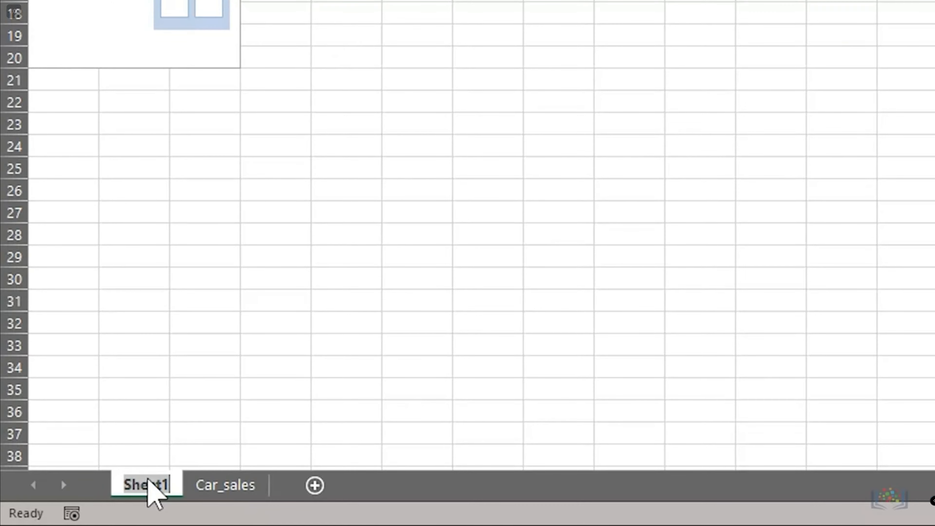
type("Pivot1")
key("Return")
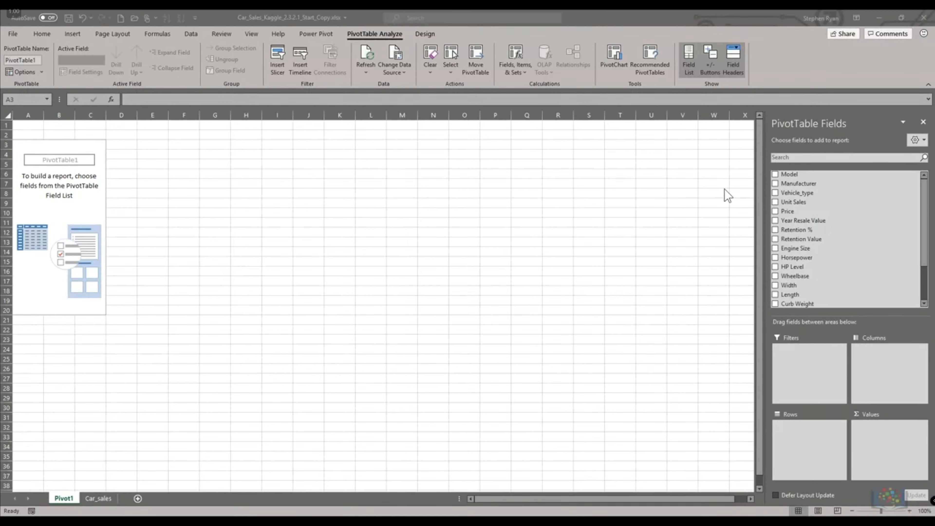
left_click(798, 185)
left_click_drag(799, 186, 798, 443)
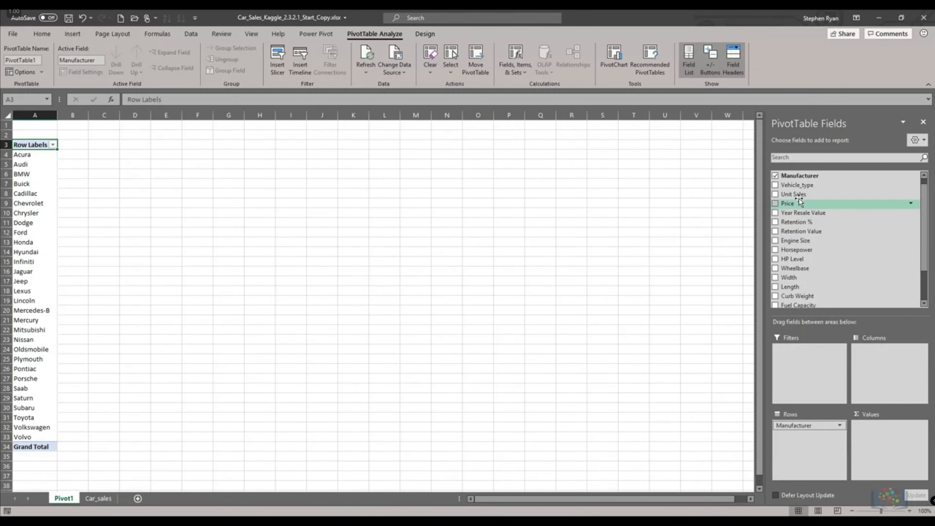
scroll(792, 206, "up", 1)
left_click_drag(789, 174, 792, 424)
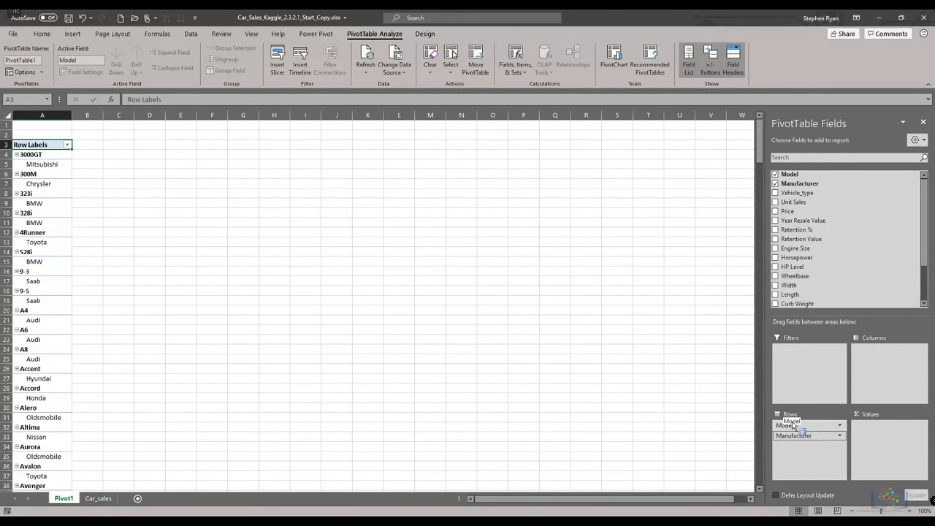
left_click(557, 512)
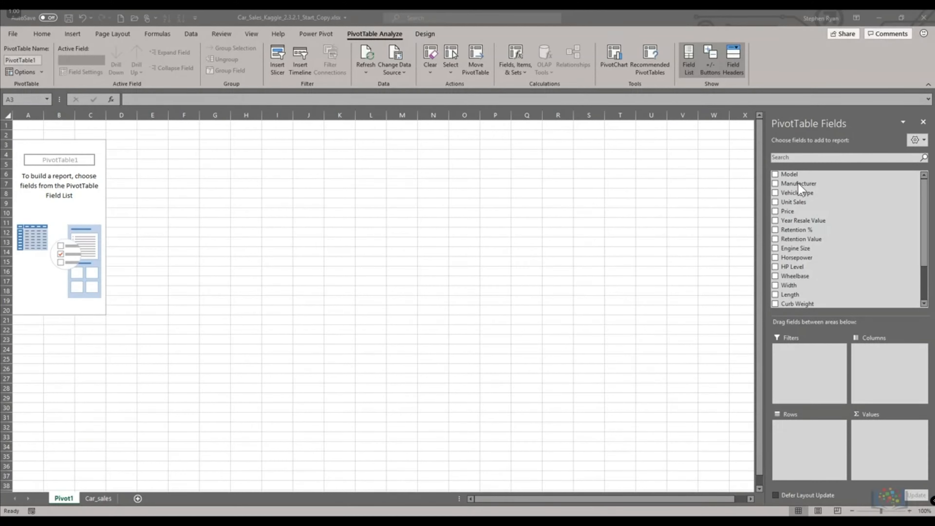
- Add Manufacturer and Model as pivot row fields, with Manufacturer placed above Model
left_click_drag(798, 183, 800, 444)
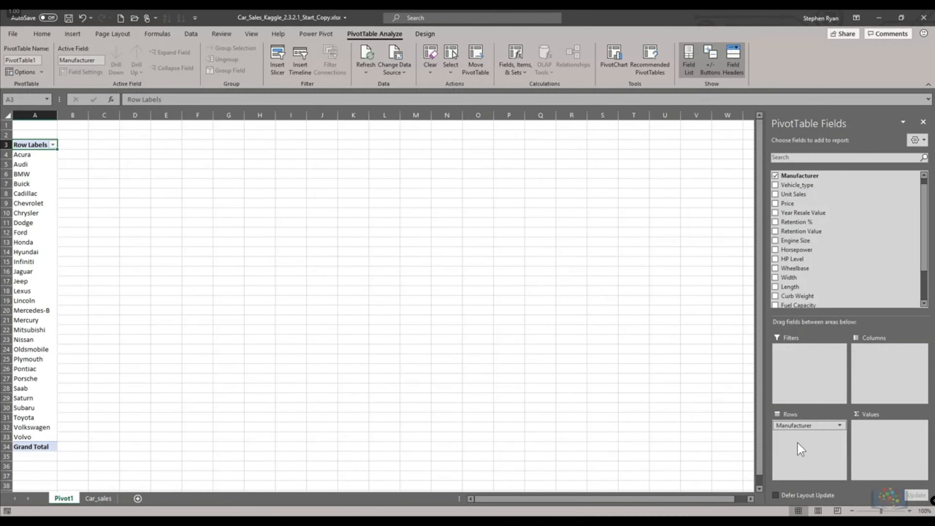
scroll(790, 199, "up", 1)
left_click_drag(789, 174, 791, 425)
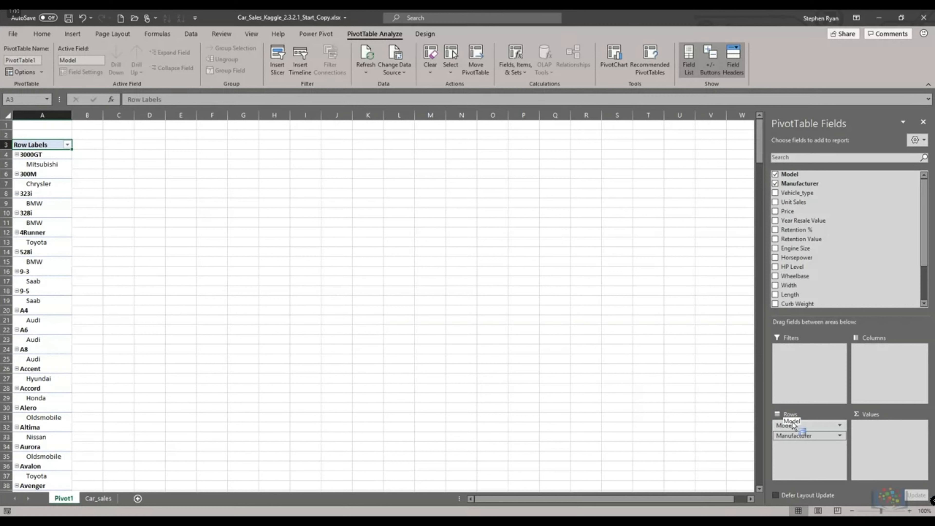
left_click_drag(792, 426, 790, 423)
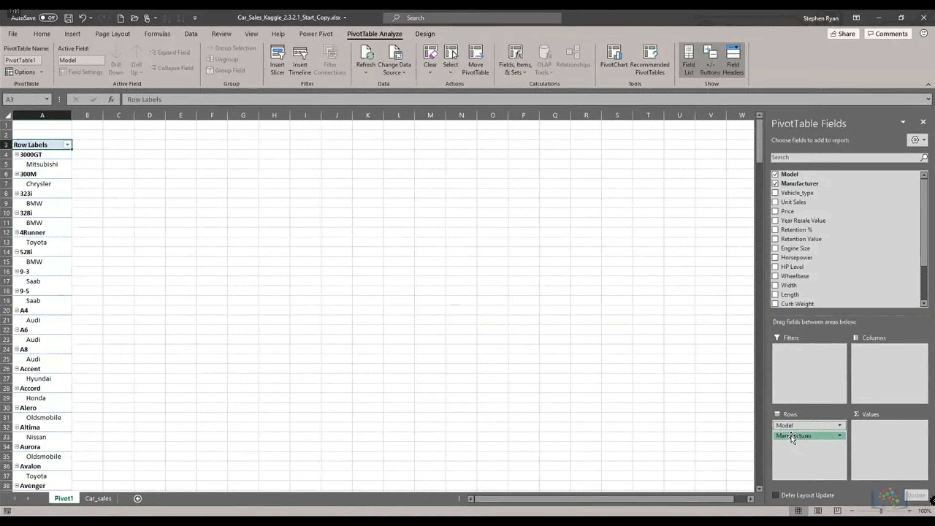
left_click_drag(793, 437, 791, 423)
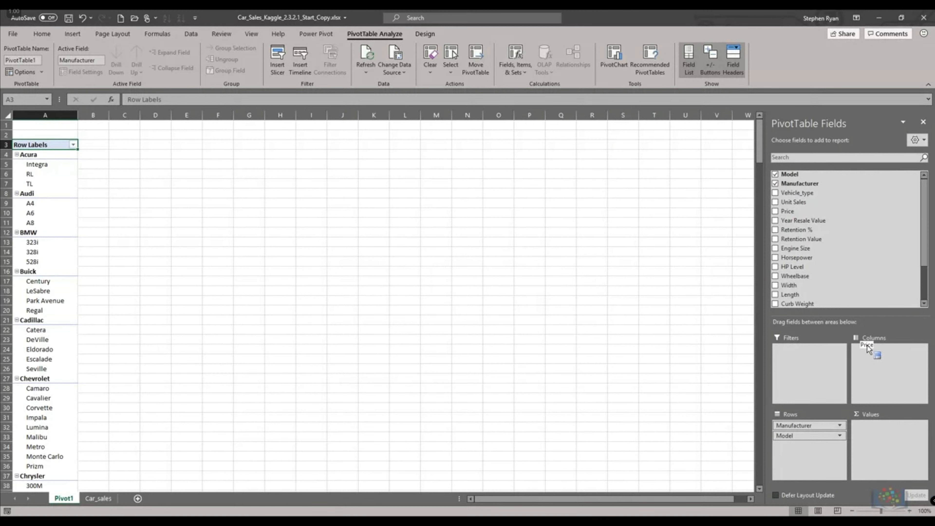
- Add Price and Unit Sales to the pivot table's values as sums
left_click_drag(867, 345, 868, 350)
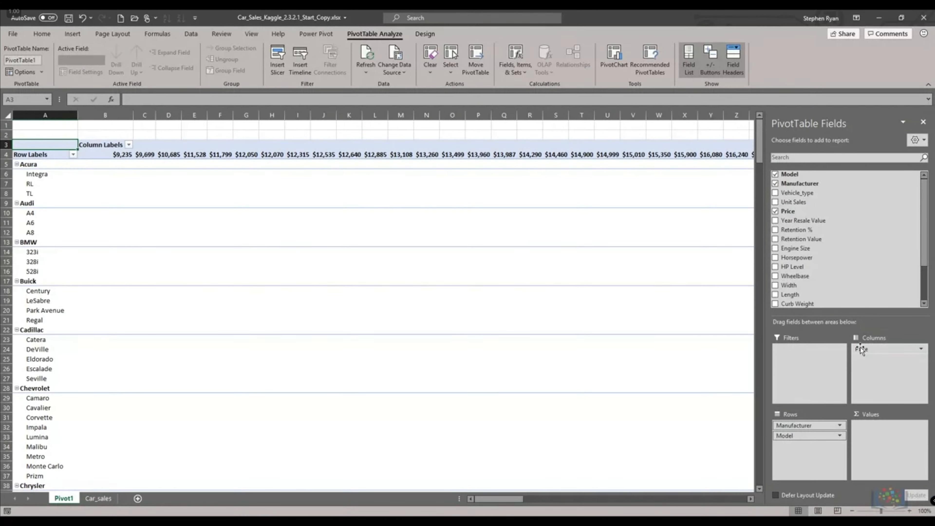
left_click_drag(861, 350, 869, 428)
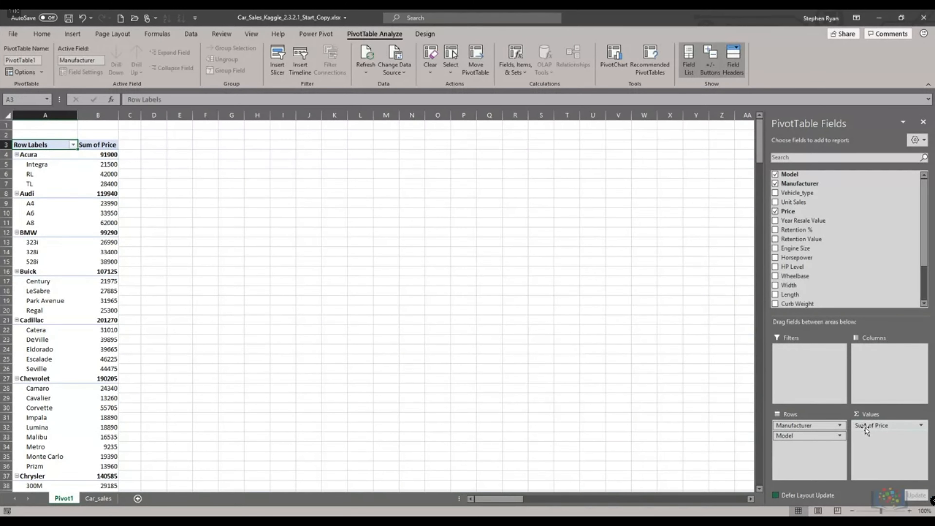
left_click_drag(794, 202, 876, 446)
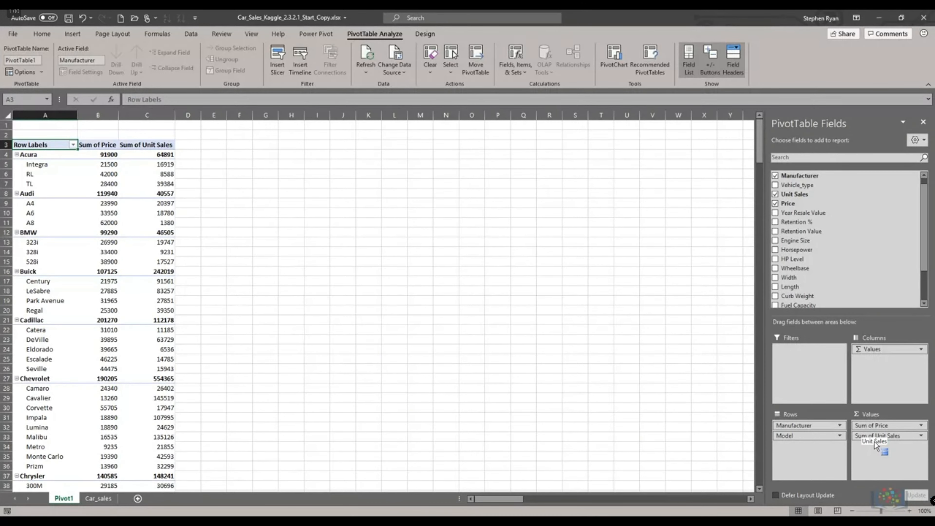
left_click_drag(874, 441, 874, 442)
- Add Vehicle_type as a pivot column field, then remove it
left_click_drag(795, 185, 876, 370)
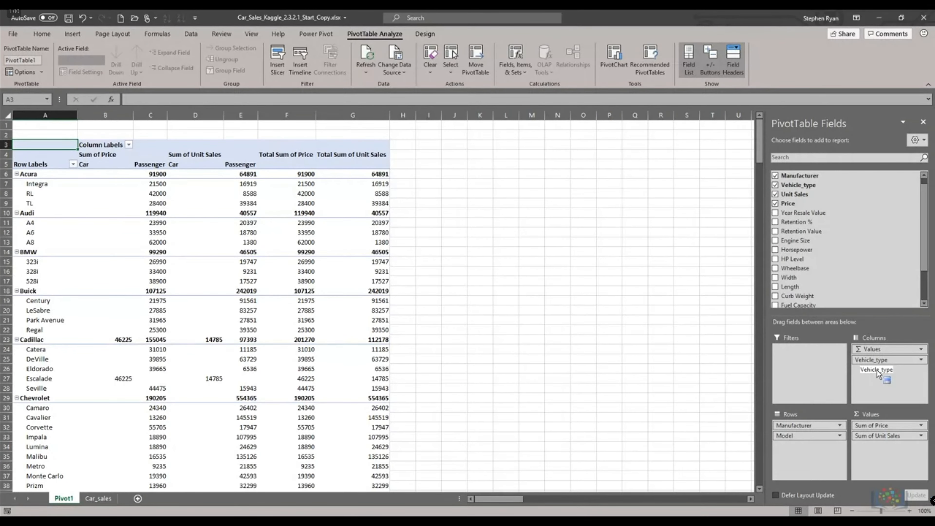
left_click(921, 360)
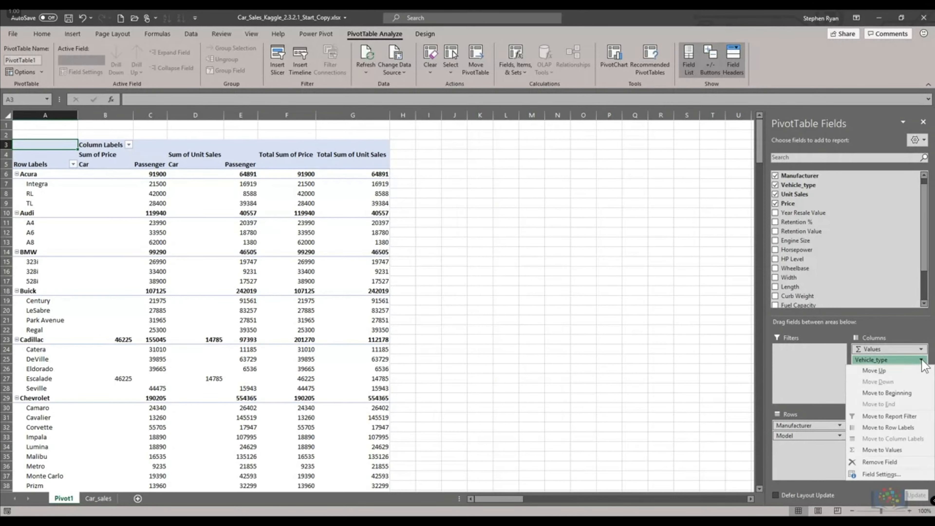
left_click(881, 462)
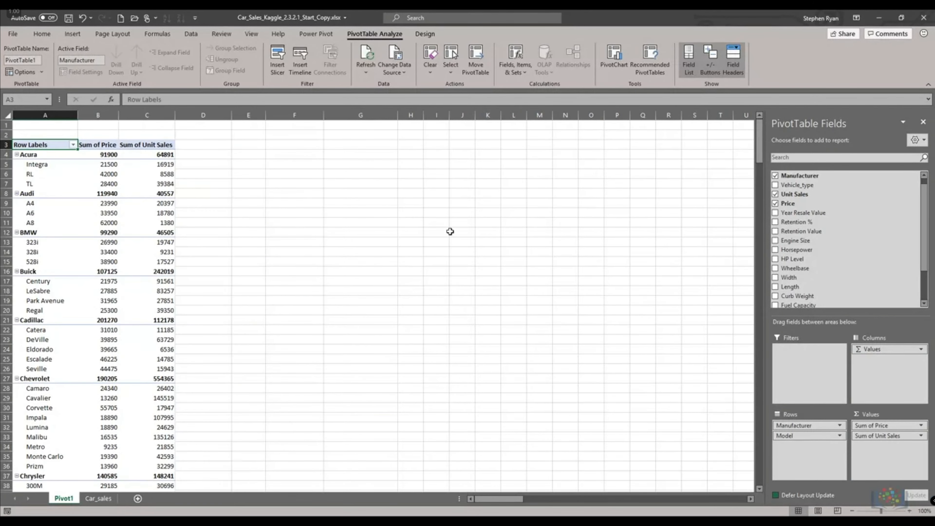
- Restore the Vehicle_type column field and drag it out of the field areas
left_click(82, 18)
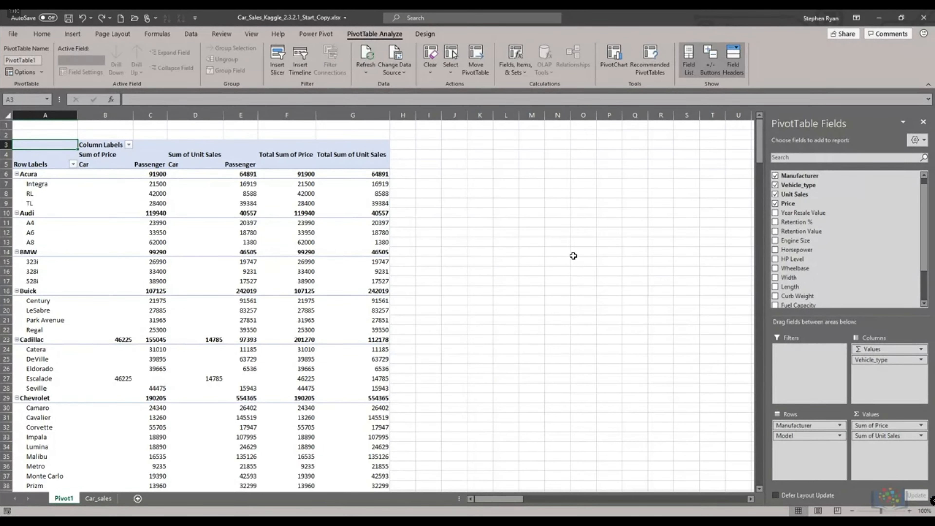
left_click_drag(880, 360, 694, 337)
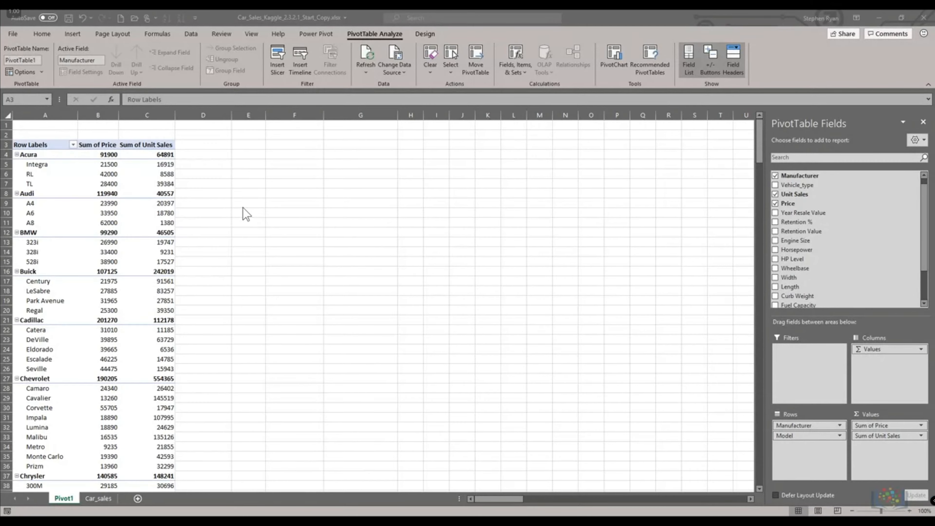
- Format the Sum of Price values as US dollar currency with 0 decimal places
left_click(96, 158)
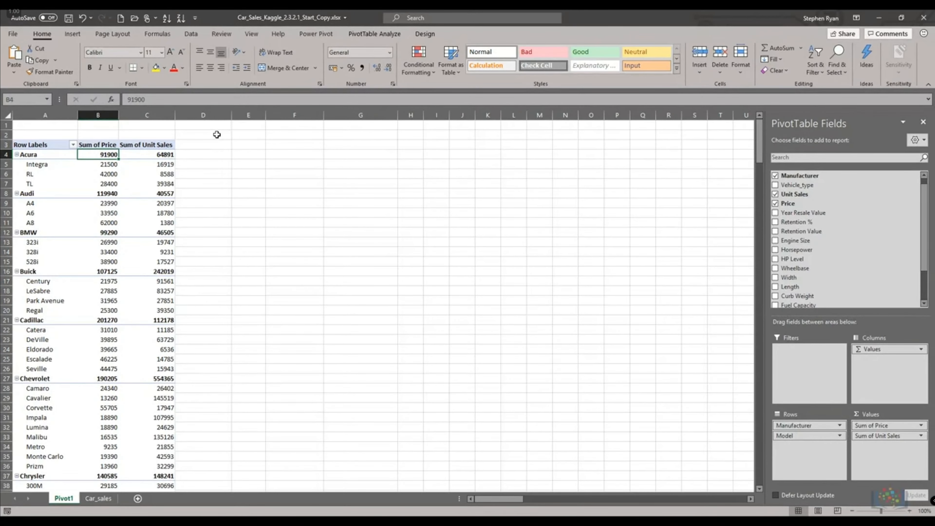
left_click(921, 425)
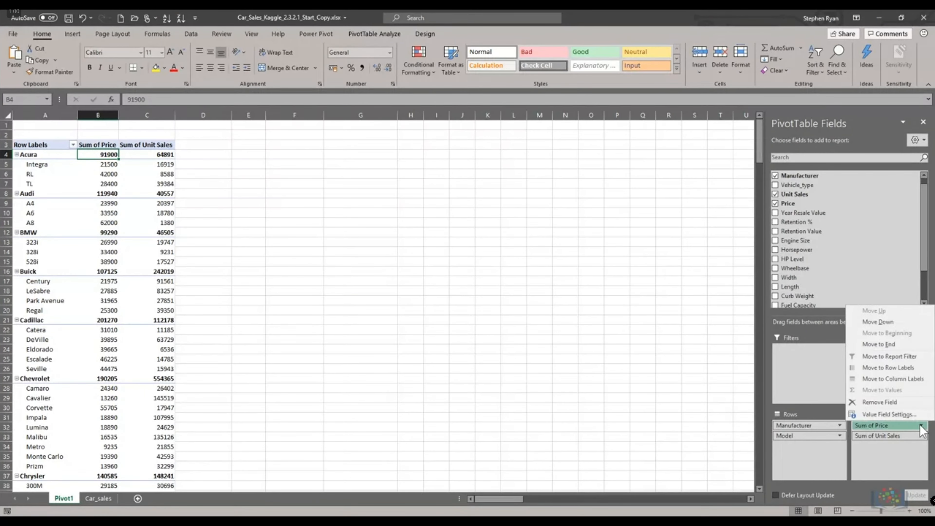
left_click(886, 415)
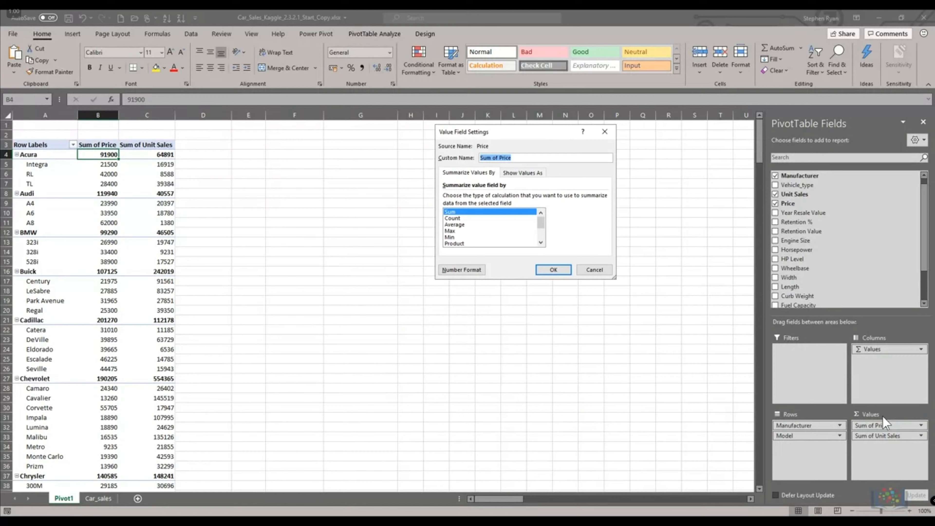
left_click(460, 270)
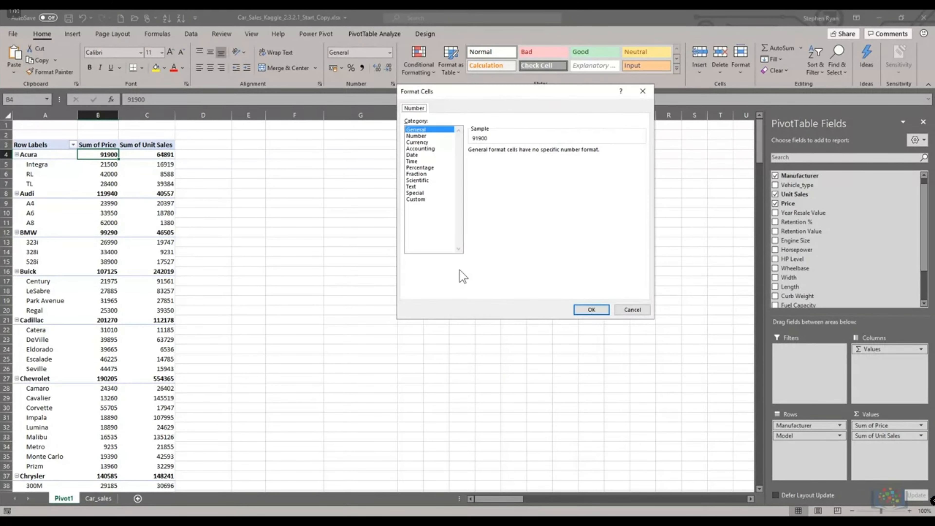
left_click(420, 142)
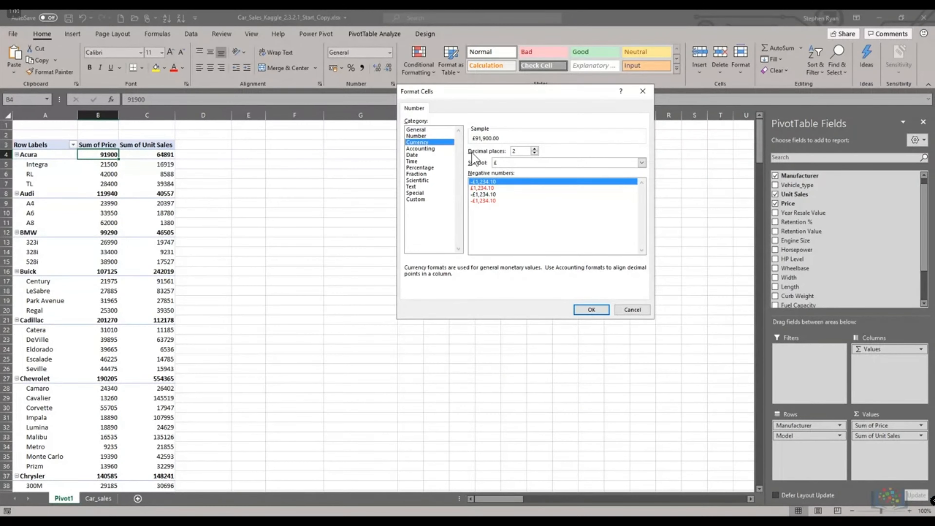
left_click(514, 163)
scroll(522, 277, "down", 5)
left_click(522, 277)
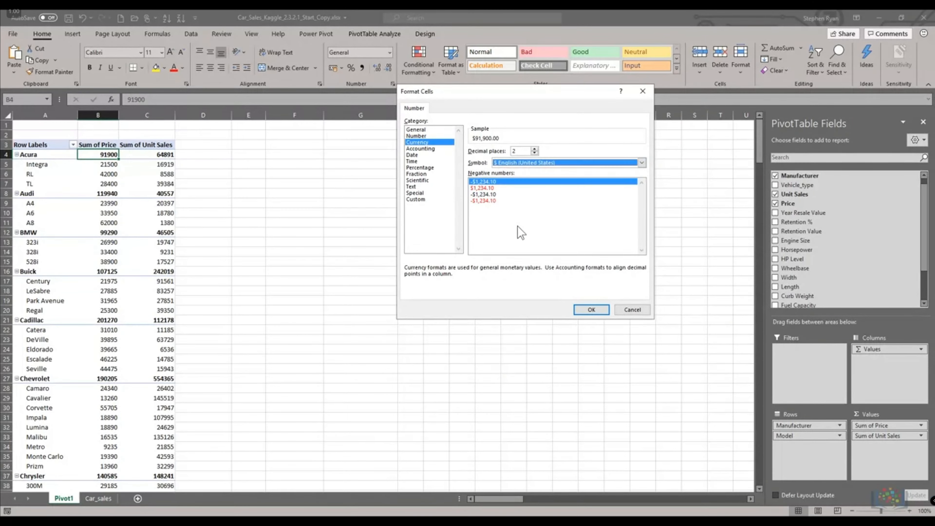
double_click(534, 153)
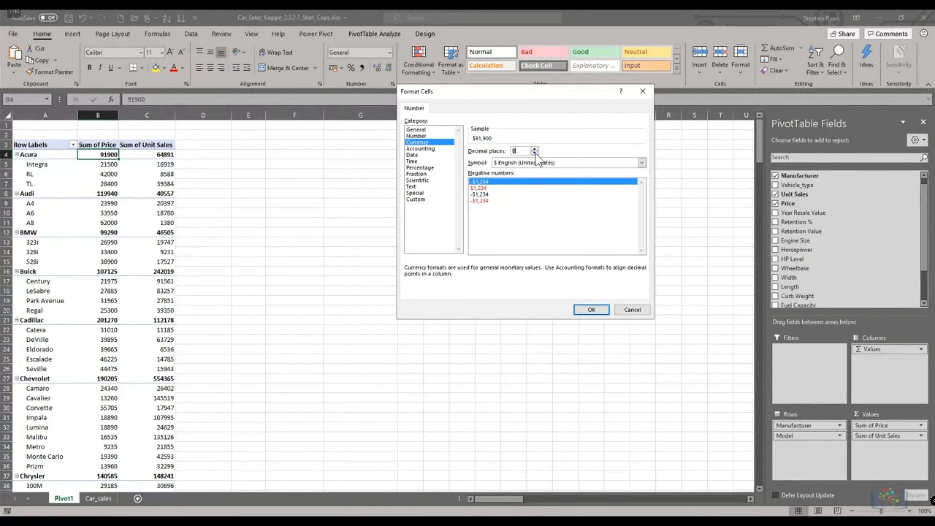
left_click(586, 312)
left_click(553, 272)
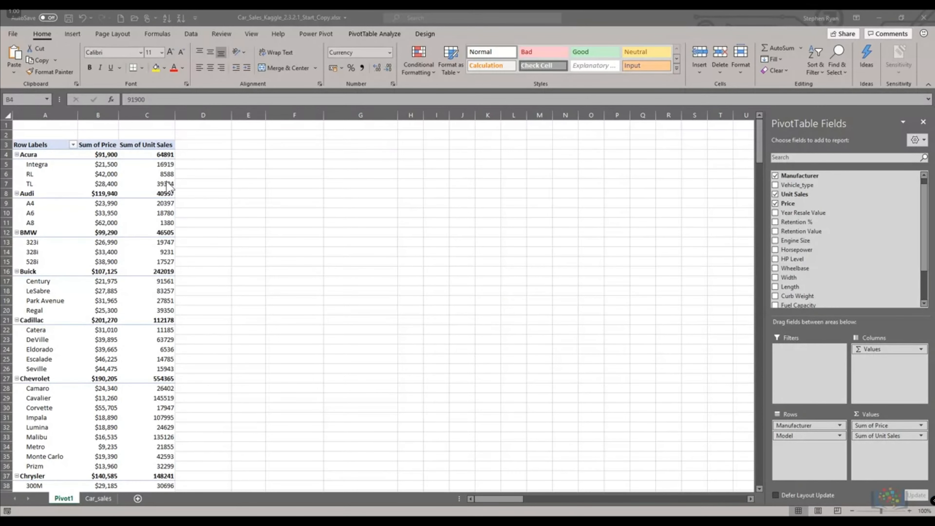
- Start inserting a calculated field named Total Model Sales and clear its default formula
left_click(165, 164)
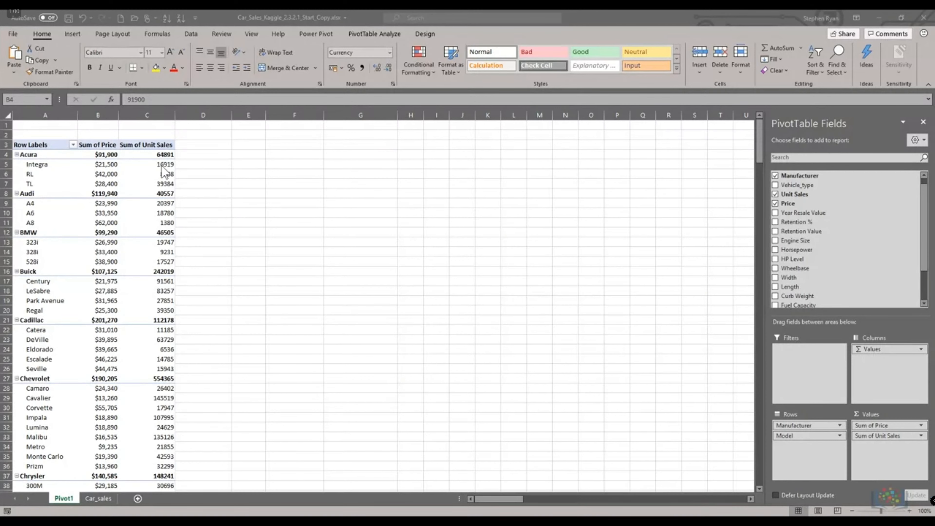
left_click(366, 34)
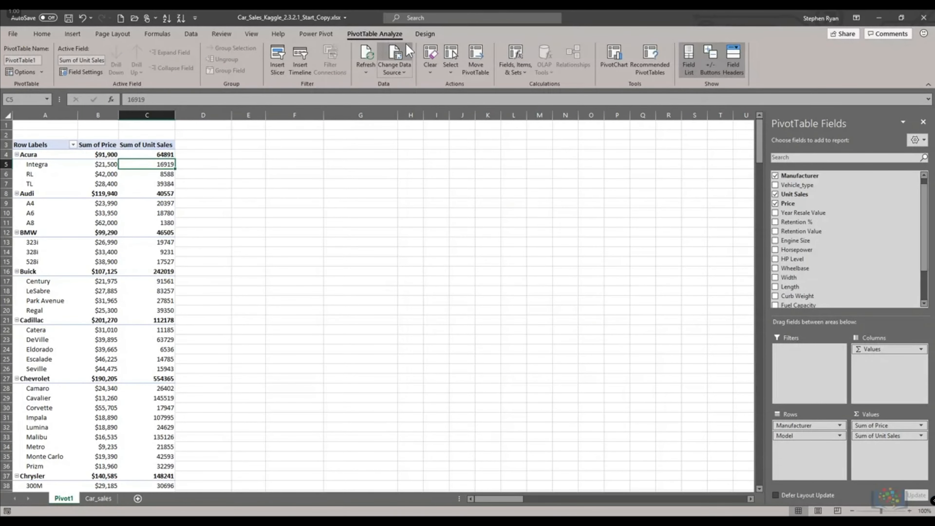
left_click(516, 68)
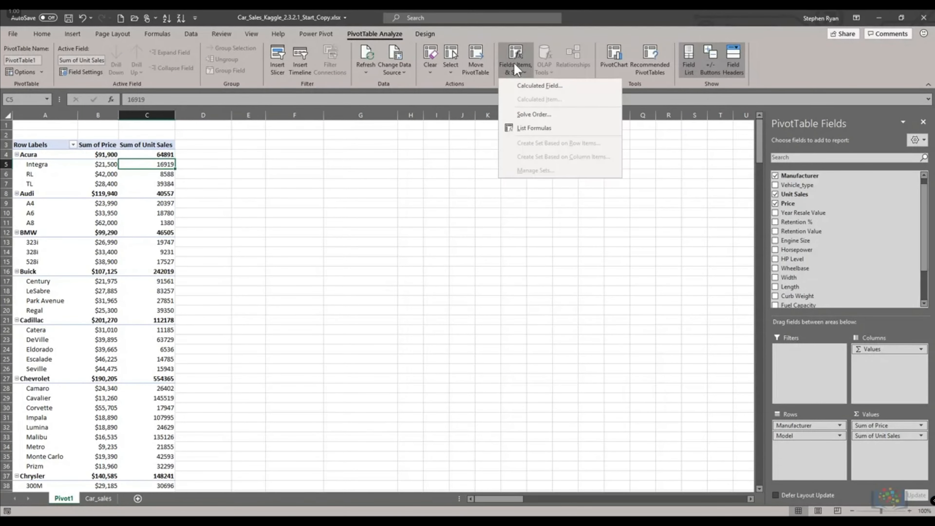
left_click(522, 86)
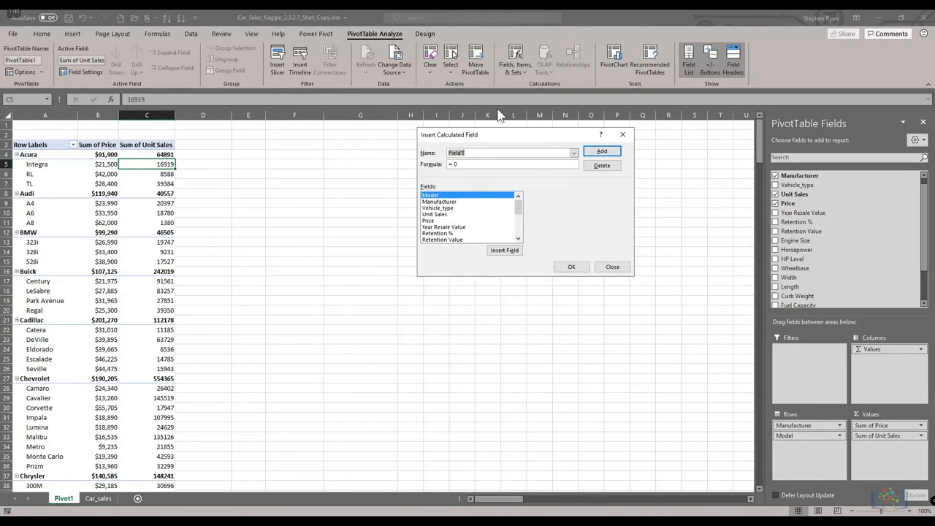
type("Total Model Sales")
left_click(467, 164)
key("BackSpace")
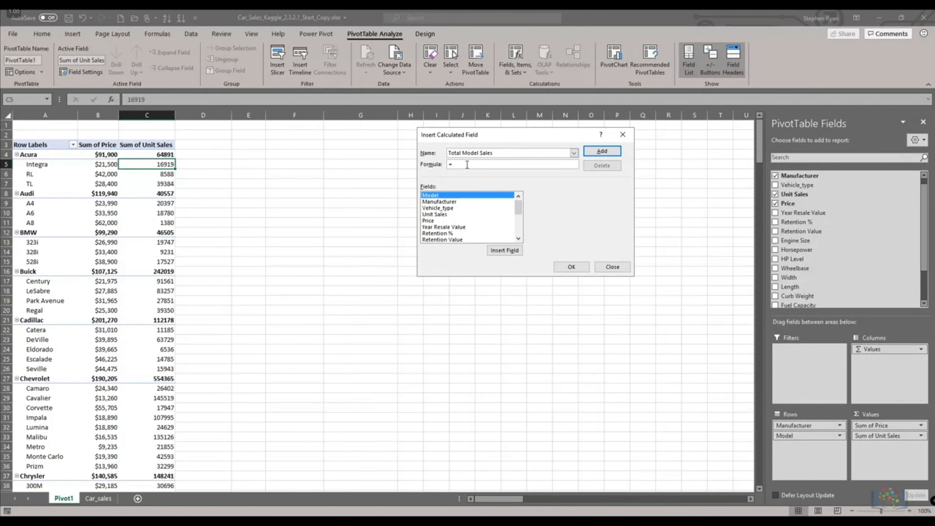
- Set the calculated field's formula to Price * 'Unit Sales' and add it to the pivot table
left_click(429, 220)
left_click(505, 250)
type("*")
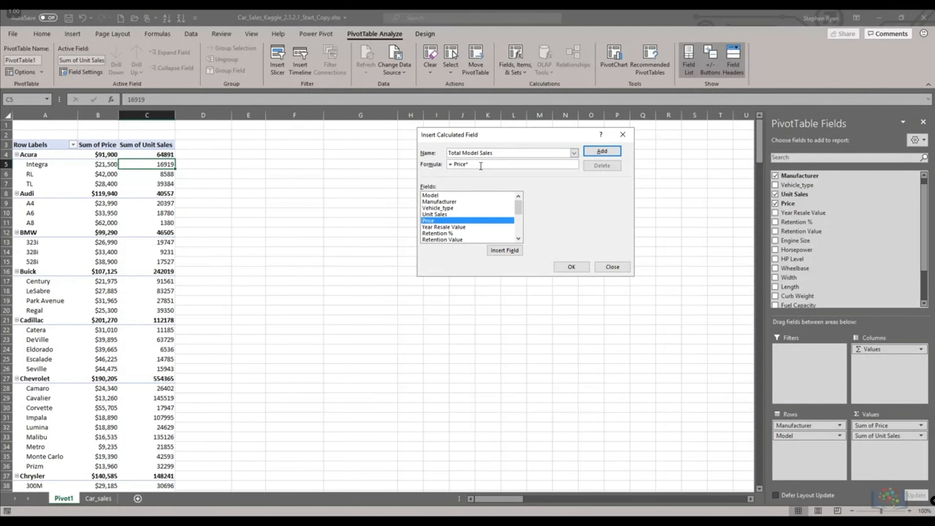
left_click(434, 215)
left_click(501, 251)
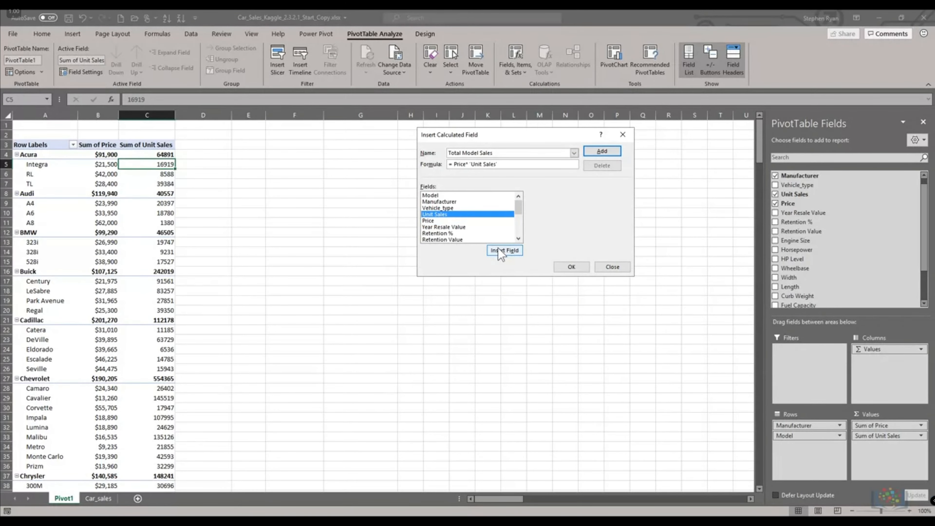
left_click(602, 151)
left_click(571, 266)
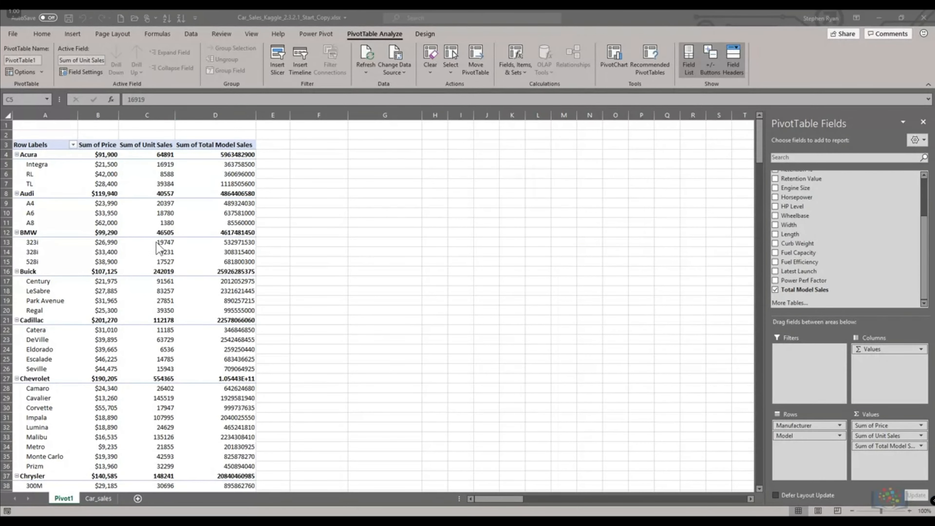
- Format the Sum of Total Model Sales values as US dollar currency with no decimal places
left_click(885, 445)
left_click(882, 438)
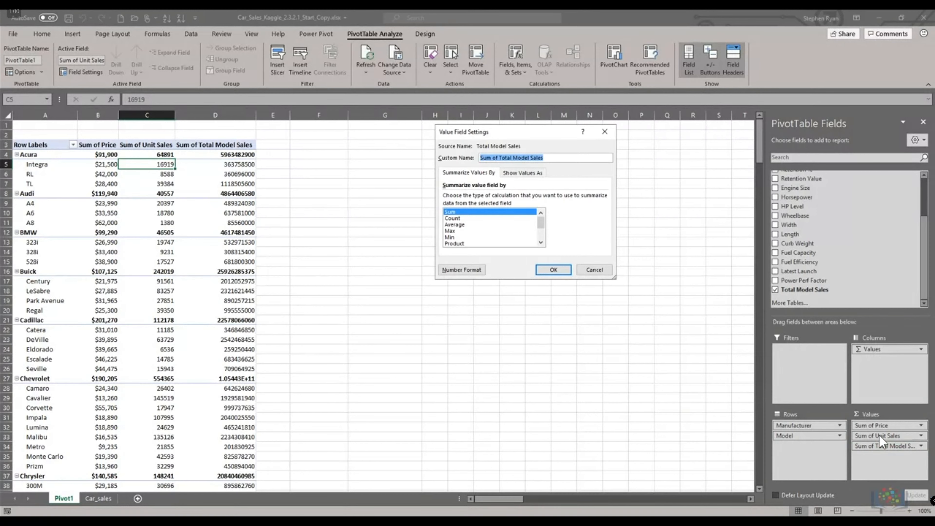
left_click(462, 270)
left_click(417, 143)
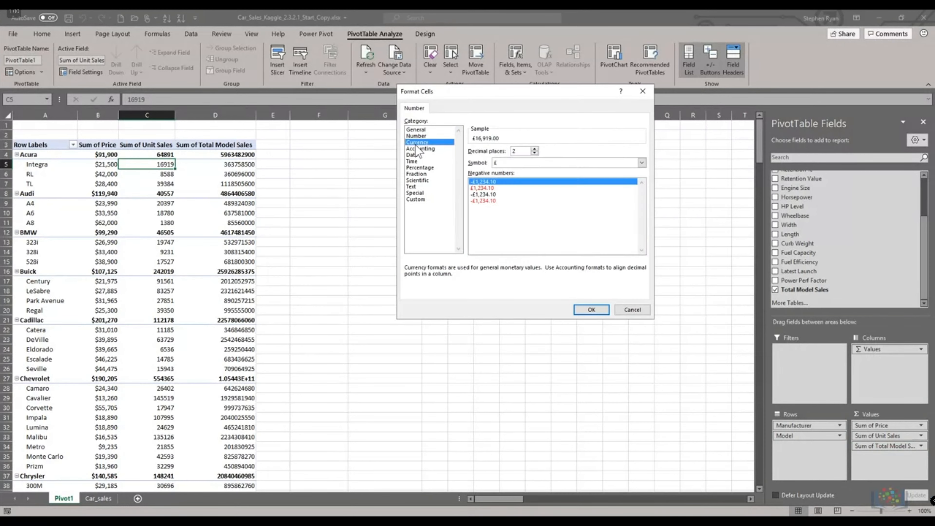
left_click(503, 162)
left_click(525, 276)
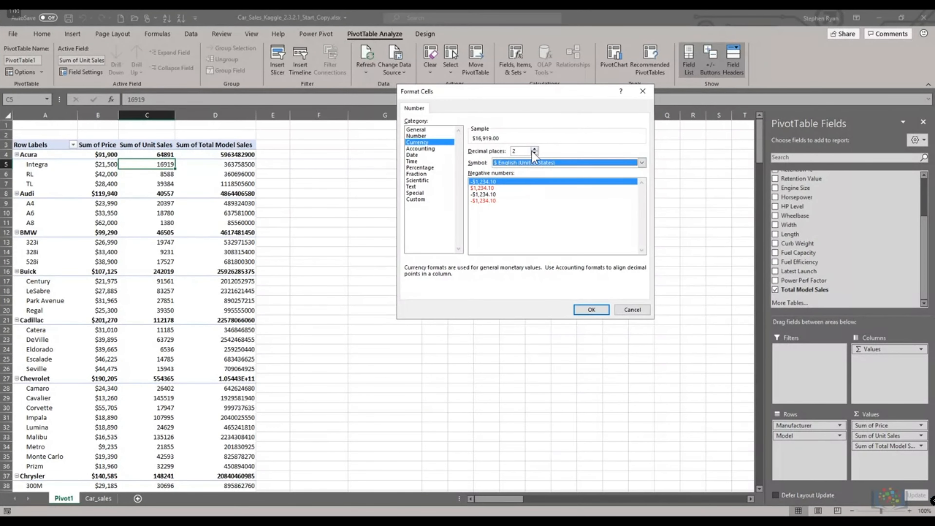
left_click(592, 310)
left_click(552, 271)
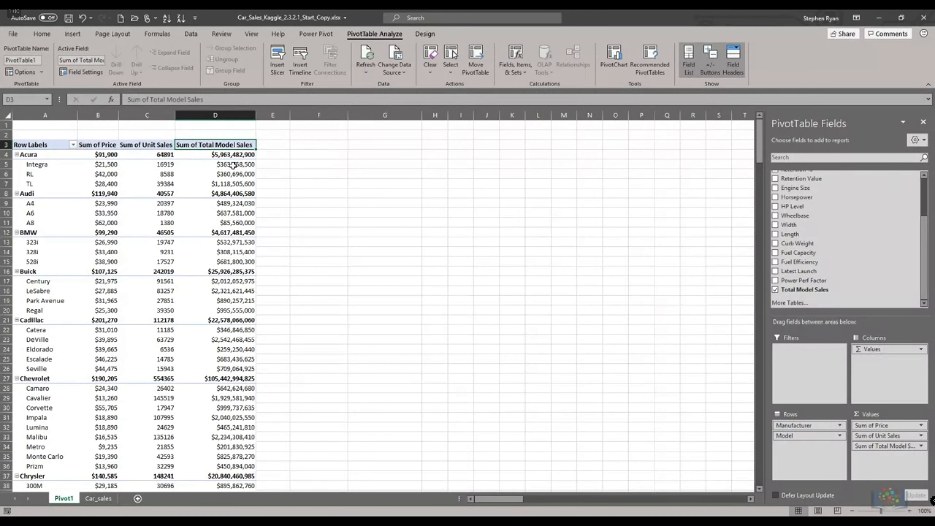
- Inspect the Total Model Sales values for the Acura Integra and TL models
left_click(233, 165)
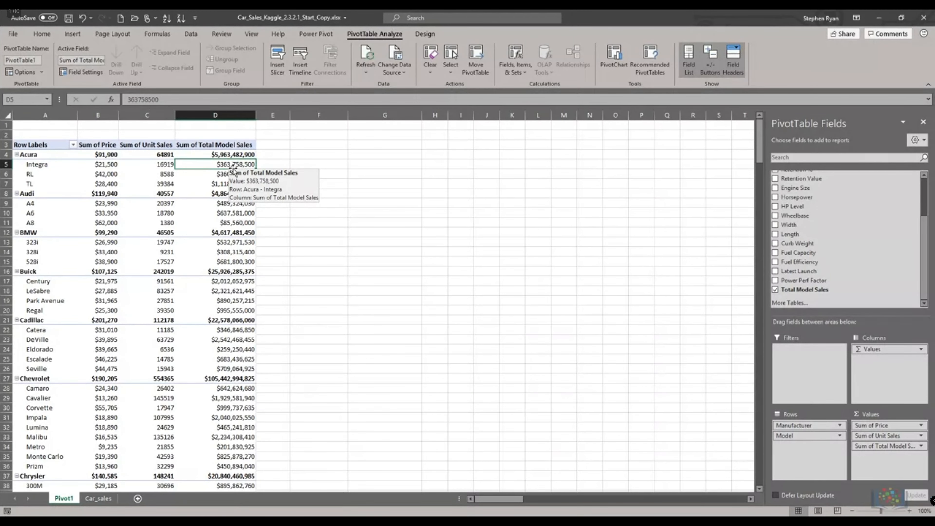
left_click(231, 184)
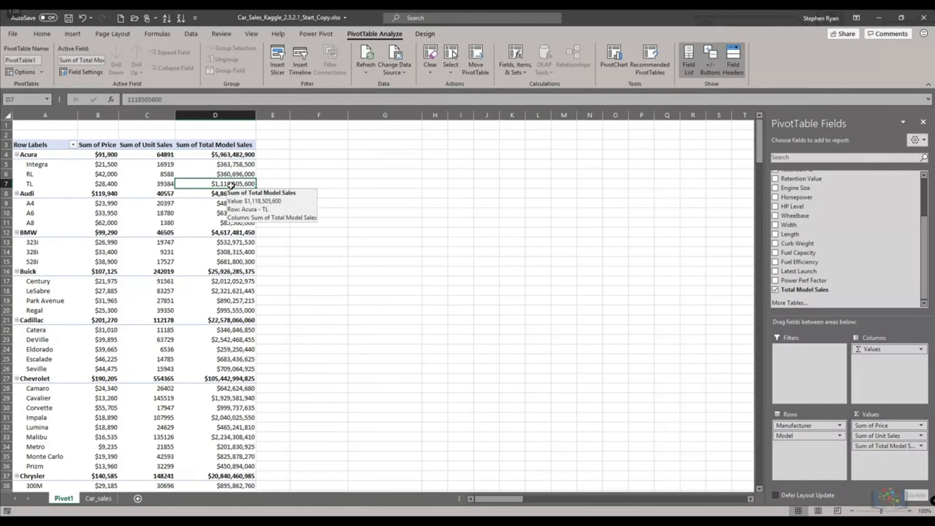
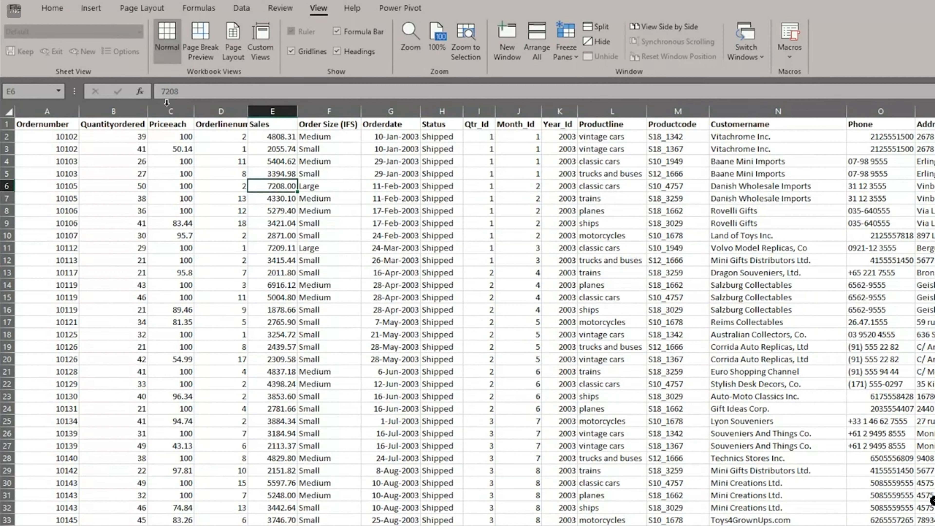
- Preview the recommended PivotTables for the Quantityordered column without inserting one
left_click(121, 104)
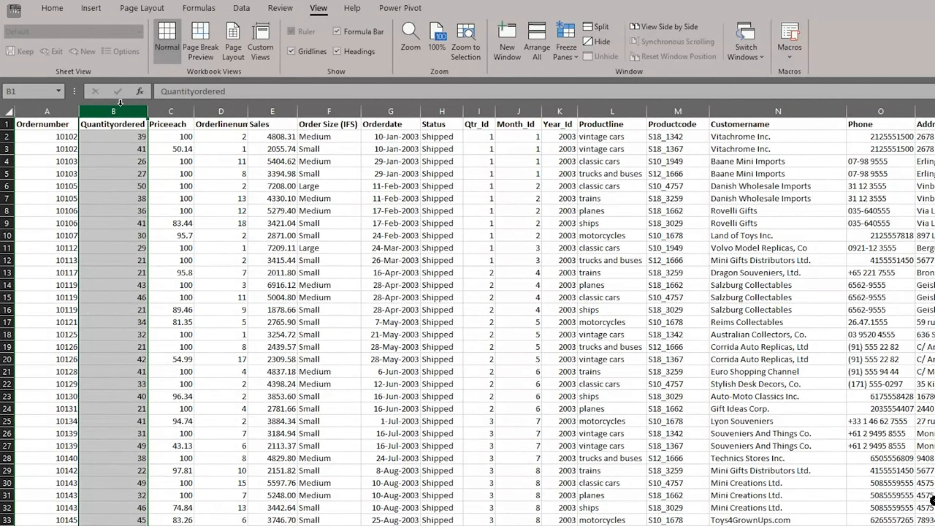
left_click(92, 10)
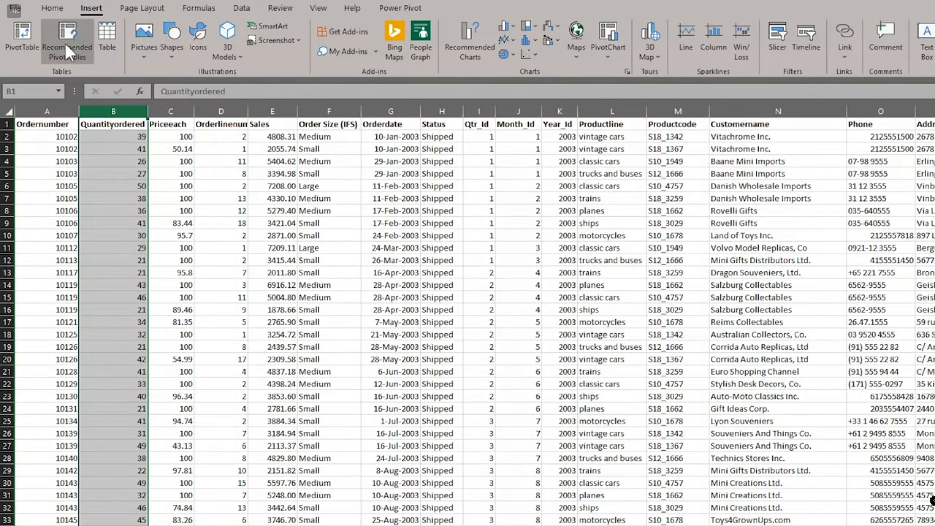
left_click(69, 52)
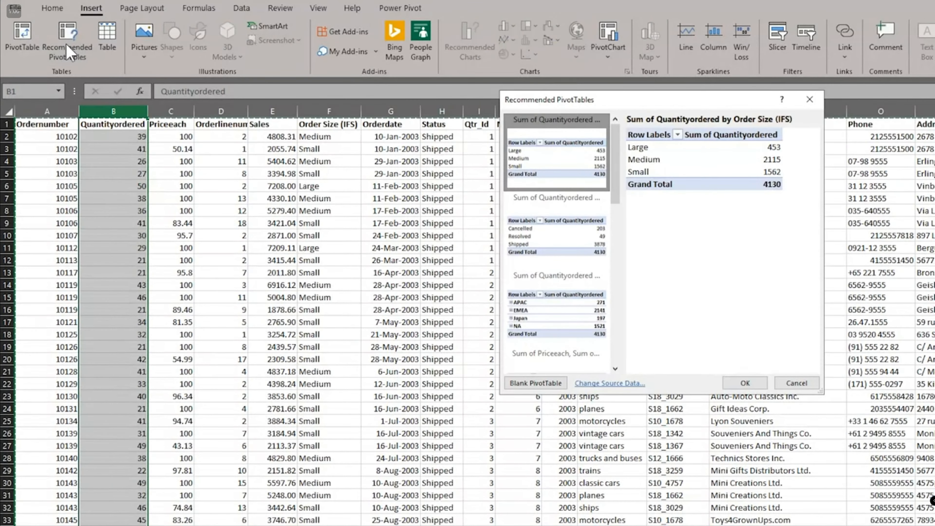
left_click(552, 234)
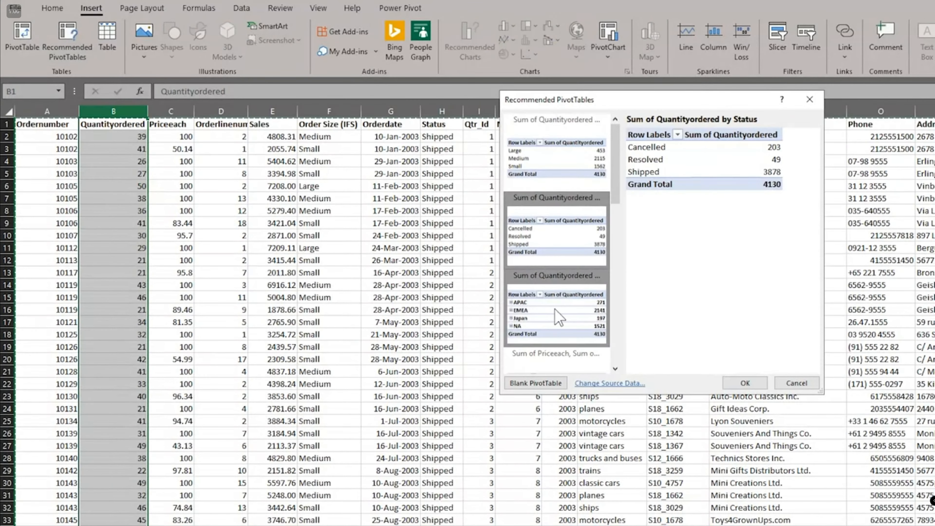
left_click(559, 317)
left_click(797, 383)
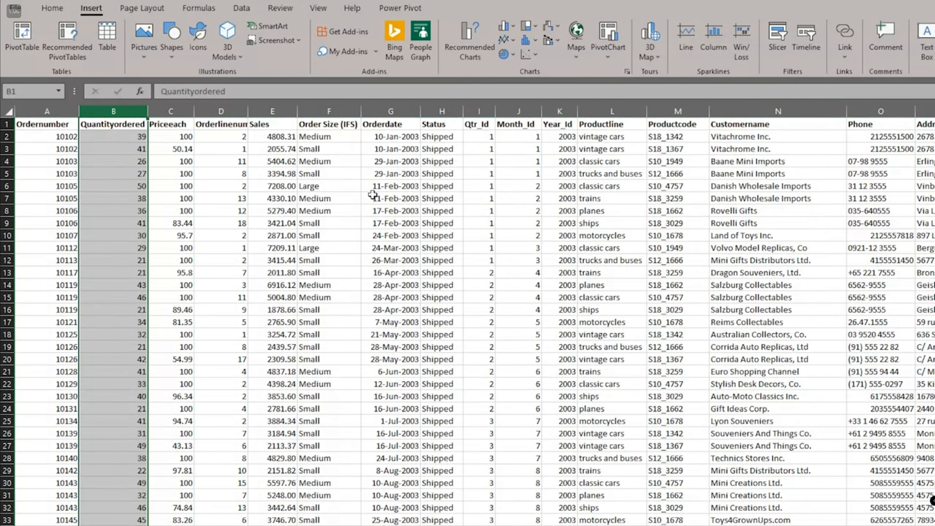
- Preview the recommended PivotTables for the Order Size (IFS) column without inserting one
left_click(332, 112)
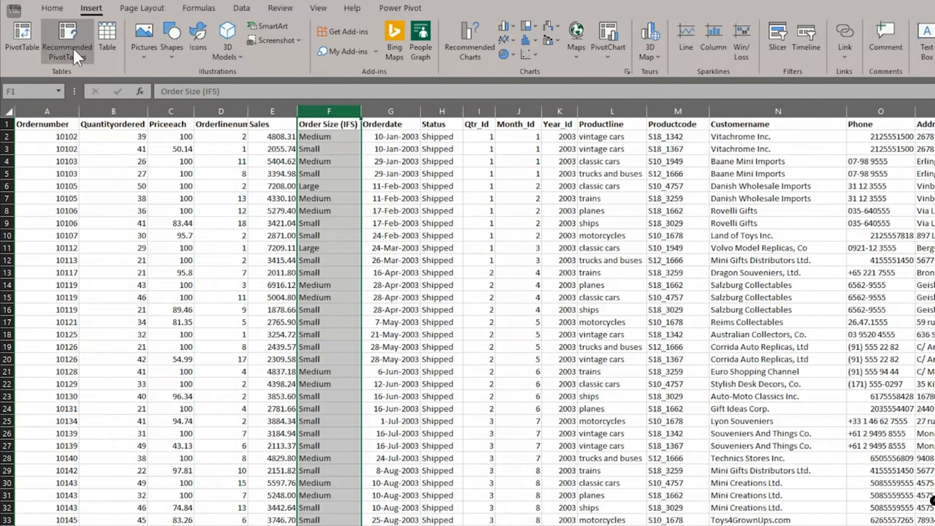
left_click(67, 43)
left_click(567, 246)
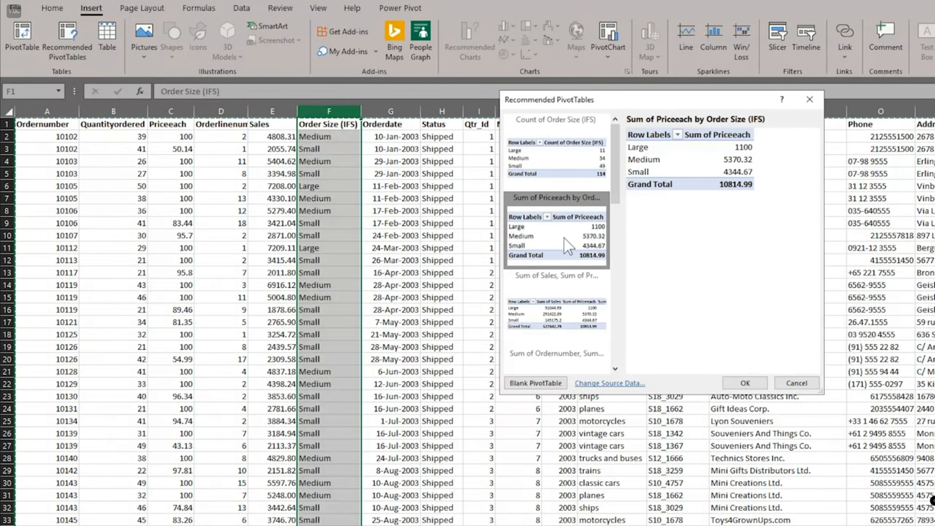
left_click(795, 383)
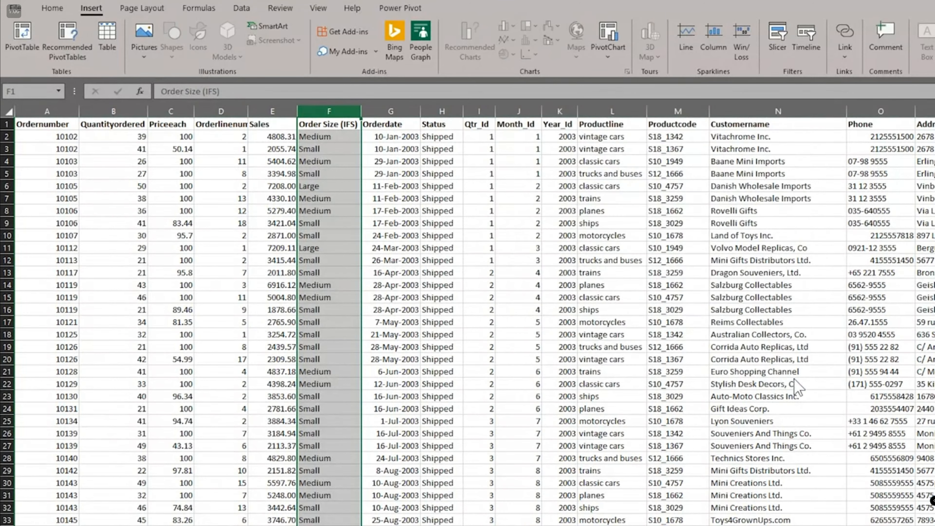
- Insert the recommended PivotTable Sum of Sales by Territory for the Sales column
key("ctrl+space")
left_click(273, 111)
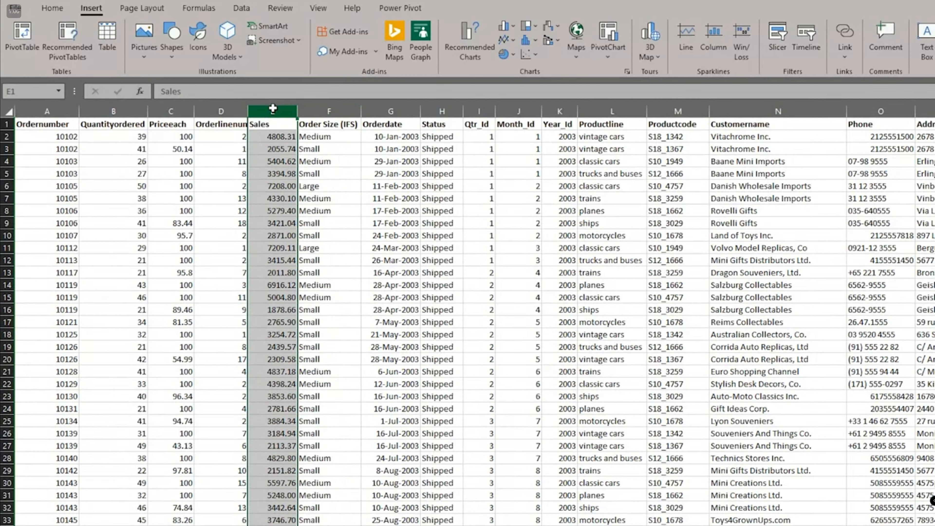
left_click(74, 51)
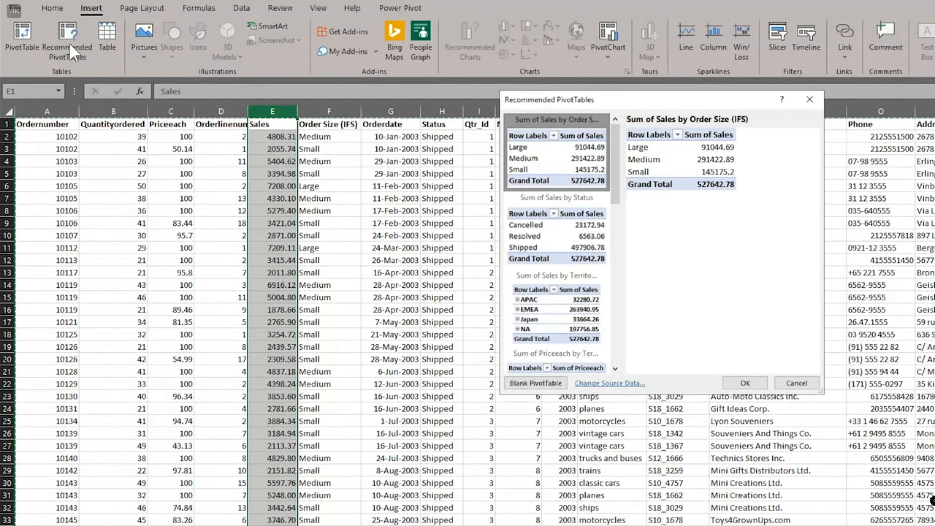
left_click(548, 242)
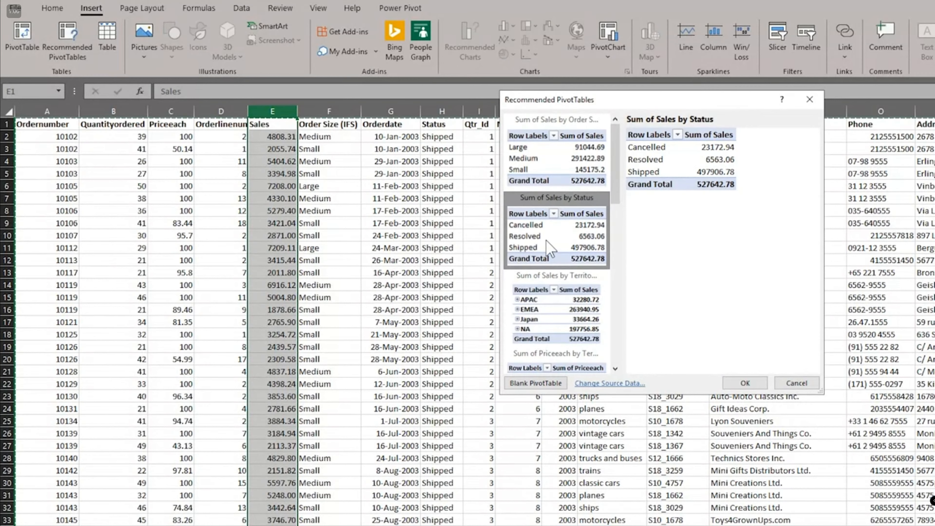
left_click(561, 308)
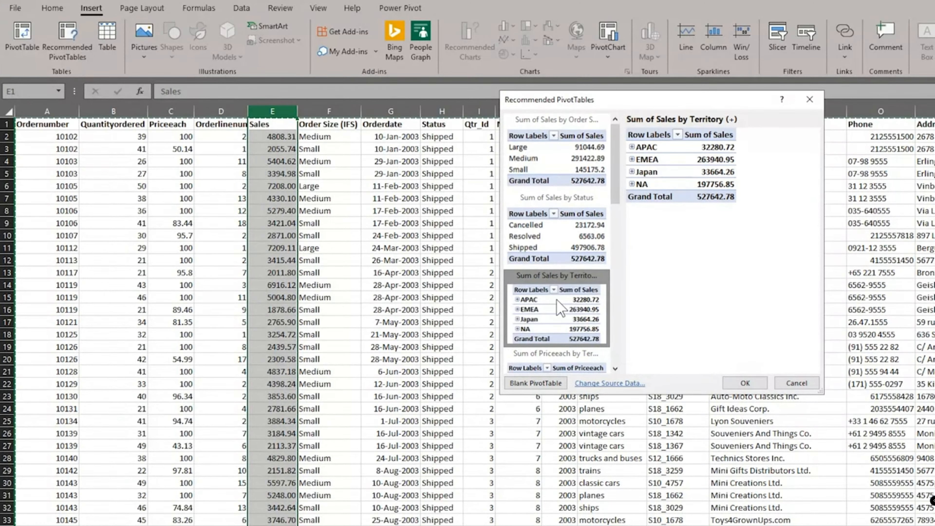
left_click(744, 383)
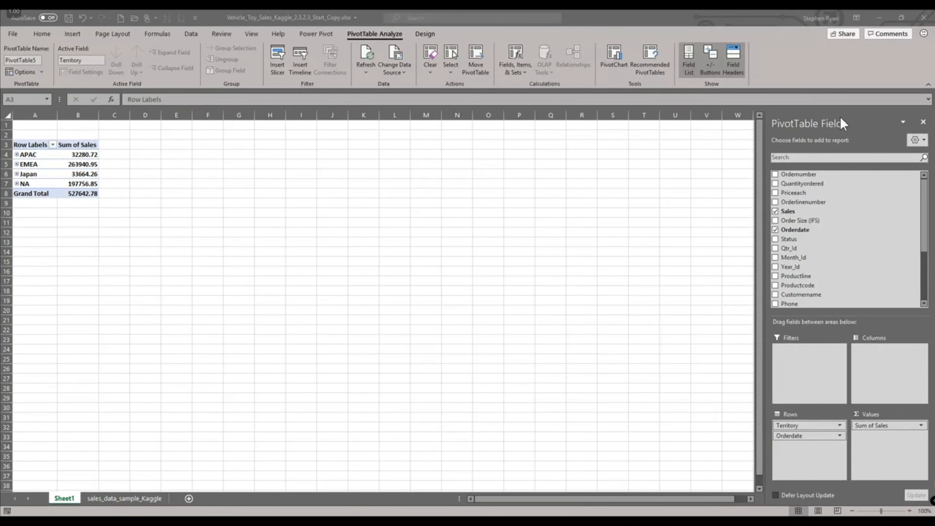
- Rename the new pivot table's sheet to Sales by Territory
left_click(847, 114)
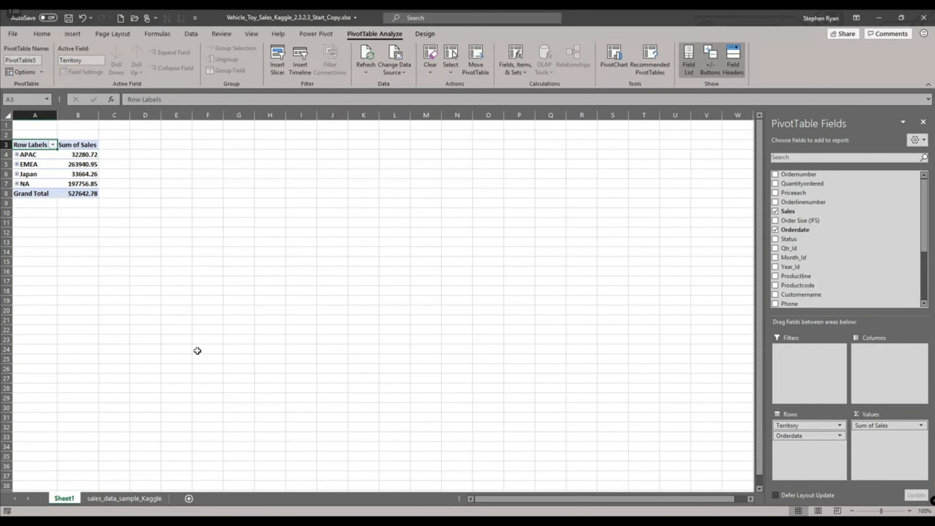
double_click(64, 499)
type("Sales by Territory")
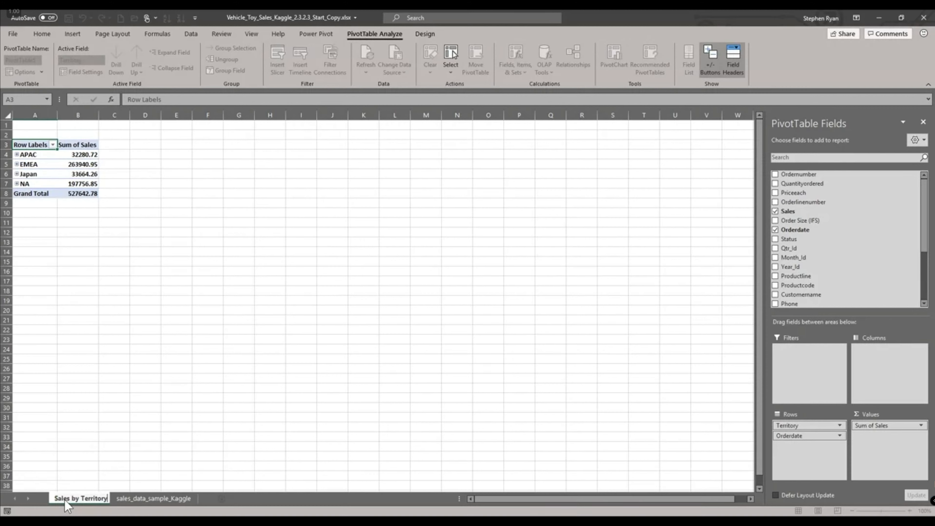
key("Return")
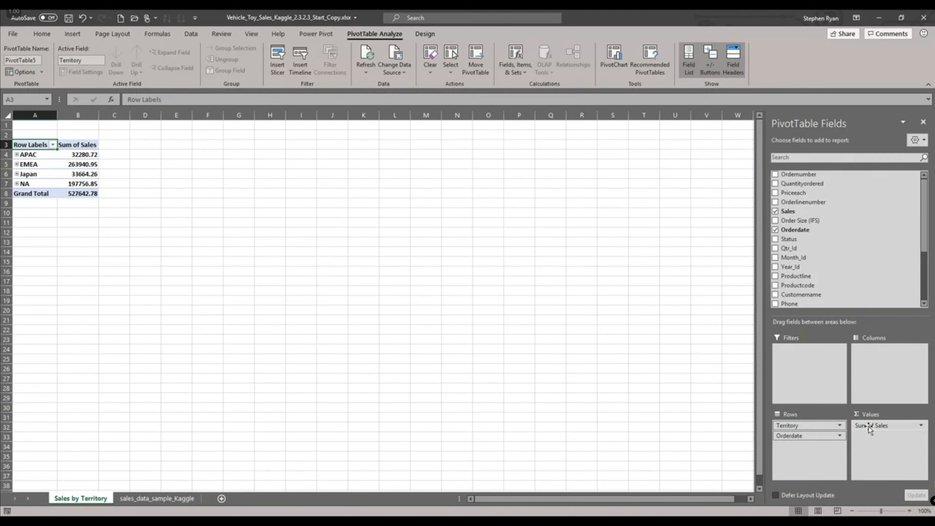
- Add the Productline field to the pivot table's columns
left_click_drag(870, 428, 550, 351)
left_click_drag(795, 276, 869, 358)
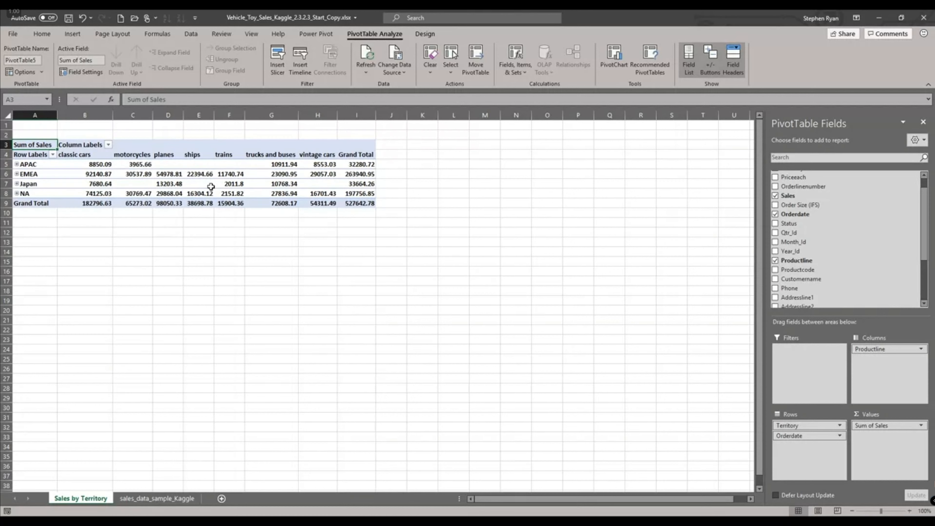
- Expand the APAC and EMEA territories to show their order dates, then collapse them again
left_click(16, 164)
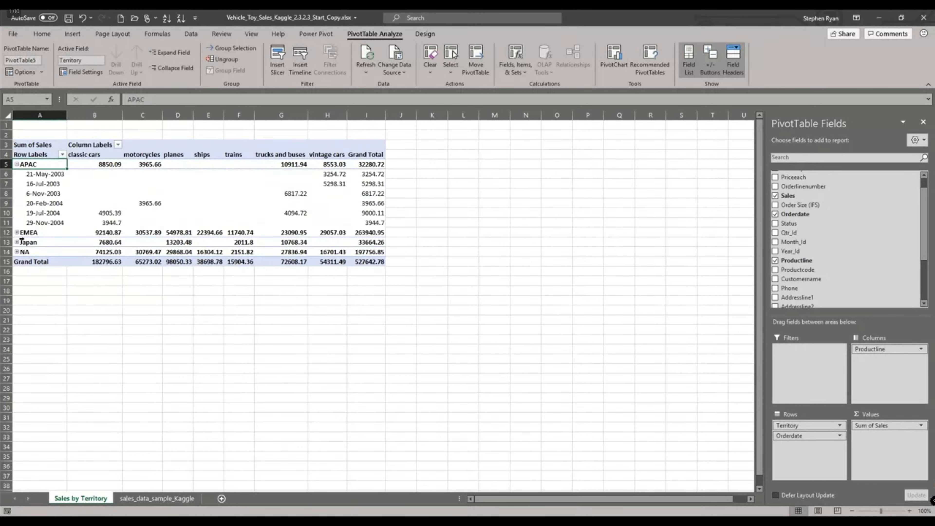
left_click(17, 232)
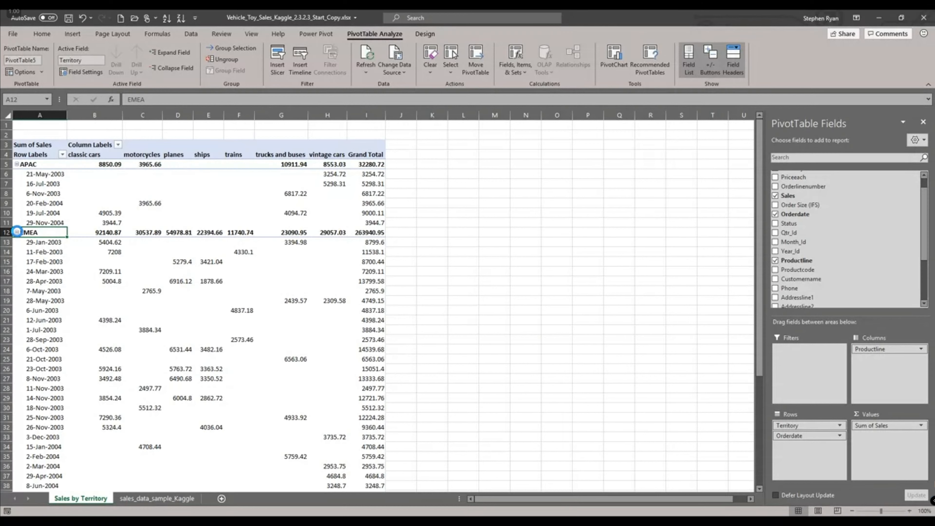
left_click(53, 176)
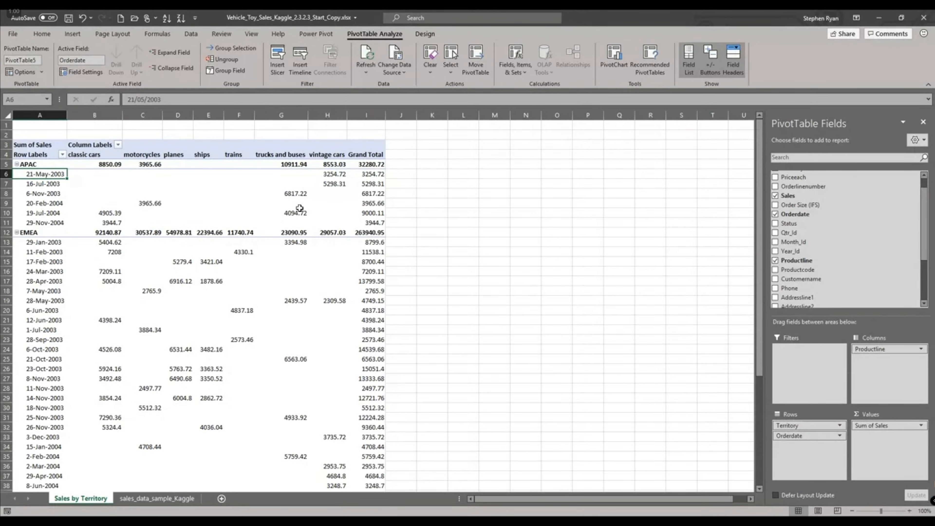
left_click(17, 164)
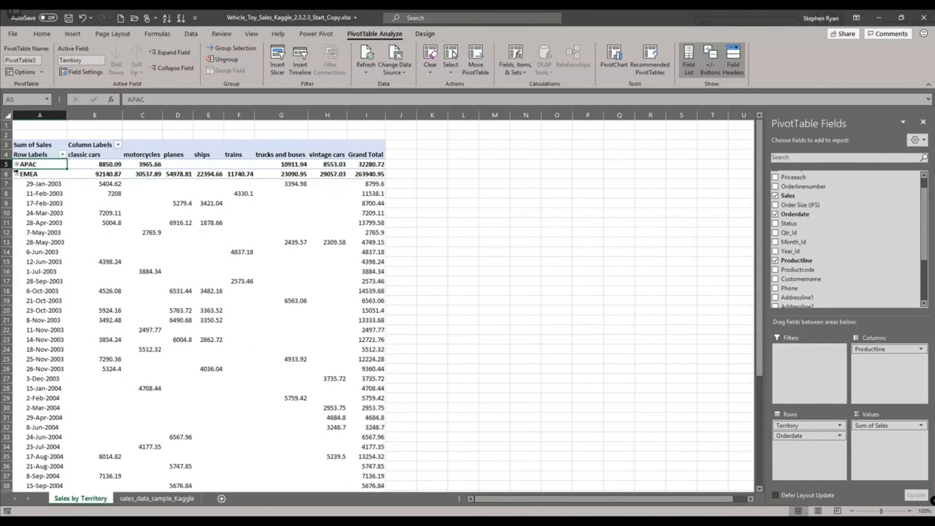
left_click(17, 174)
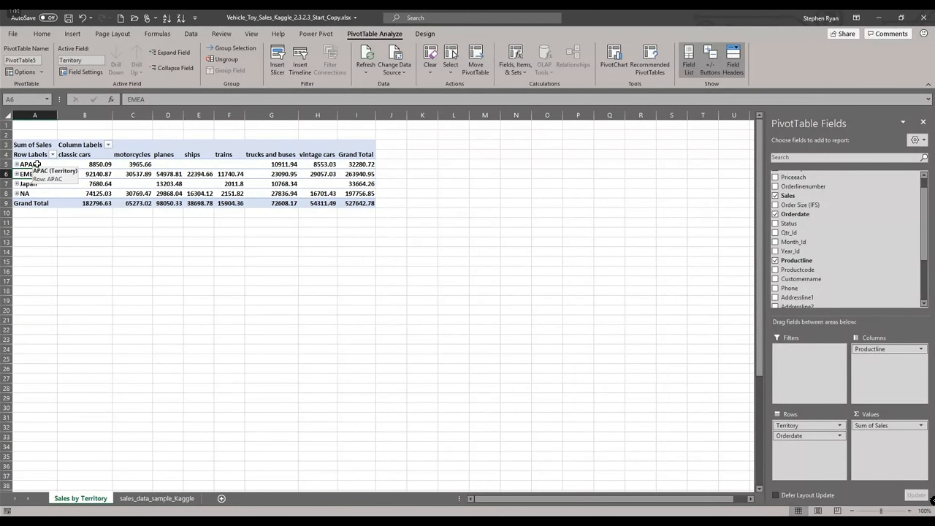
- Expand the entire Territory field at once, then collapse it again
left_click(35, 162)
left_click(170, 57)
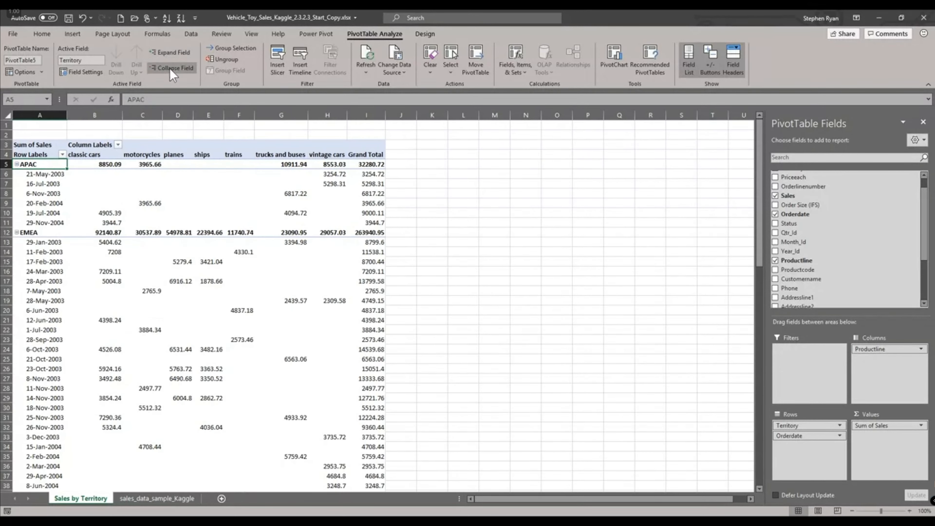
left_click(169, 69)
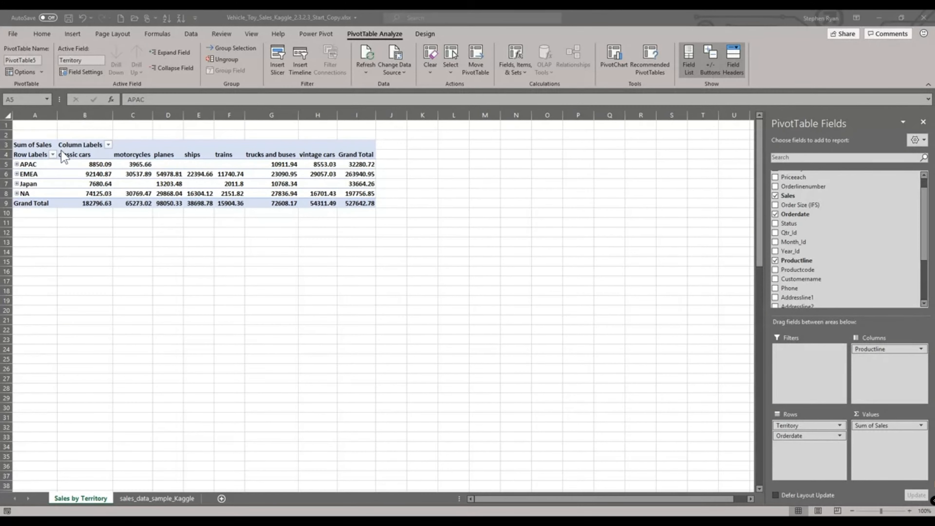
- Filter the row labels to show only the Japan territory, then clear the Territory filter
left_click(33, 174)
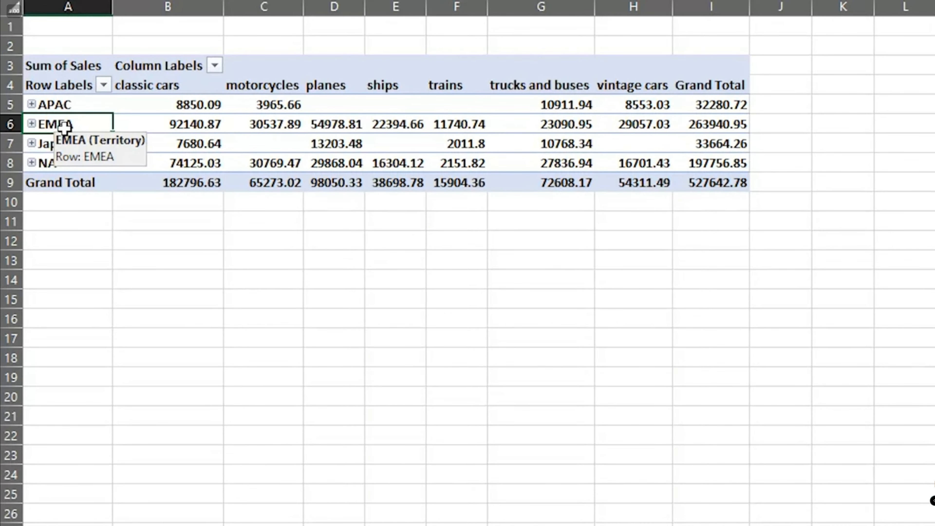
left_click(104, 85)
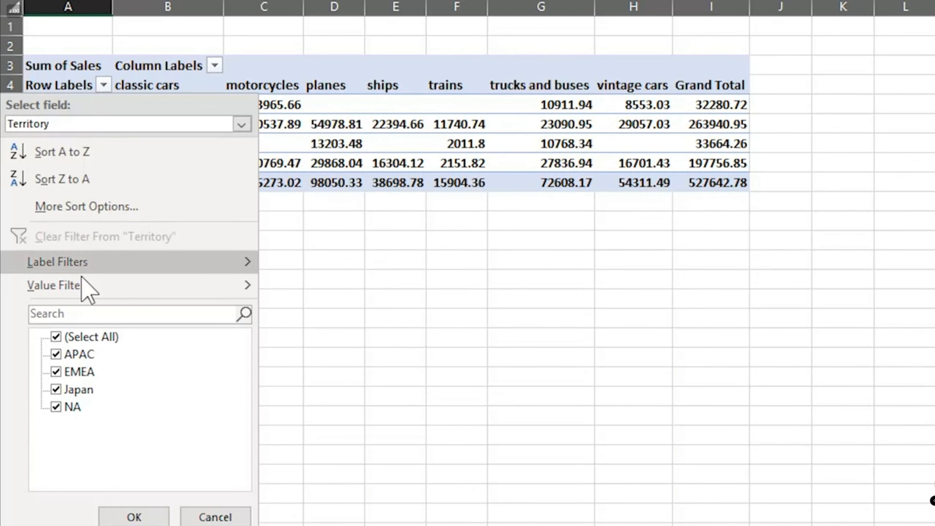
mouse_move(81, 277)
left_click(56, 337)
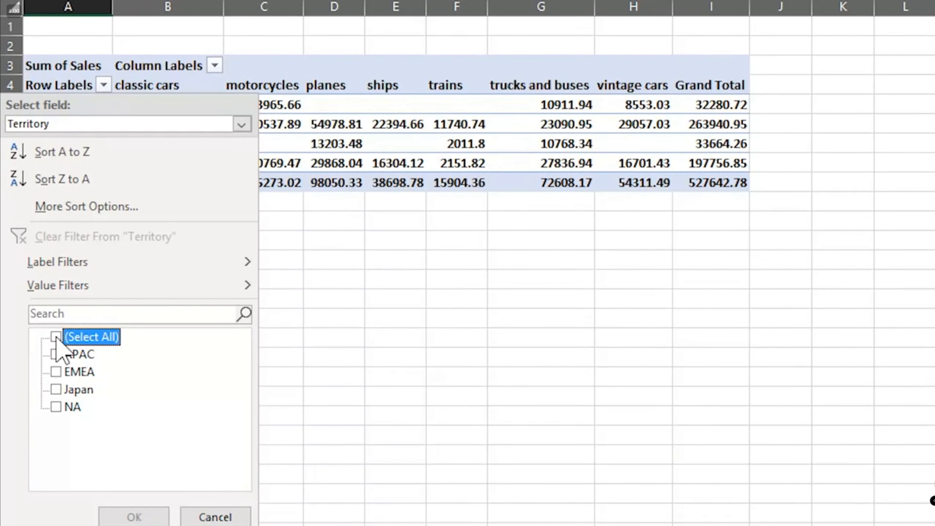
left_click(55, 390)
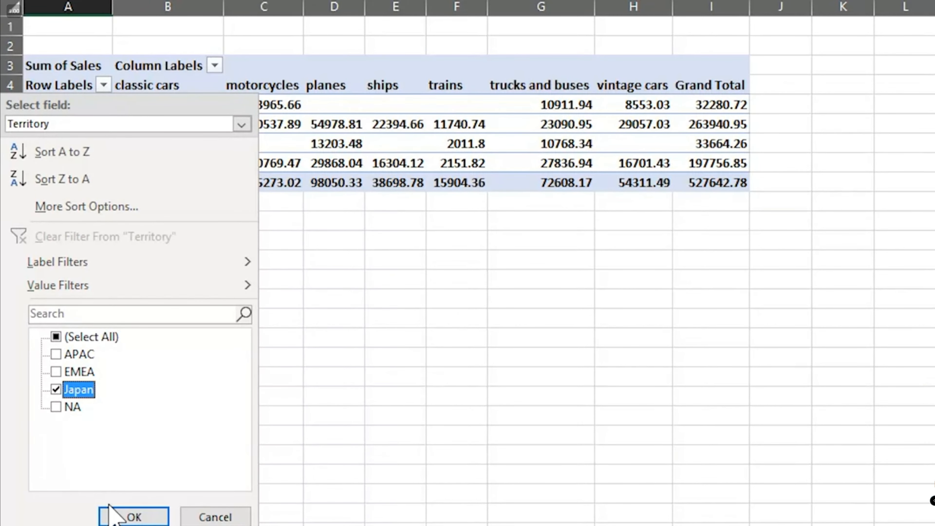
left_click(119, 515)
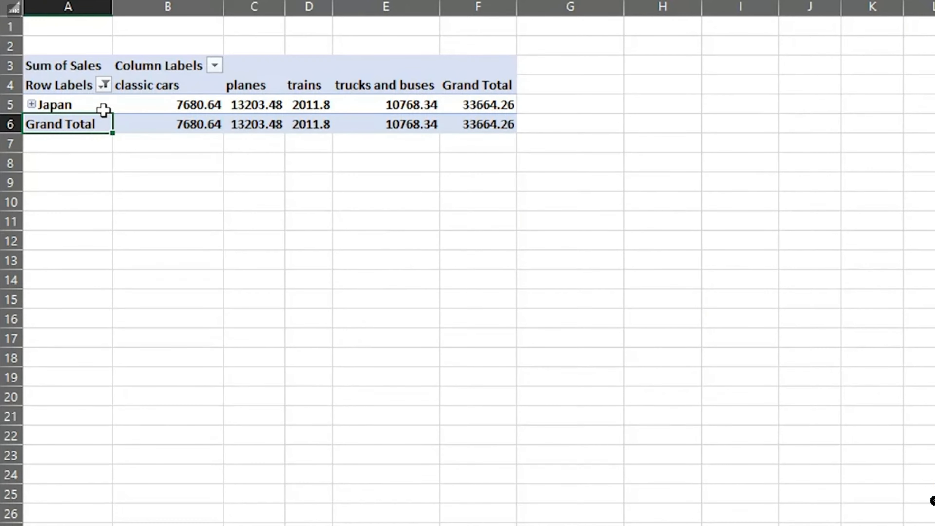
left_click(104, 85)
left_click(88, 237)
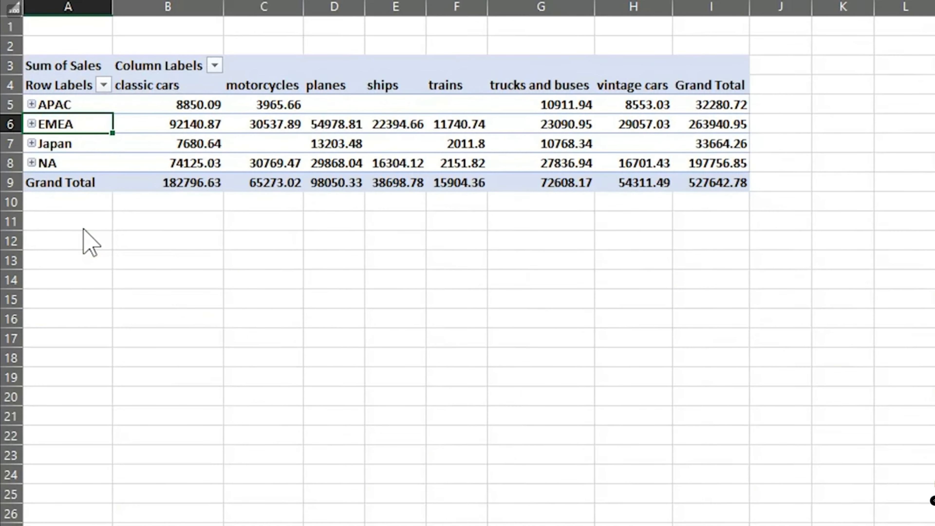
- Filter the column labels to show only the trains product line, then clear the Productline filter
left_click(215, 66)
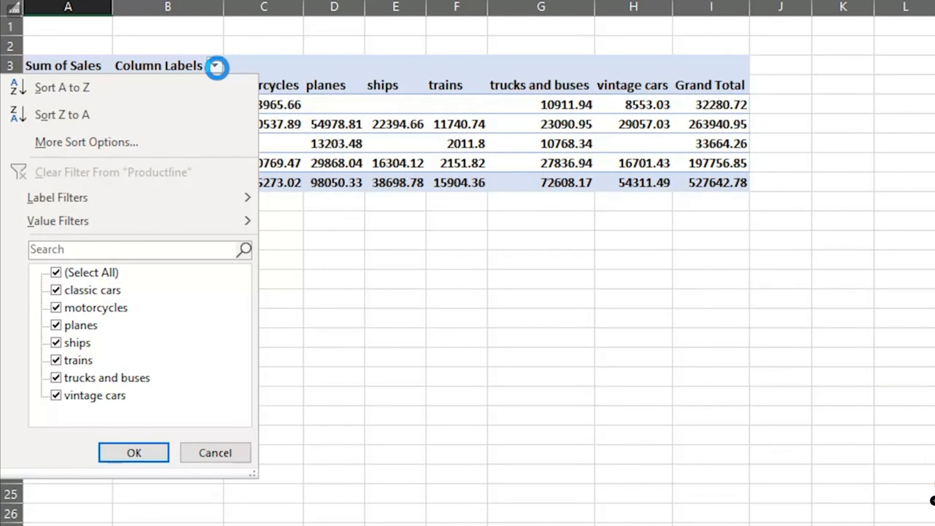
left_click(56, 273)
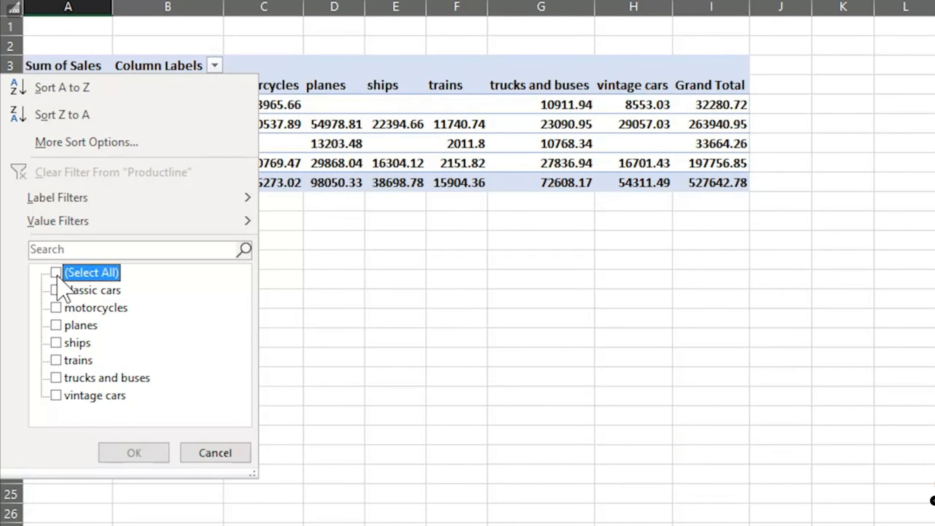
left_click(57, 360)
left_click(102, 457)
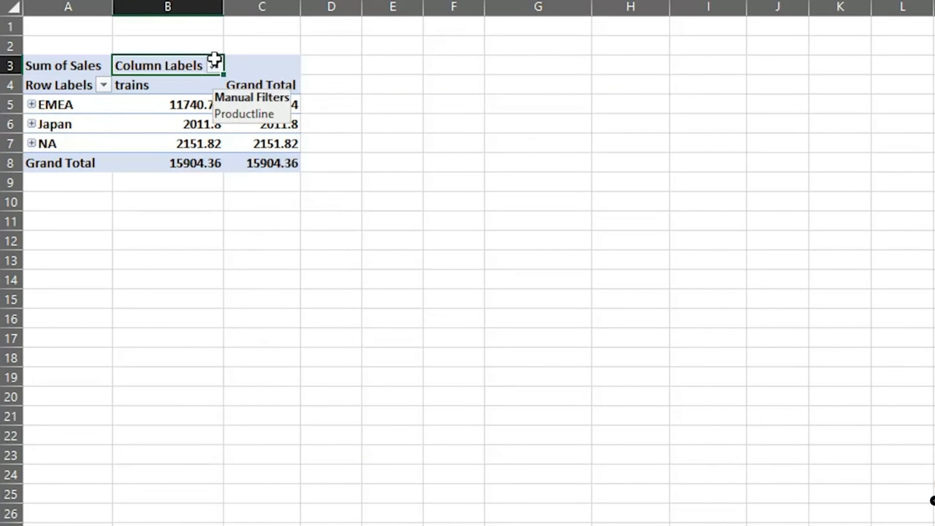
left_click(216, 66)
left_click(165, 172)
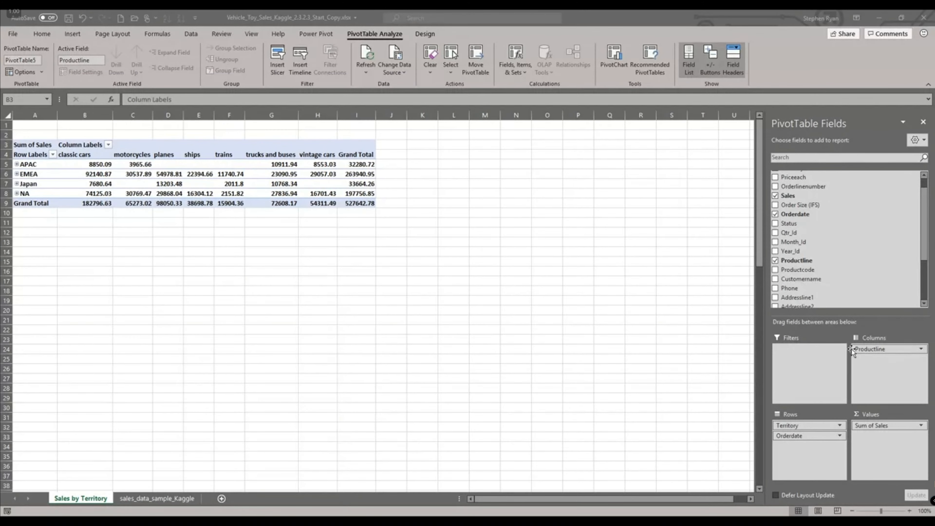
- Move the Productline field from the columns to the report filter area
left_click_drag(853, 352, 793, 355)
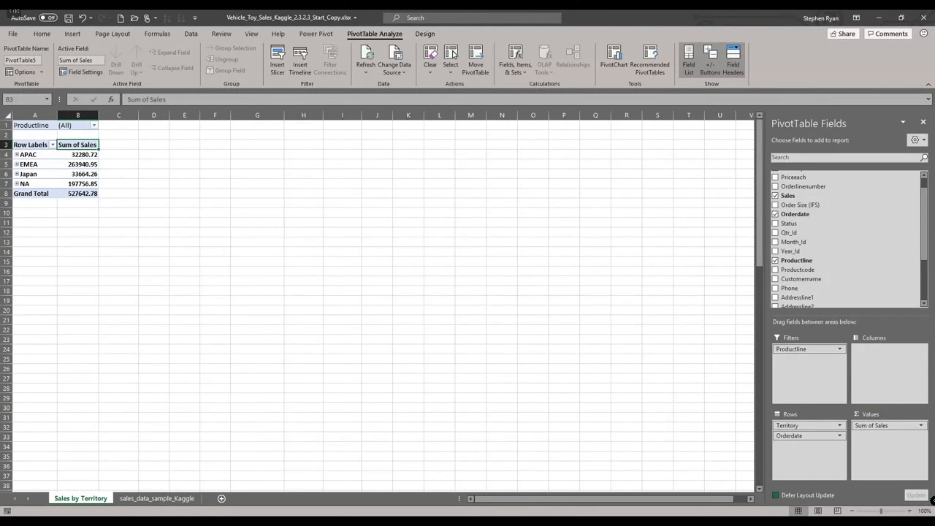
- Filter the pivot table's Productline report filter to show only the trains product line
left_click(94, 126)
left_click(23, 192)
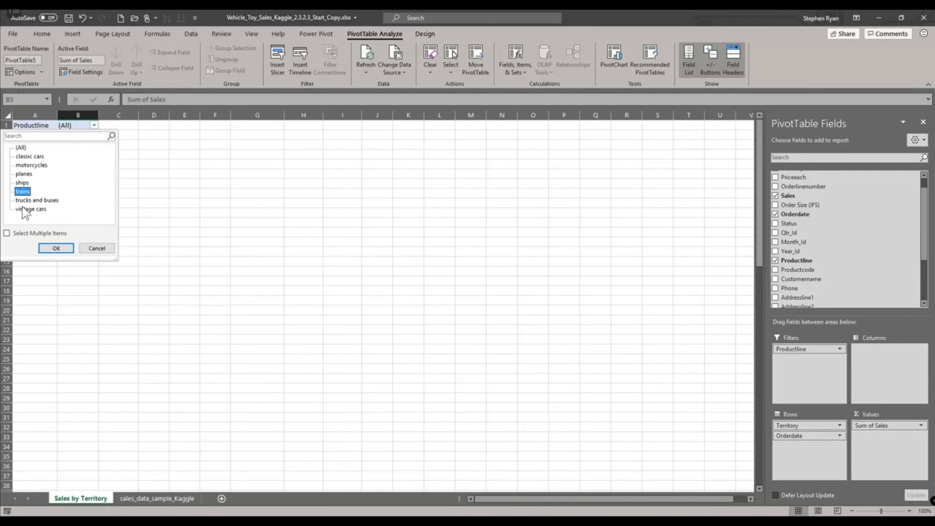
left_click(53, 248)
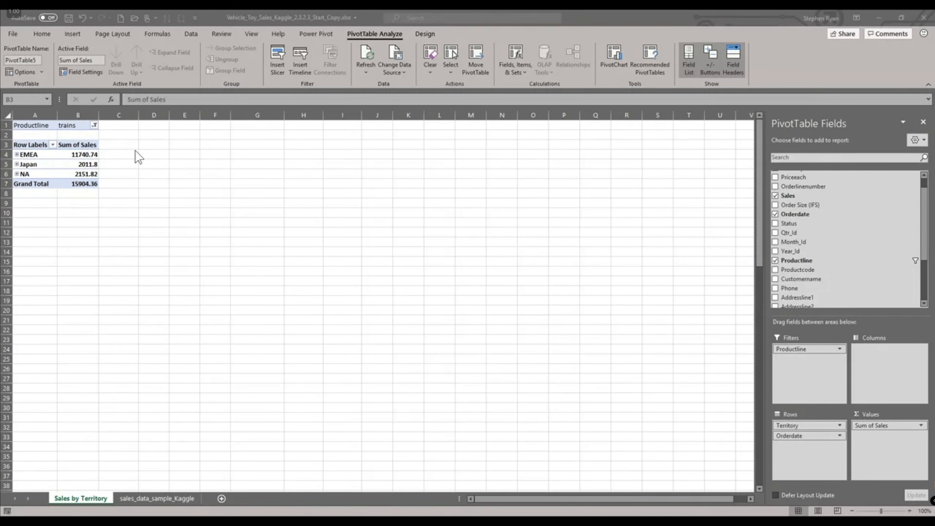
- Filter the report to both trains and trucks and buses using multiple selection, then clear the Productline filter
left_click(94, 125)
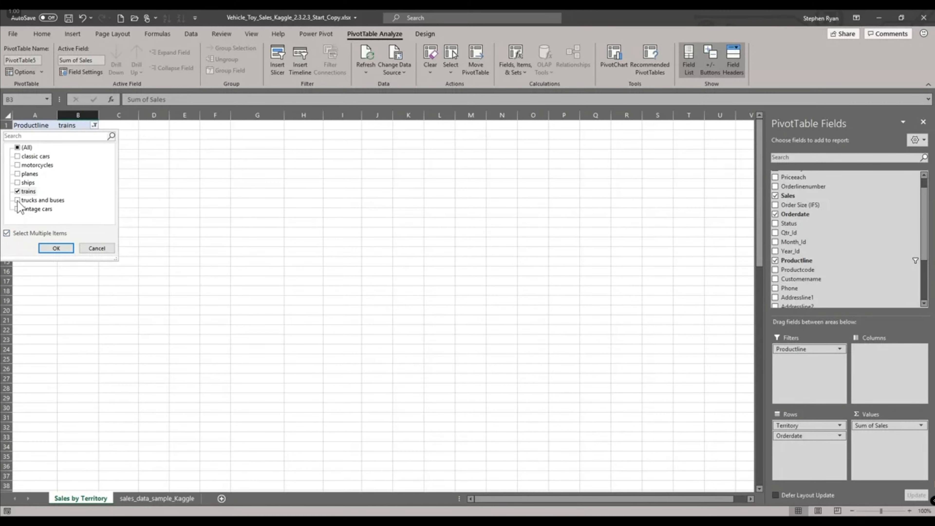
left_click(52, 248)
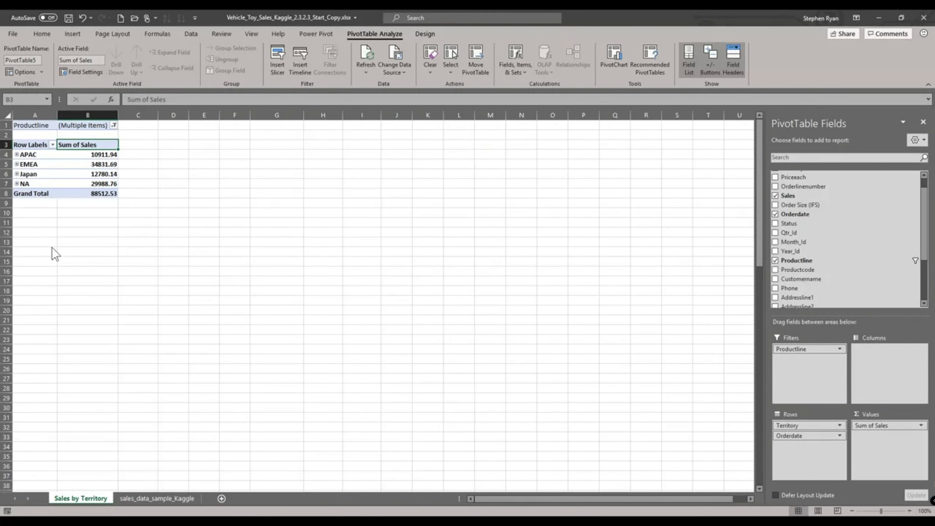
left_click(113, 125)
left_click(17, 147)
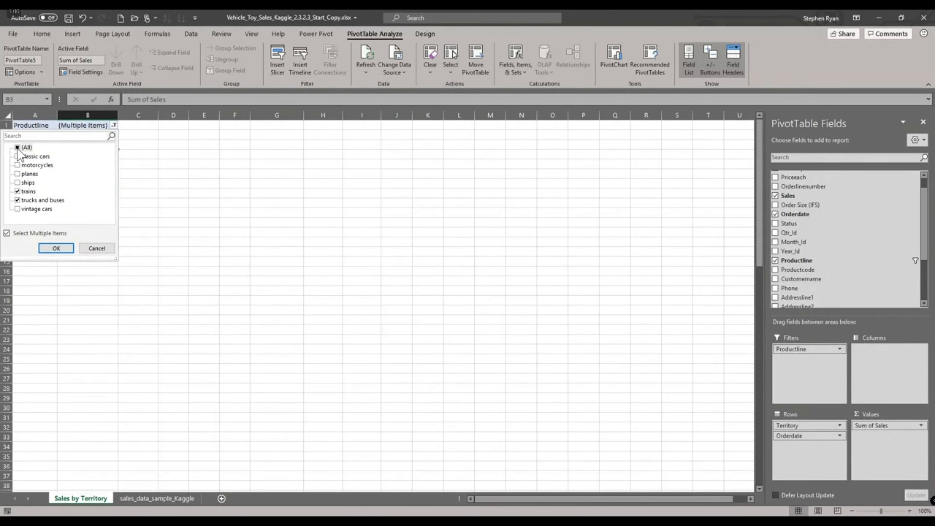
left_click(55, 248)
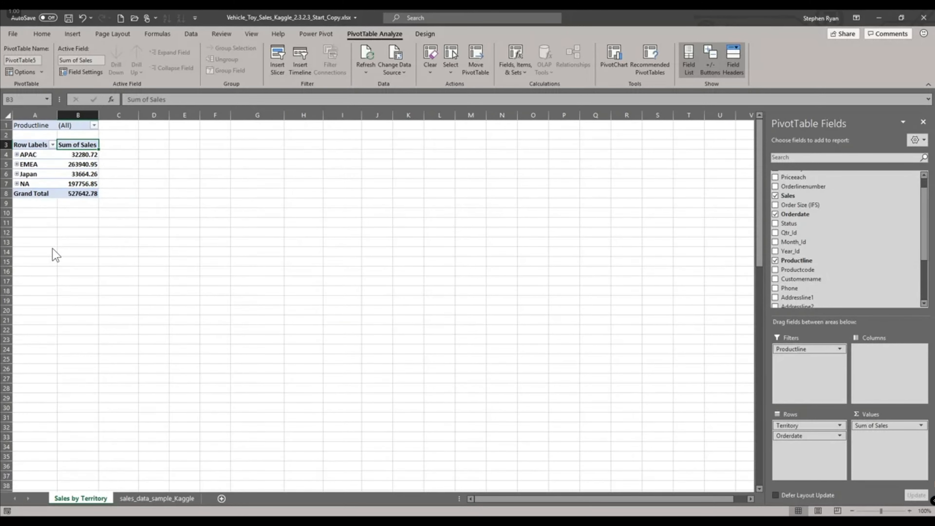
- Move the Productline field from the report filter back to the column labels
left_click_drag(783, 353, 866, 348)
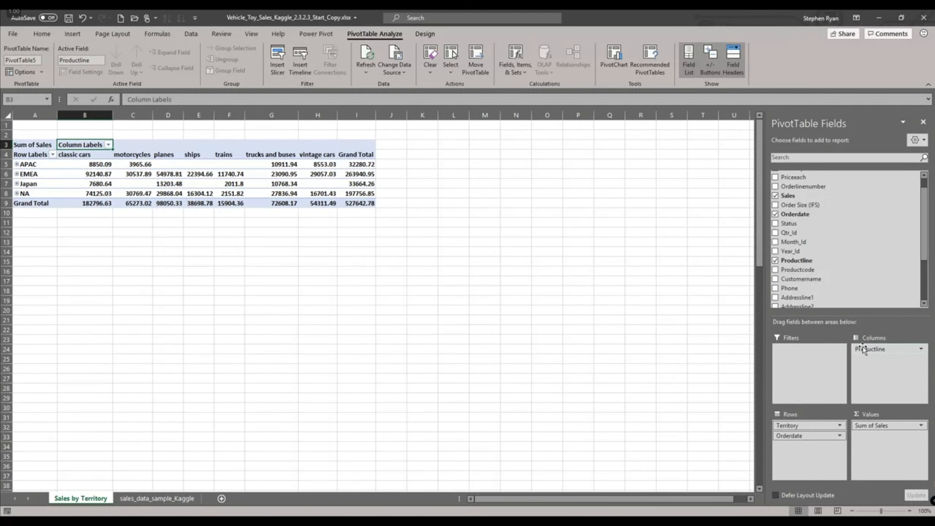
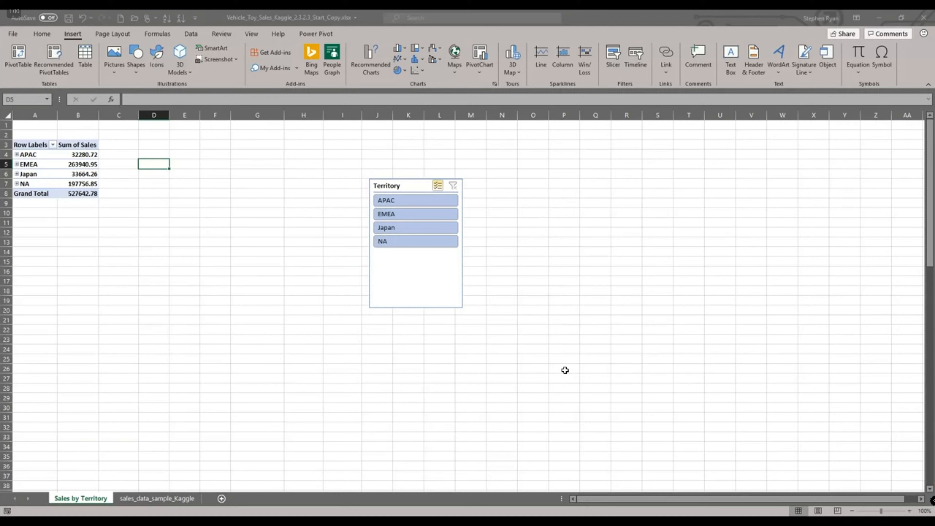
- Insert a Productline slicer for the pivot table and arrange it beside the Territory slicer
left_click(82, 165)
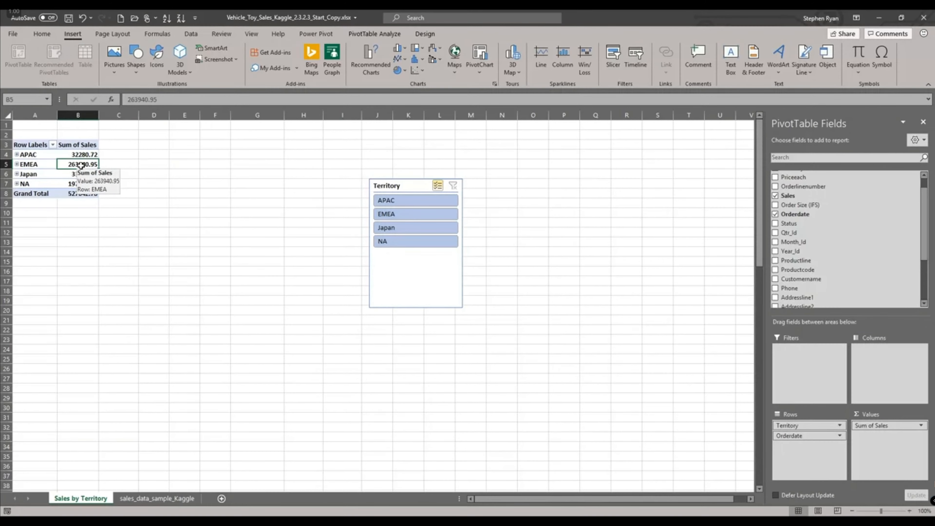
left_click(611, 55)
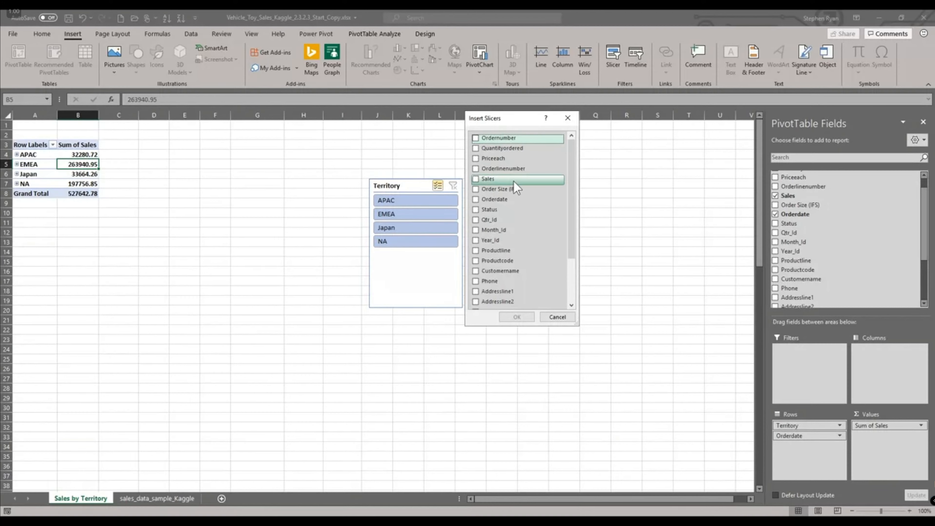
left_click(476, 253)
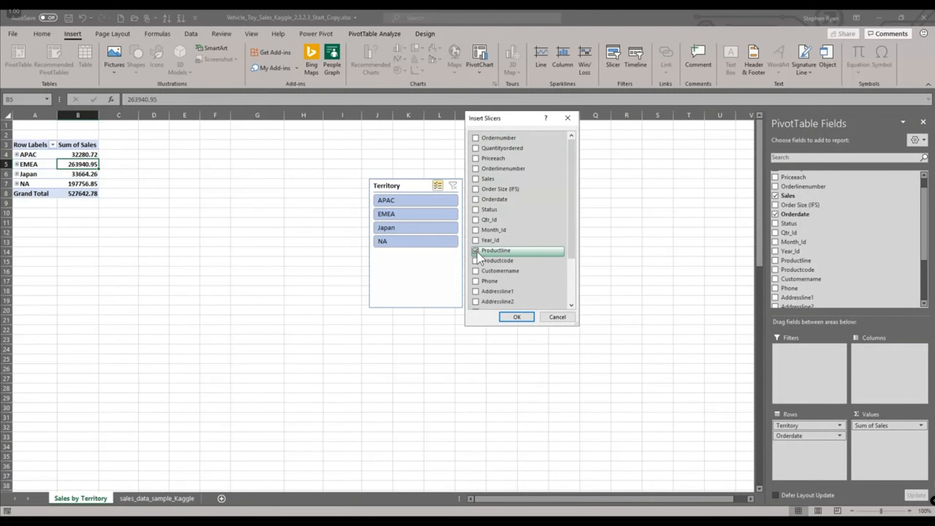
left_click(517, 317)
left_click_drag(394, 254, 531, 143)
left_click_drag(419, 185, 404, 135)
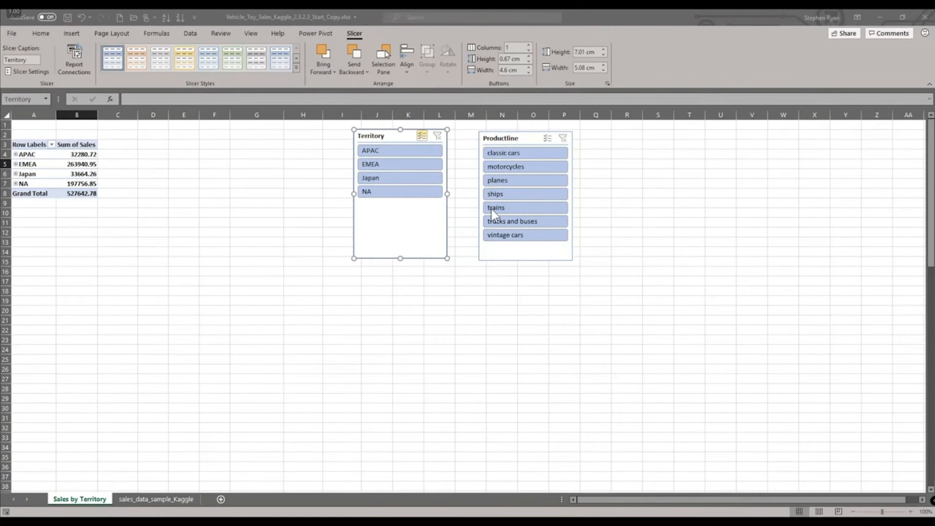
- Filter the Productline slicer to trains plus classic cars using multi-select, then clear its filter
left_click(492, 209)
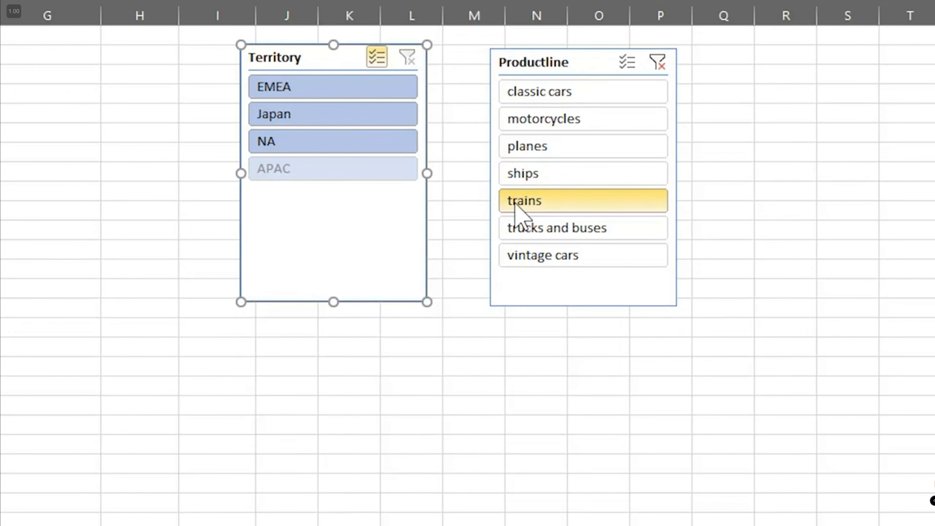
left_click(625, 64)
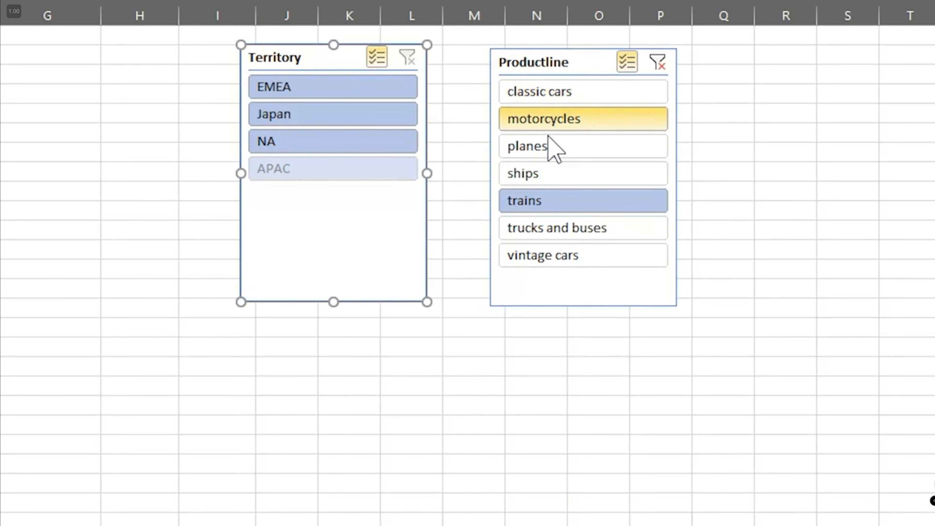
left_click(539, 91)
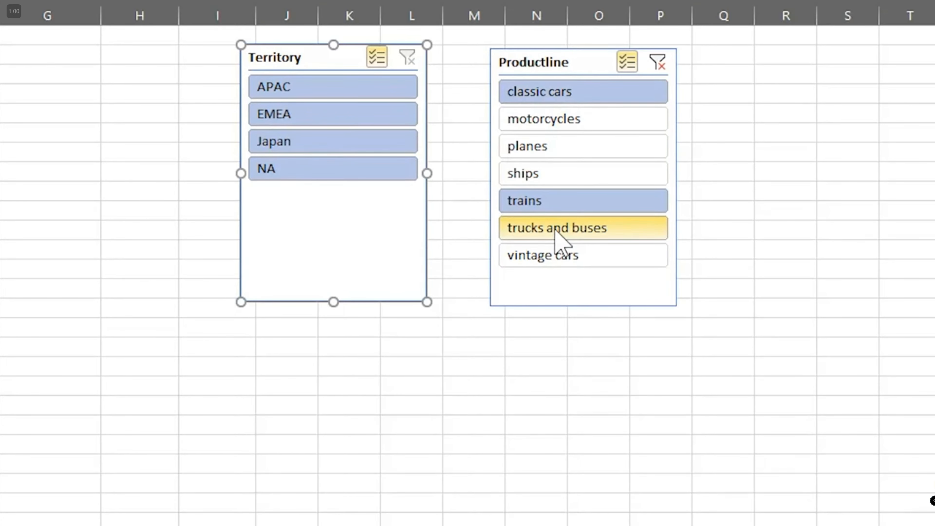
left_click(657, 61)
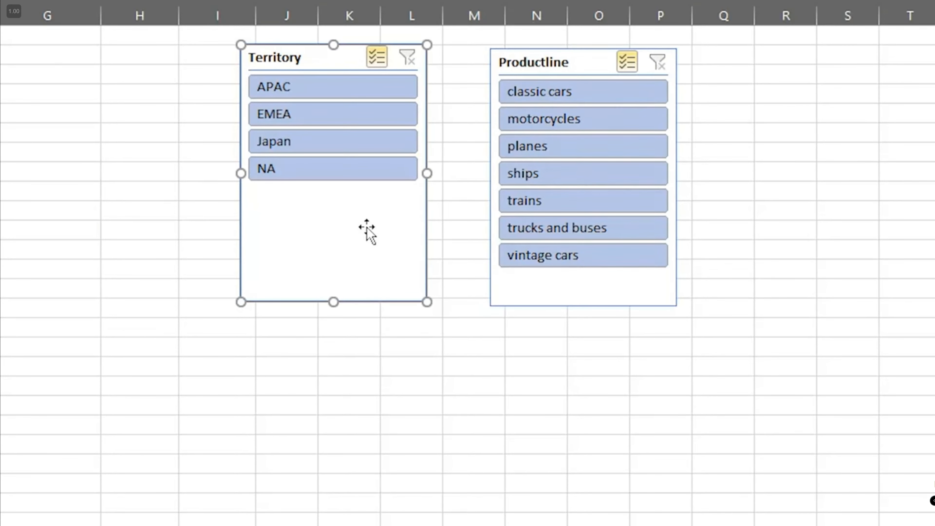
- Filter the slicers to EMEA and NA and to classic cars, trains, and trucks and buses, then clear both filters
left_click(313, 141)
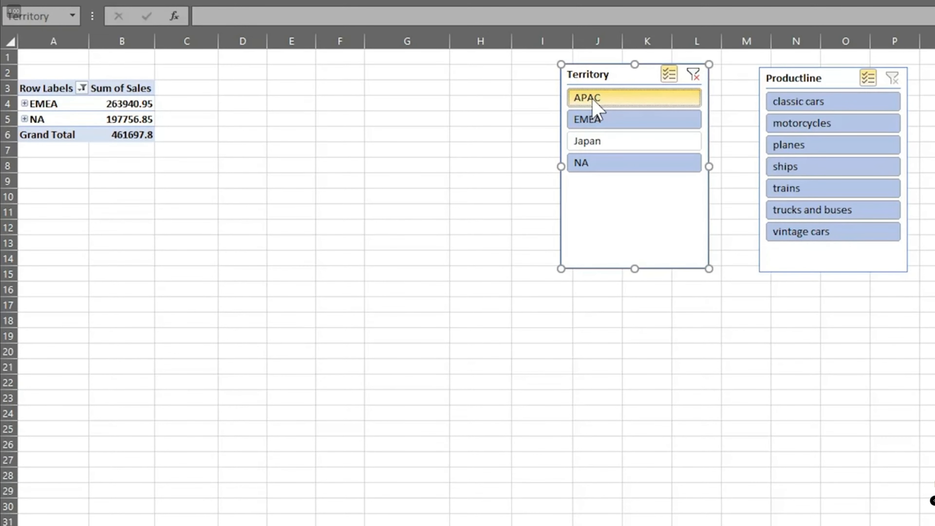
left_click(807, 124)
left_click(806, 146)
left_click(806, 169)
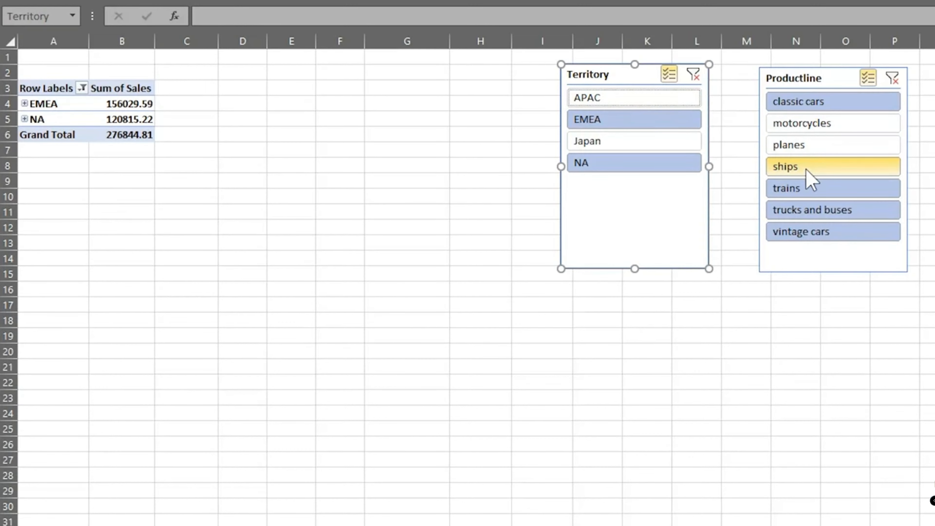
left_click(810, 234)
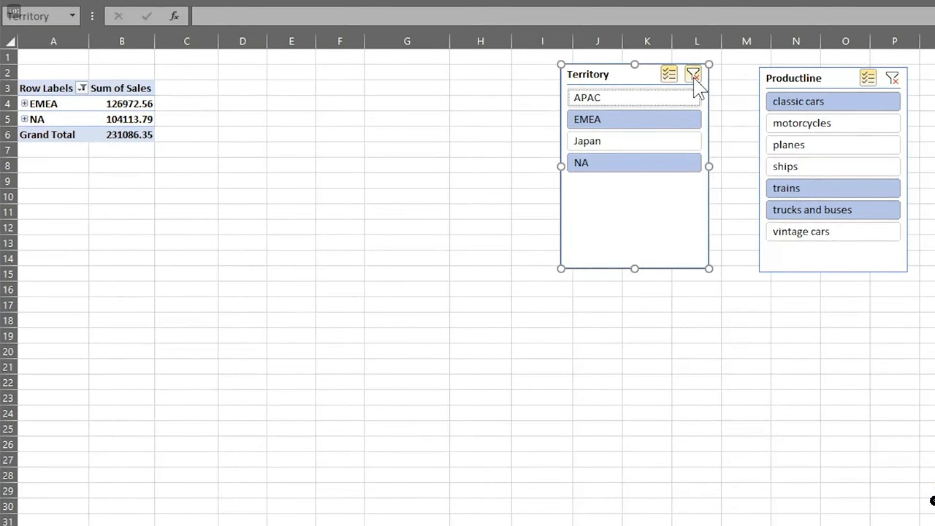
left_click(692, 73)
left_click(892, 78)
- Add Productline to the pivot's column labels and move both slicers below the pivot table
left_click(128, 119)
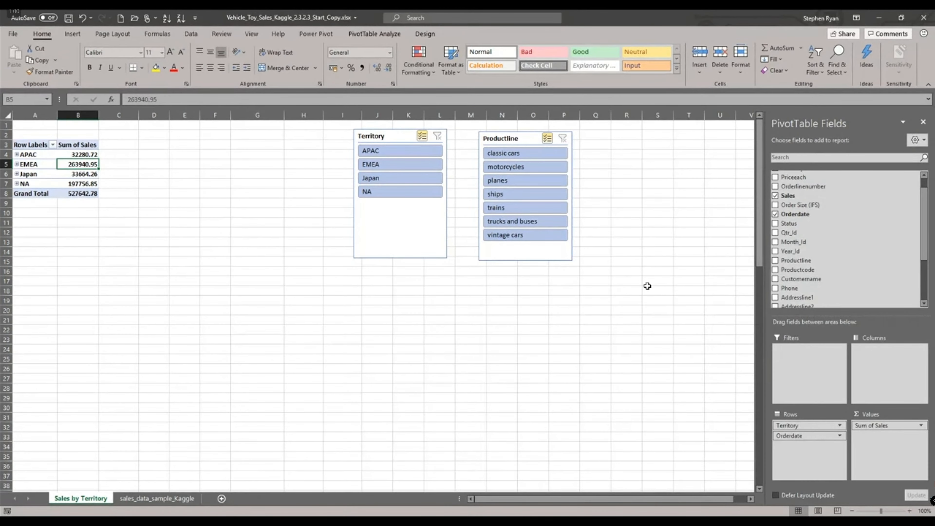
left_click_drag(795, 261, 871, 354)
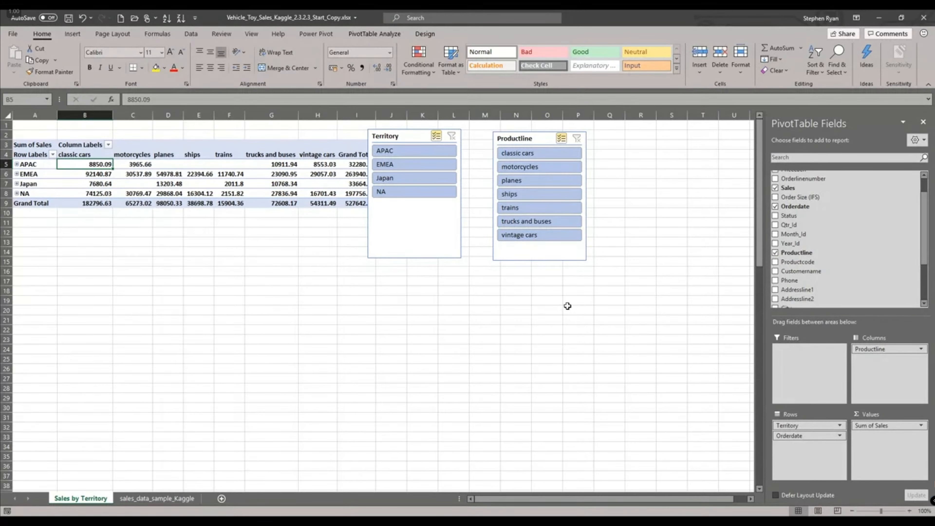
left_click(434, 228)
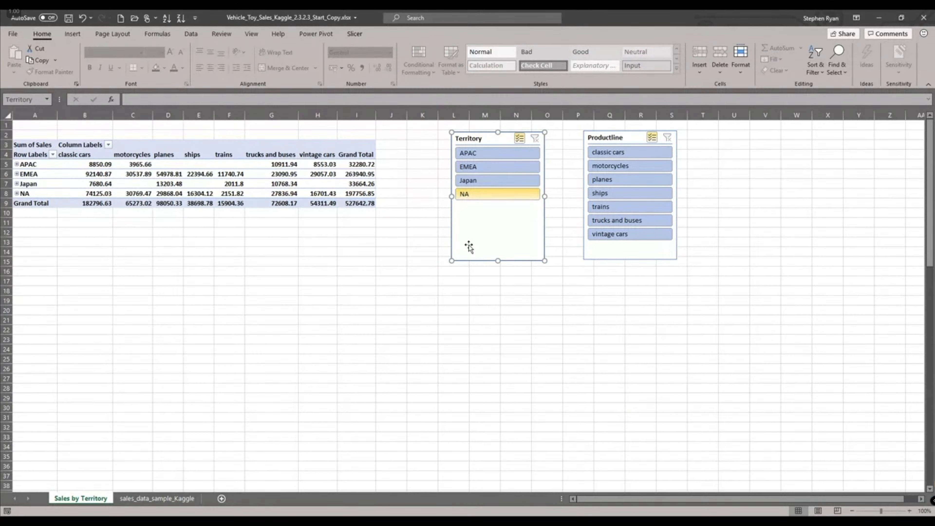
left_click_drag(484, 180, 467, 261)
left_click_drag(467, 261, 443, 325)
left_click_drag(630, 138, 578, 324)
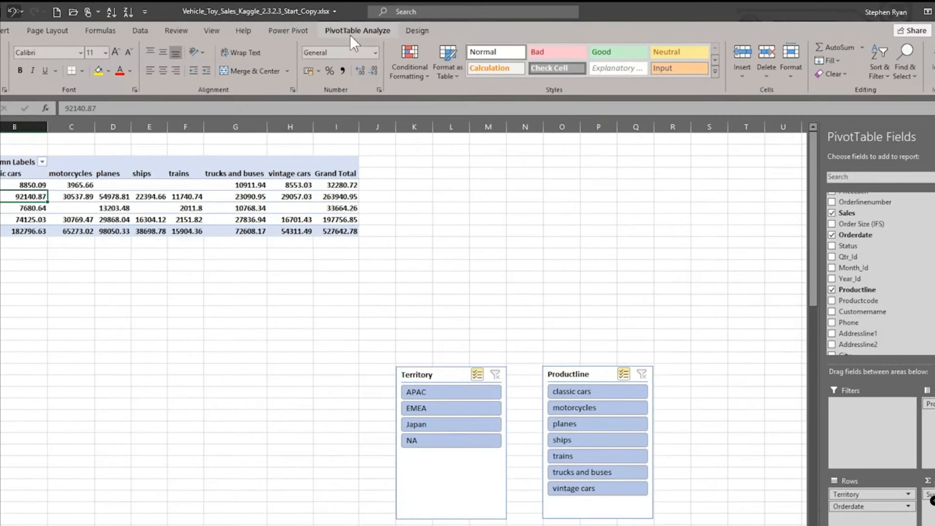
- Insert an Orderdate timeline for the pivot table, then move and widen it above the slicers
left_click(374, 34)
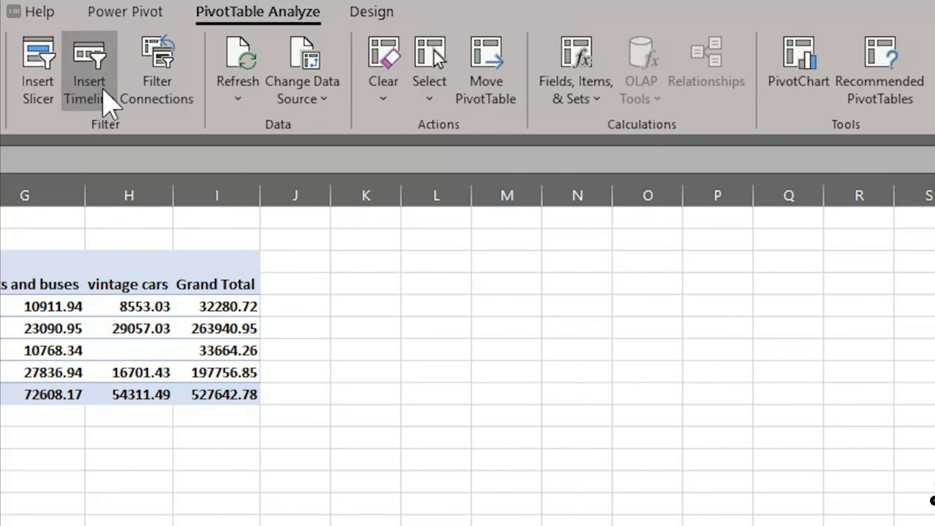
left_click(105, 93)
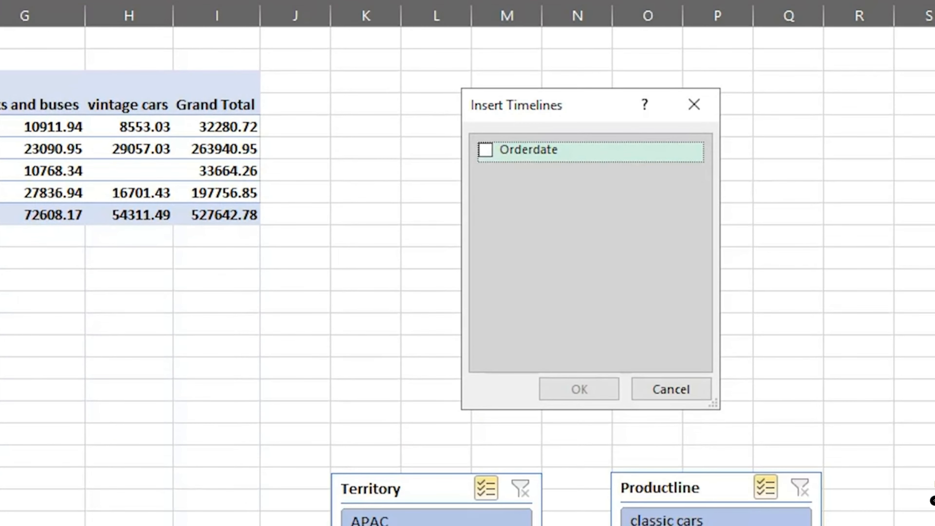
left_click(487, 150)
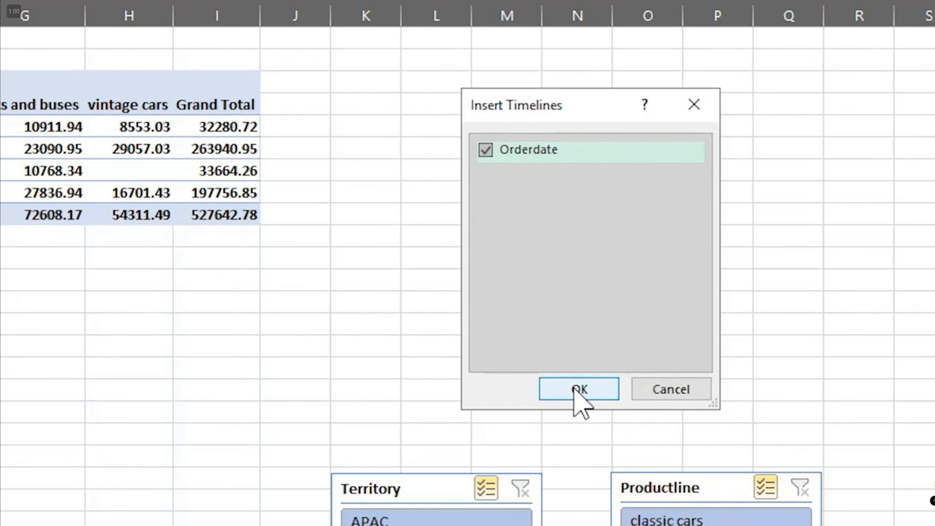
left_click(575, 390)
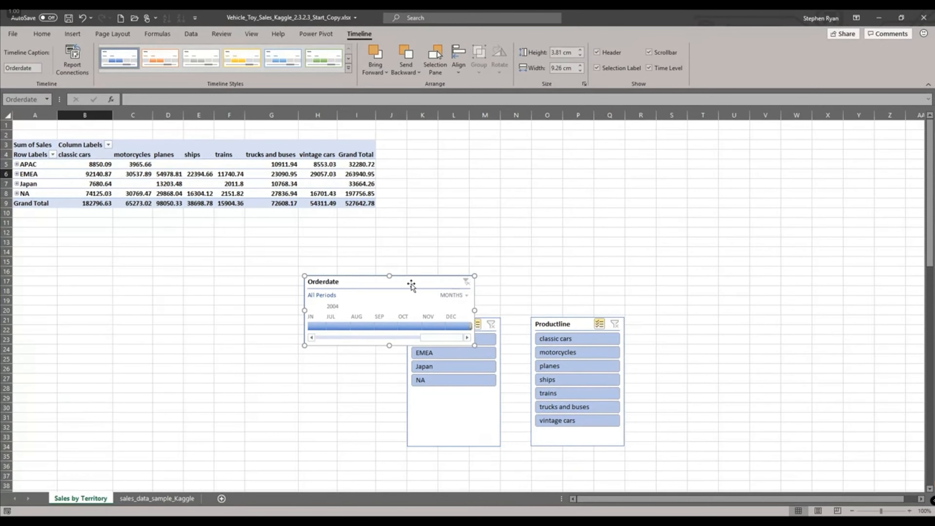
left_click_drag(412, 284, 705, 174)
left_click_drag(706, 212, 735, 223)
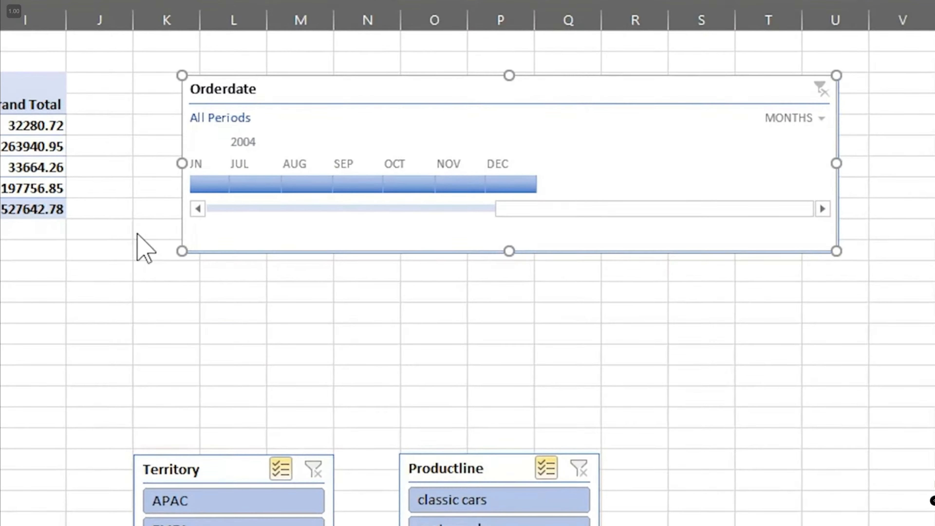
- Switch the timeline's time level to days and then to quarters
left_click(793, 118)
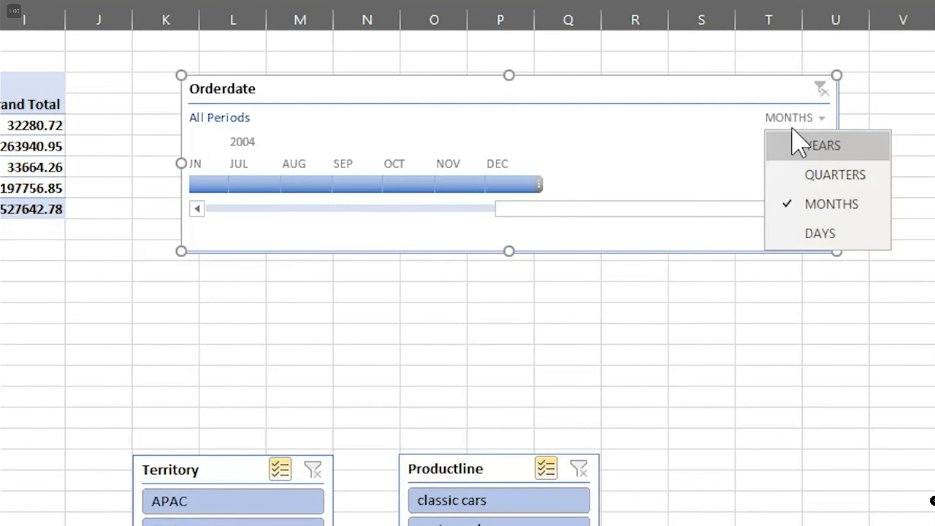
left_click(810, 233)
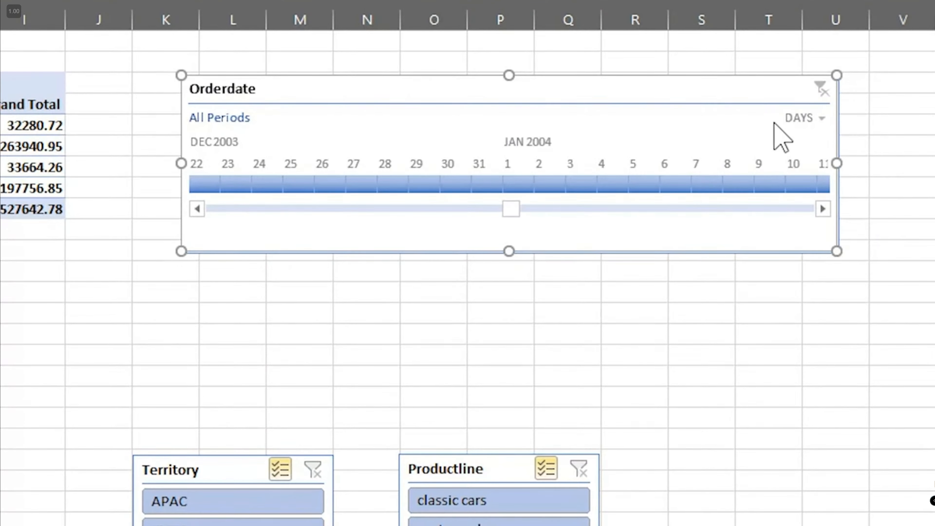
left_click(801, 117)
left_click(817, 175)
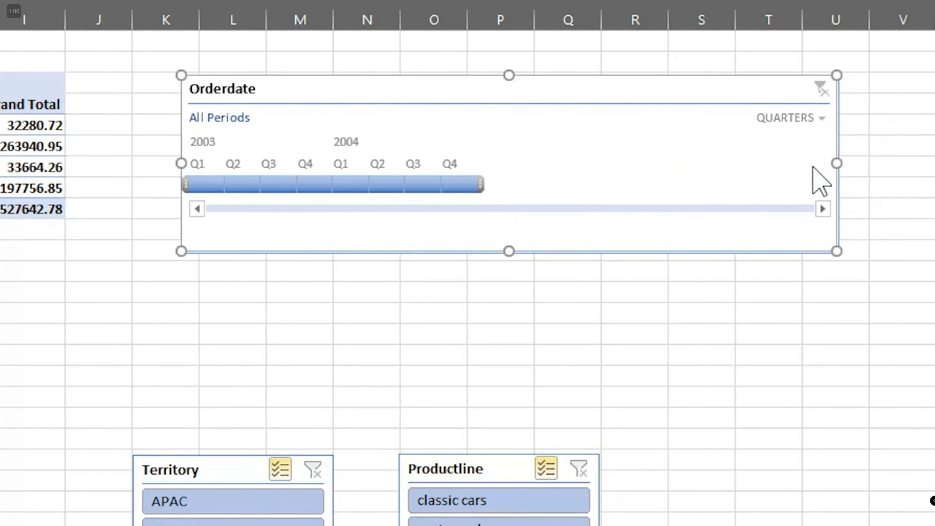
- Filter the timeline from Q3 2003 through Q2 2004, then clear the timeline filter
left_click(280, 184)
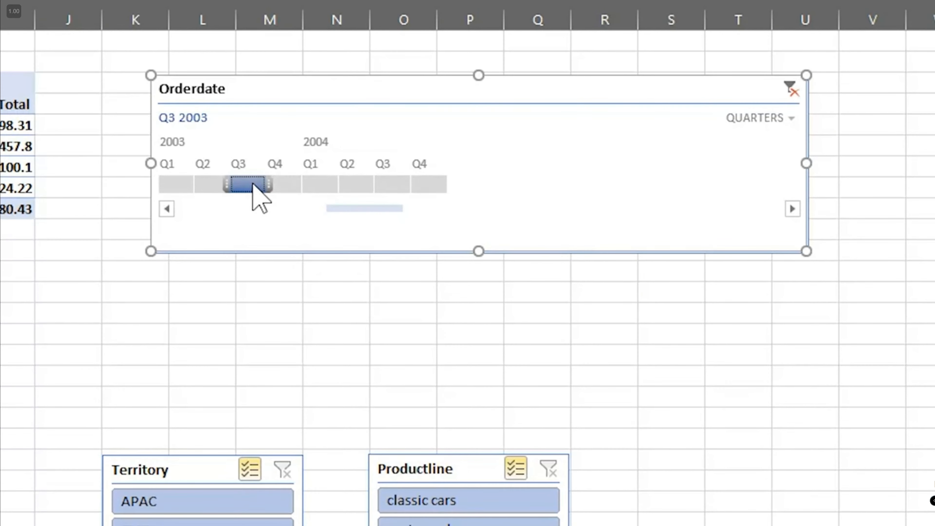
left_click_drag(271, 185, 359, 191)
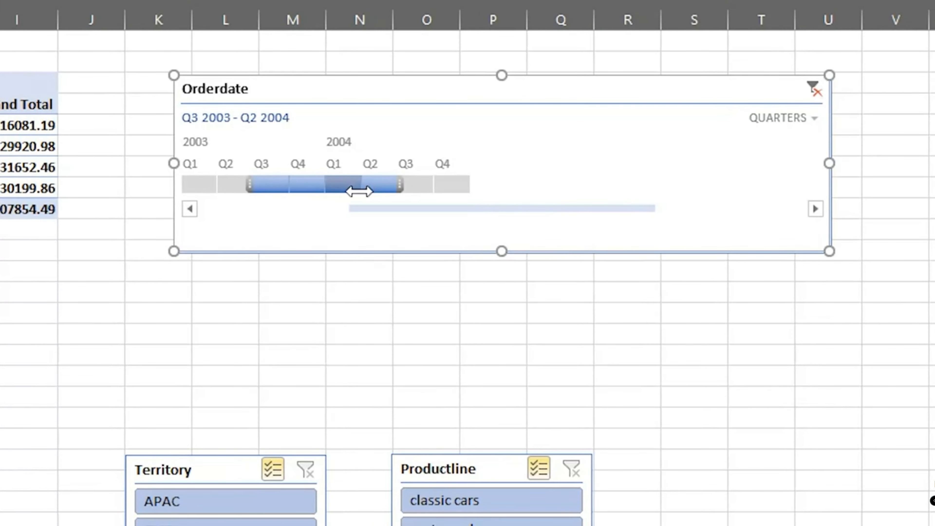
left_click(813, 91)
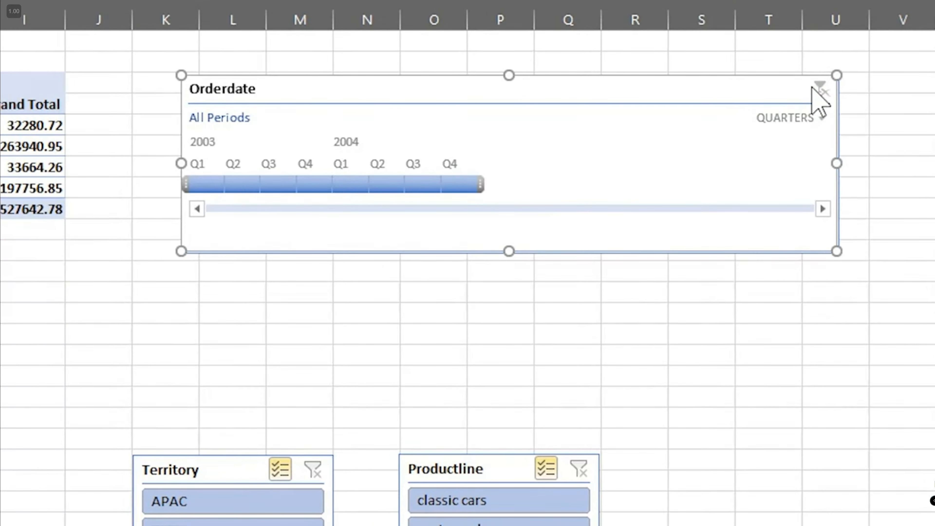
- Set the timeline's time level to years and filter it to 2003
left_click(783, 118)
left_click(789, 144)
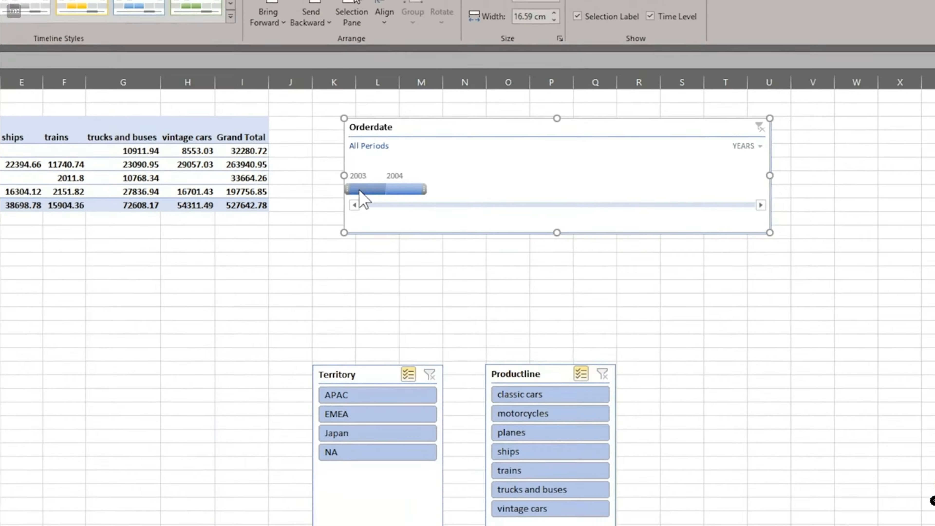
left_click(215, 186)
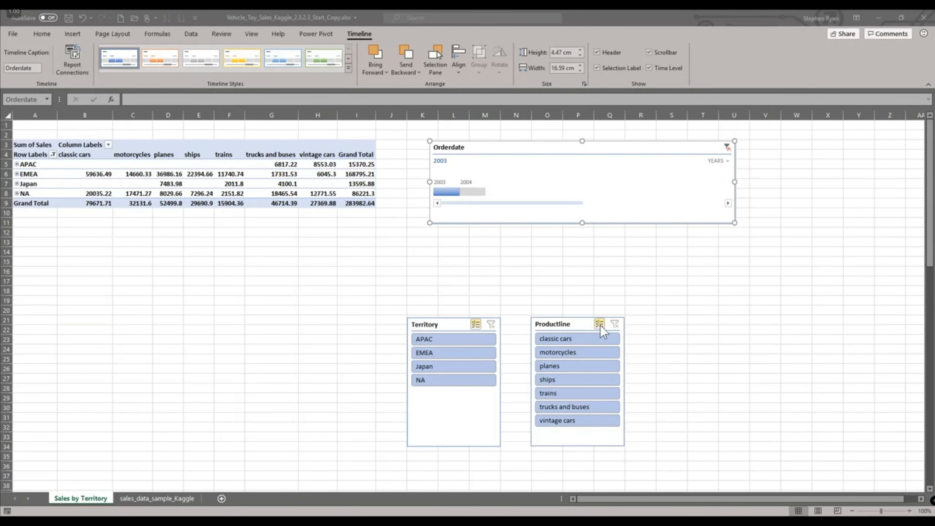
- Filter the Productline slicer to trains and the Territory slicer to EMEA and NA
left_click(552, 393)
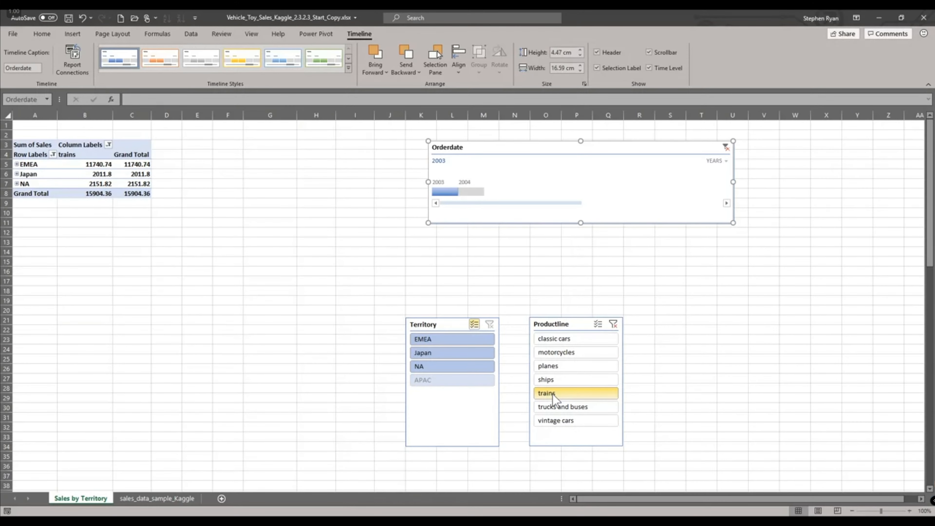
left_click(435, 339)
left_click(432, 368)
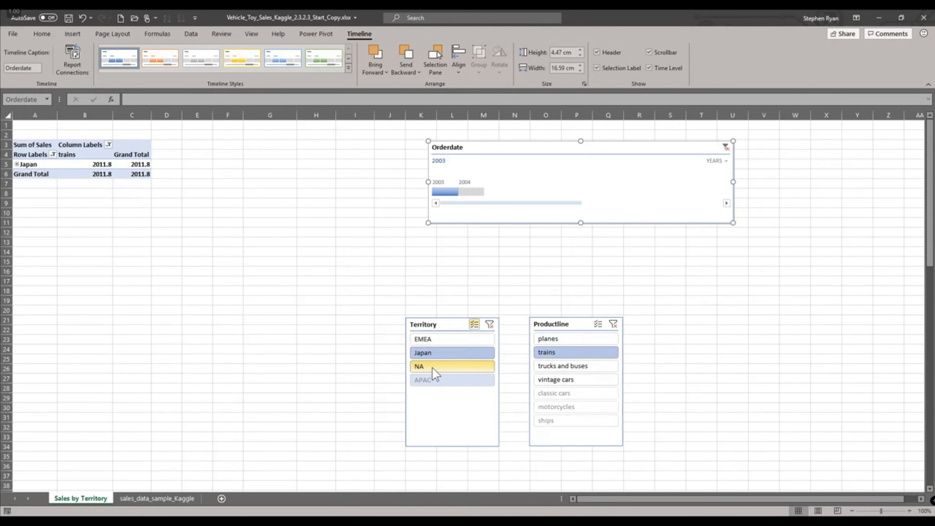
left_click(431, 355)
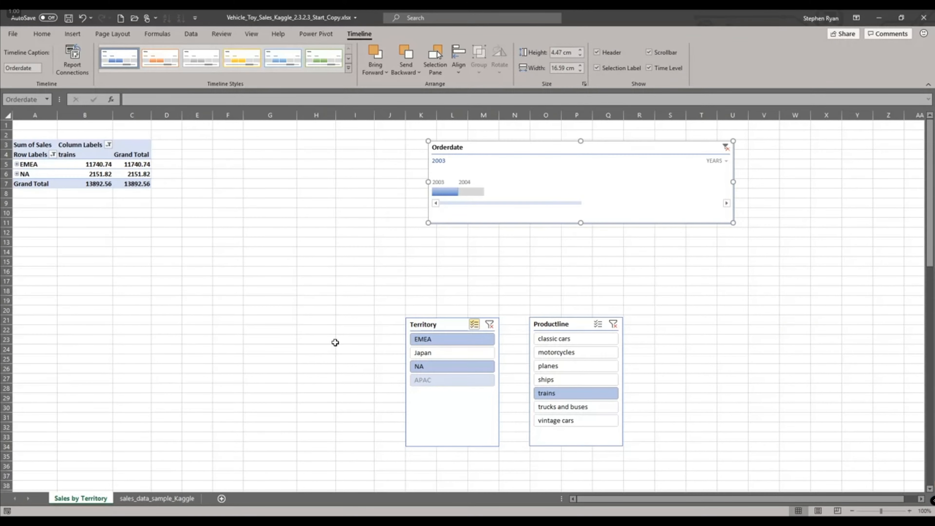
- Filter the timeline to 2004, then clear the Productline, timeline and Territory filters
left_click(472, 192)
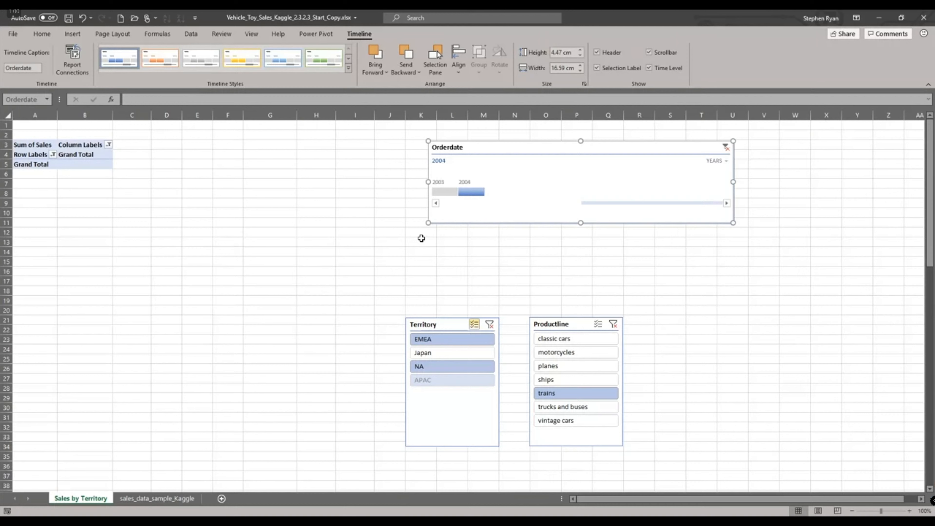
left_click(614, 325)
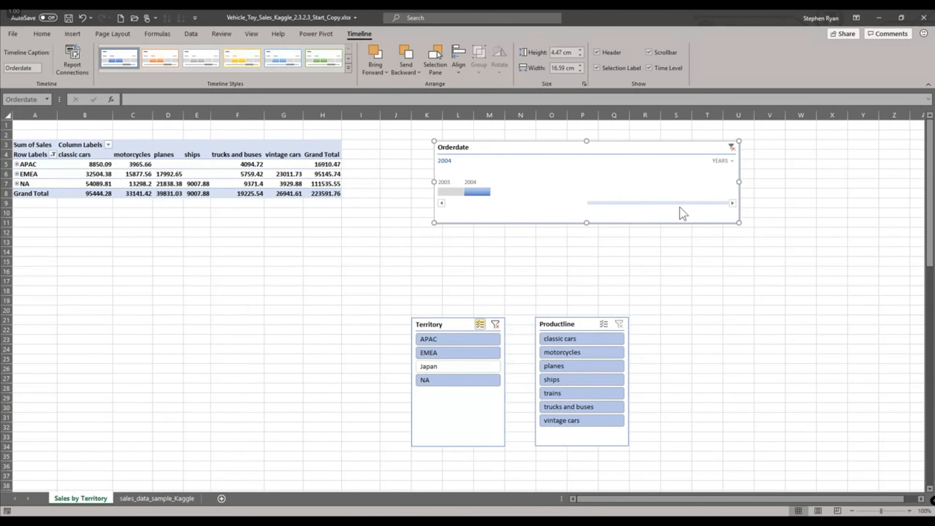
left_click(731, 147)
left_click(492, 324)
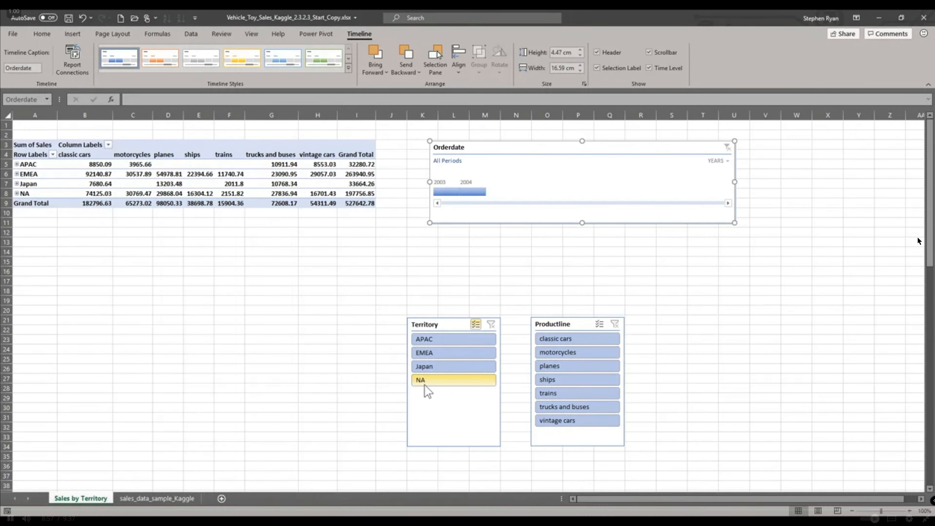
- Apply another style from the timeline styles gallery to the Orderdate timeline
left_click(319, 68)
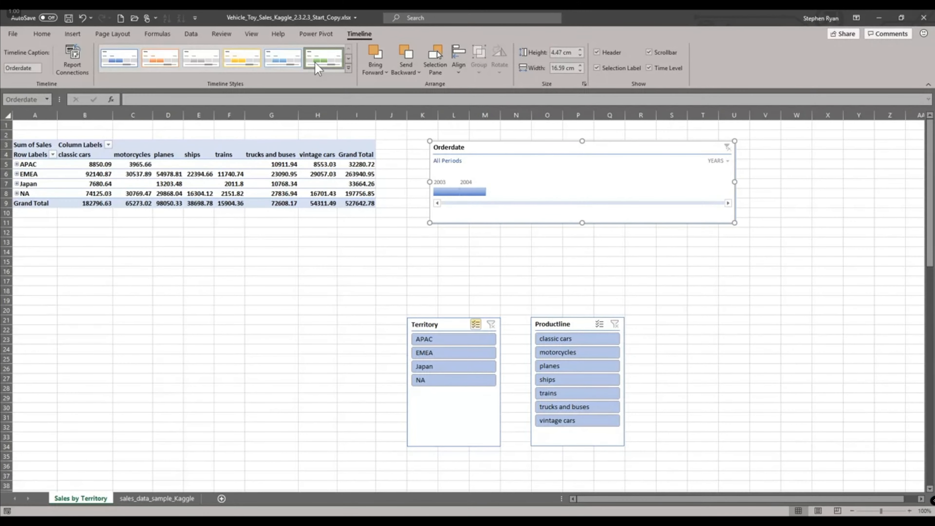
- Select the Territory slicer and apply an orange slicer style to it
key("Tab")
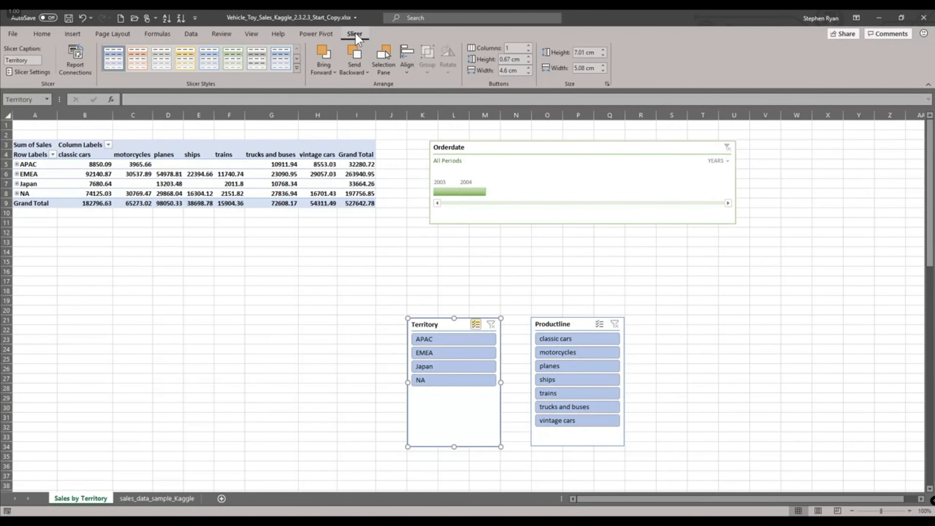
left_click(138, 64)
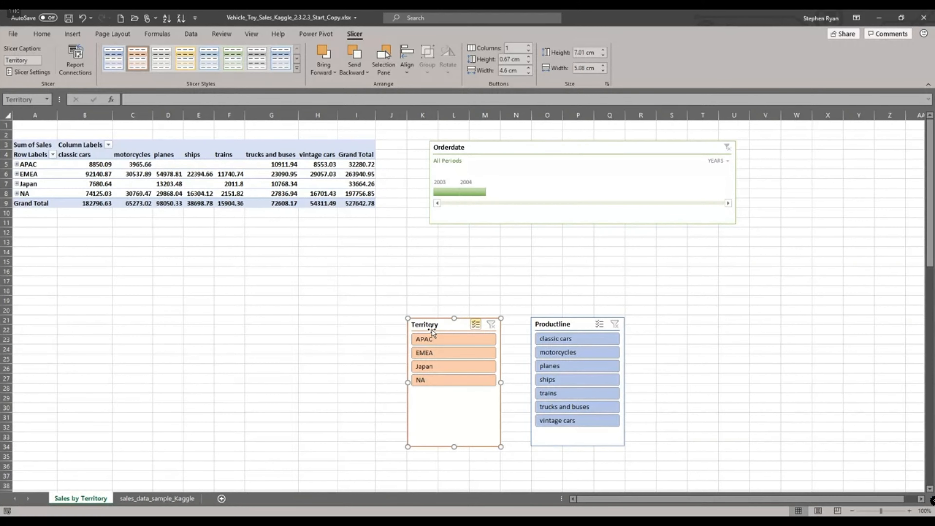
- Delete the Productline slicer and undo the deletion
left_click(560, 432)
key("Delete")
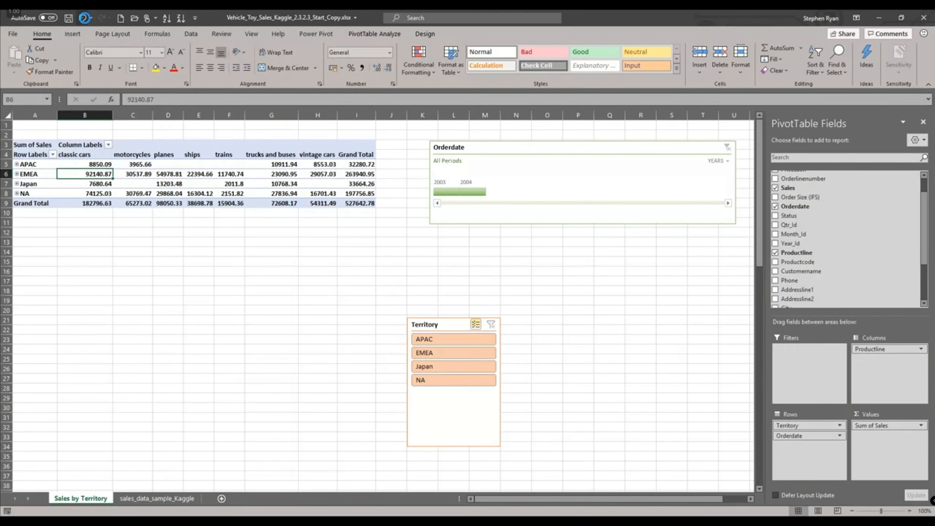
left_click(83, 18)
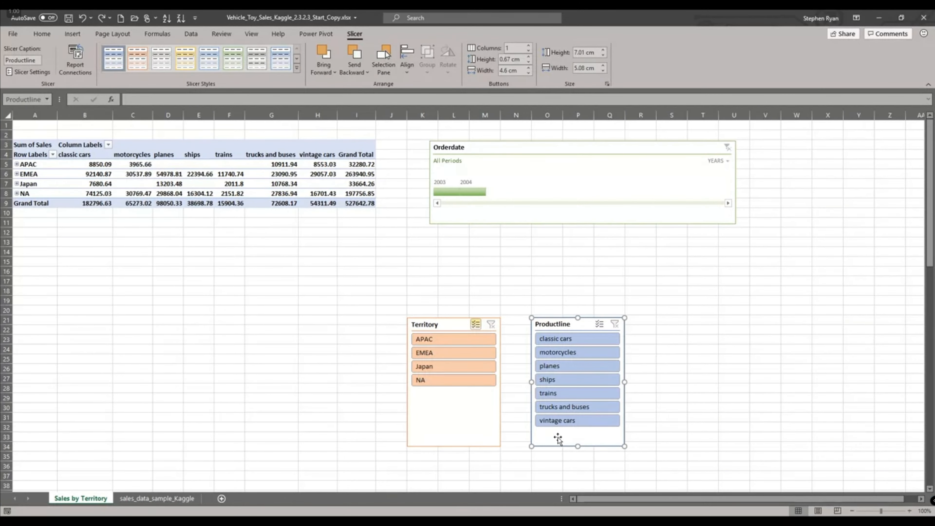
- Copy the Productline slicer and delete it from the sheet
right_click(557, 437)
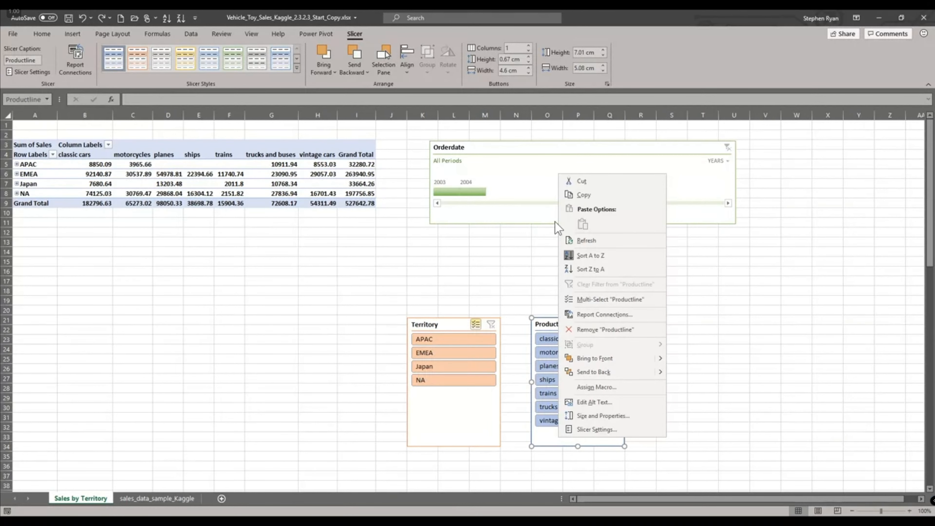
left_click(585, 190)
key("Delete")
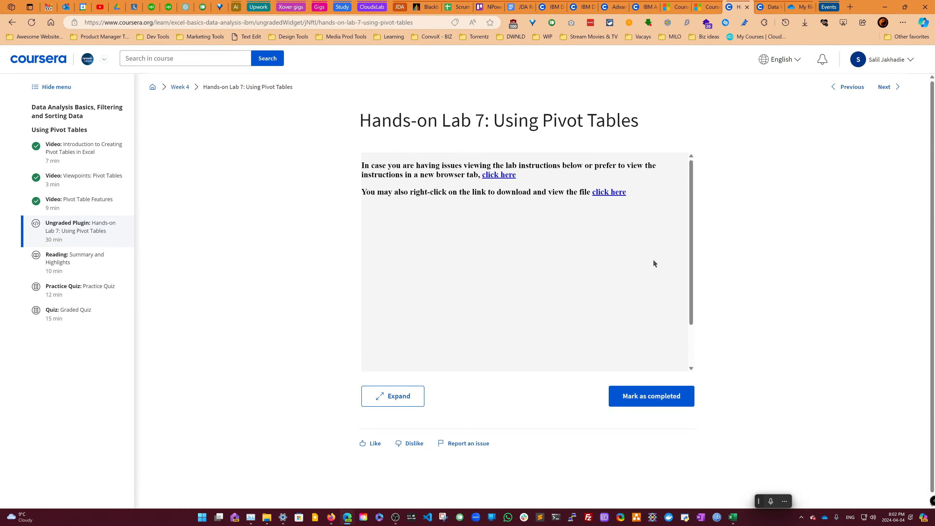
- Switch to the browser, open the Hands-on Lab 7 instructions in a separate window and snap it to the left half of the screen
left_click(508, 175)
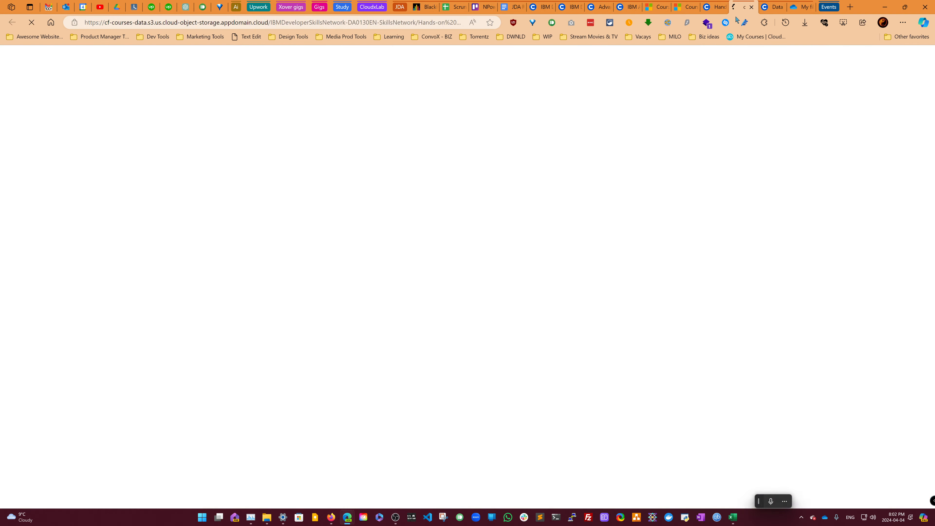
left_click_drag(739, 8, 487, 112)
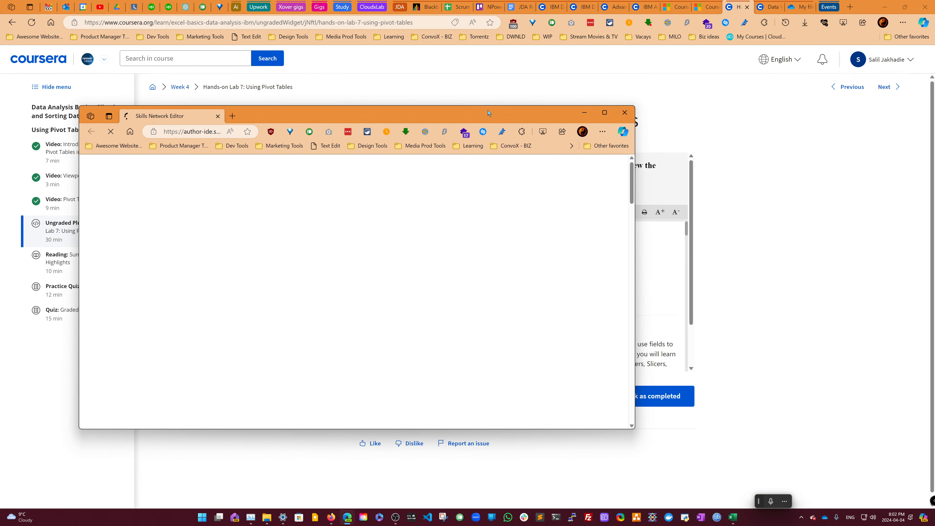
left_click(100, 8)
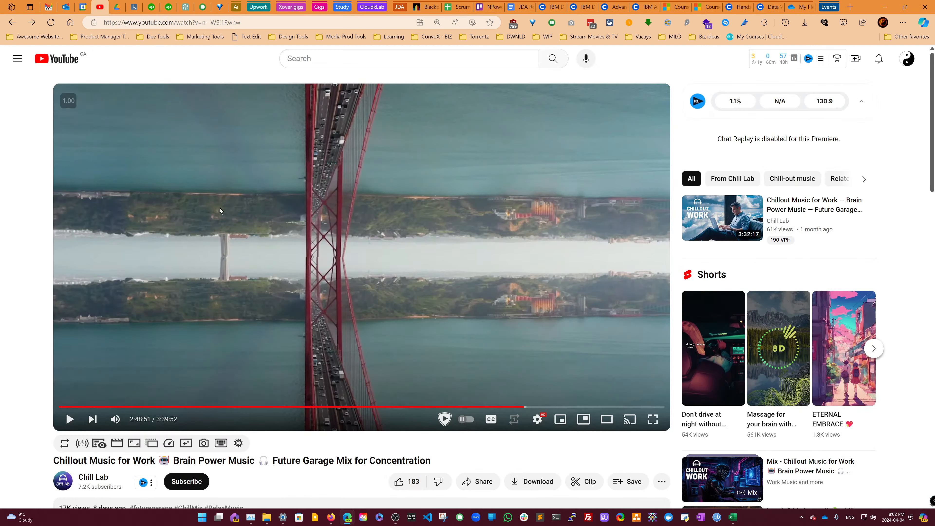
left_click(429, 126)
left_click(885, 7)
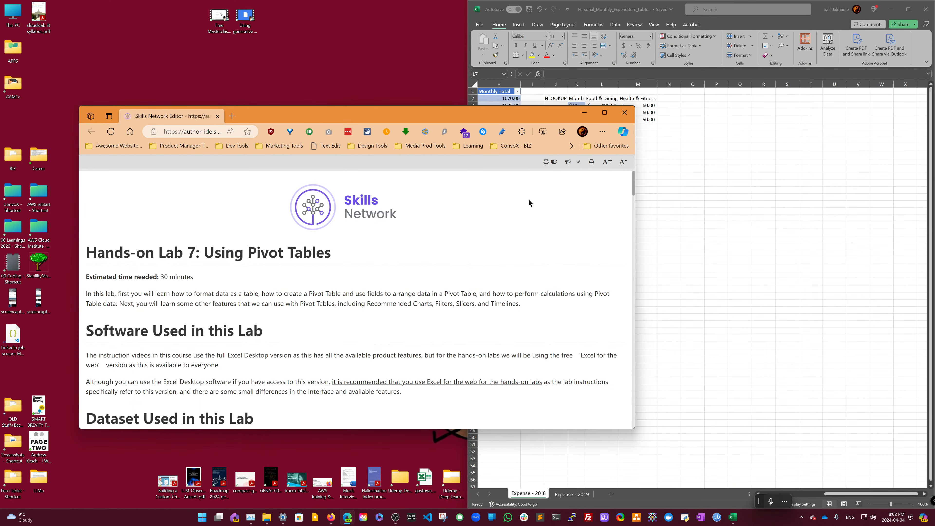
mouse_move(604, 112)
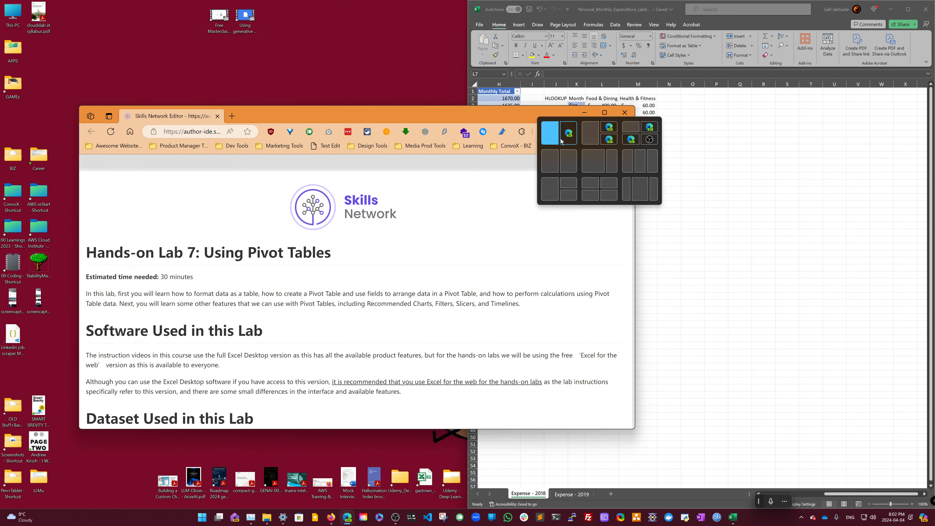
left_click(556, 160)
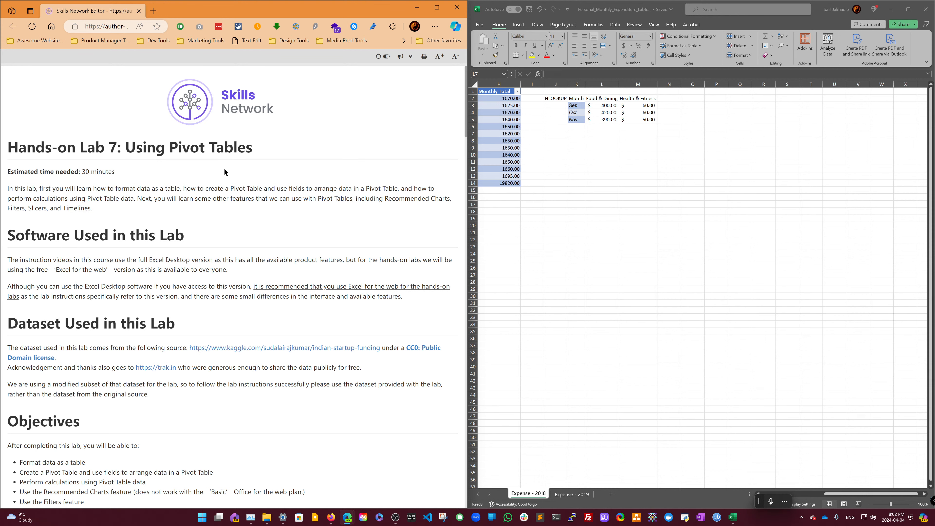
- Scroll through the lab instructions to read the objectives and the Exercise 1 tasks
scroll(224, 183, "down", 2)
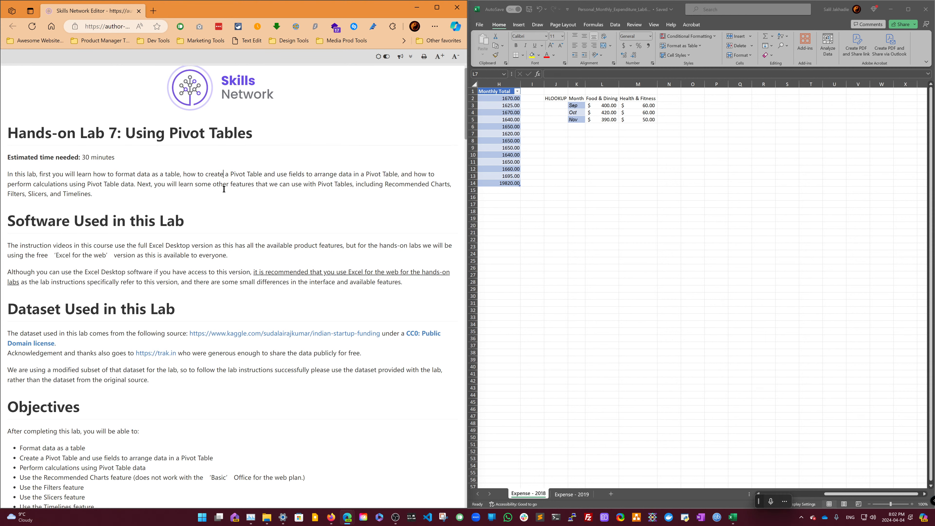
scroll(223, 189, "down", 1)
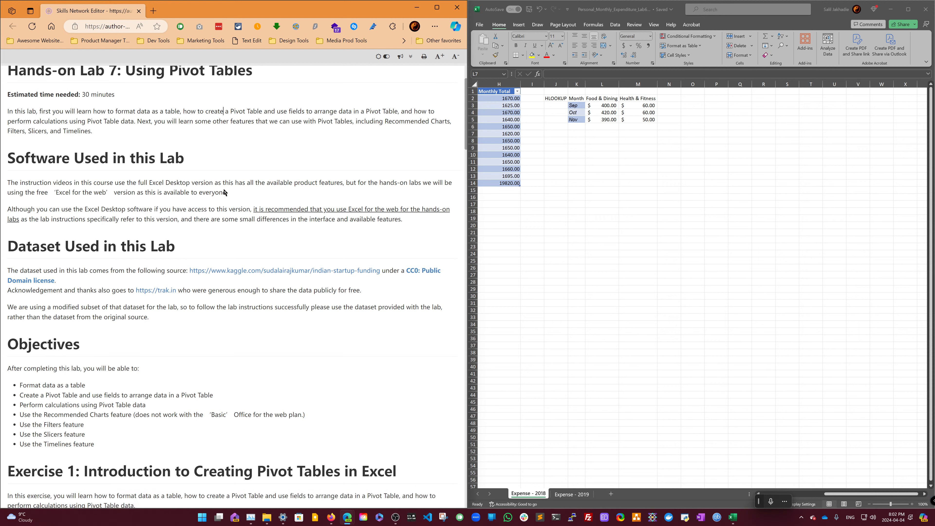
scroll(224, 189, "up", 3)
scroll(224, 189, "down", 5)
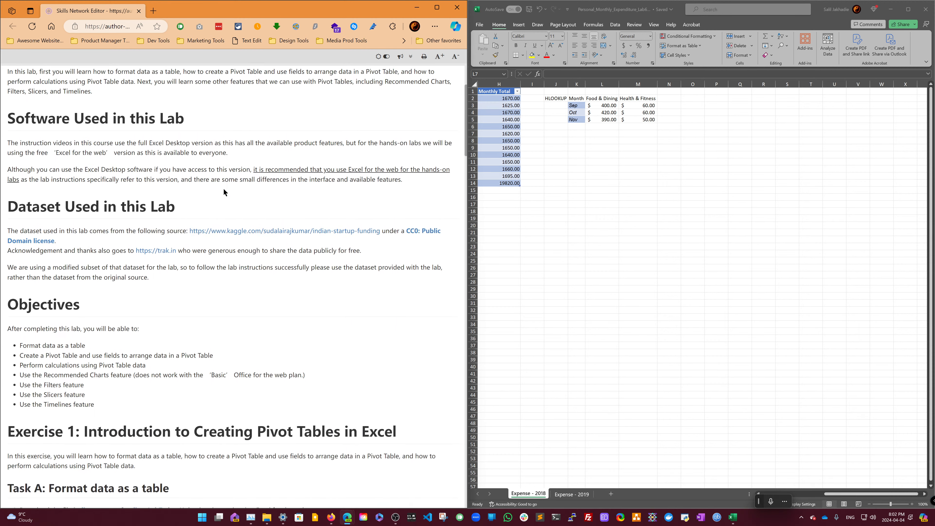
scroll(224, 189, "down", 1)
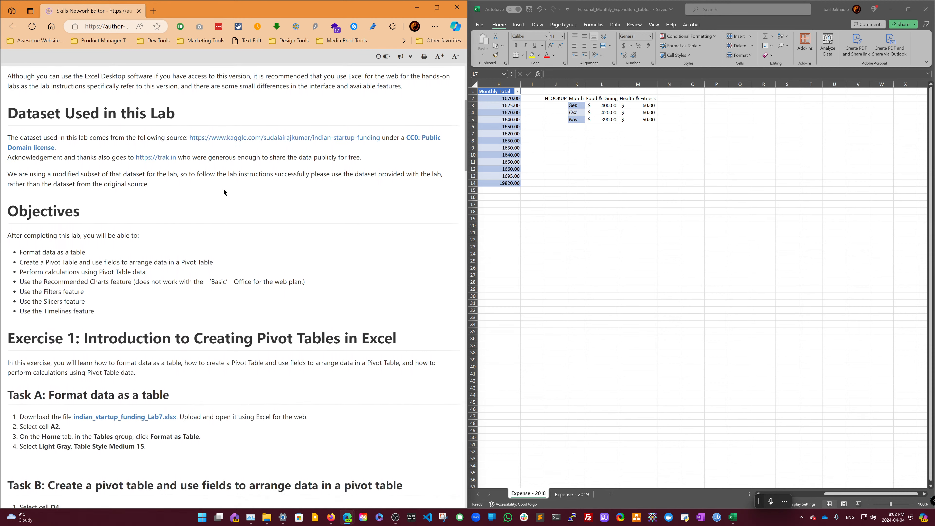
scroll(224, 191, "down", 1)
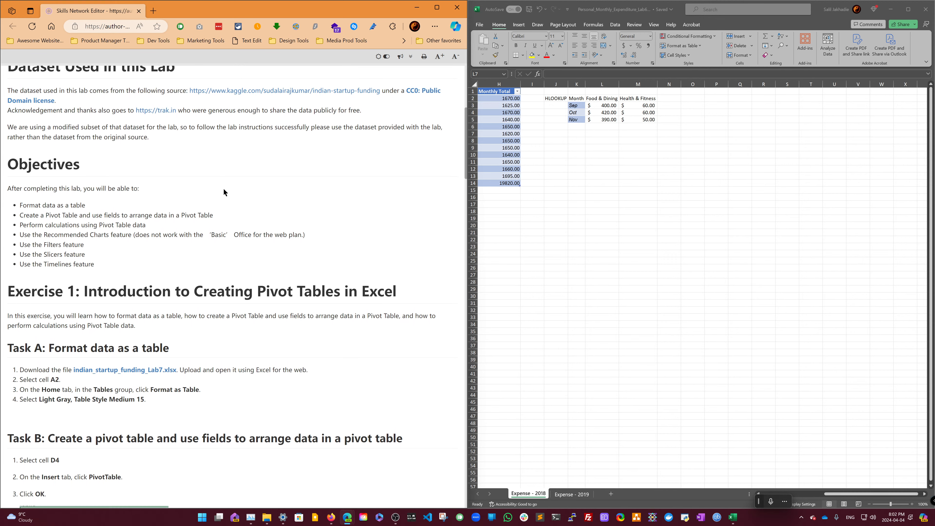
scroll(220, 195, "down", 2)
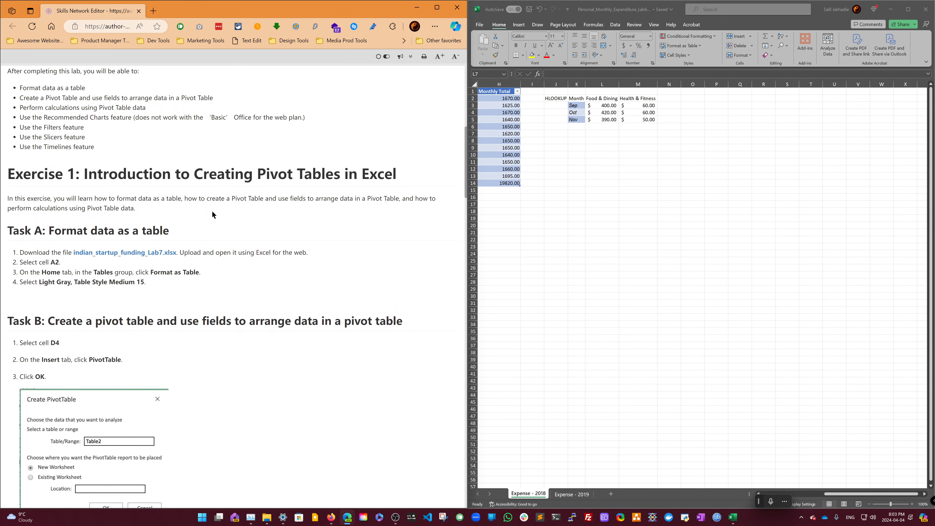
- Save the linked indian_startup_funding_Lab7.xlsx dataset file to the exercises folder
right_click(161, 253)
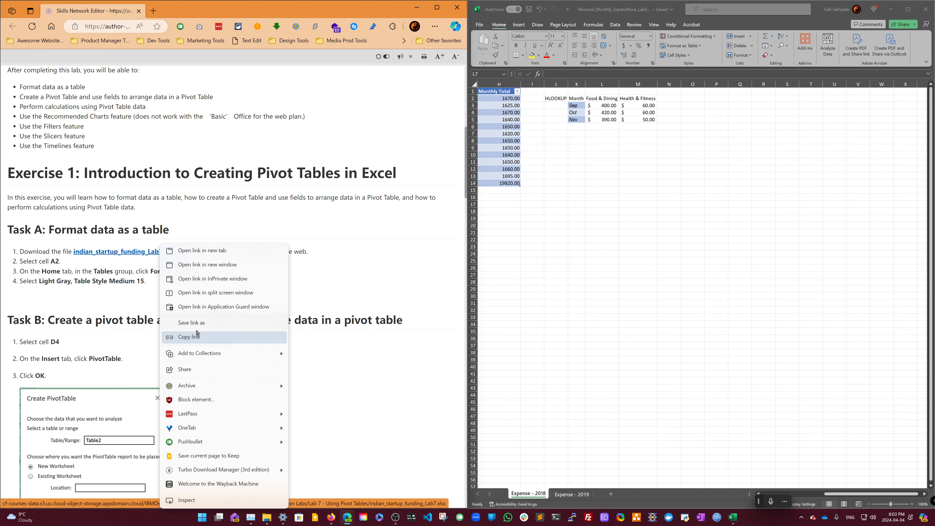
left_click(197, 337)
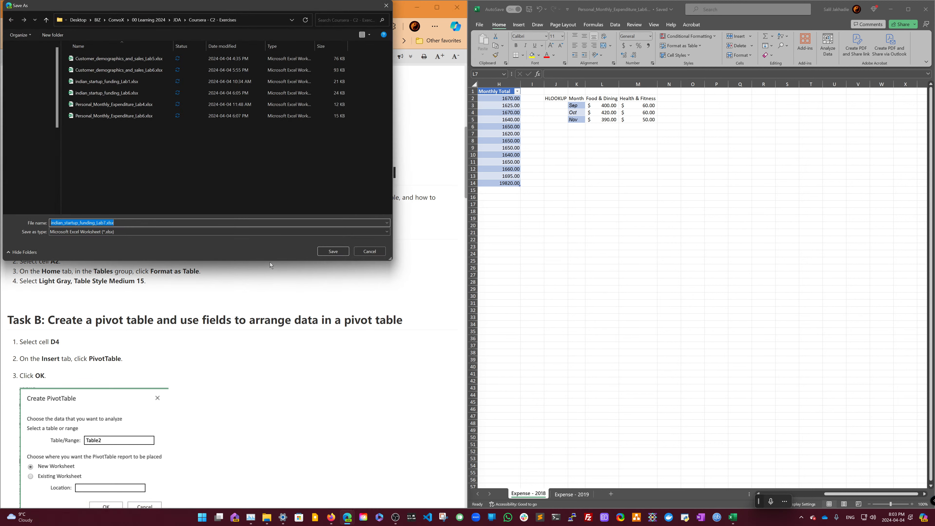
left_click(332, 252)
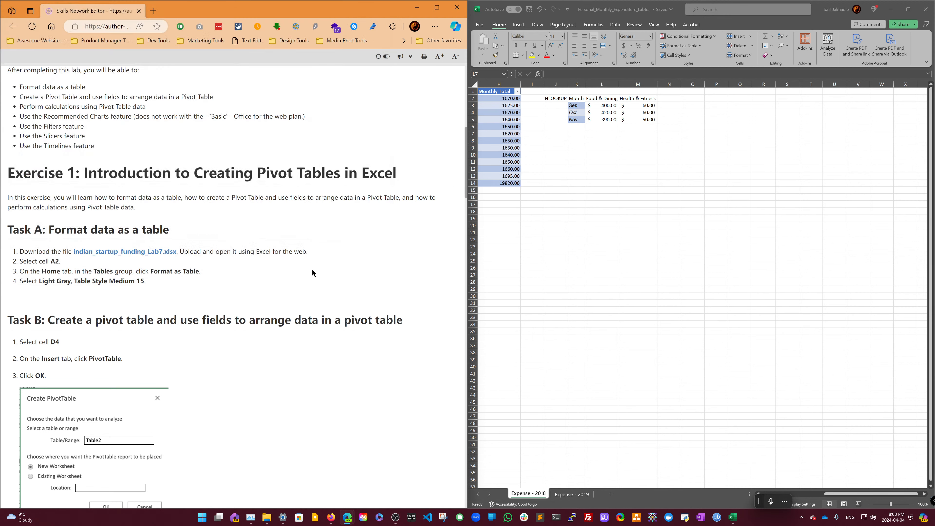
- Open the downloaded indian_startup_funding_Lab7.xlsx workbook and snap its window to the right half of the screen
scroll(293, 251, "down", 3)
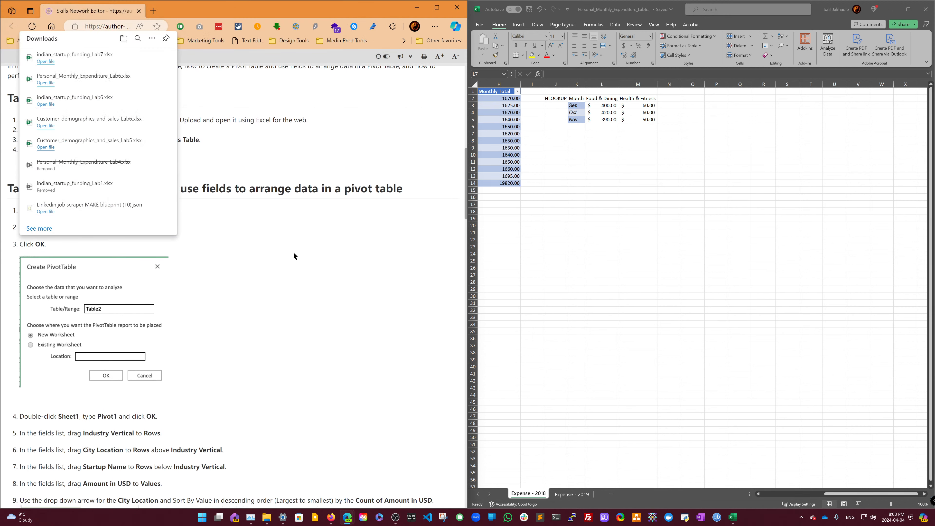
left_click(47, 63)
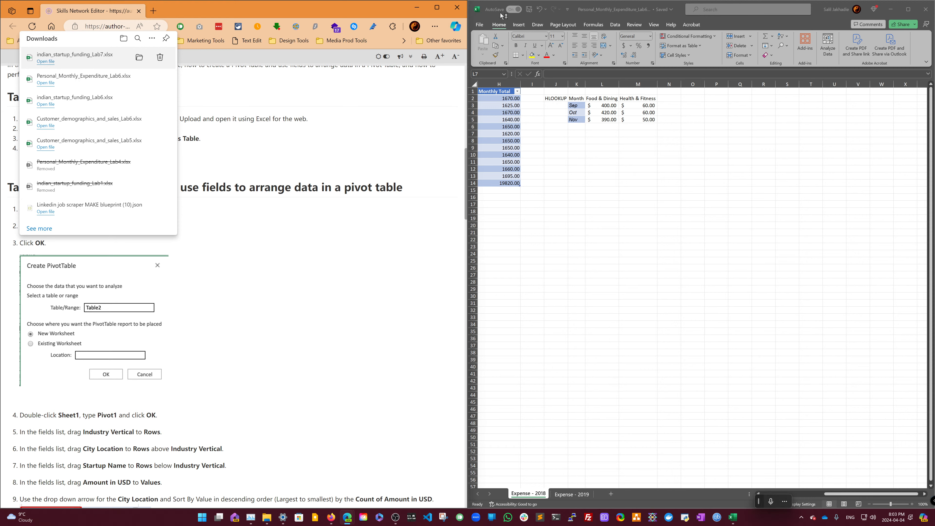
left_click(927, 8)
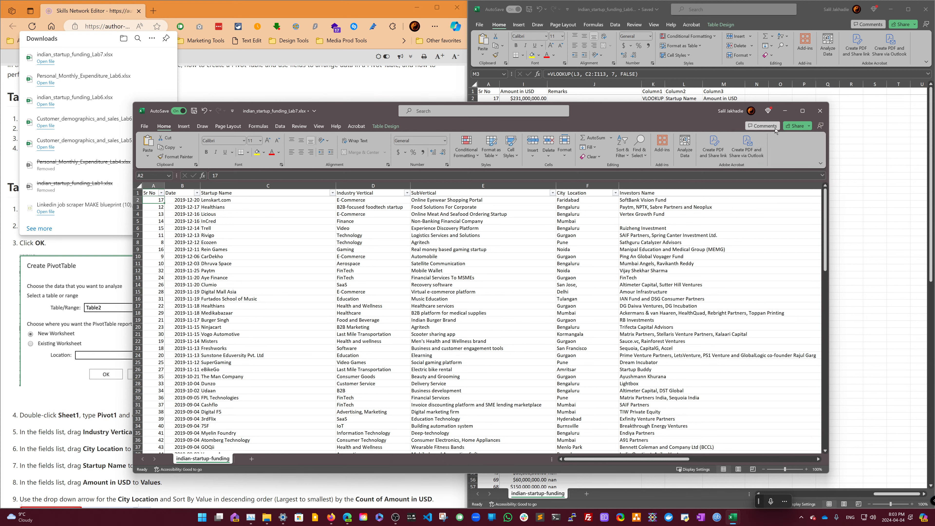
mouse_move(803, 110)
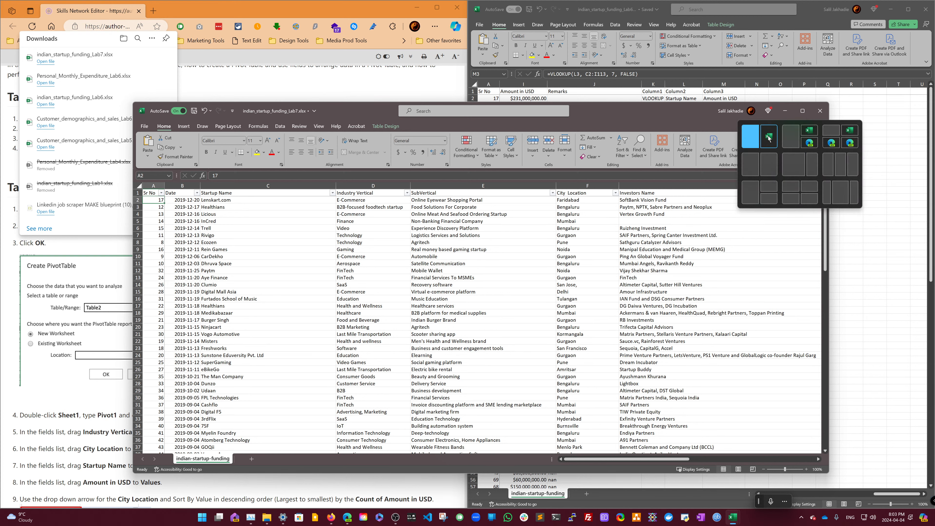
left_click(756, 136)
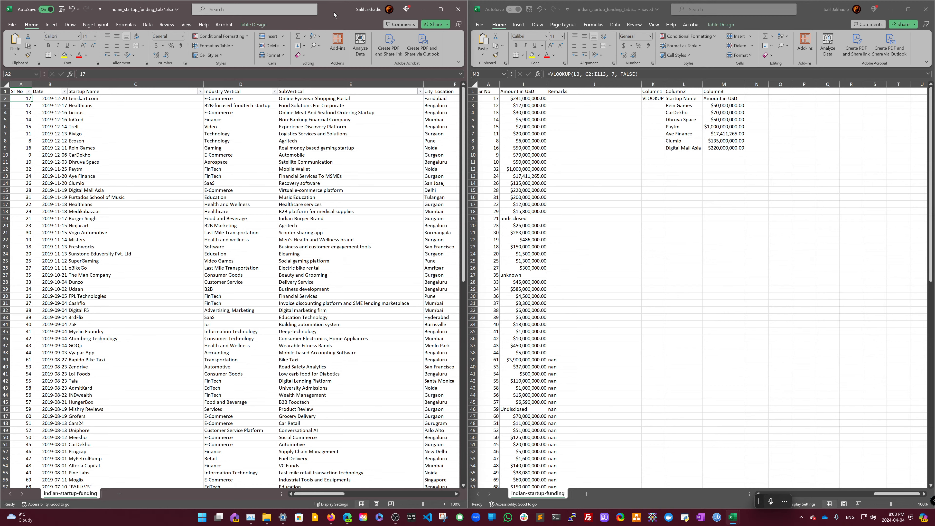
key("super+Right")
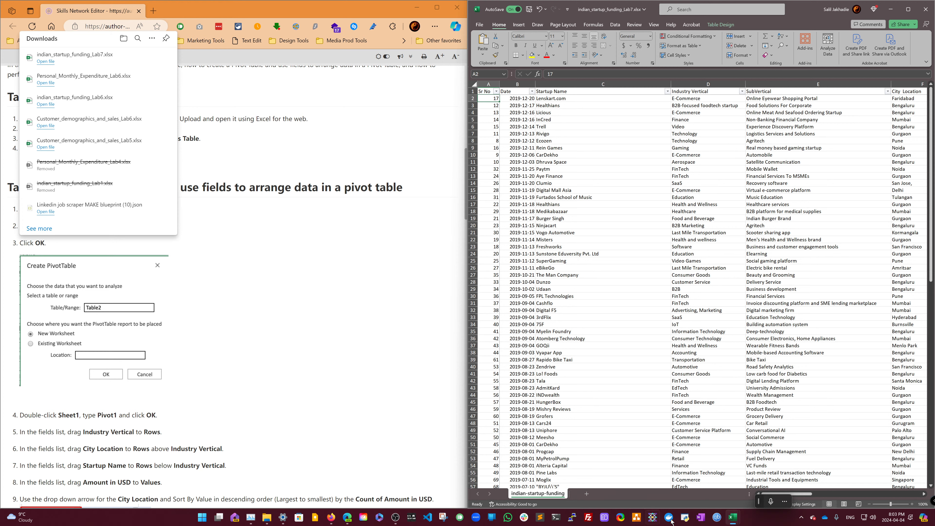
- Close the indian_startup_funding_Lab6.xlsx window and clear the browser's download history
mouse_move(733, 517)
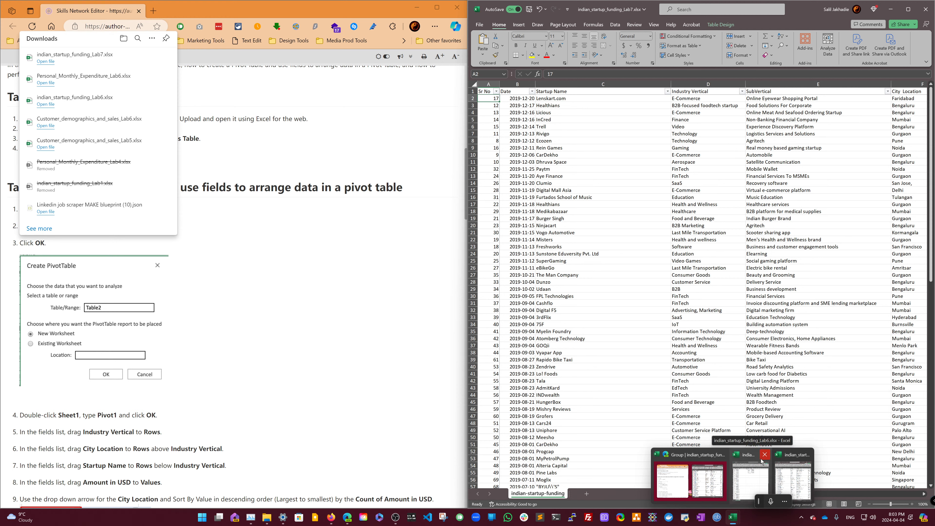
left_click(764, 456)
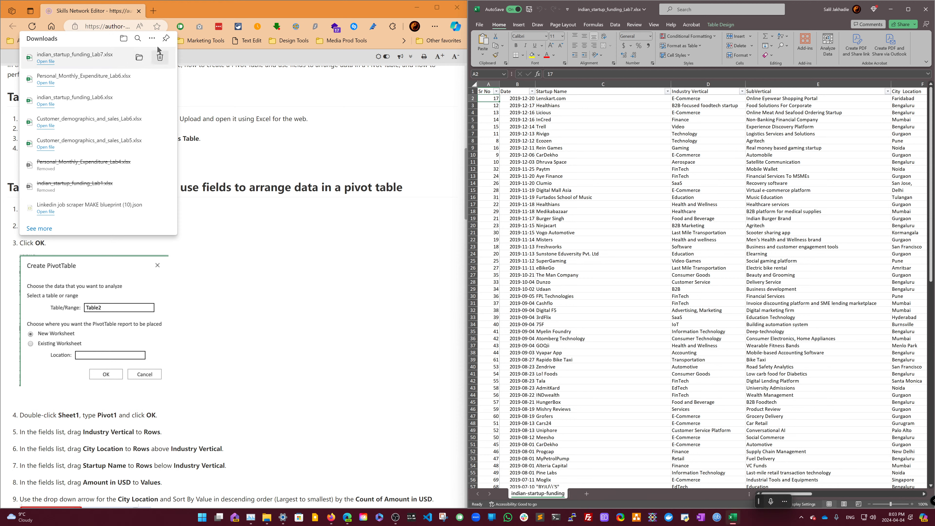
left_click(151, 38)
left_click(134, 67)
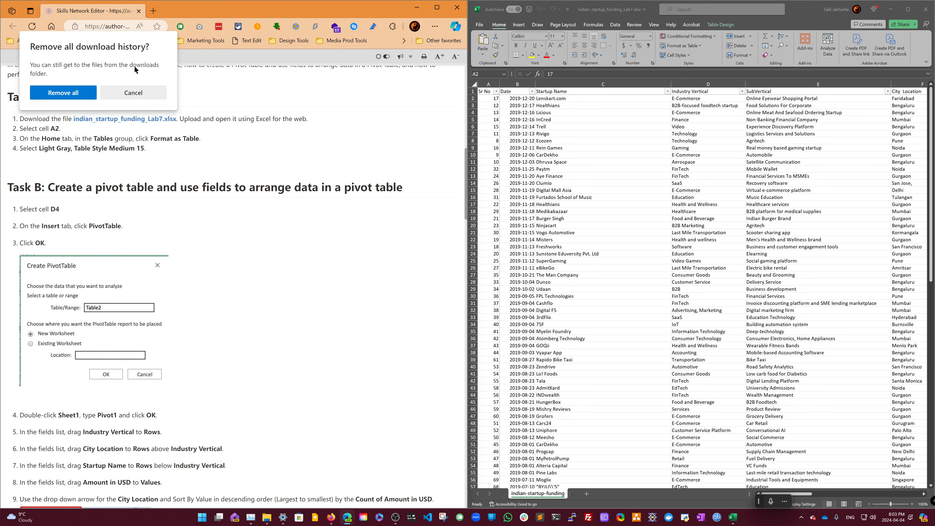
left_click(91, 94)
- Select cell A2 in the dataset and widen the workbook window over part of the instructions
left_click(324, 156)
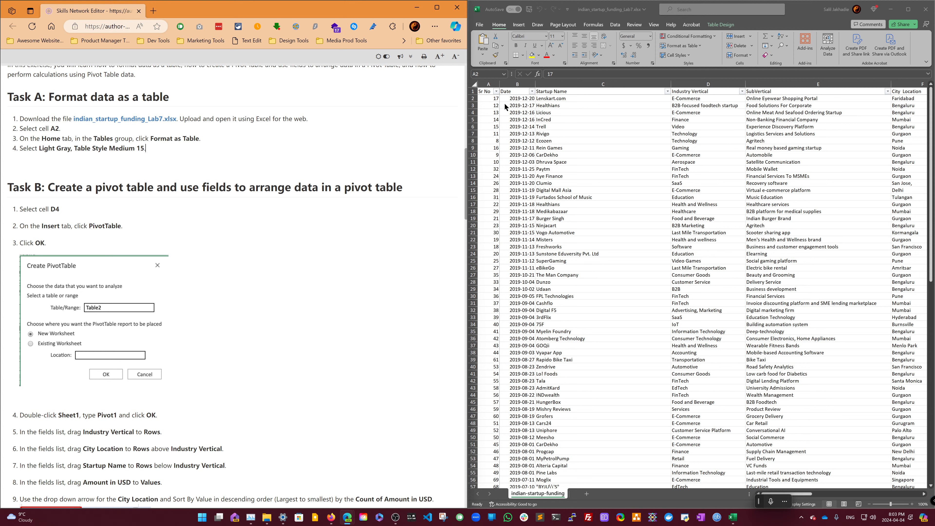
left_click(497, 99)
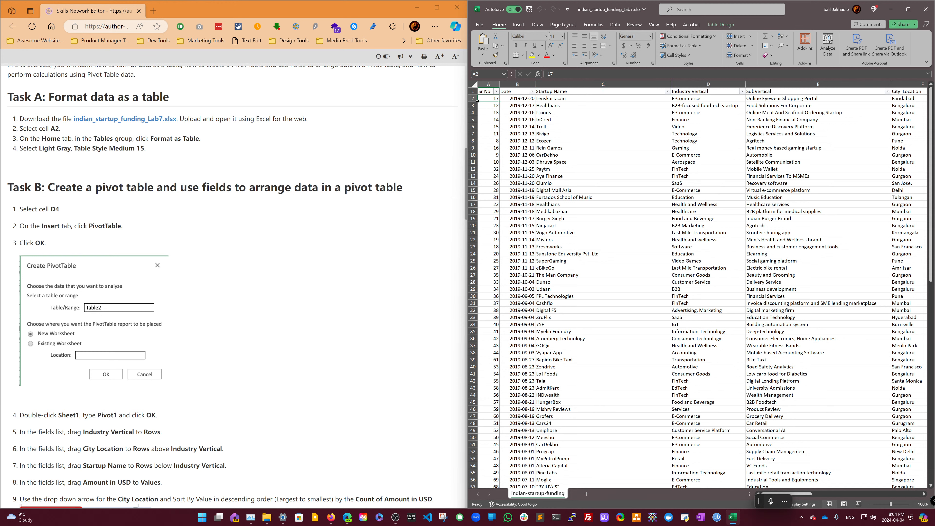
left_click_drag(468, 102, 324, 102)
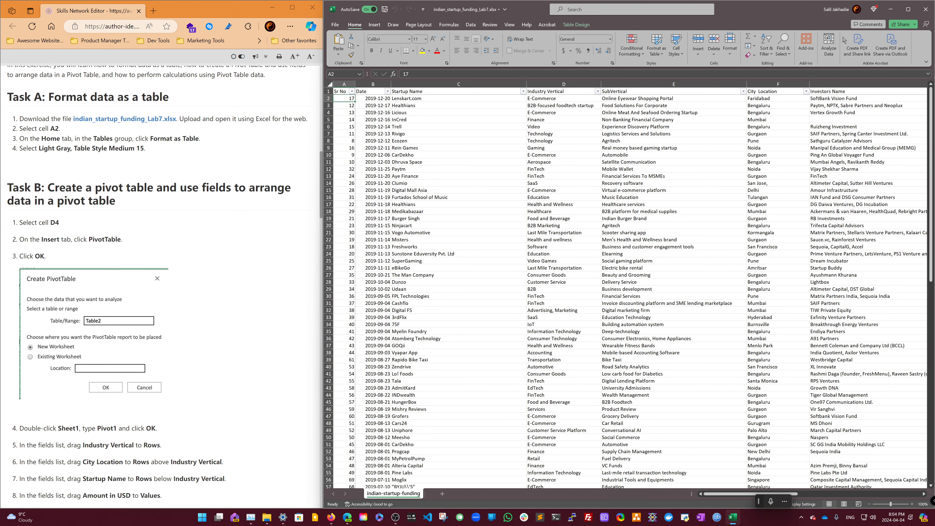
left_click(660, 57)
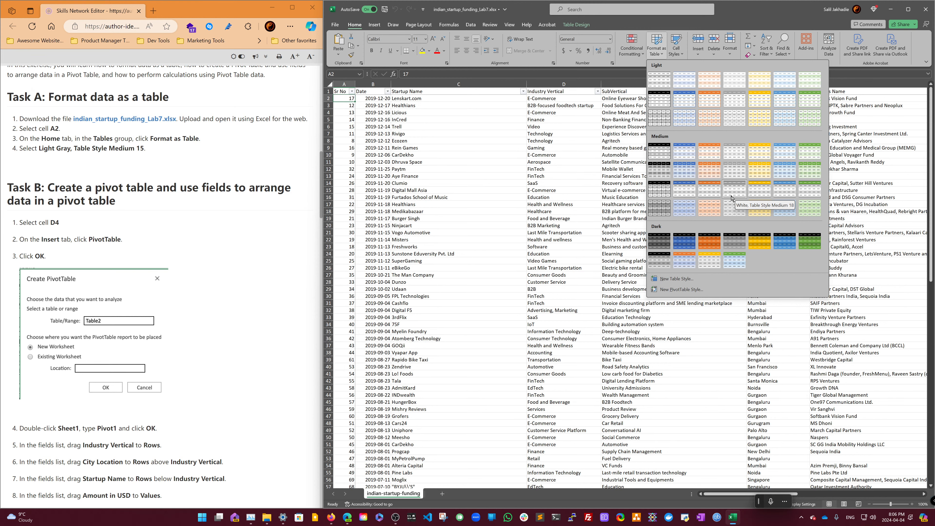
left_click(676, 279)
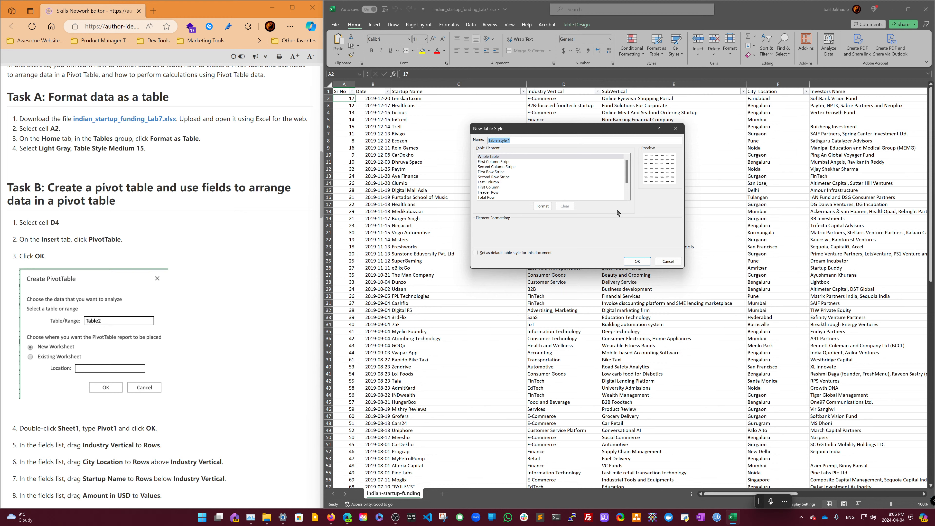
left_click(541, 207)
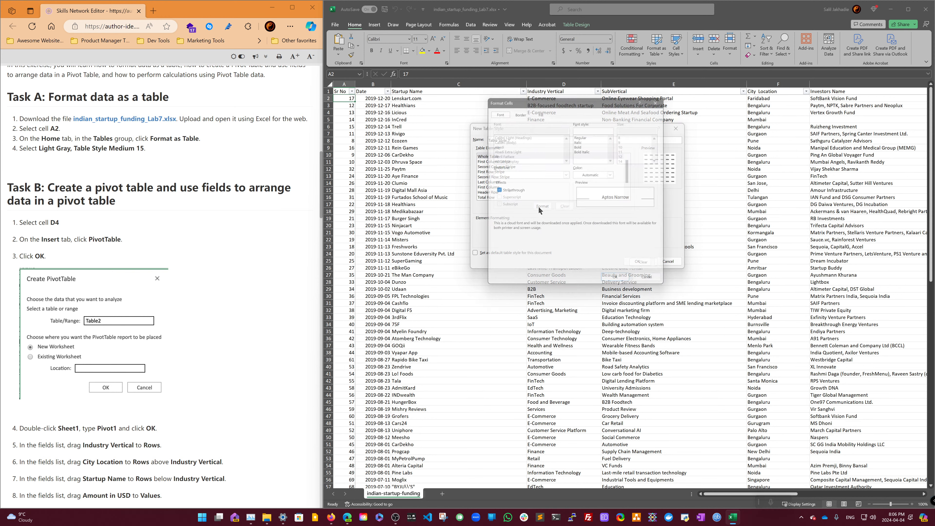
left_click(621, 285)
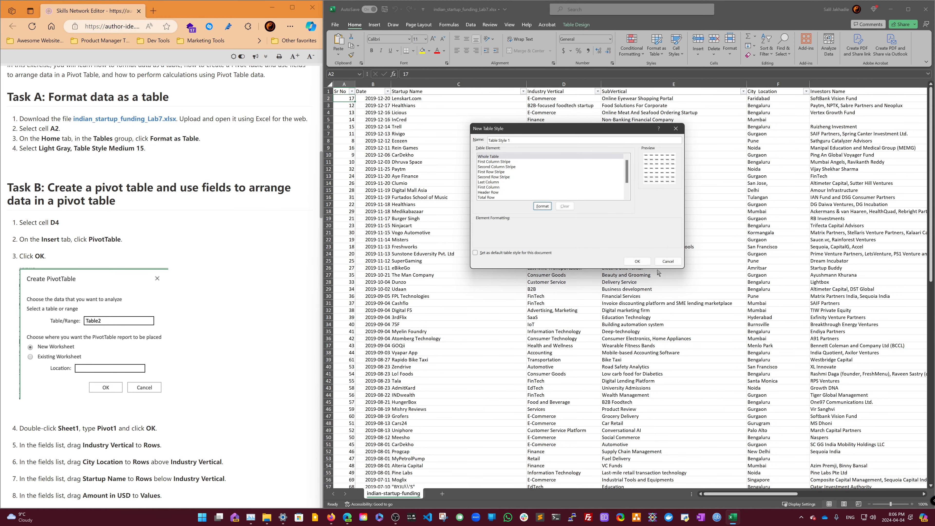
left_click(668, 261)
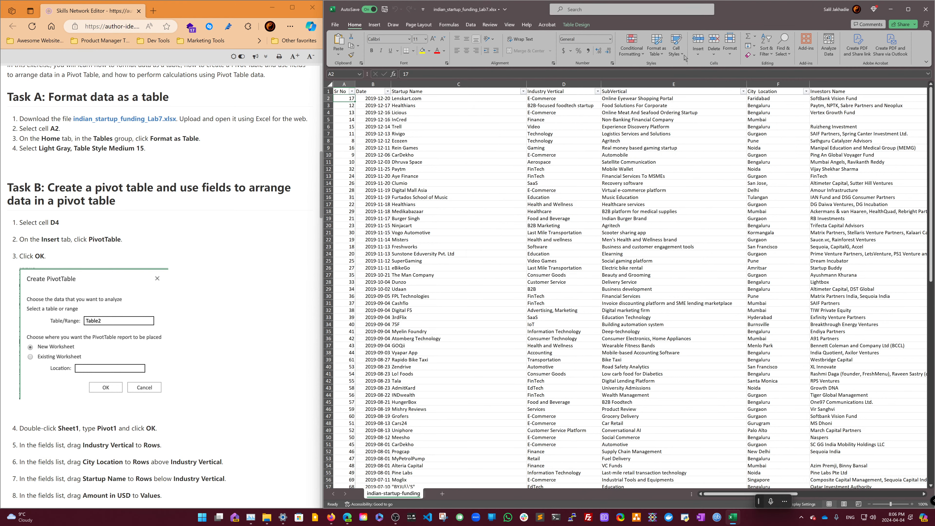
- Format the dataset as a table with the Light Gray, Table Style Medium 11 style
left_click(661, 55)
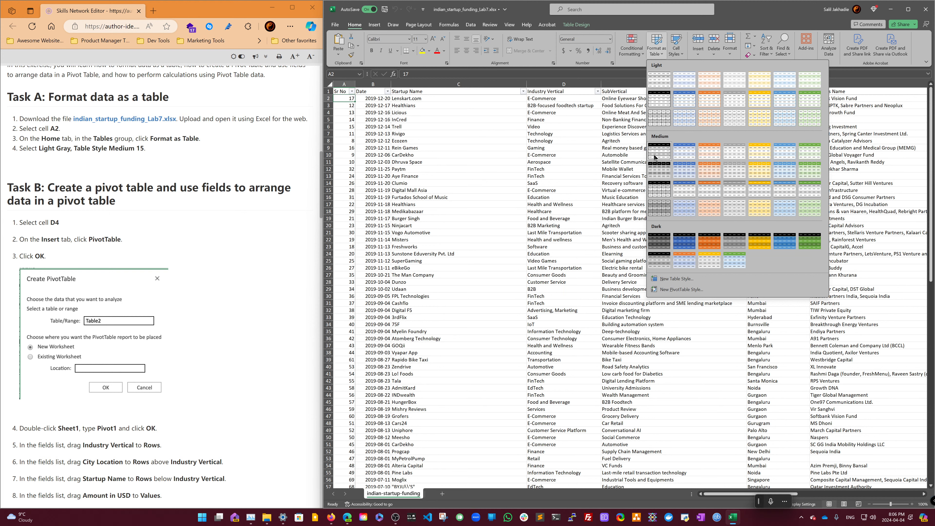
left_click(741, 173)
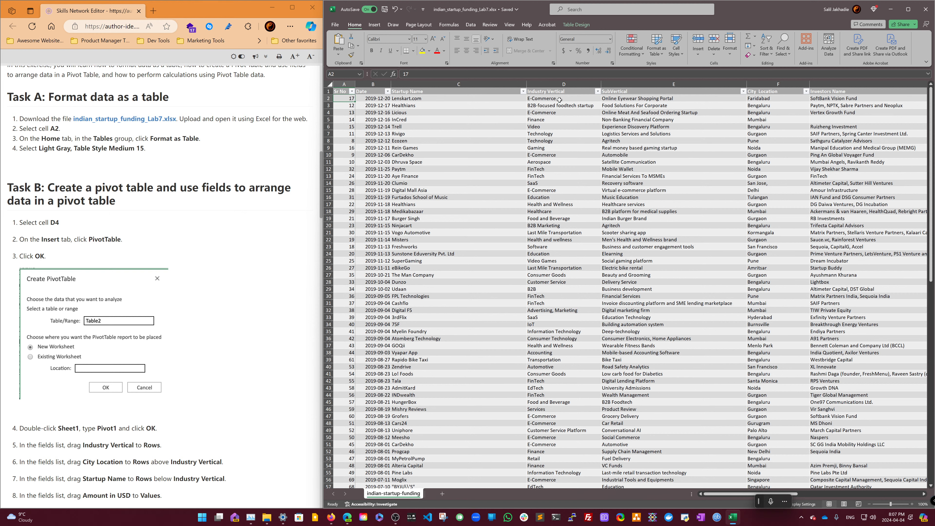
- Insert a PivotTable from the table starting at cell D4 into a new worksheet
left_click(558, 113)
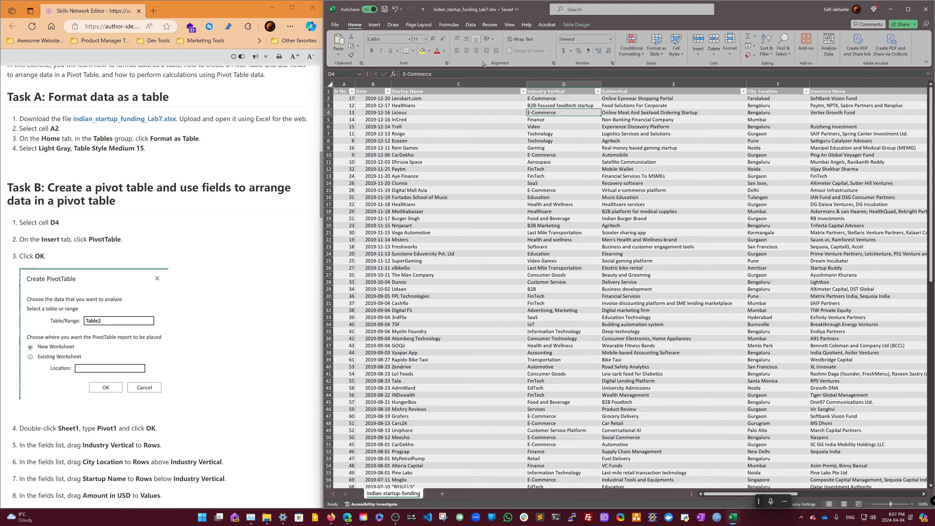
left_click(375, 25)
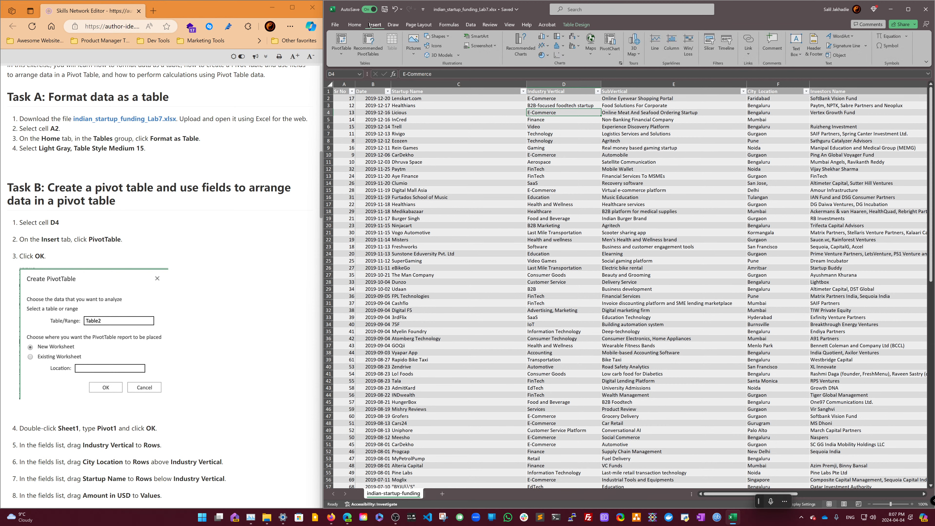
left_click(342, 44)
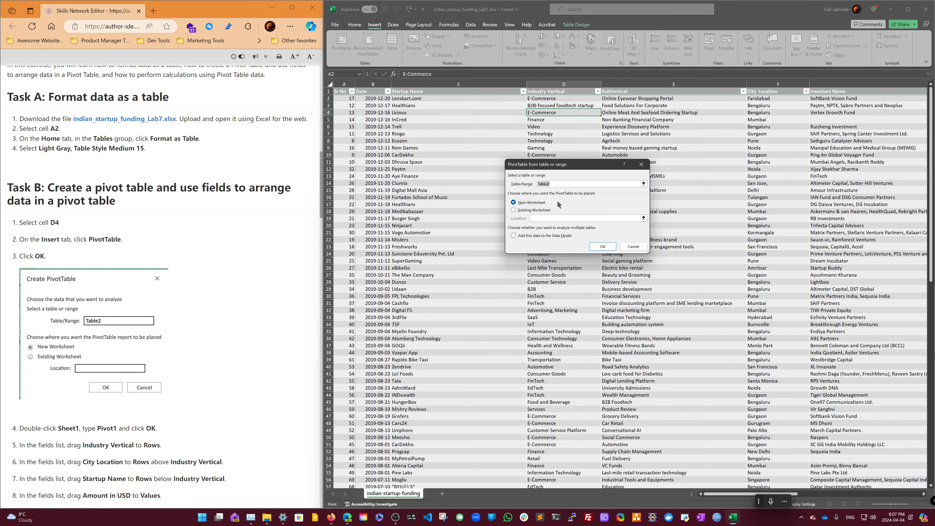
left_click(605, 246)
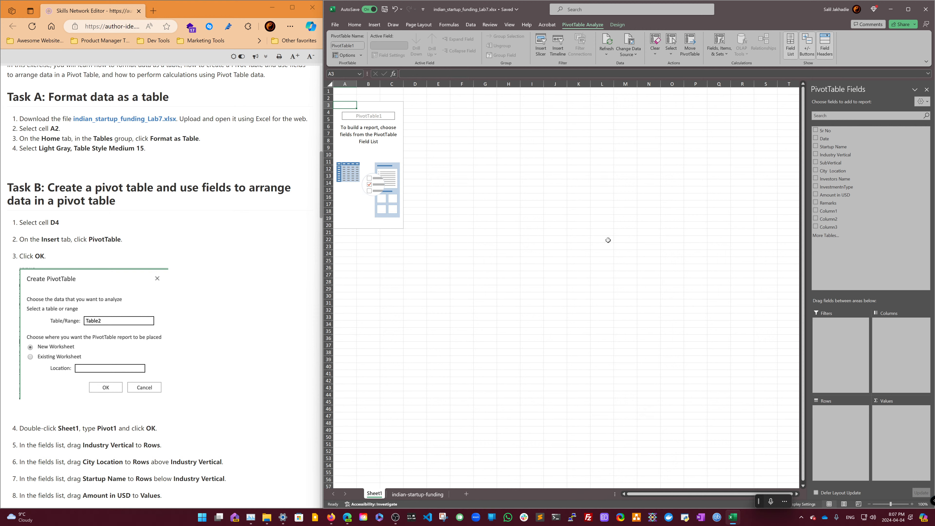
- Rename the new worksheet Sheet1 as Pivot1
scroll(137, 272, "down", 2)
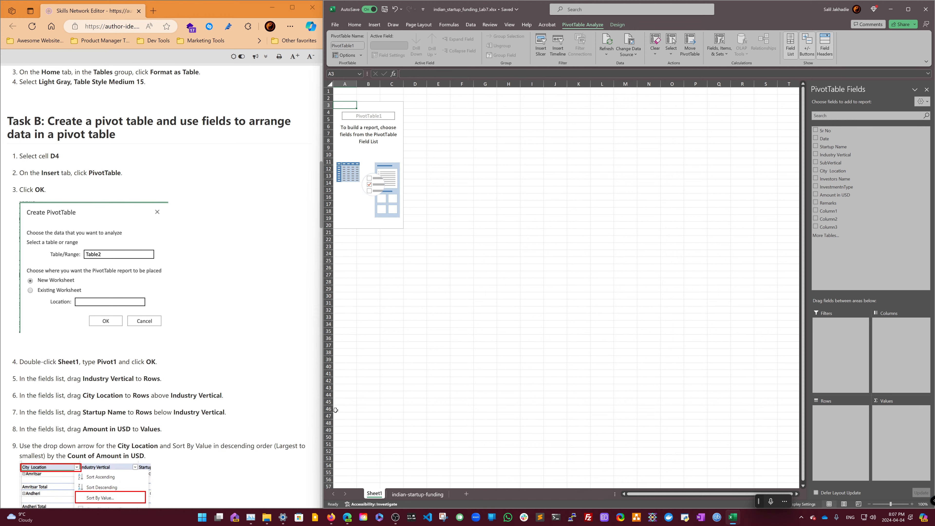
double_click(374, 494)
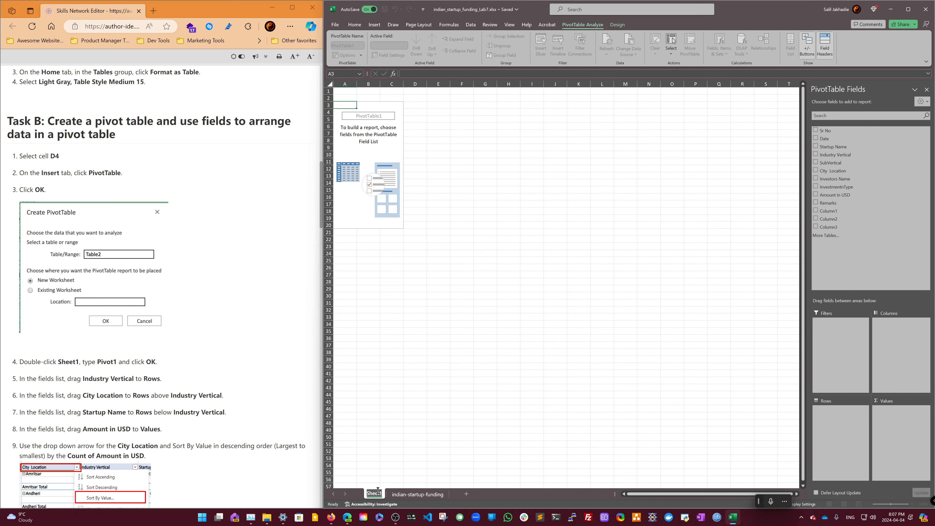
type("Pivot1")
key("Return")
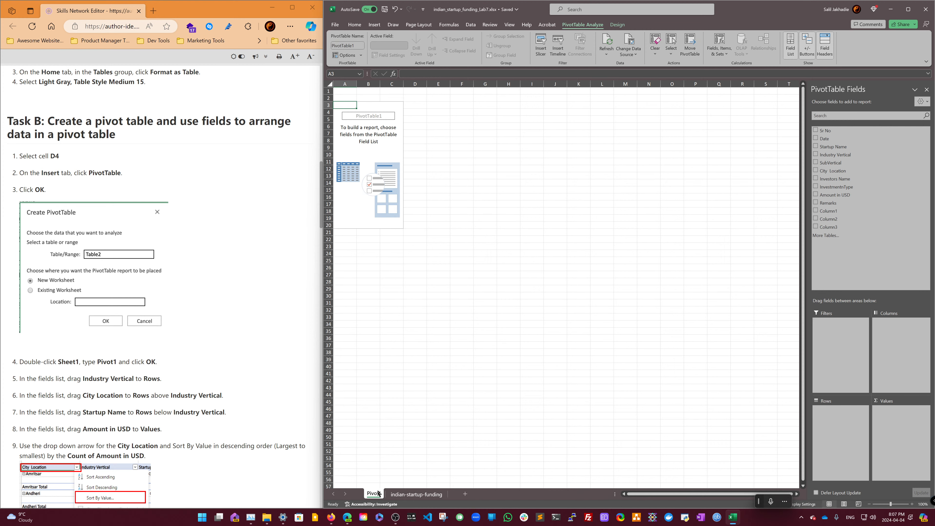
- Add Industry Vertical and City Location to the pivot rows, placing City Location above Industry Vertical
scroll(286, 379, "down", 5)
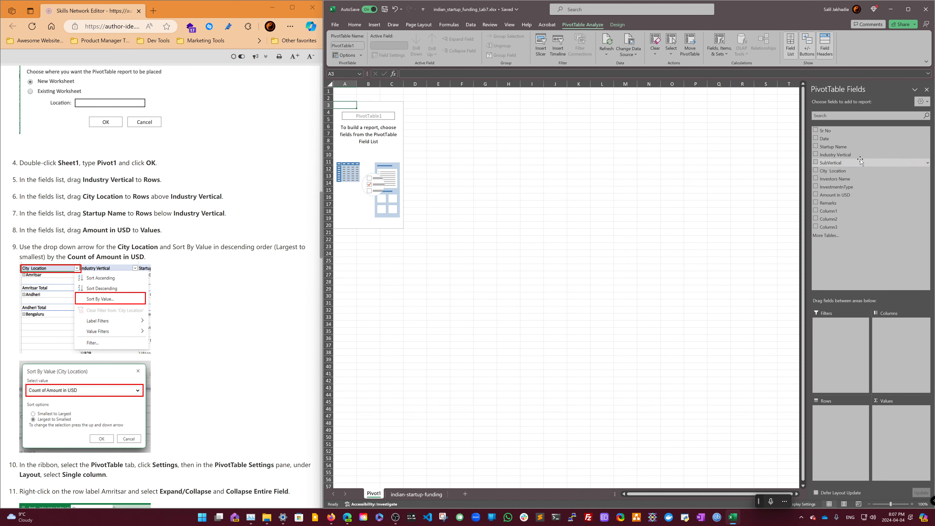
left_click_drag(846, 154, 845, 442)
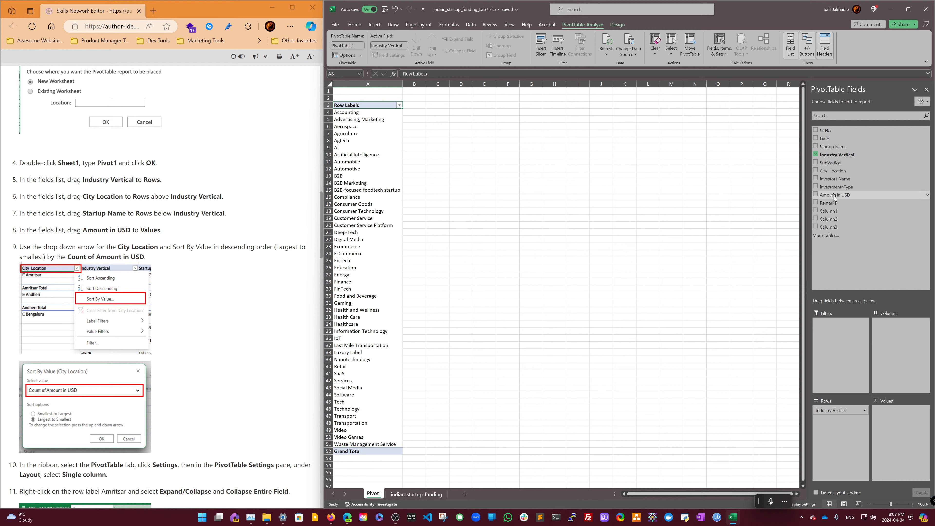
left_click_drag(833, 170, 849, 432)
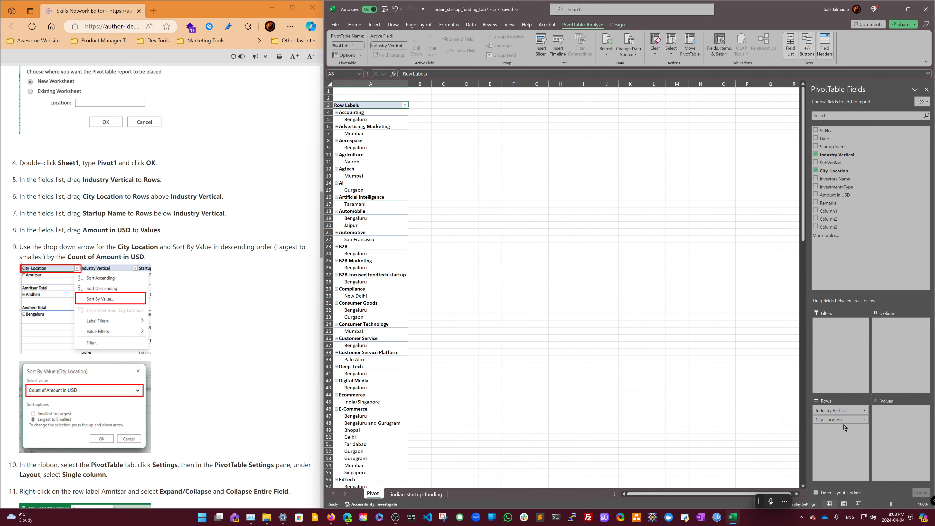
left_click_drag(840, 421, 836, 411)
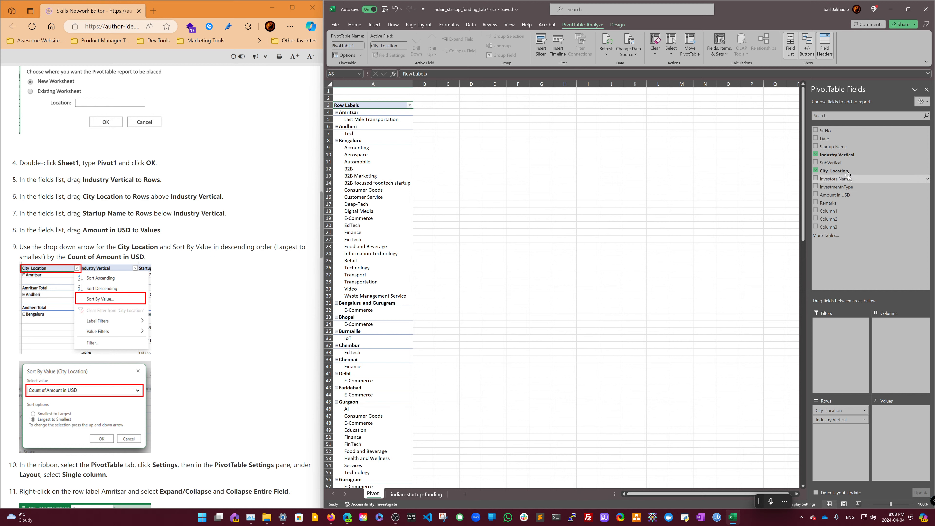
- Add Startup Name to Rows below Industry Vertical and Amount in USD to Values
left_click_drag(857, 372, 846, 429)
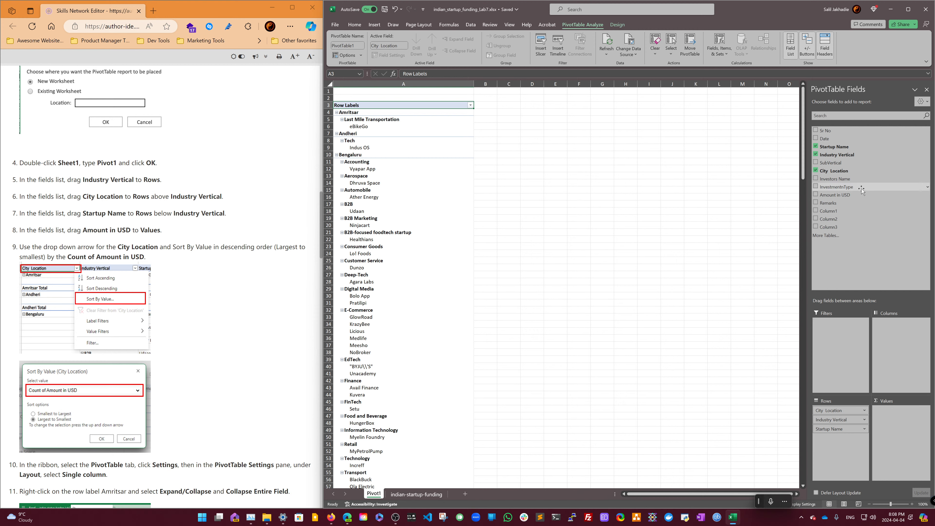
left_click_drag(835, 195, 902, 424)
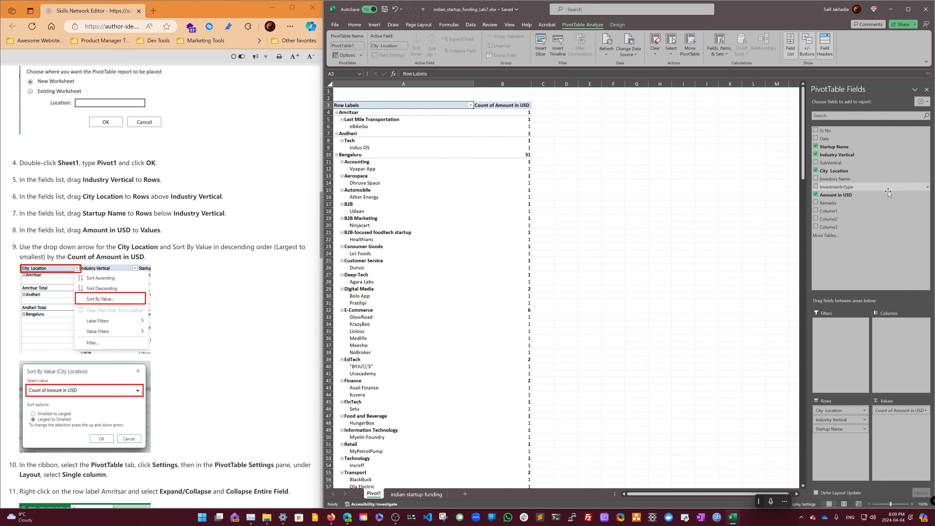
- Examine the sort and filter options available for the City Location row field
right_click(845, 172)
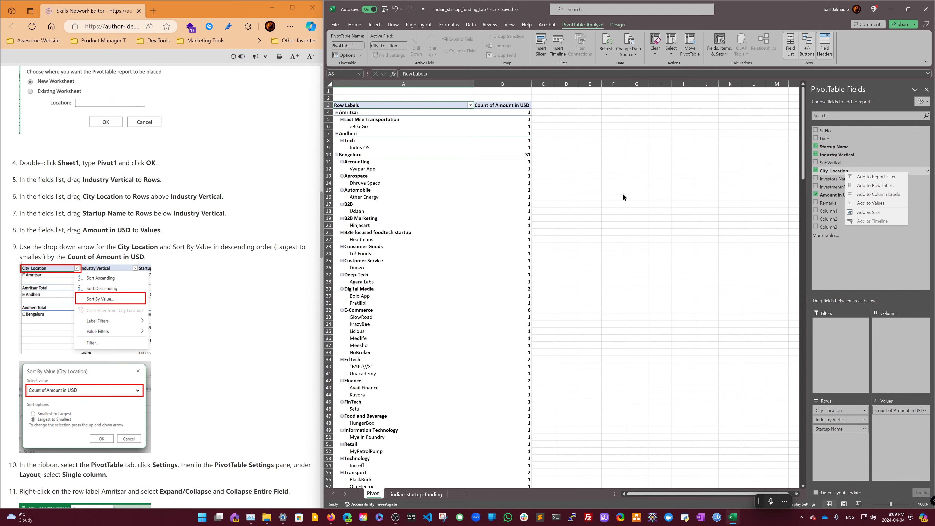
scroll(497, 253, "down", 3)
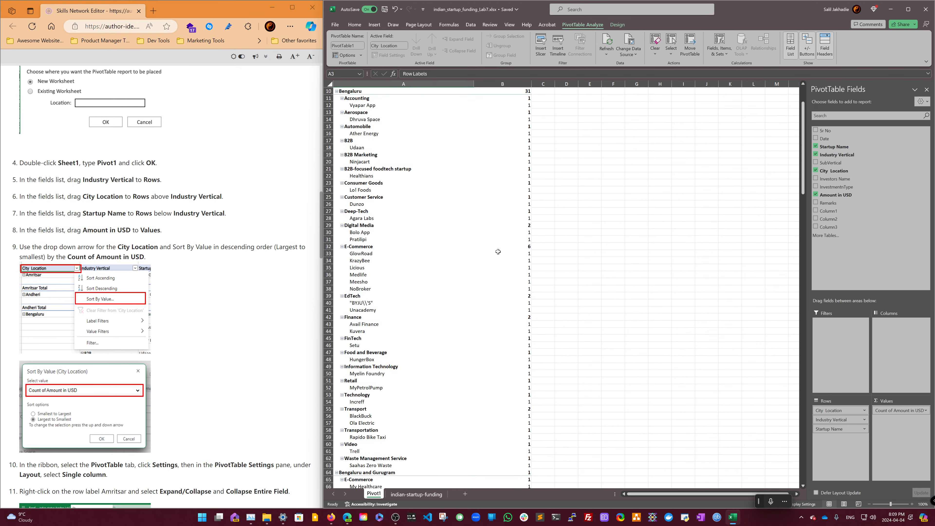
scroll(497, 252, "up", 3)
scroll(497, 250, "down", 1)
scroll(497, 250, "up", 1)
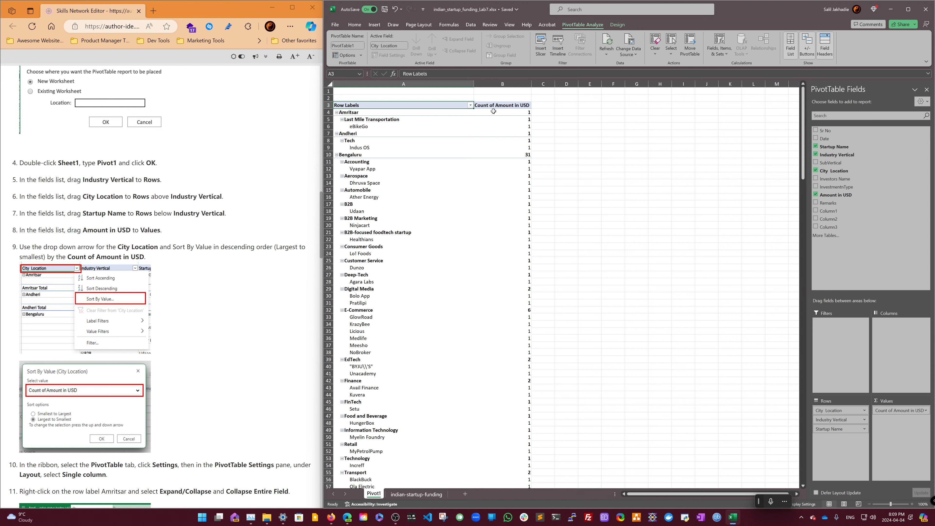
left_click(470, 106)
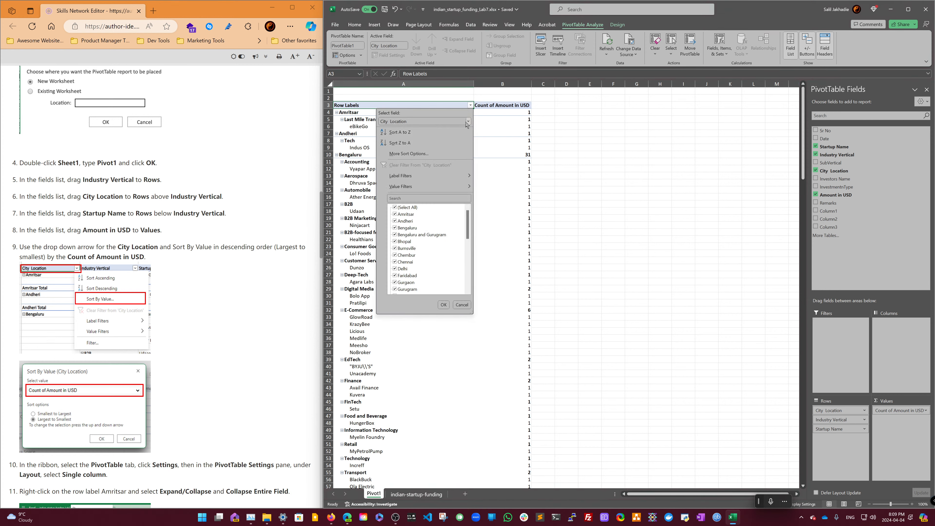
left_click(467, 122)
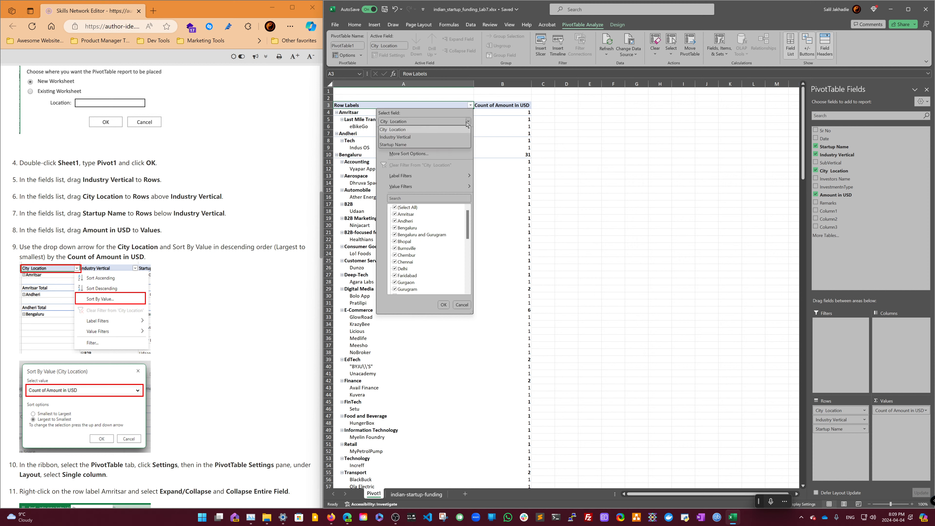
left_click(467, 121)
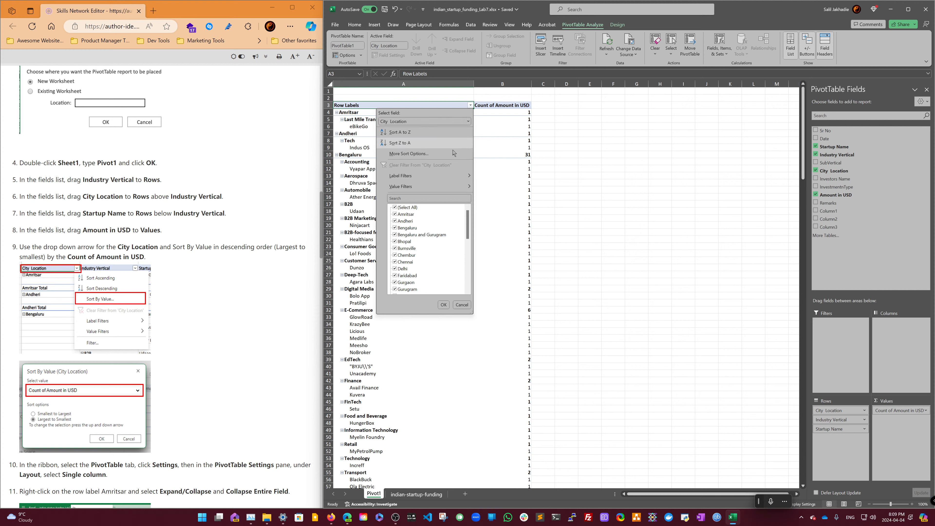
mouse_move(452, 189)
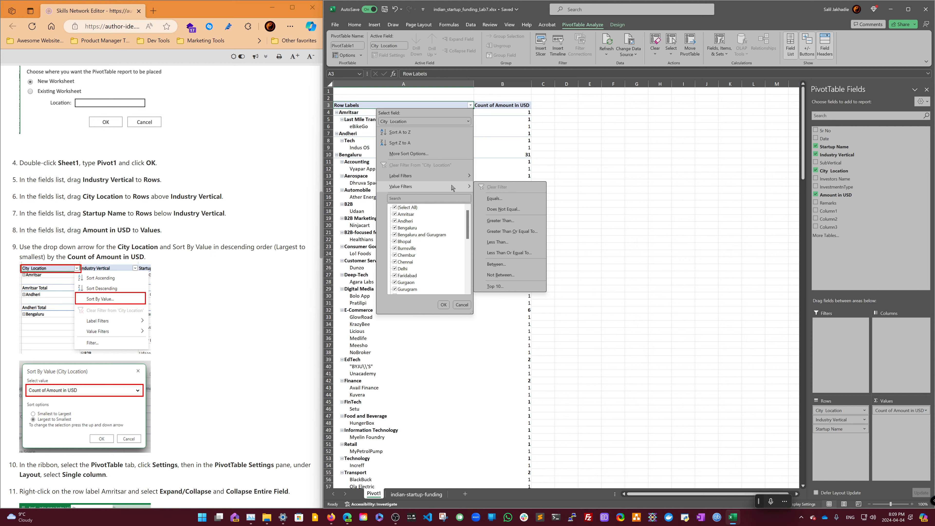
left_click(445, 154)
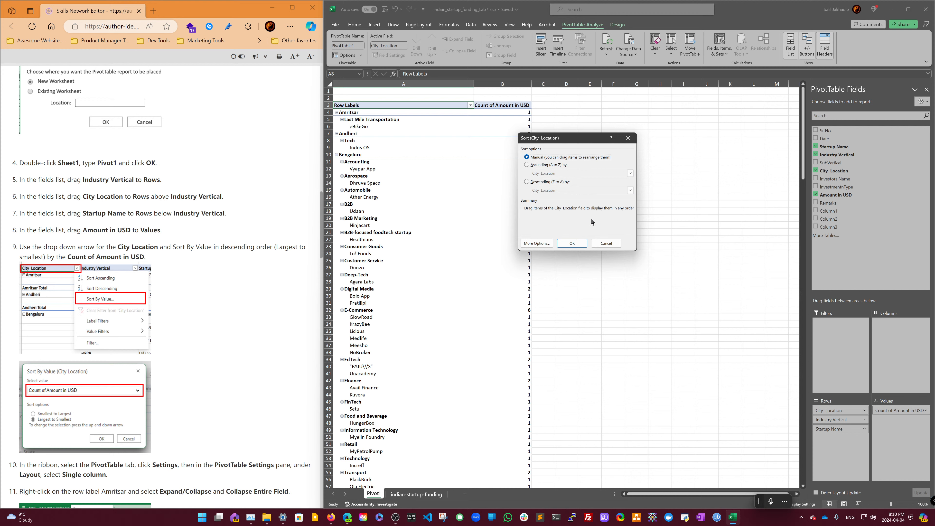
left_click(611, 246)
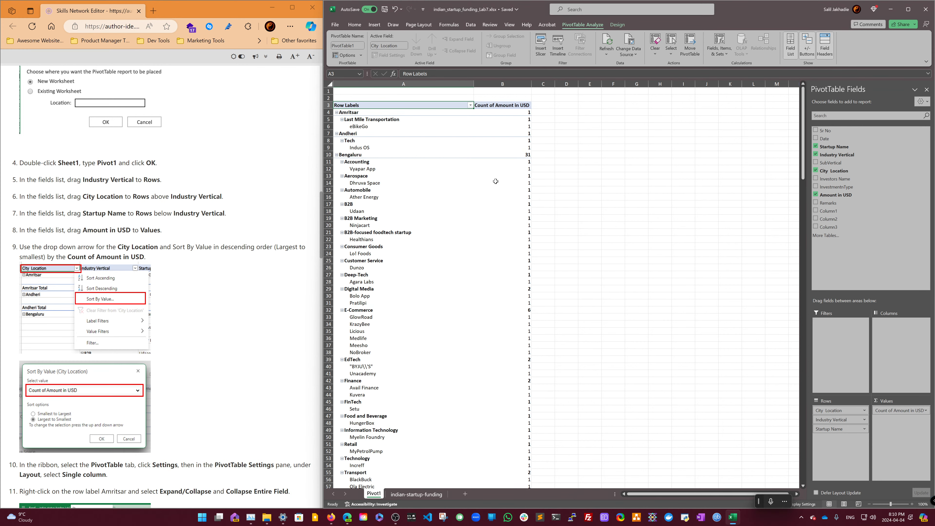
- Rename the pivot table's row labels header as City
double_click(455, 104)
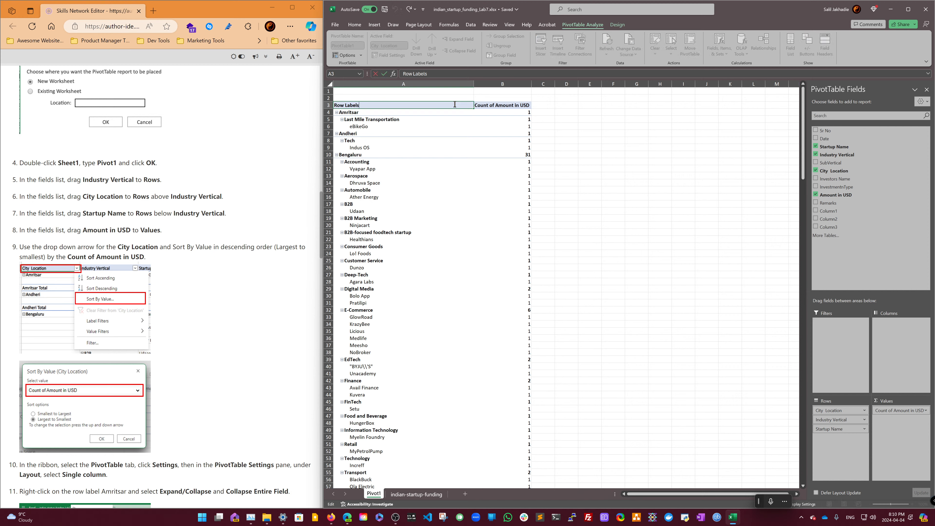
triple_click(455, 104)
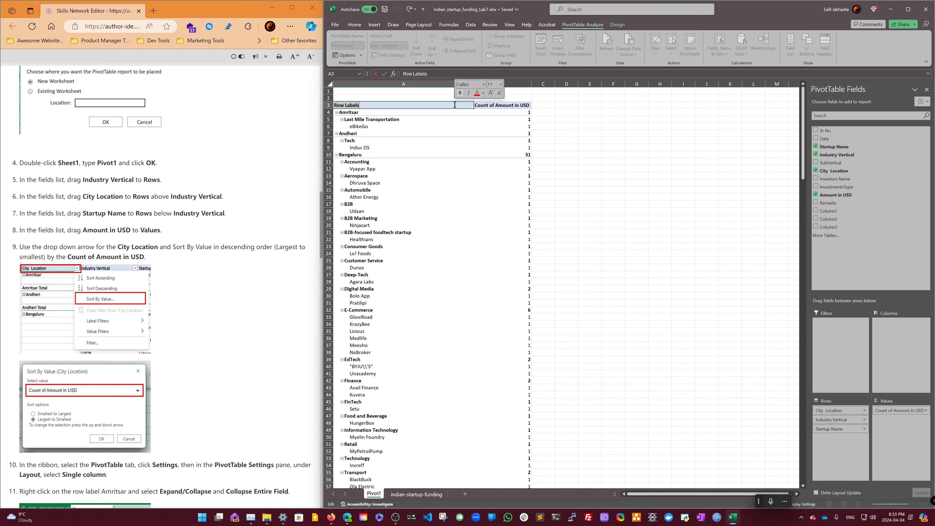
type("City")
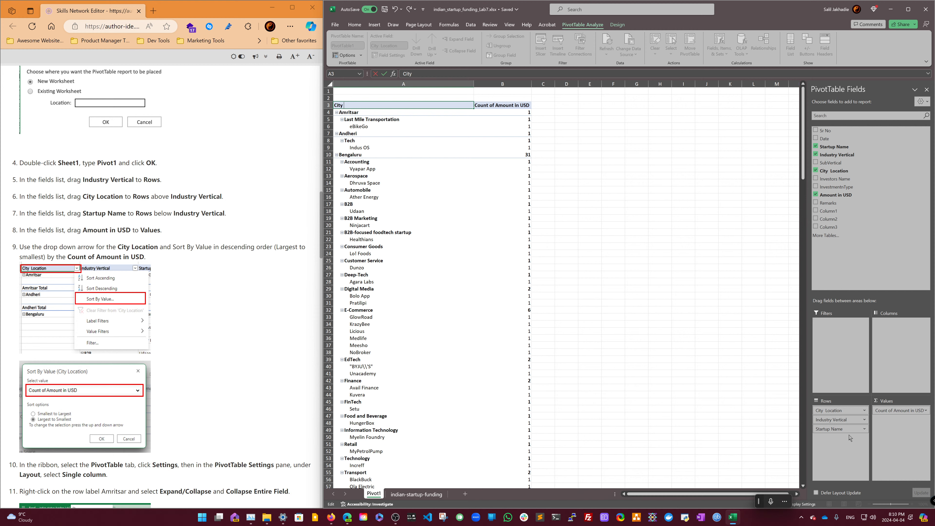
left_click(523, 170)
- Move the Industry Vertical field from Rows to the Columns area of the pivot table
left_click_drag(858, 429, 902, 352)
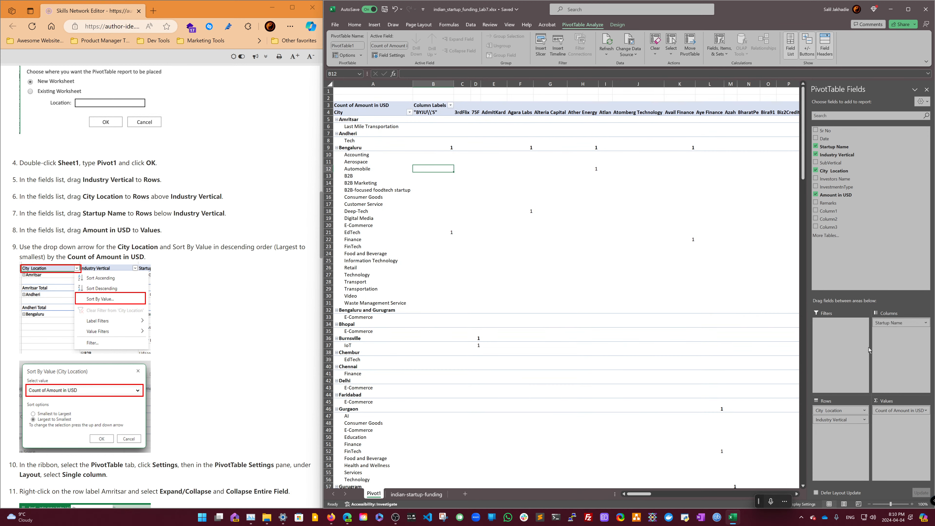
left_click_drag(887, 323, 846, 454)
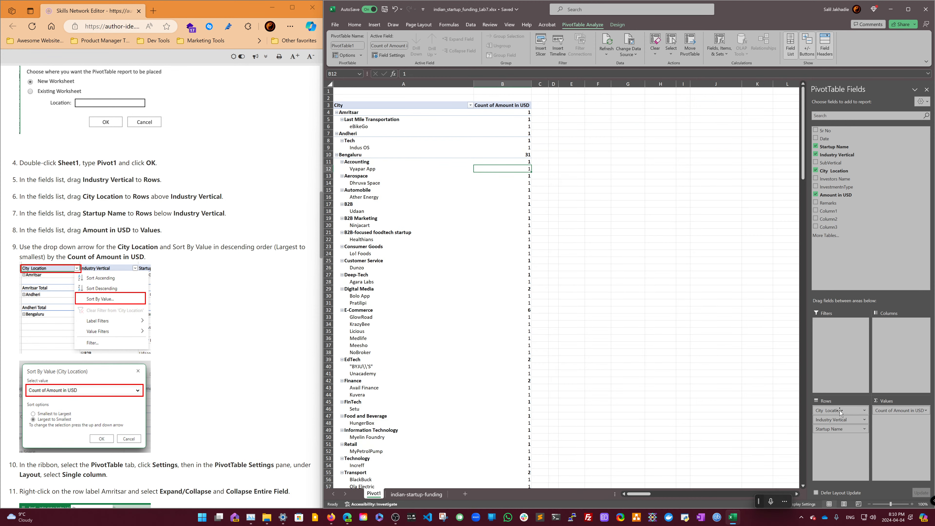
left_click_drag(839, 420, 890, 357)
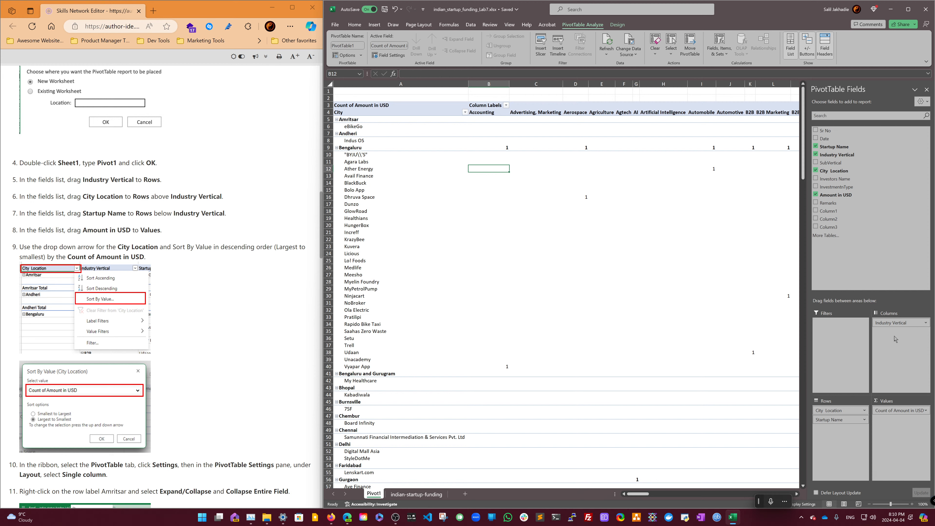
- Rearrange the pivot fields so City Location, Industry Vertical and Startup Name are all in Rows, in that order
mouse_move(897, 325)
left_mouse_down()
mouse_move(846, 417)
mouse_move(851, 393)
mouse_move(896, 339)
left_mouse_up()
left_click_drag(837, 410, 891, 322)
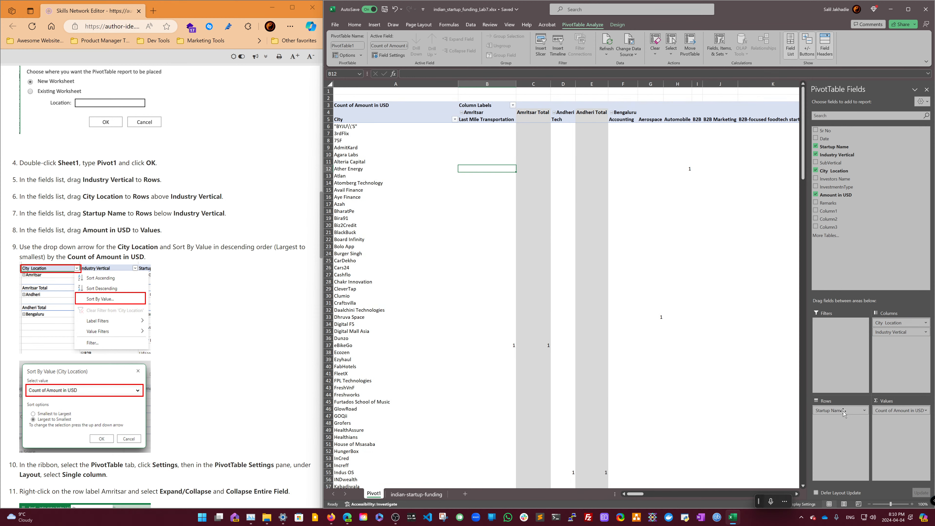
left_click_drag(843, 410, 895, 344)
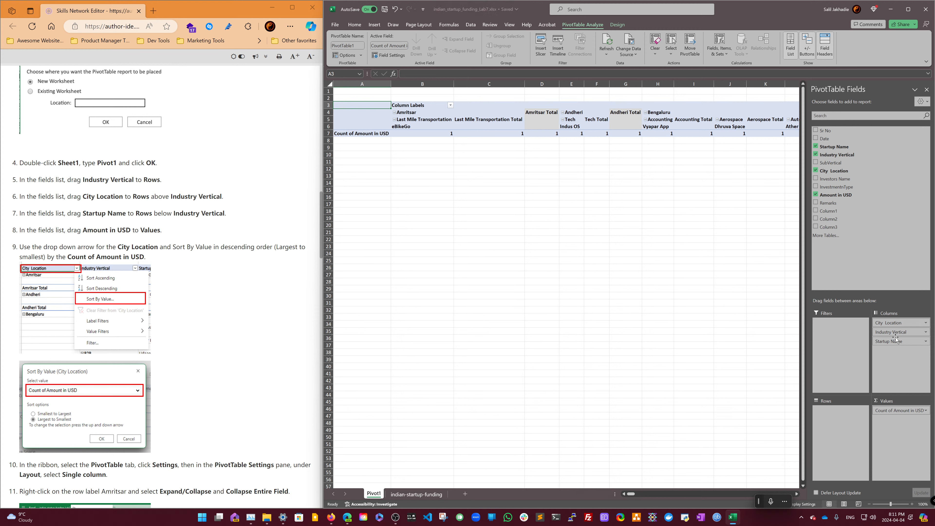
left_click_drag(895, 335, 840, 411)
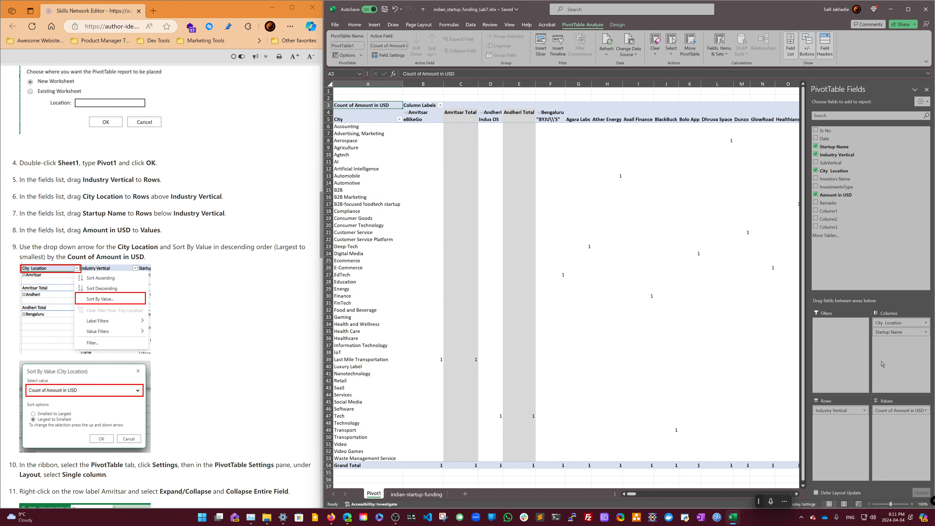
left_click_drag(899, 333, 844, 427)
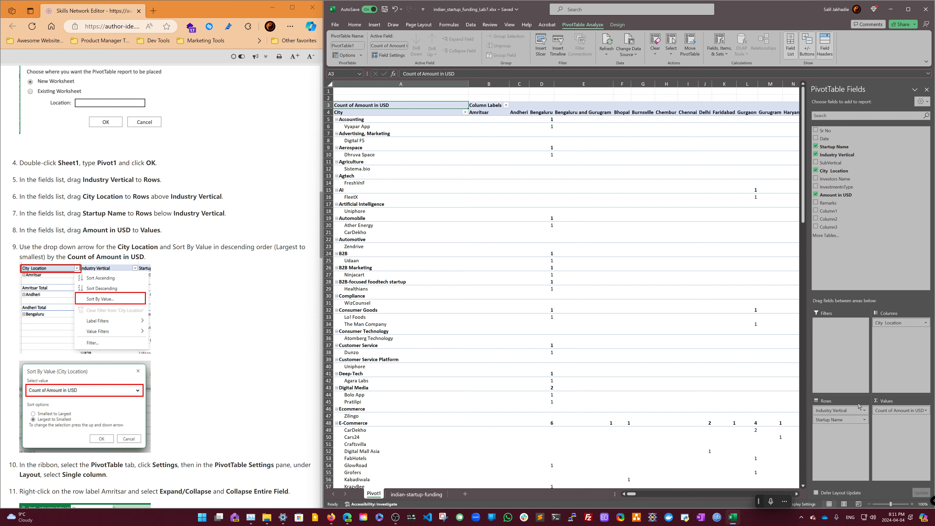
left_click_drag(894, 324, 845, 411)
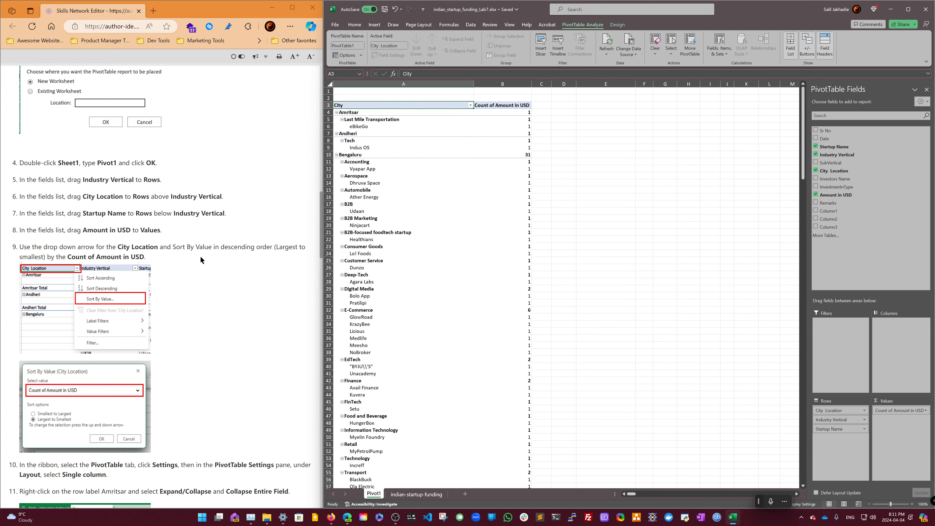
- Remove Amount in USD from Values and add it back to Values again
left_click(925, 411)
left_click(896, 491)
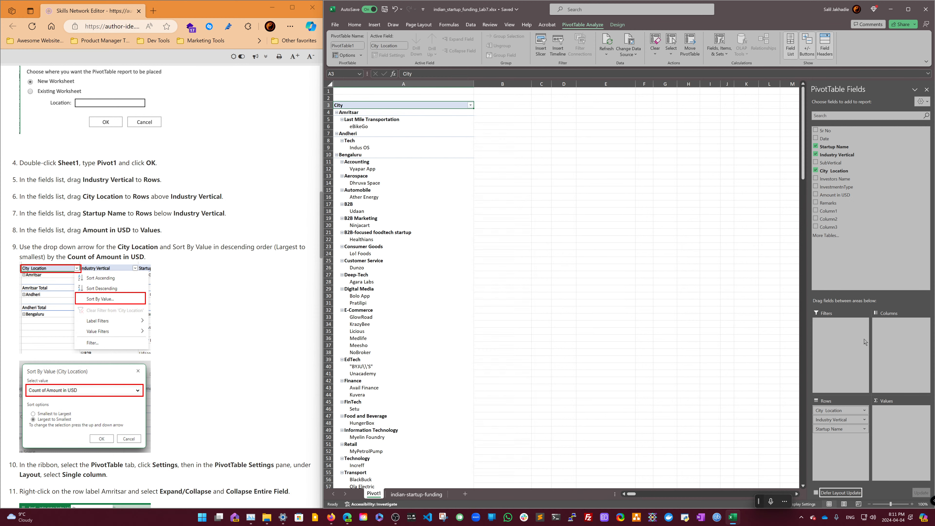
left_click_drag(834, 192, 897, 421)
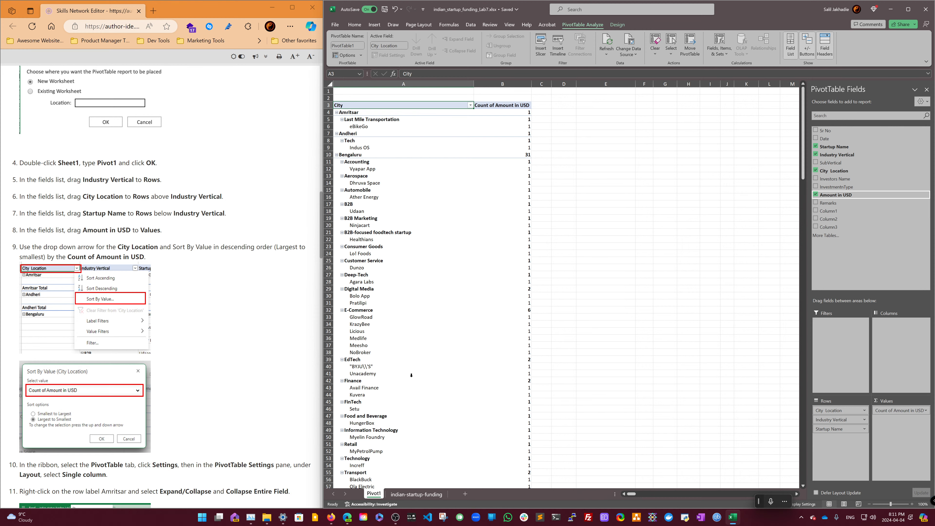
- Examine the sort and filter menu of the City row label, including its field selector
scroll(266, 359, "down", 2)
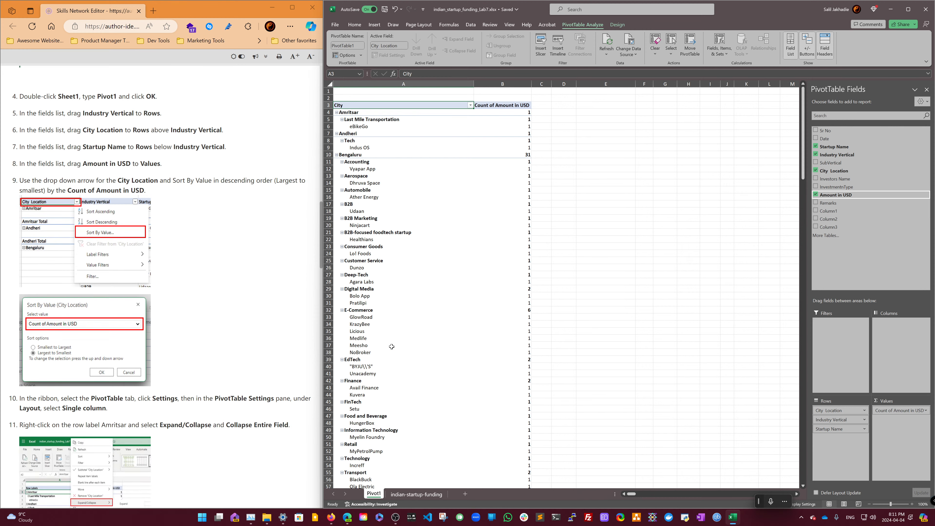
left_click(513, 107)
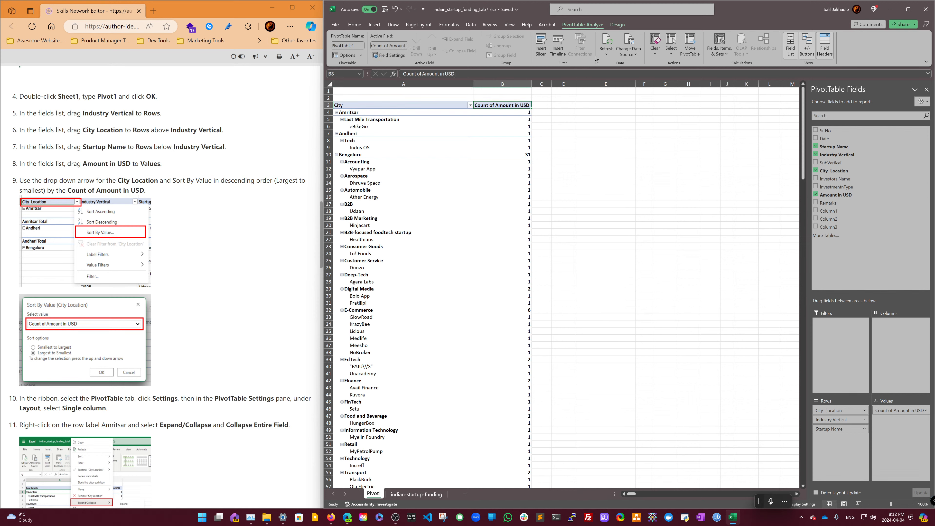
left_click(471, 25)
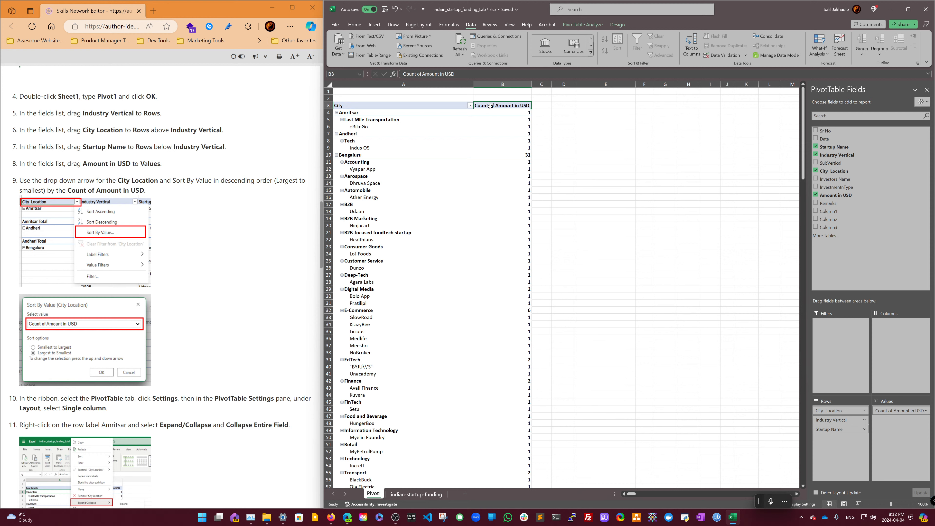
left_click(471, 107)
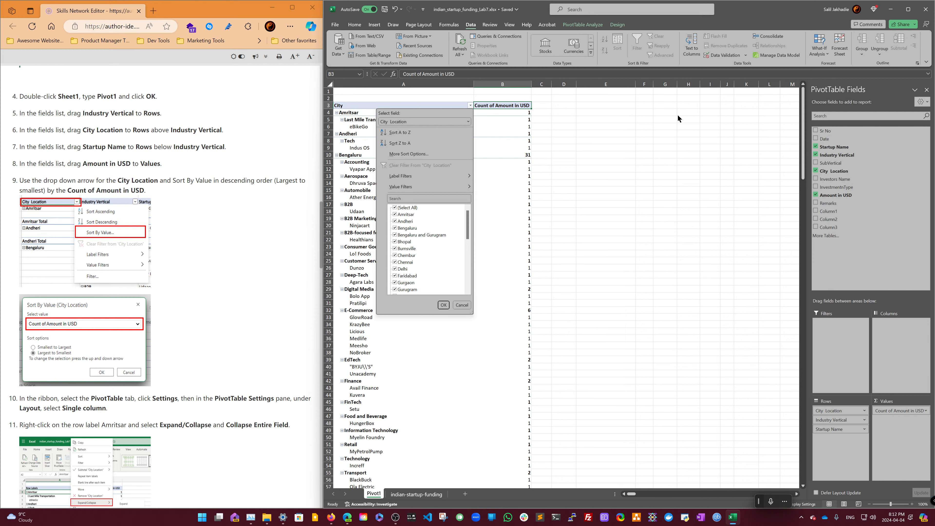
key("Escape")
left_click(447, 115)
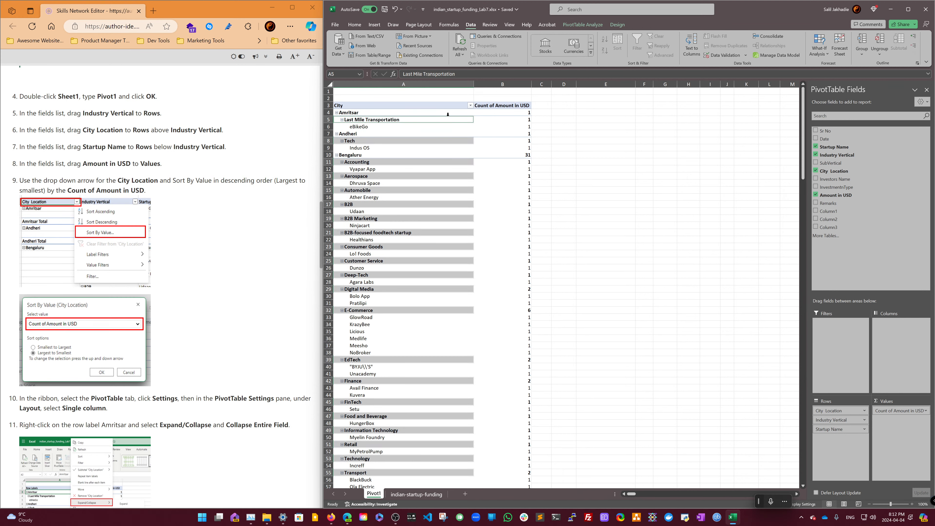
left_click(447, 117)
left_click(444, 109)
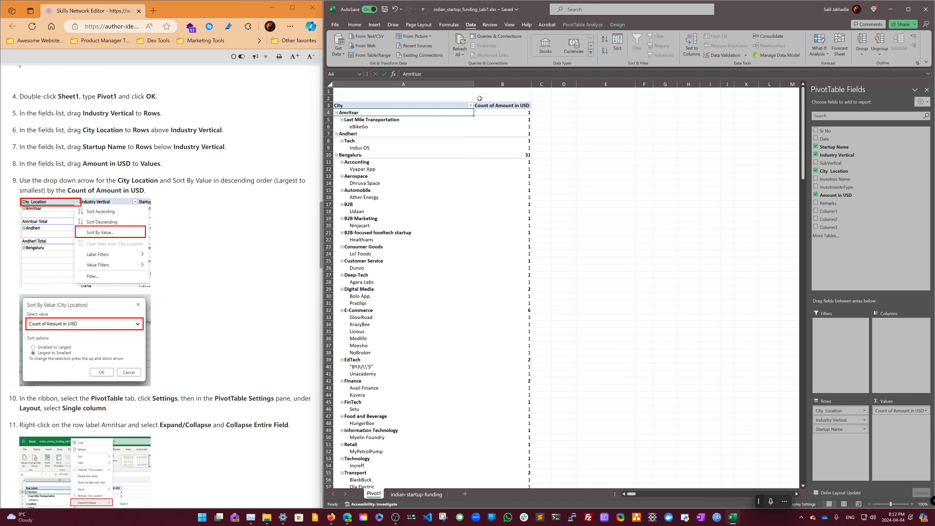
left_click(470, 106)
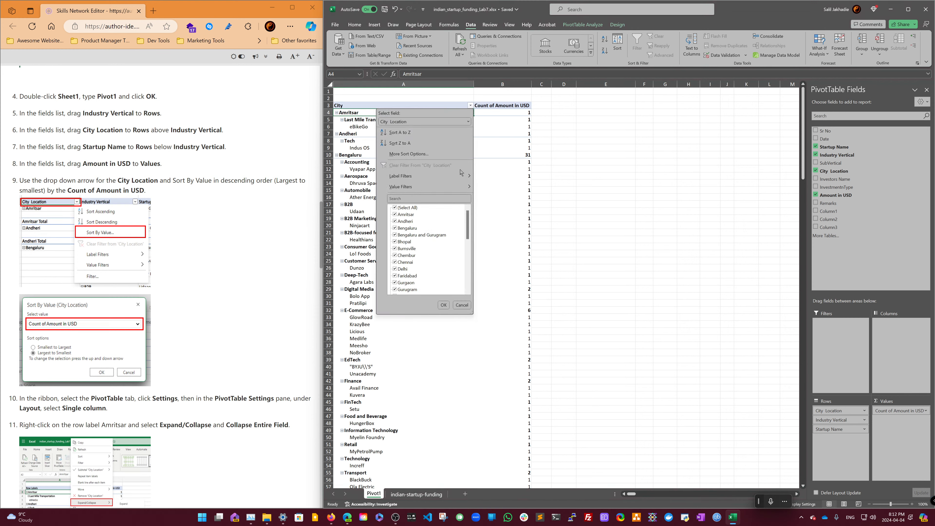
left_click(468, 122)
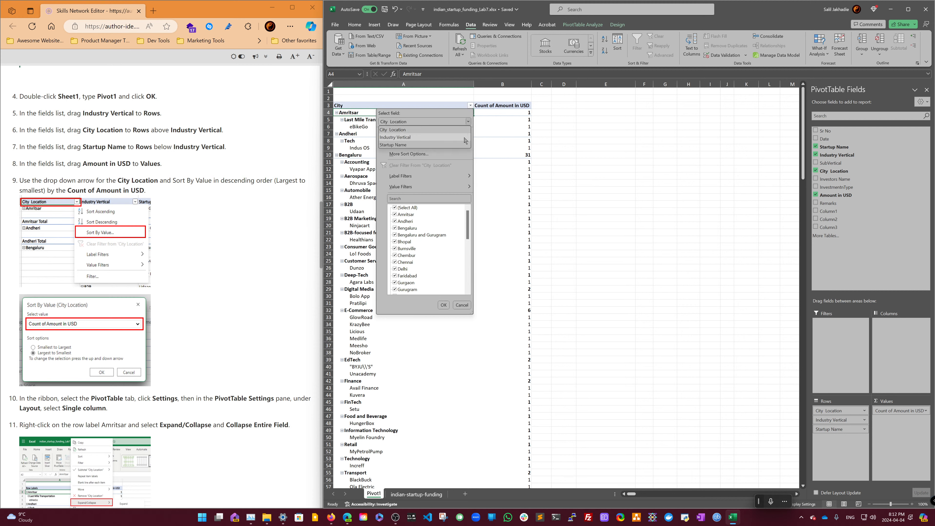
left_click(493, 132)
- Open the PivotTable Options dialog from the pivot table's shortcut menu and close it
right_click(445, 128)
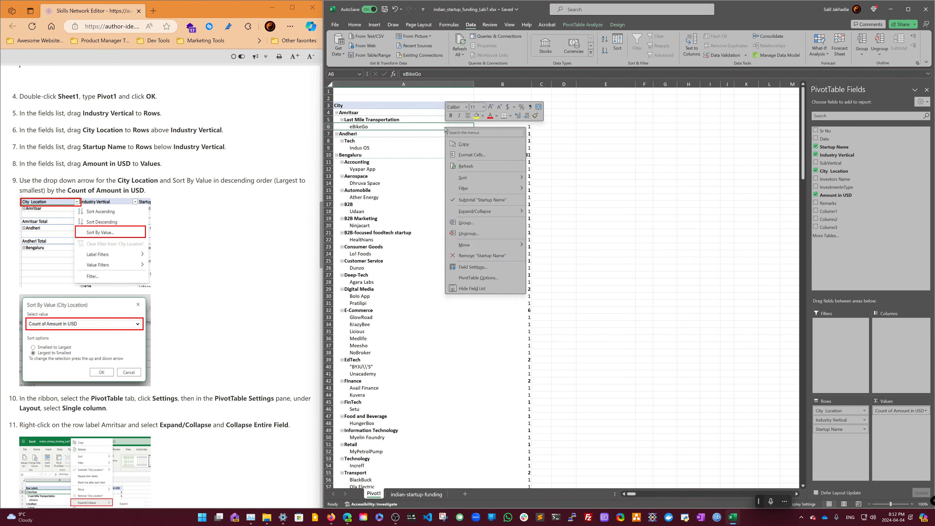
left_click(480, 278)
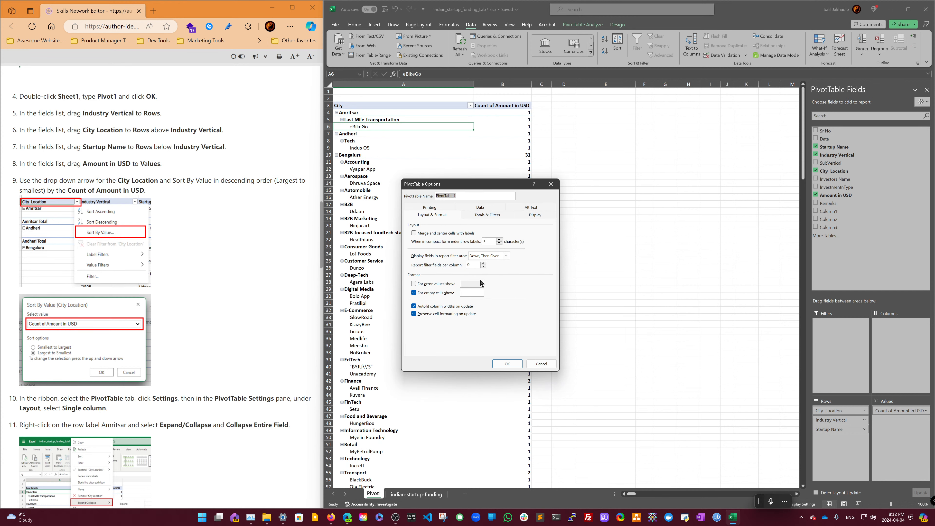
left_click(507, 364)
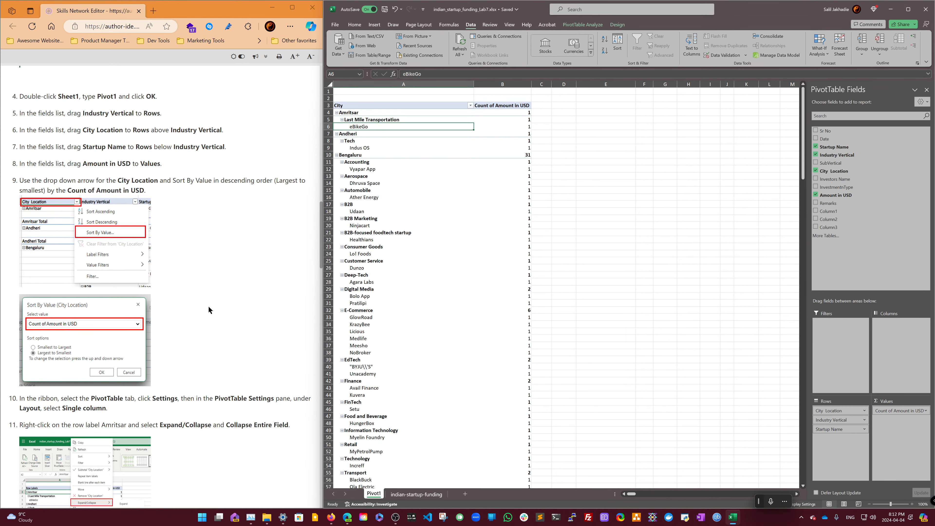
- Switch the PivotTable Fields pane to the Areas Section Only (1 by 4) layout
scroll(209, 305, "down", 2)
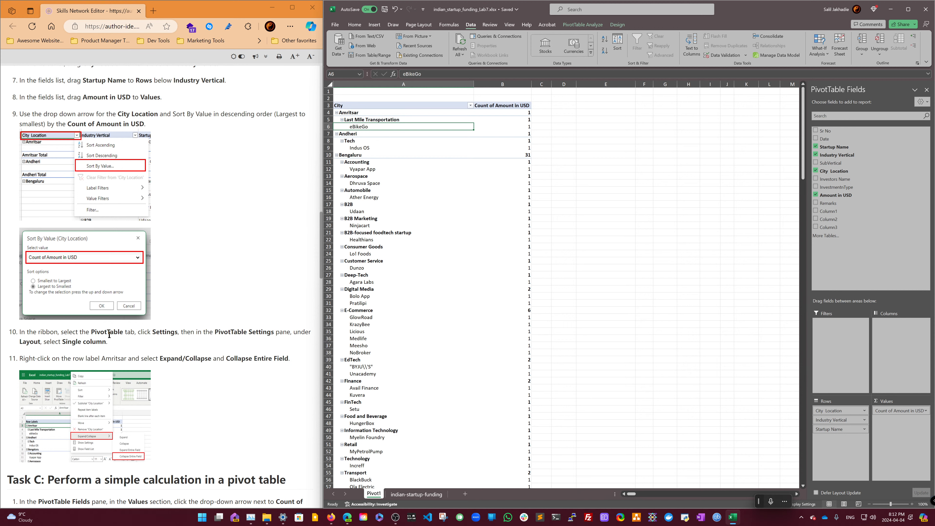
left_click(585, 25)
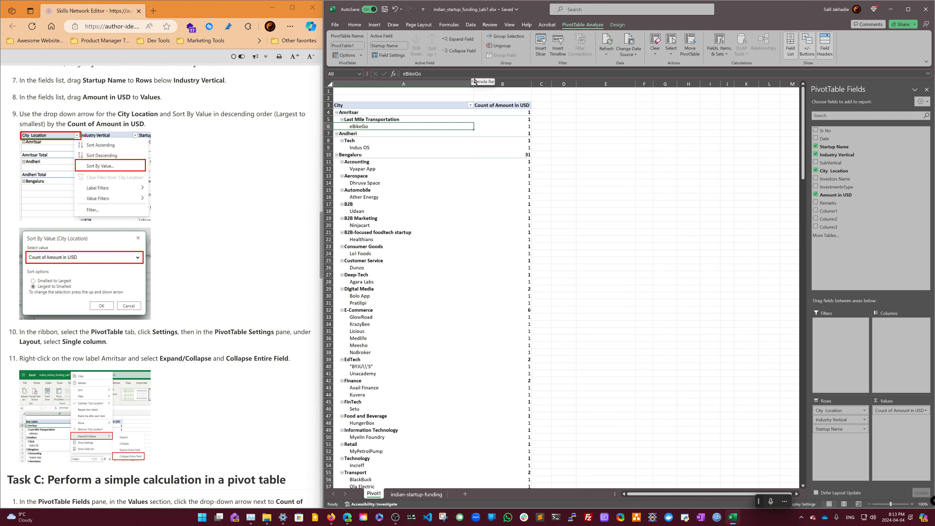
left_click(924, 102)
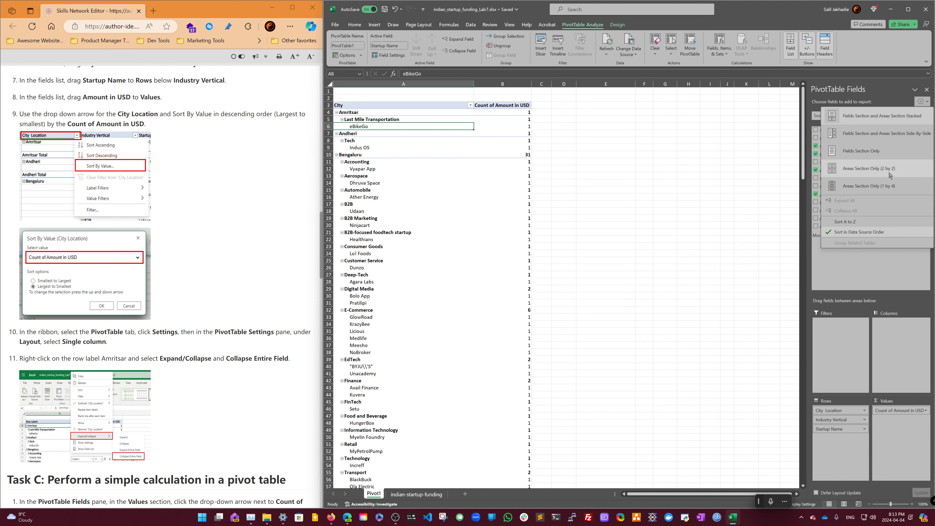
left_click(921, 102)
left_click(921, 101)
left_click(922, 101)
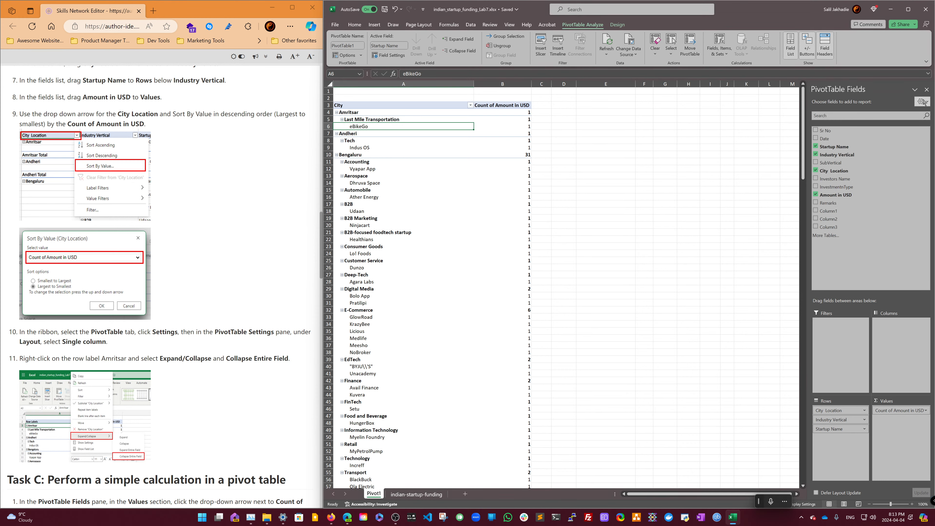
left_click(926, 103)
left_click(925, 103)
left_click(926, 103)
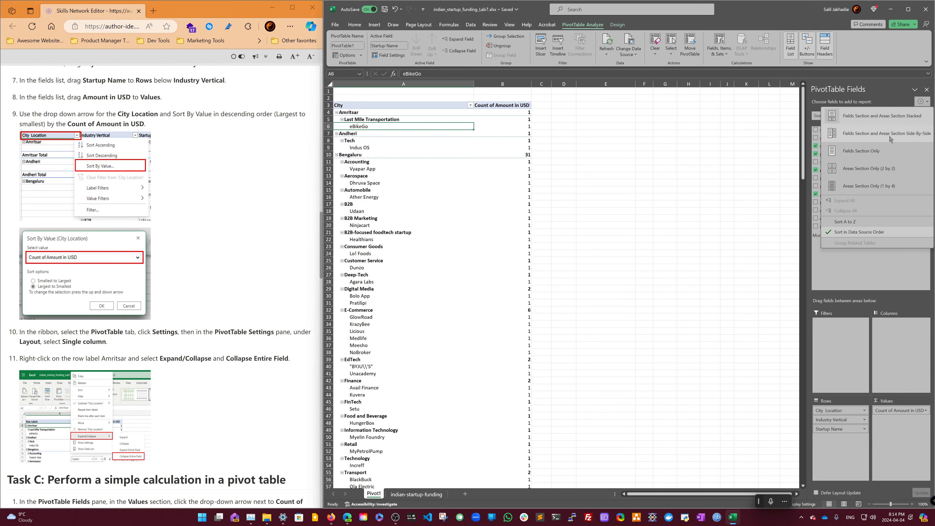
left_click(887, 186)
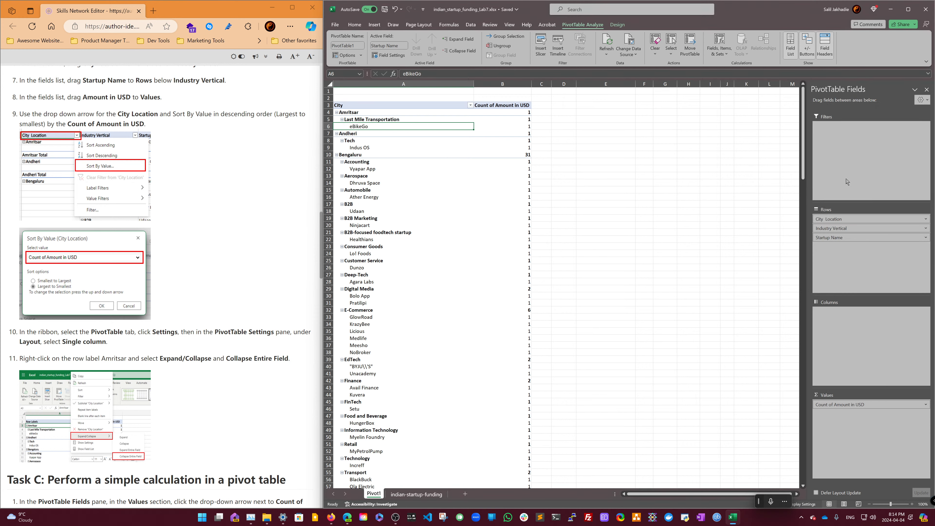
- Switch the field pane to Areas Section Only (2 by 2), then back to Fields Section and Areas Section Stacked
left_click(428, 106)
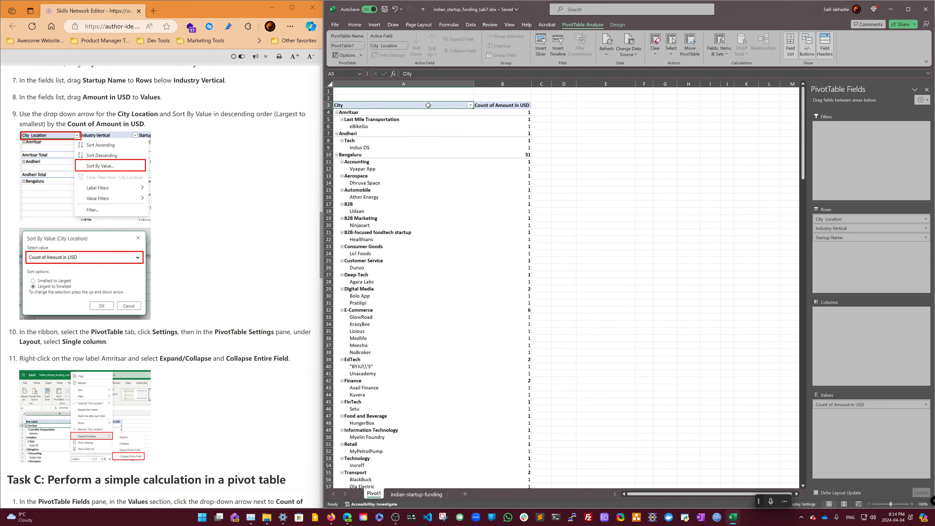
left_click(921, 100)
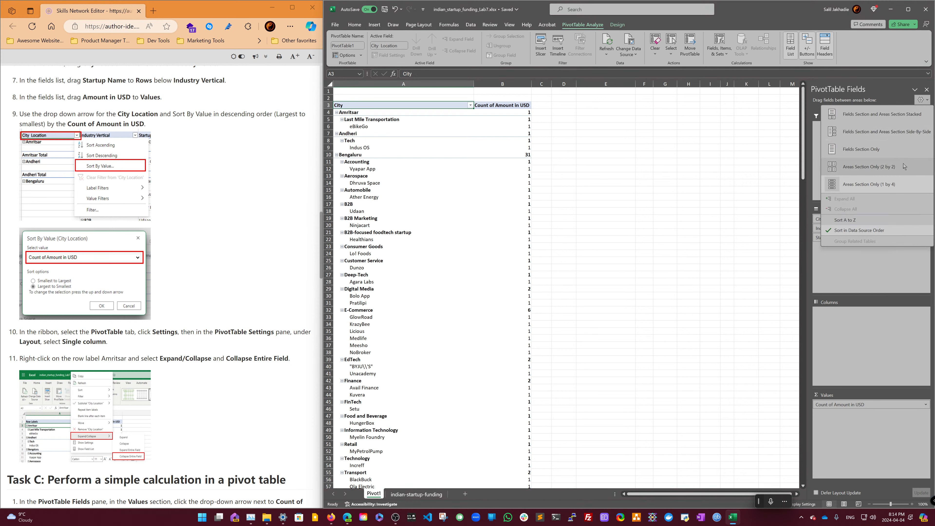
left_click(906, 166)
left_click(927, 102)
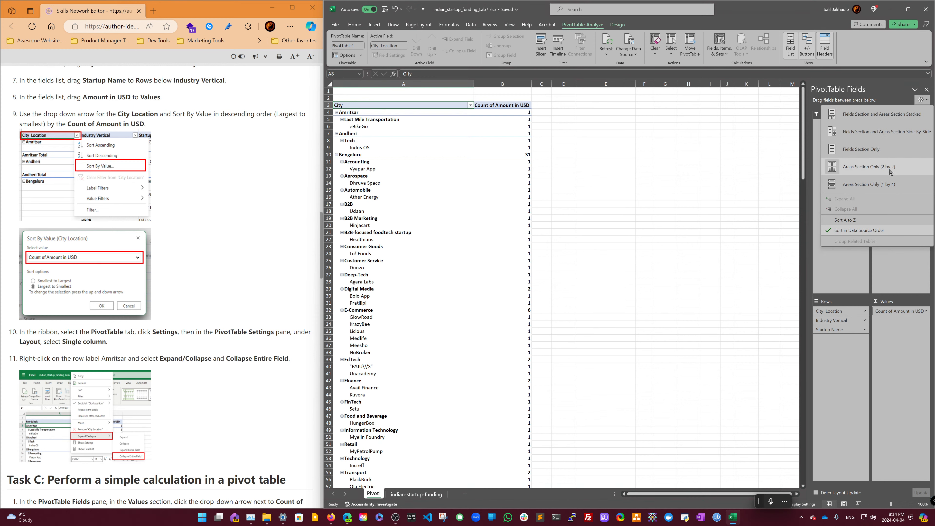
left_click(887, 115)
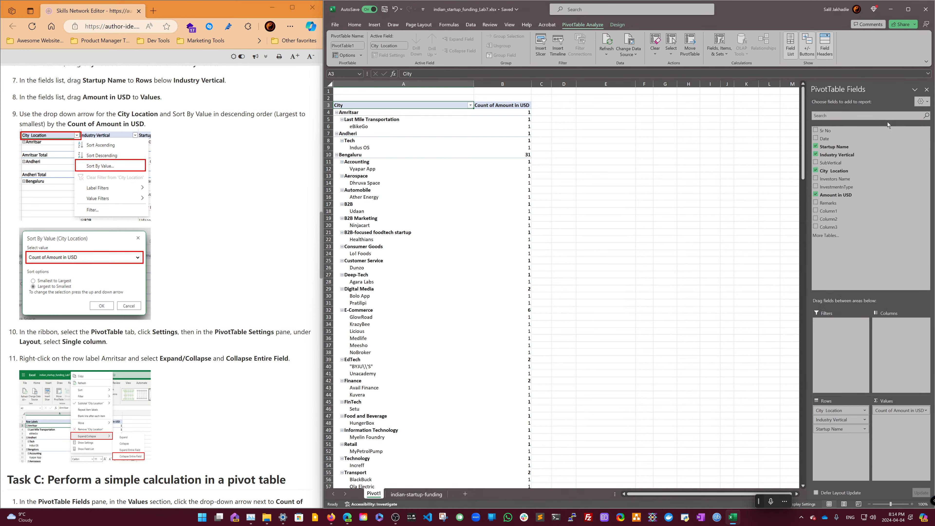
left_click(921, 102)
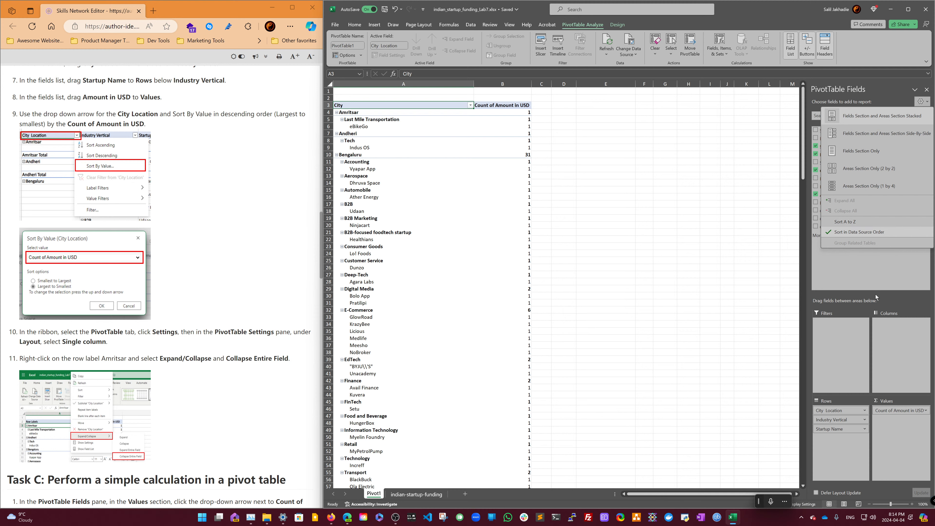
left_click(886, 301)
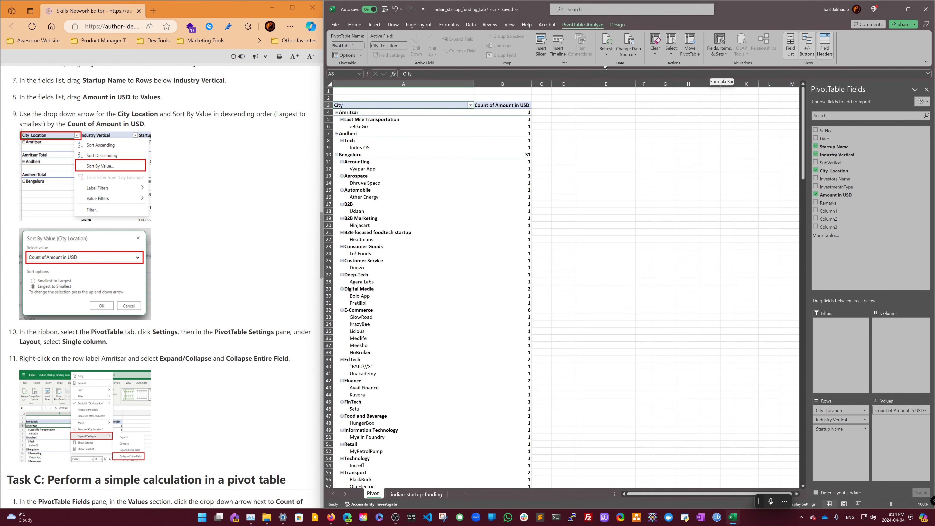
- Open PivotTable Options and review its Layout & Format, Totals & Filters and Display tabs before closing it
left_click(333, 25)
left_click(333, 25)
left_click(346, 55)
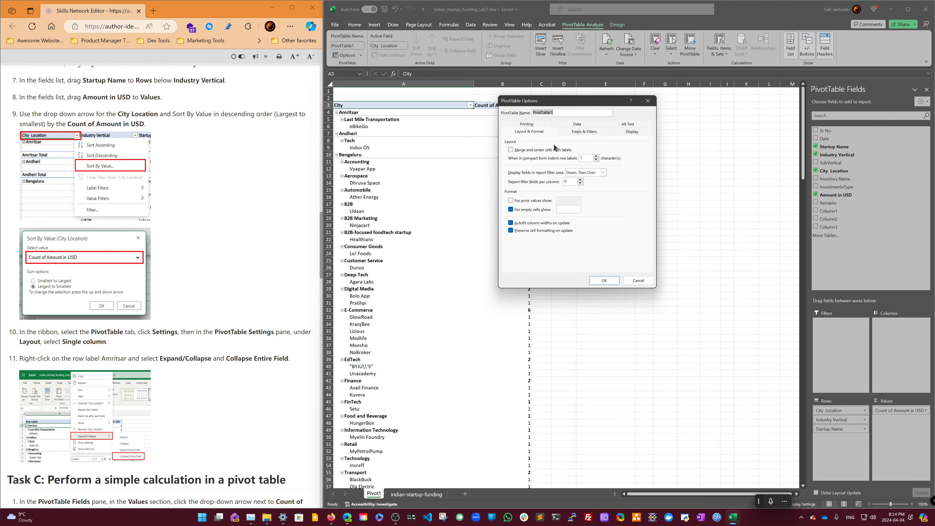
left_click(579, 133)
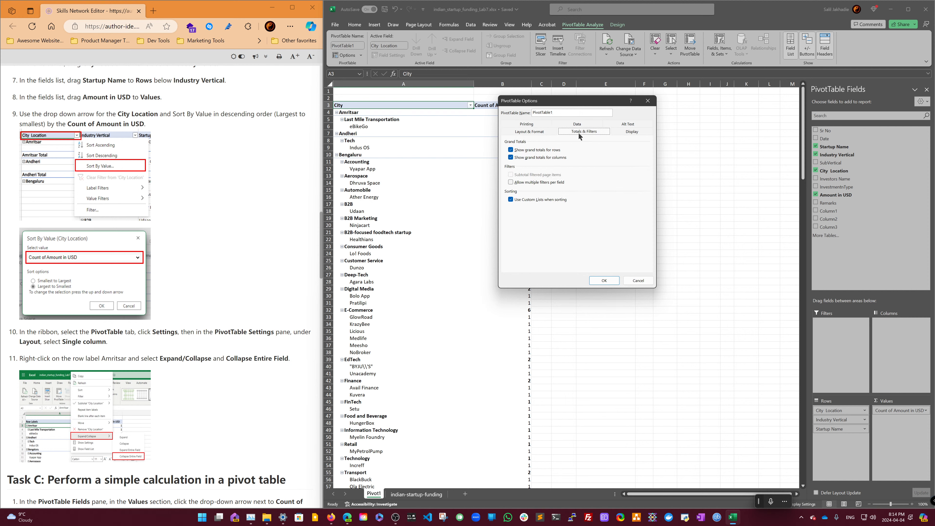
left_click(641, 133)
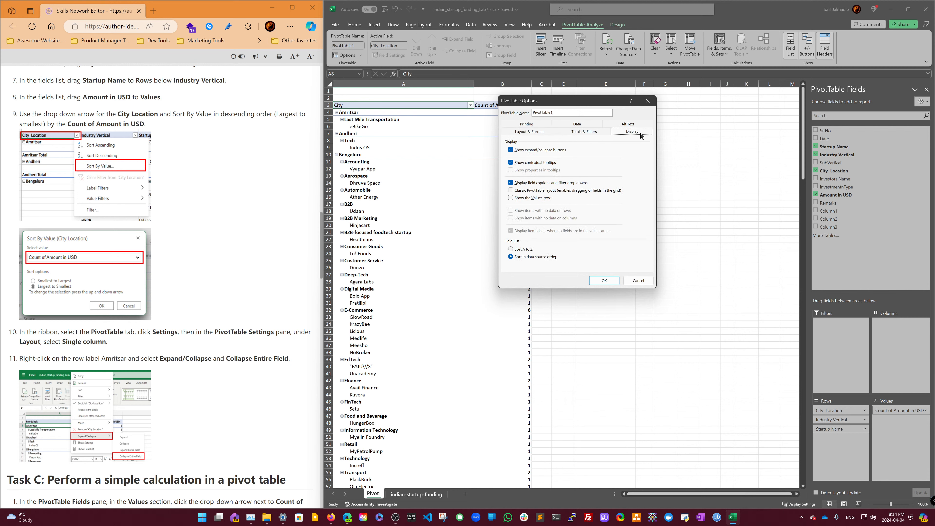
left_click(548, 125)
left_click(577, 131)
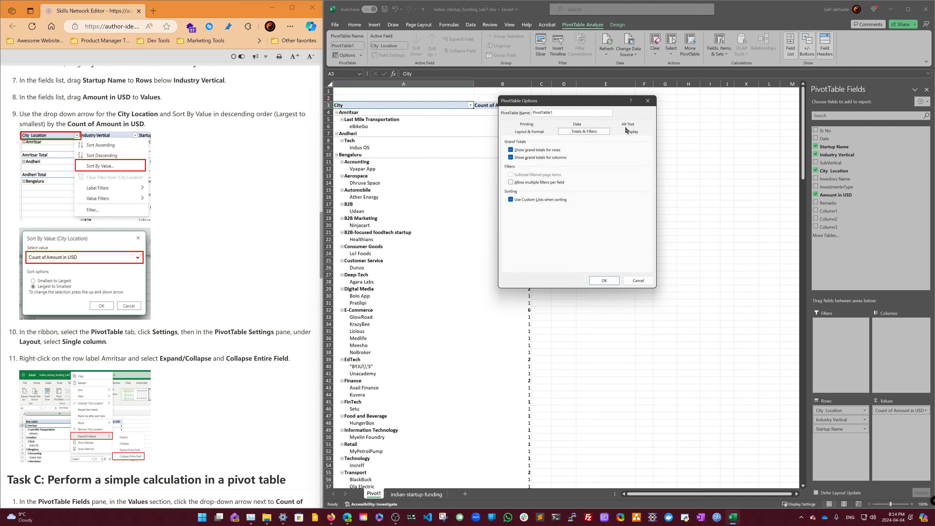
left_click(625, 131)
left_click(604, 280)
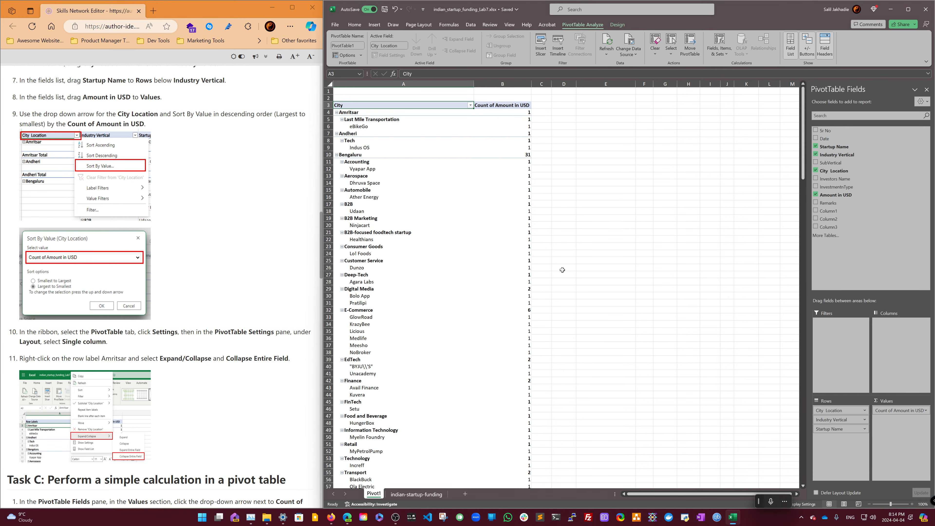
- Reopen the PivotTable Options dialog from the pivot table and close it with OK
right_click(454, 106)
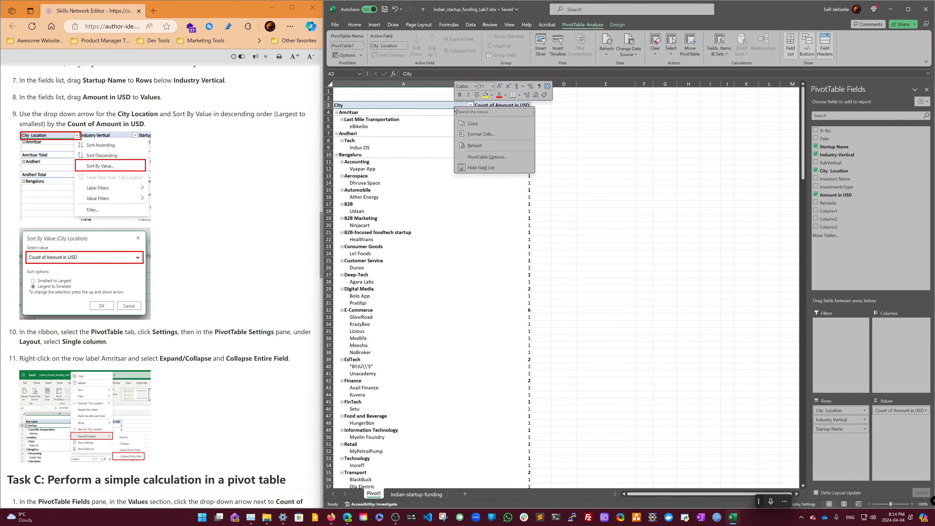
left_click(488, 158)
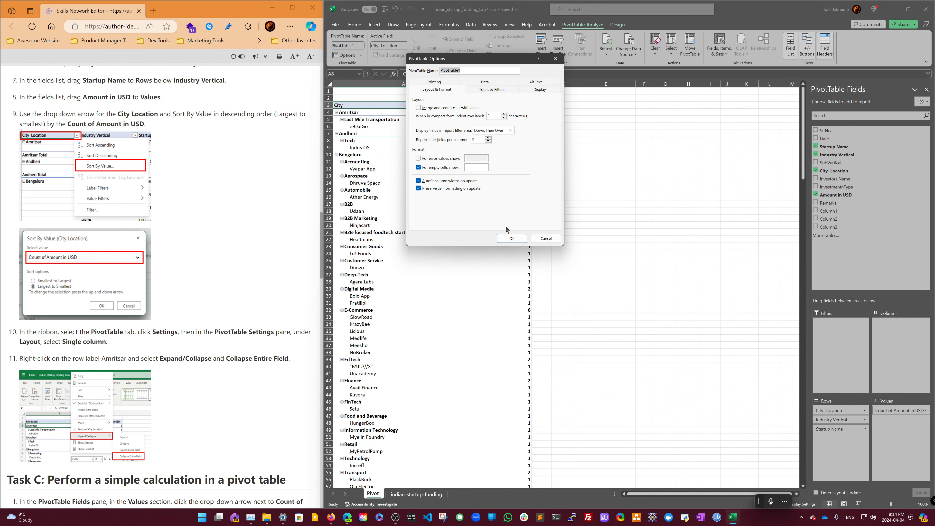
left_click(511, 238)
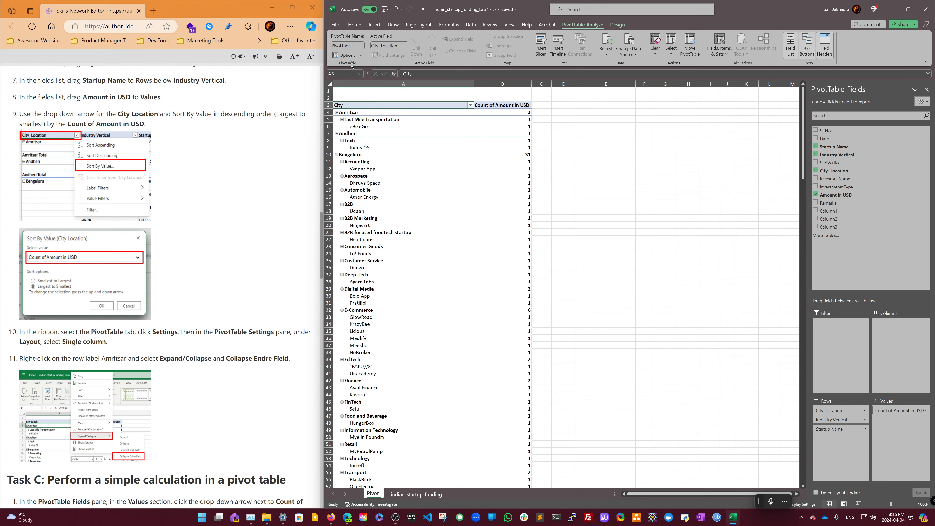
scroll(223, 282, "down", 3)
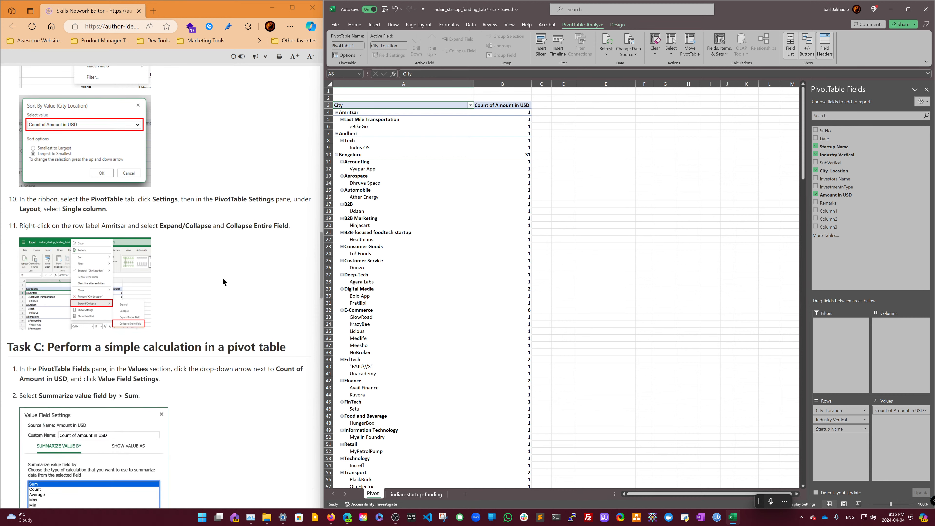
scroll(222, 282, "down", 2)
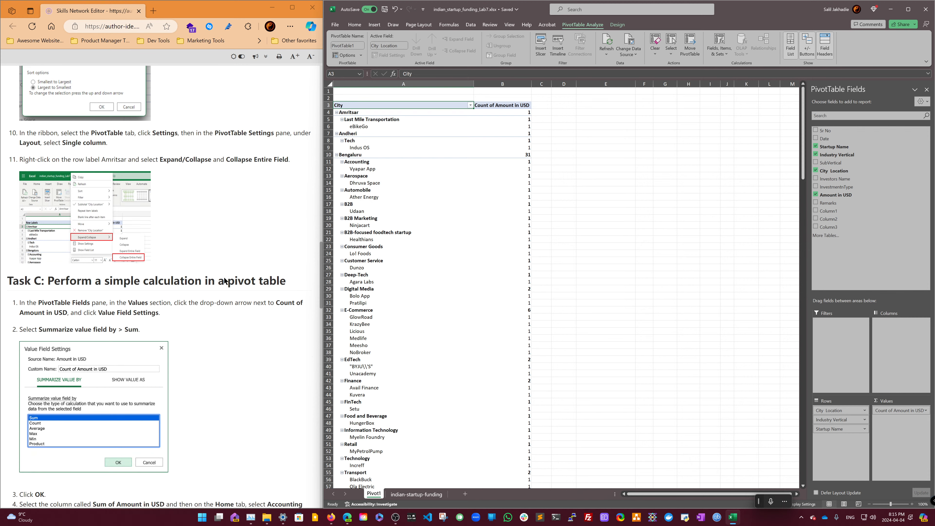
scroll(225, 280, "up", 2)
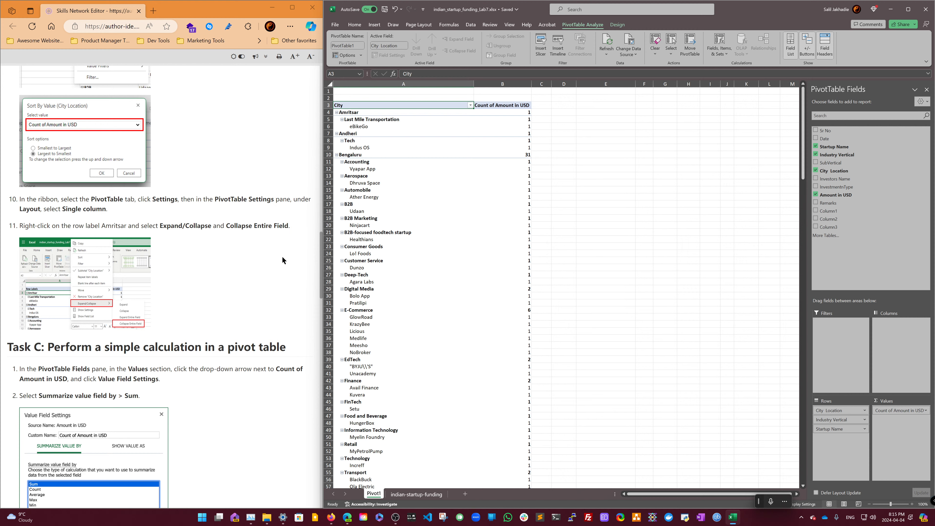
right_click(375, 164)
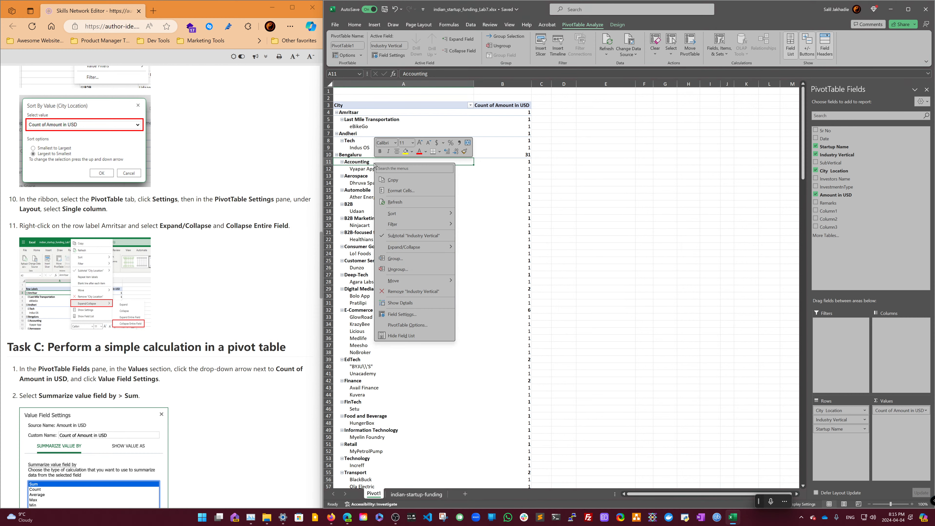
mouse_move(424, 247)
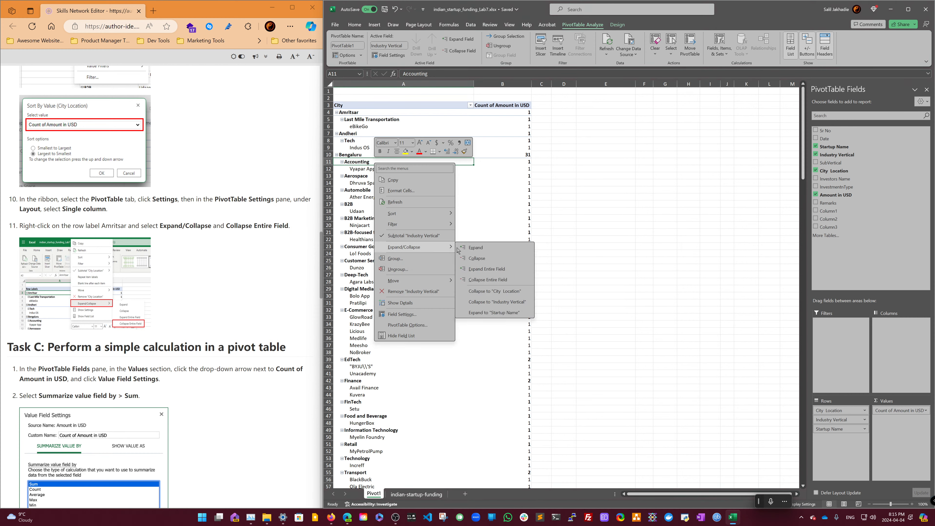
key("Escape")
key("Escape")
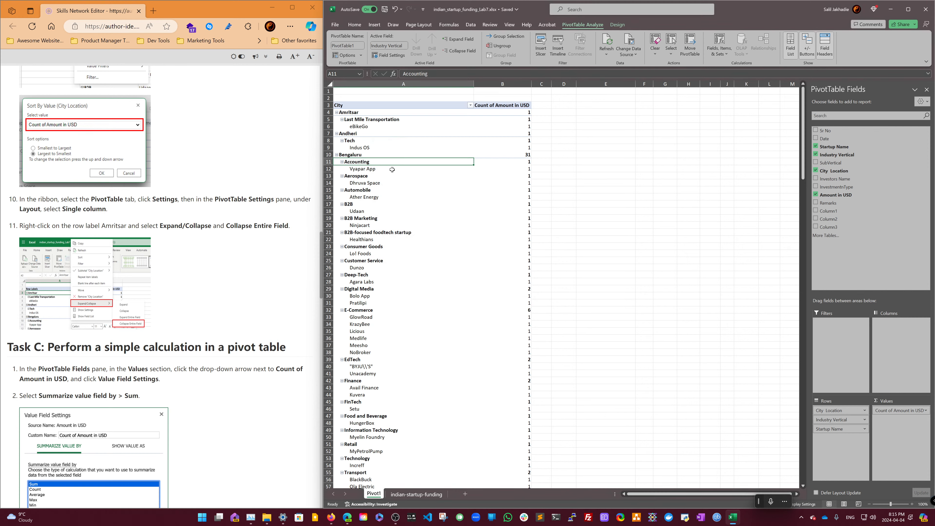
- Collapse the entire City Location field in the pivot table from the Bengaluru row label
right_click(354, 156)
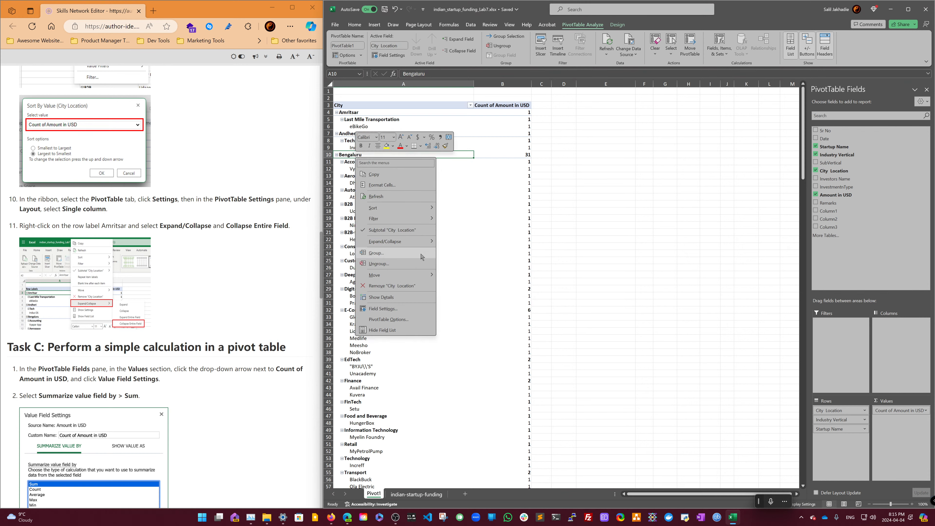
mouse_move(429, 243)
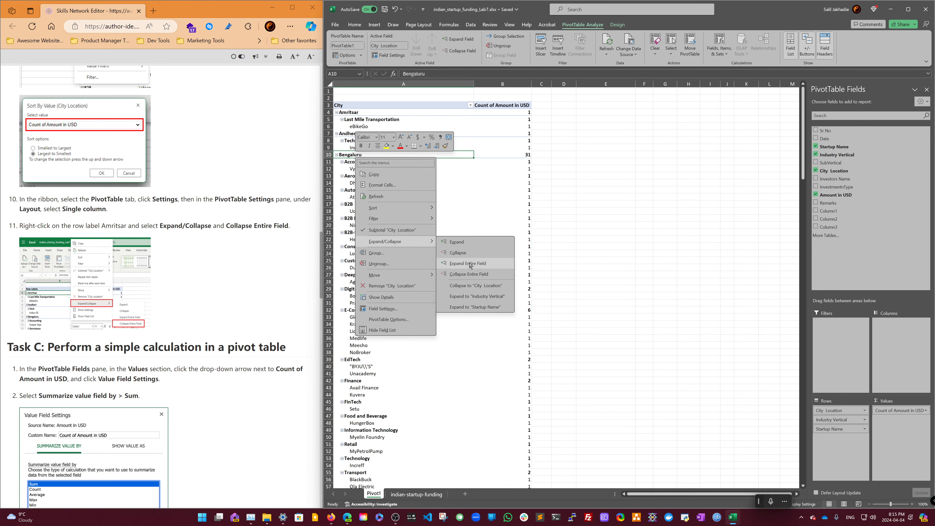
left_click(467, 274)
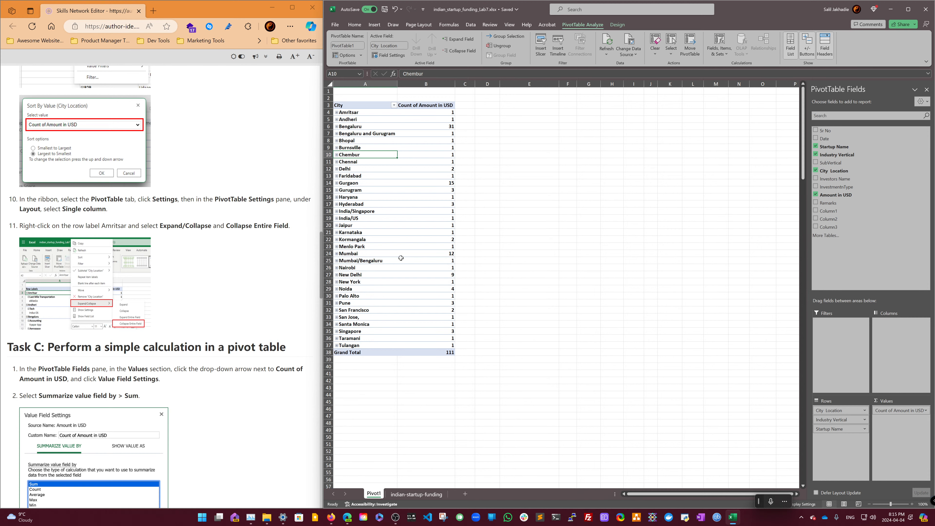
- Change the Amount in USD value field settings to summarize values by Sum
scroll(242, 217, "down", 3)
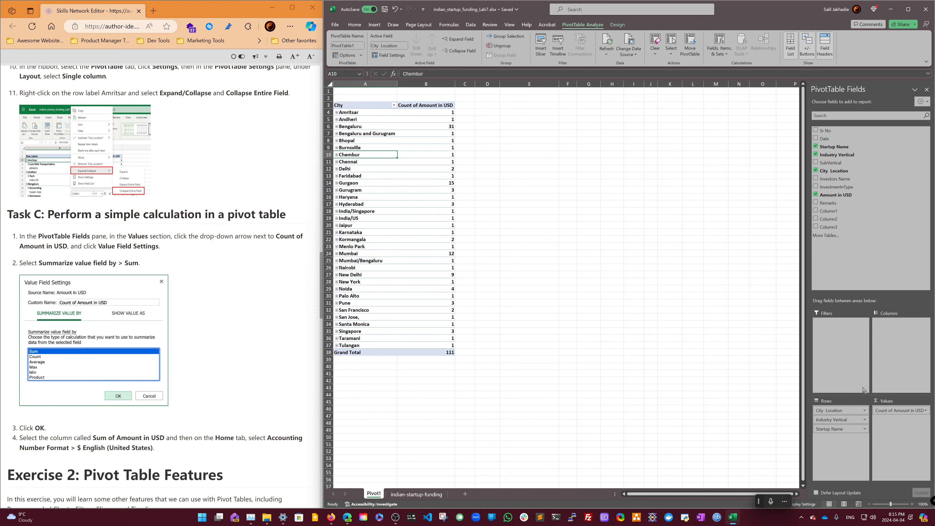
left_click(926, 411)
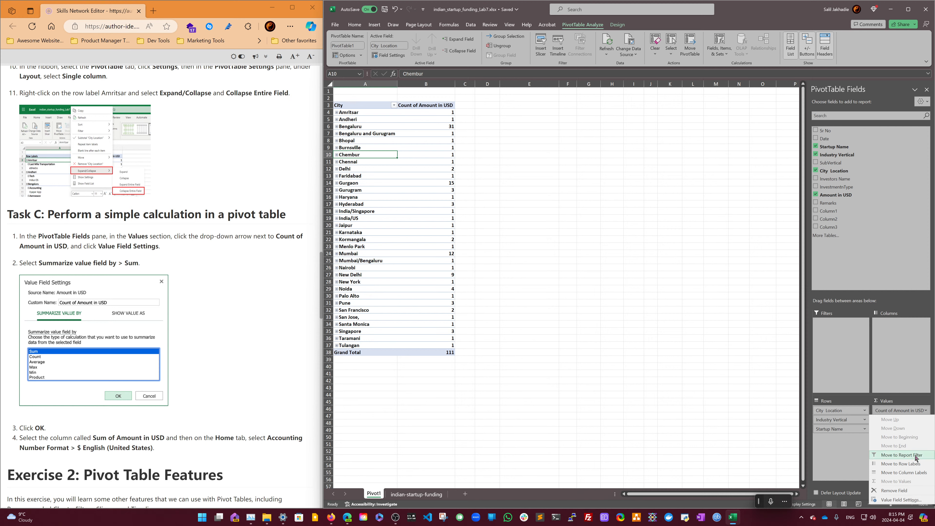
left_click(901, 499)
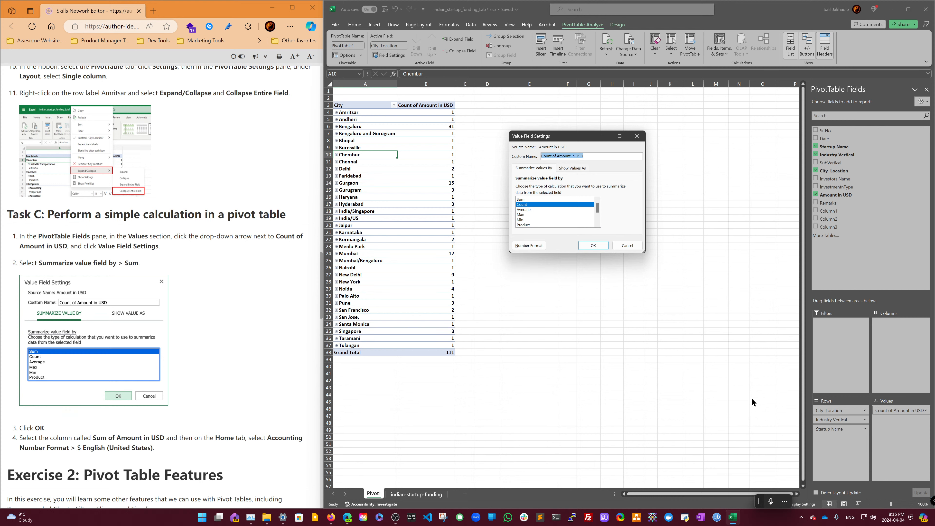
left_click(569, 201)
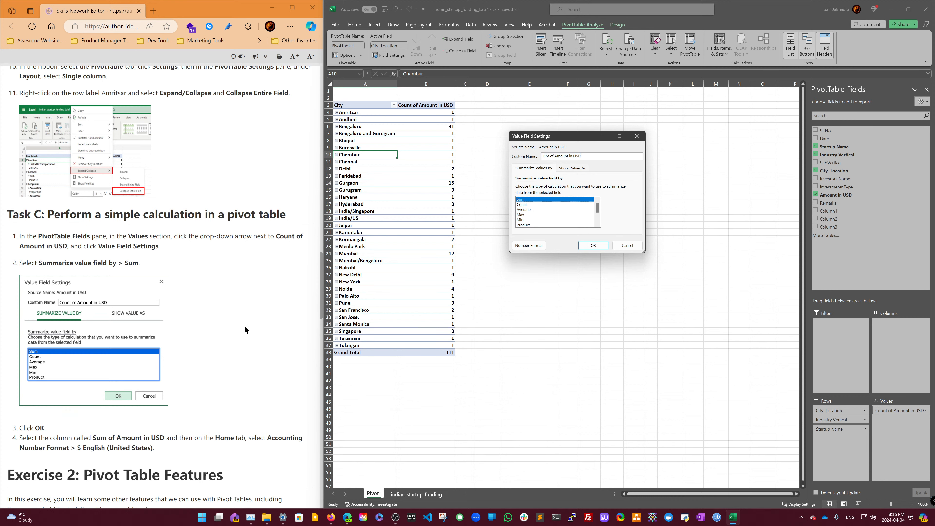
scroll(244, 325, "down", 3)
left_click(581, 248)
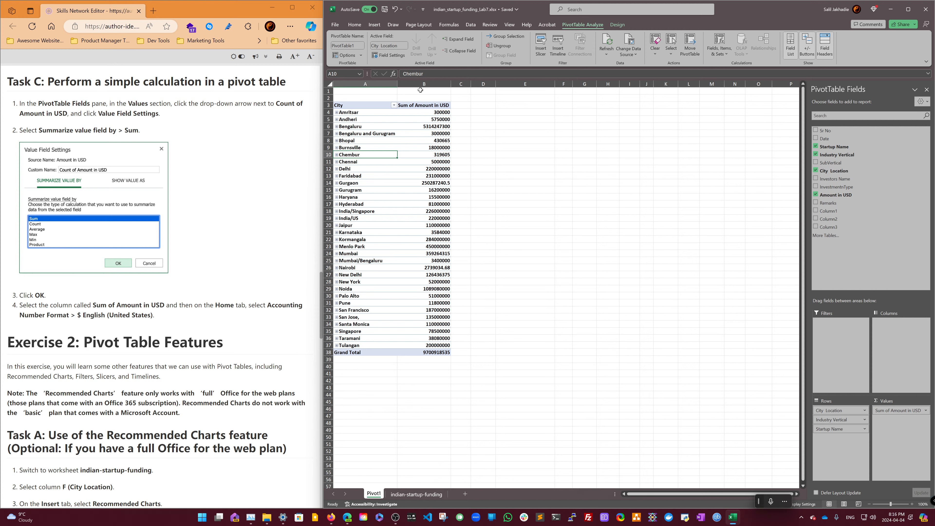
- Select the Sum of Amount in USD column and apply the Accounting number format
left_click(431, 106)
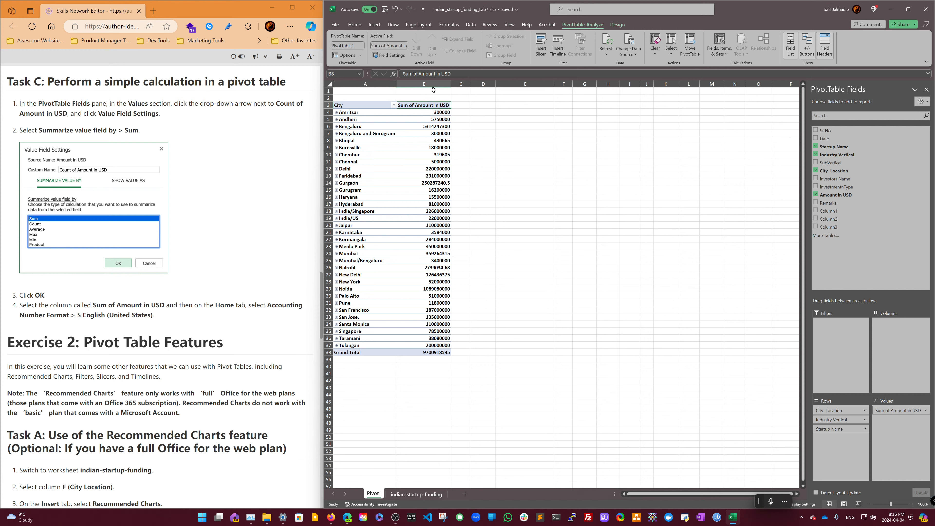
left_click(442, 82)
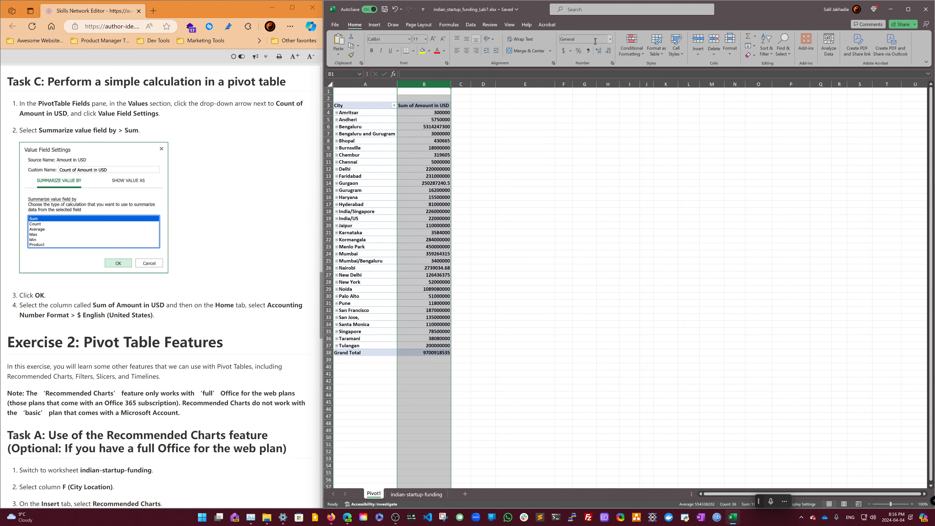
left_click(611, 40)
left_click(602, 98)
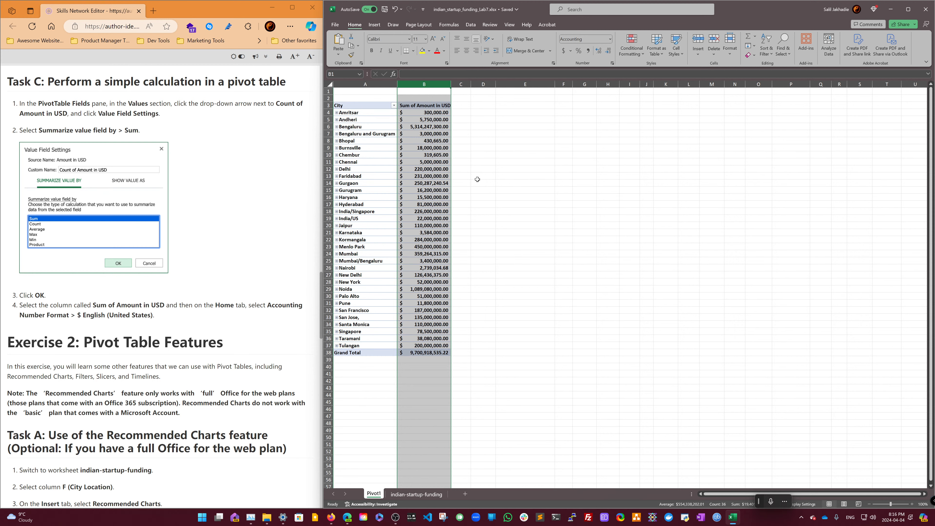
- Switch to the indian-startup-funding sheet and insert a new table column before City Location
scroll(251, 298, "down", 5)
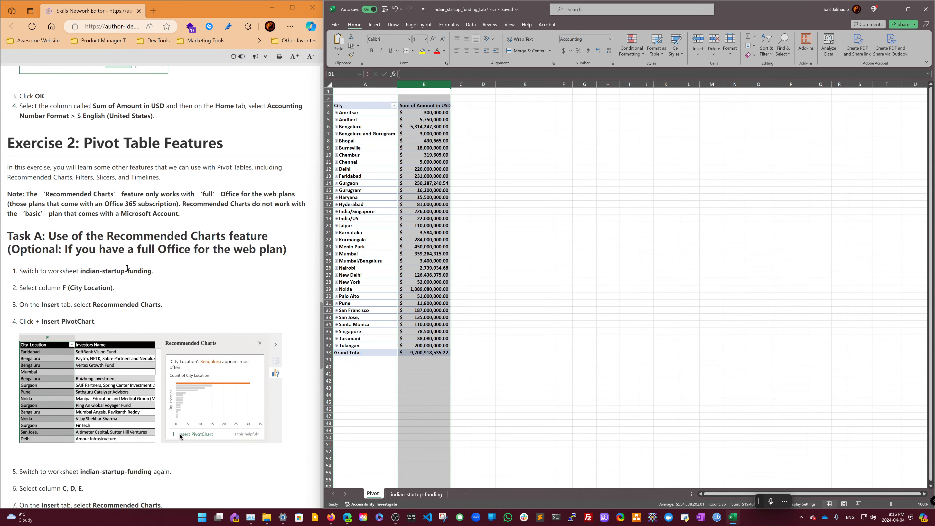
scroll(127, 267, "down", 2)
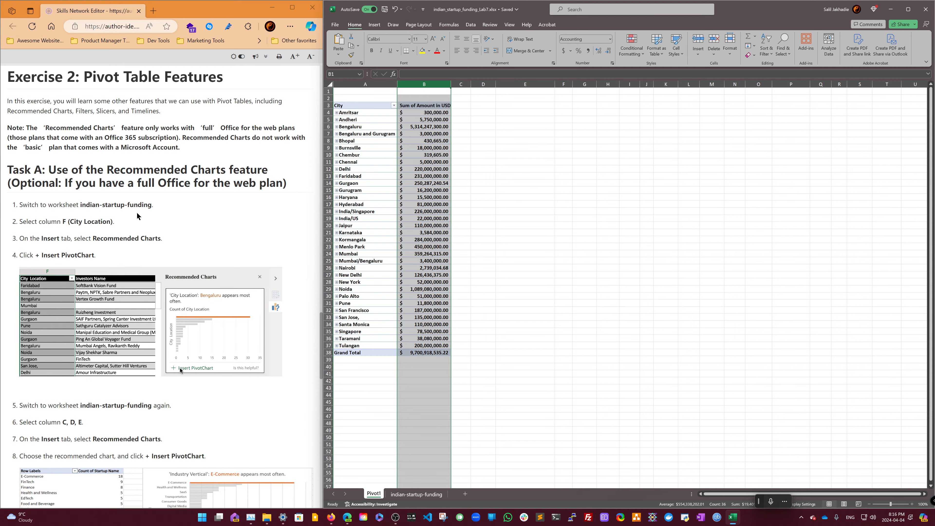
left_click(416, 494)
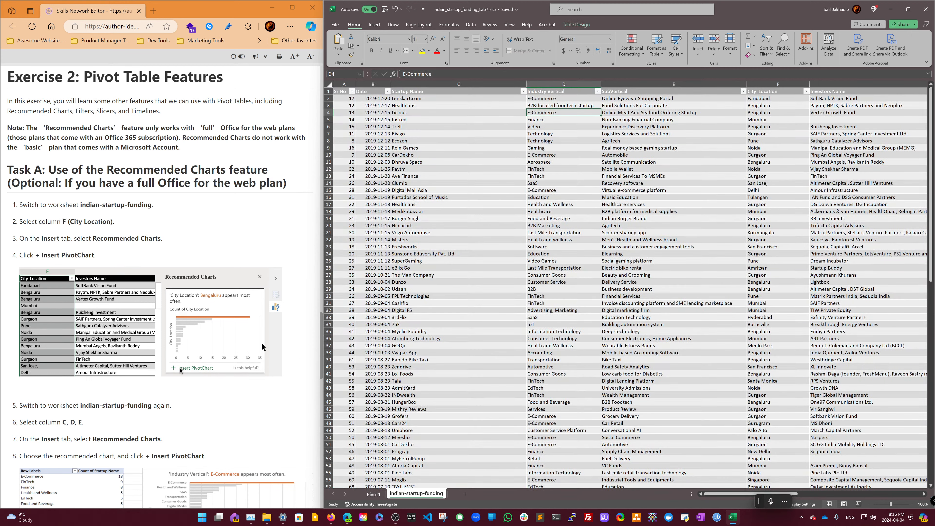
left_click(800, 81)
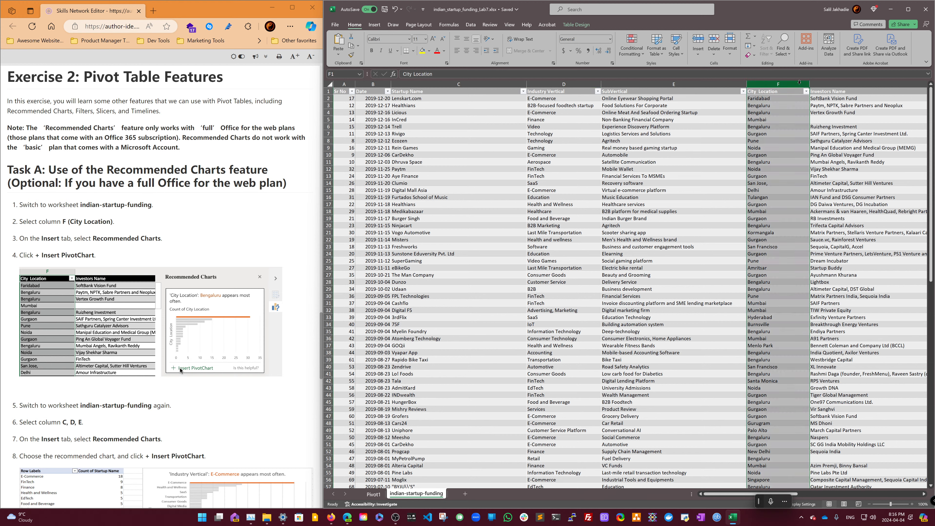
right_click(799, 81)
left_click(825, 151)
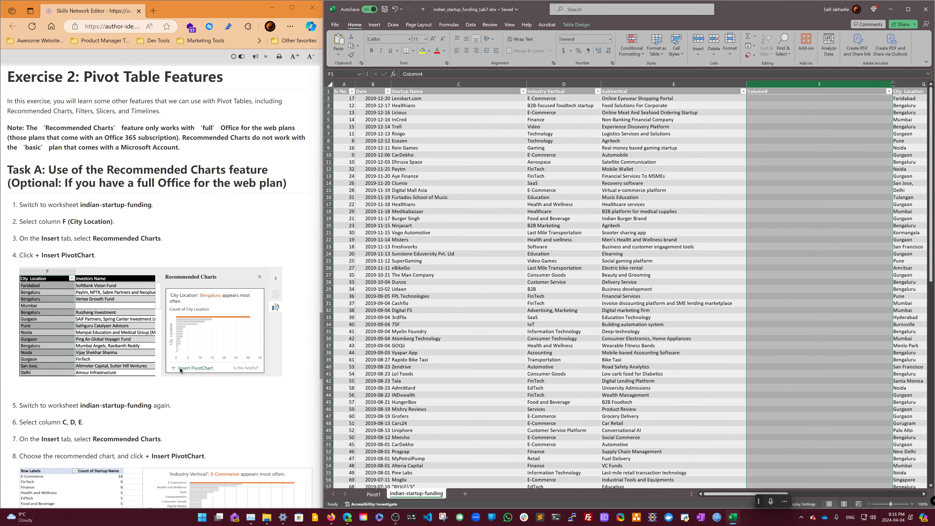
- Rename the new column's header to Recommended Charts and adjust the column width
left_click_drag(893, 85, 782, 85)
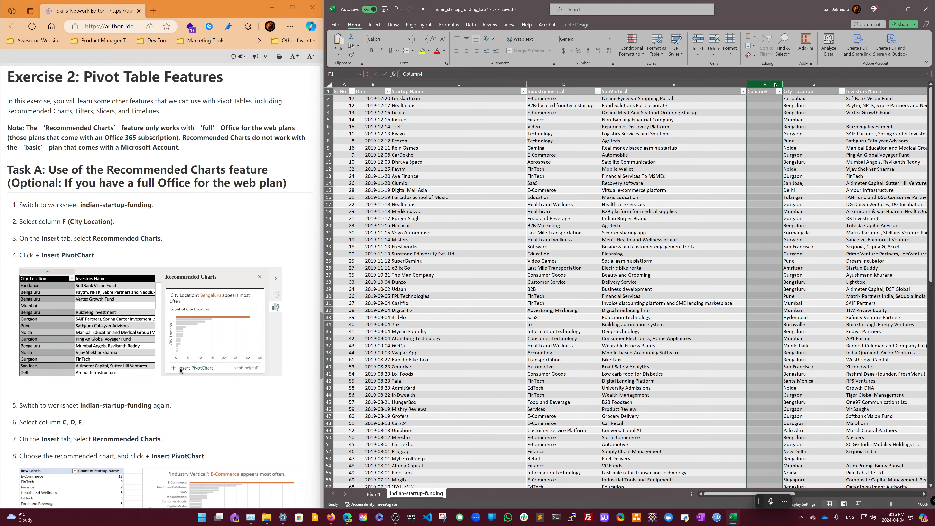
double_click(769, 91)
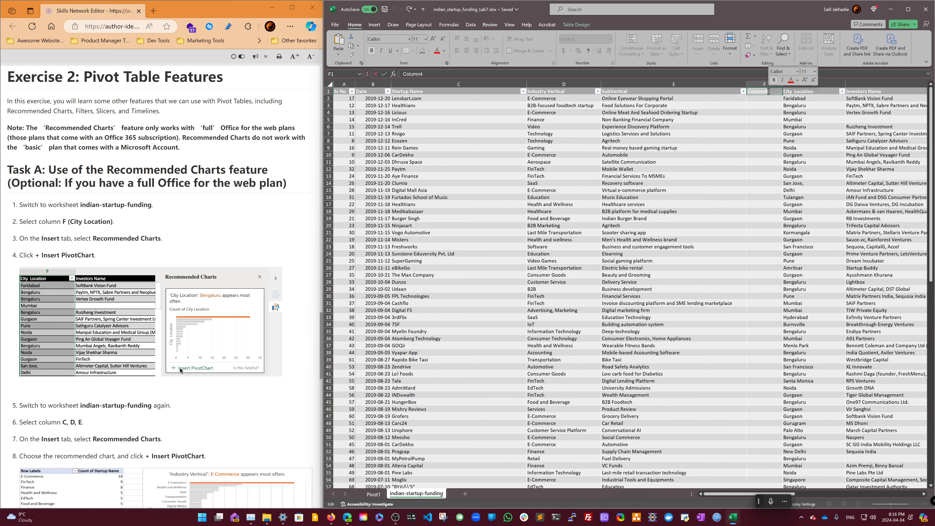
type("Recomm")
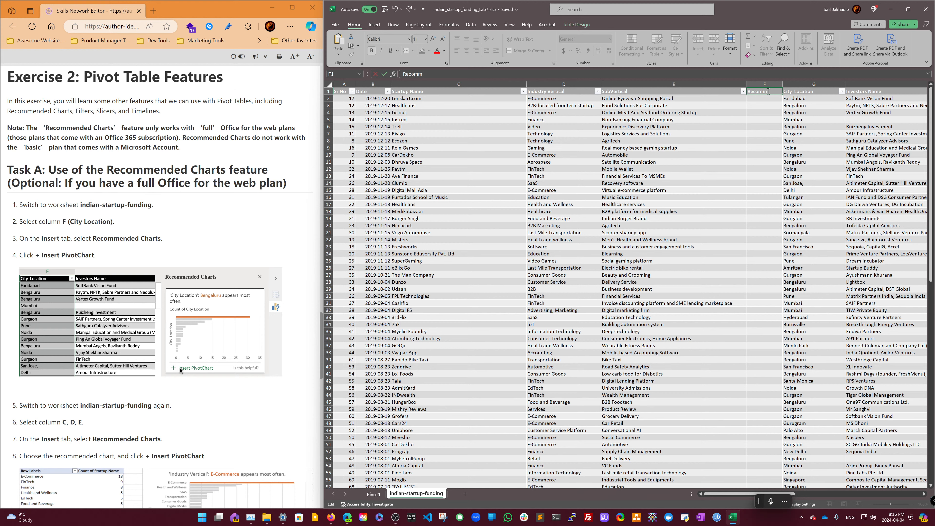
type("ended")
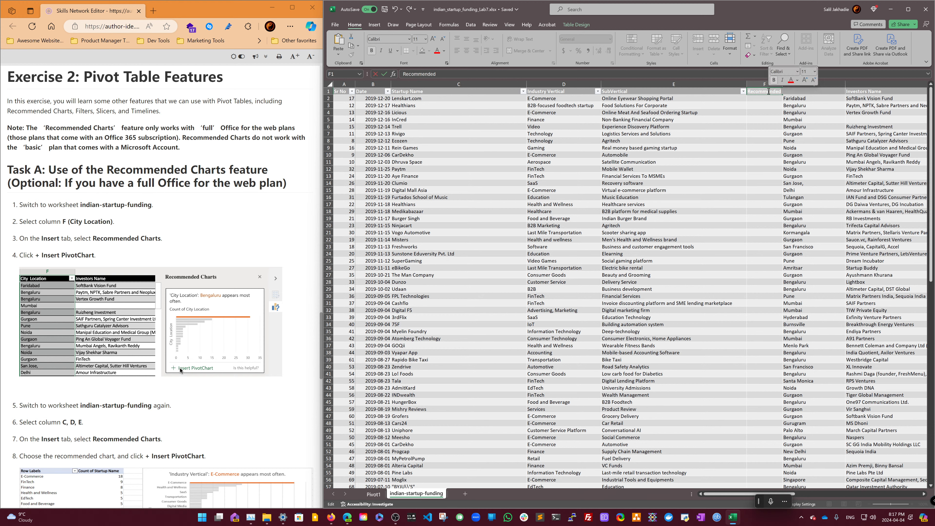
left_click(453, 74)
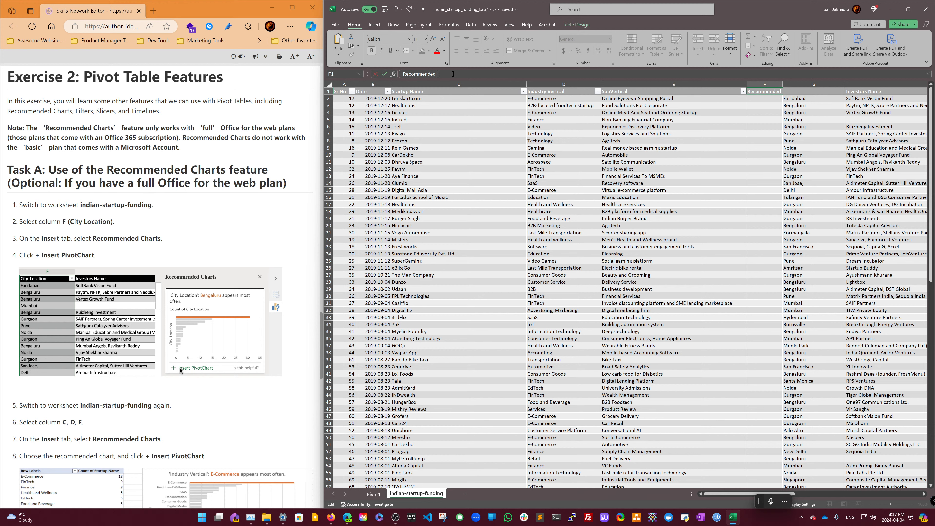
type("Charts")
key("Return")
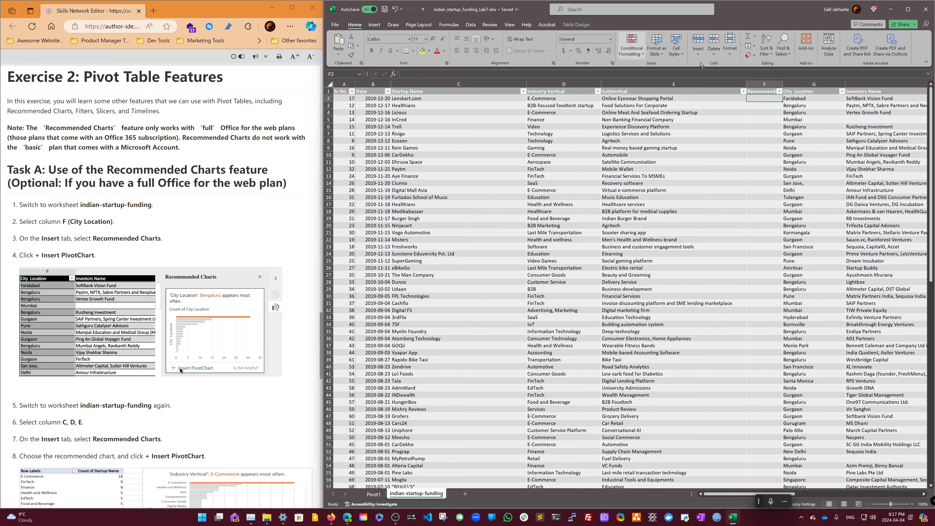
left_click_drag(782, 85, 804, 85)
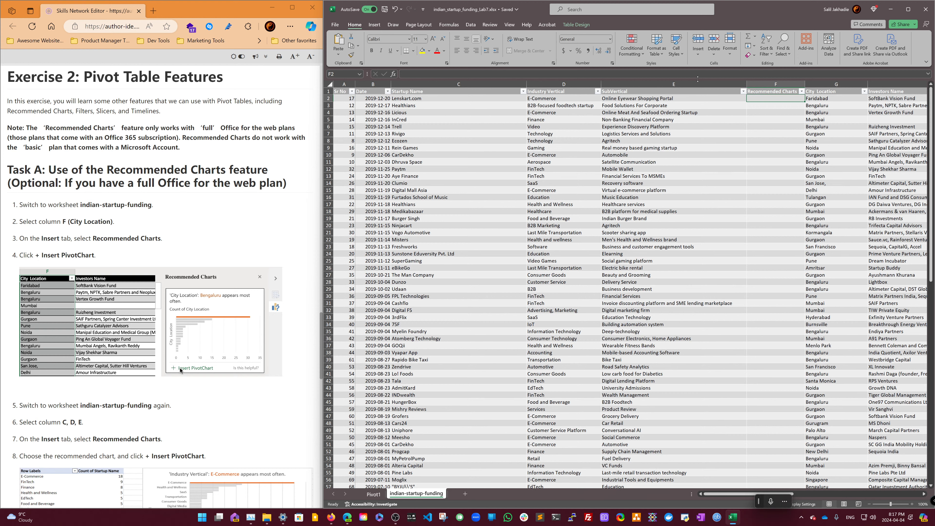
- Open Recommended Charts for the Recommended Charts column and preview the suggested Line, Scatter and Histogram charts
left_click(369, 23)
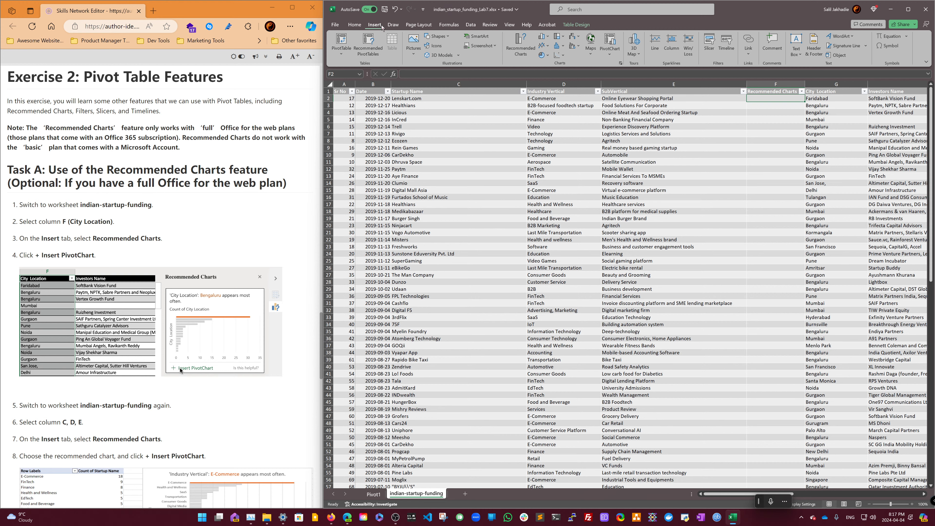
left_click(346, 54)
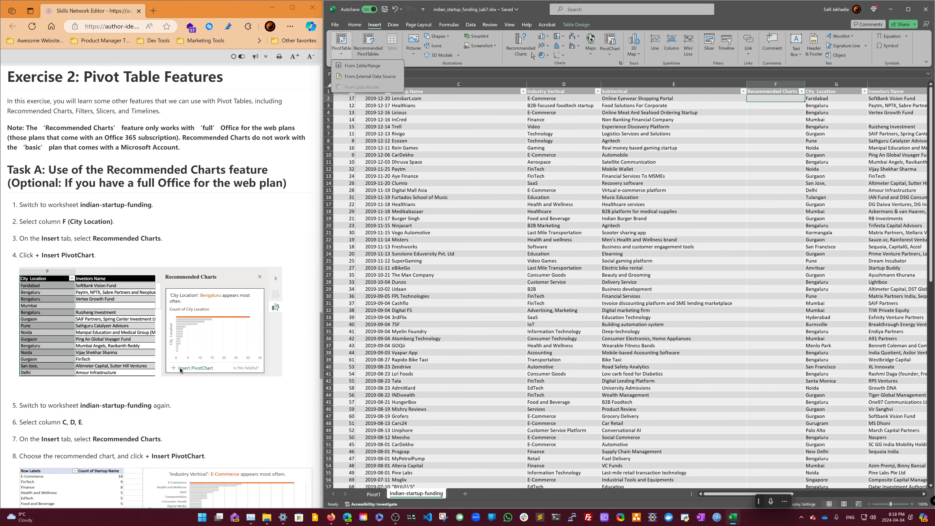
left_click(523, 52)
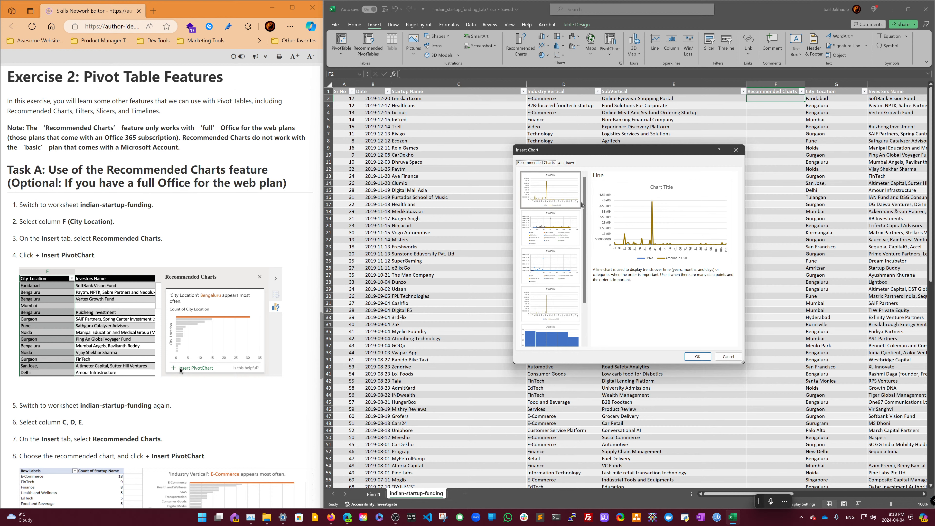
left_click(559, 228)
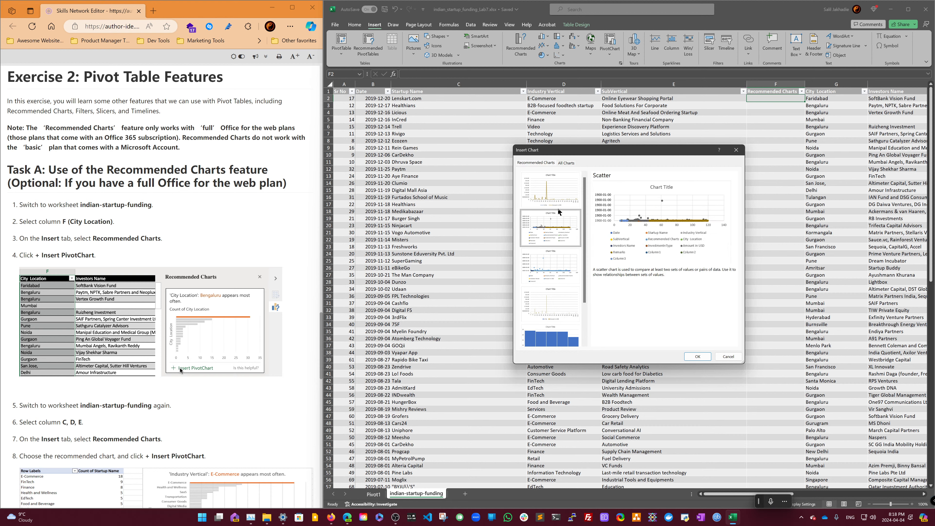
left_click(548, 204)
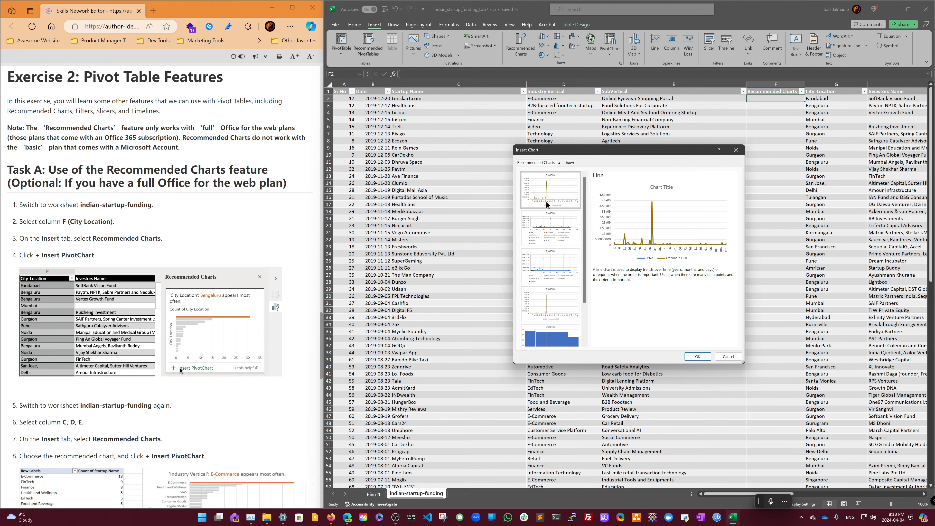
left_click(553, 227)
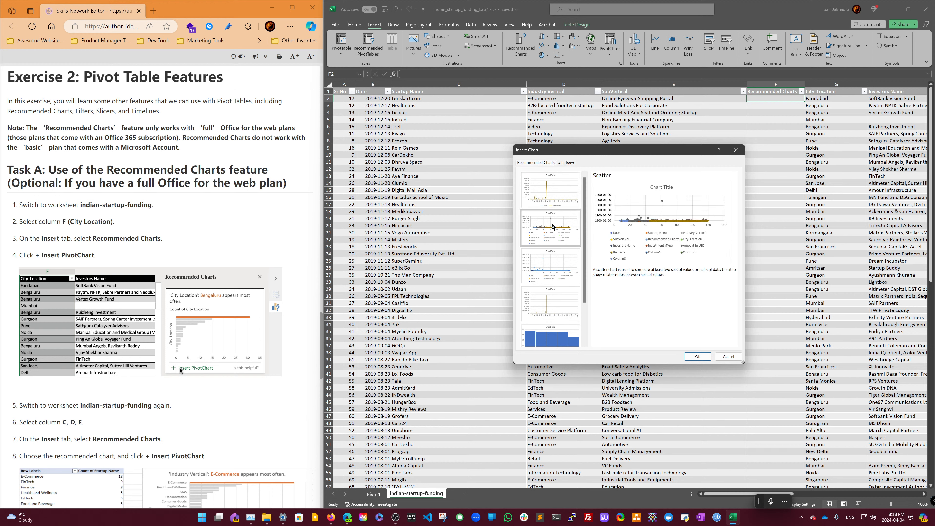
left_click(553, 200)
left_click(550, 258)
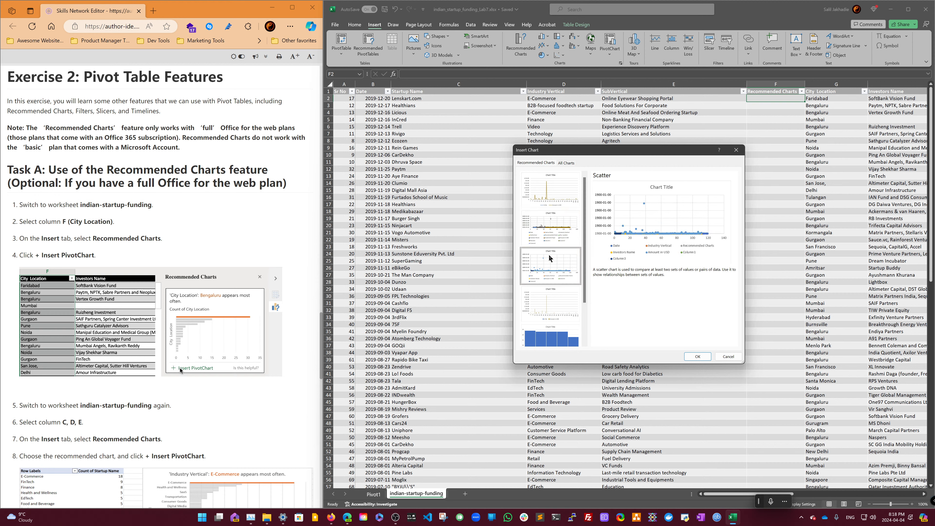
left_click(558, 305)
left_click(553, 330)
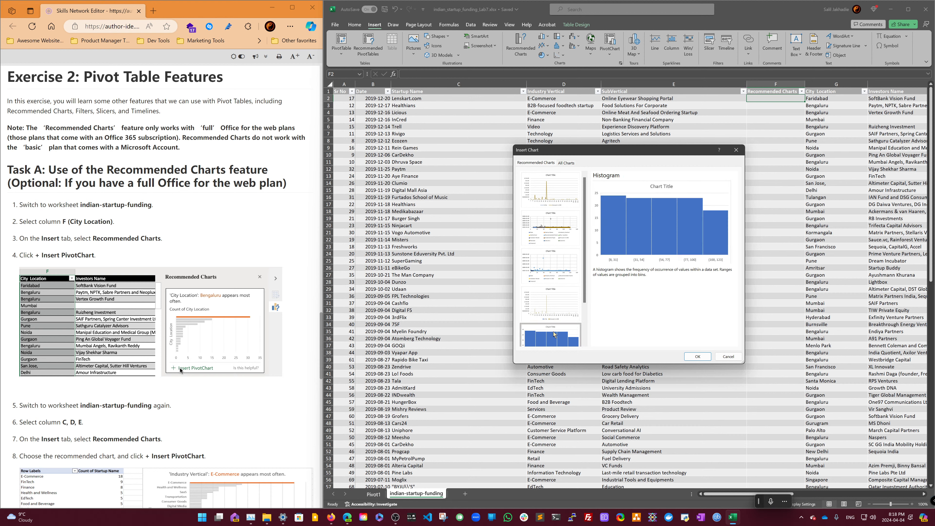
- Scroll through the remaining chart suggestions, view the All Charts list, and close the Insert Chart dialog
scroll(558, 309, "down", 1)
left_click(559, 322)
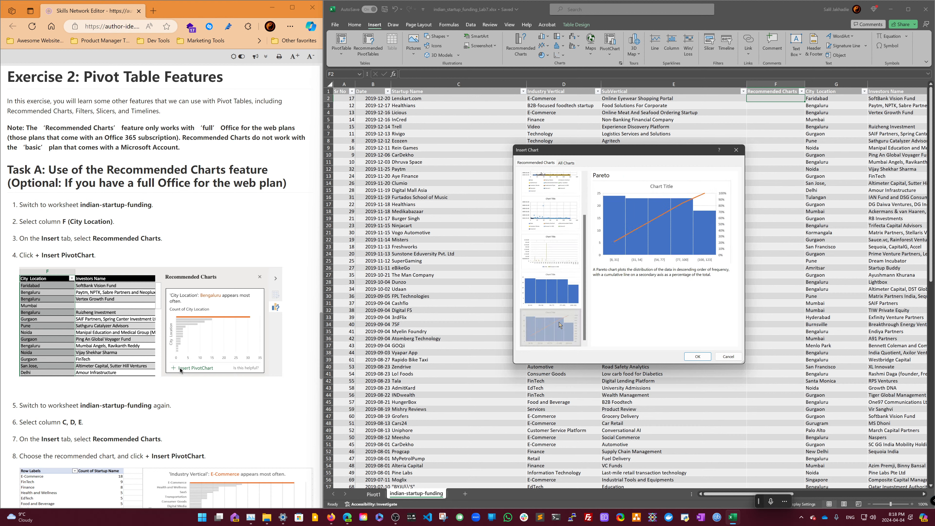
scroll(541, 191, "up", 2)
left_click(562, 200)
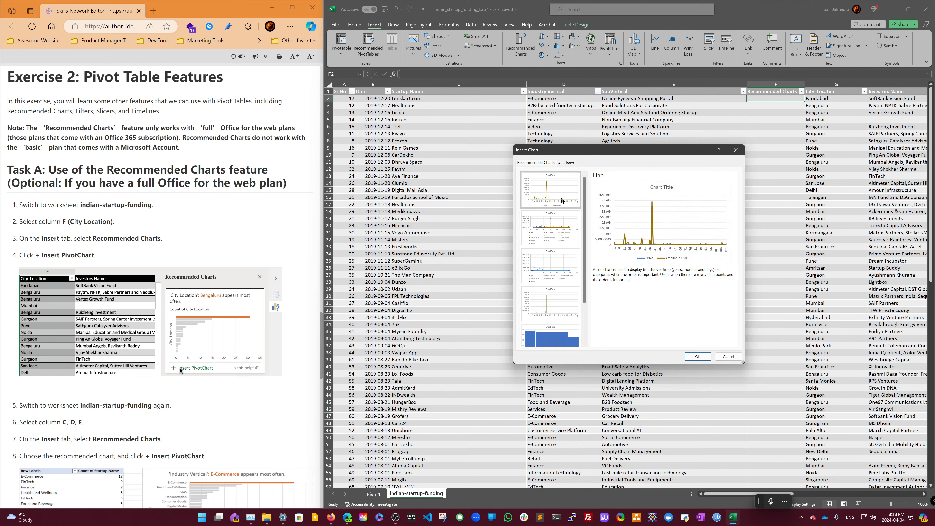
left_click(561, 218)
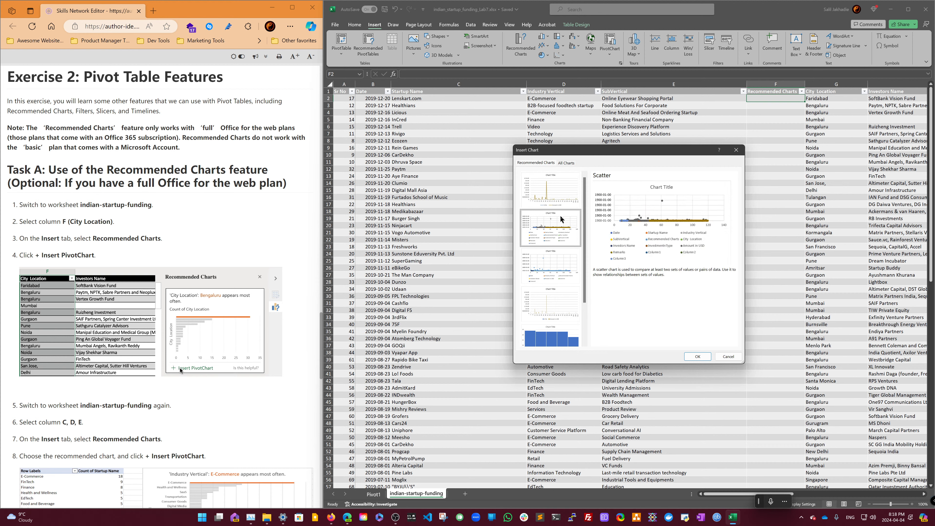
left_click(550, 271)
left_click(551, 301)
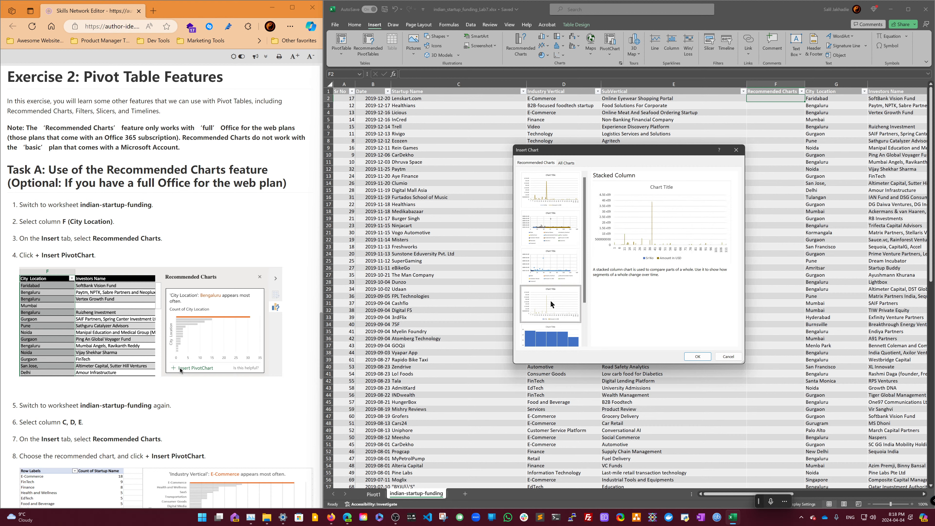
left_click(554, 338)
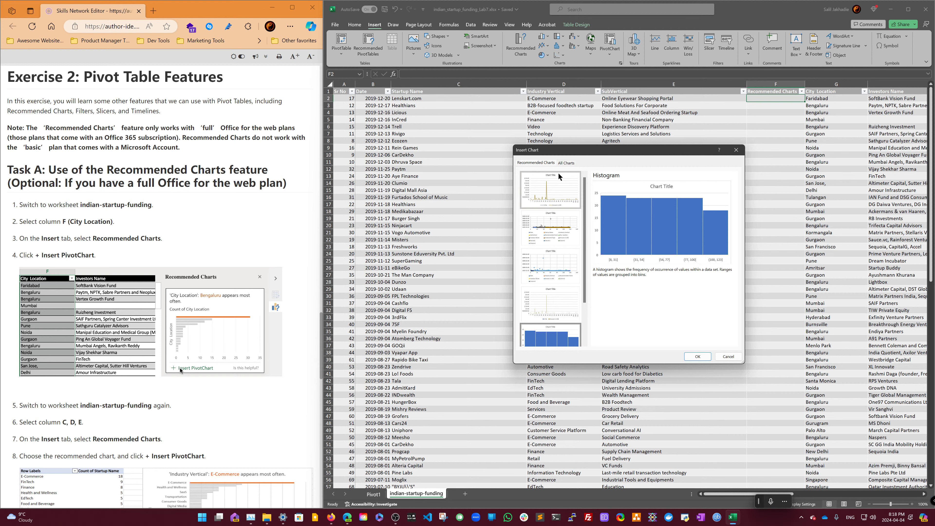
left_click(564, 164)
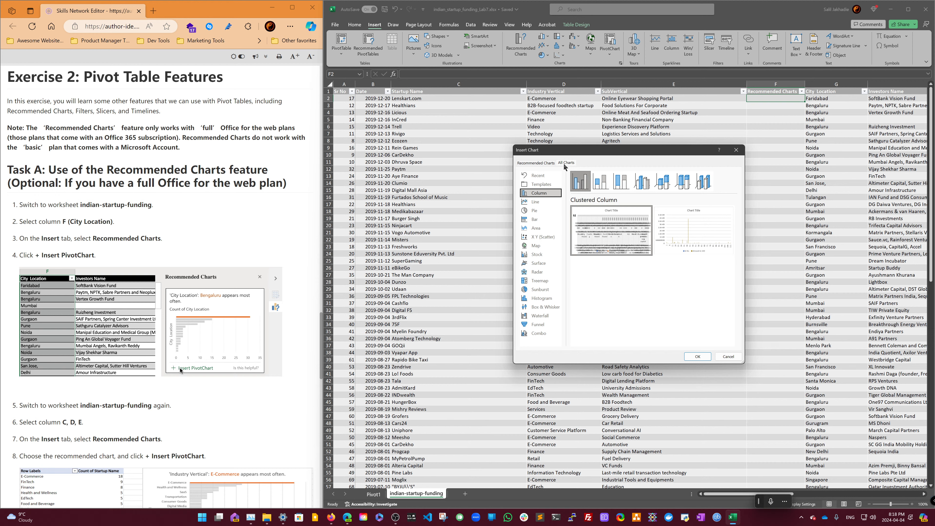
left_click(551, 164)
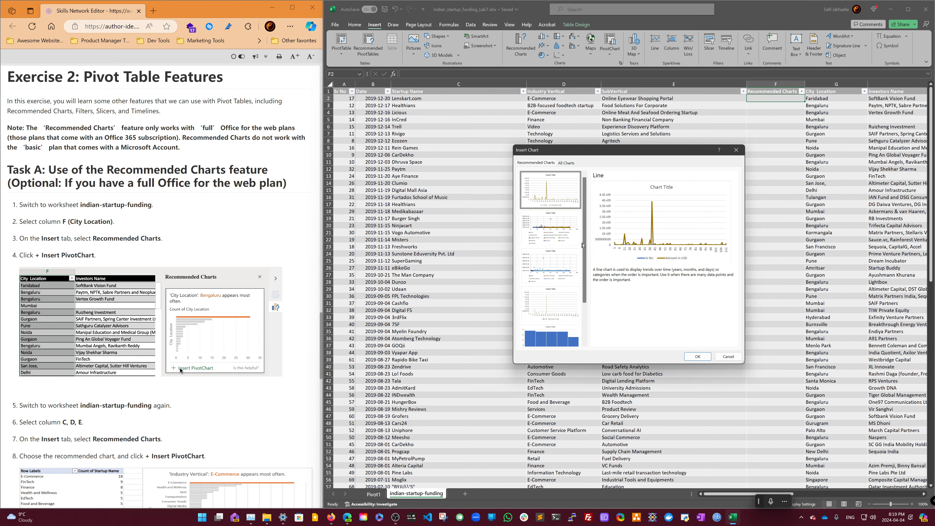
scroll(565, 230, "down", 3)
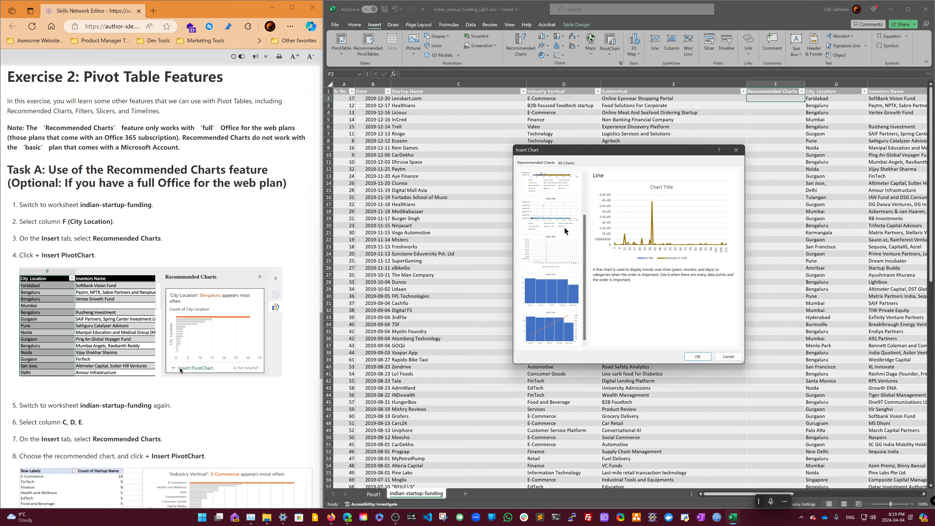
left_click(728, 356)
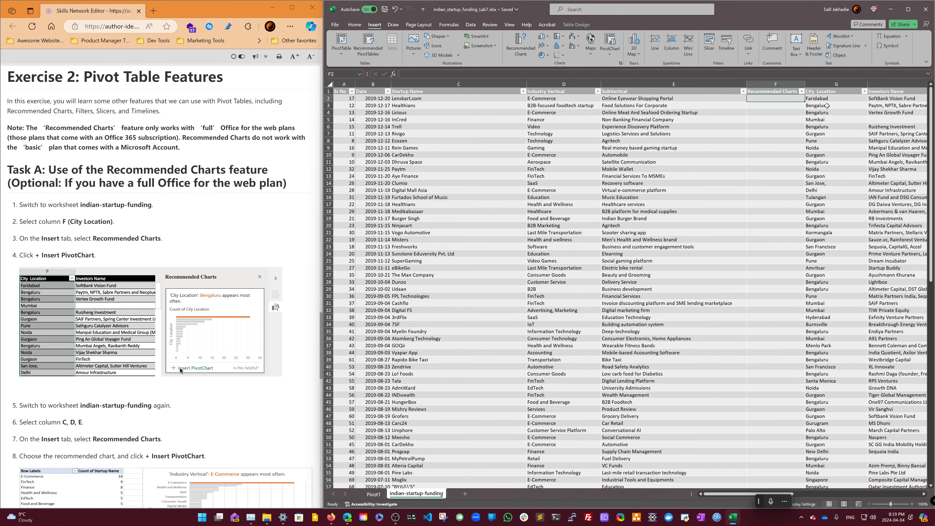
- Select the first City Location cell, open Recommended Charts, and cancel the dialog
left_click(830, 98)
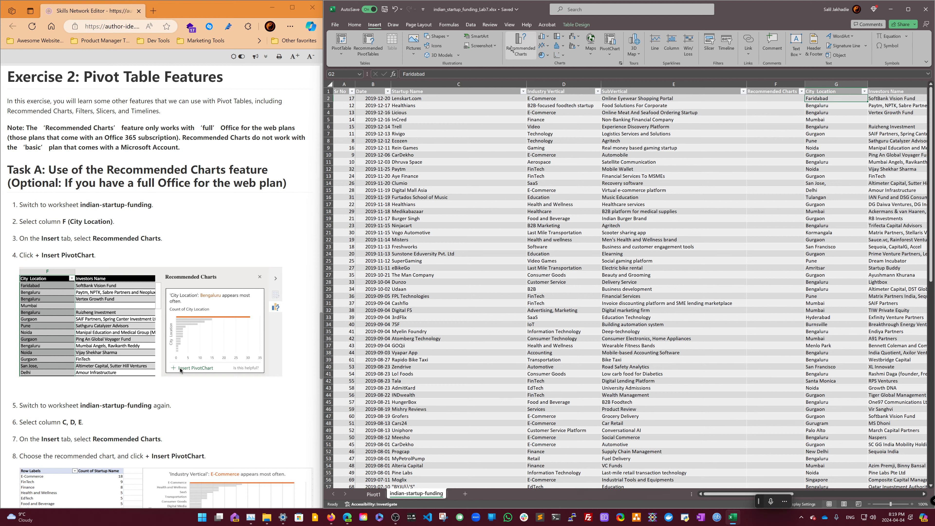
left_click(510, 52)
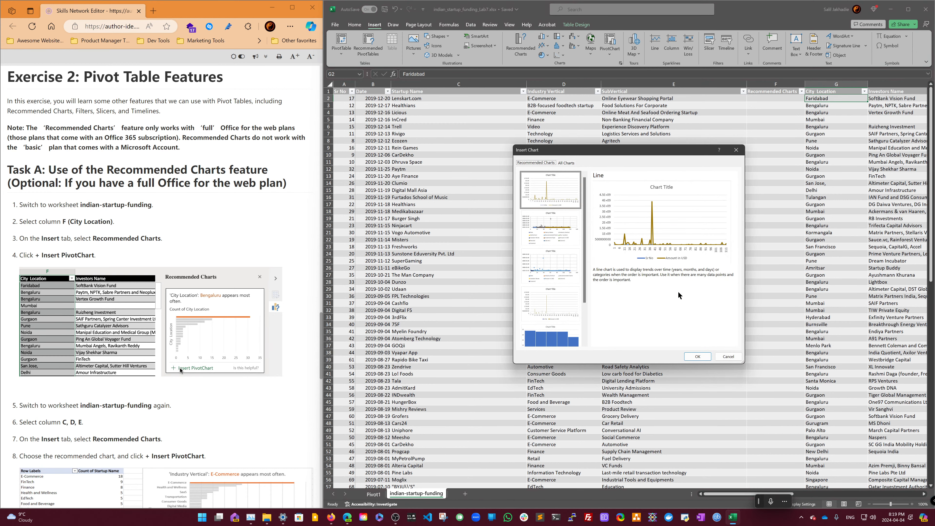
left_click(728, 357)
- Select the whole City Location column, try Recommended Charts, and cancel the dialog
left_click(839, 85)
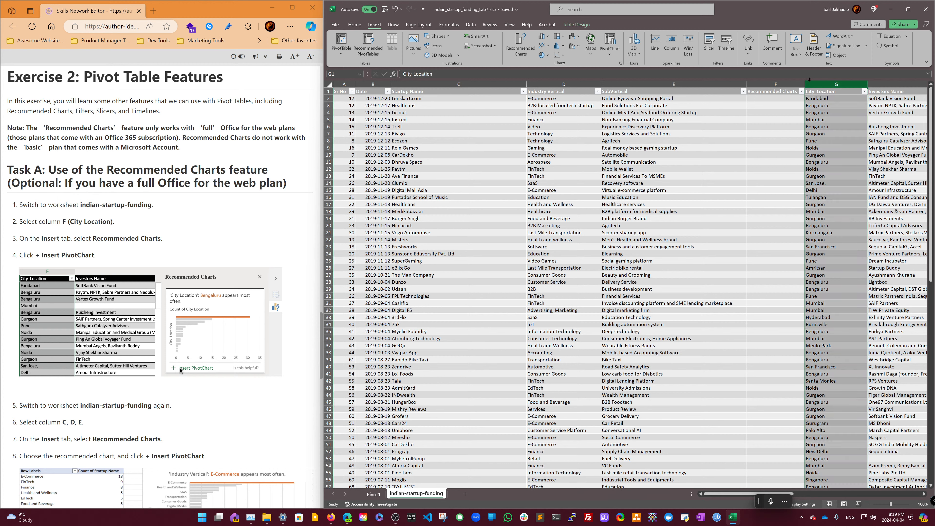
left_click(526, 53)
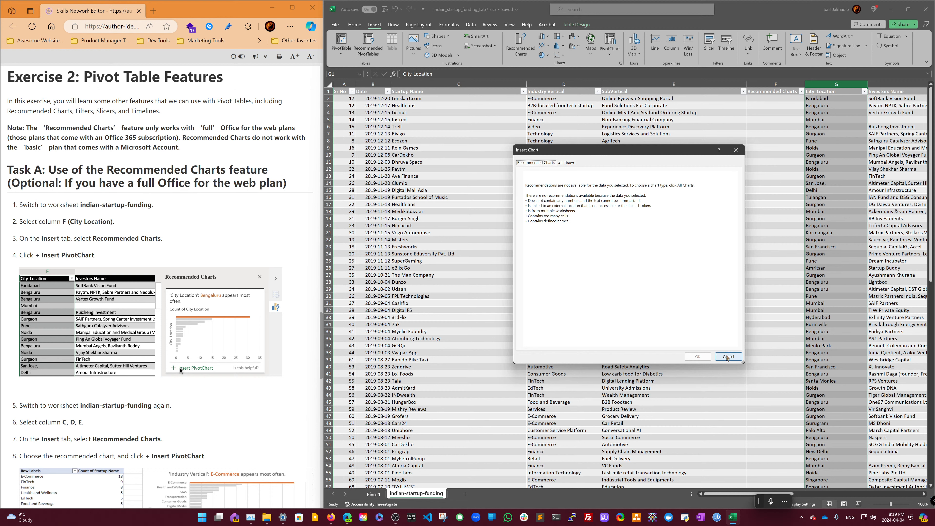
left_click(727, 357)
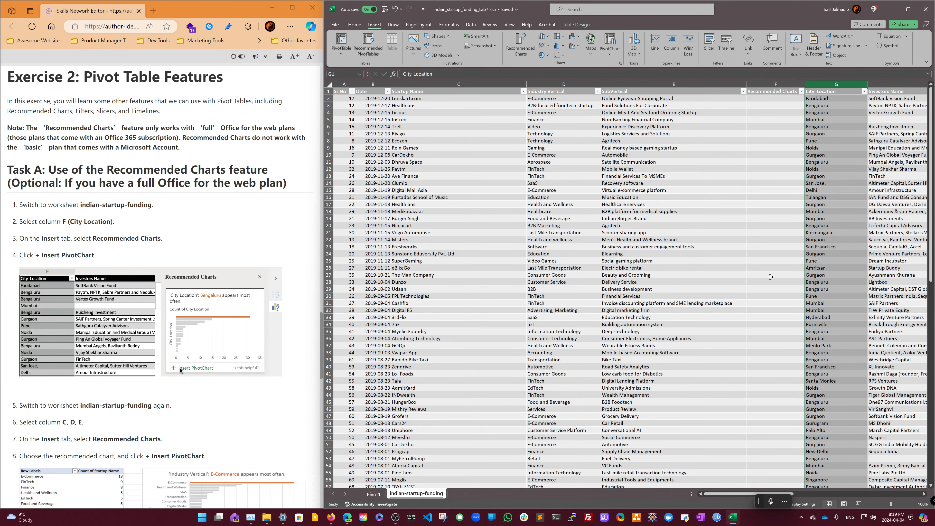
- Reselect the first City Location cell, reopen Recommended Charts, scroll through the suggestions, and cancel
left_click(755, 102)
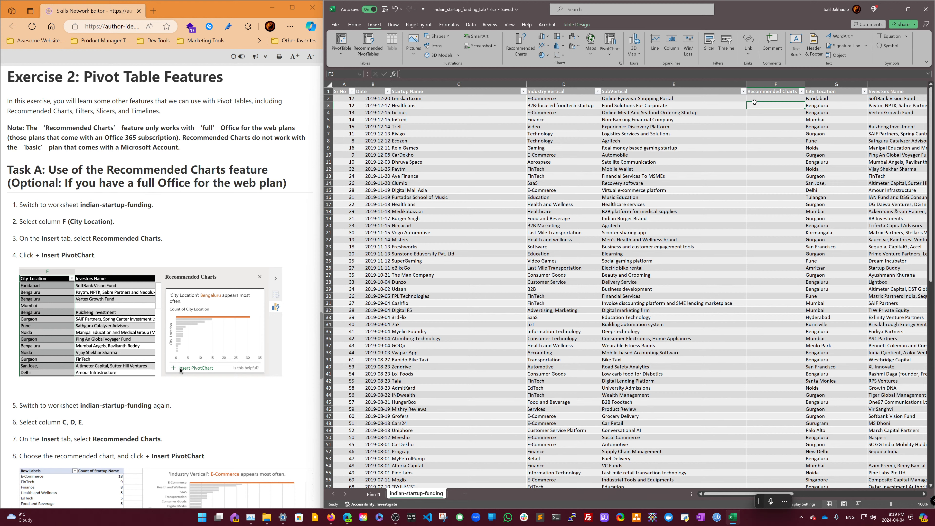
left_click(824, 99)
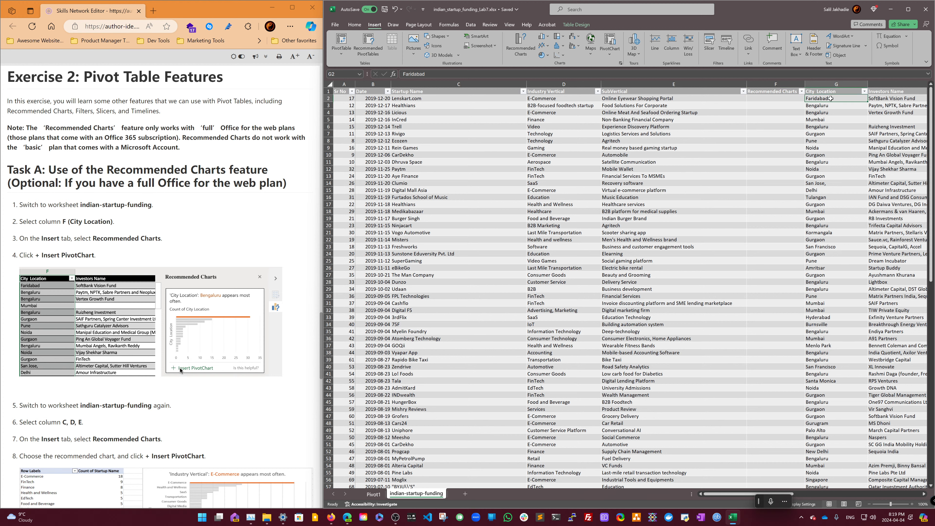
left_click(522, 55)
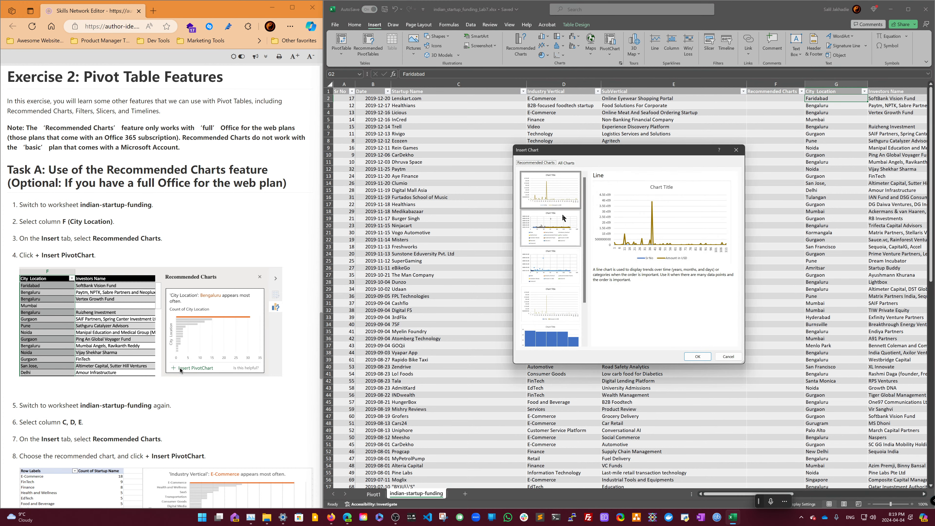
scroll(562, 218, "down", 1)
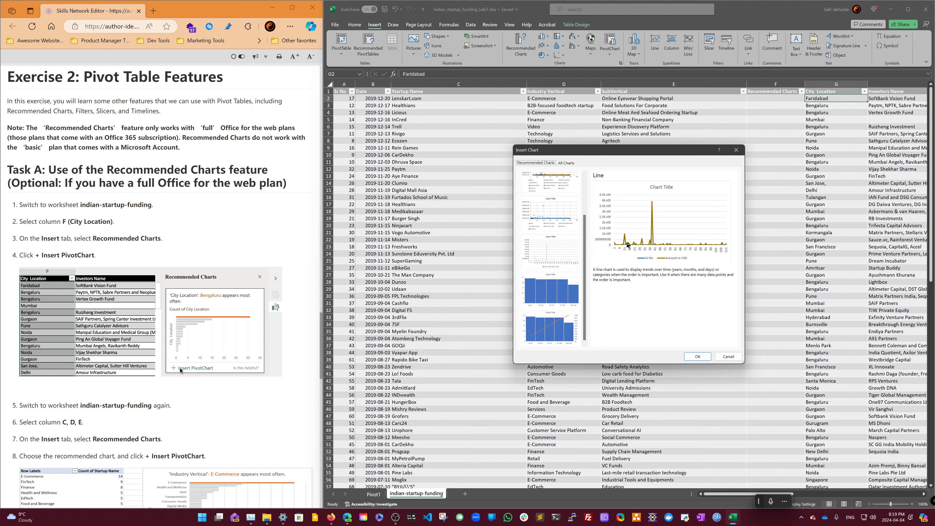
left_click(728, 357)
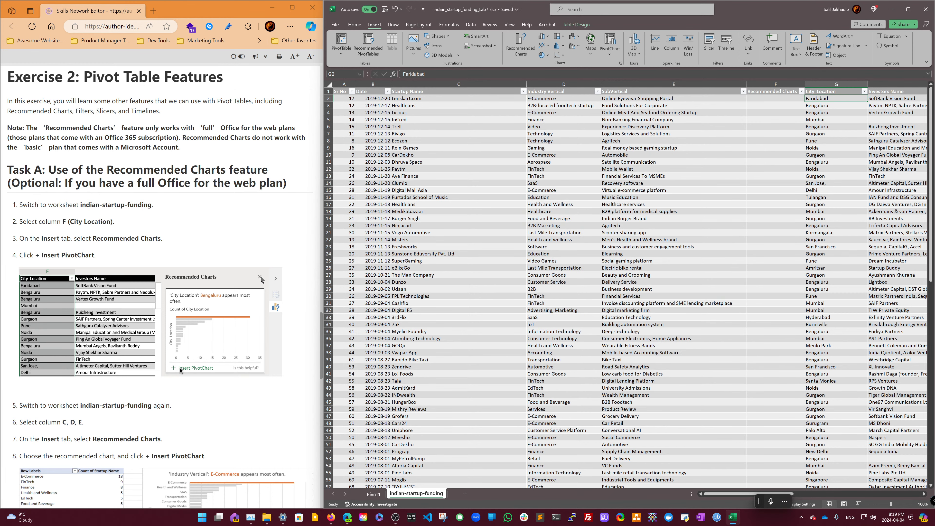
- Select columns C through E, try Recommended Charts, and cancel the dialog
scroll(260, 279, "down", 2)
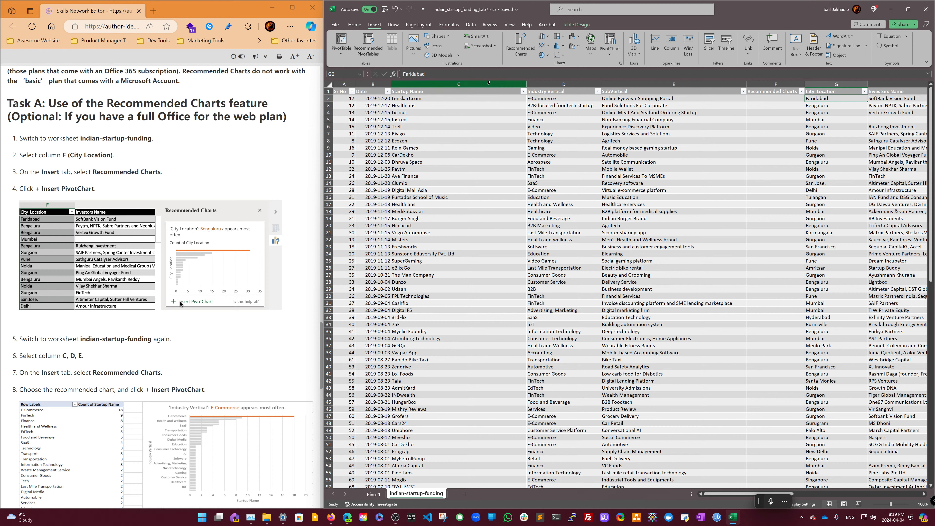
left_click_drag(479, 84, 674, 84)
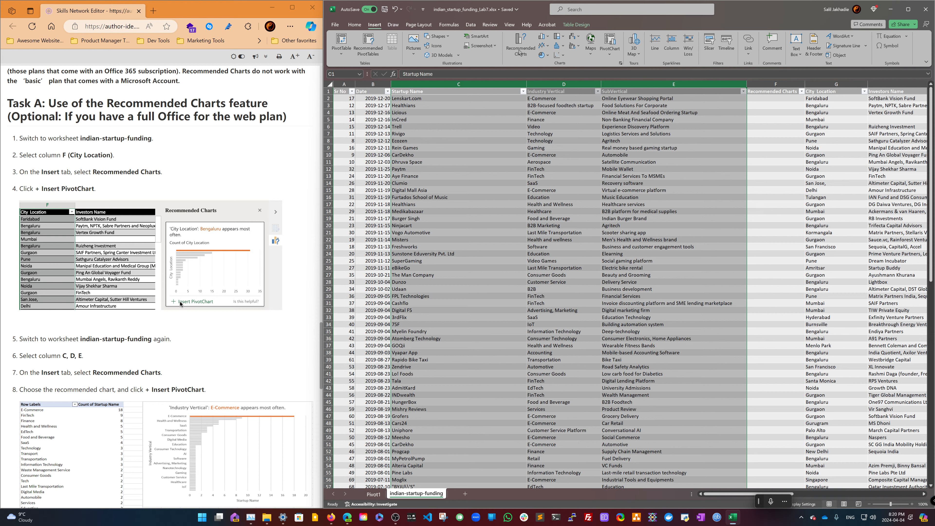
left_click(520, 48)
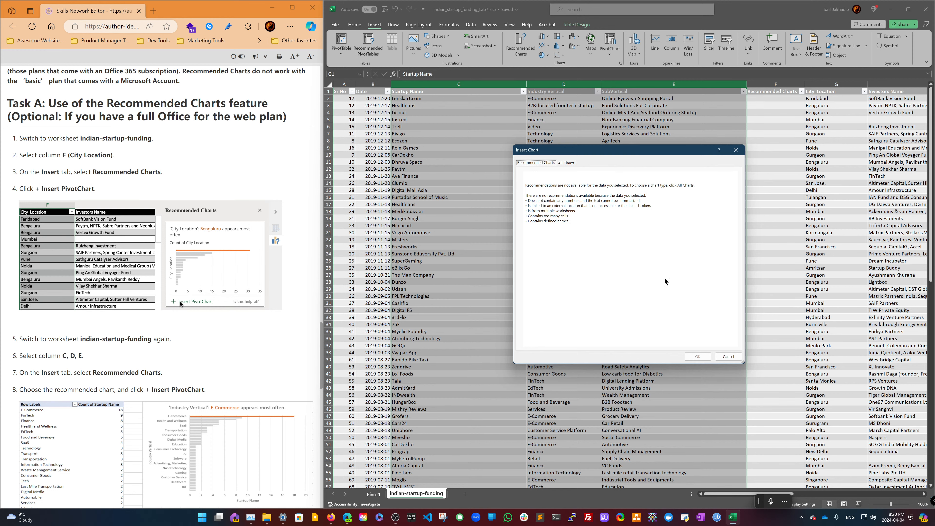
left_click(727, 357)
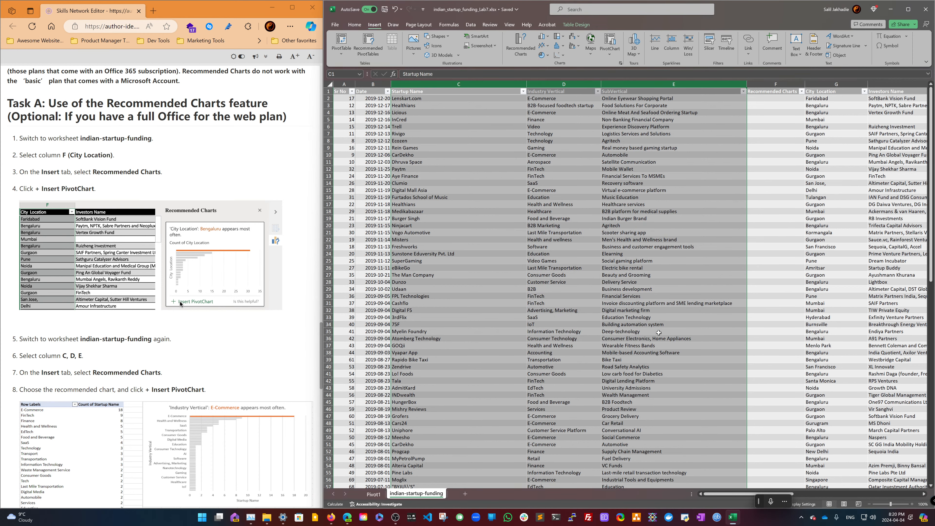
- Select the Startup Name header cell and jump to the last row of that column
left_click(541, 238)
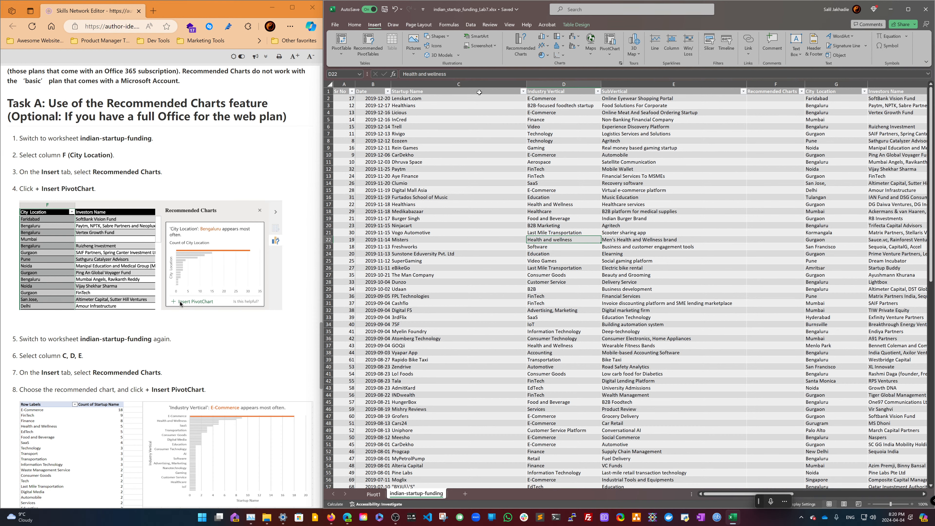
left_click(479, 92)
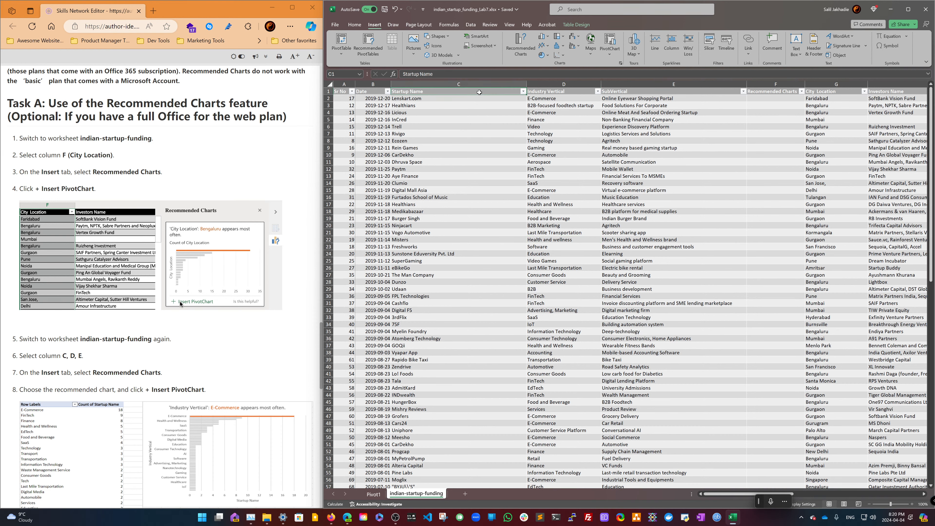
key("ctrl+Down")
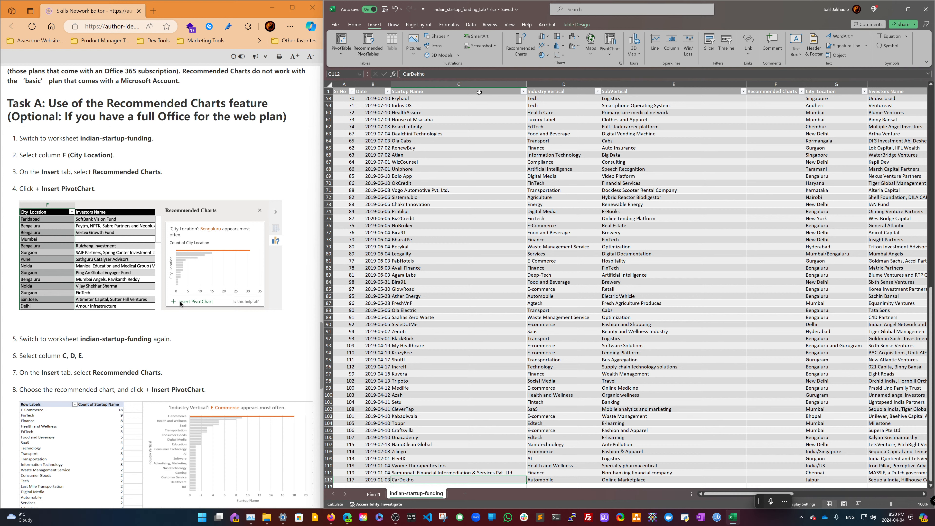
- Select the Startup Name column's data range, extending and shrinking the selection across neighbouring columns
left_click(479, 92)
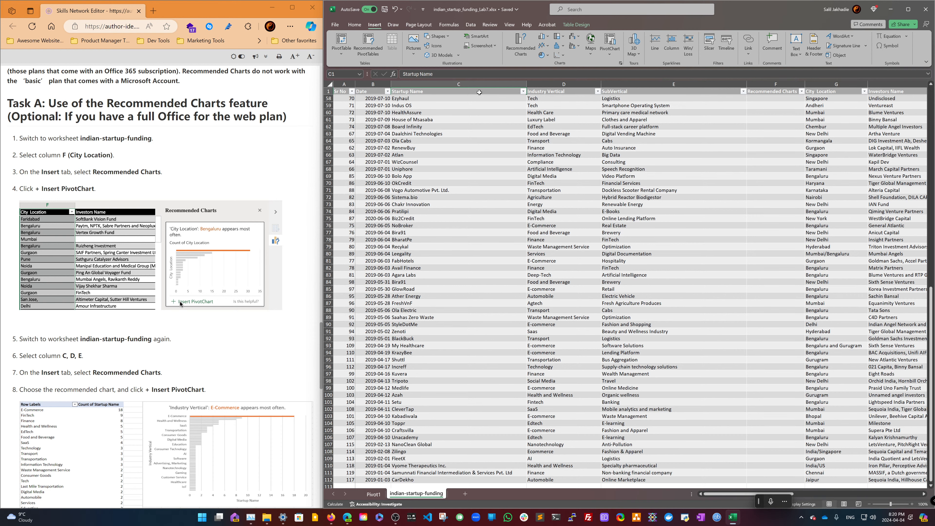
key("ctrl+shift+Down")
key("ctrl+shift+Right")
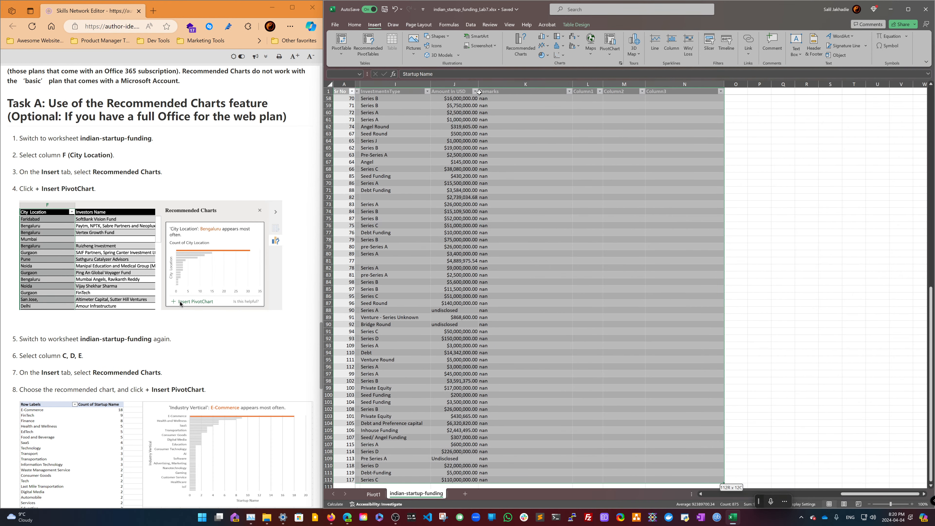
key("shift+Left")
key("shift+Left")
key("shift+Left")
key("shift+Left")
key("shift+Left")
key("shift+Left")
key("shift+Left")
key("shift+Left")
key("shift+Left")
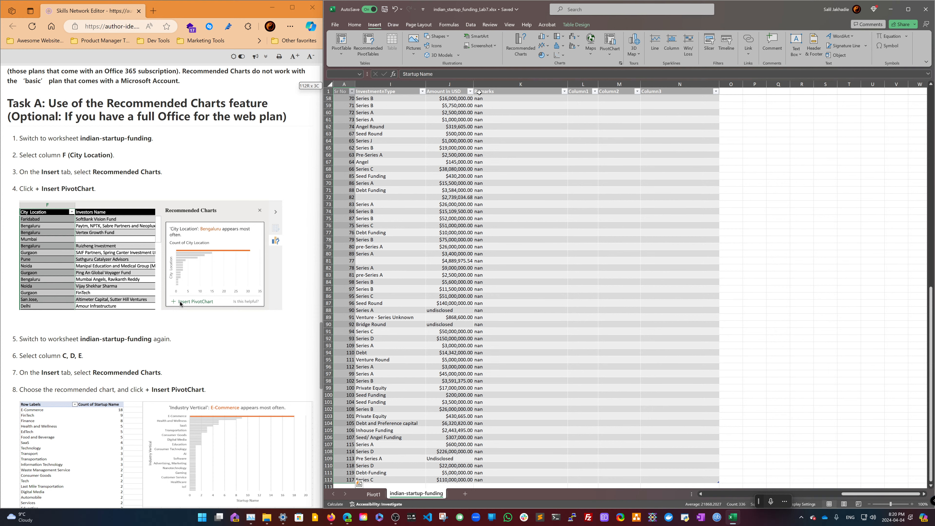
key("Left")
key("Left")
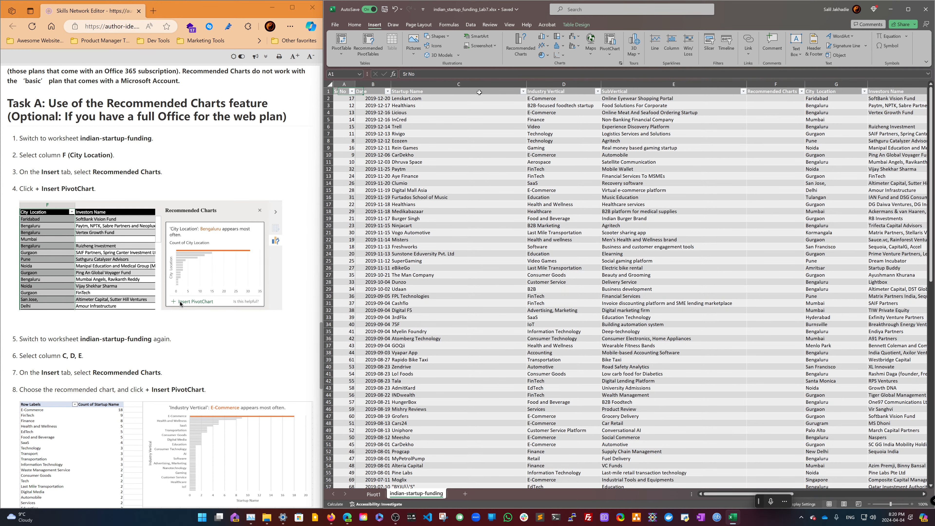
key("Right")
key("Right")
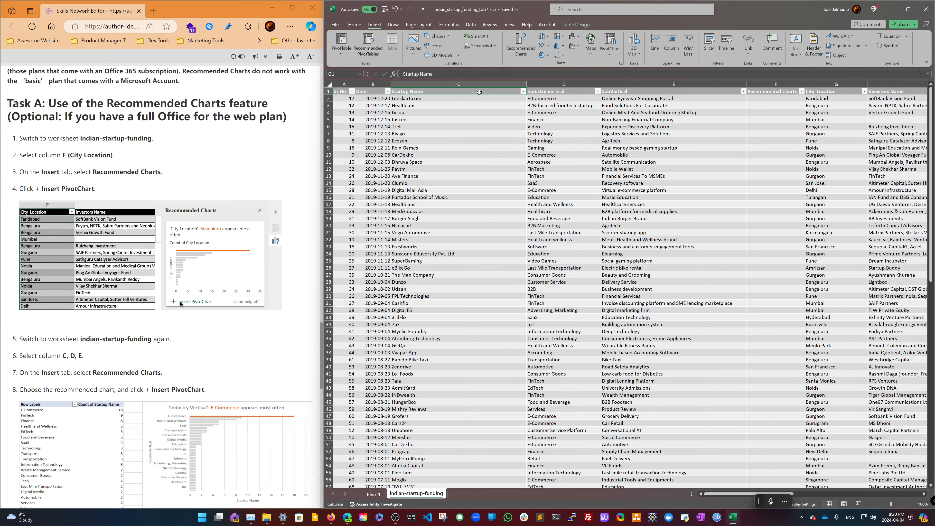
key("ctrl+shift+Down")
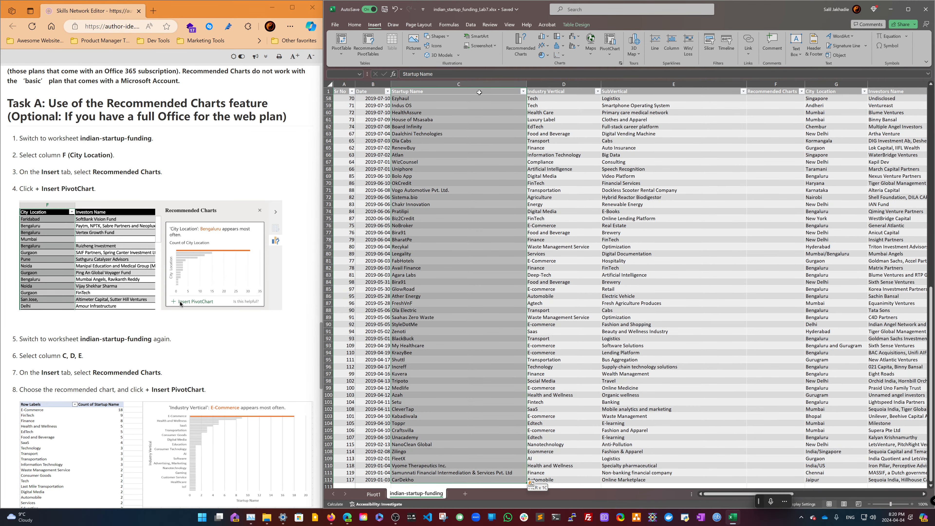
- Jump between the first and last columns of the funding table to review its layout
key("ctrl+Right")
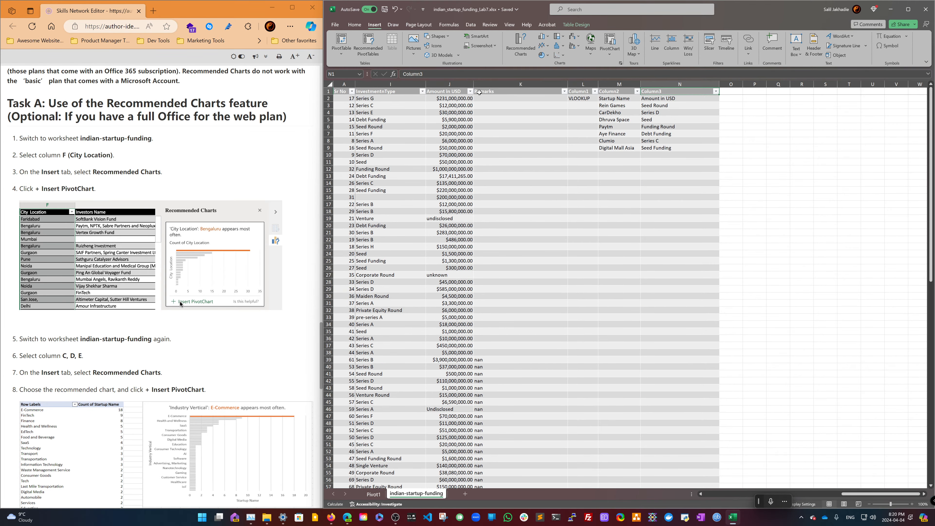
key("Left")
key("Left")
key("ctrl+Left")
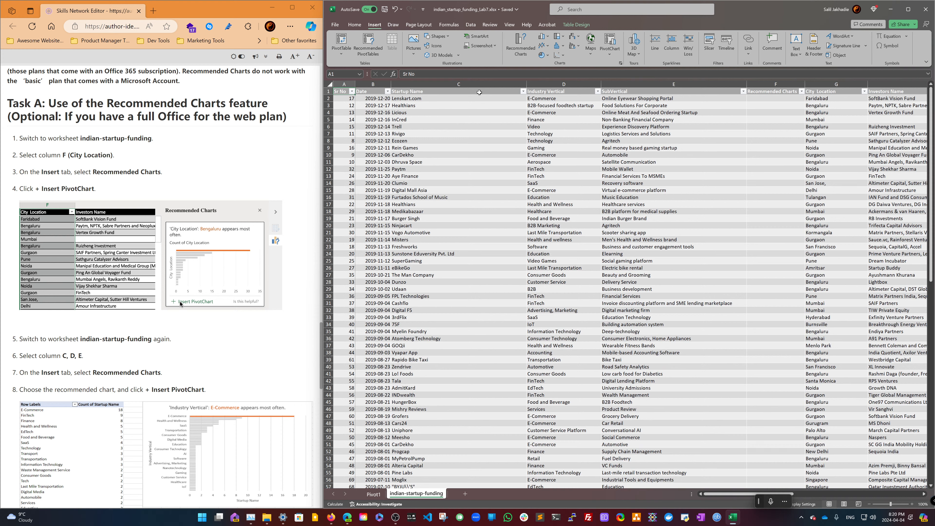
key("Right")
key("Right")
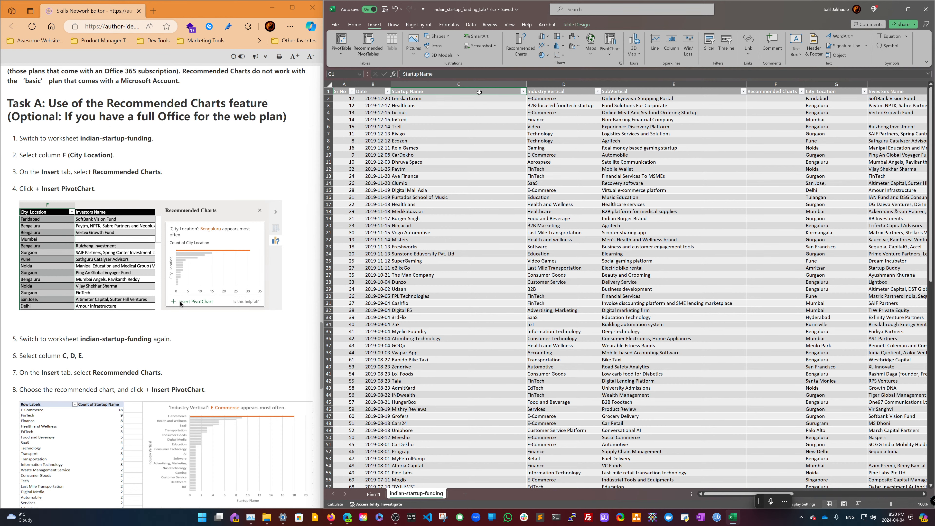
key("ctrl+Right")
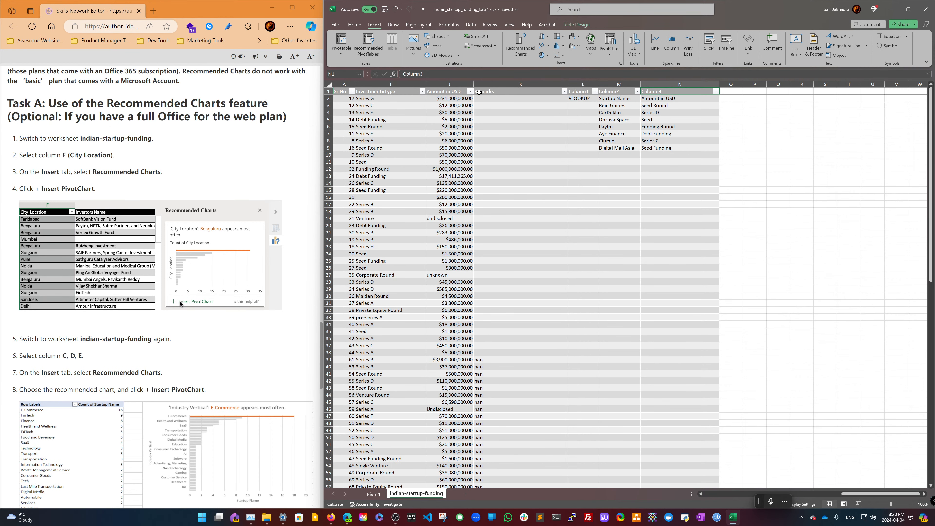
key("ctrl+Left")
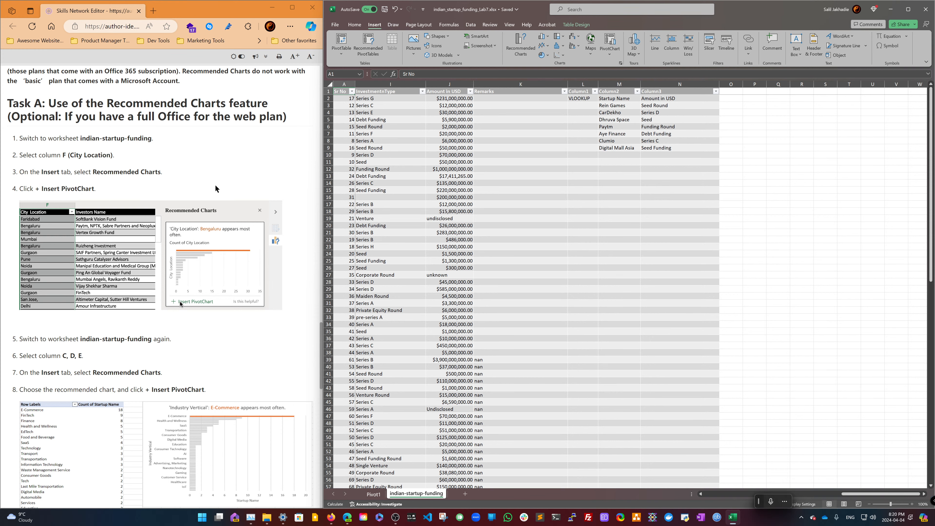
- Scroll to the end of the lab instructions and minimize the instructions browser window
scroll(214, 184, "down", 5)
scroll(215, 185, "down", 5)
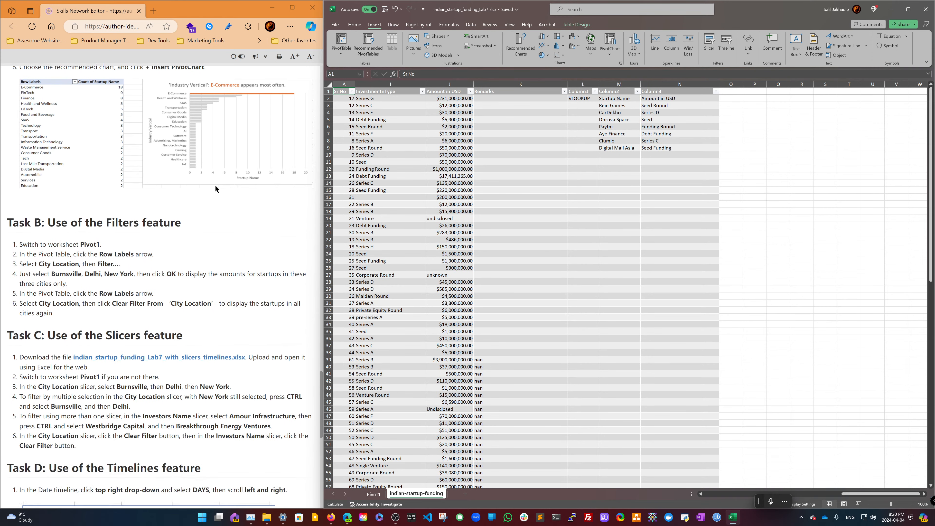
scroll(215, 185, "down", 5)
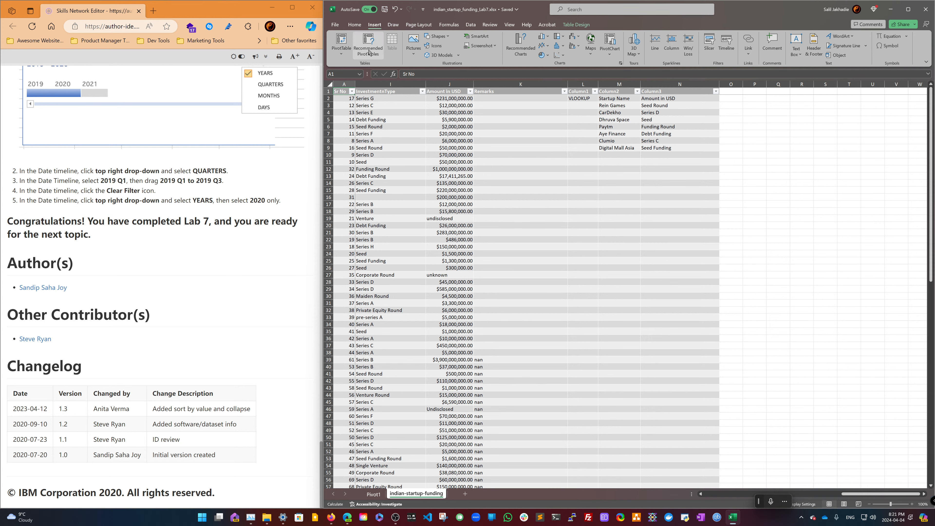
double_click(247, 11)
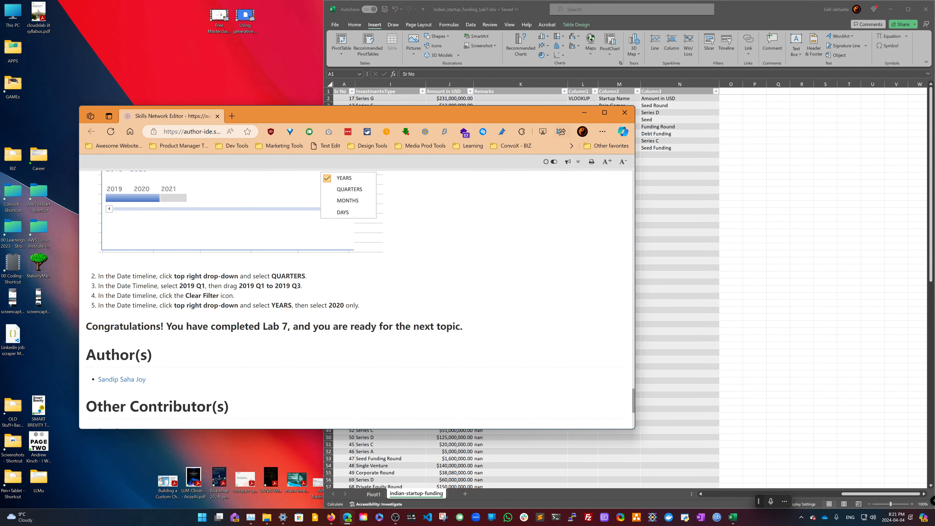
left_click(584, 112)
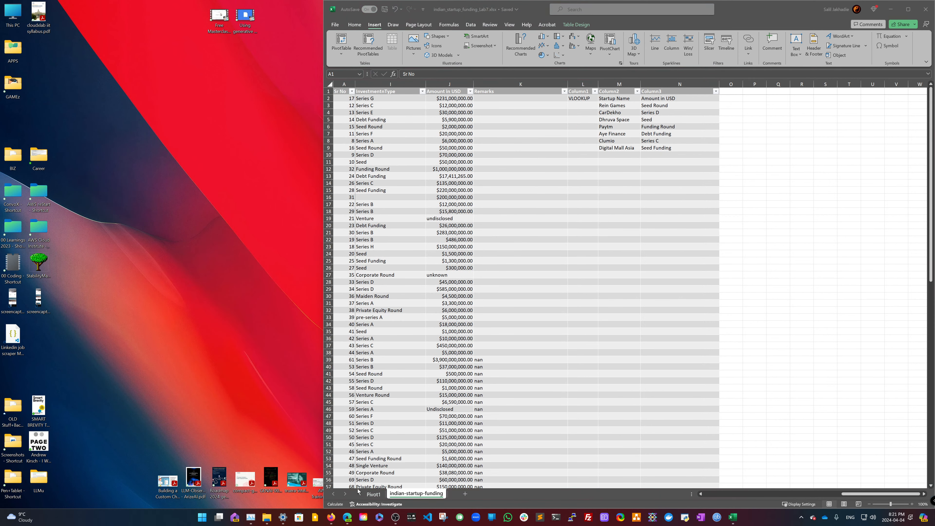
- Switch to the Coursera course tab and move on from Hands-on Lab 7 to the Summary and Highlights item
mouse_move(350, 519)
left_click(336, 484)
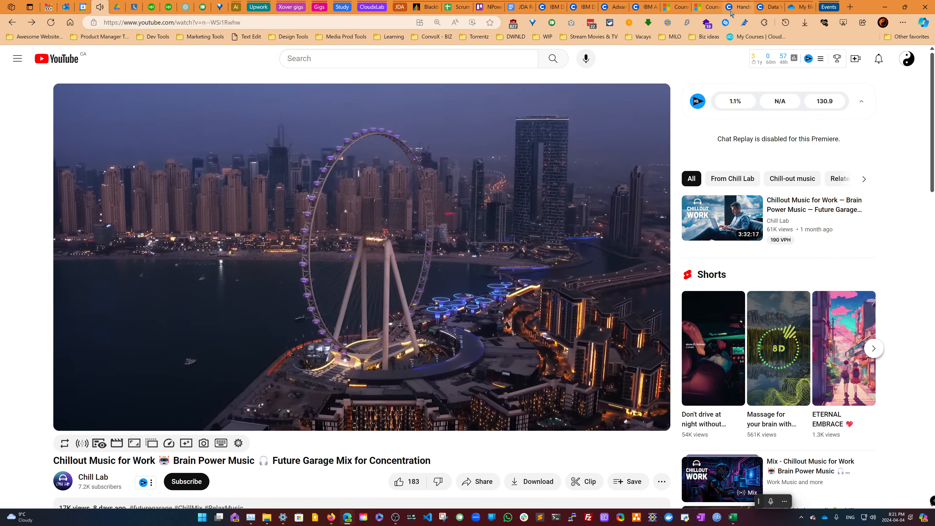
left_click(739, 8)
left_click(622, 404)
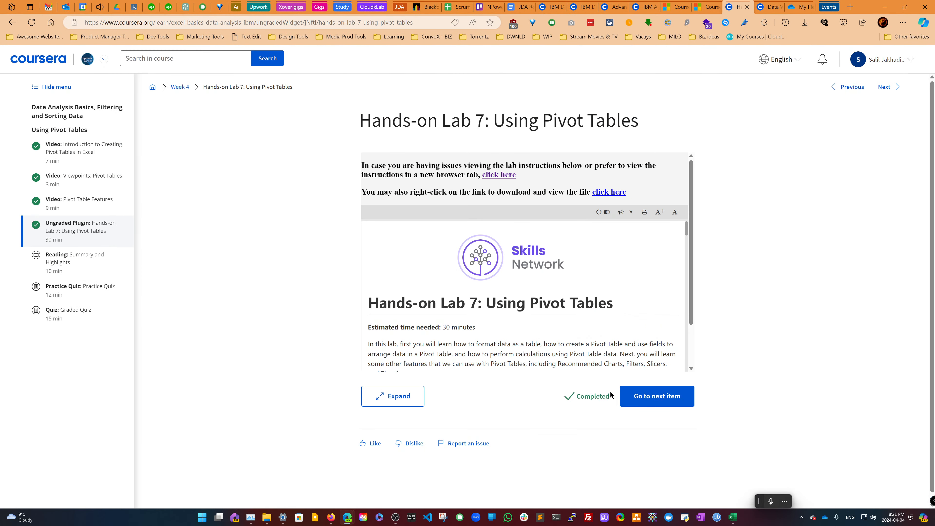
left_click(641, 398)
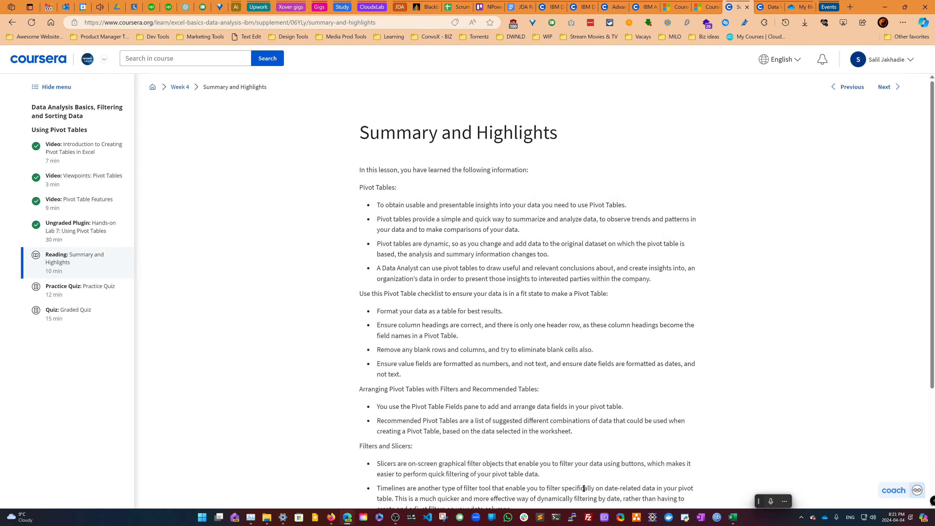
- Switch to the Excel workbook and close it
left_click(733, 518)
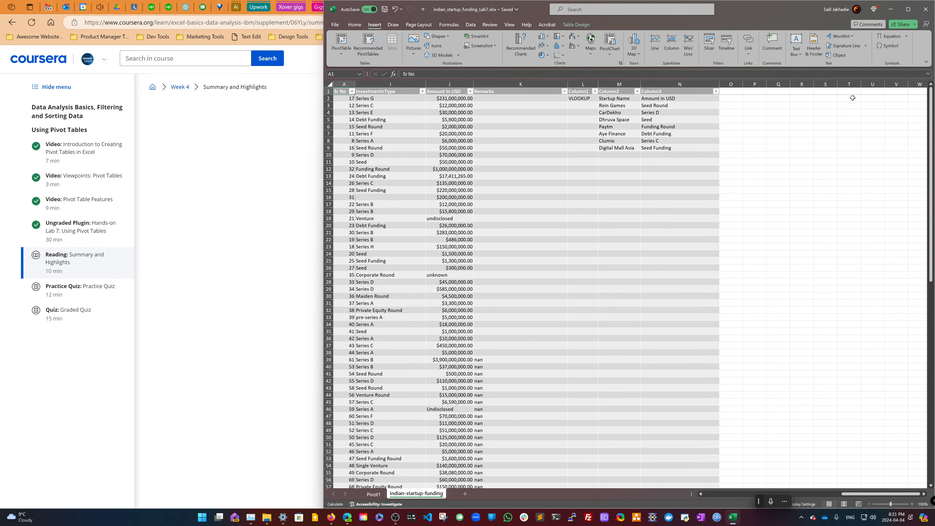
left_click(922, 14)
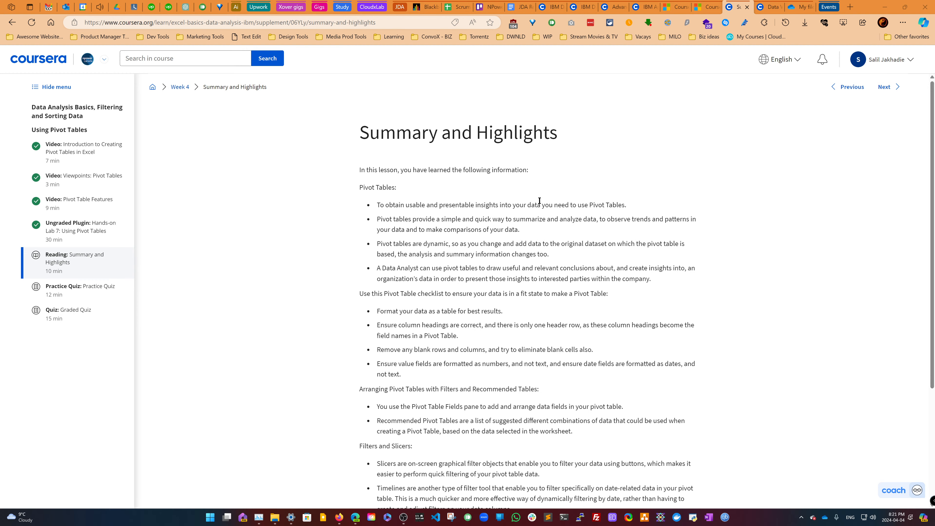
- Advance from the summary reading to the next item and start the Practice Quiz
scroll(540, 200, "down", 5)
left_click(429, 416)
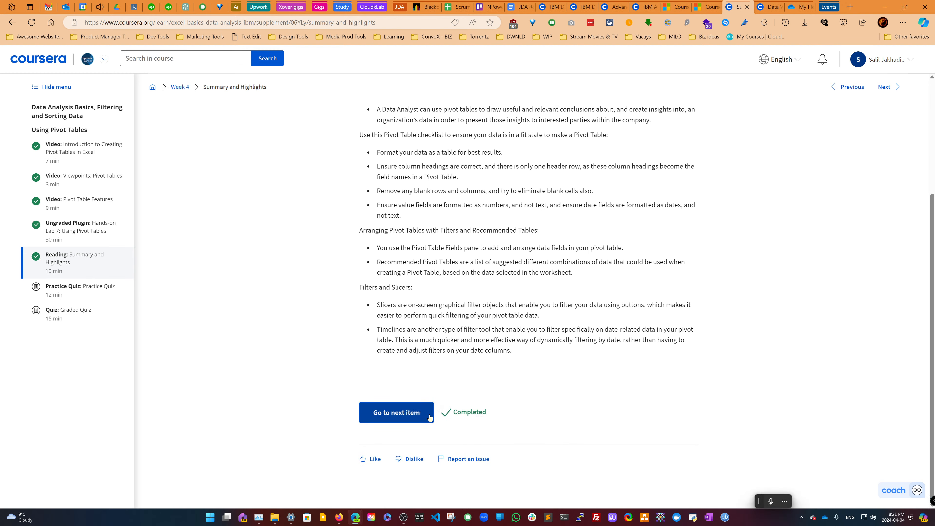
left_click(419, 418)
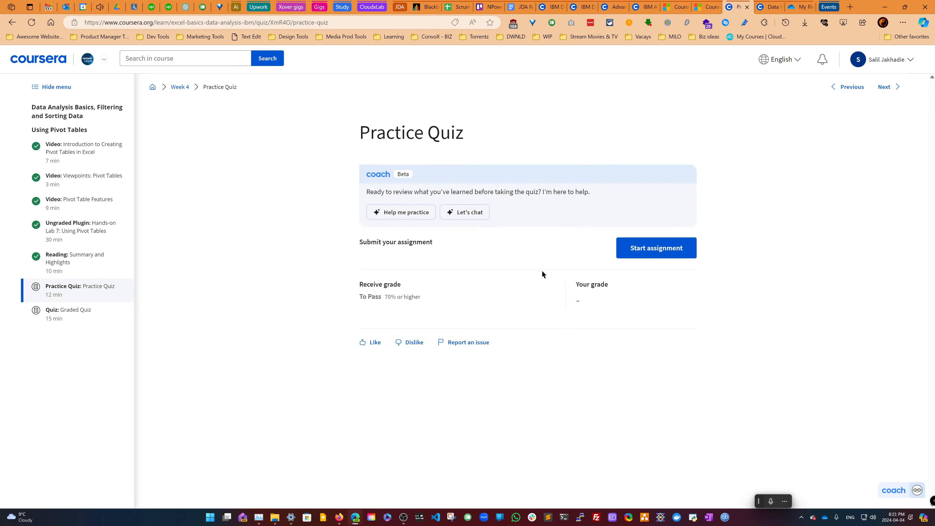
left_click(640, 253)
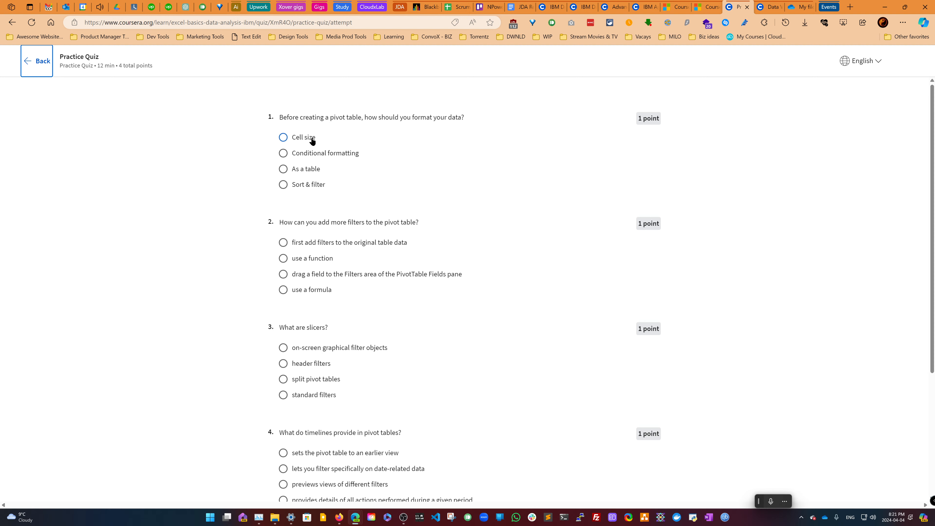
- Answer the first two quiz questions with "As a table" and "drag a field to the Filters area of the PivotTable Fields pane"
left_click(313, 169)
left_click(333, 277)
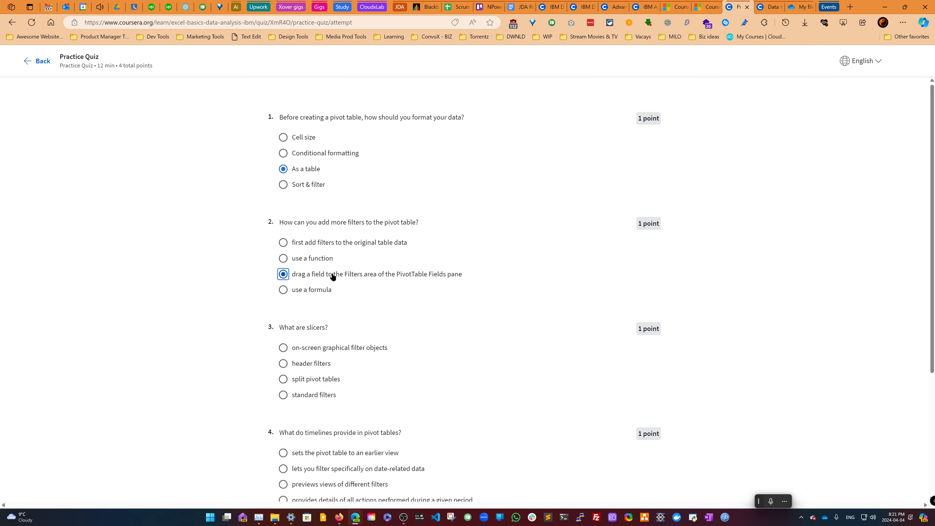
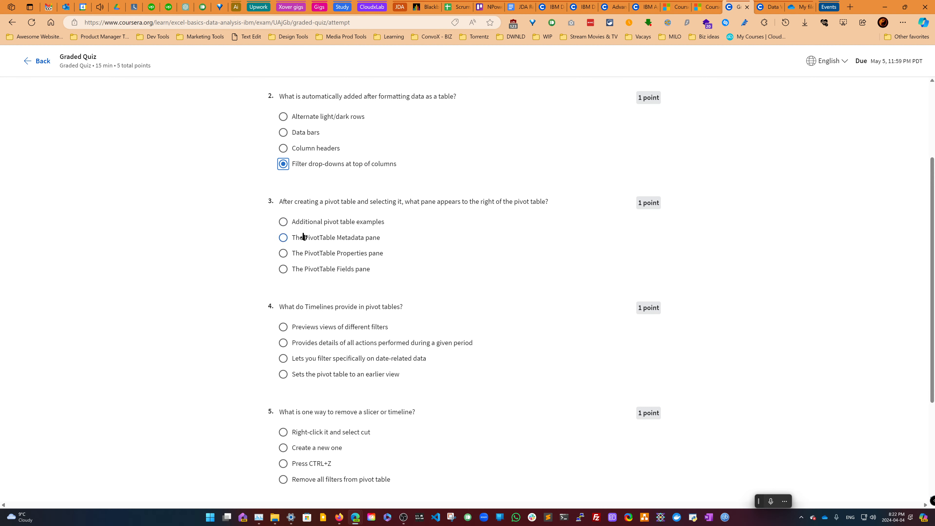
- Answer quiz question 3 with "The PivotTable Fields pane" and question 4 with "Lets you filter specifically on date-related data"
left_click(313, 268)
scroll(315, 243, "down", 4)
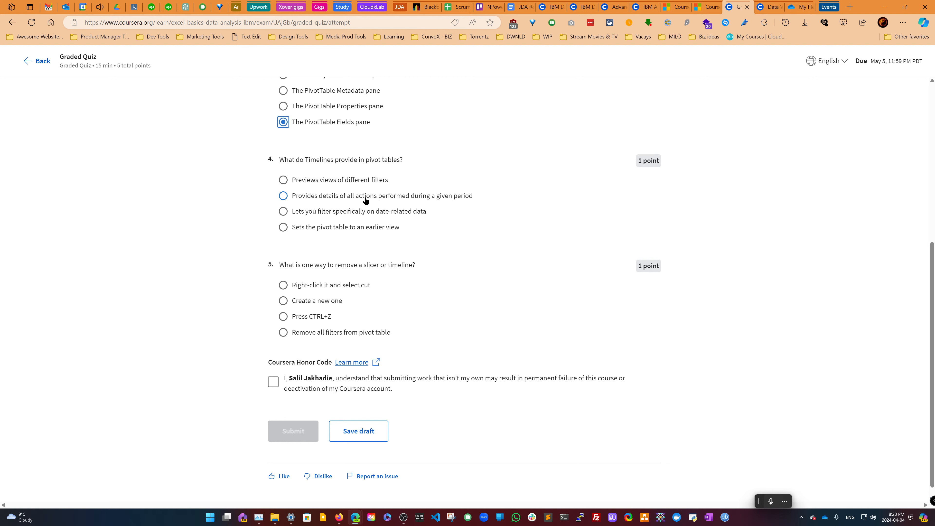
left_click(356, 212)
scroll(343, 221, "down", 1)
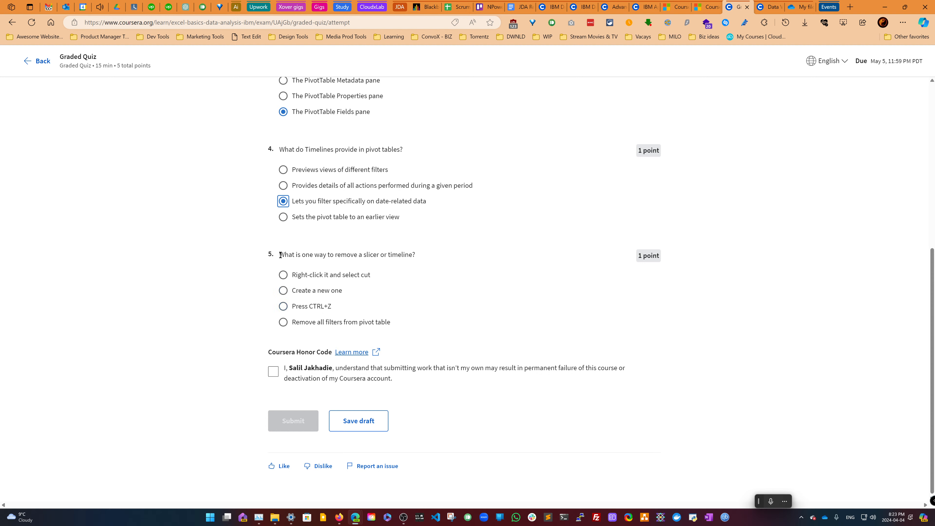
- Answer quiz question 5 with "Right-click it and select cut", checking the question with Copilot first
left_click_drag(279, 255, 397, 323)
left_click(418, 278)
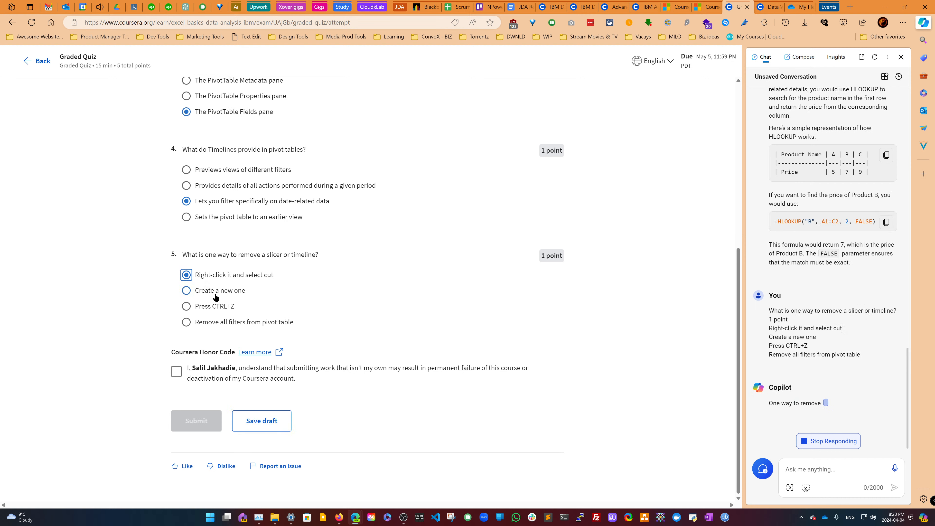
left_click(222, 306)
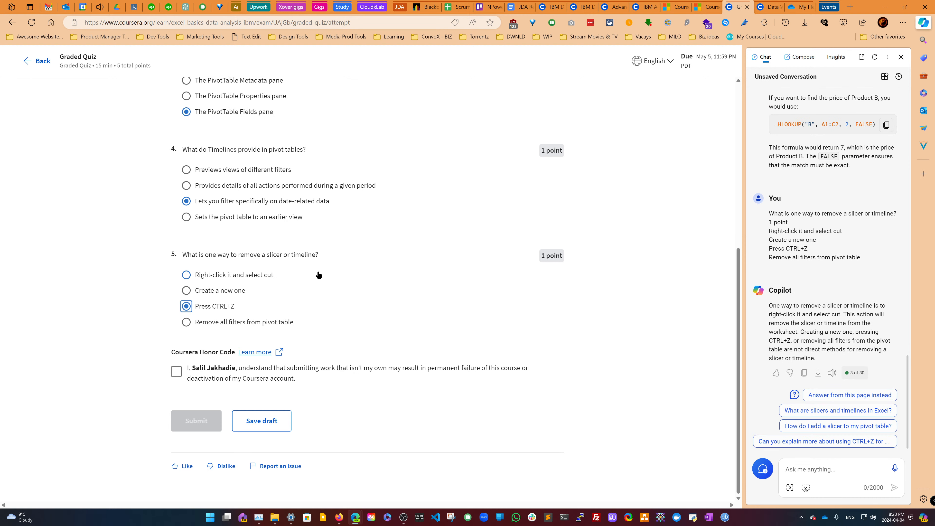
left_click(318, 275)
triple_click(317, 269)
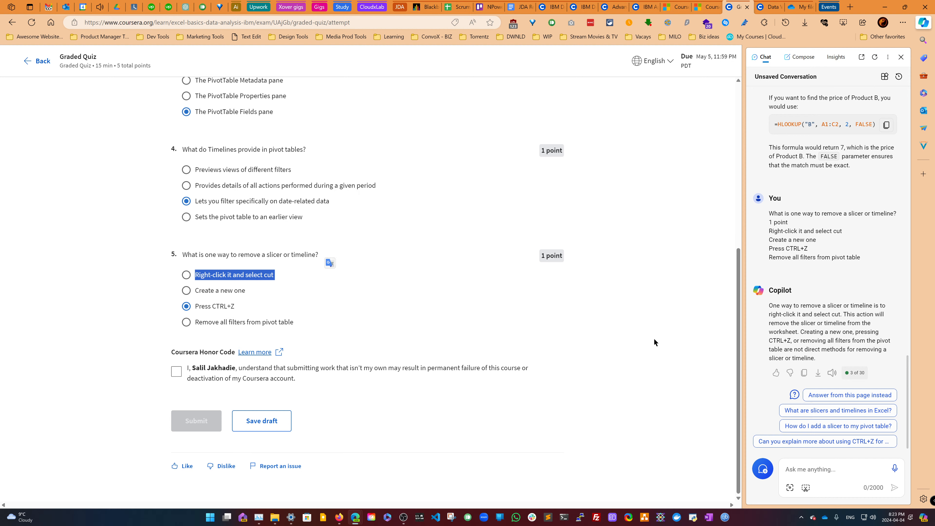
left_click(267, 276)
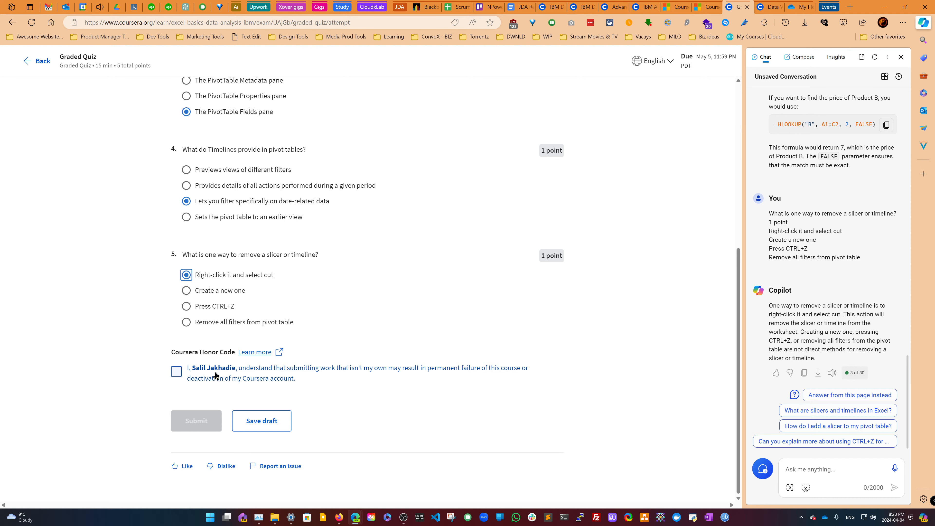
- Accept the Coursera honor code and submit the quiz
left_click(179, 372)
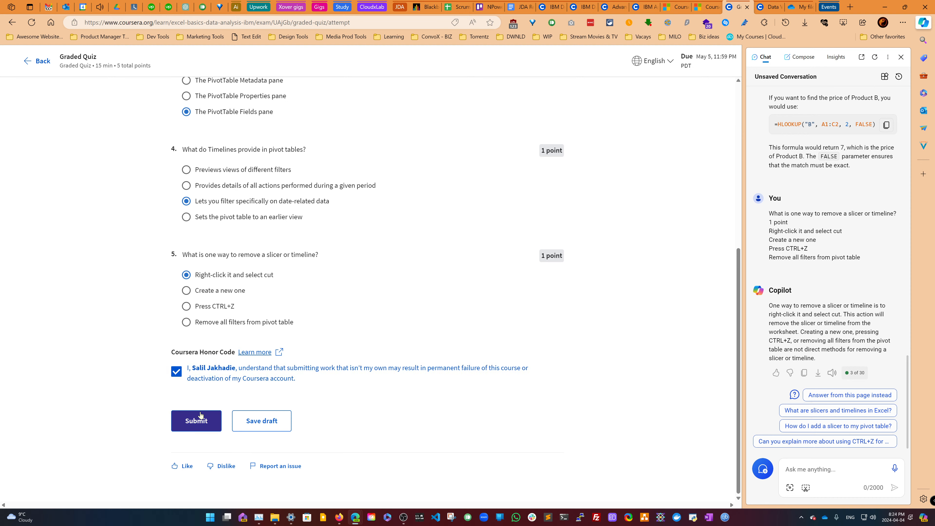
left_click(195, 421)
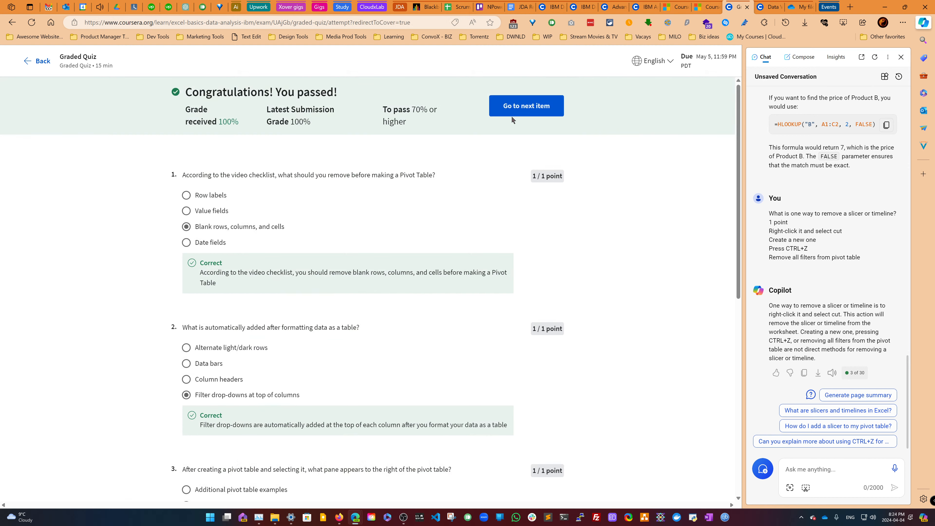
- Go to the next course item, closing the Copilot pane and the topic survey dialog
left_click(513, 111)
left_click(901, 57)
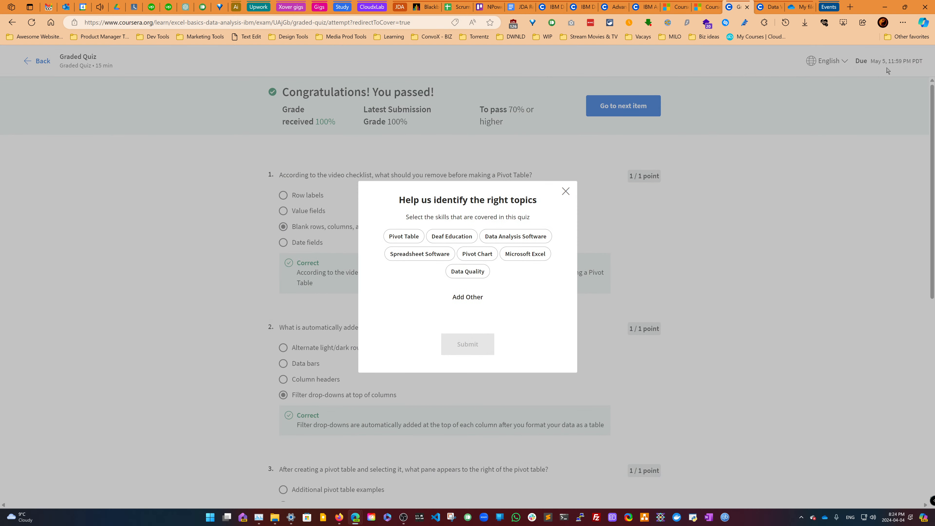
left_click(565, 191)
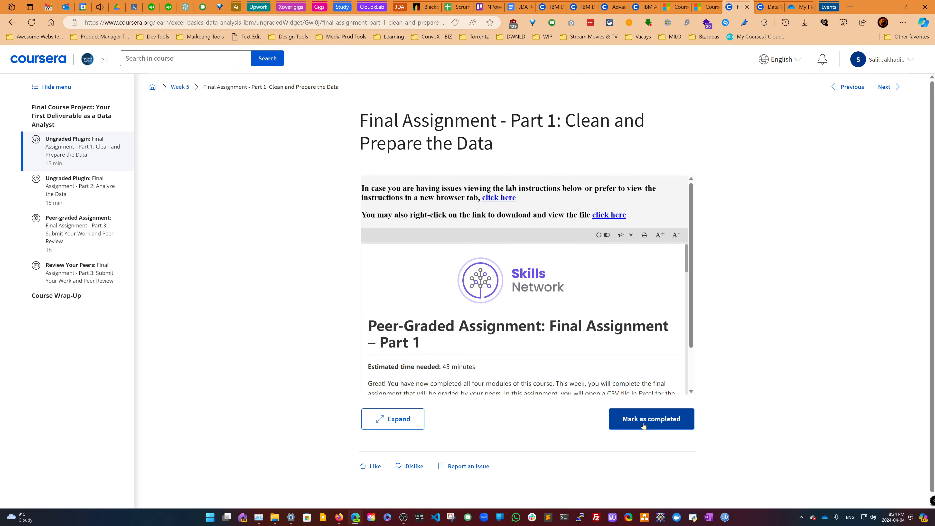
- Read through the Final Assignment - Part 1 instructions and task list
scroll(633, 376, "down", 3)
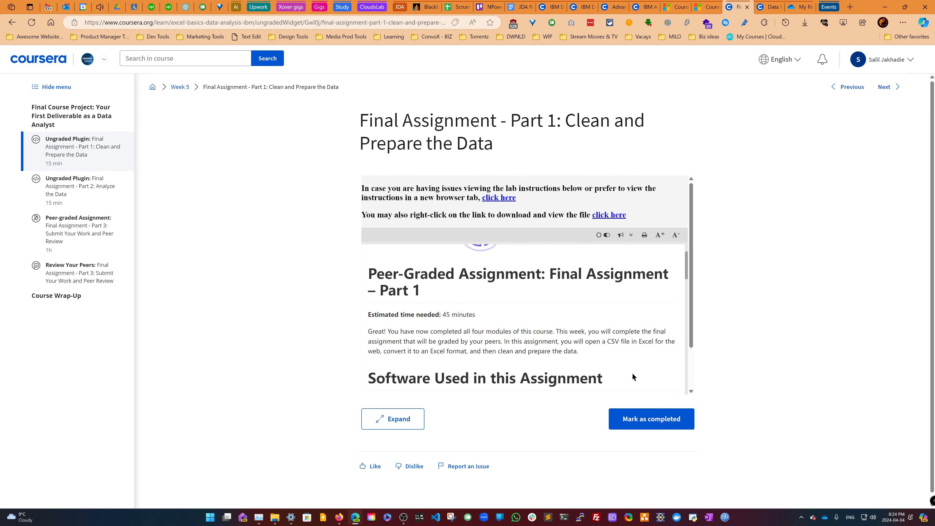
scroll(633, 377, "down", 5)
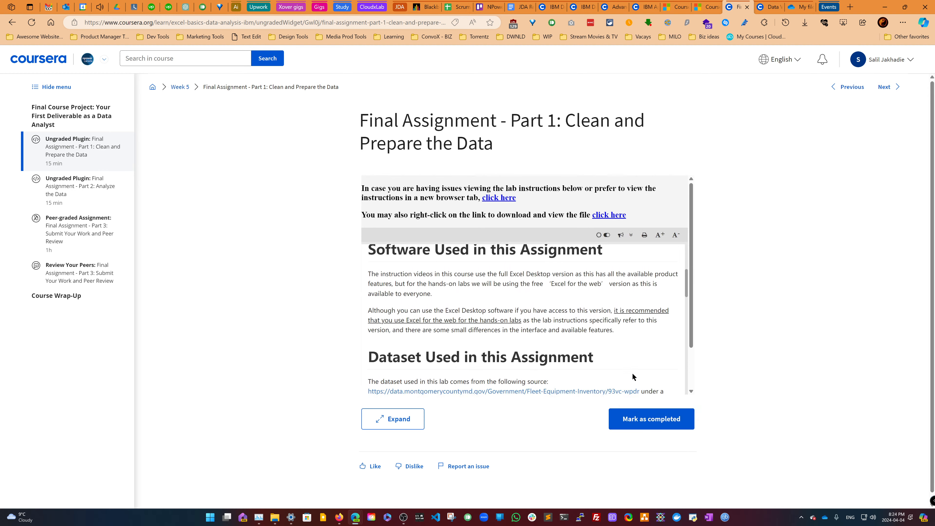
scroll(633, 377, "down", 3)
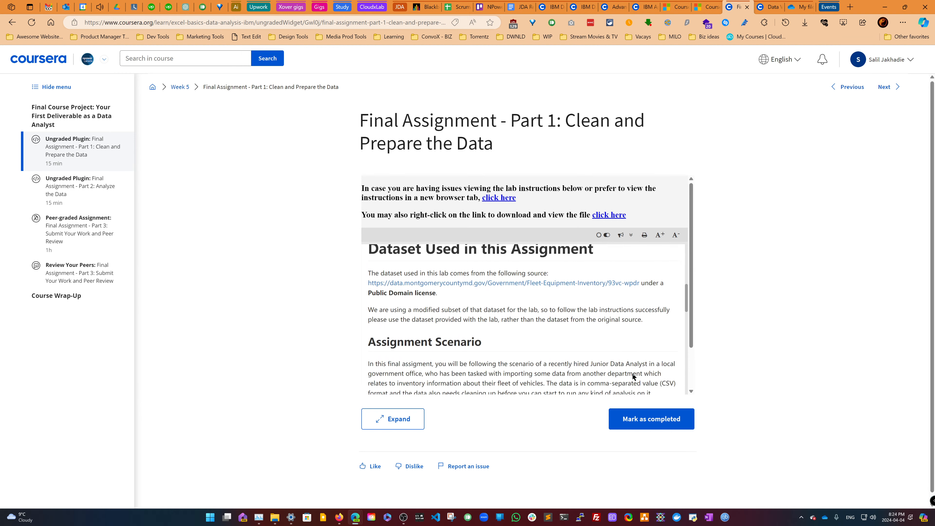
scroll(634, 377, "down", 3)
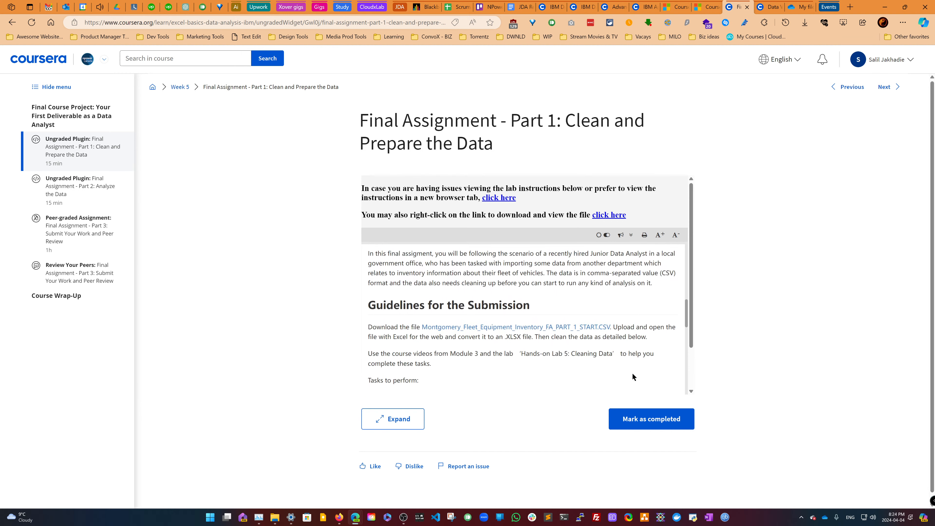
scroll(634, 377, "down", 1)
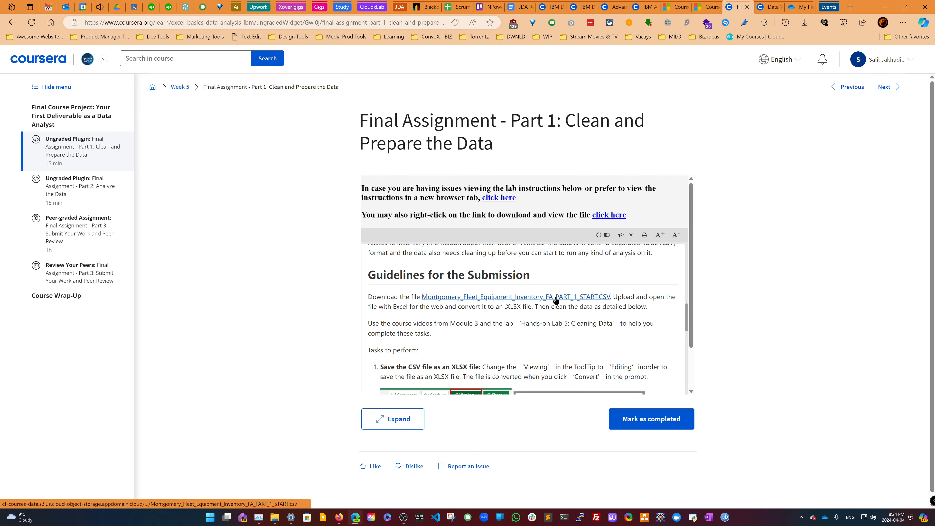
scroll(556, 300, "down", 2)
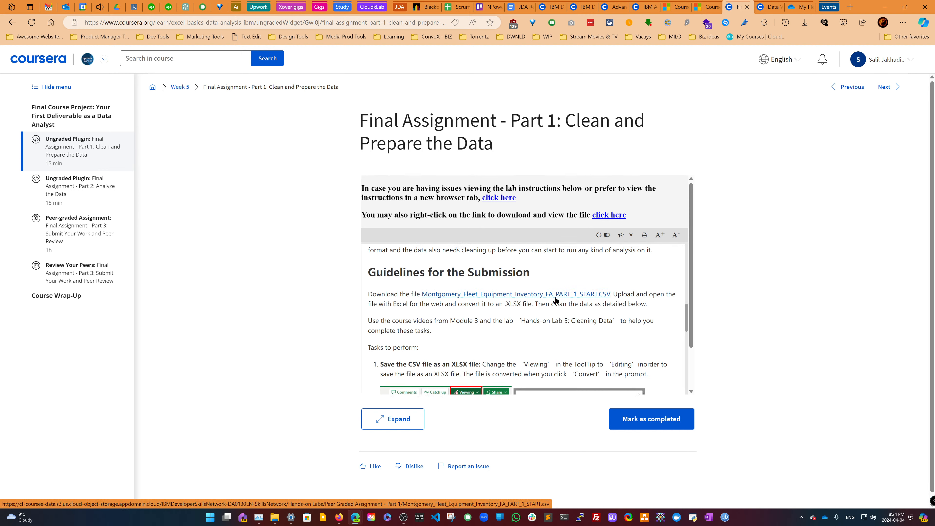
scroll(556, 300, "down", 1)
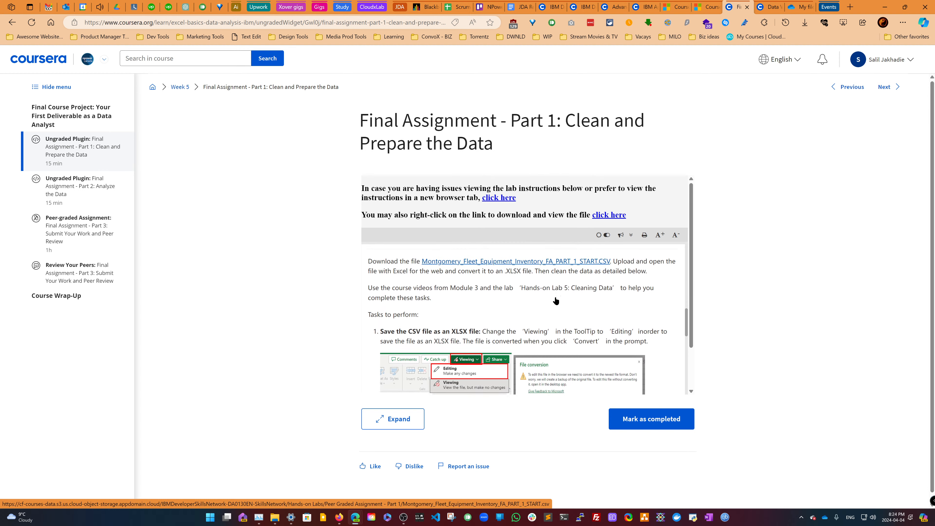
scroll(556, 300, "down", 1)
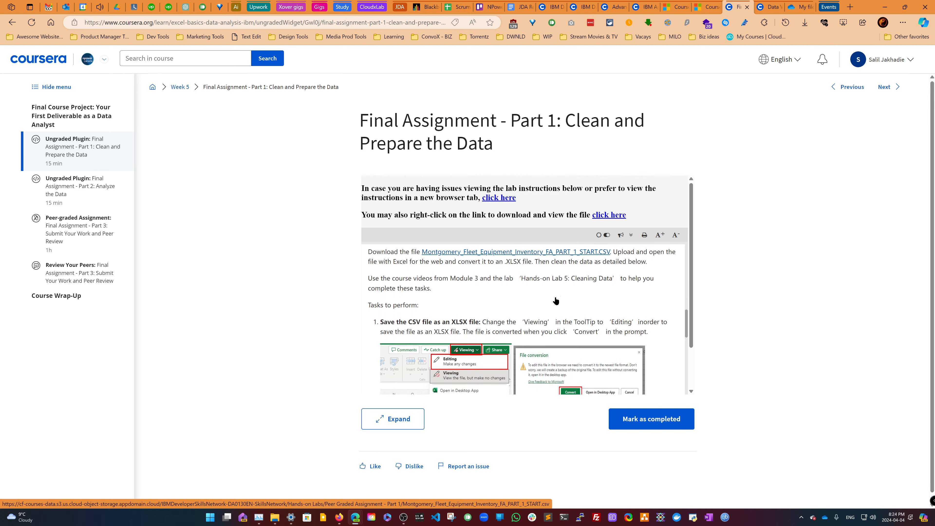
scroll(556, 300, "down", 1)
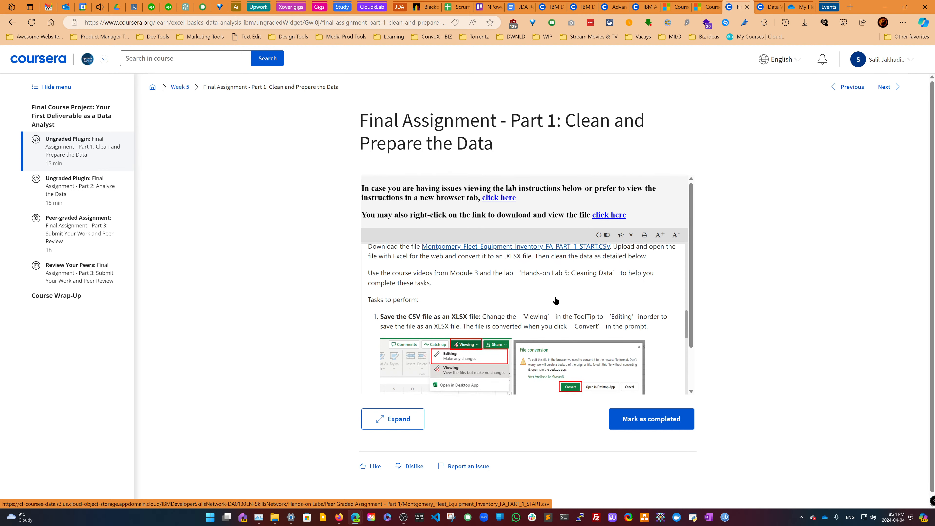
scroll(556, 301, "down", 1)
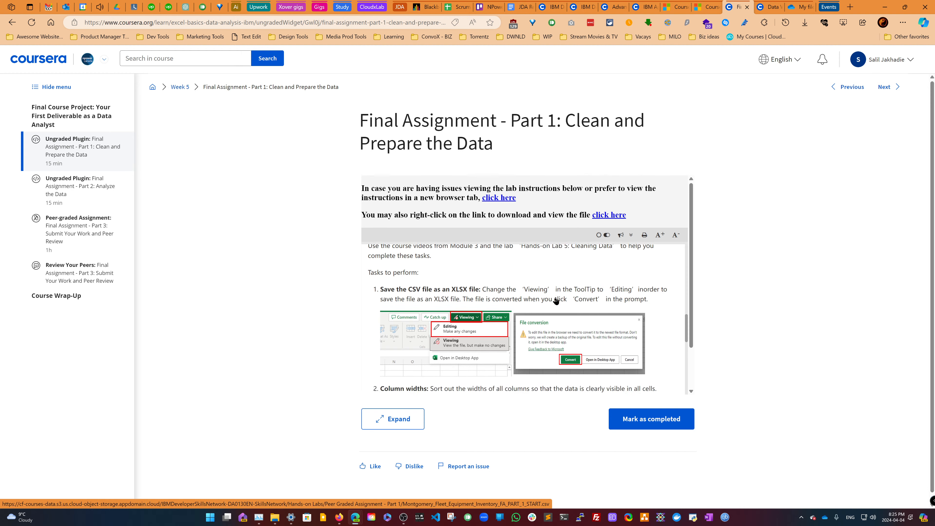
scroll(556, 301, "down", 3)
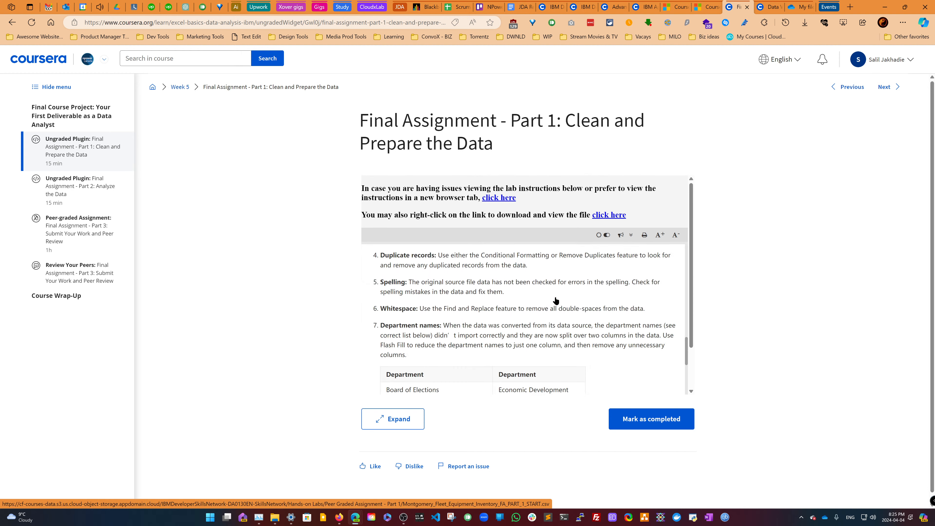
scroll(556, 301, "down", 2)
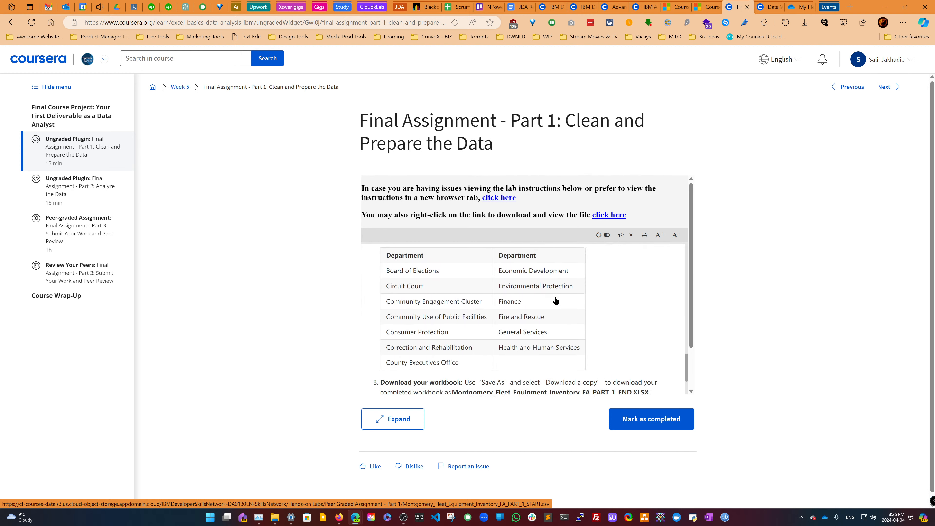
scroll(556, 301, "down", 1)
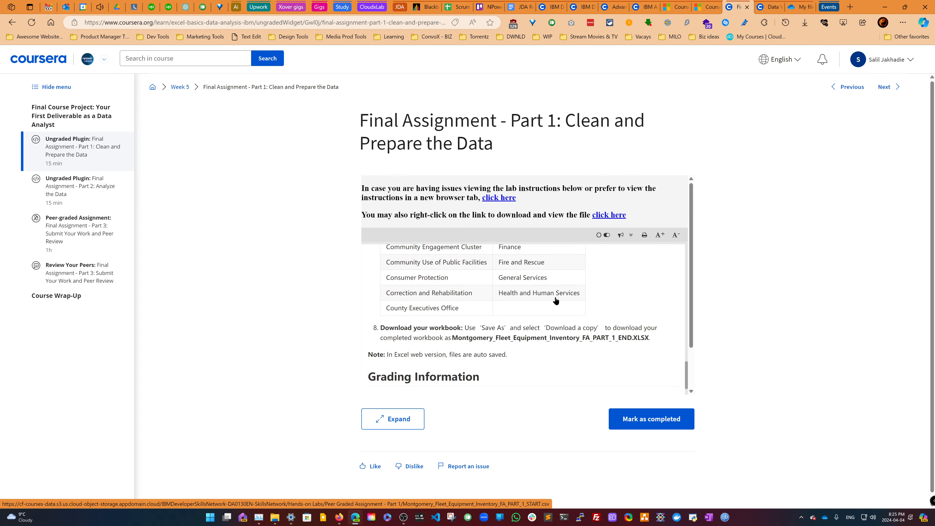
scroll(556, 301, "down", 2)
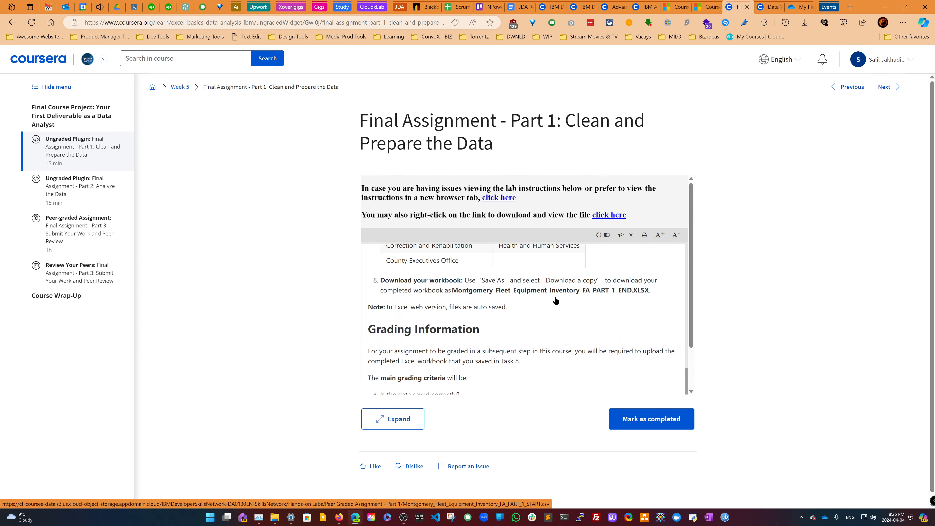
scroll(556, 301, "down", 3)
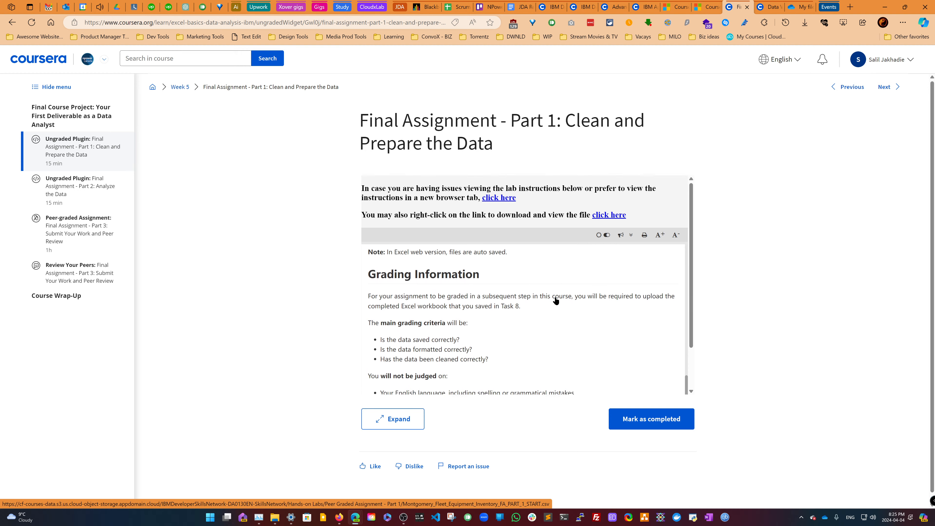
scroll(556, 301, "down", 1)
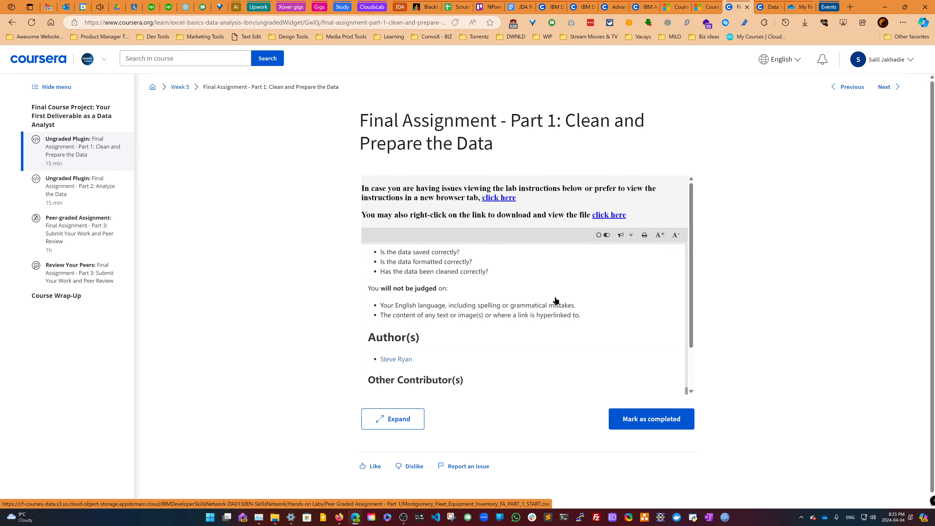
scroll(556, 301, "up", 10)
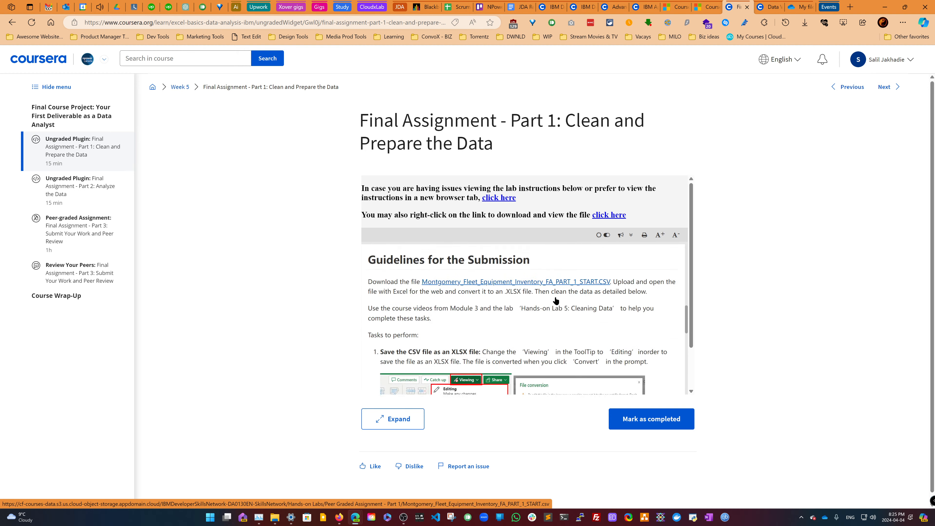
scroll(556, 301, "up", 3)
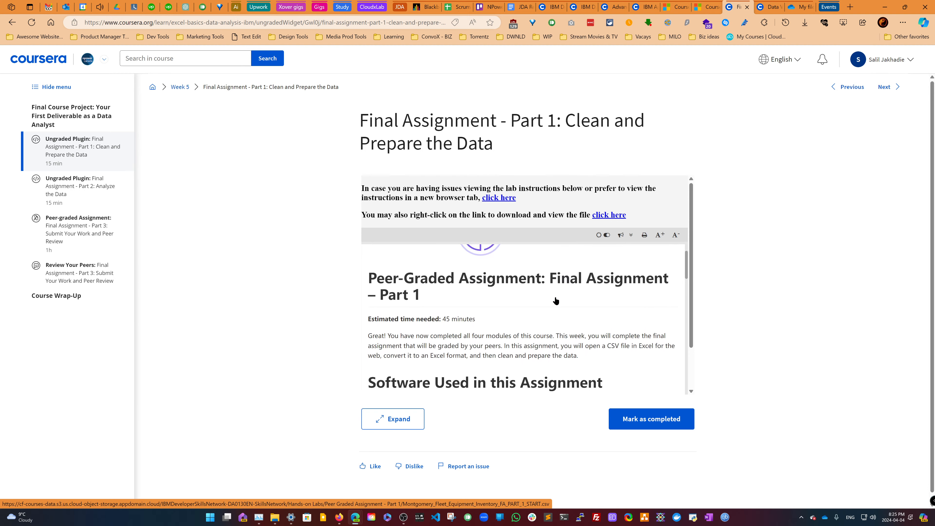
- Open the lab instructions in their own browser tab and save the linked Montgomery_Fleet_Equipment_Inventory_FA_PART_1_START.CSV file
left_click(496, 199)
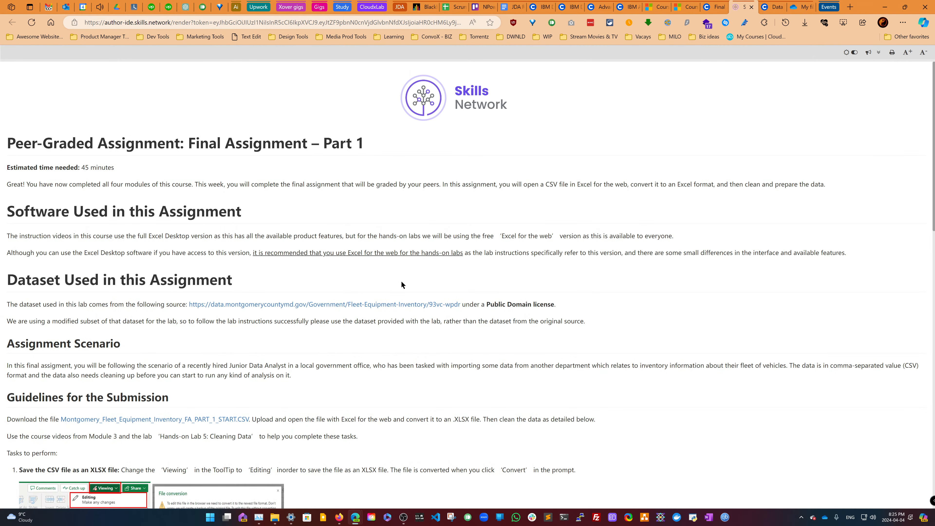
scroll(400, 281, "down", 3)
scroll(400, 289, "down", 7)
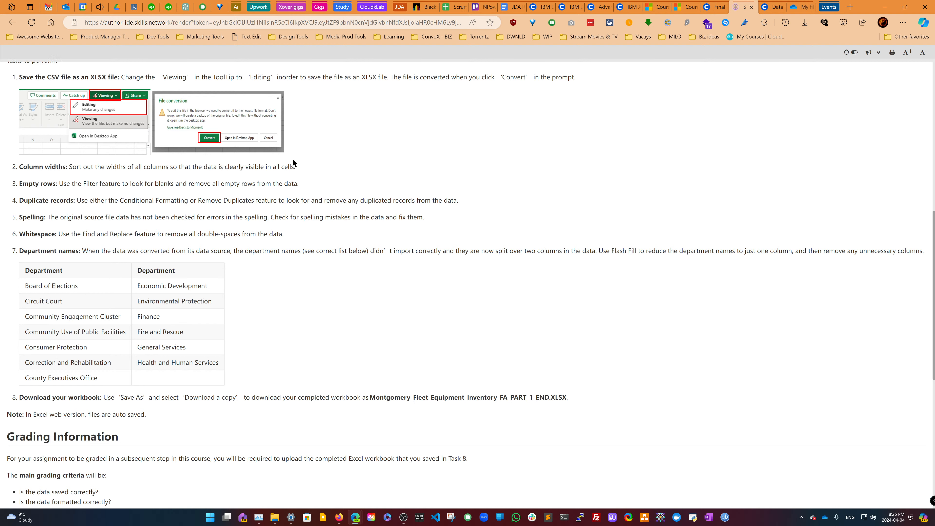
scroll(293, 158, "up", 1)
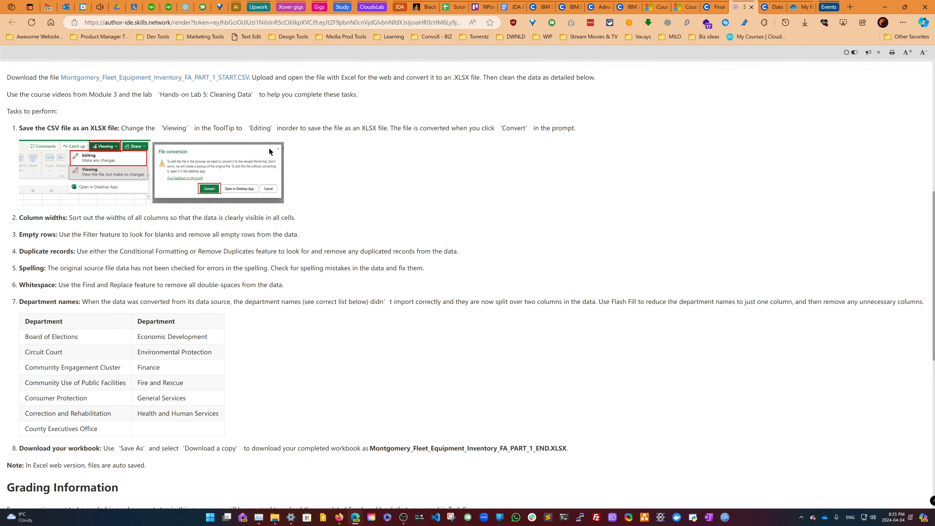
right_click(237, 82)
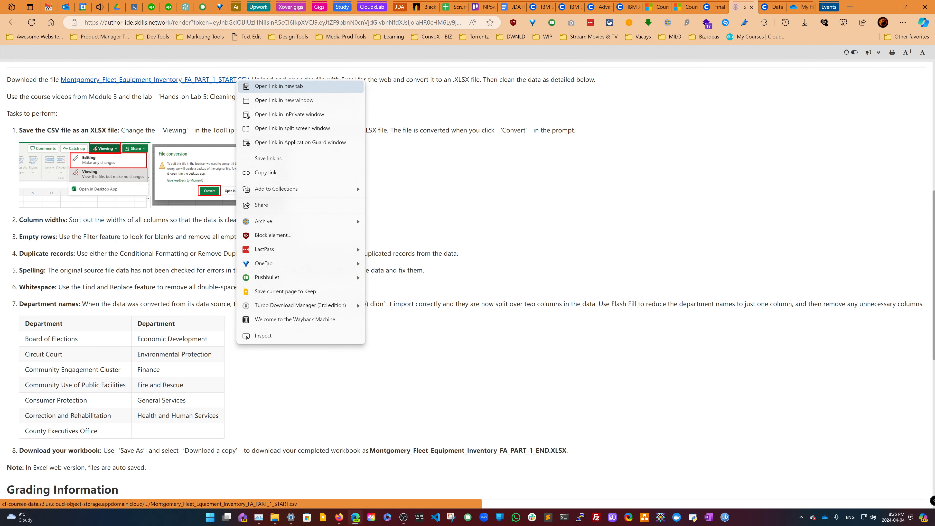
left_click(289, 159)
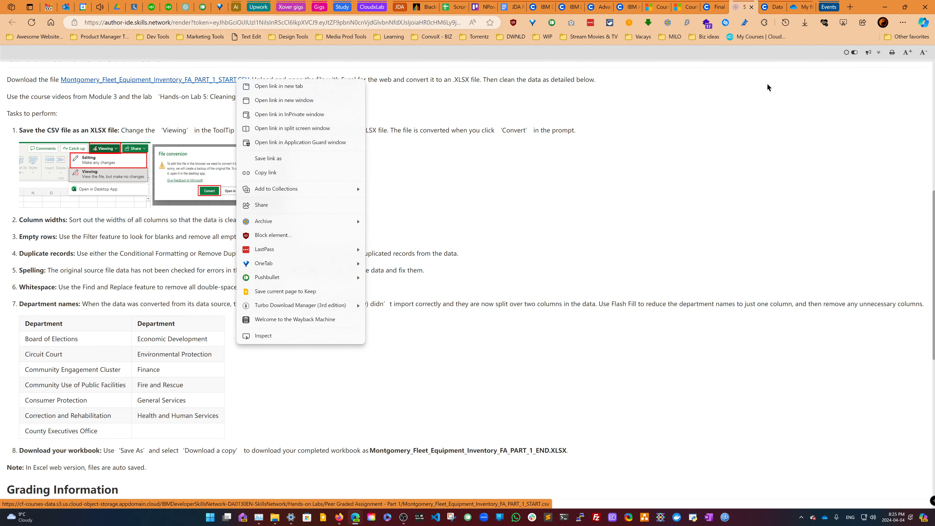
- Move the lab instructions tab into its own window and snap it to the left half of the screen
left_click_drag(625, 92, 516, 89)
mouse_move(632, 89)
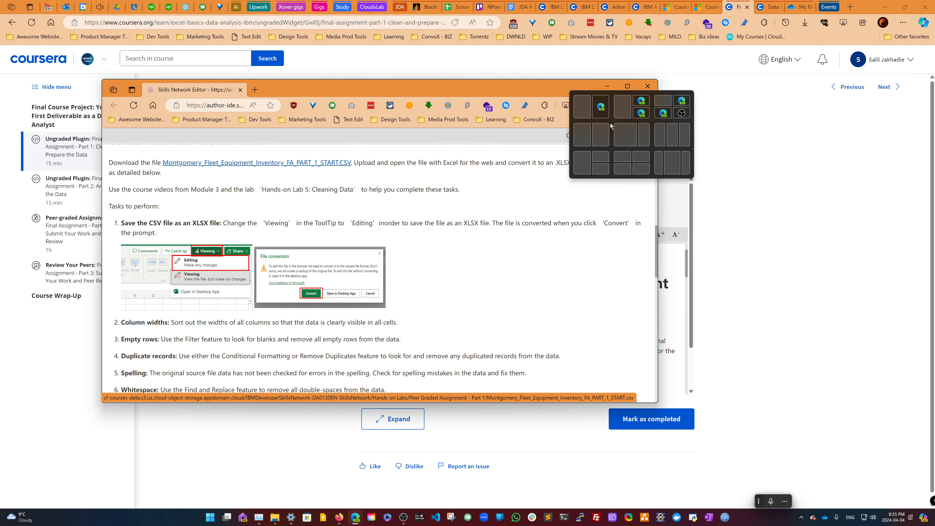
left_click(593, 135)
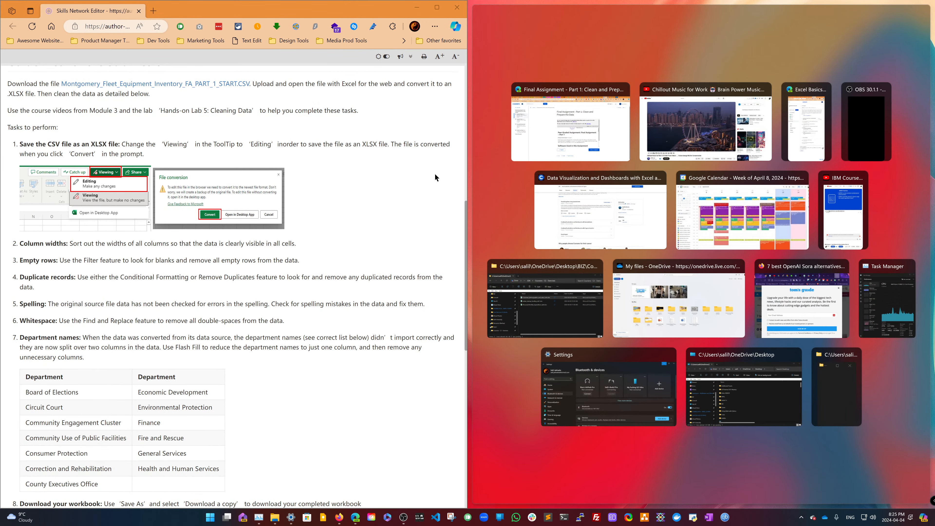
left_click(434, 173)
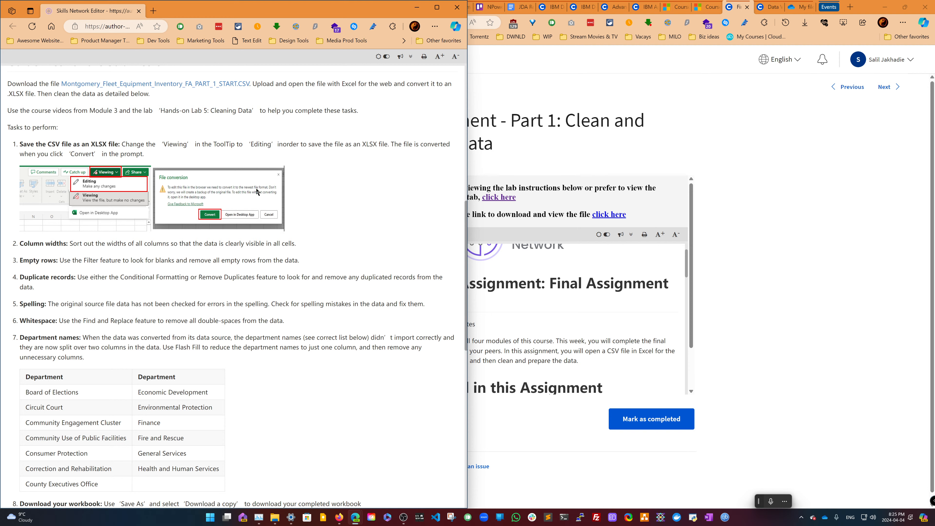
- Save the linked Montgomery_Fleet_Equipment_Inventory_FA_PART_1_START.csv file and open the download in Excel
right_click(149, 84)
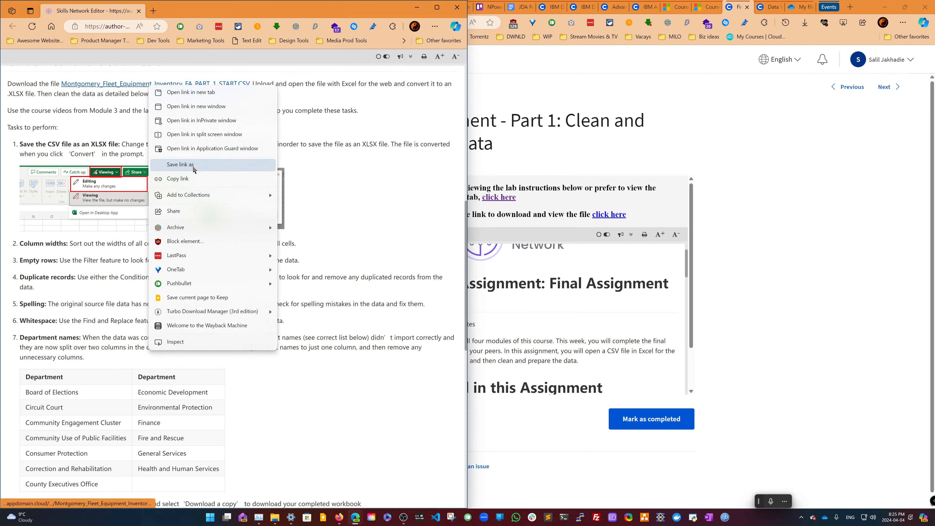
left_click(193, 167)
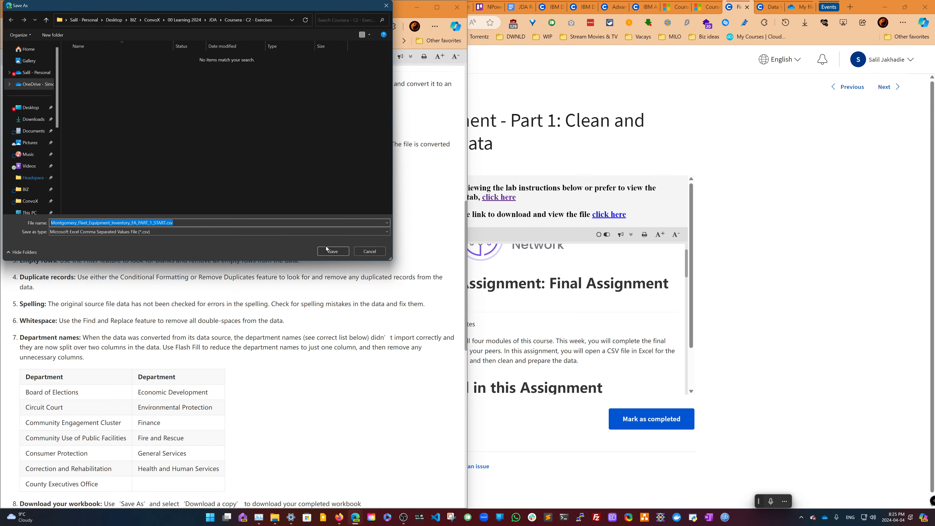
left_click(332, 251)
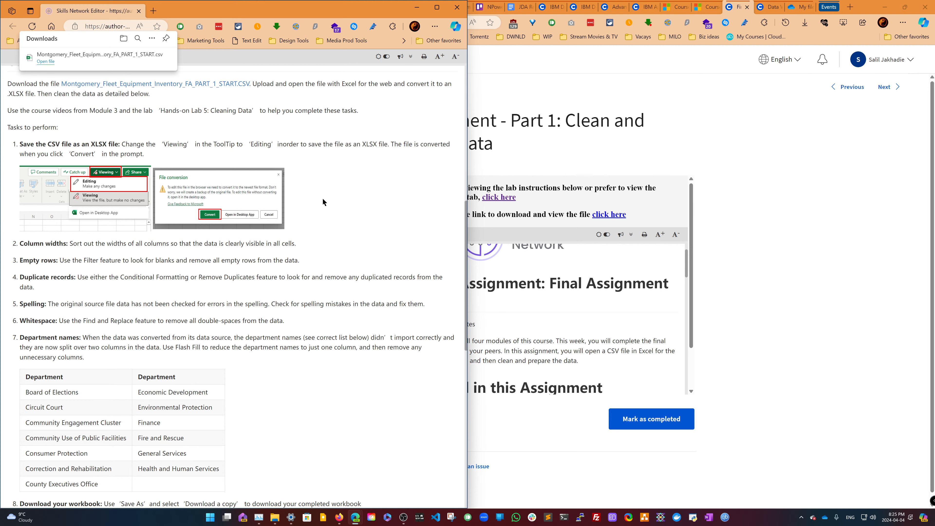
left_click(46, 61)
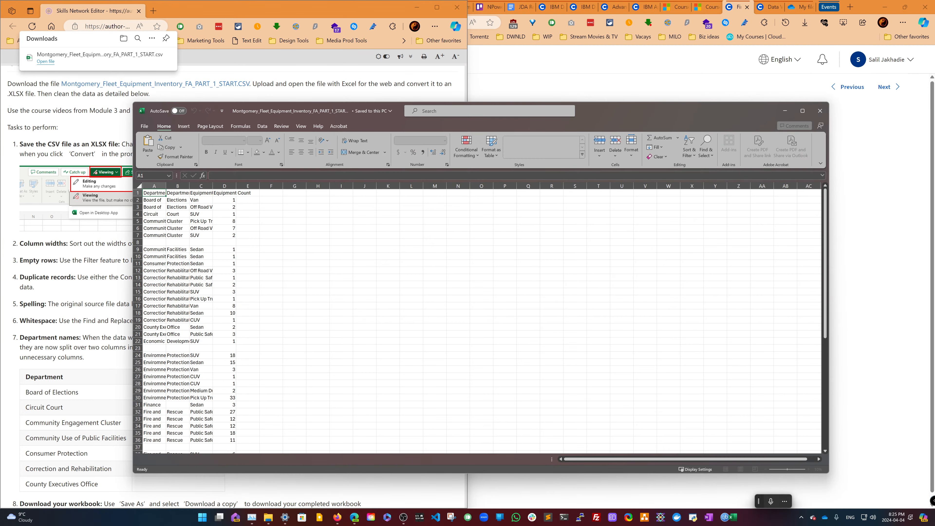
- Snap the Excel window to the right half of the screen beside the instructions
mouse_move(798, 114)
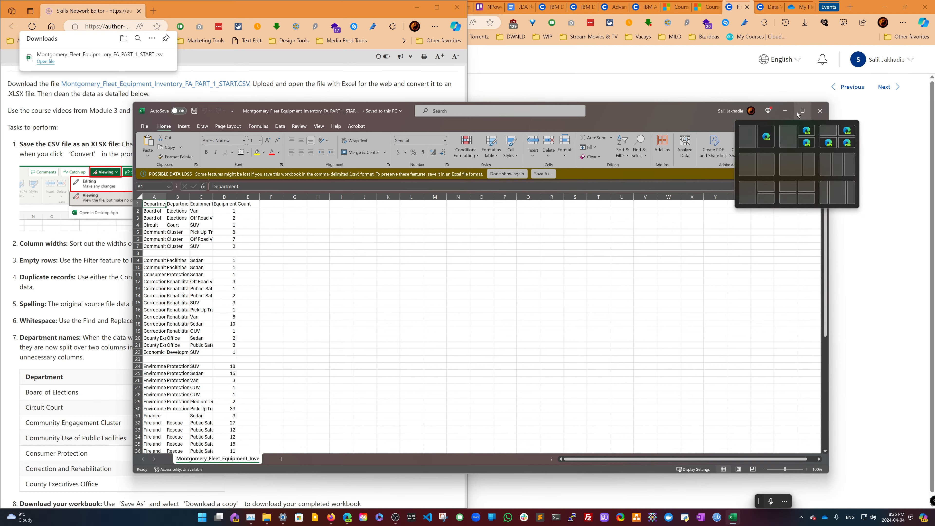
left_click(766, 165)
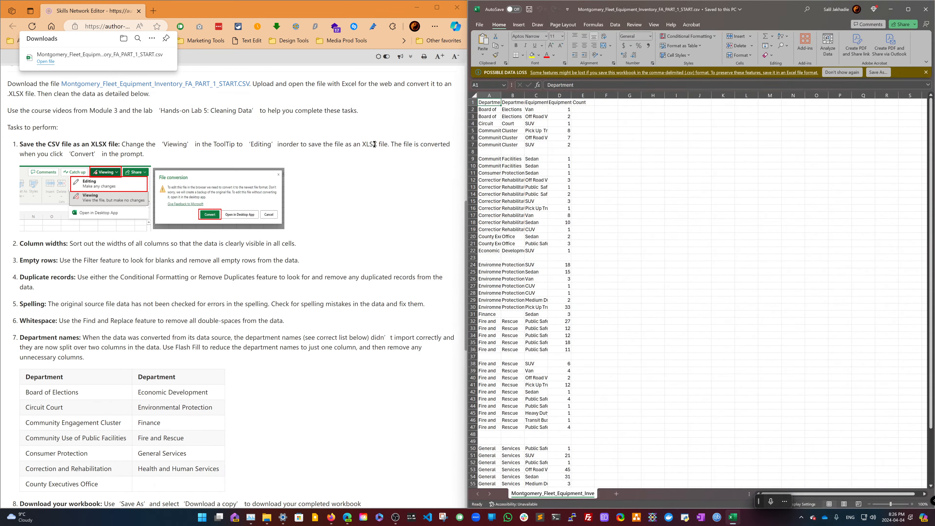
left_click(311, 144)
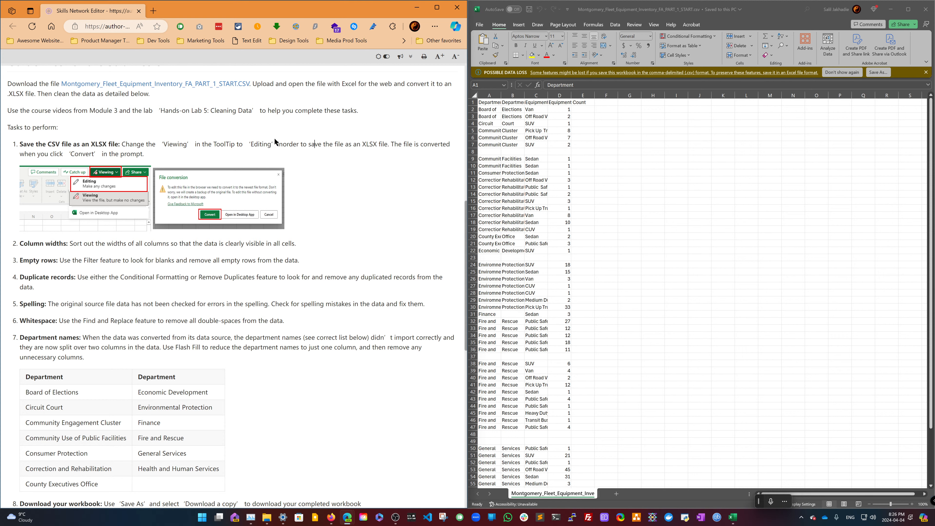
scroll(211, 136, "down", 2)
scroll(211, 137, "up", 2)
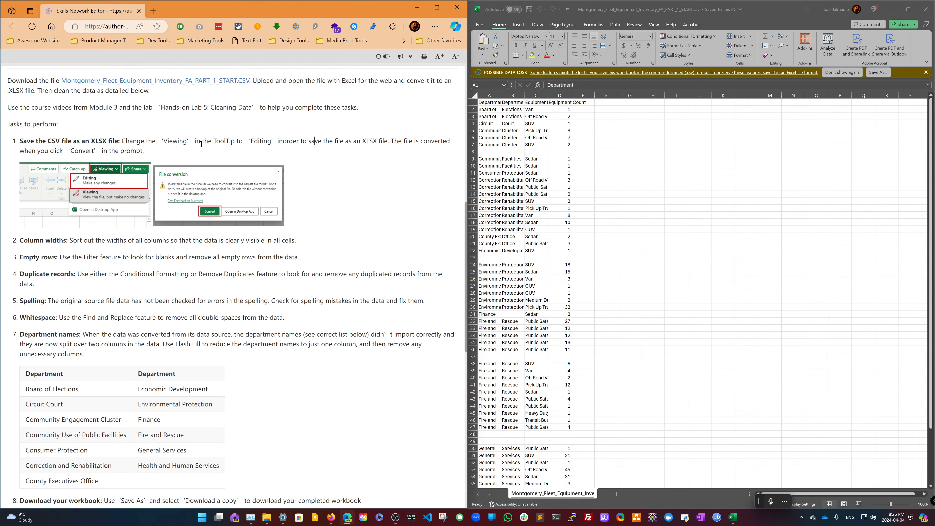
- Save the workbook as an Excel Workbook (*.xlsx) in the Coursera - C2 - Exercises folder on This PC
left_click(482, 25)
left_click(482, 25)
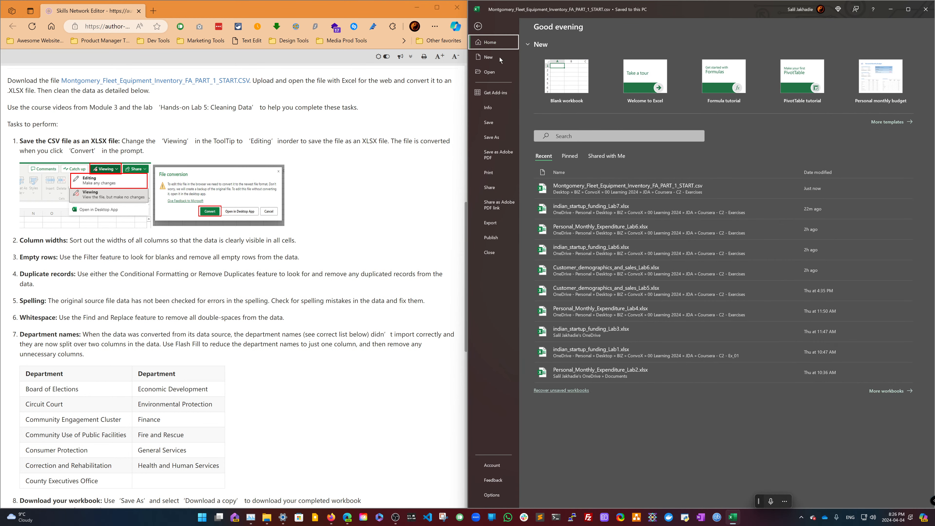
left_click(496, 136)
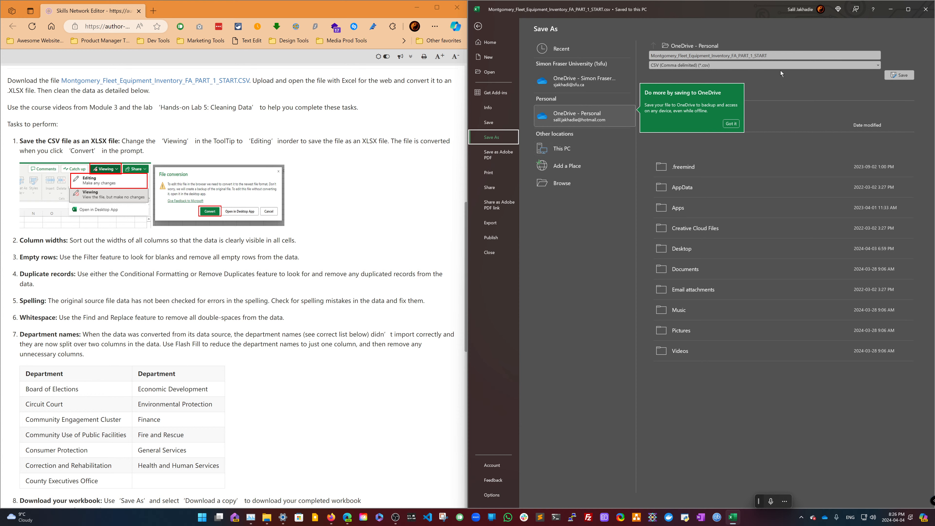
left_click(775, 66)
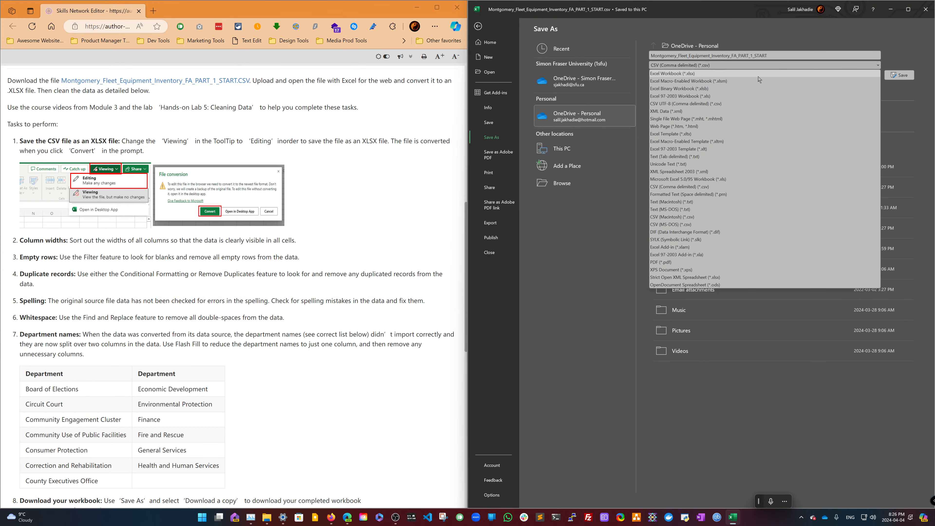
left_click(756, 74)
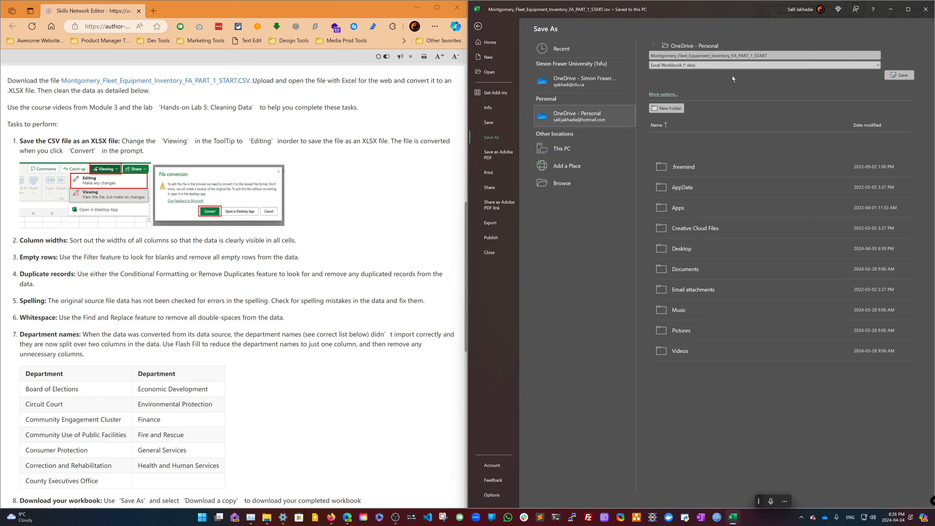
left_click(583, 149)
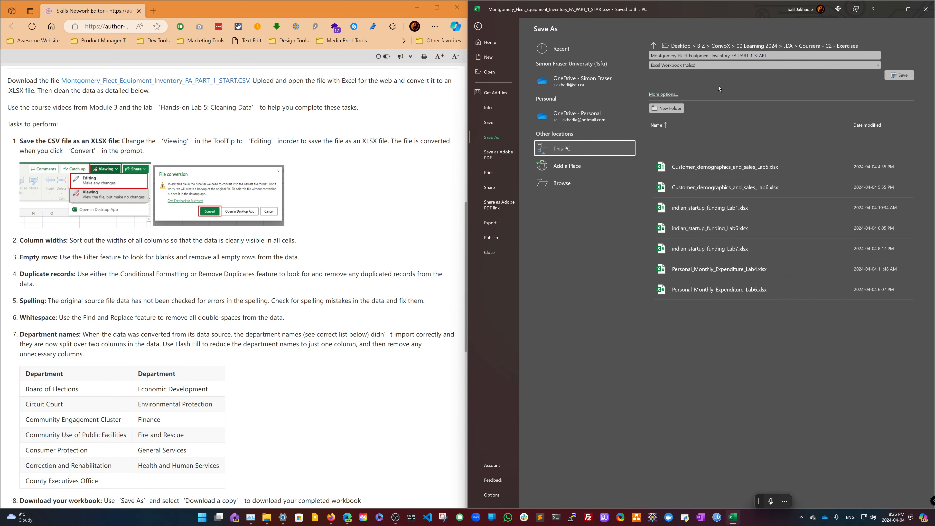
left_click(895, 77)
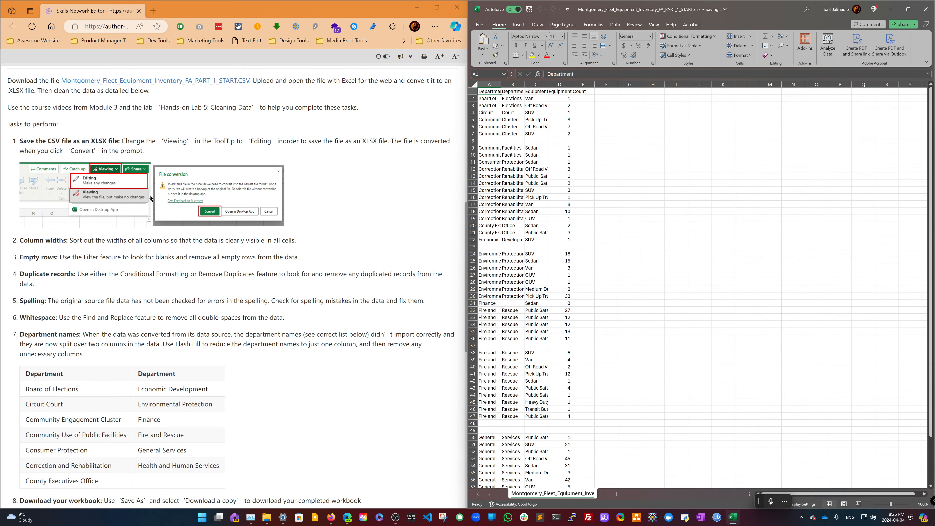
- Select columns A through D and autofit their widths so all data is visible
scroll(149, 193, "down", 2)
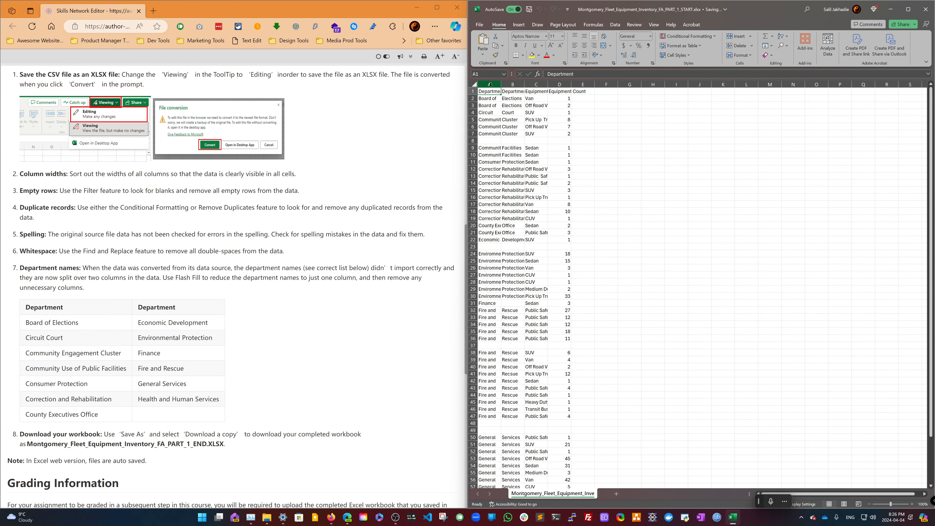
left_click_drag(490, 84, 583, 85)
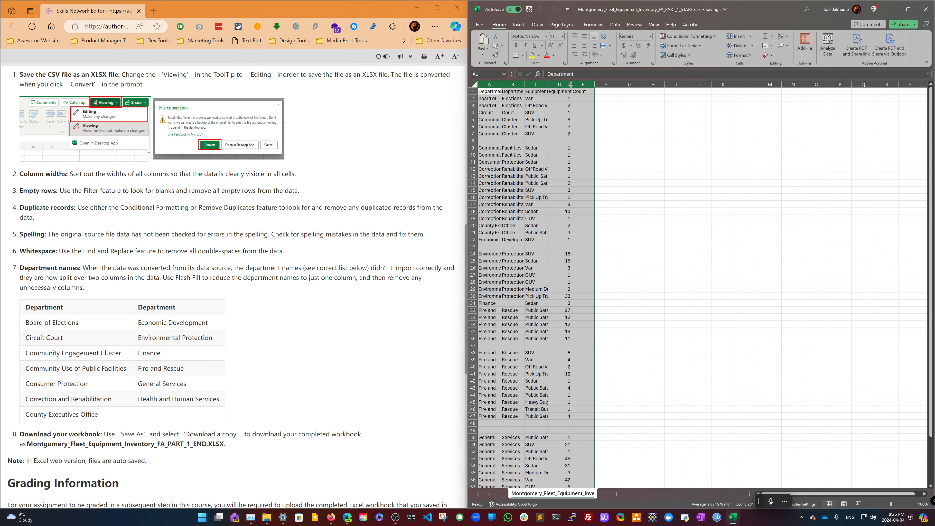
double_click(571, 84)
left_click(542, 112)
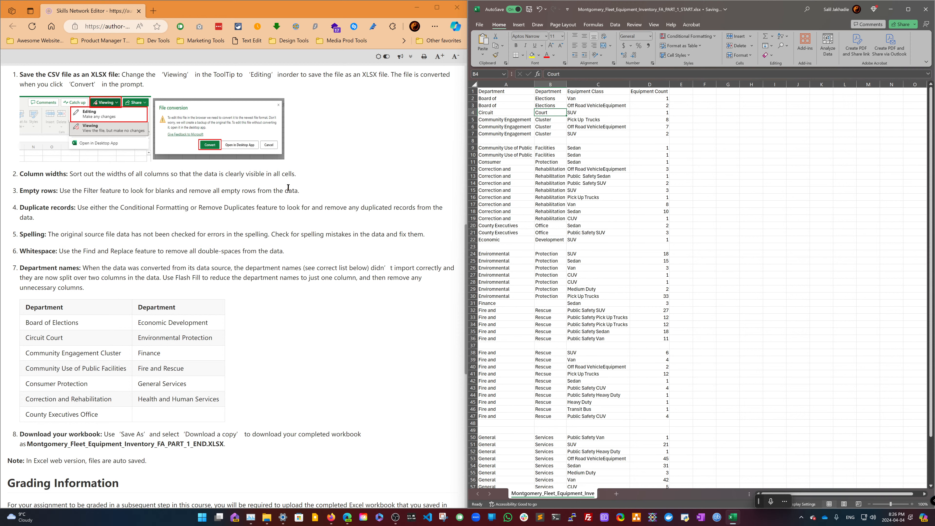
left_click(509, 98)
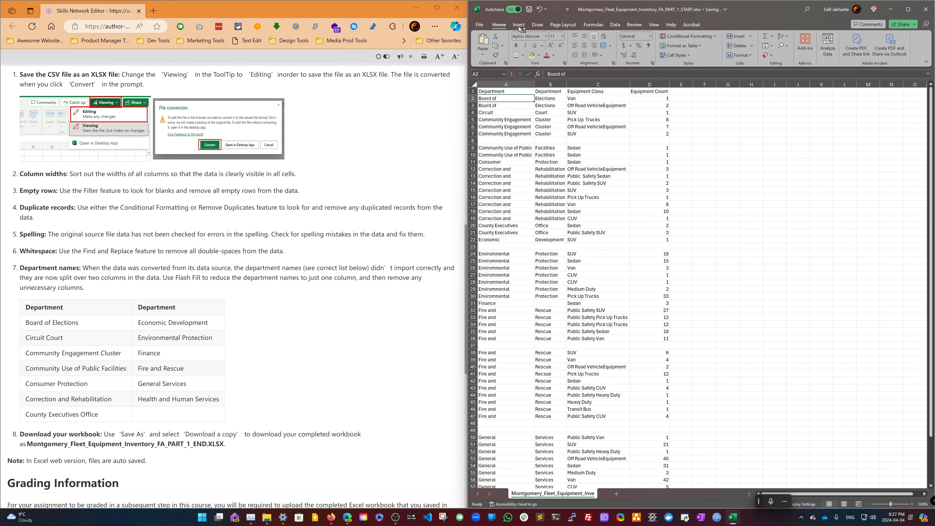
- Turn on filtering for the header row of the data
left_click(614, 26)
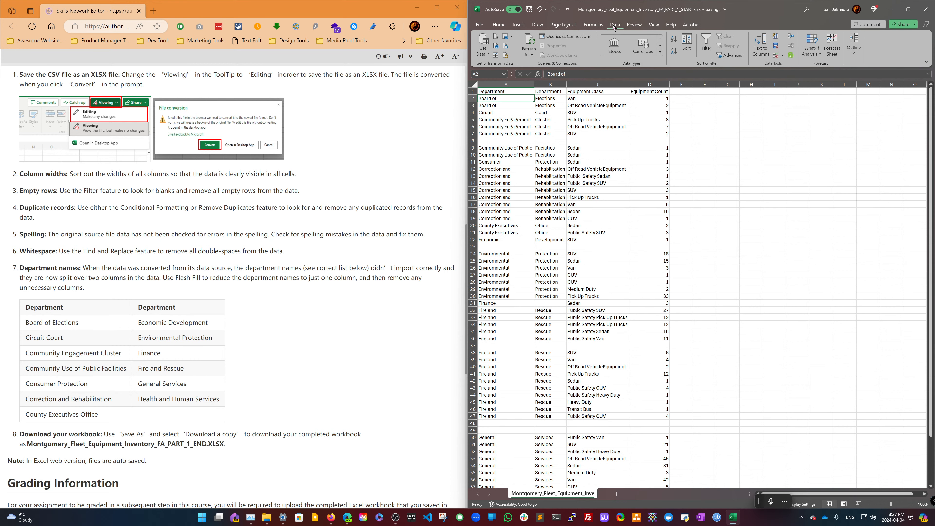
left_click(701, 41)
left_click(531, 92)
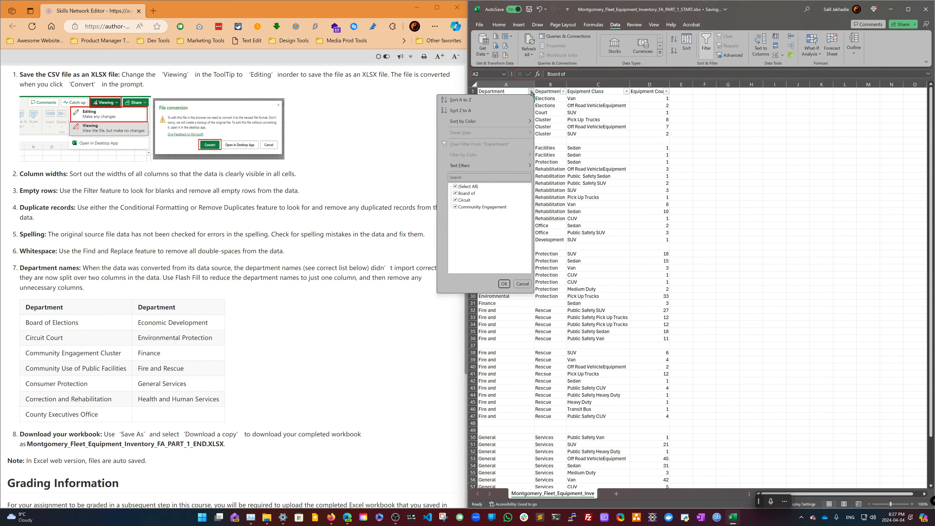
left_click(532, 92)
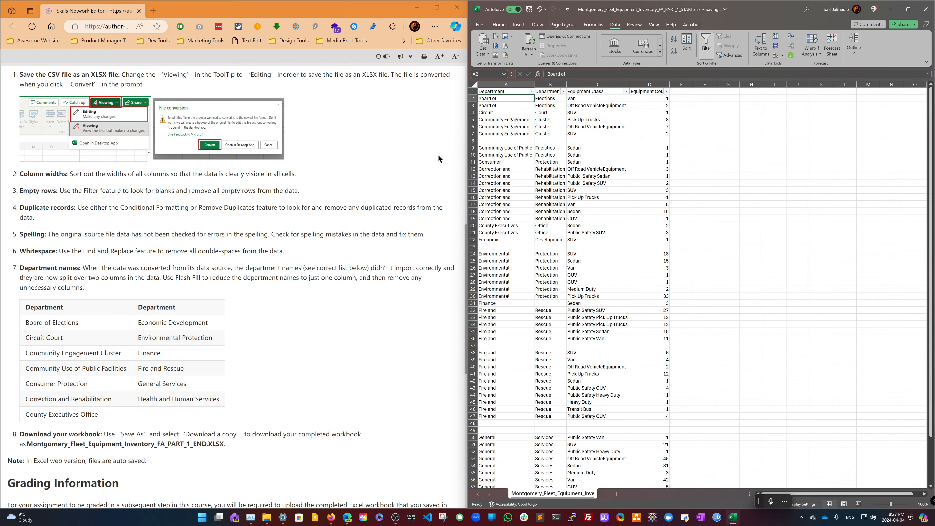
left_click(531, 91)
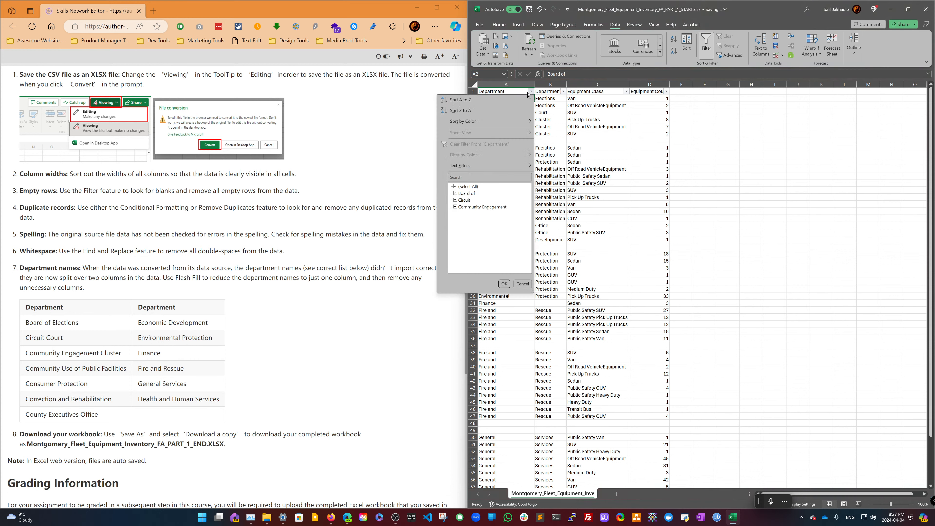
left_click(531, 91)
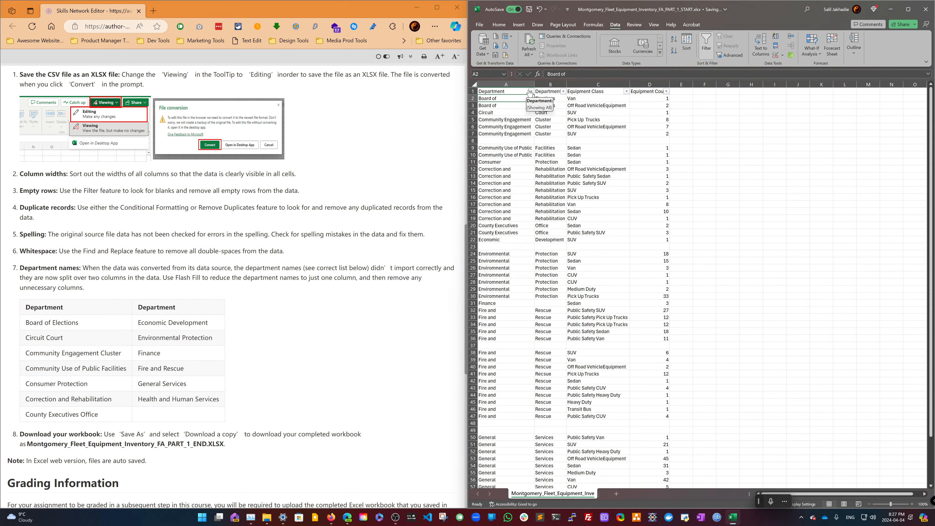
- Filter the Department column to show only (Blanks)
left_click(516, 91)
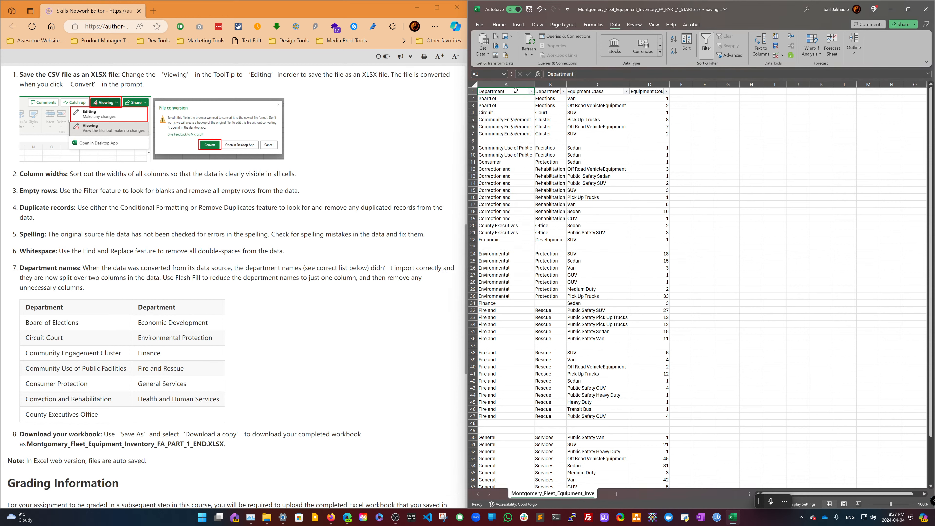
key("ctrl+shift+End")
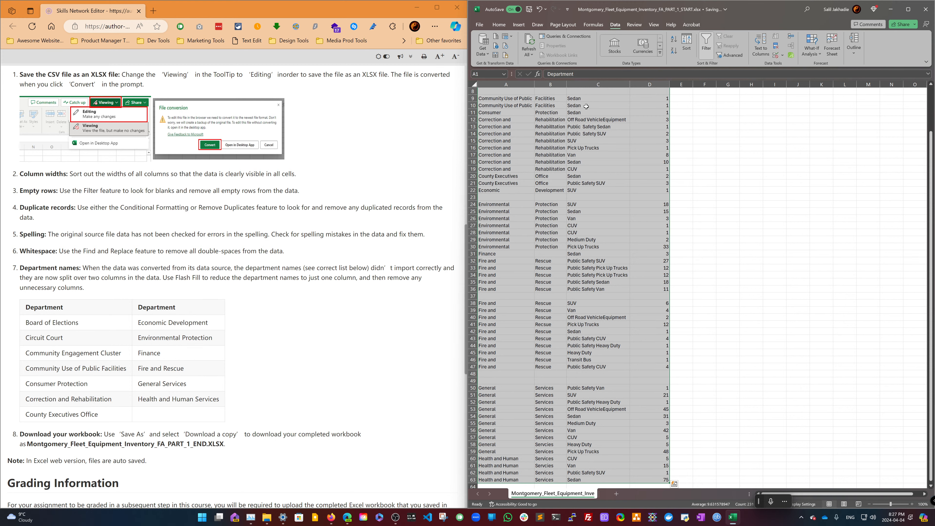
scroll(586, 106, "up", 3)
left_click(531, 92)
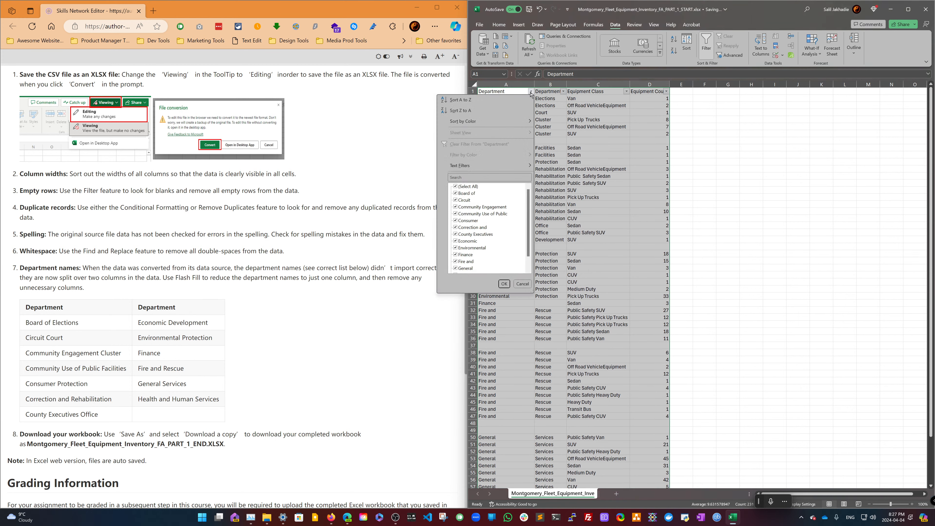
left_click(455, 186)
scroll(457, 189, "down", 1)
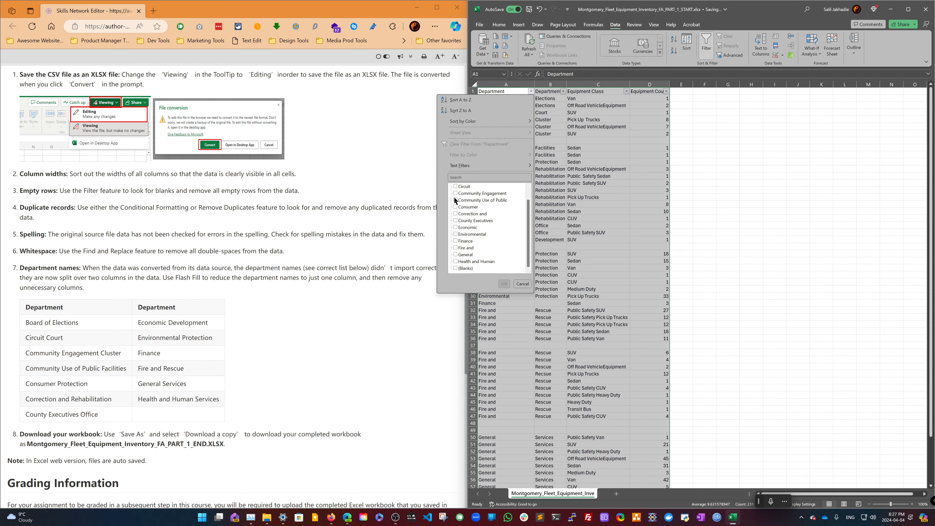
left_click(456, 268)
left_click(504, 283)
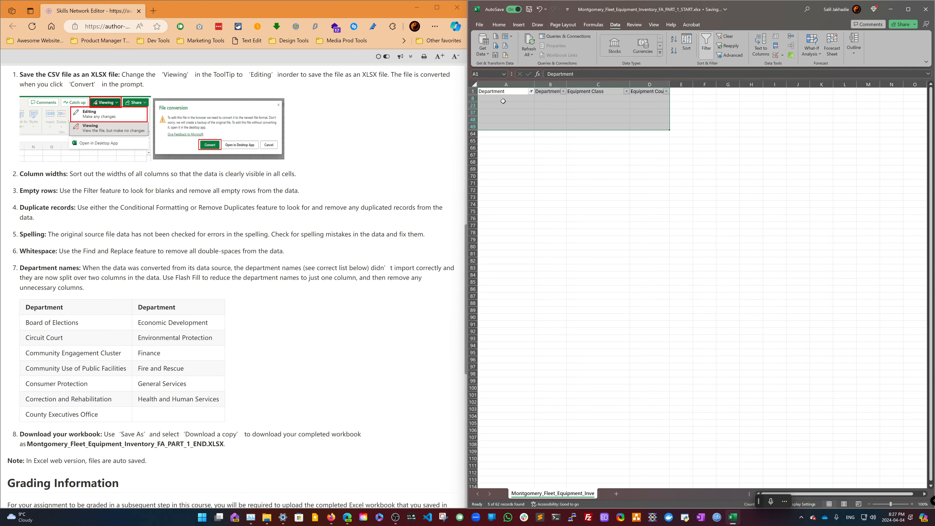
- Select the filtered blank rows and delete them
left_click(486, 100)
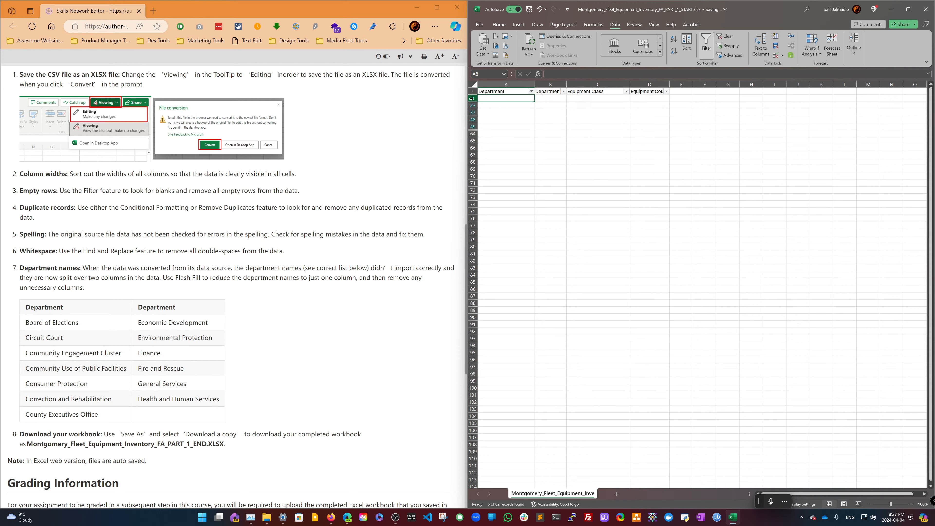
left_click_drag(473, 98, 473, 128)
right_click(473, 128)
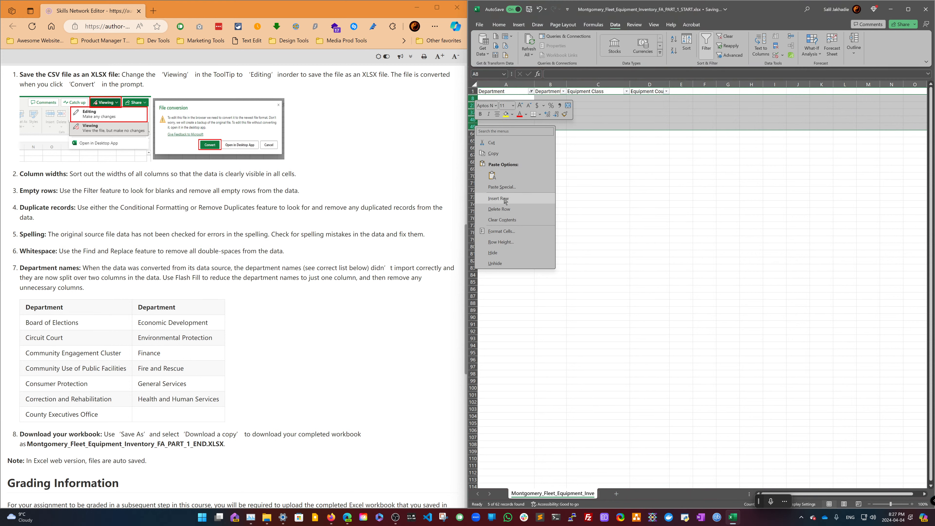
left_click(504, 208)
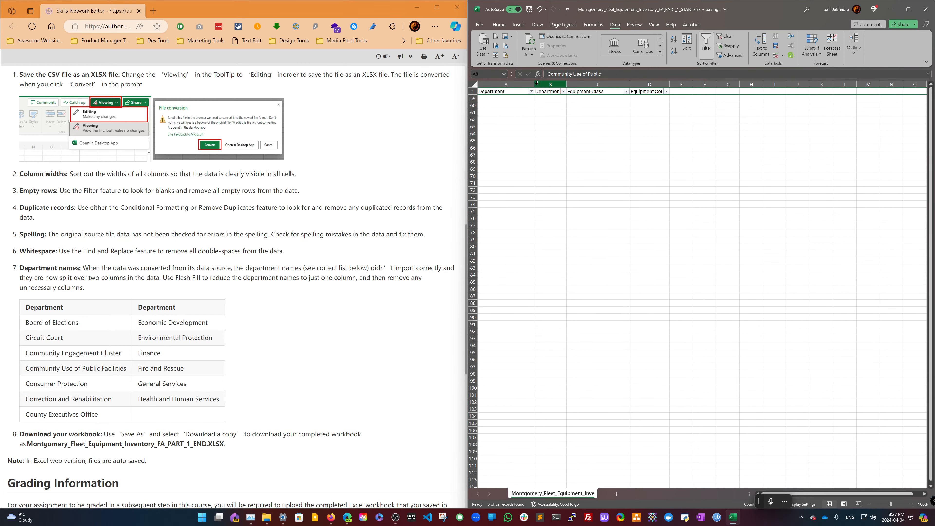
- Clear the filter on the Department column
left_click(725, 36)
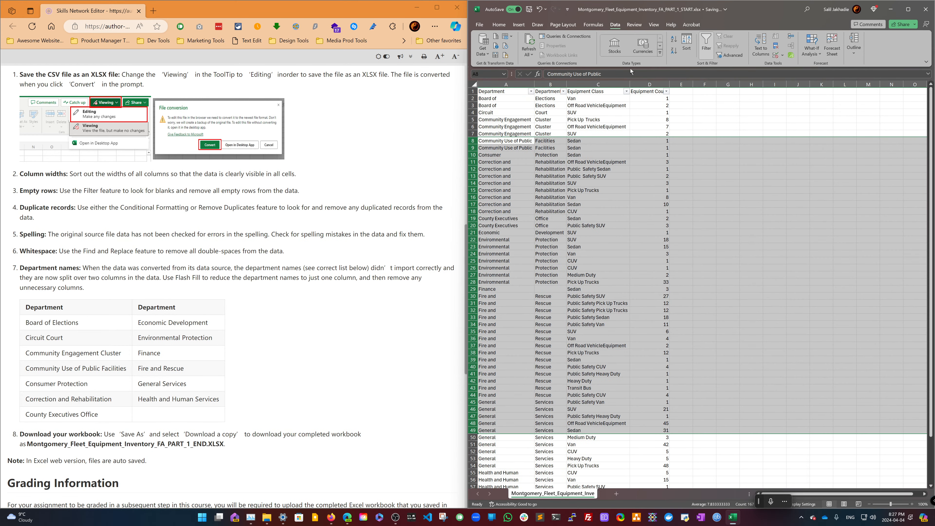
left_click(510, 111)
left_click(508, 99)
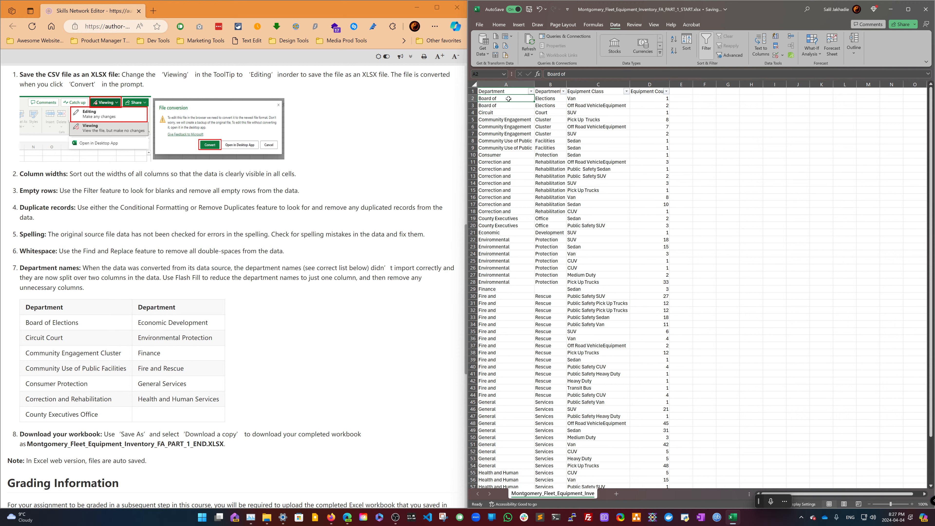
- Widen the second Department column and the Equipment Class column so their contents fit
left_click(508, 91)
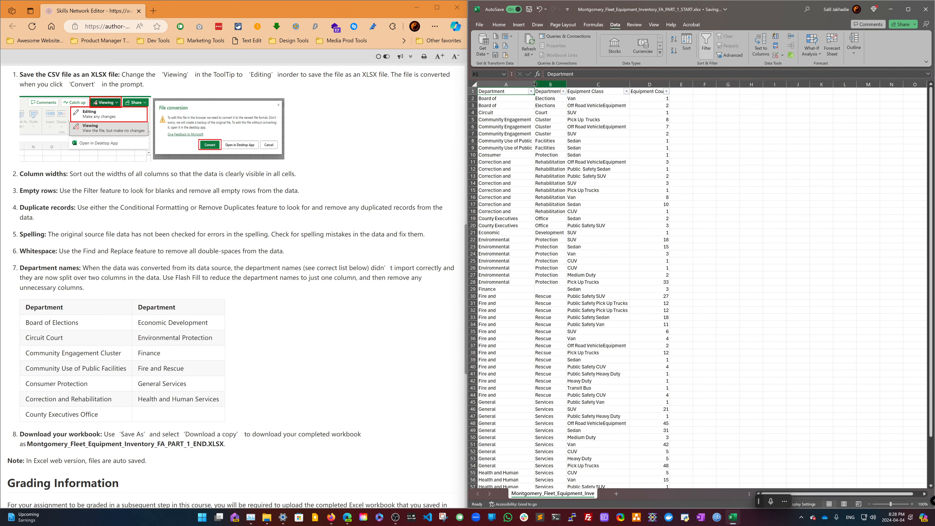
left_click_drag(534, 84, 603, 82)
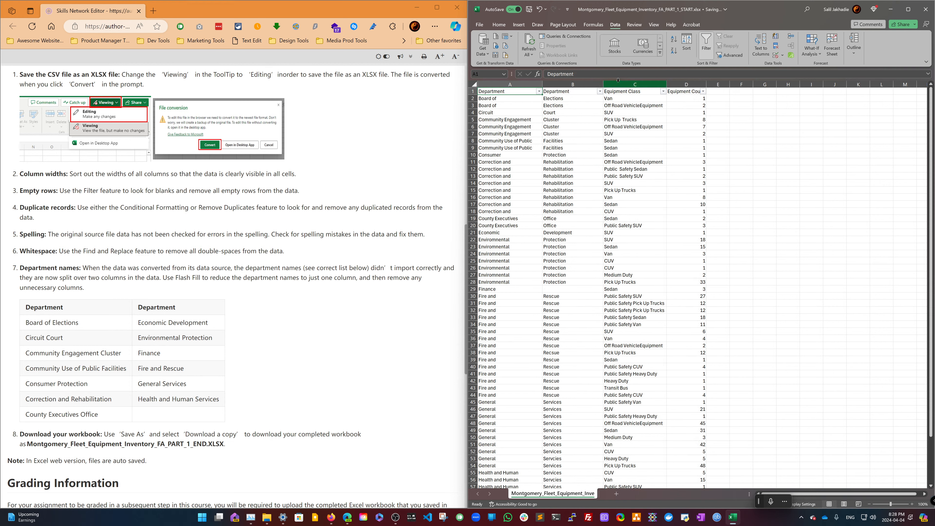
left_click_drag(667, 82, 733, 84)
left_click(756, 105)
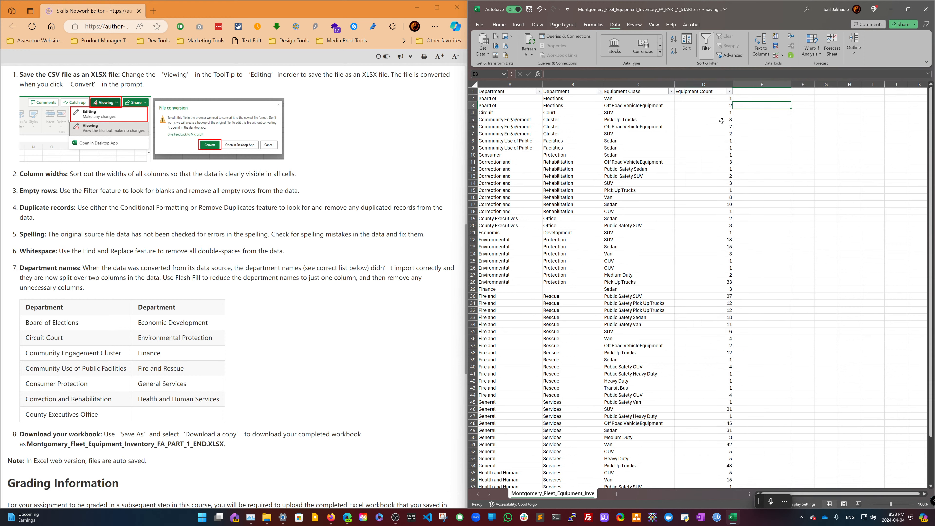
- Review the assignment instructions and the filter lists of both Department columns
scroll(358, 191, "up", 5)
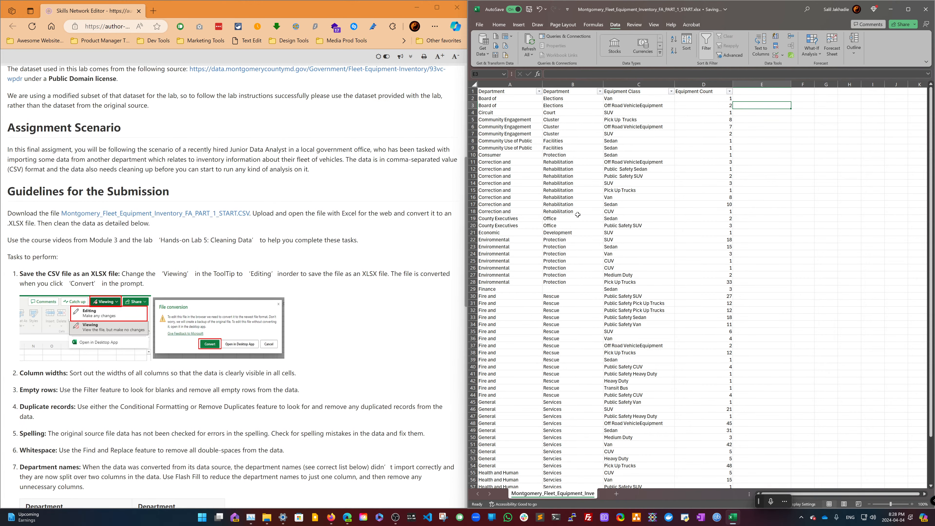
left_click(539, 91)
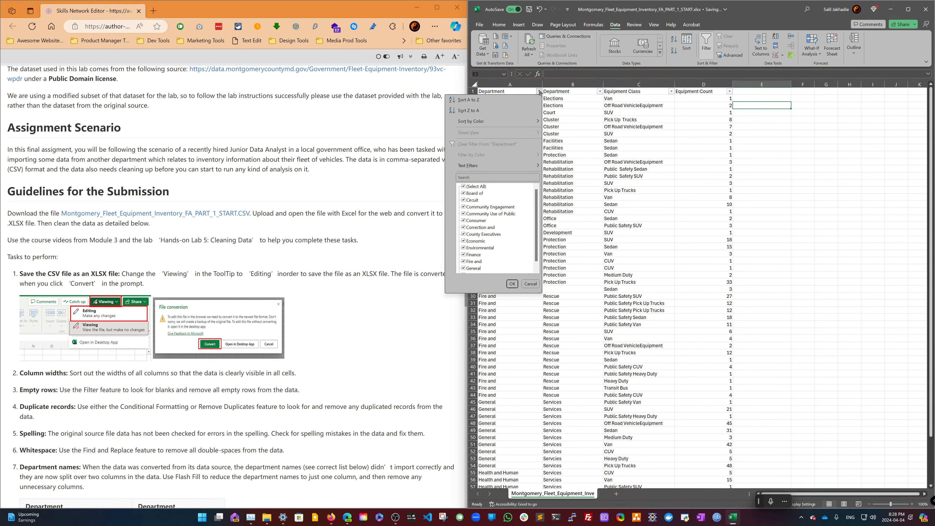
left_click(539, 92)
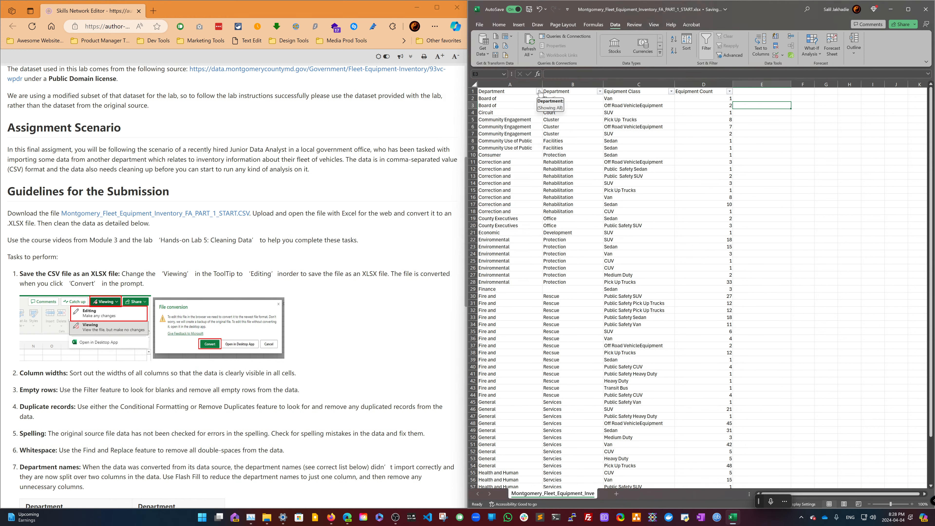
left_click(599, 92)
left_click(599, 92)
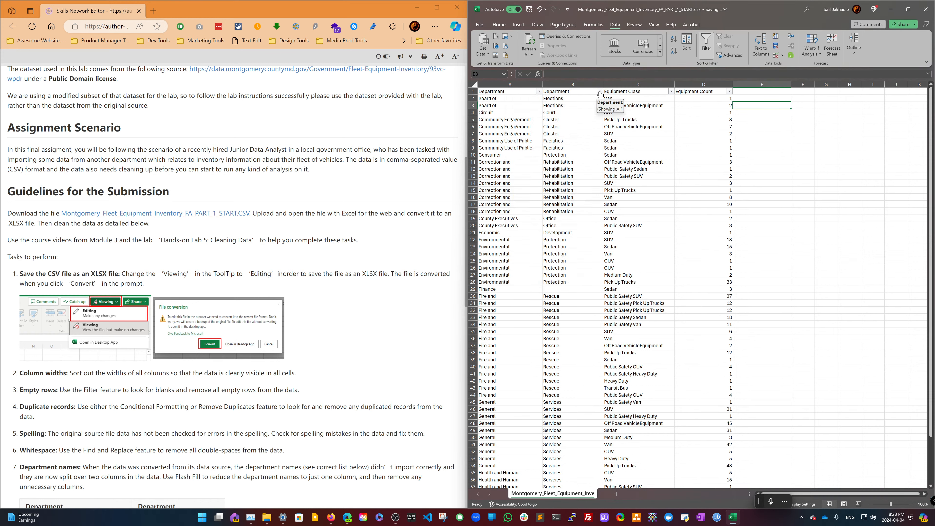
scroll(262, 287, "down", 3)
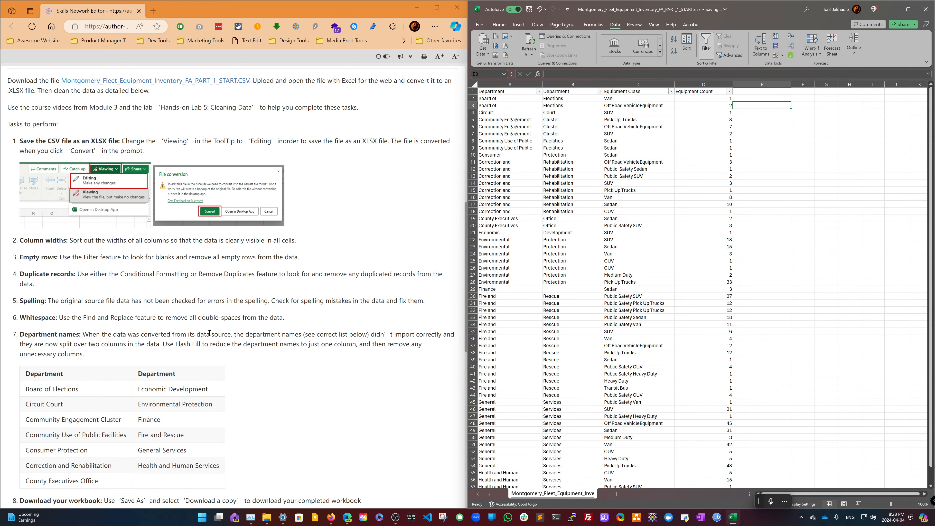
- Insert a blank column between the second Department column and Equipment Class
right_click(581, 82)
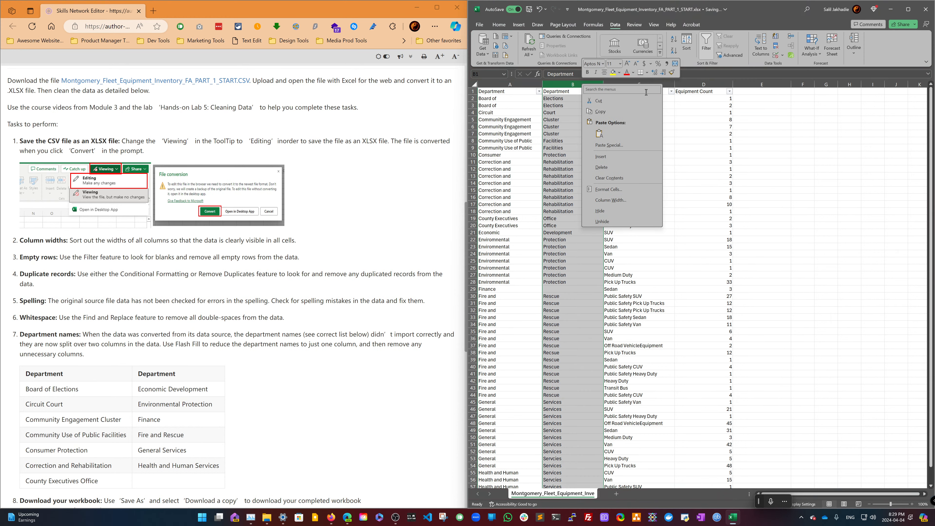
left_click(662, 86)
right_click(663, 85)
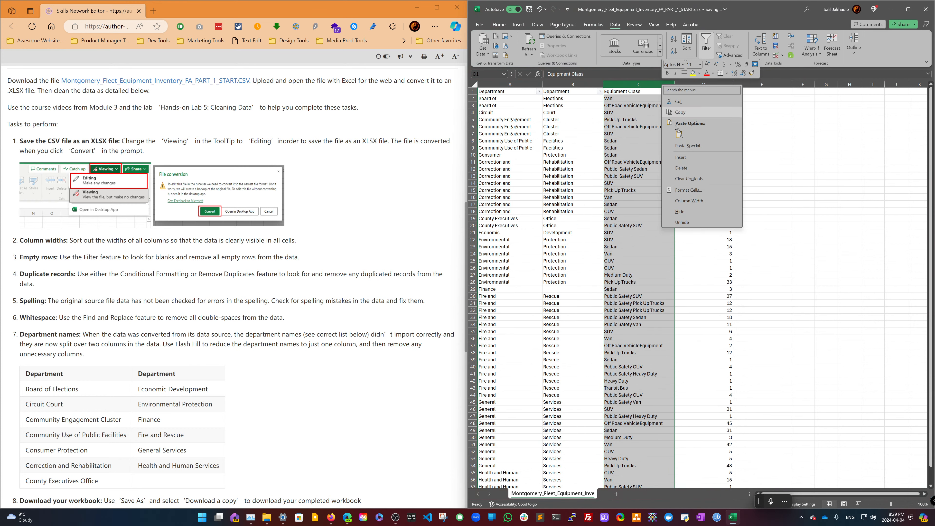
left_click(681, 158)
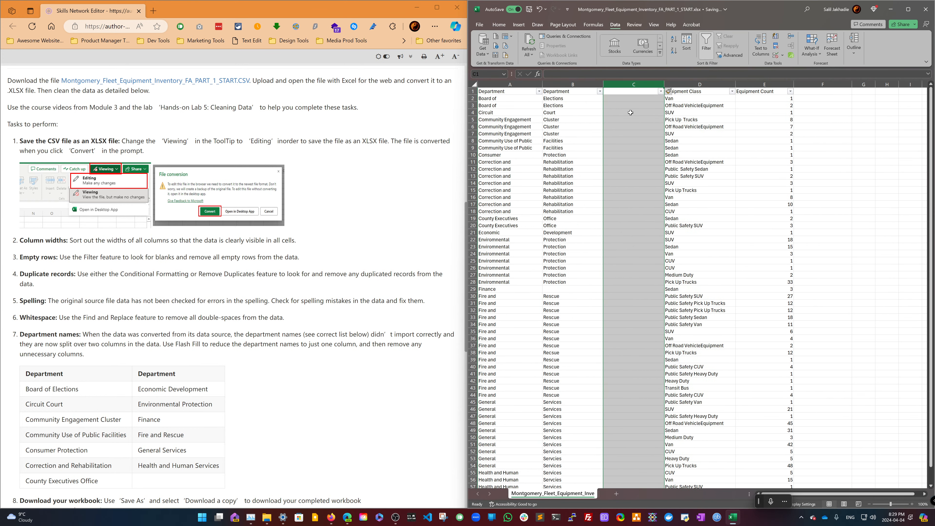
- Give the new column the header Department
double_click(632, 91)
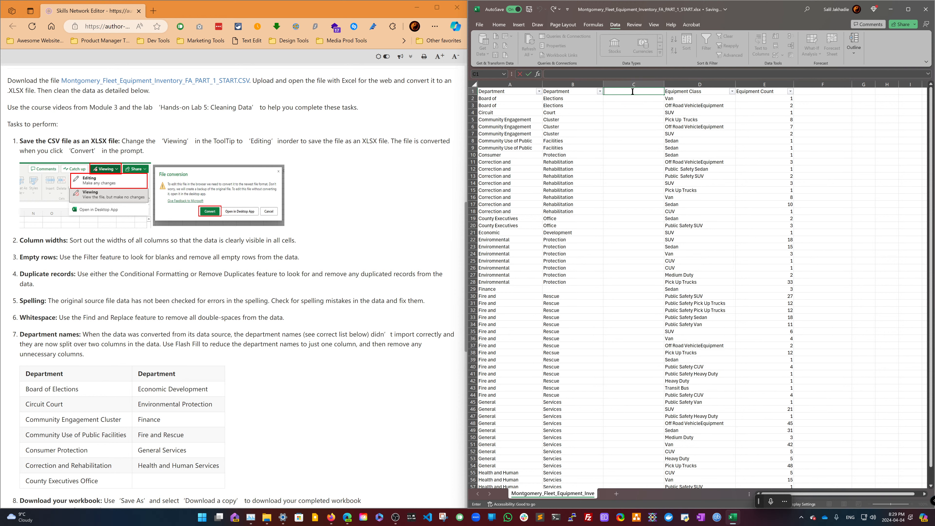
type("Department")
left_click(629, 97)
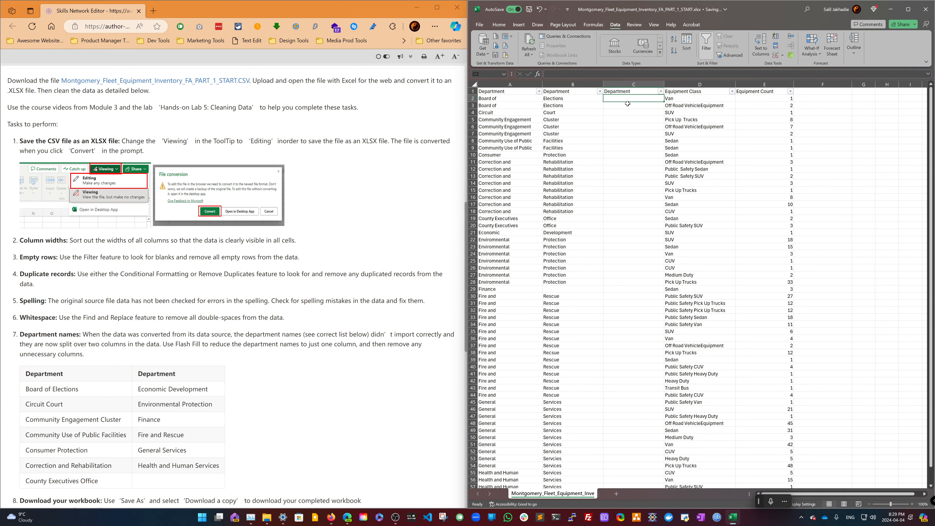
- Try entering Board of Elections in the new column's first row and auto-filling it down the column
double_click(626, 98)
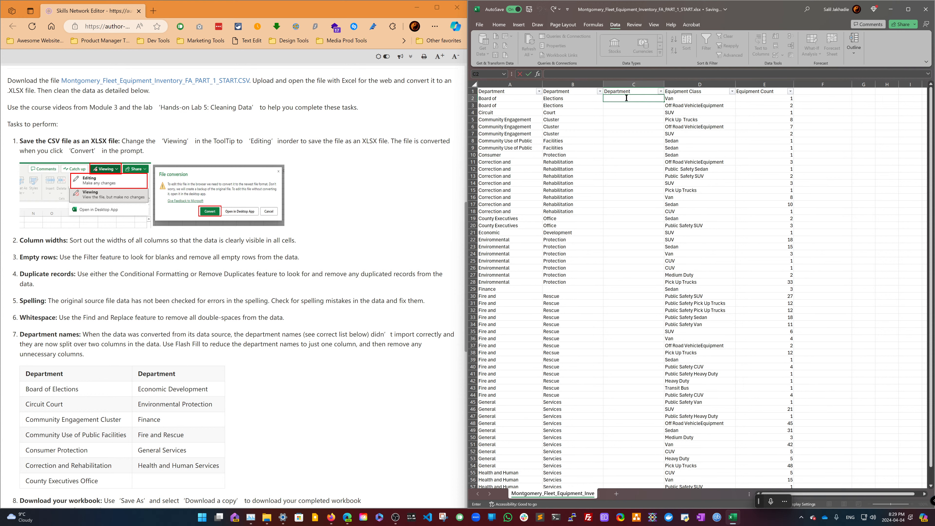
type("Board of Elections")
key("Return")
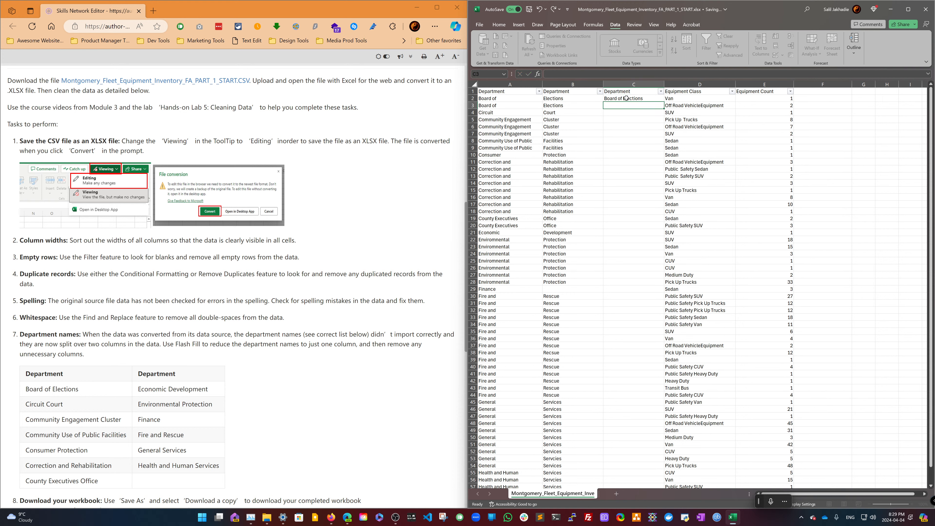
left_click(632, 98)
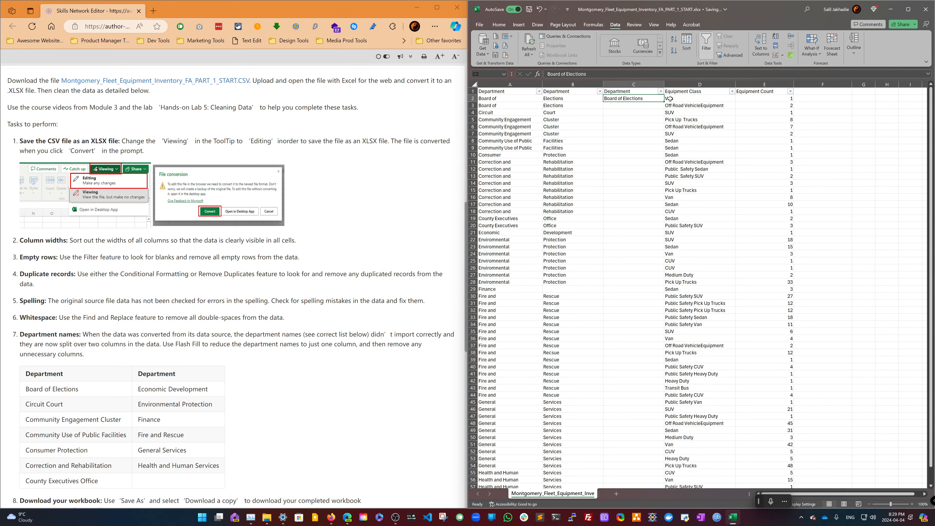
double_click(665, 100)
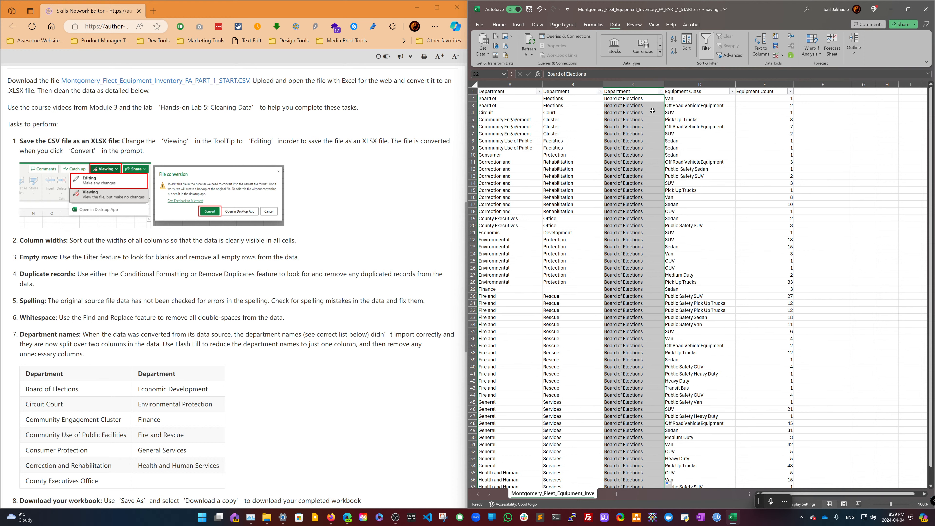
key("ctrl+z")
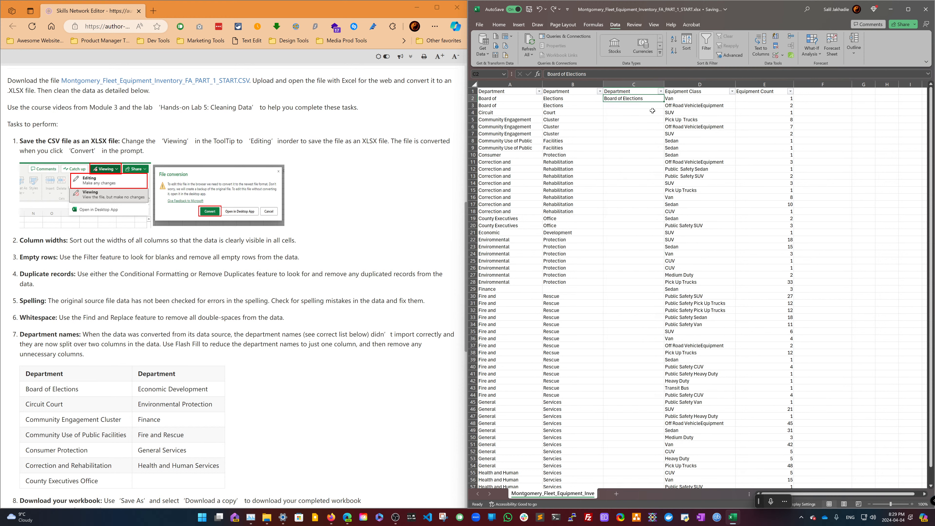
key("Delete")
- Try formulas in the new column's first cell that add, then concatenate as range A2:B2, the two Department cells
type("=(")
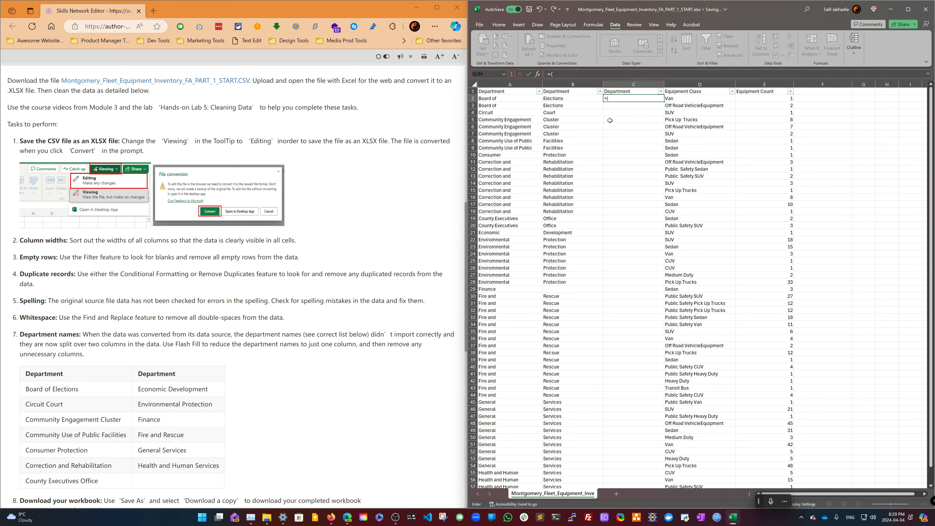
left_click(529, 100)
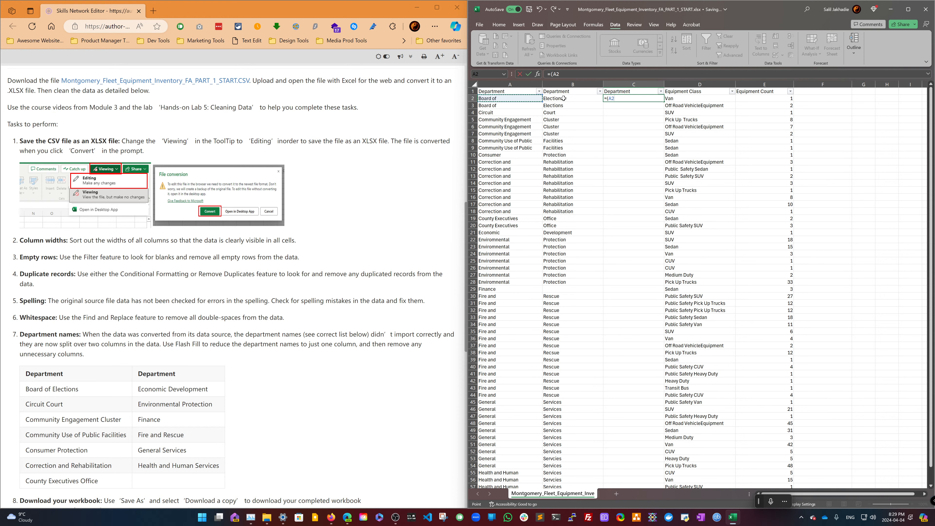
type("+")
left_click(563, 98)
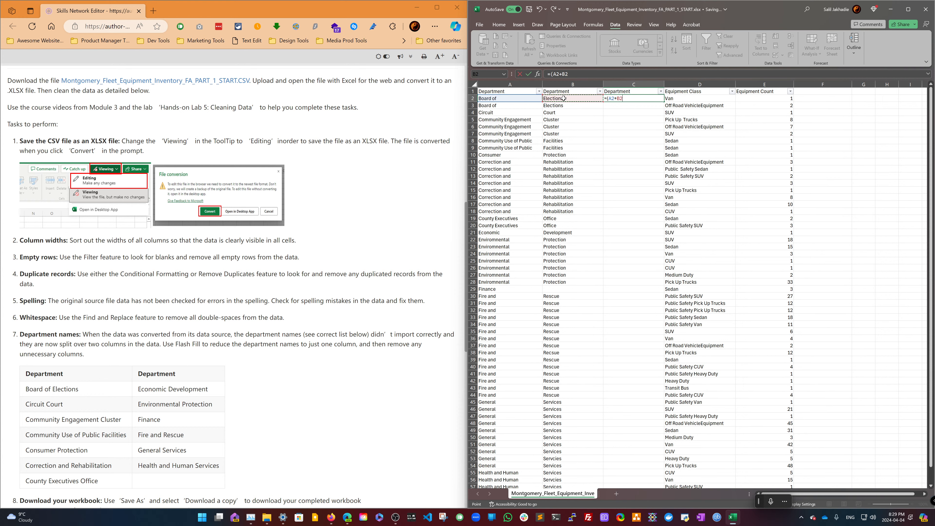
key("Return")
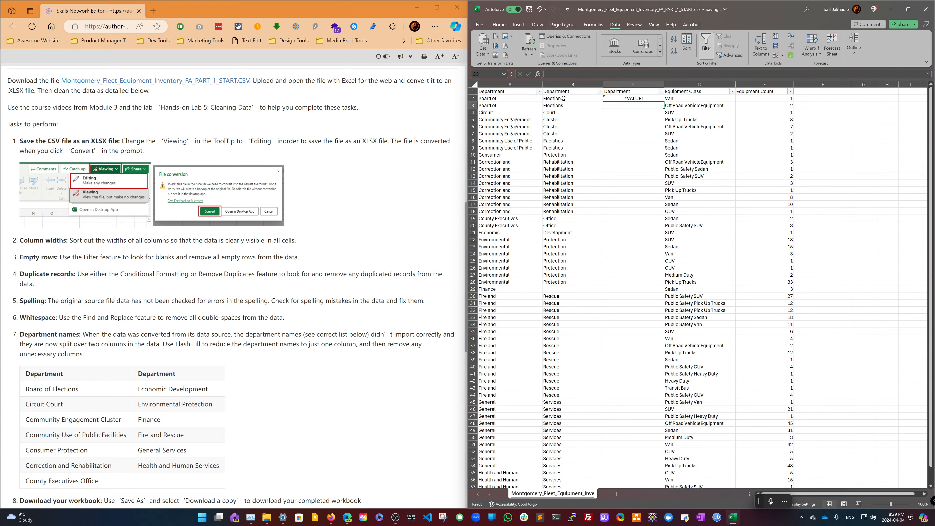
double_click(615, 99)
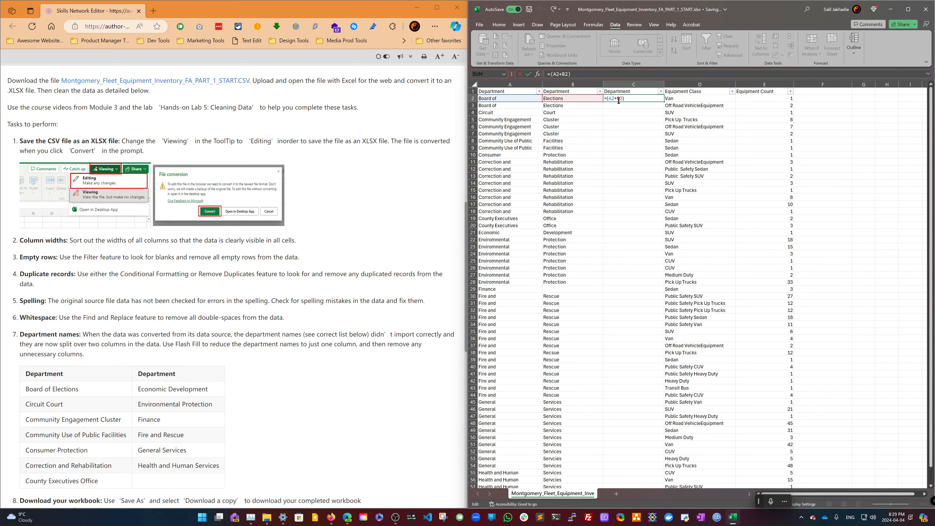
type("CONCAT")
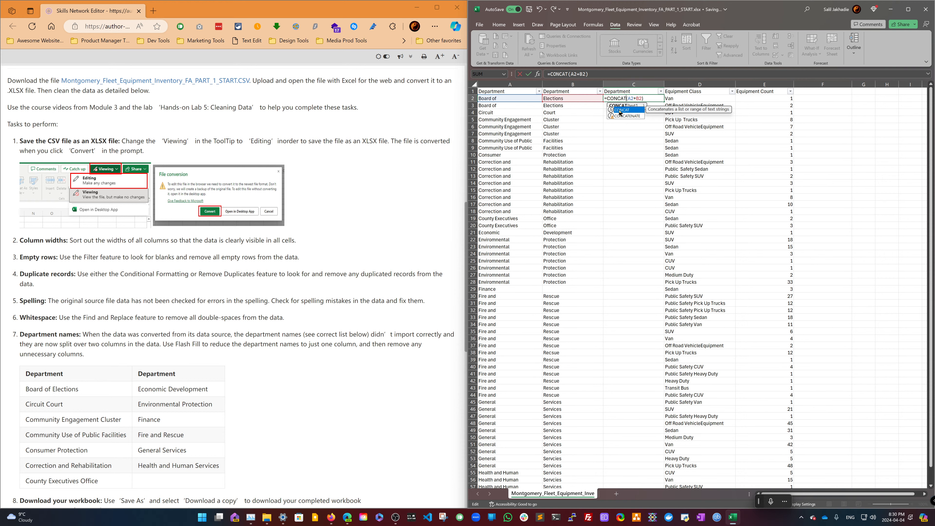
left_click(619, 111)
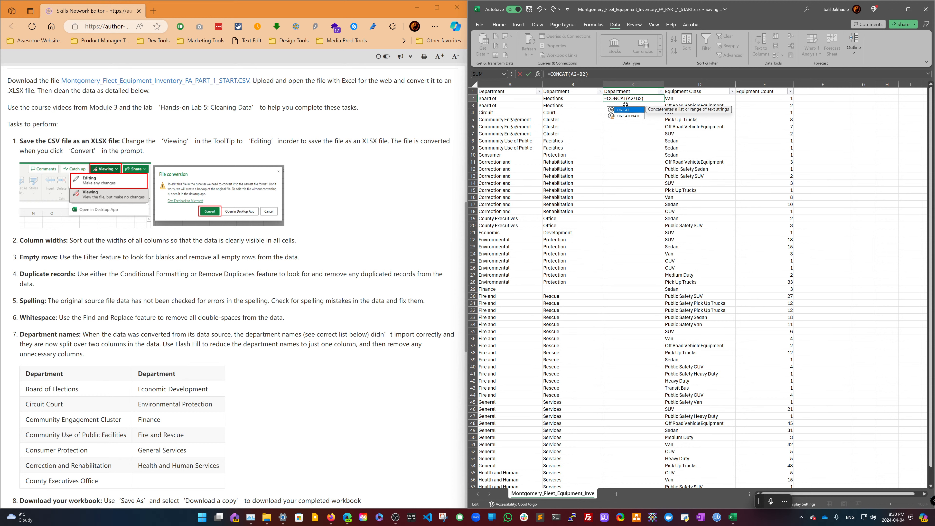
left_click(636, 98)
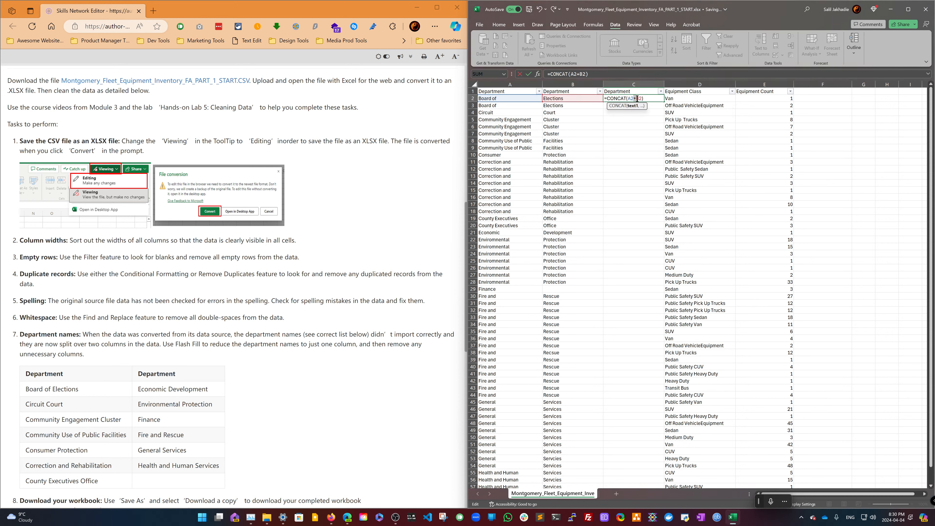
key("BackSpace")
type(":")
key("Return")
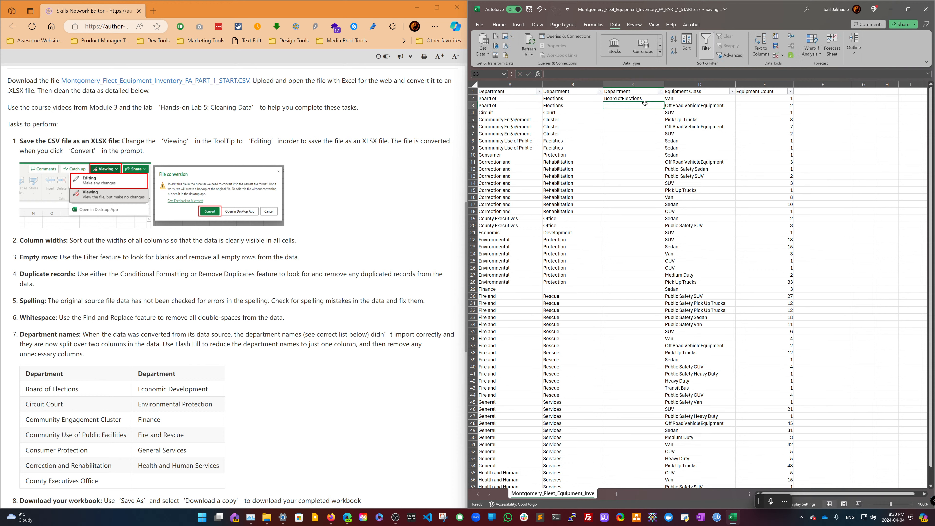
- Rewrite the formula as =CONCAT(A2," ",B2) and fill it down the whole new Department column
double_click(642, 99)
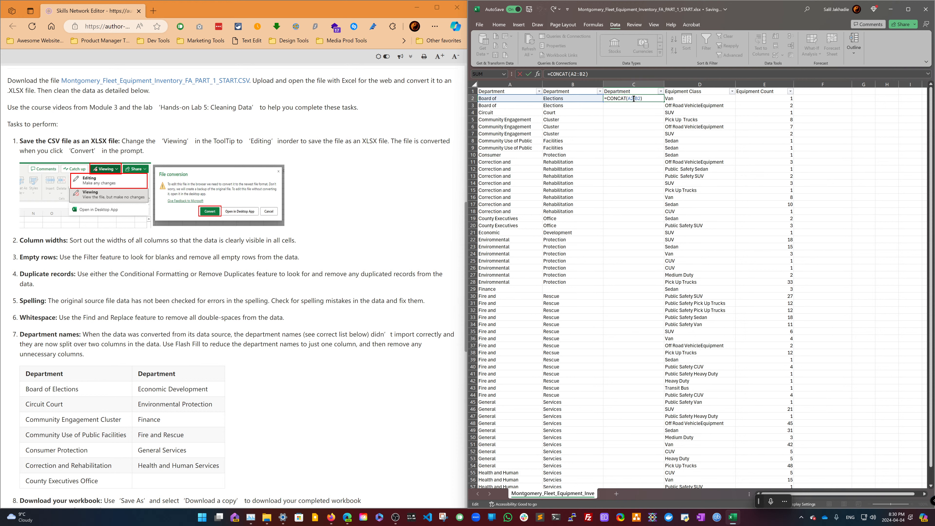
left_click(634, 99)
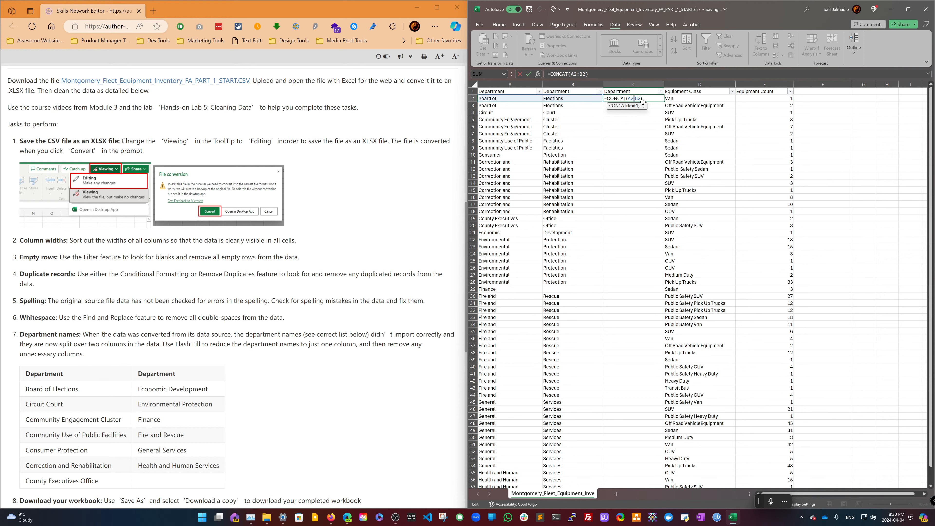
type(",\"")
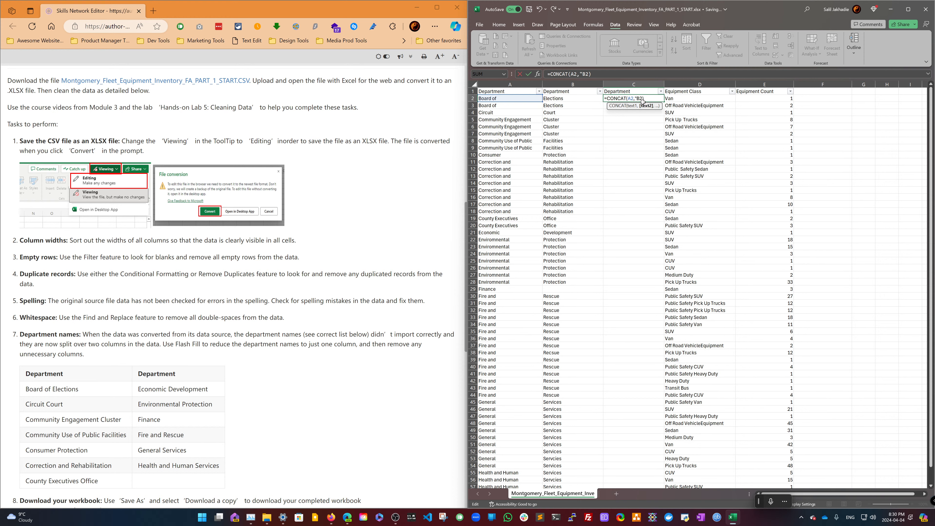
type(" \",")
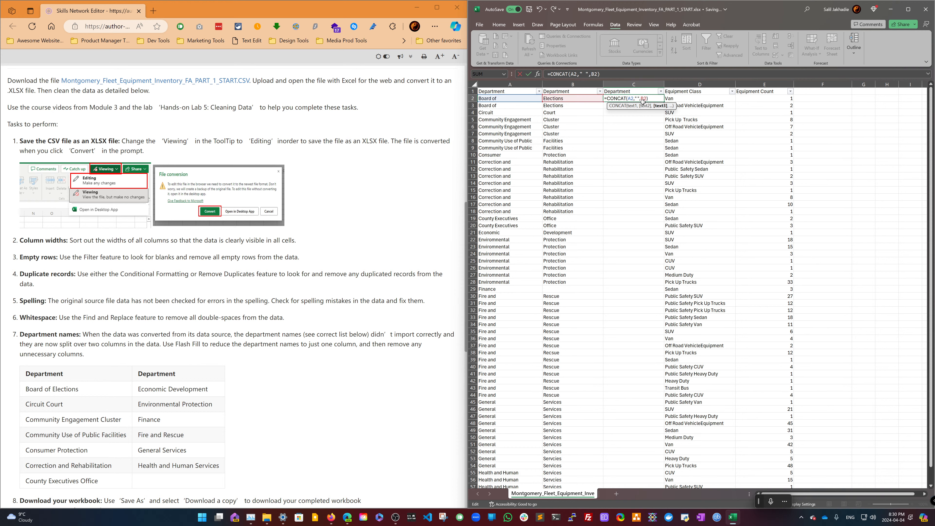
key("Return")
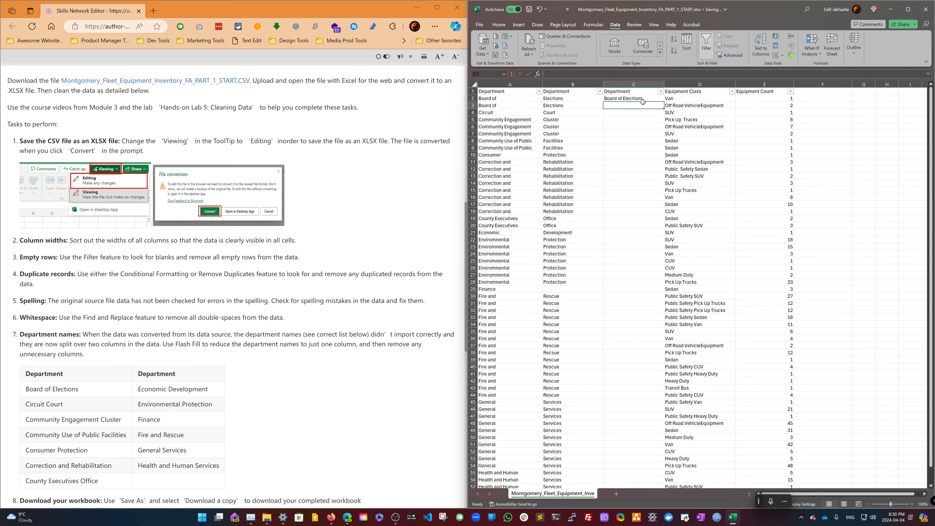
left_click(650, 97)
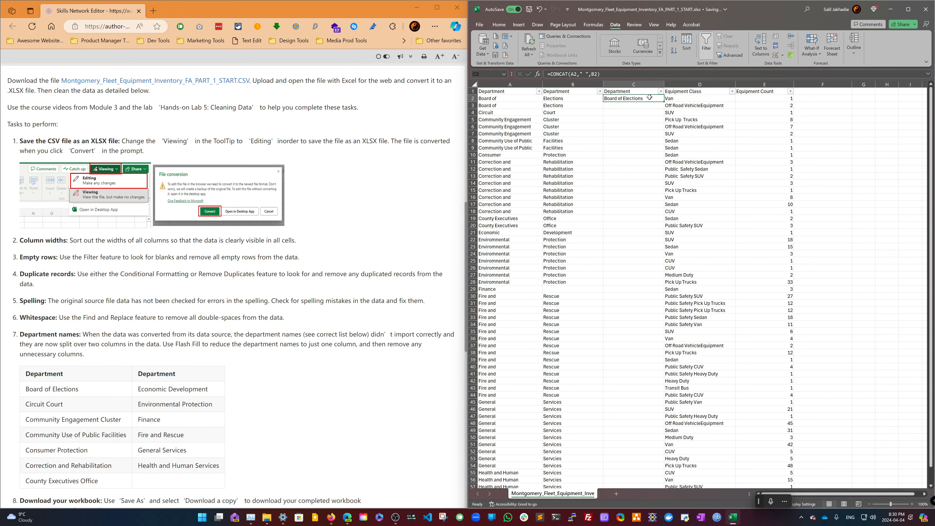
double_click(663, 101)
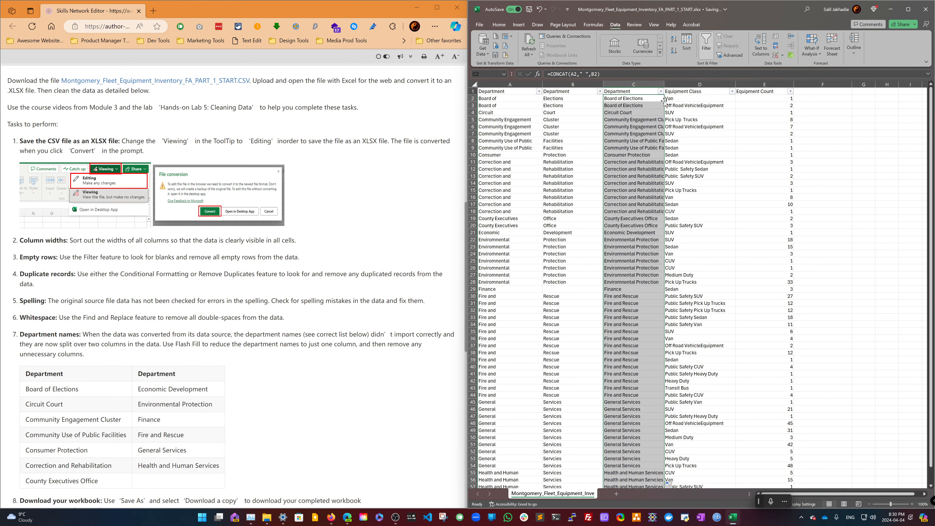
- Try deleting the two split department columns A and B
left_click_drag(587, 84, 496, 84)
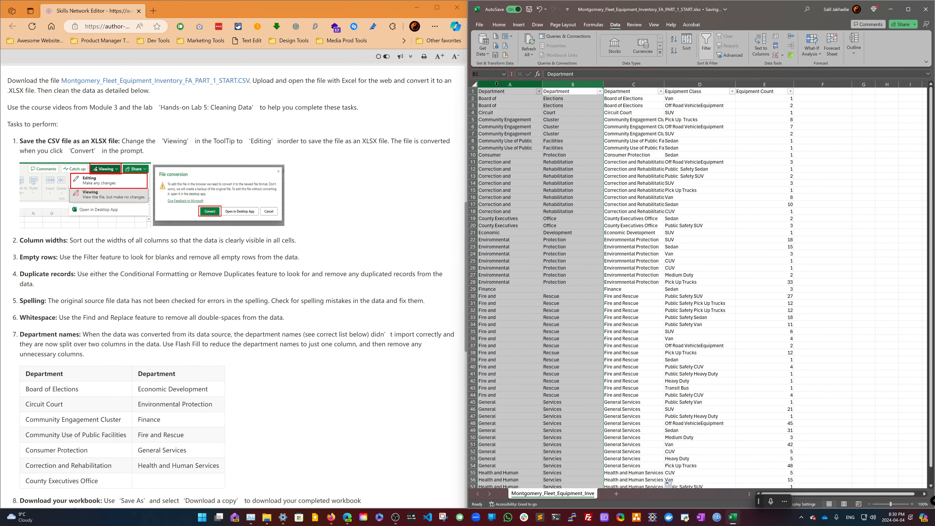
scroll(579, 192, "down", 4)
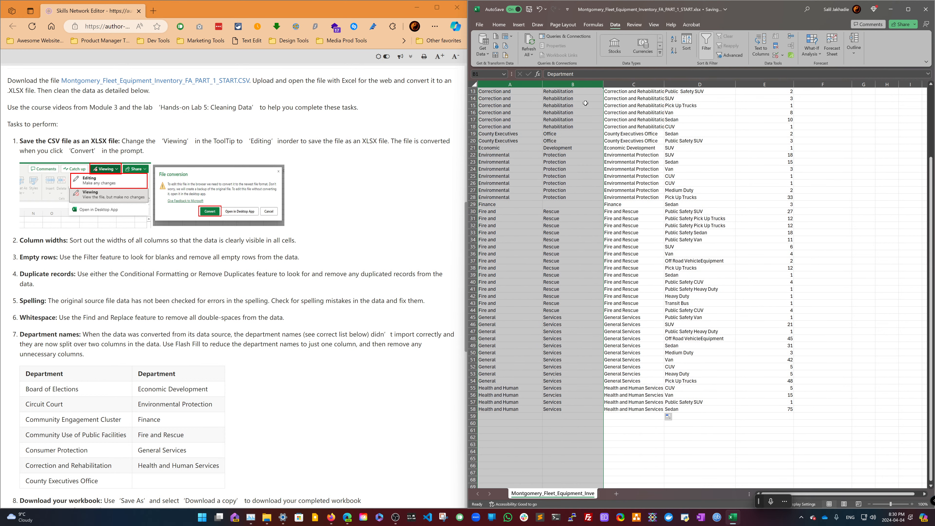
right_click(587, 84)
left_click(607, 166)
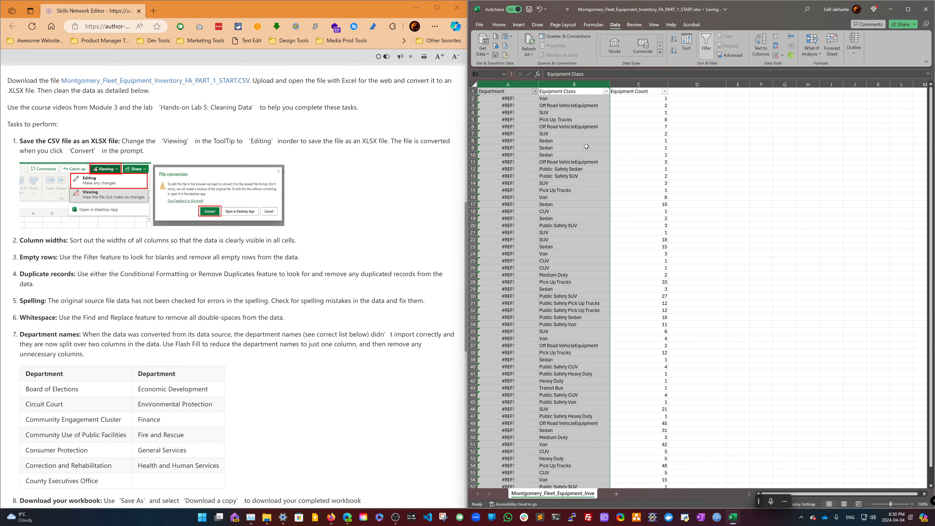
key("ctrl+z")
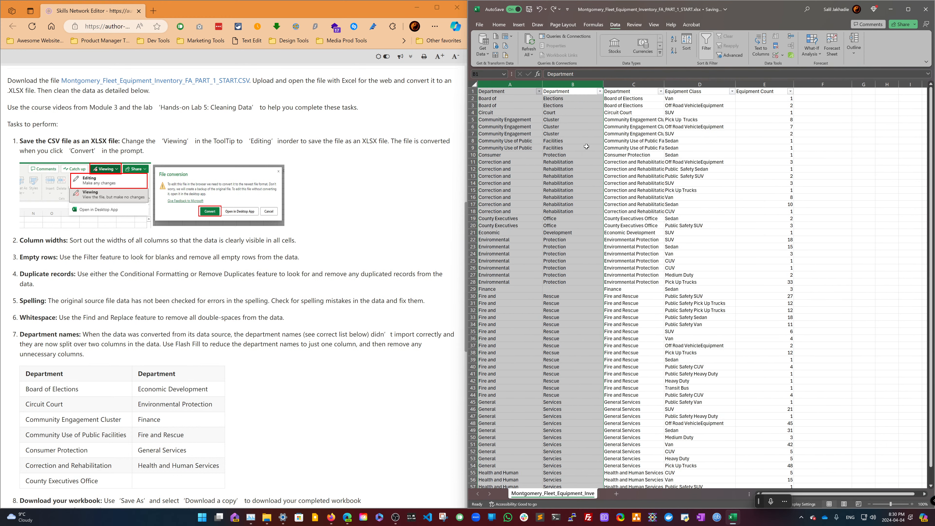
- Copy the combined Department column C and paste it as values over column A
right_click(646, 84)
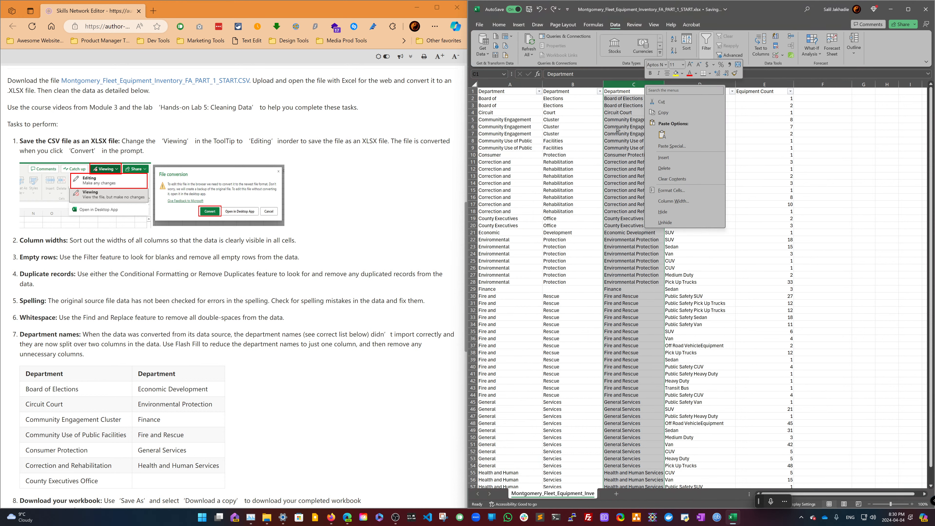
key("Escape")
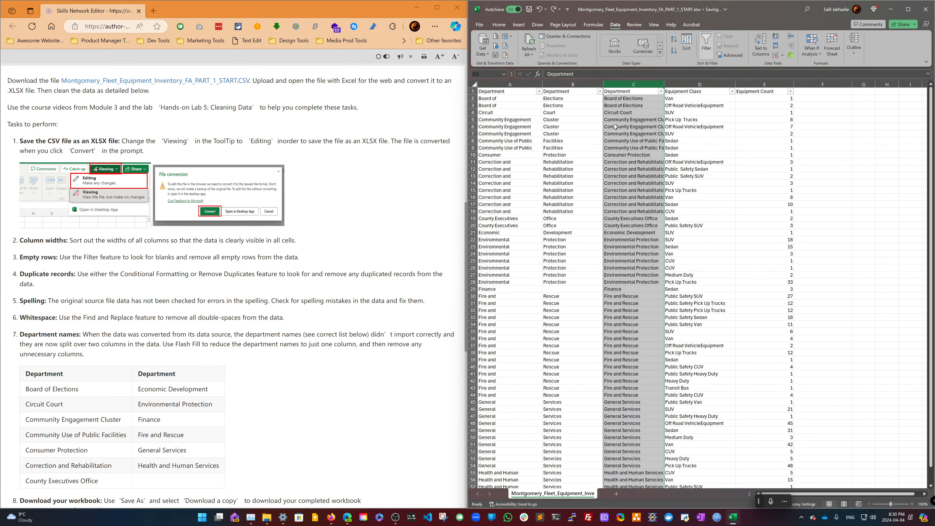
right_click(629, 95)
left_click(647, 120)
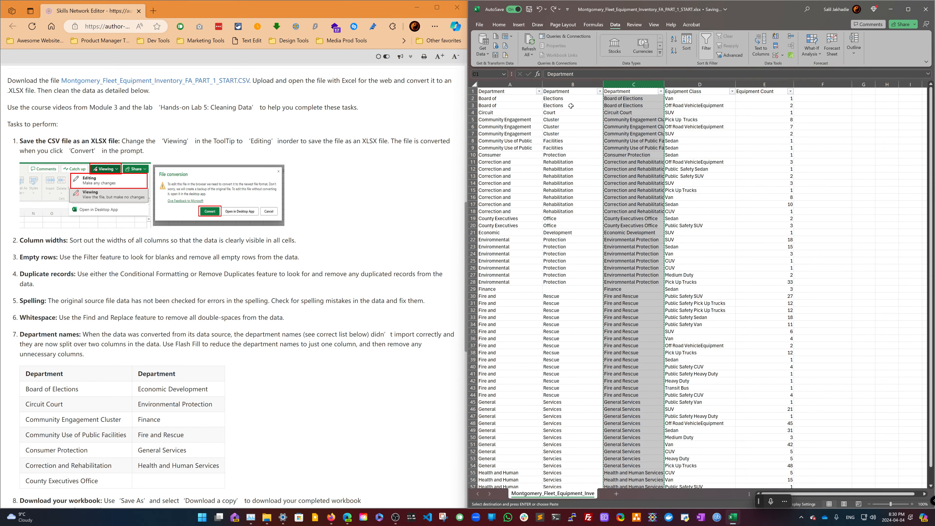
right_click(506, 98)
right_click(499, 92)
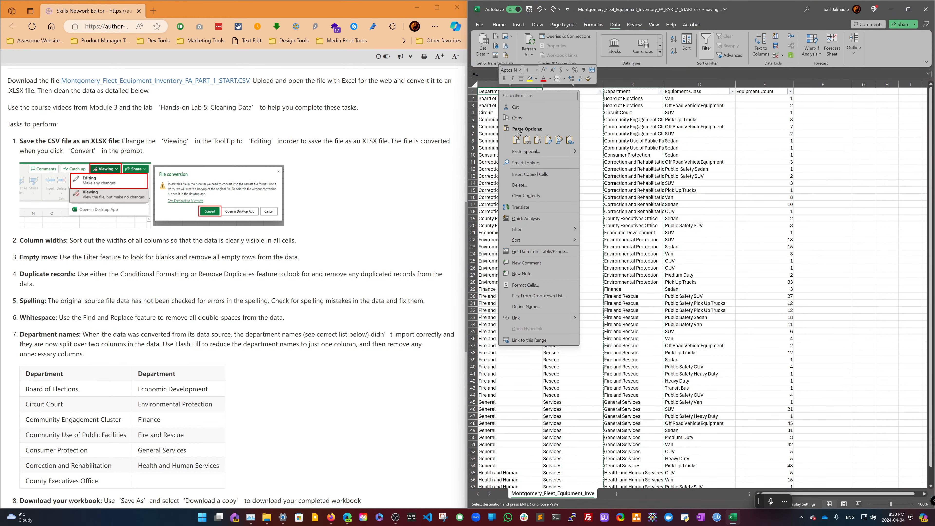
left_click(517, 140)
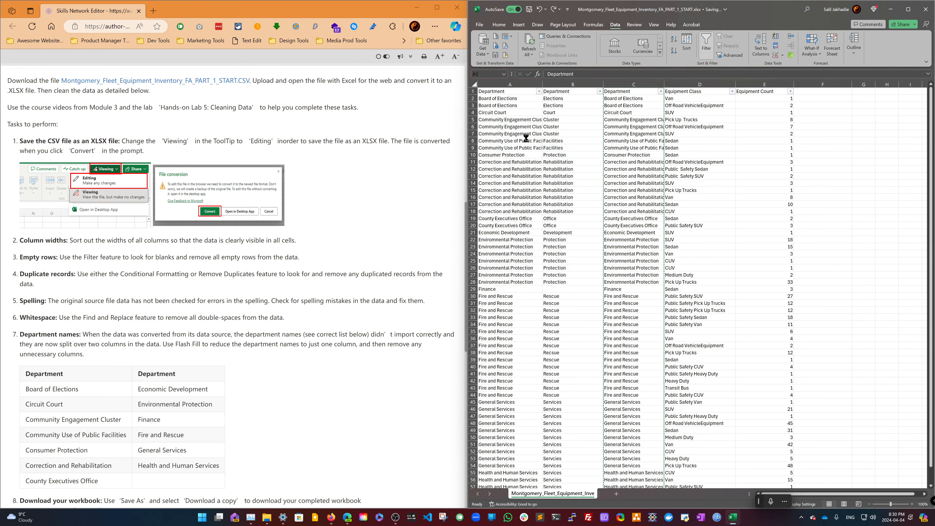
- Delete columns B and C holding the department suffixes and formulas, and autofit column A's width
left_click_drag(586, 85, 613, 84)
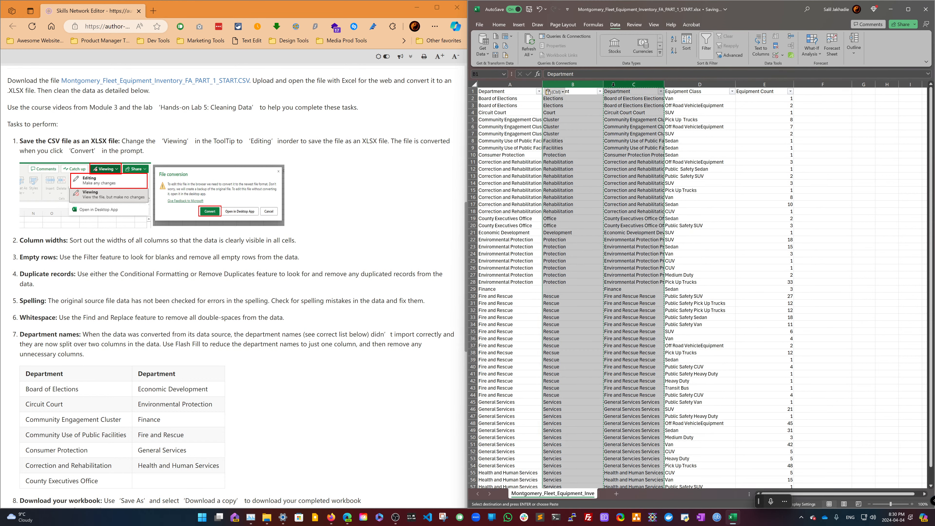
right_click(613, 84)
left_click(634, 169)
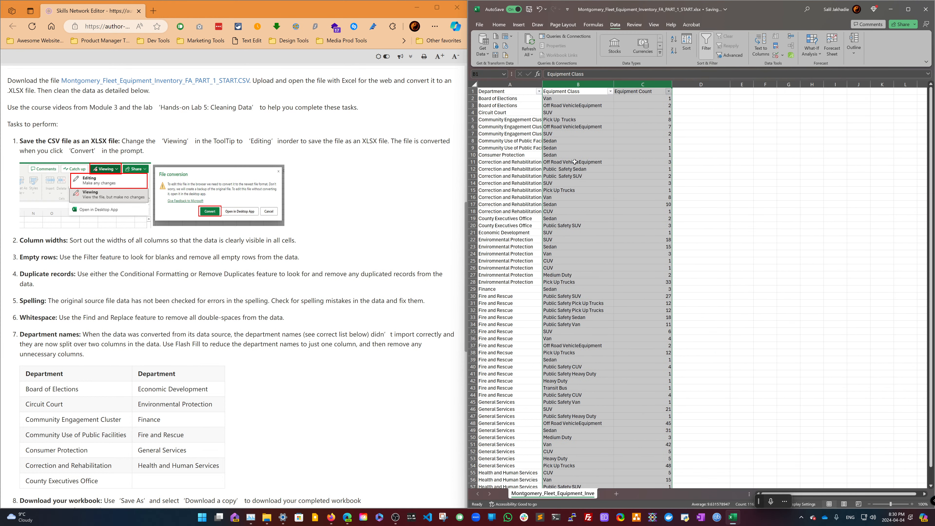
left_click(514, 119)
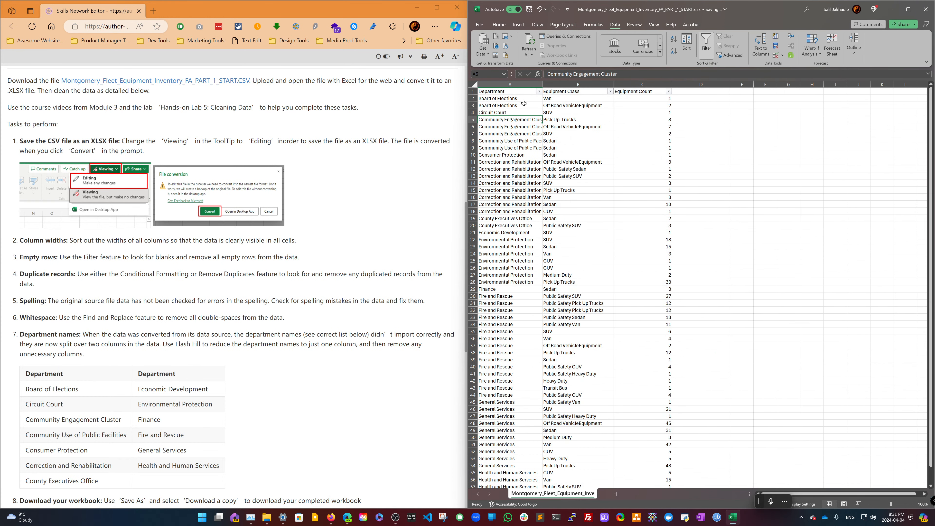
double_click(542, 84)
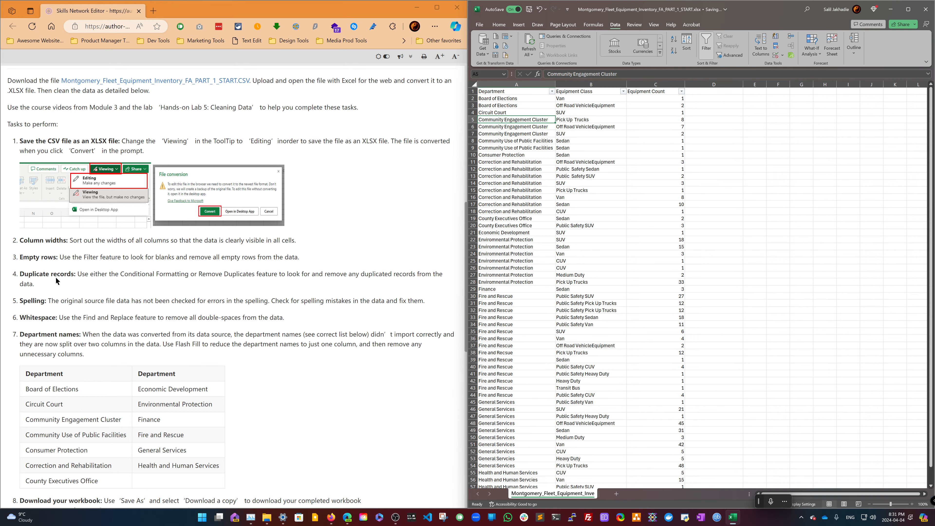
scroll(93, 281, "down", 2)
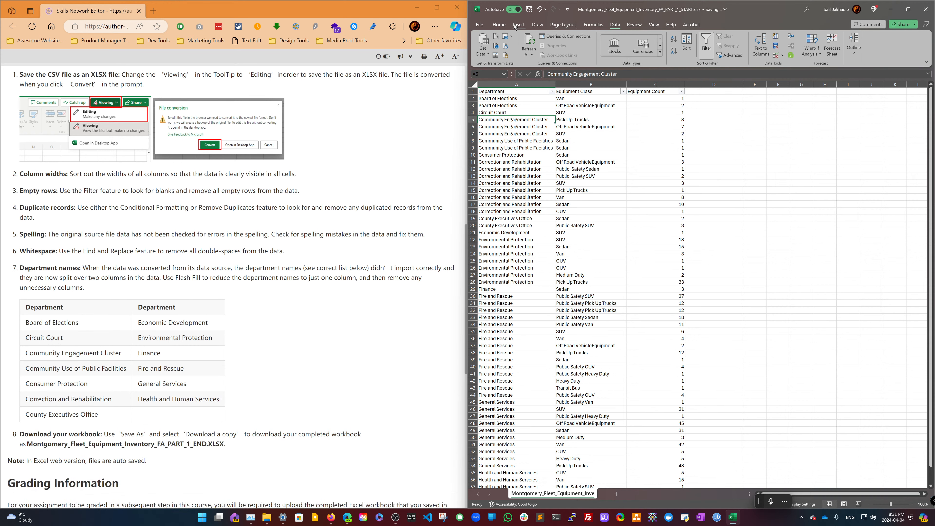
left_click(500, 25)
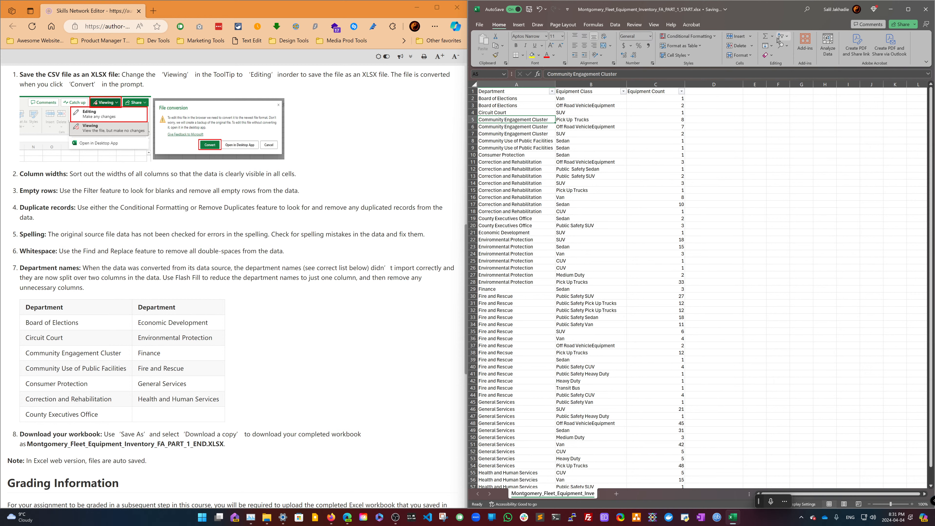
left_click(615, 25)
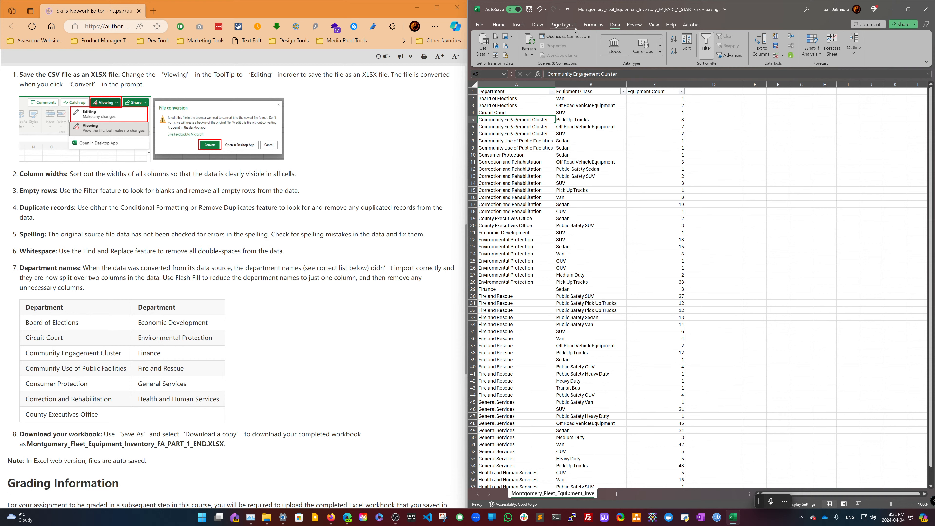
left_click(515, 26)
left_click(499, 24)
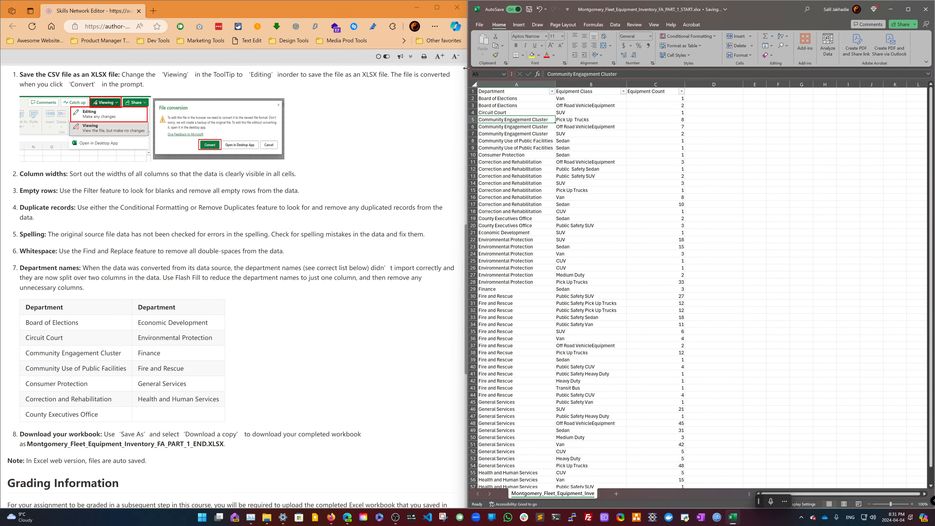
left_click_drag(468, 73, 272, 80)
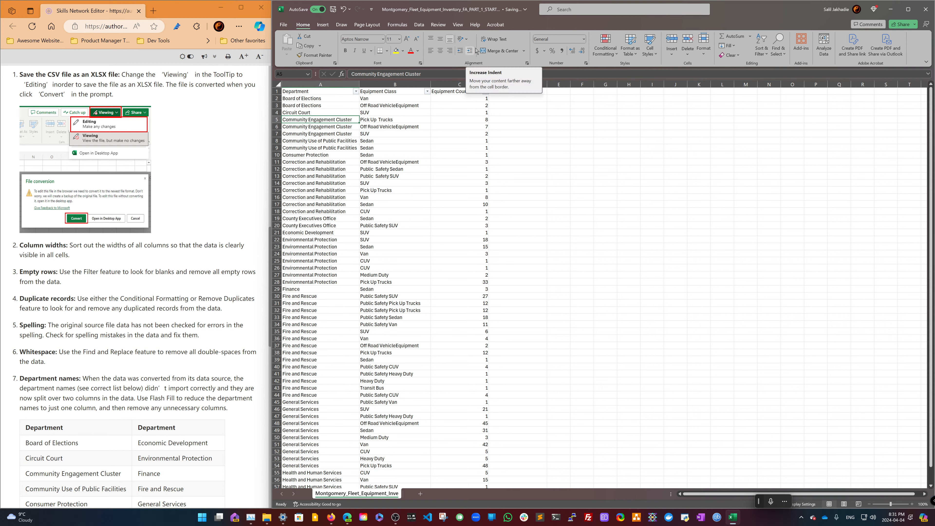
left_click(614, 11)
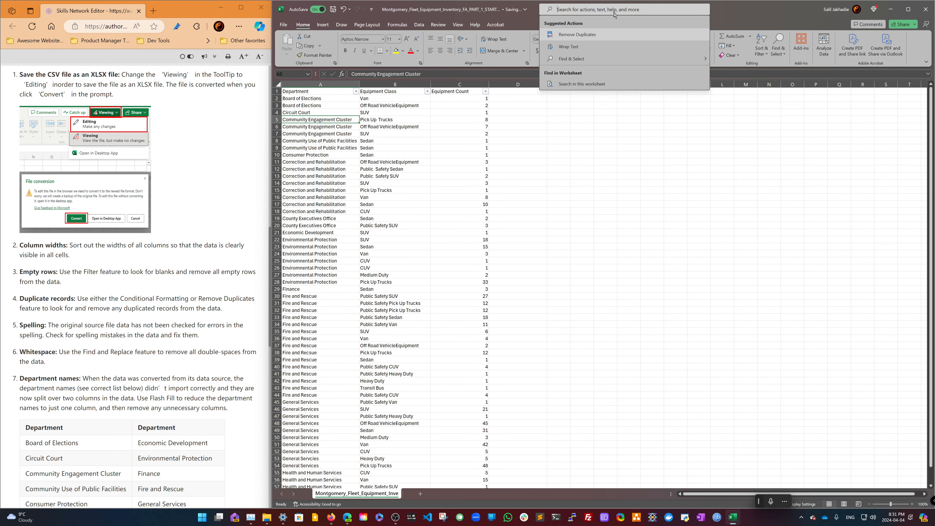
type("dup")
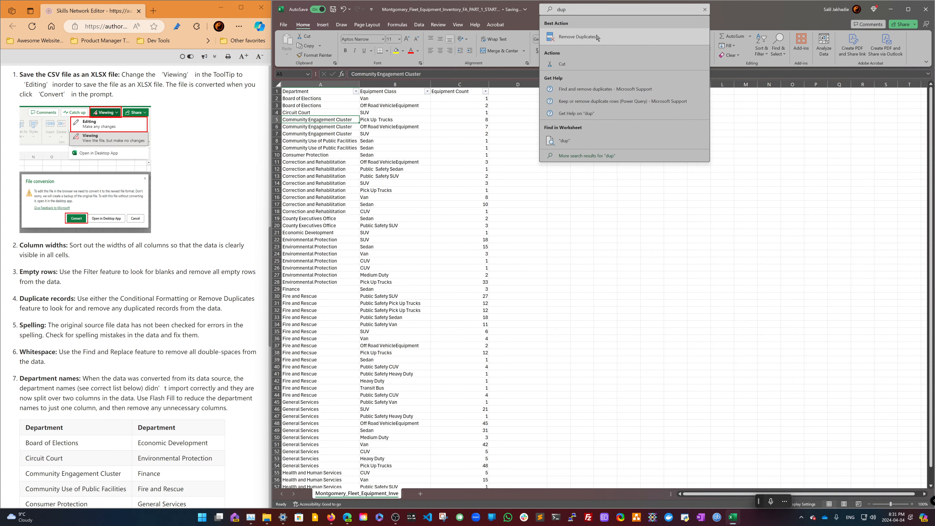
left_click(597, 37)
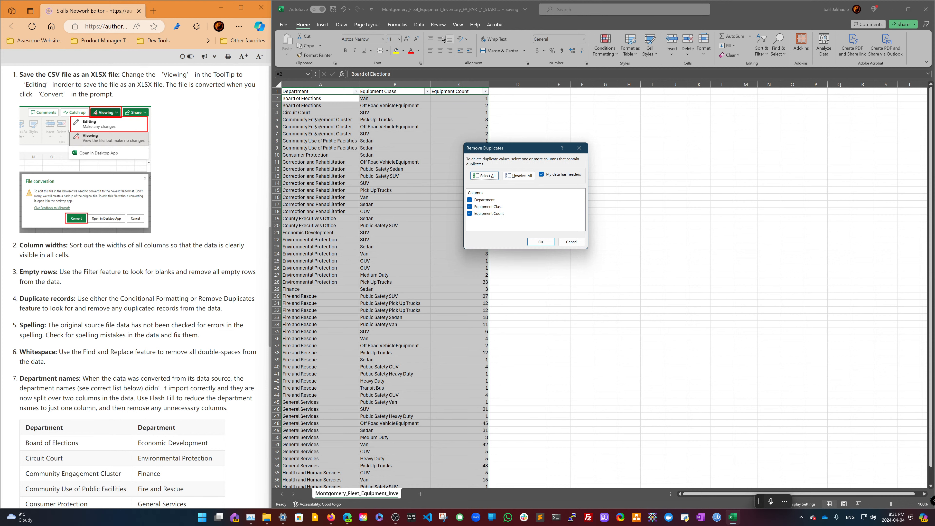
left_click(572, 242)
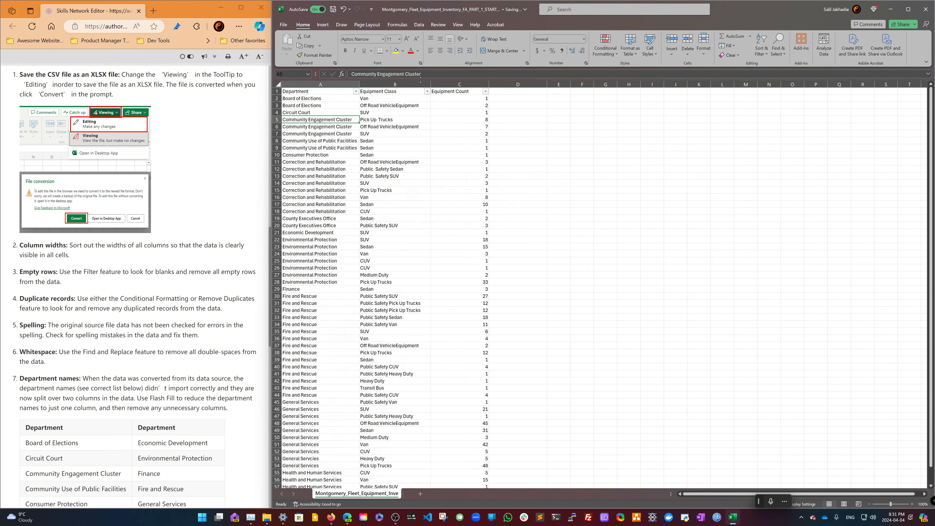
- Remove duplicate rows from the table, comparing Department, Equipment Class and Equipment Count
left_click(438, 29)
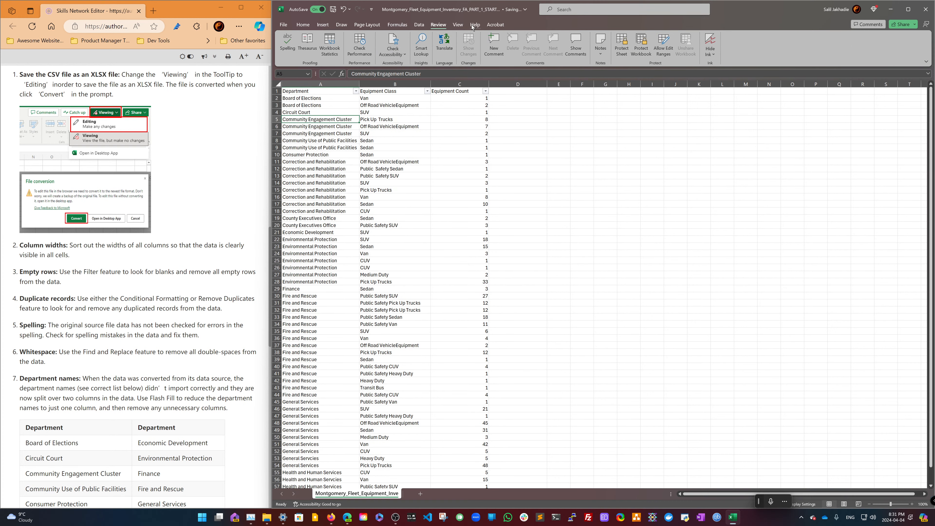
left_click(419, 25)
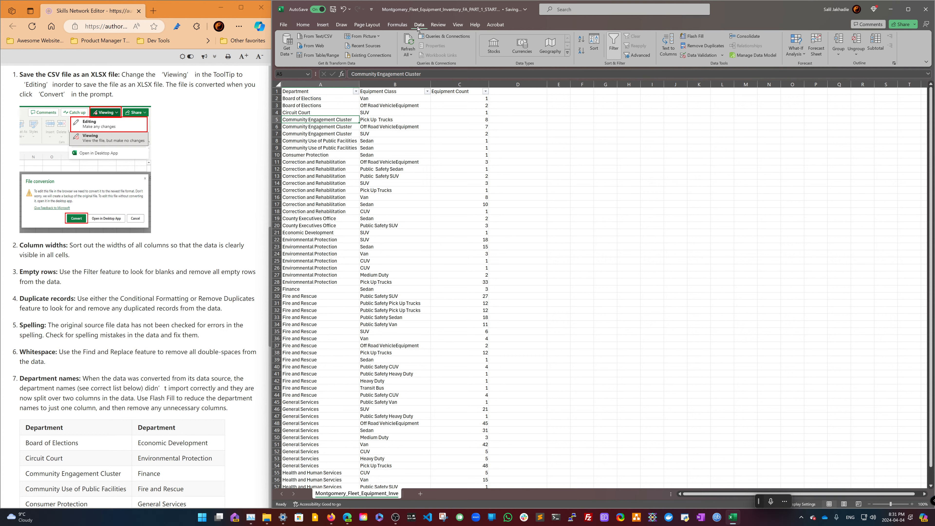
left_click(696, 46)
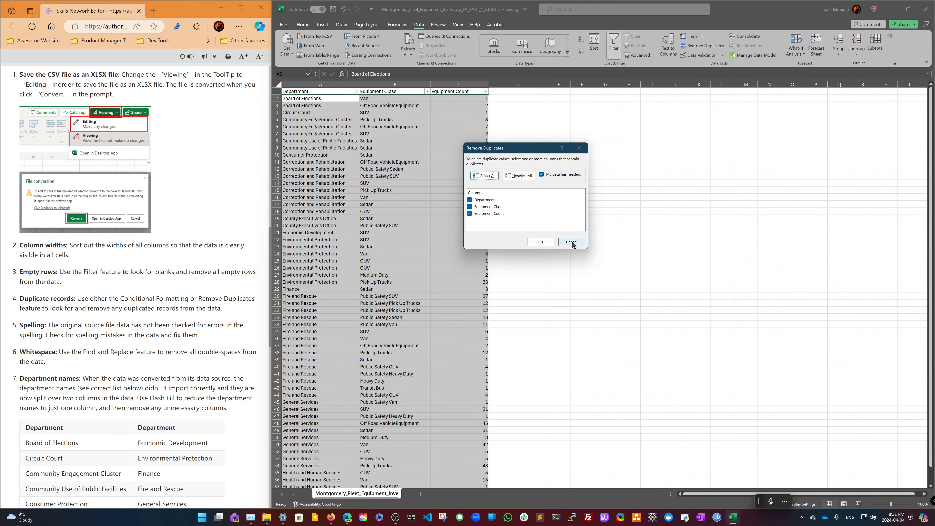
left_click(541, 242)
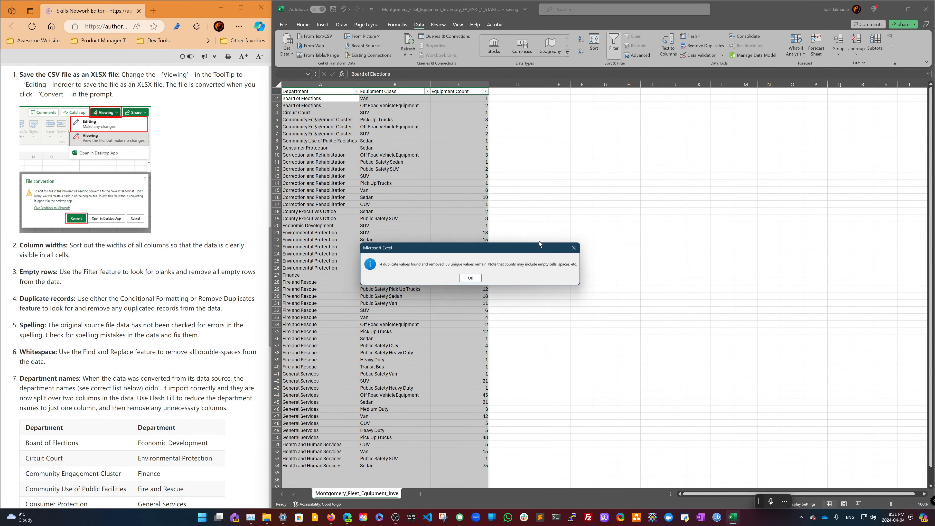
left_click(471, 278)
scroll(115, 309, "down", 2)
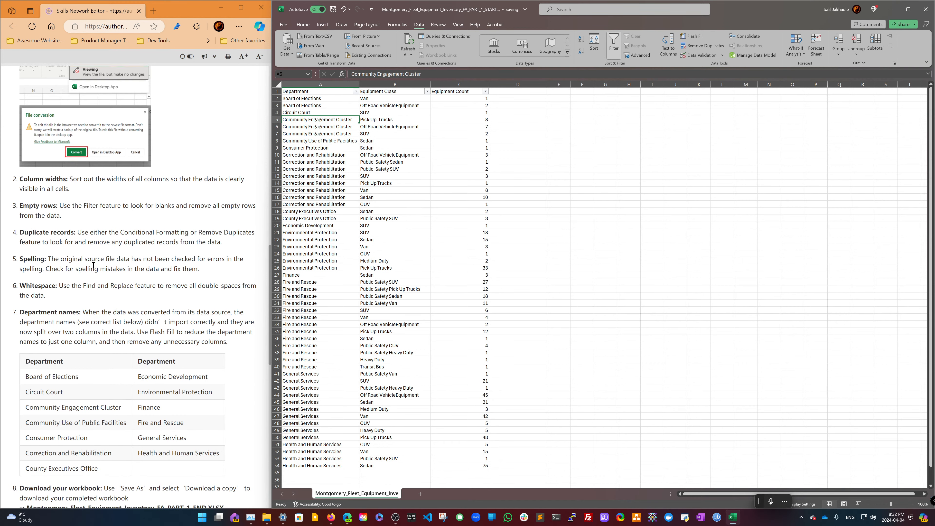
left_click(438, 25)
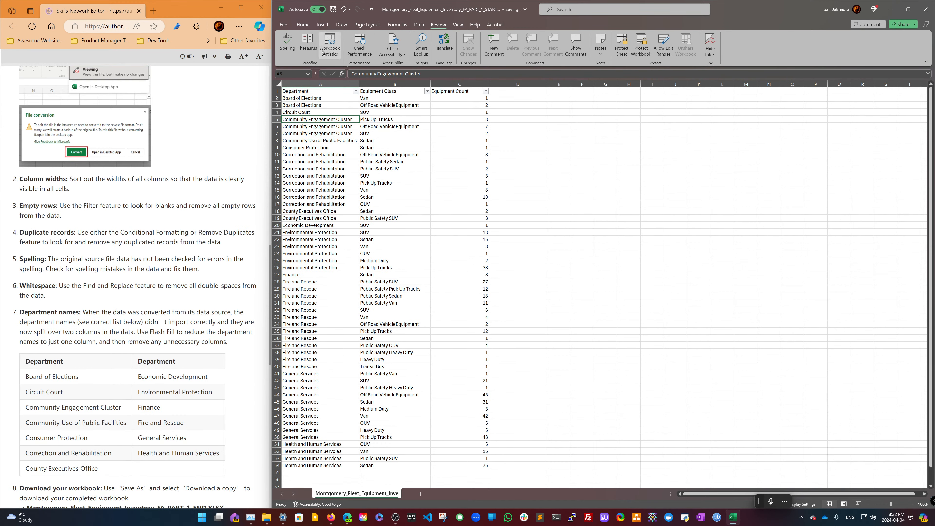
left_click(288, 44)
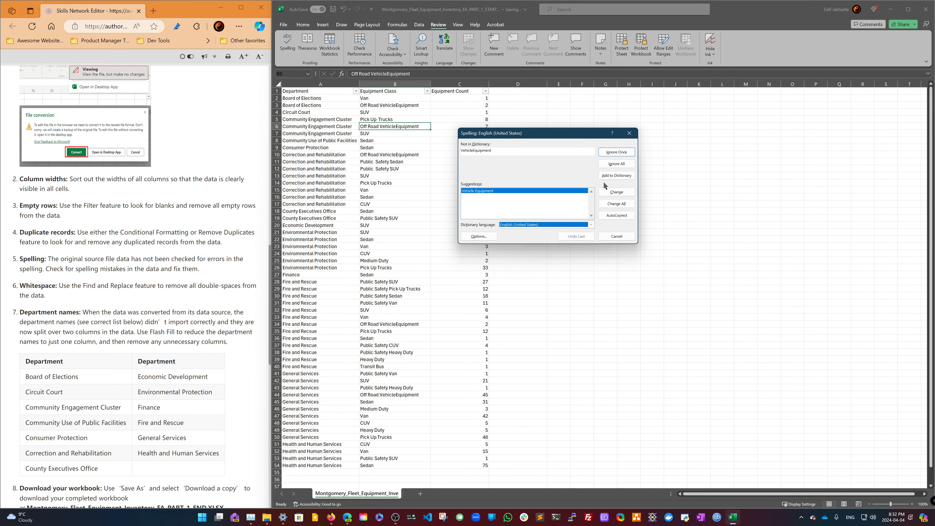
left_click(616, 236)
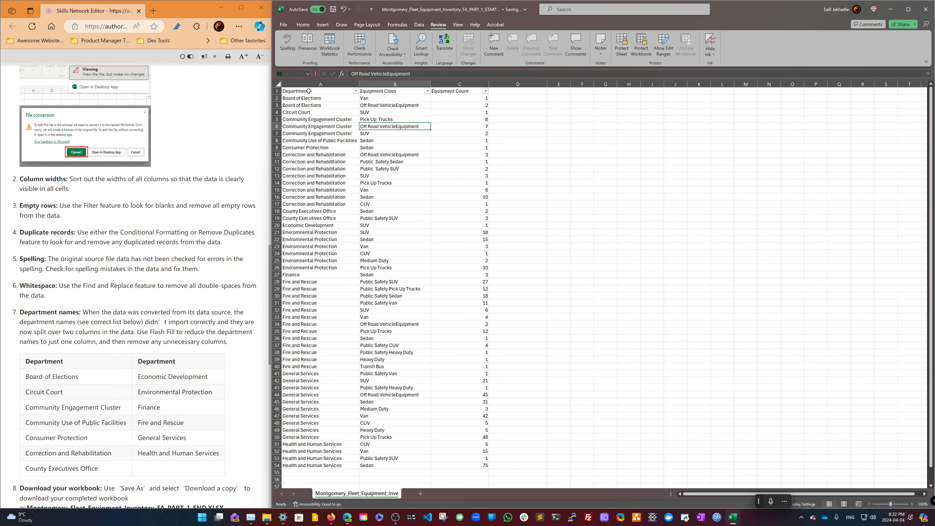
- Spell-check the Department column, applying the suggested correction for each flagged word
left_click(309, 91)
left_click(311, 84)
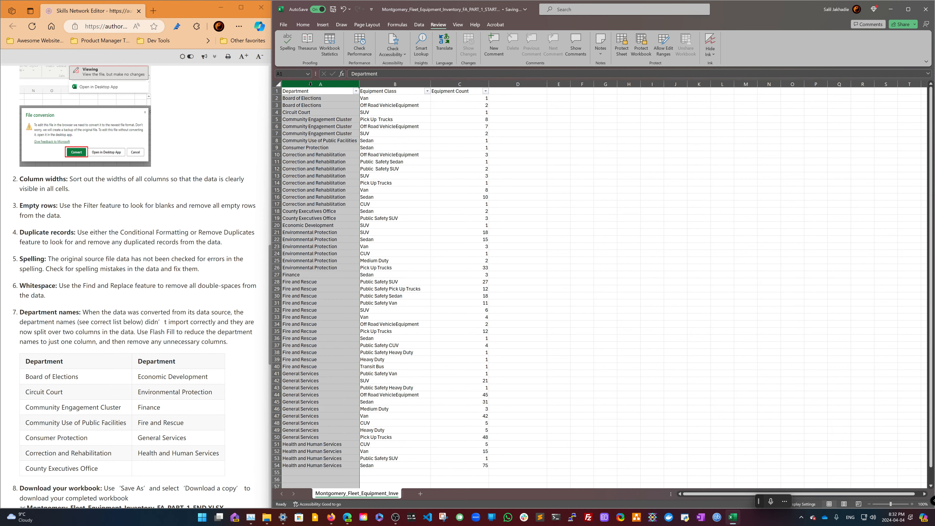
left_click(288, 43)
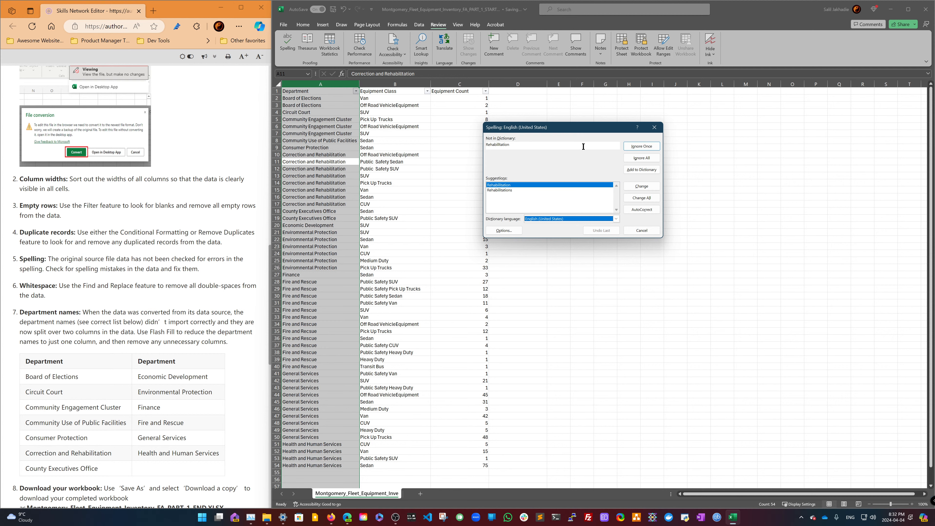
left_click(648, 186)
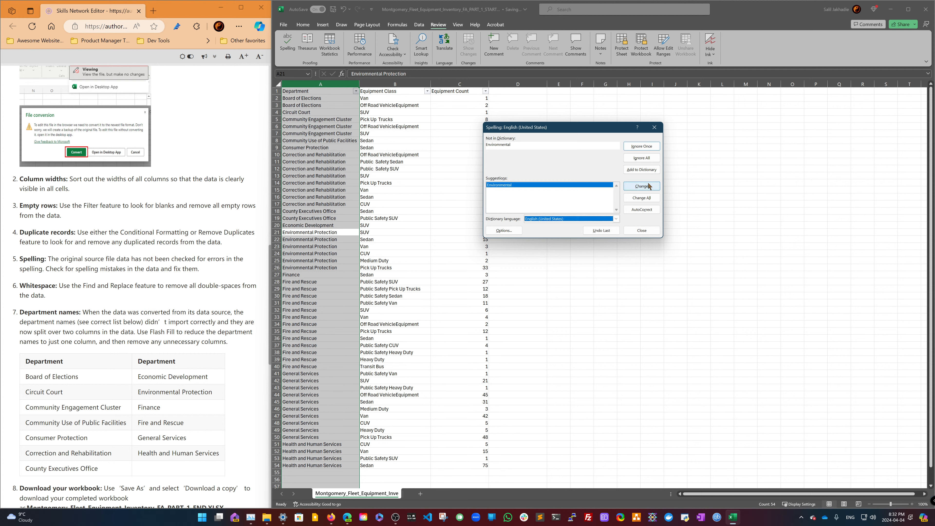
left_click(649, 185)
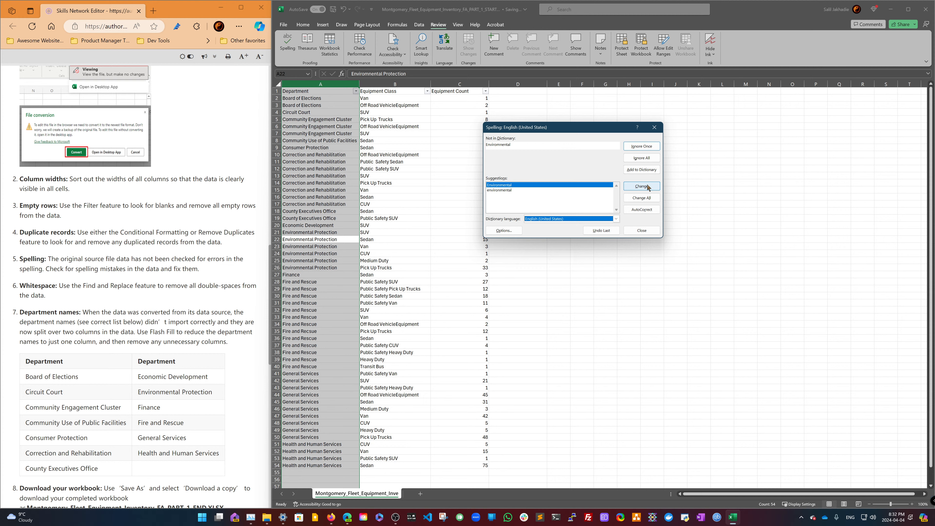
left_click(649, 186)
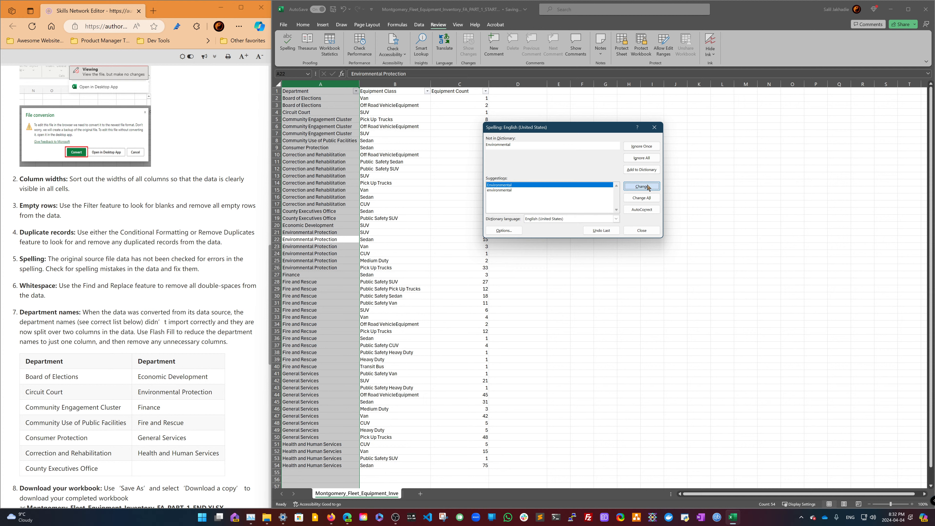
left_click(649, 187)
left_click(649, 186)
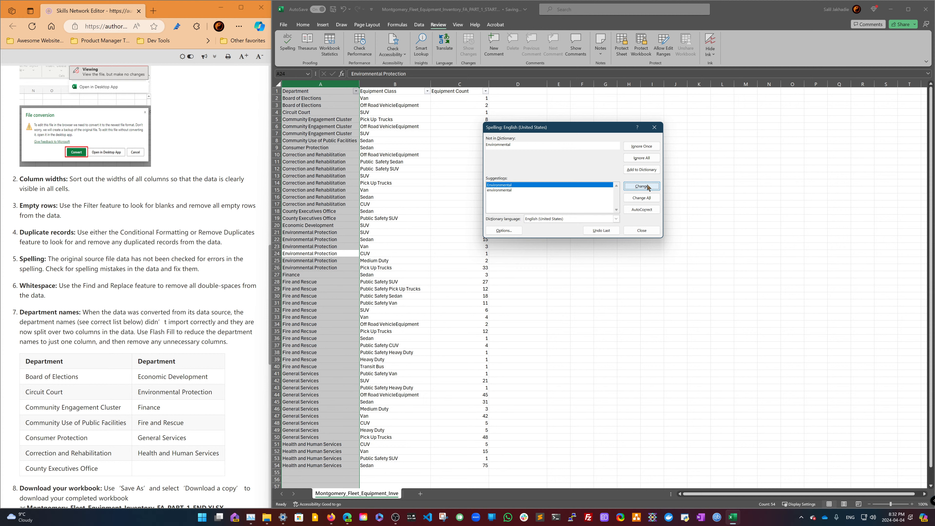
left_click(649, 187)
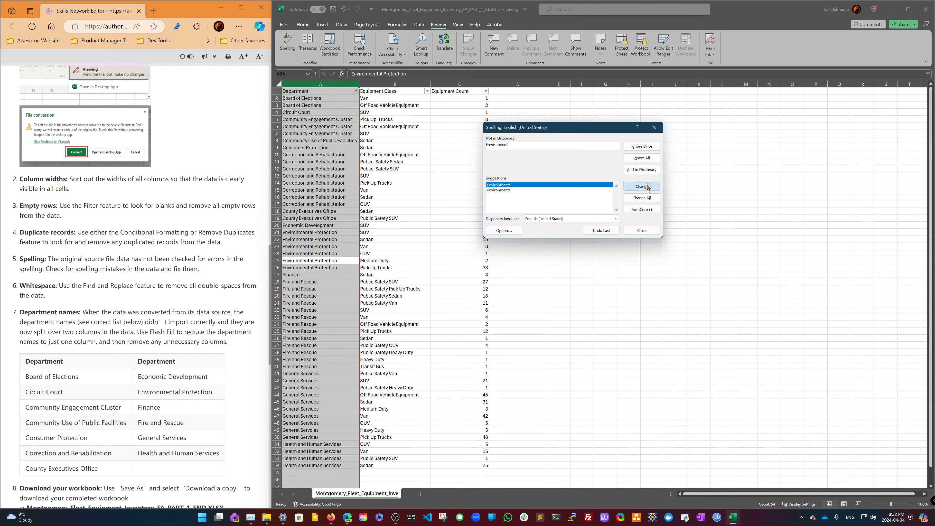
left_click(649, 186)
left_click(649, 186)
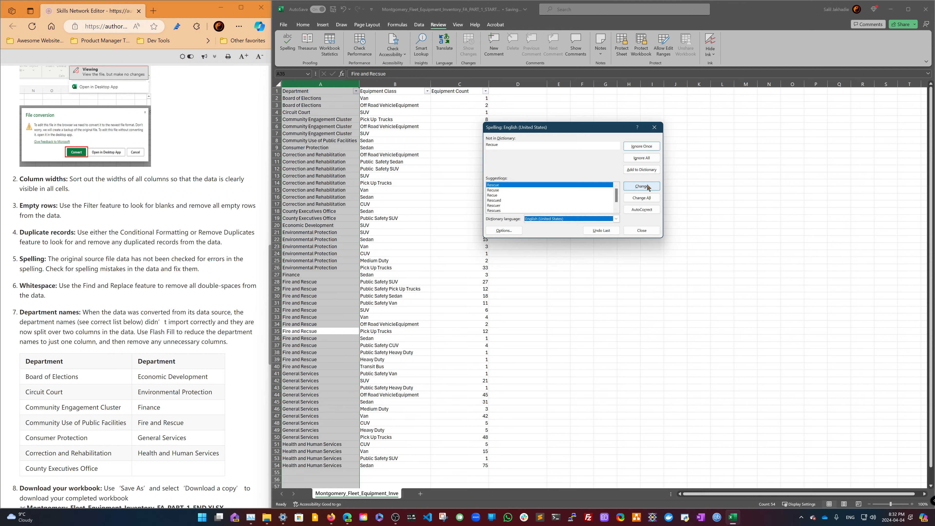
left_click(648, 187)
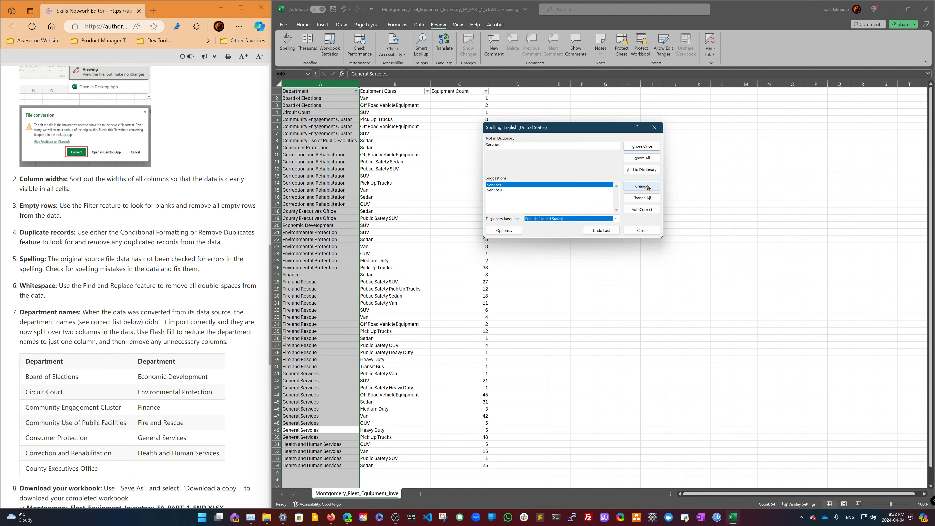
left_click(648, 188)
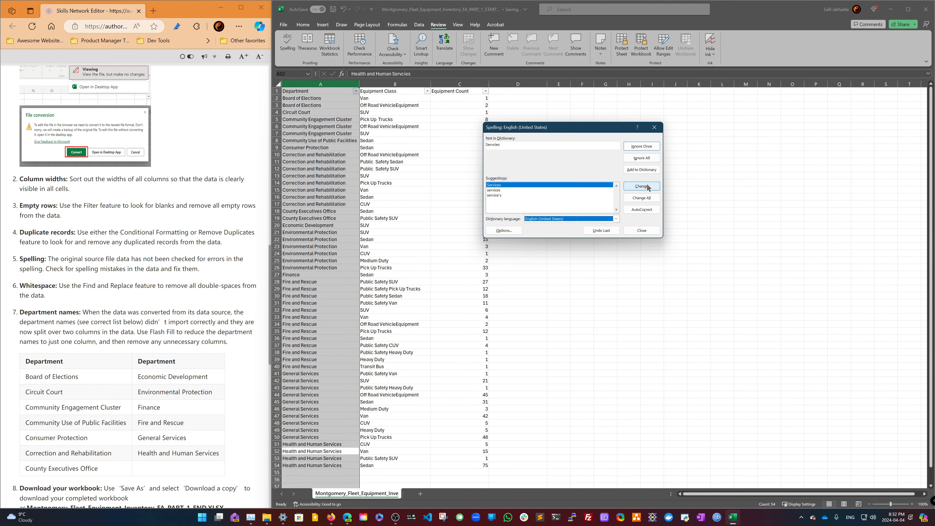
left_click(648, 188)
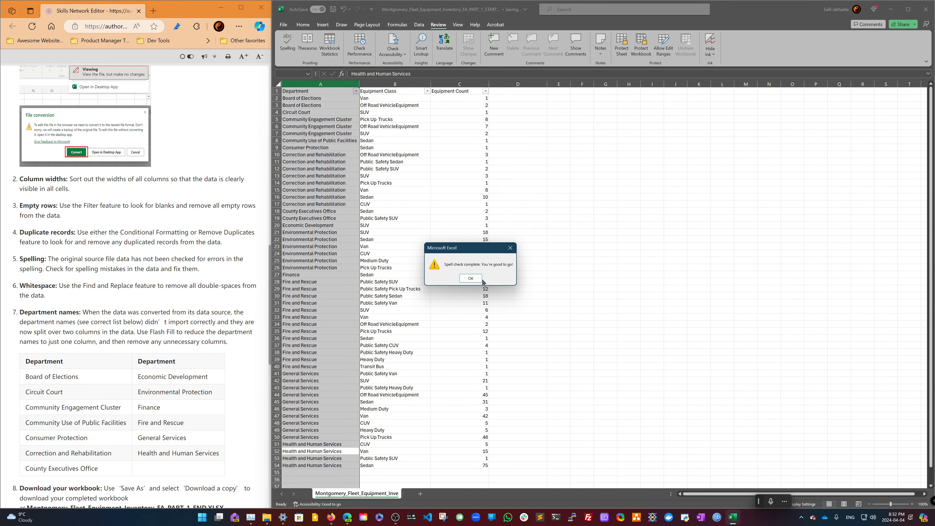
left_click(470, 278)
- Spell-check the Equipment Class column, changing every "VehicleEquipment" to "Vehicle Equipment"
left_click(404, 84)
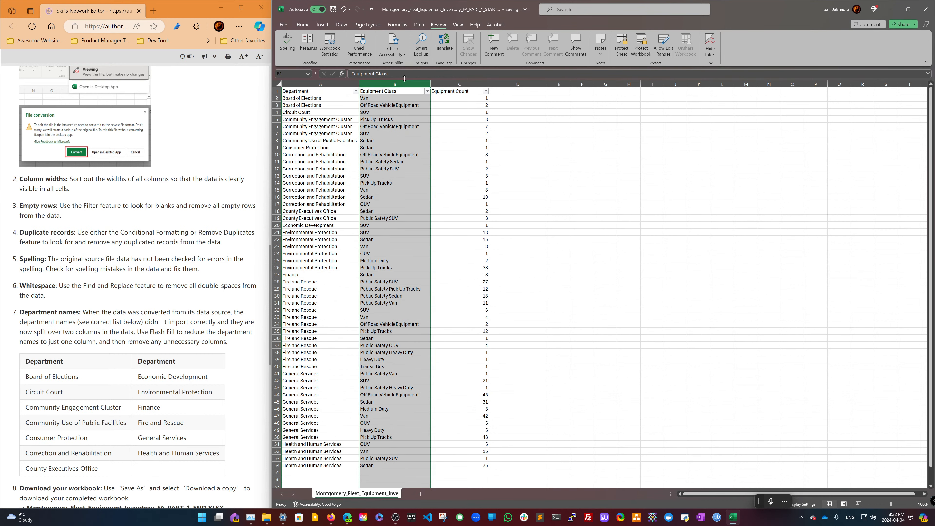
left_click(288, 42)
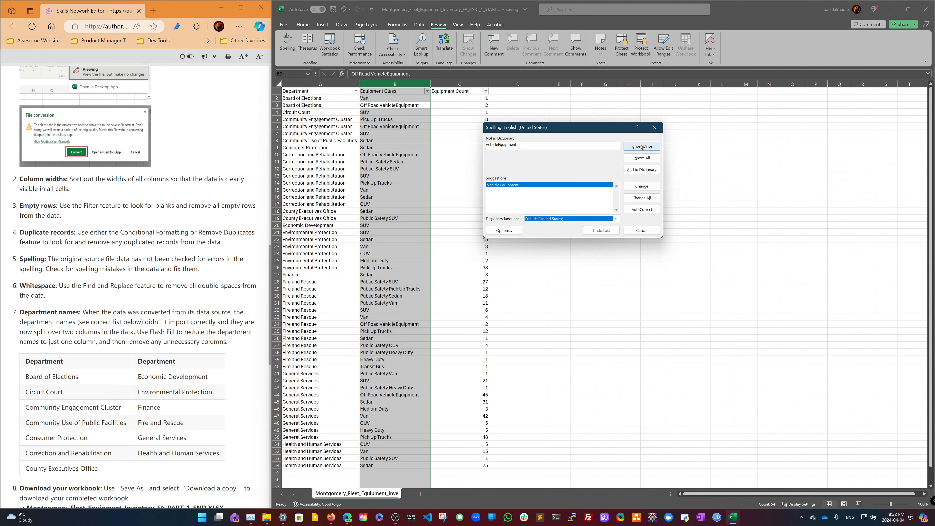
left_click(642, 186)
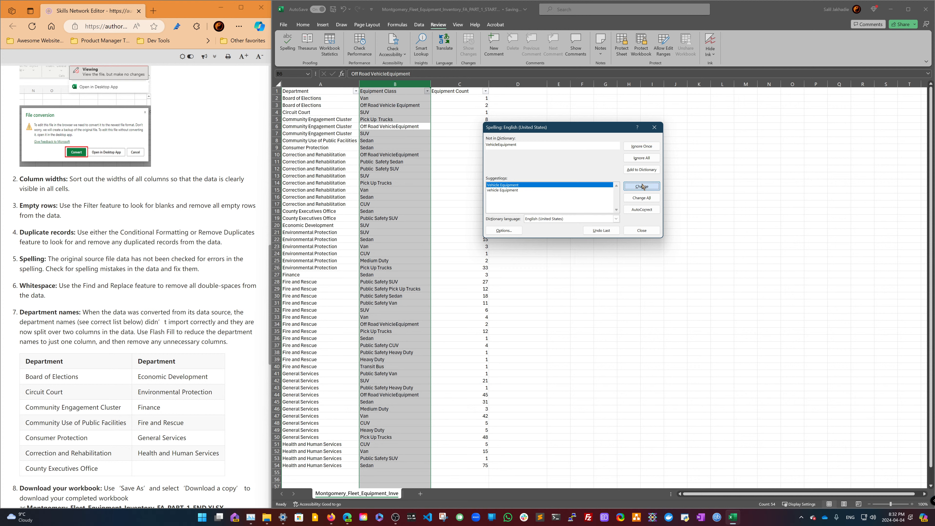
left_click(642, 187)
left_click(641, 186)
left_click(642, 186)
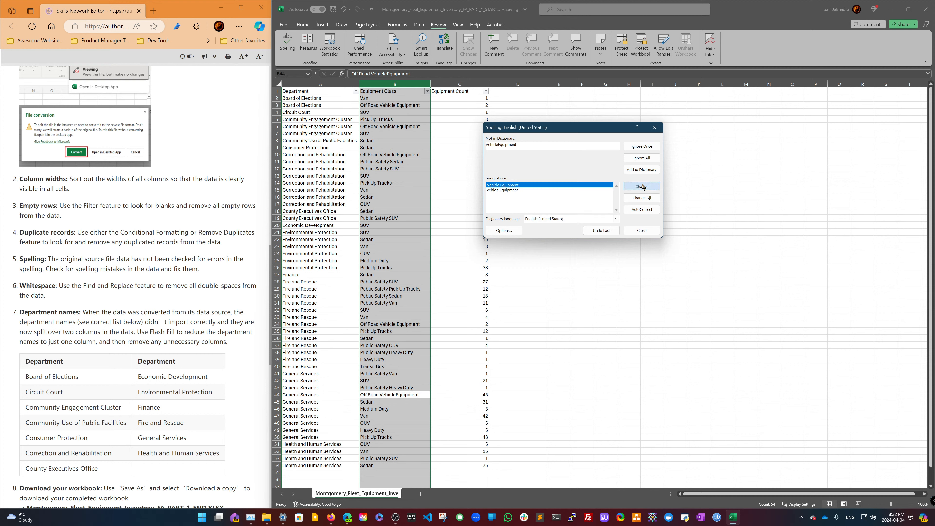
left_click(642, 186)
left_click(471, 283)
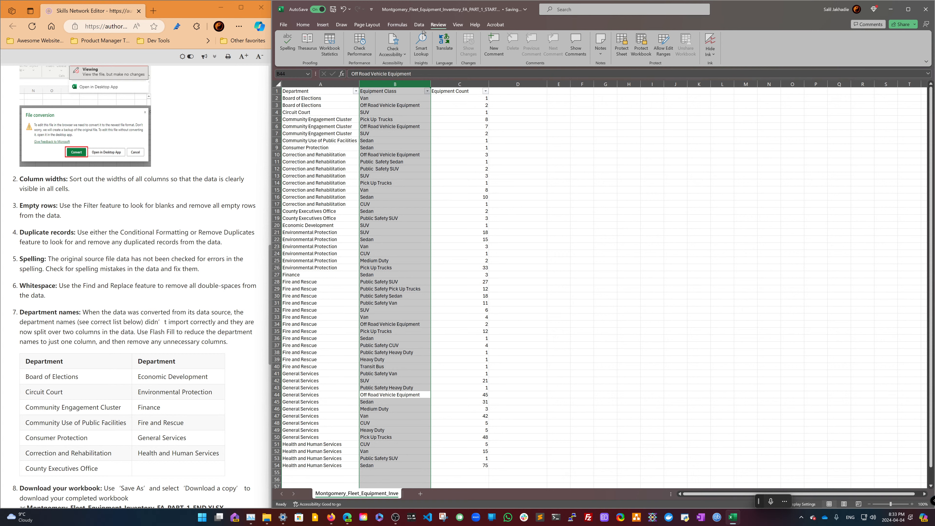
- Use Find and Replace to replace all double spaces with single spaces throughout the sheet
left_click(304, 27)
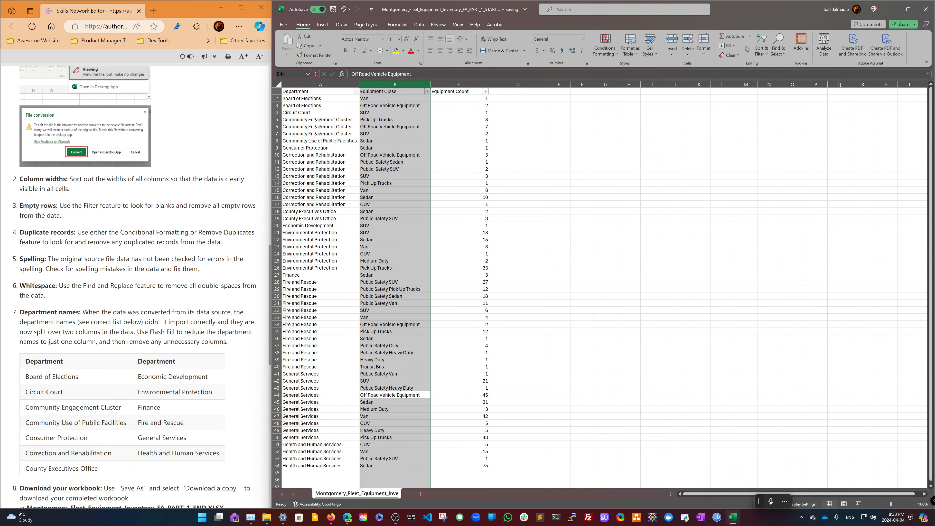
left_click(779, 53)
left_click(783, 76)
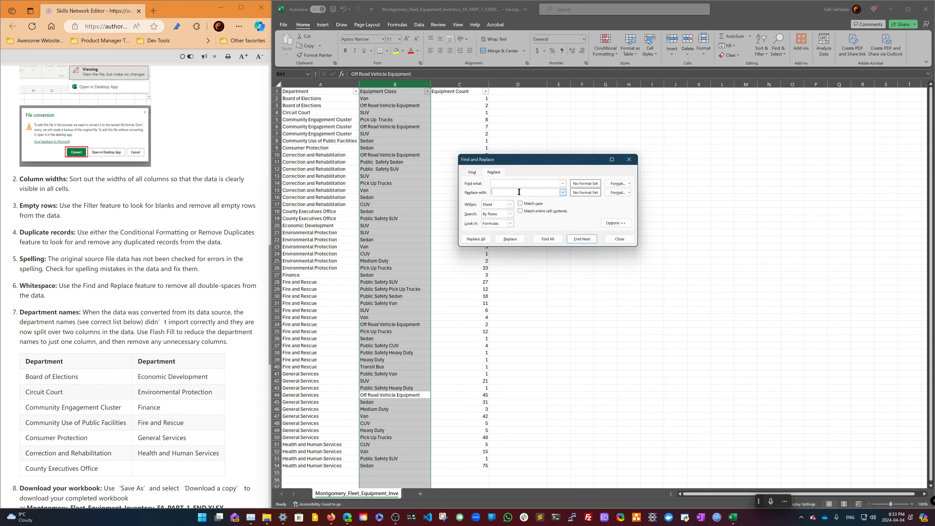
left_click(548, 238)
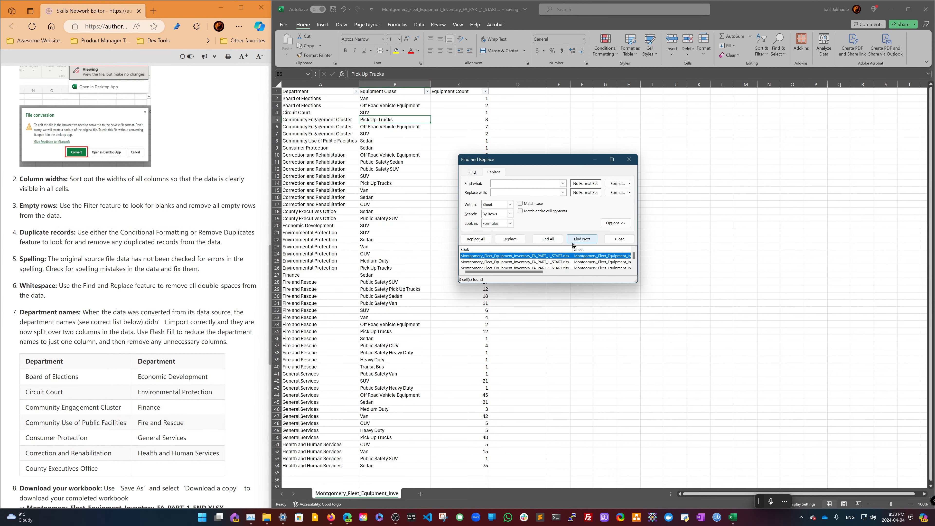
left_click(475, 239)
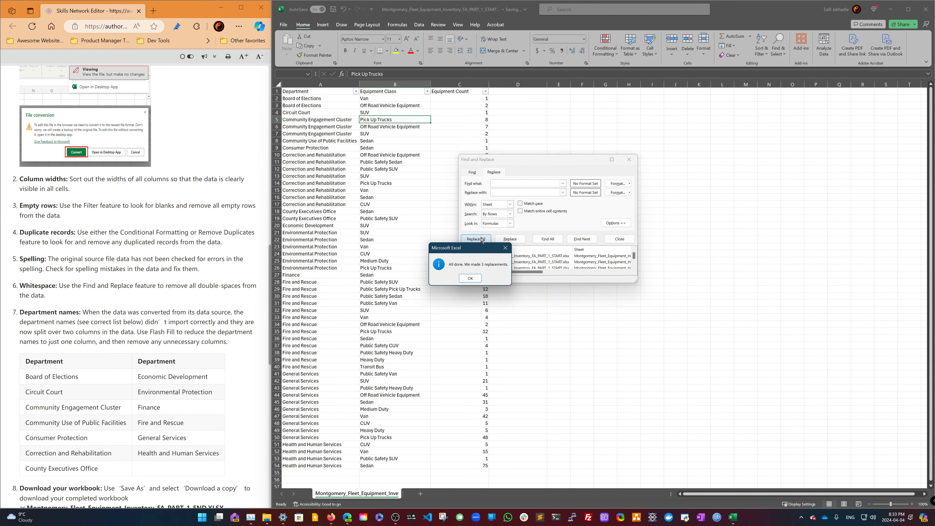
left_click(475, 279)
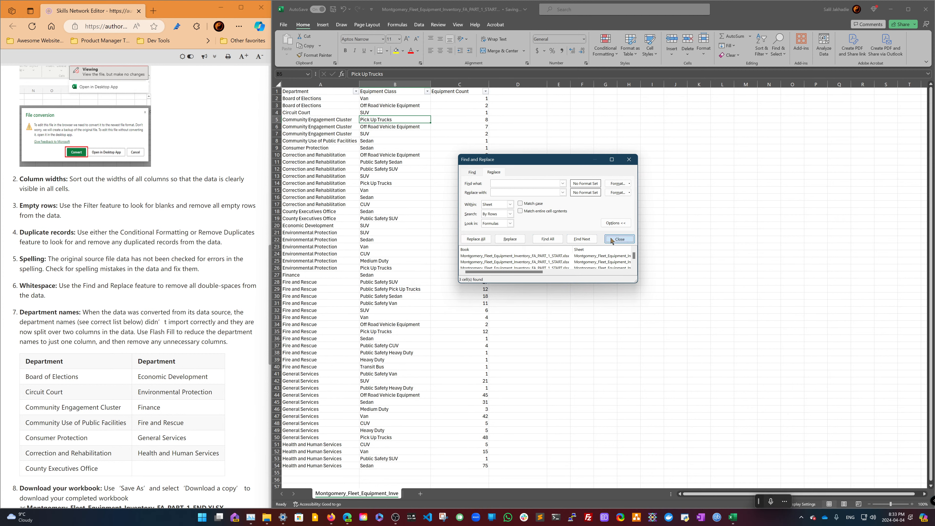
left_click(620, 239)
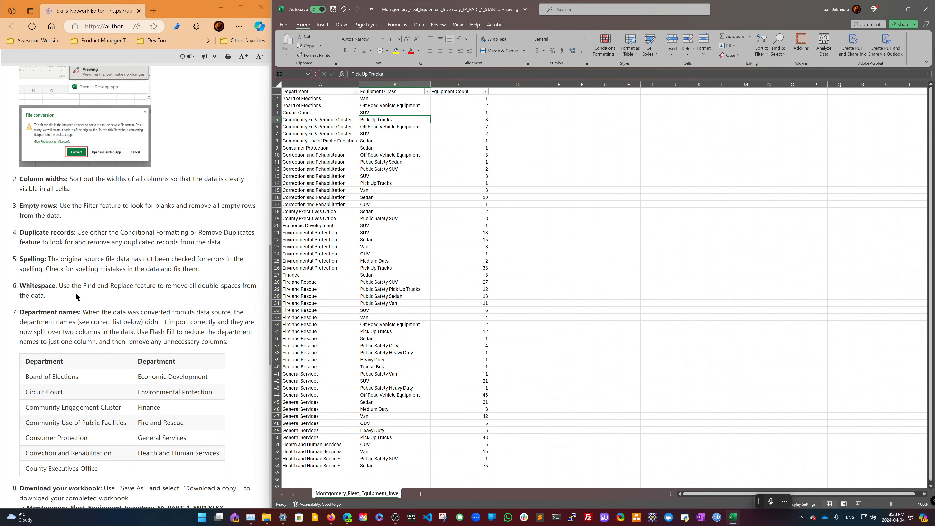
- Read the workbook download instructions and open the File backstage to review the save options
scroll(90, 311, "down", 5)
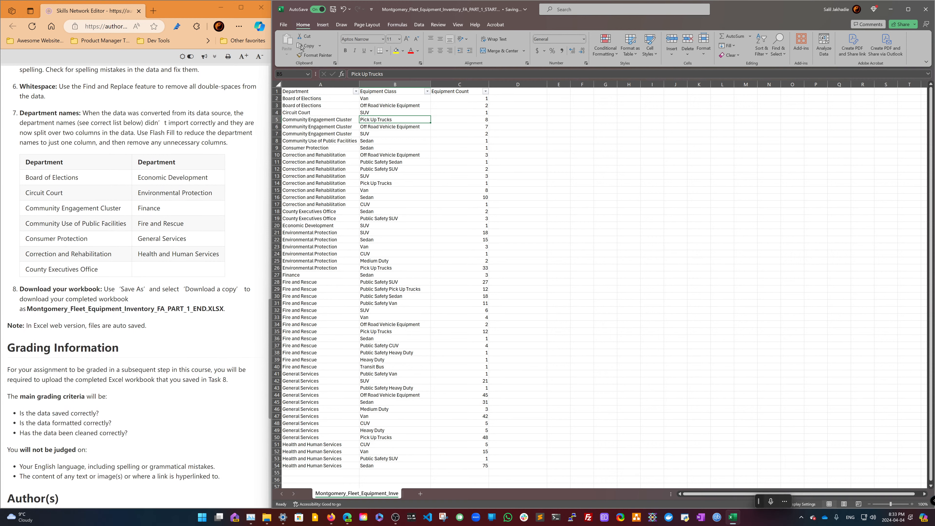
left_click(283, 24)
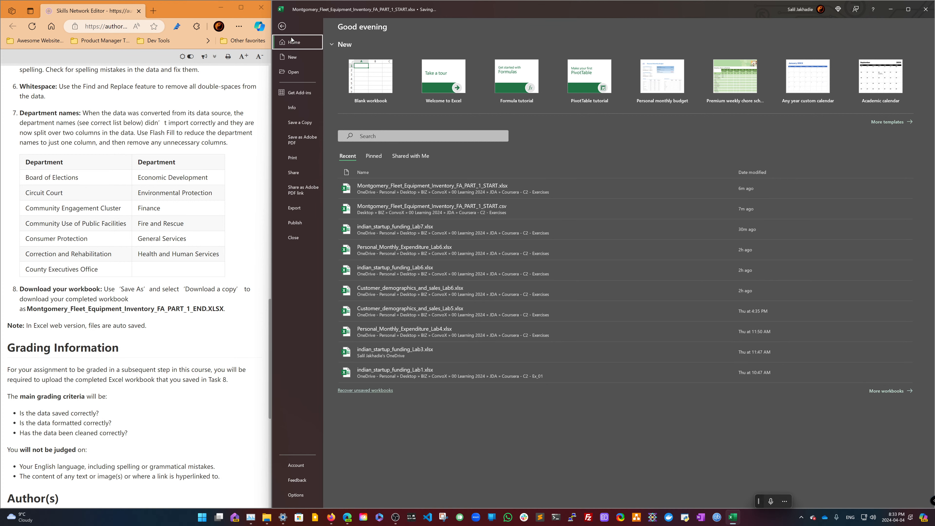
left_click(283, 26)
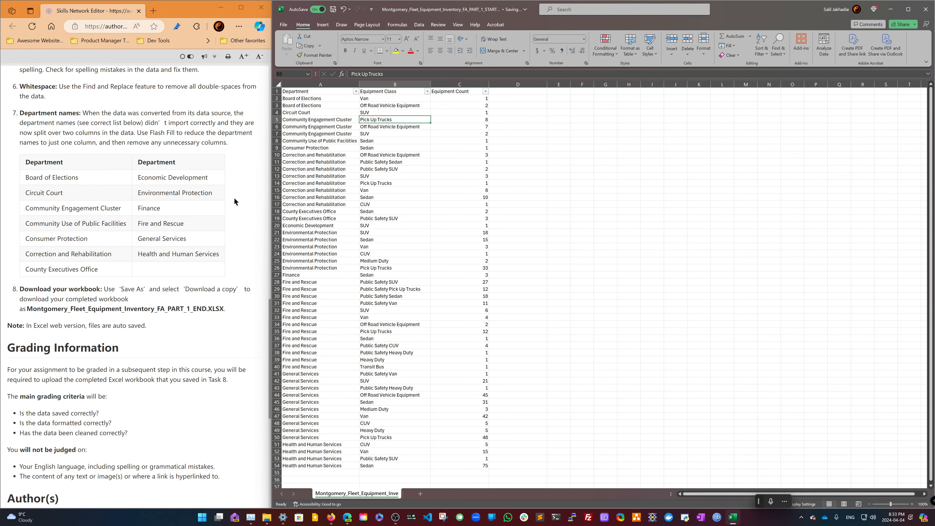
left_click(286, 24)
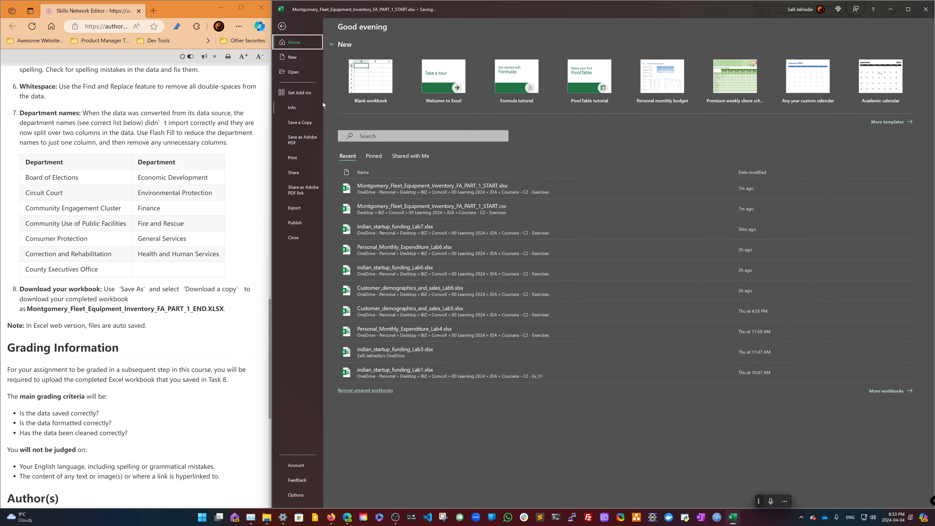
- Open the downloaded Montgomery_Fleet_Equipment_Inventory_FA_PART_1_START file from its folder in desktop Excel
double_click(451, 9)
double_click(520, 9)
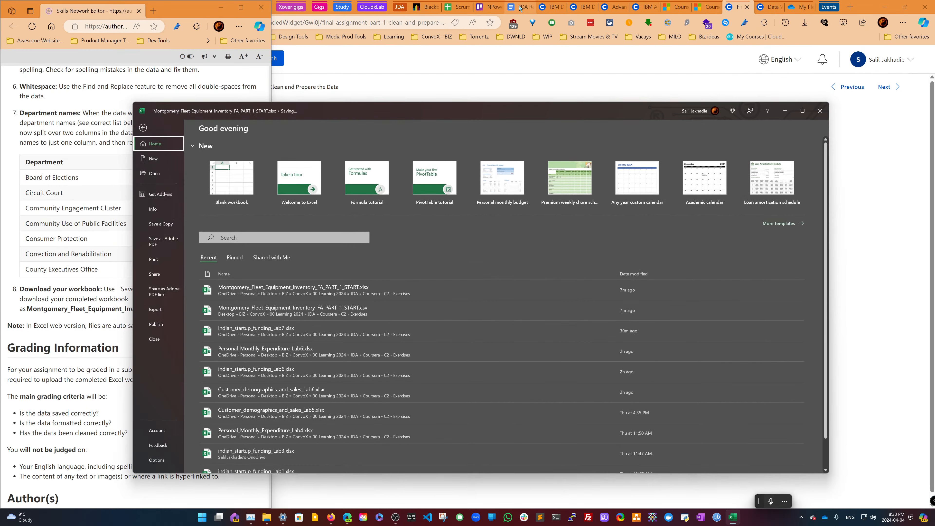
left_click(820, 111)
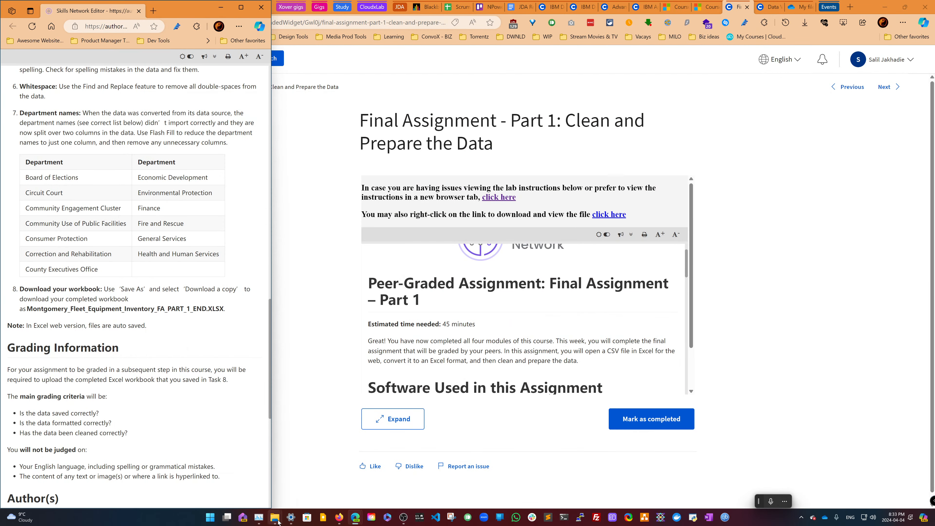
mouse_move(274, 517)
left_click(301, 497)
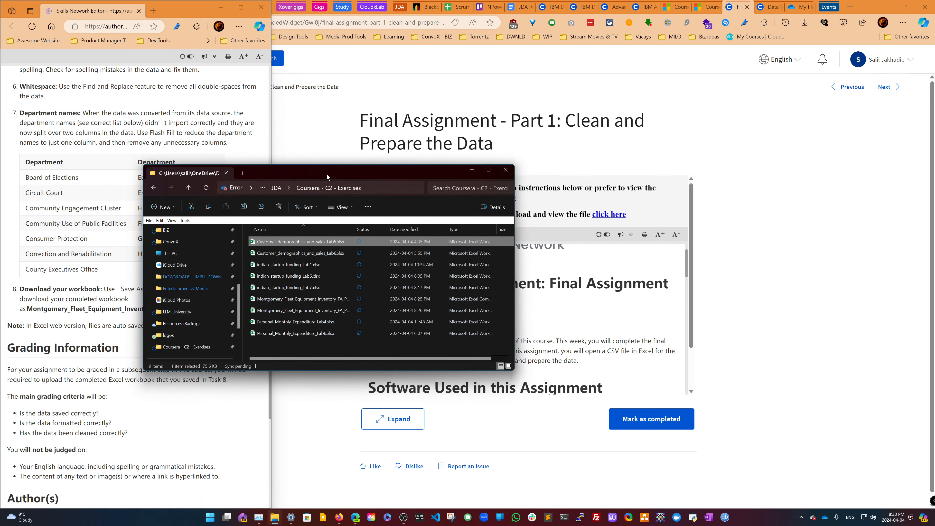
left_click_drag(415, 169, 516, 155)
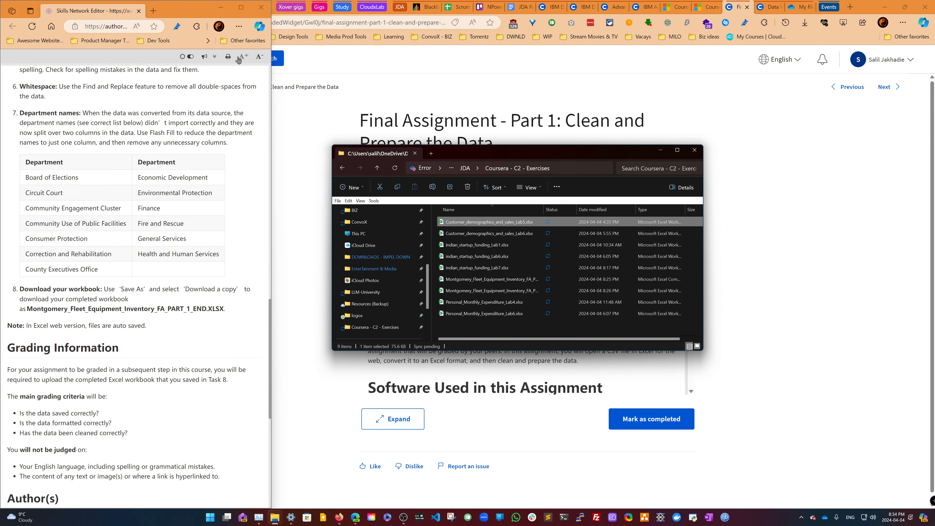
left_click(803, 24)
left_click(804, 23)
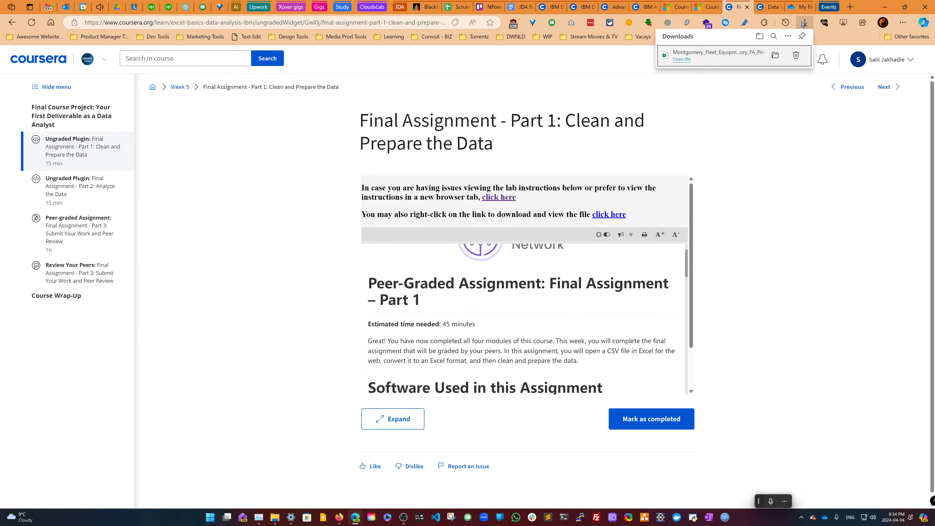
left_click(775, 55)
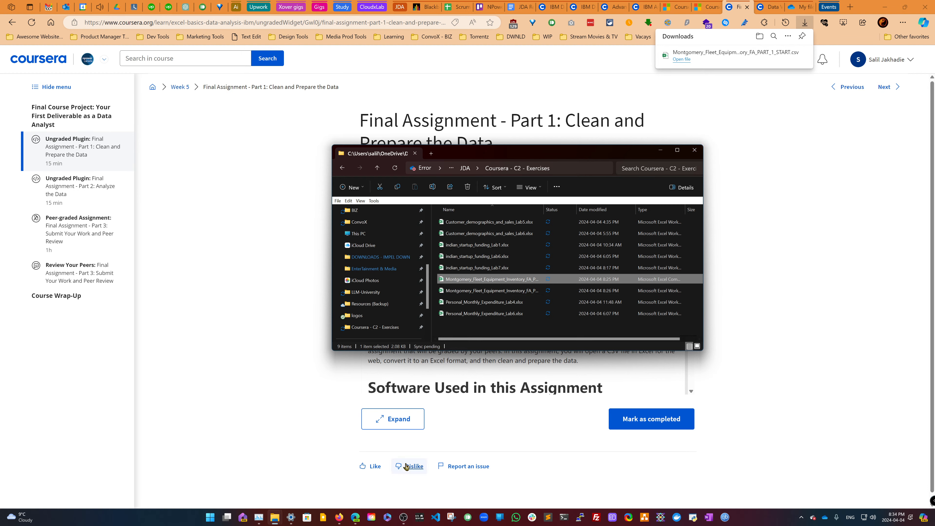
double_click(483, 281)
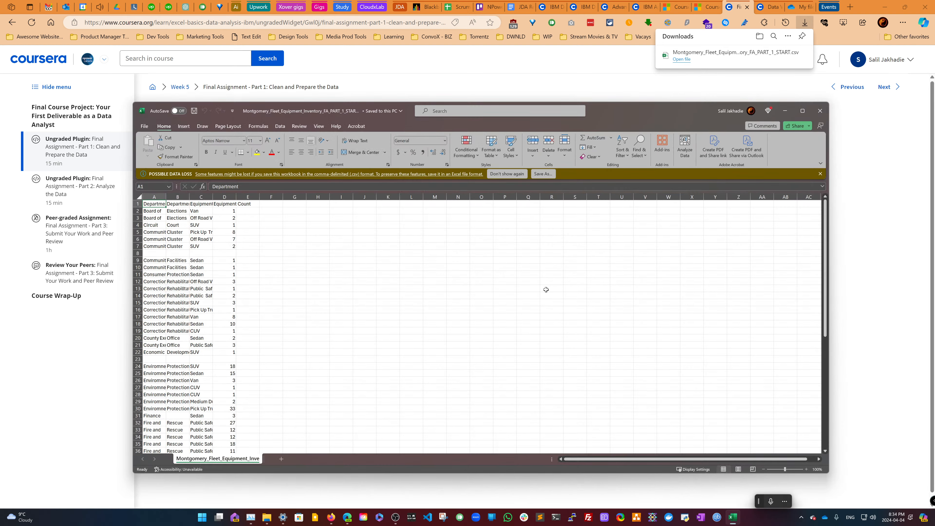
key("alt+Tab")
left_click(535, 292)
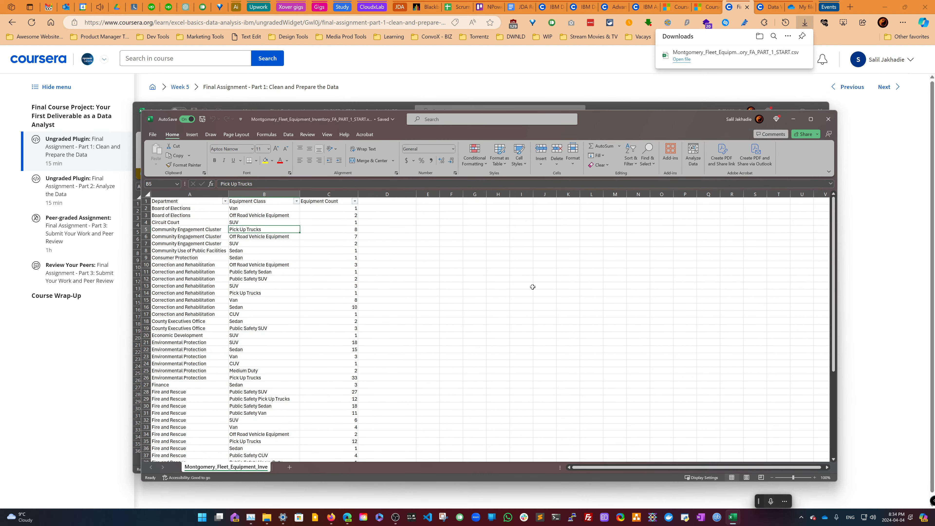
left_click(486, 272)
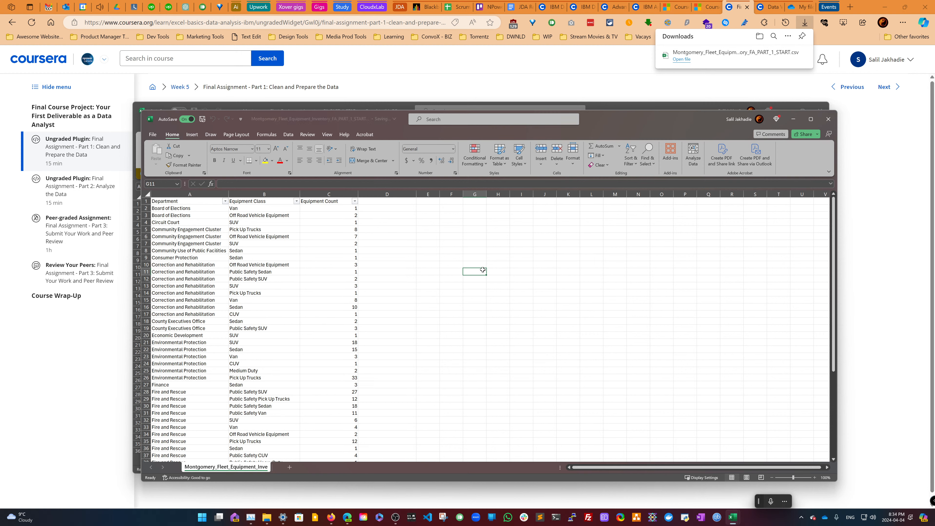
- Close the duplicate Excel window of the fleet inventory file
left_click_drag(618, 118, 636, 139)
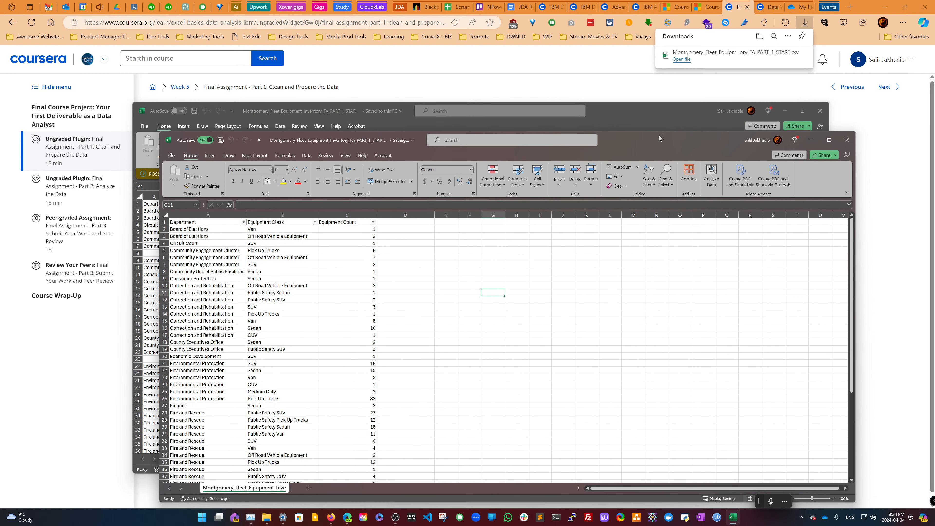
left_click(820, 112)
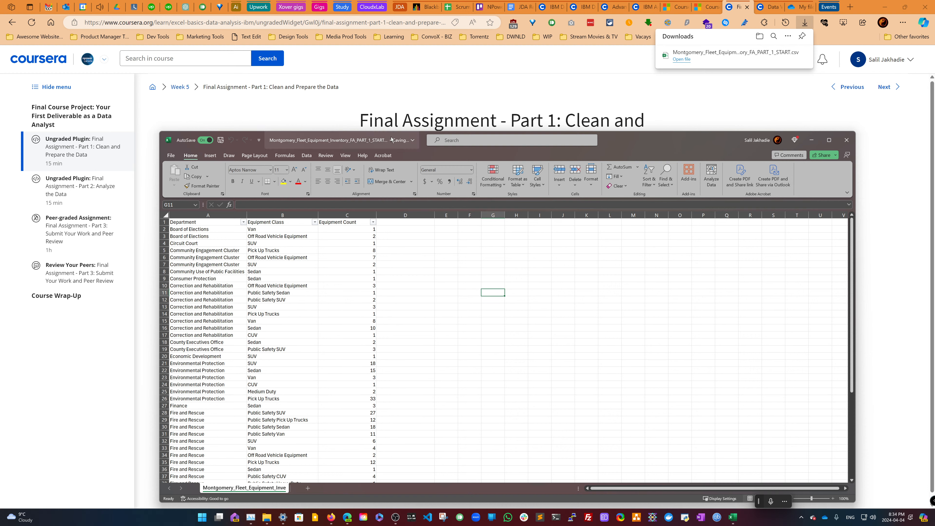
- Try to rename the open workbook file
left_click(383, 141)
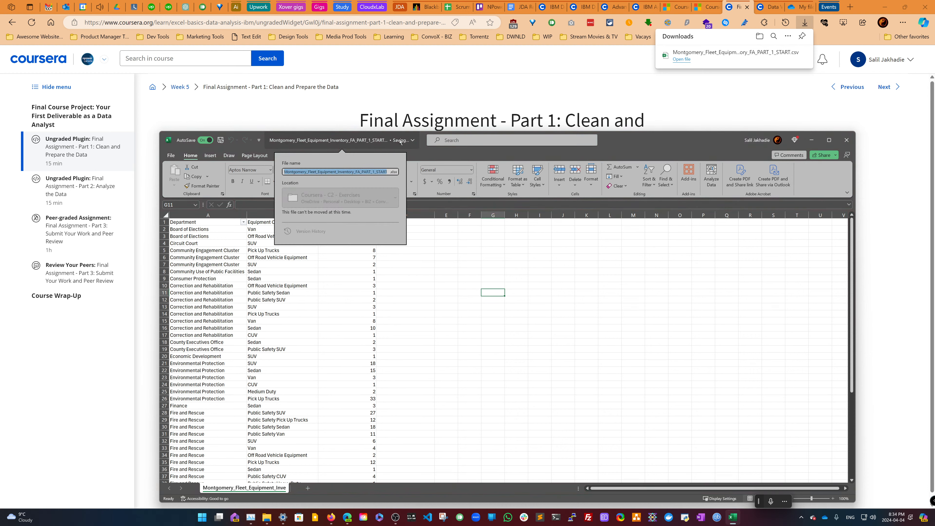
double_click(380, 171)
type("END")
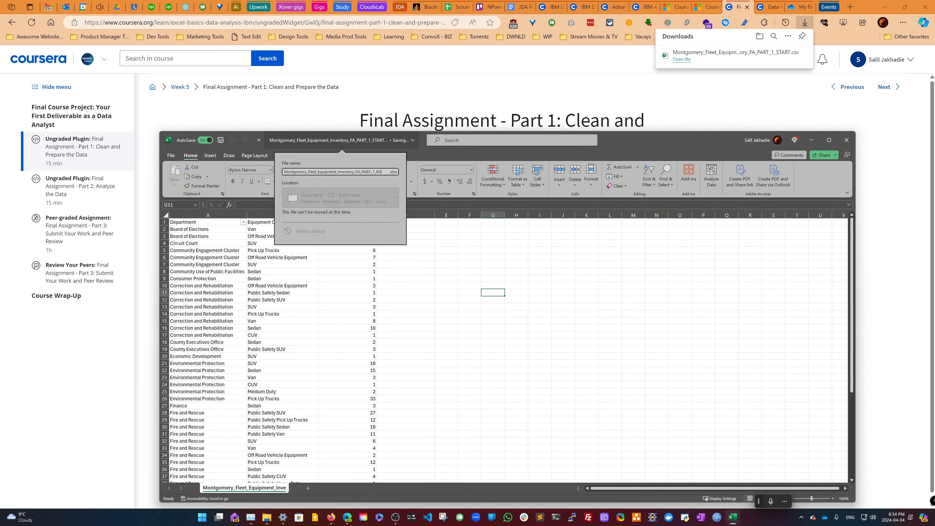
key("Return")
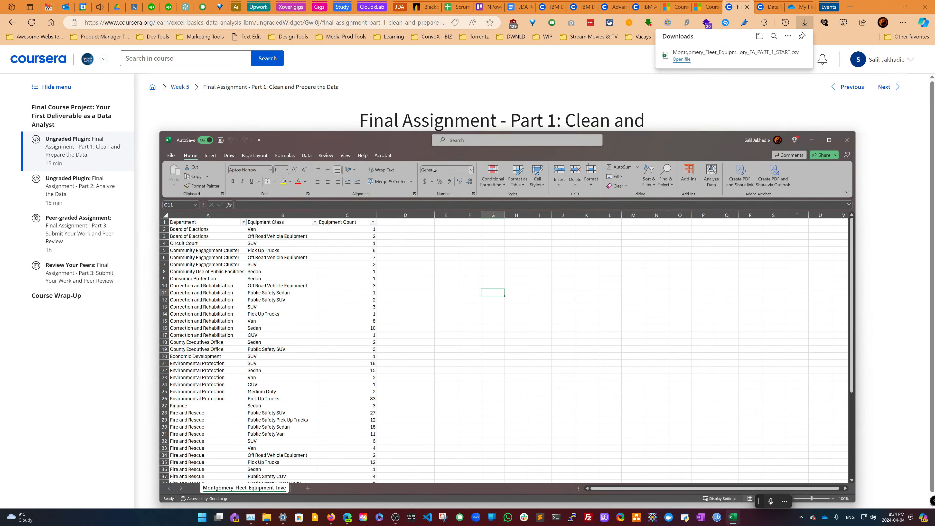
- Read through the Part 1 assignment instructions, including the workbook download requirements
left_click_drag(614, 136, 644, 118)
left_click(319, 112)
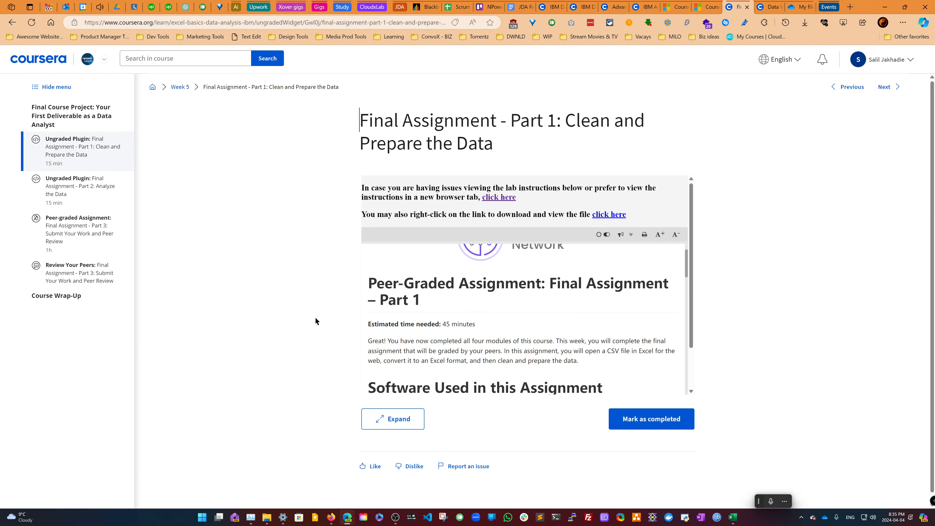
scroll(397, 345, "down", 3)
scroll(398, 344, "down", 7)
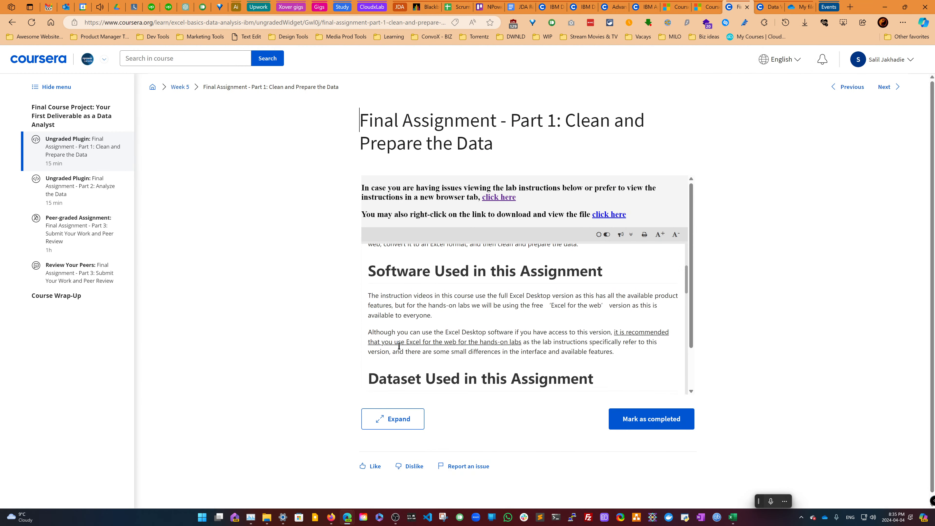
scroll(398, 346, "down", 7)
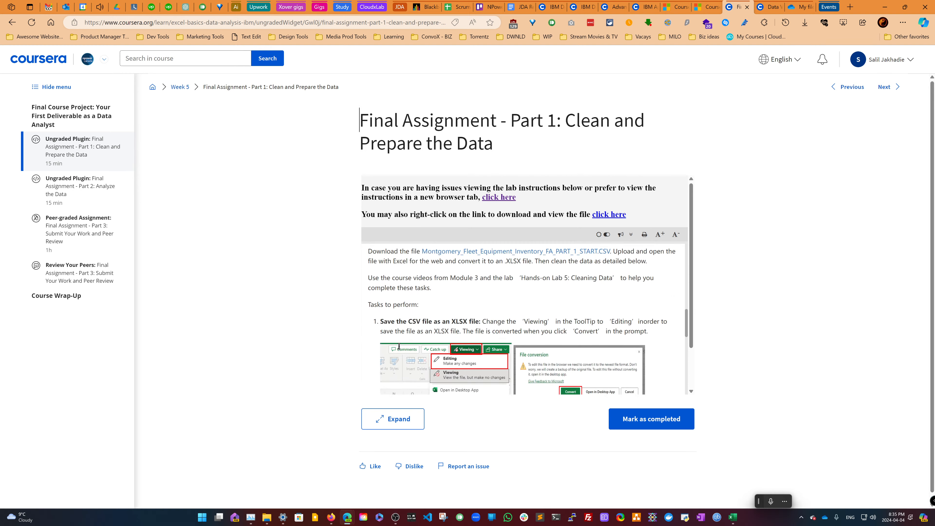
scroll(399, 346, "down", 1)
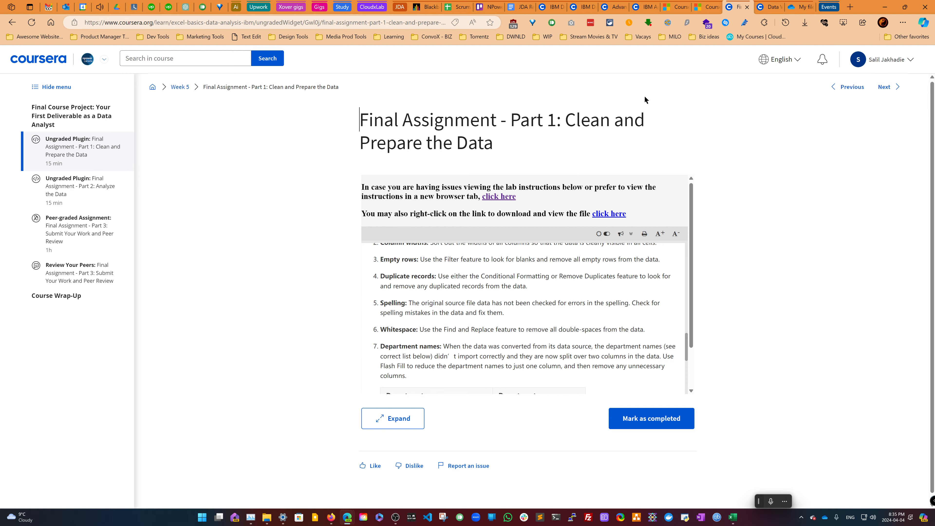
key("alt+Tab")
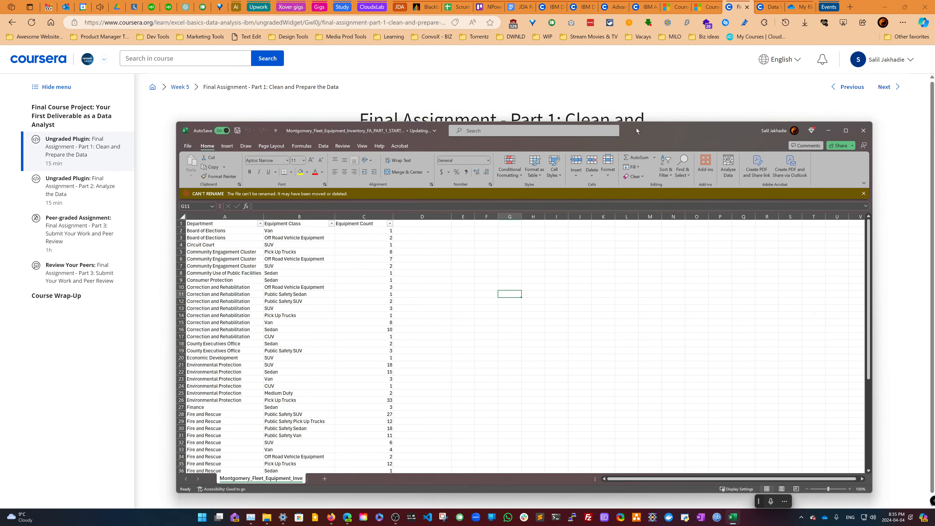
left_click(635, 125)
scroll(579, 287, "down", 6)
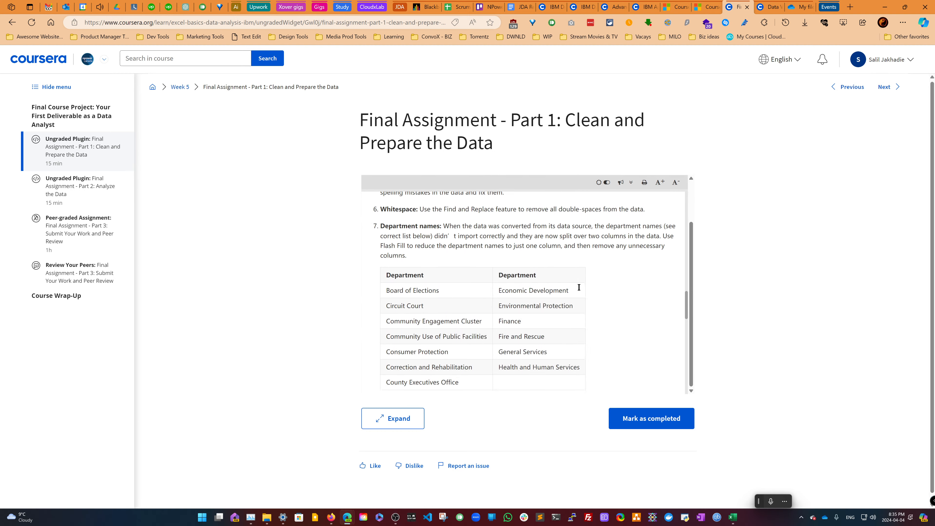
scroll(579, 287, "down", 5)
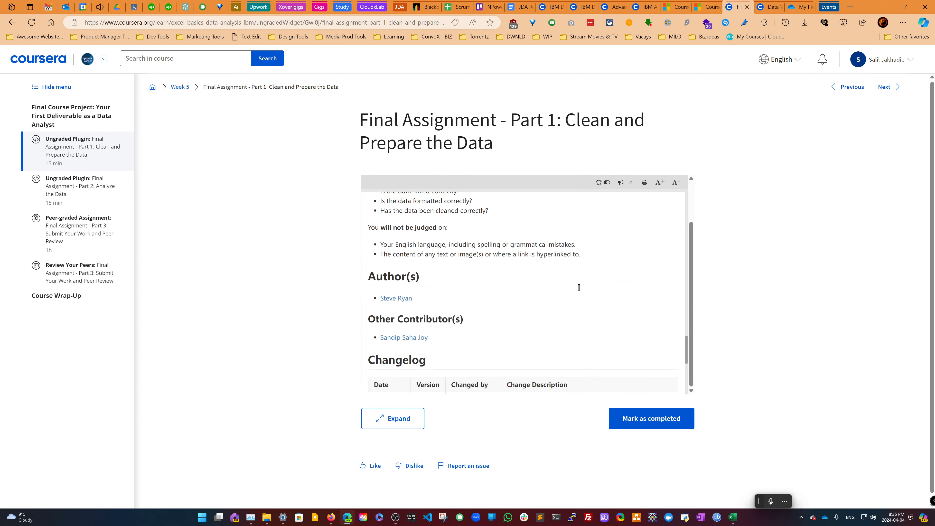
scroll(579, 288, "up", 3)
scroll(579, 287, "up", 2)
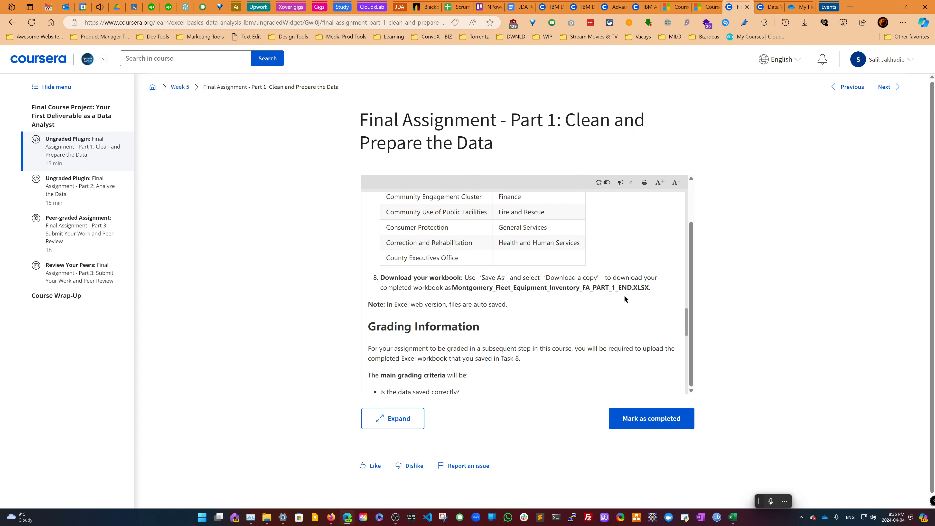
- Close the desktop Excel workbook window
key("alt+Tab")
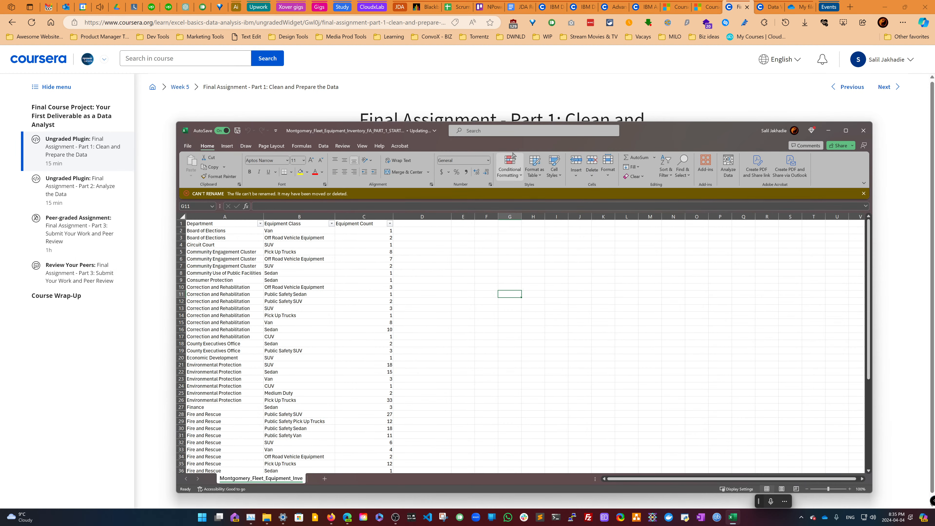
left_click(863, 130)
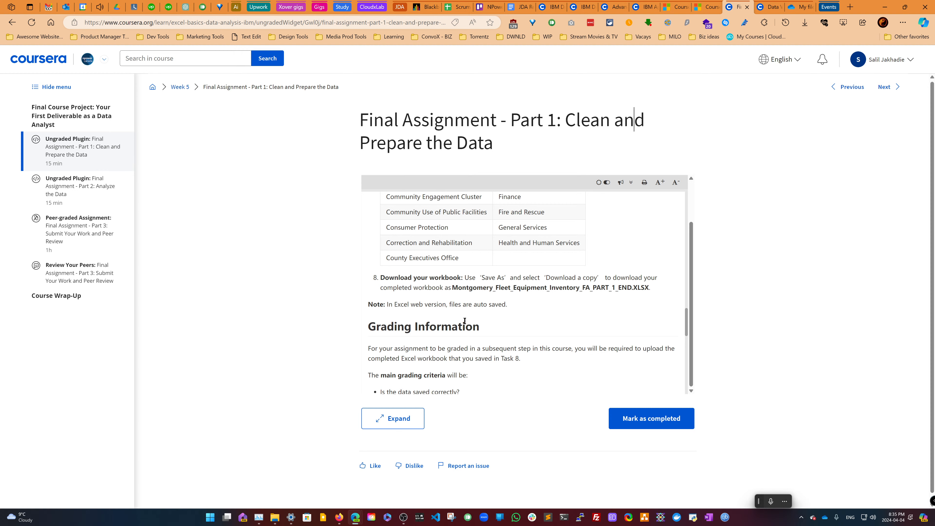
- Mark the Part 1 assignment as completed and go to the next item
left_click(633, 421)
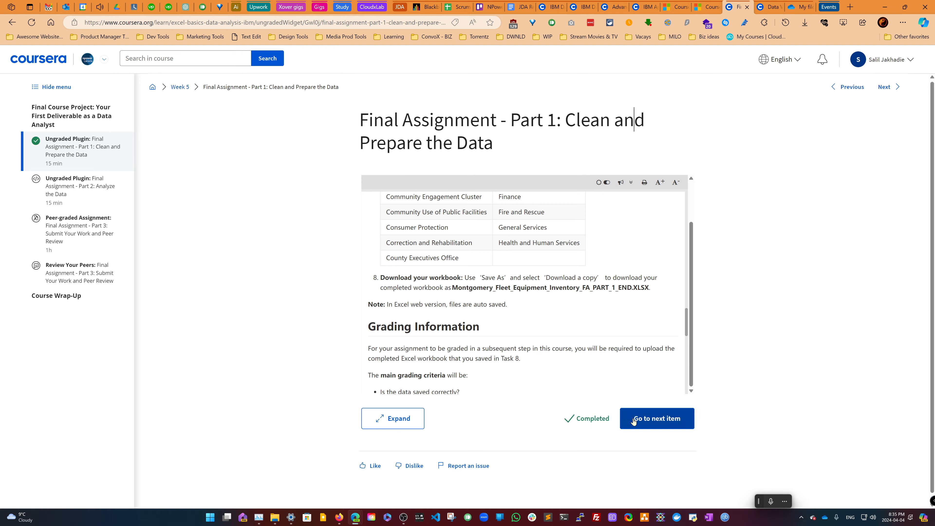
left_click(653, 425)
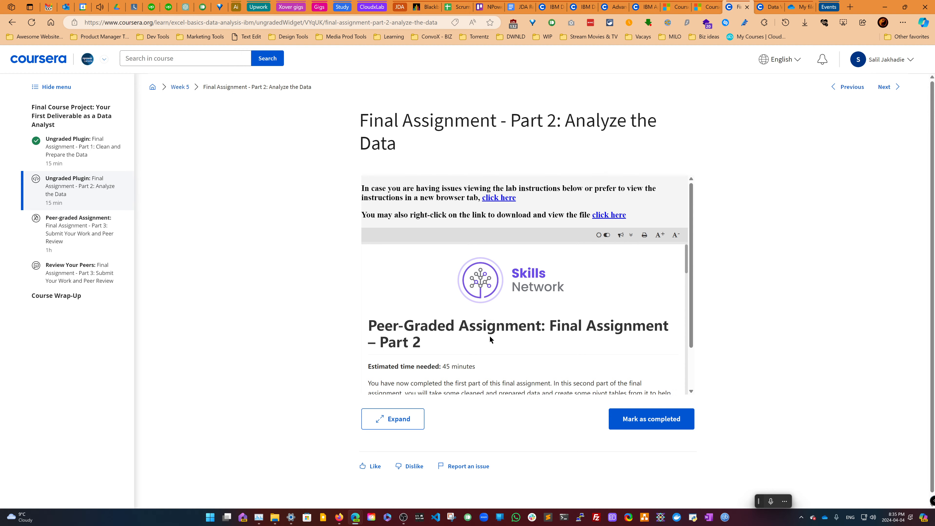
- Open the Part 2 lab instructions in a new browser tab and read the task list
scroll(490, 336, "down", 4)
scroll(490, 337, "down", 8)
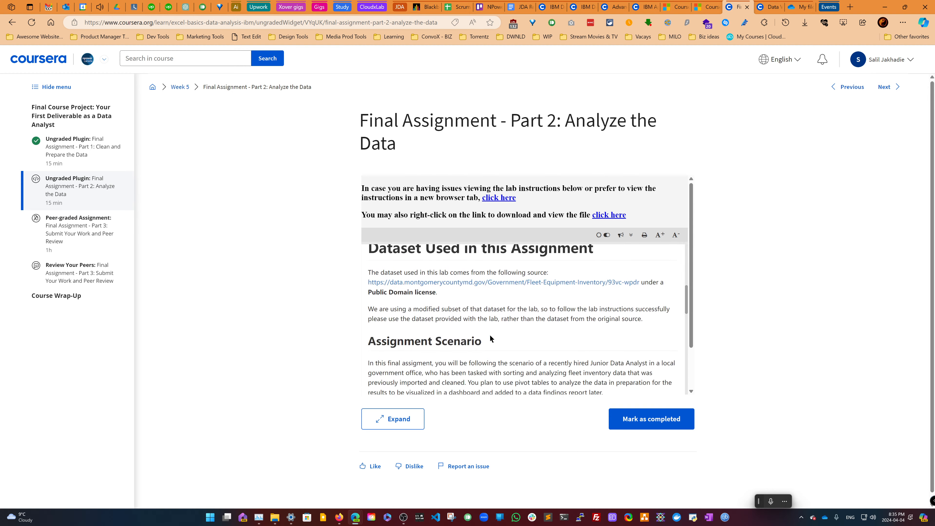
left_click(499, 198)
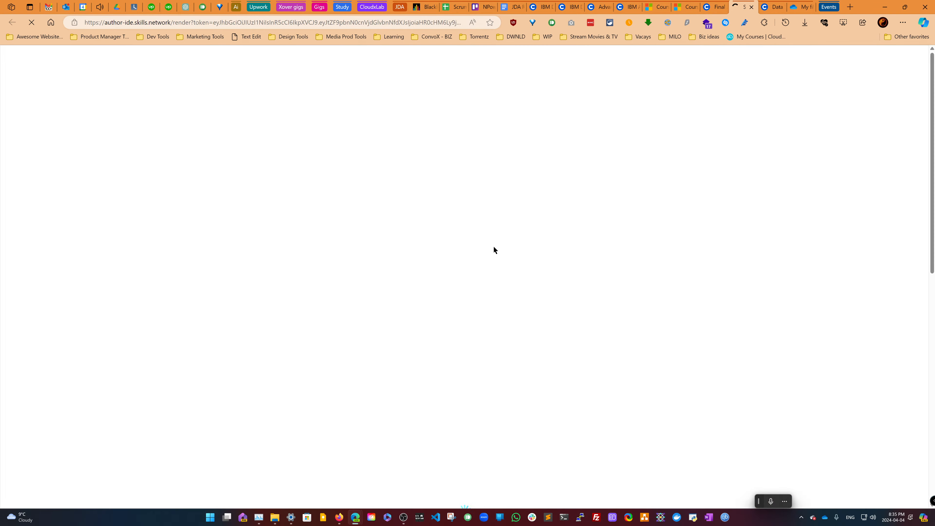
scroll(385, 295, "down", 5)
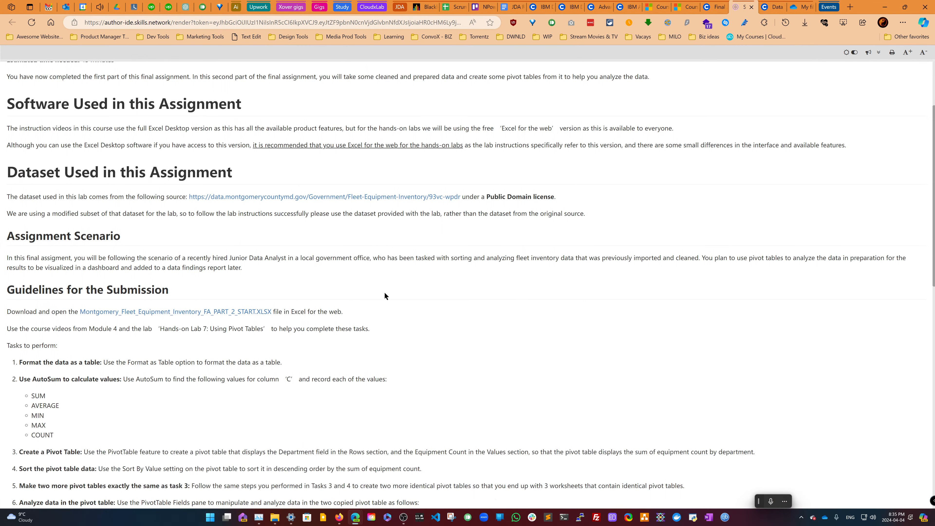
scroll(385, 292, "down", 1)
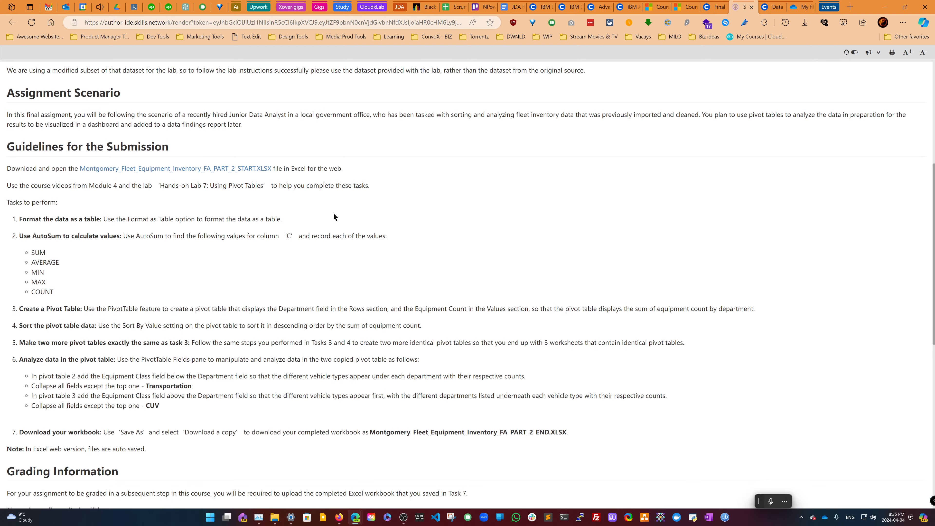
- Open Montgomery_Fleet_Equipment_Inventory_FA_PART_2_START.XLSX in Excel for the web and create an editable copy
left_click(268, 168)
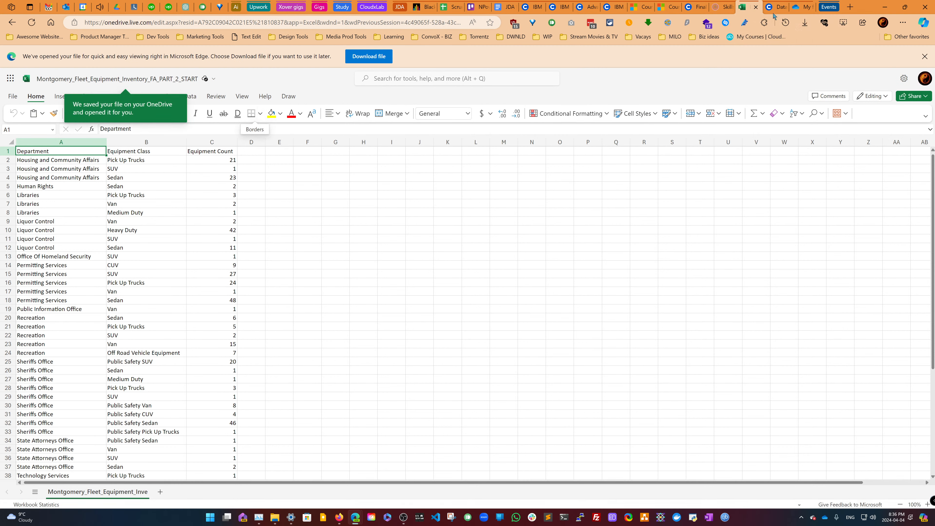
left_click(756, 7)
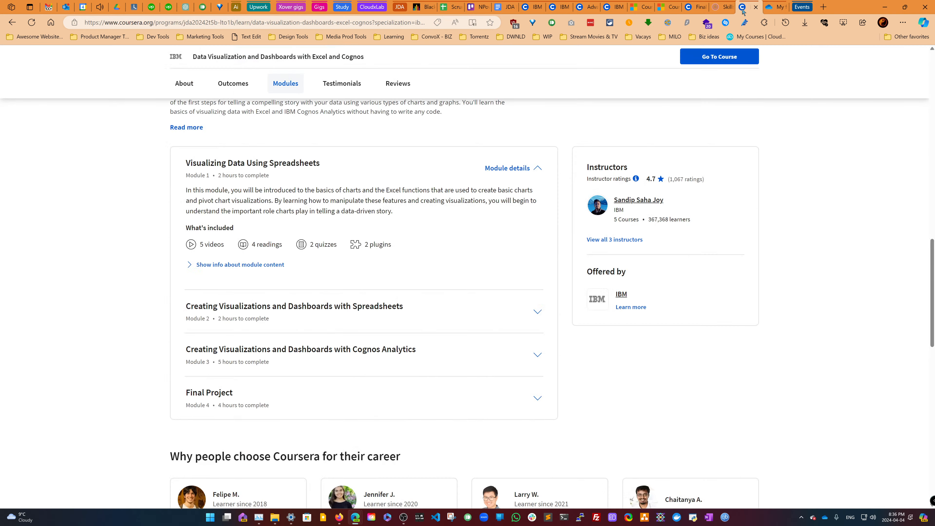
left_click(722, 7)
left_click(267, 169)
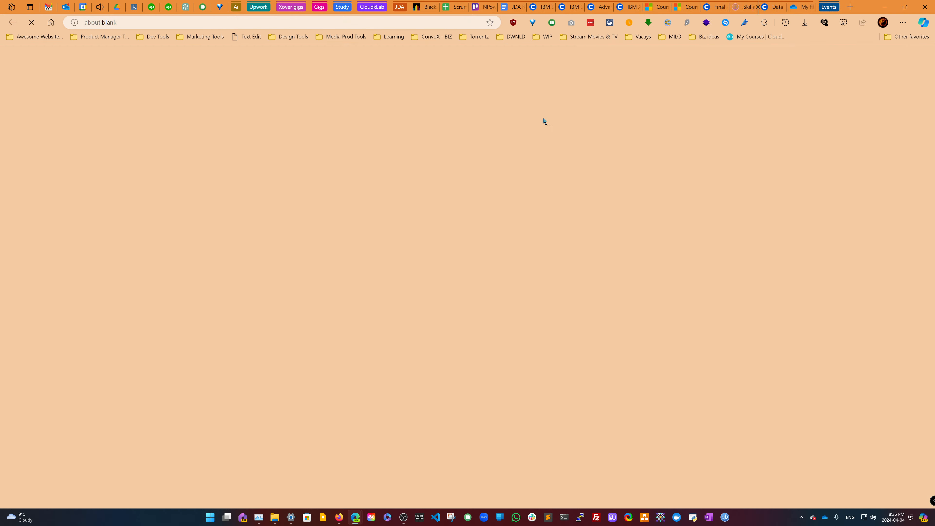
left_click(734, 9)
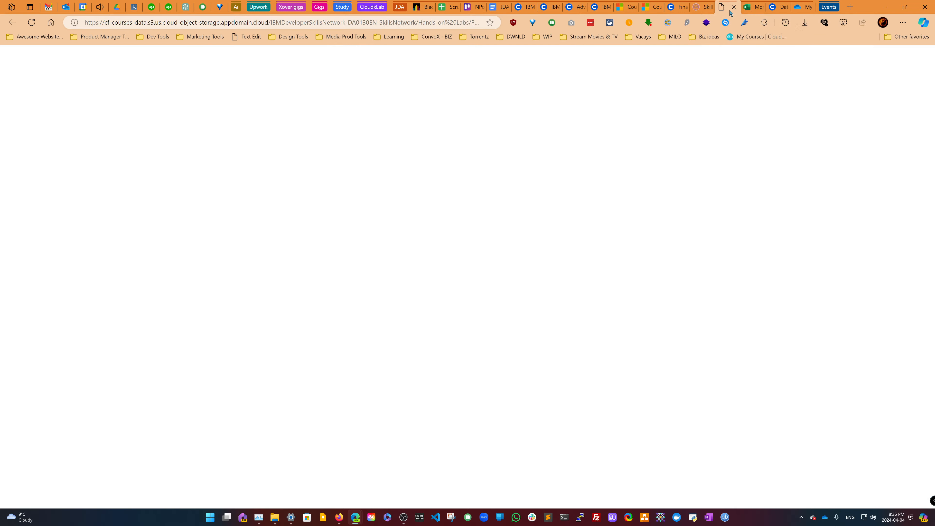
left_click(733, 8)
left_click(822, 96)
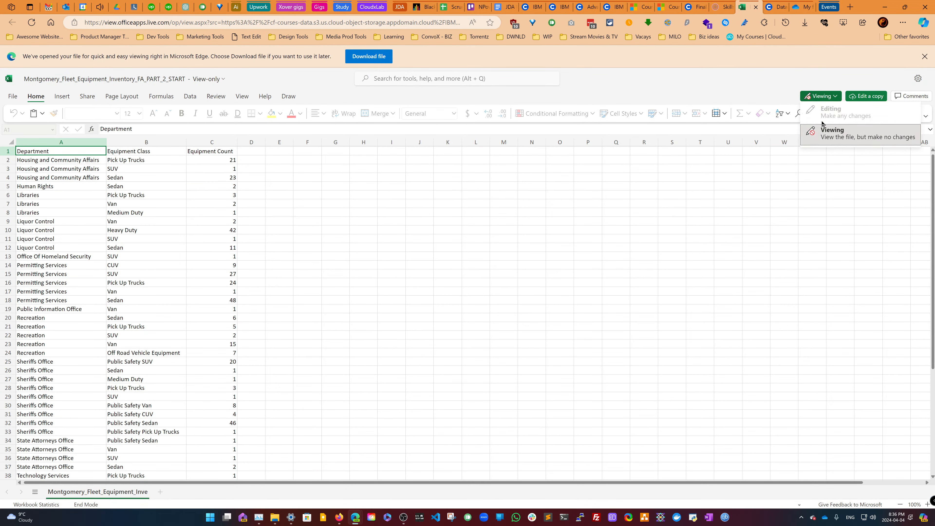
left_click(867, 97)
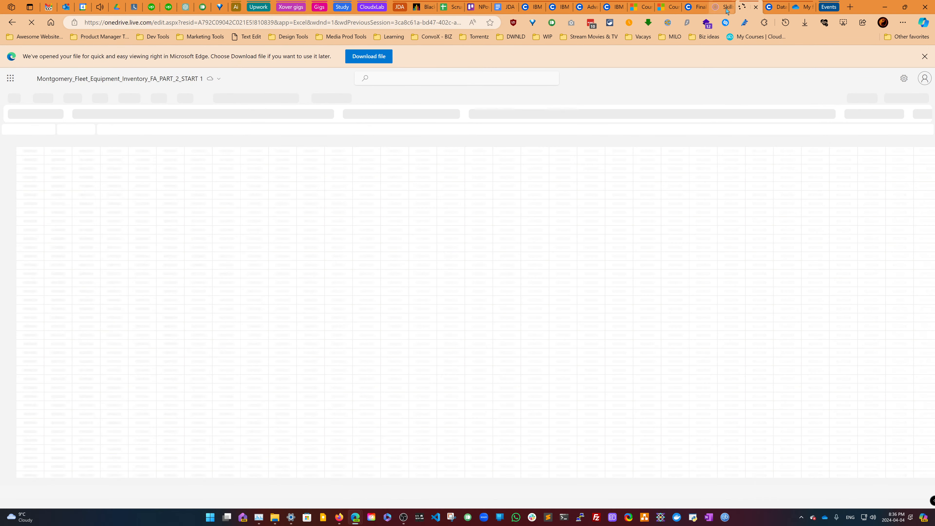
- Move the instructions tab into its own window and snap it side by side with the workbook
left_click(723, 7)
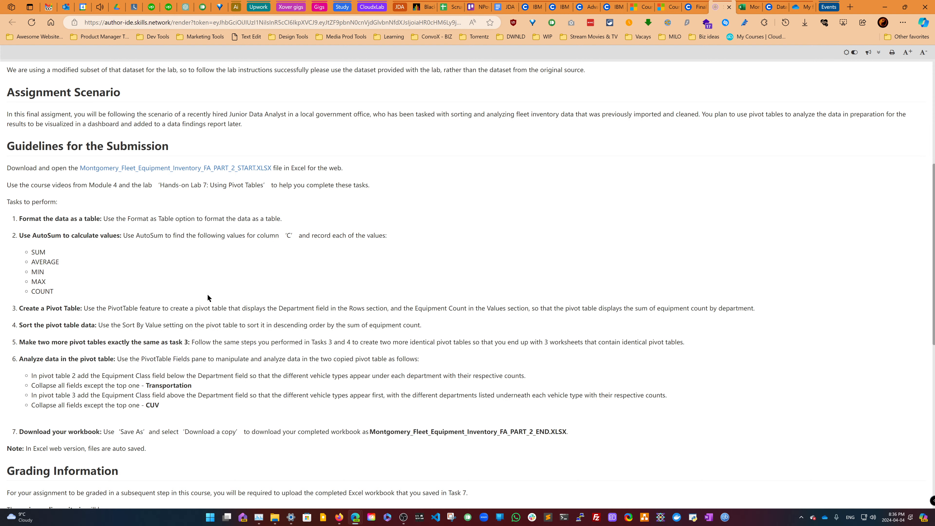
scroll(208, 294, "down", 1)
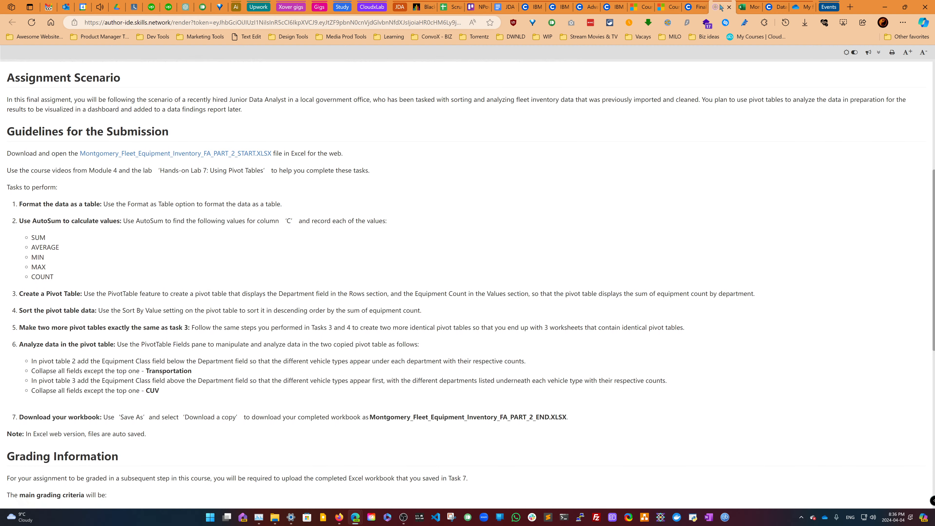
left_click_drag(720, 5, 544, 190)
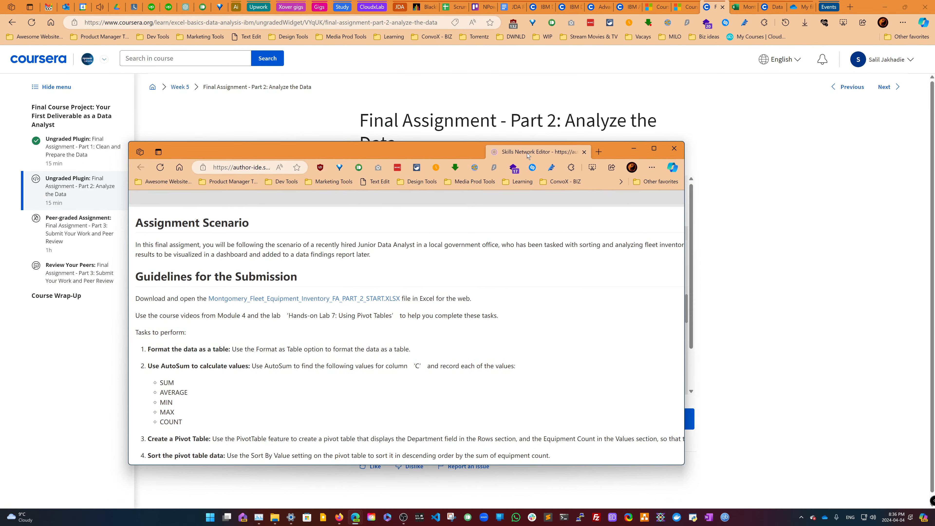
key("super+Left")
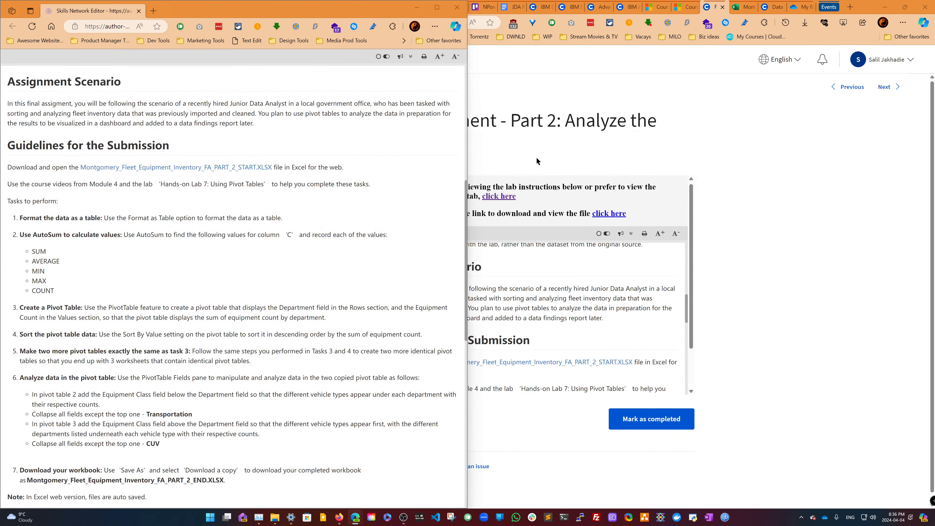
left_click(669, 146)
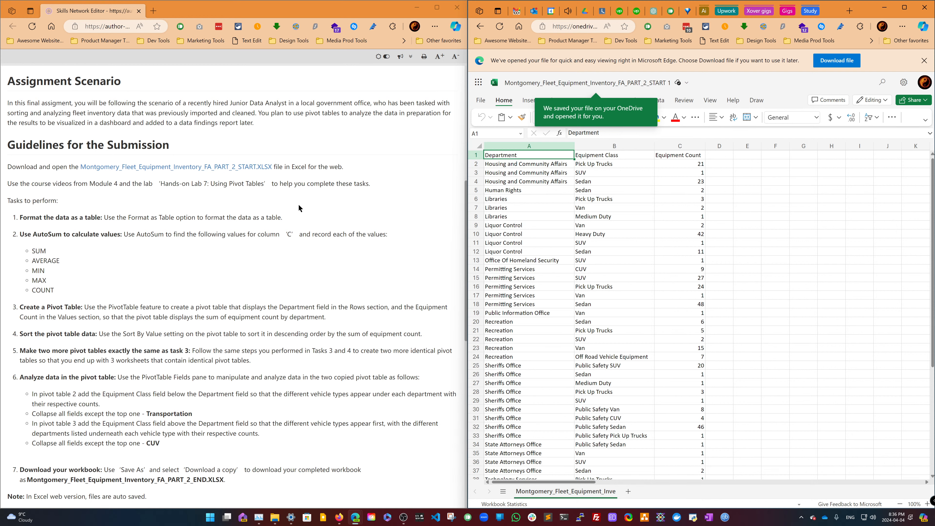
- Review the Part 2 tasks and grading criteria beside the workbook and maximize the workbook window
scroll(298, 205, "down", 2)
scroll(299, 209, "down", 6)
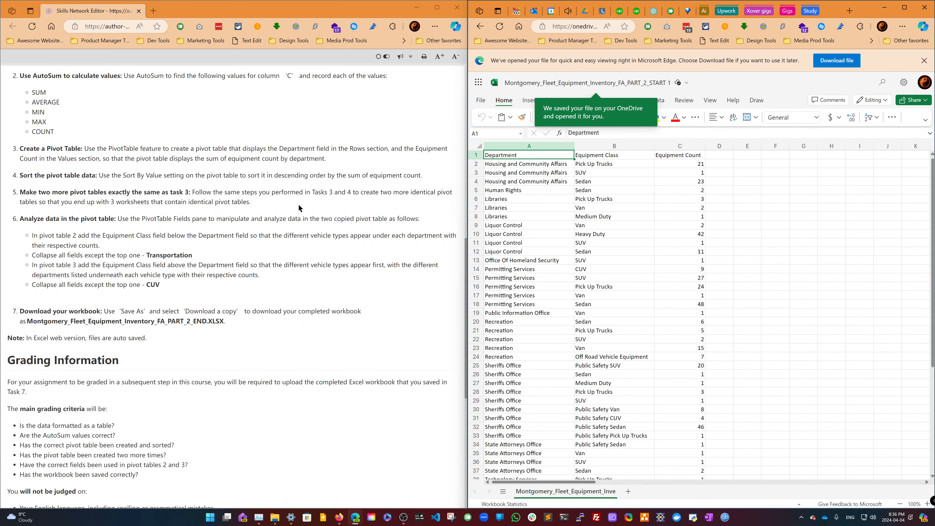
scroll(299, 209, "down", 1)
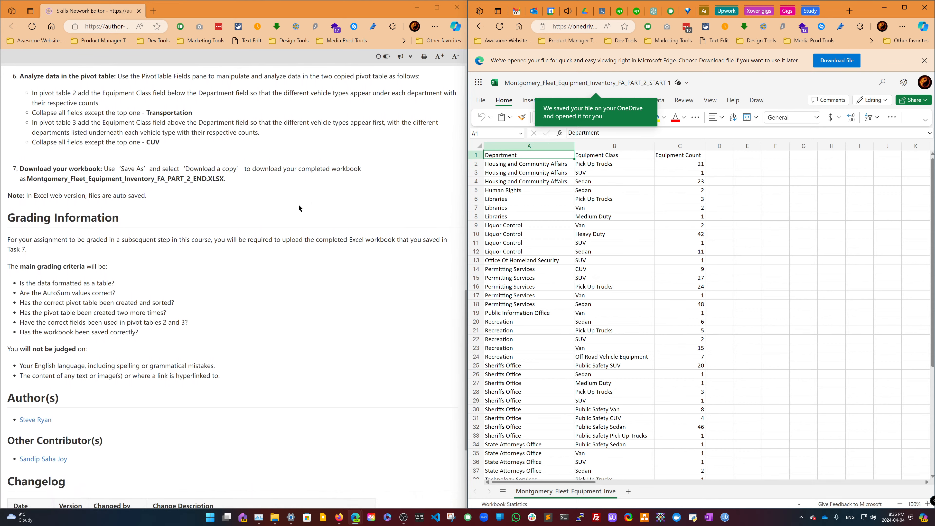
scroll(299, 208, "up", 5)
scroll(299, 209, "up", 2)
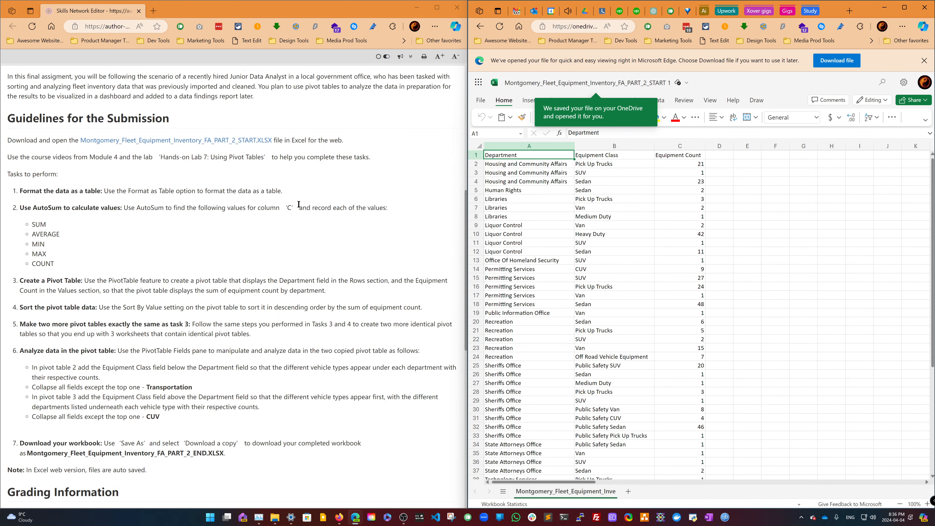
left_click(905, 7)
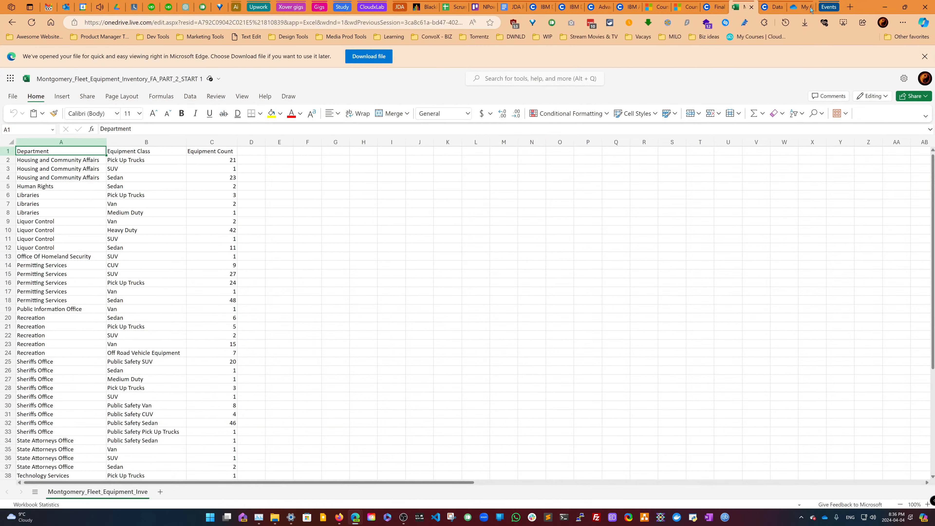
- Review the Part 2 task list and grading criteria in the course instructions
left_click(714, 7)
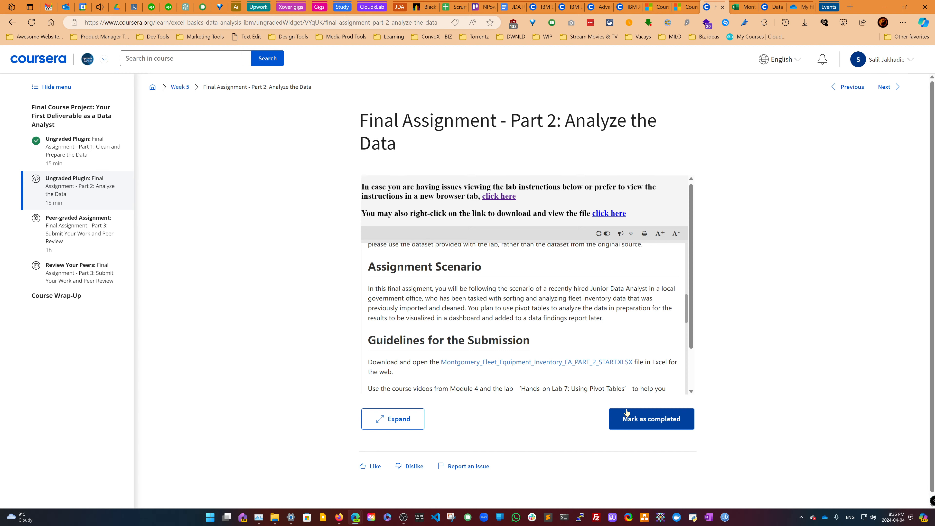
scroll(606, 365, "down", 8)
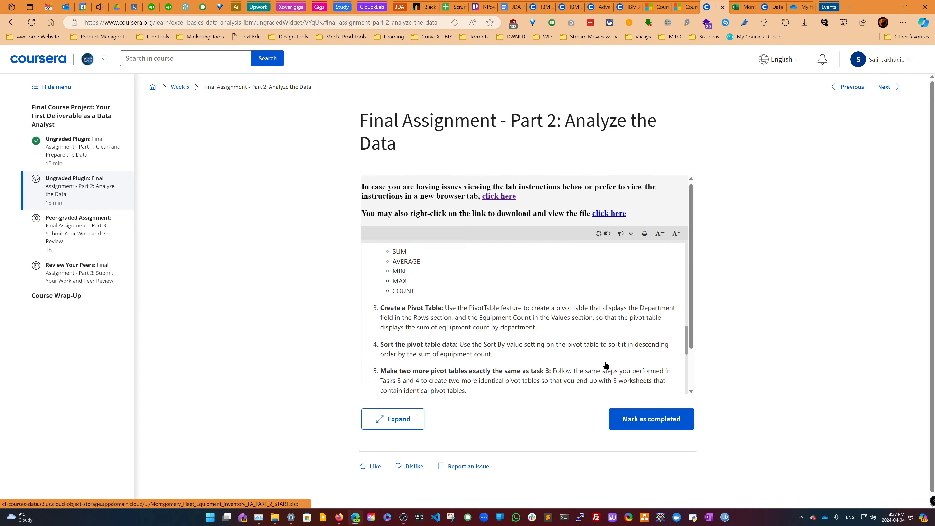
scroll(606, 365, "down", 6)
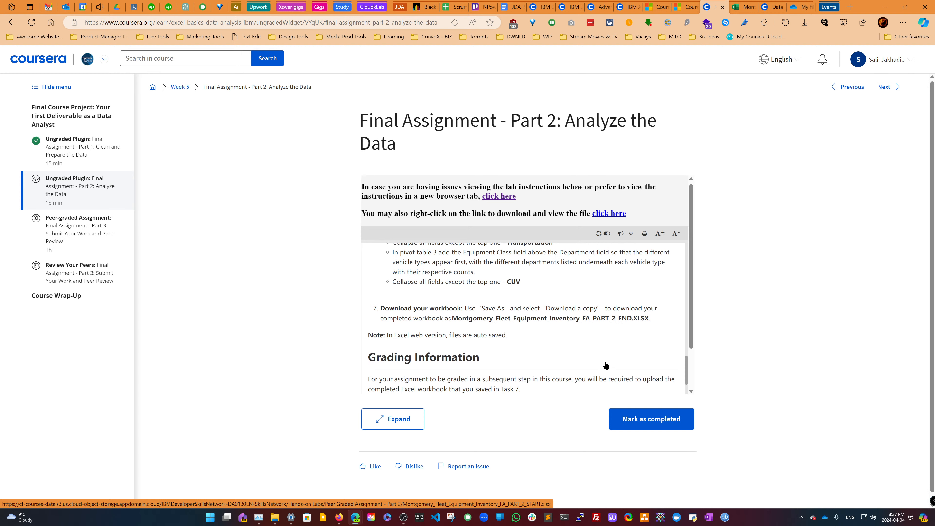
scroll(606, 366, "down", 3)
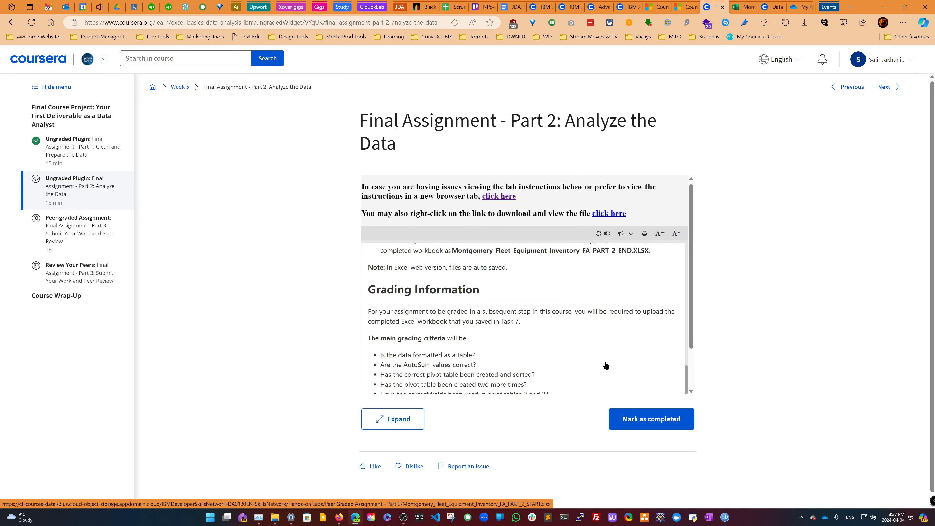
scroll(606, 365, "down", 2)
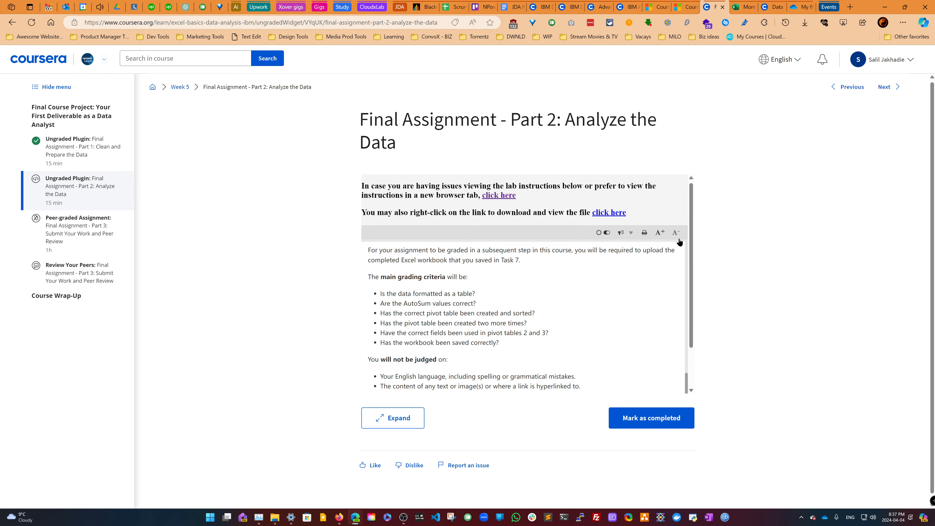
scroll(526, 306, "up", 3)
scroll(526, 307, "up", 5)
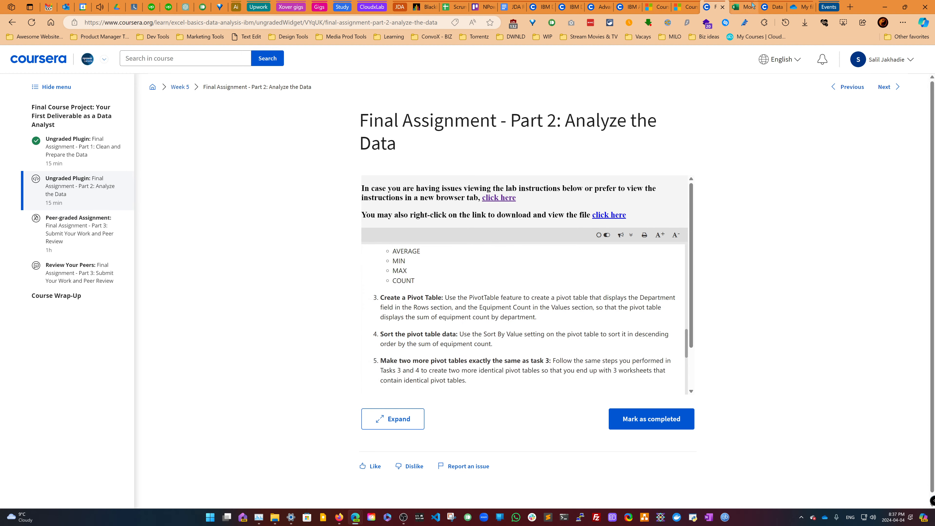
left_click(742, 6)
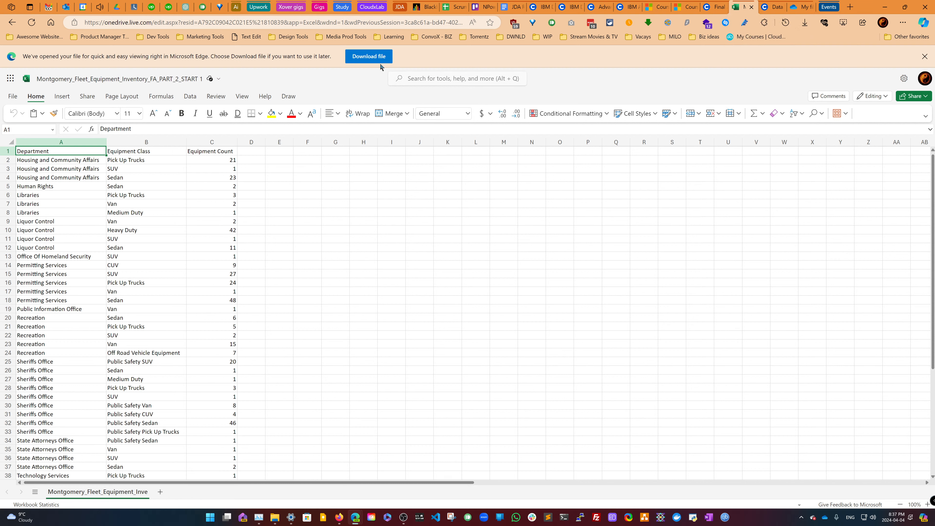
- Download the Montgomery_Fleet_Equipment_Inventory_FA_PART_2_START workbook and open it in desktop Excel
left_click(368, 56)
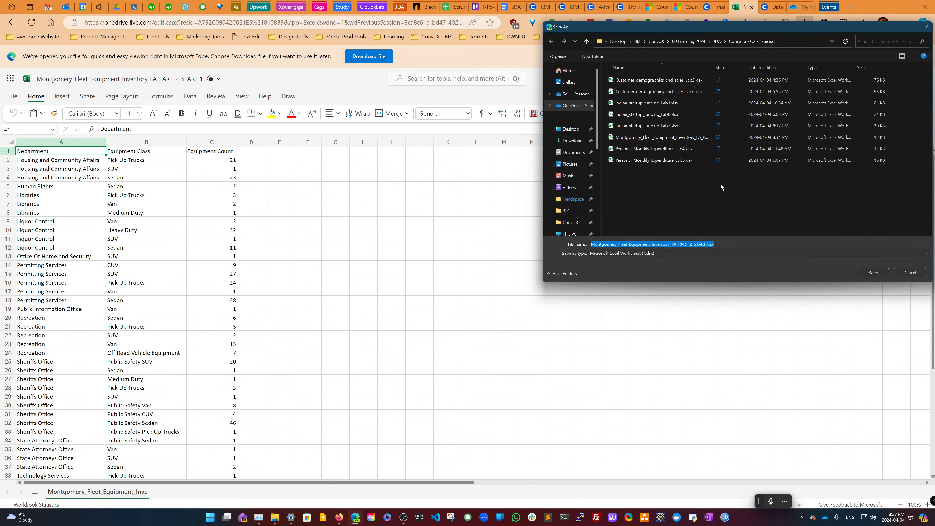
left_click(874, 273)
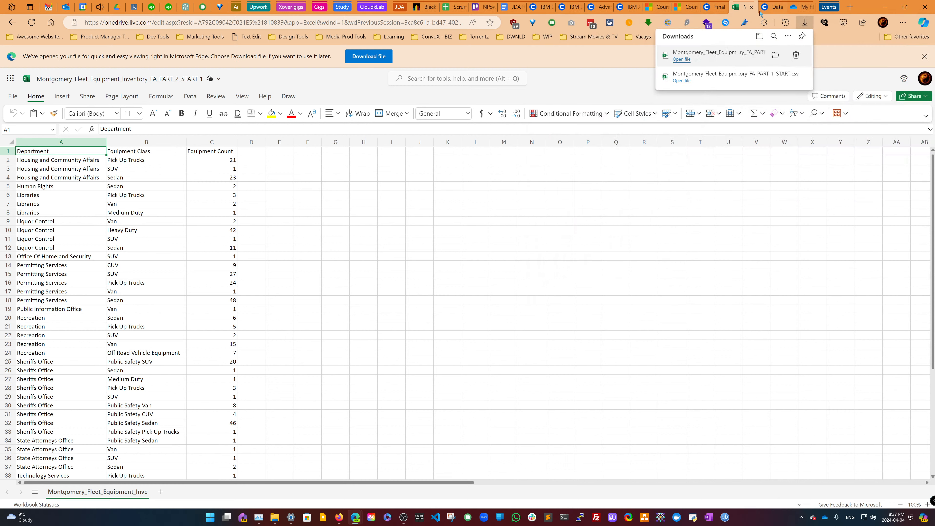
left_click(776, 55)
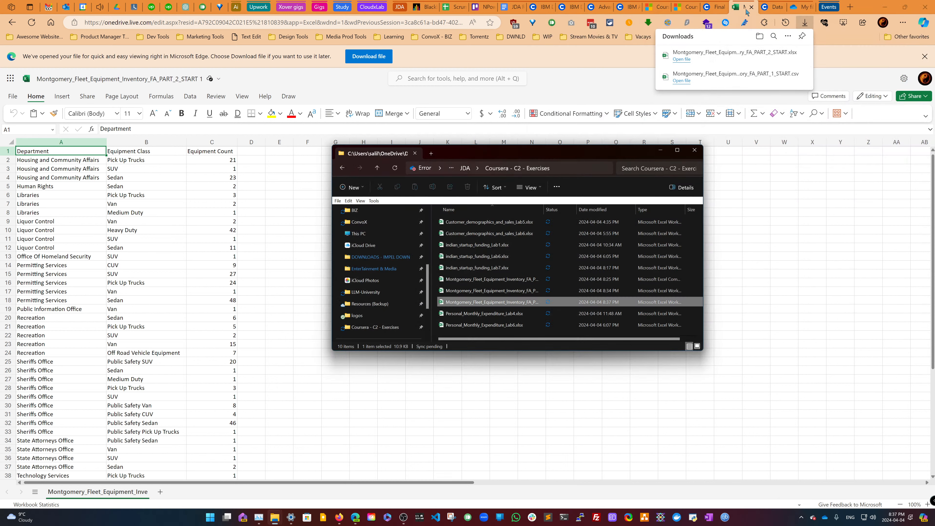
left_click(740, 11)
middle_click(740, 11)
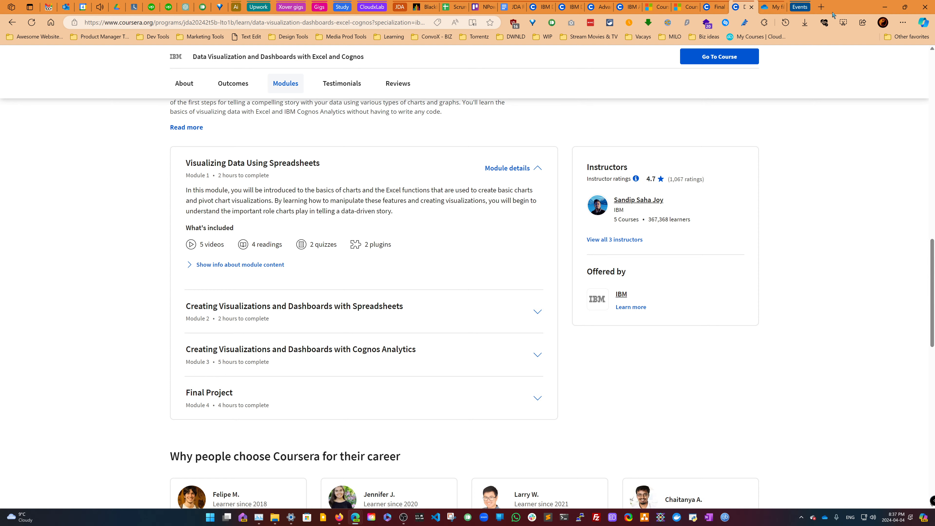
left_click(728, 10)
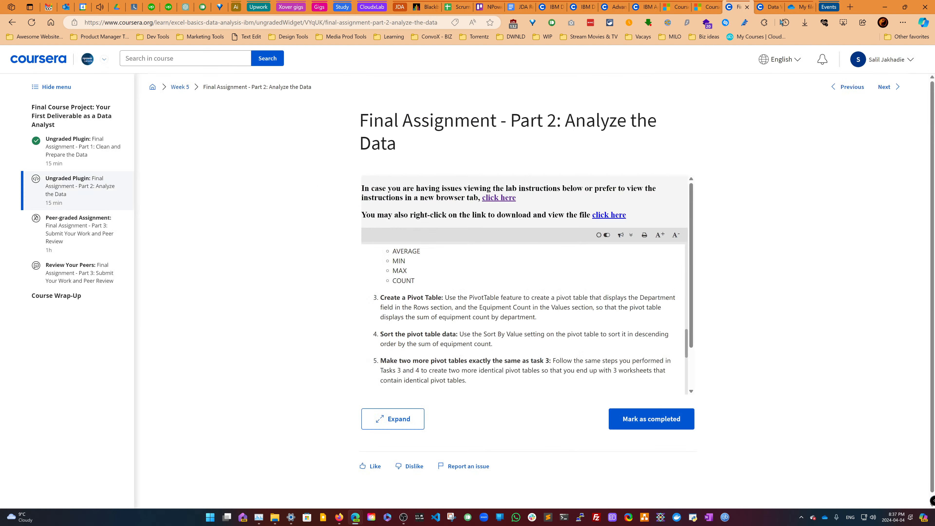
left_click(885, 7)
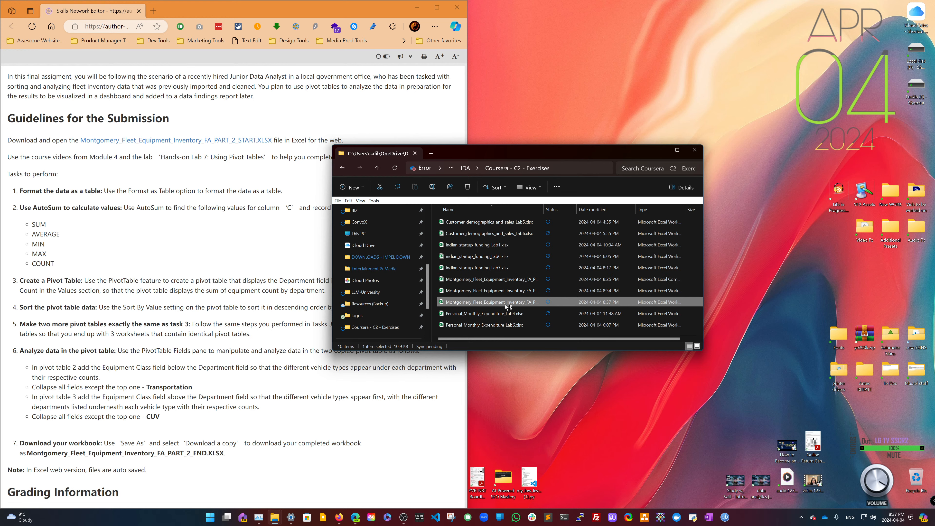
- Snap the desktop workbook window to the right half beside the instructions window
left_click(659, 151)
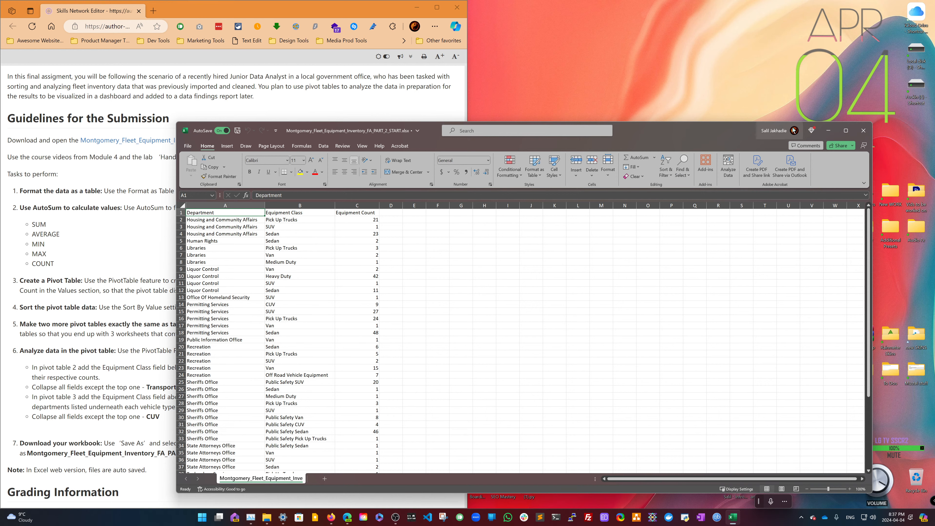
mouse_move(846, 130)
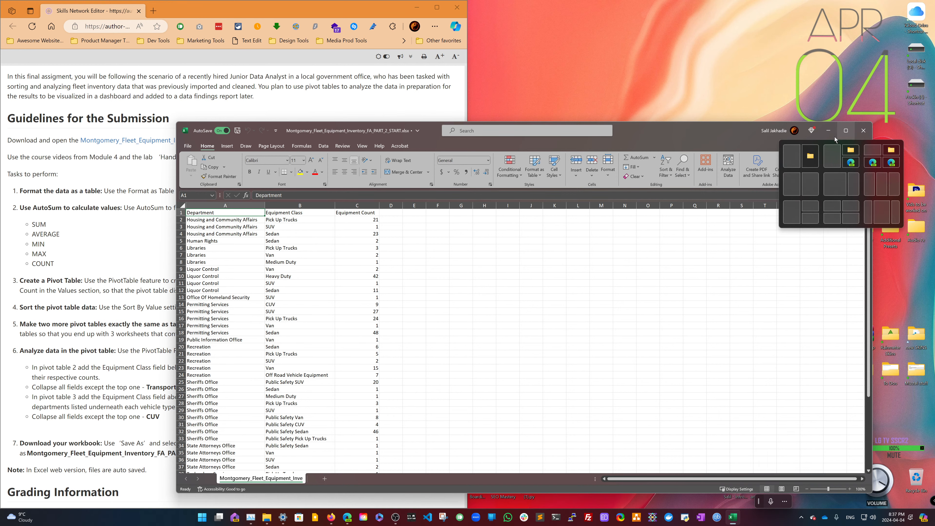
left_click(806, 176)
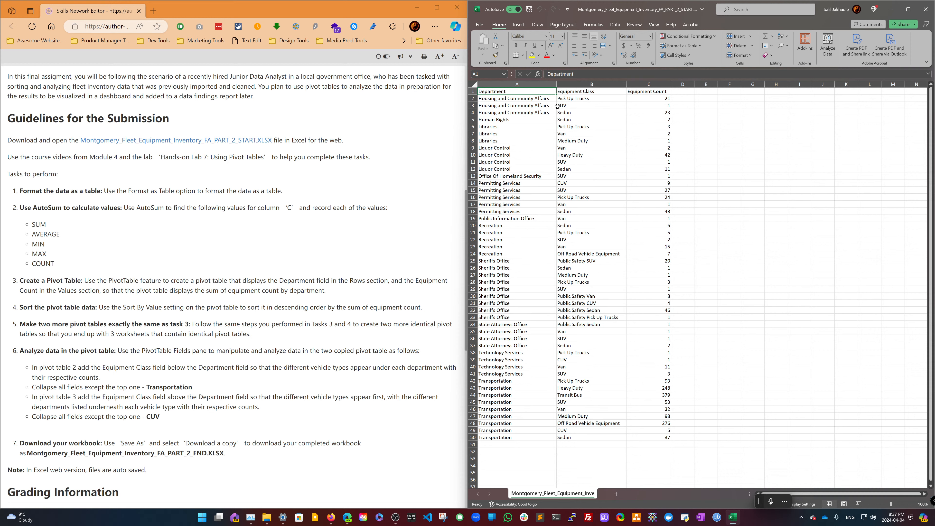
- Format the data range A1:C50 as a table with headers and open the Analyze Data pane
left_click(549, 100)
left_click(699, 45)
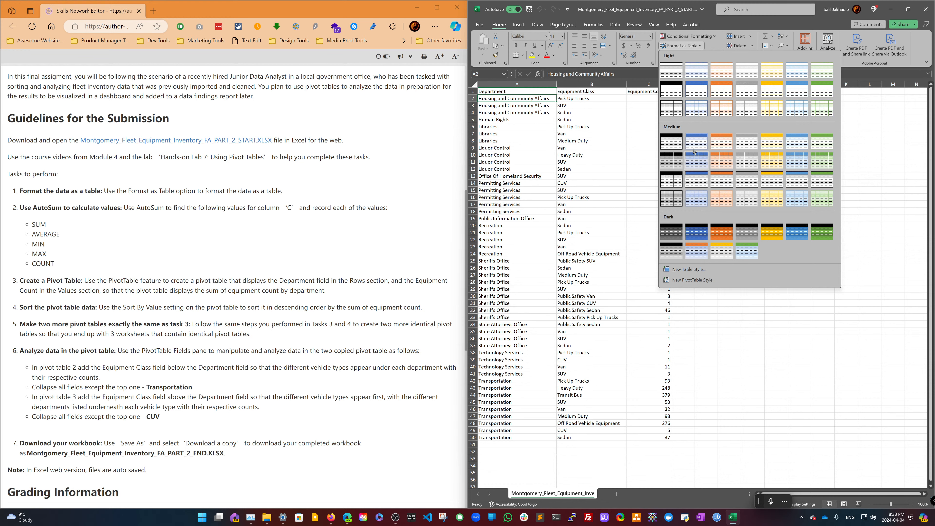
left_click(747, 110)
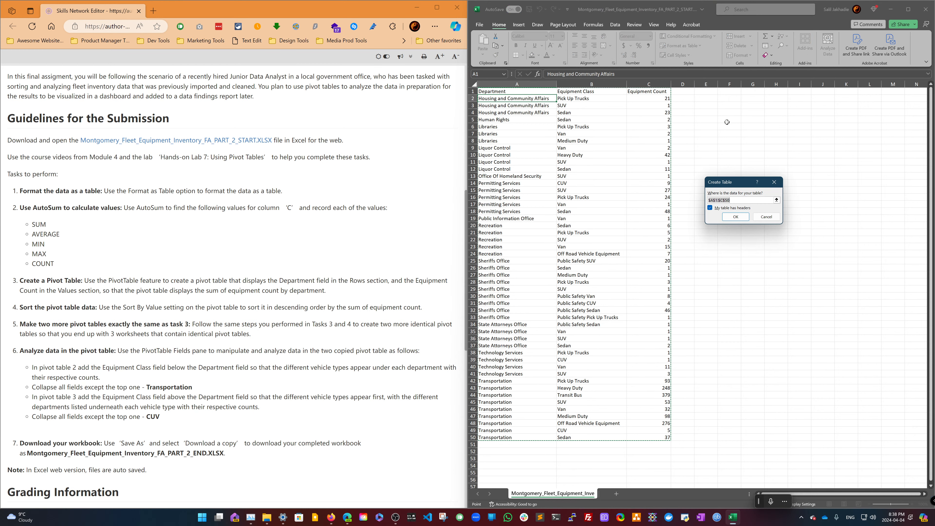
left_click(737, 216)
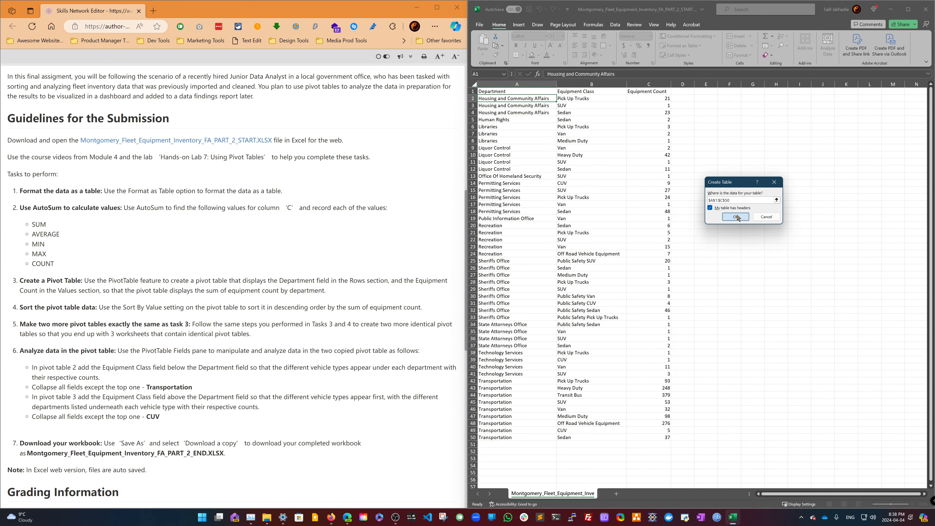
left_click(736, 216)
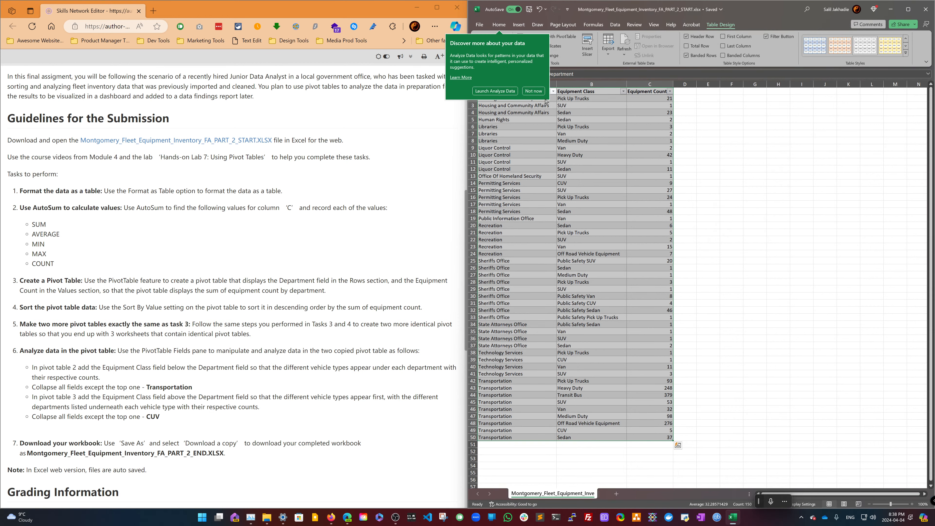
left_click(514, 93)
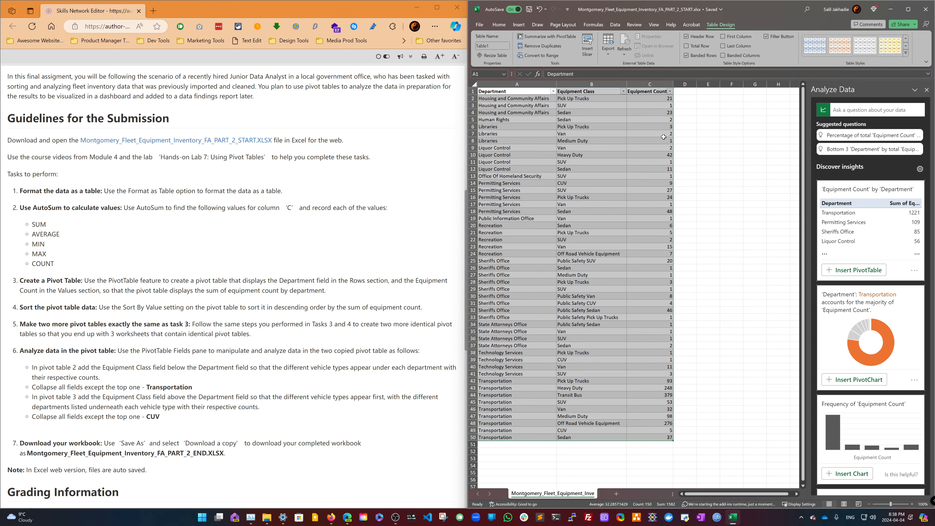
left_click(699, 120)
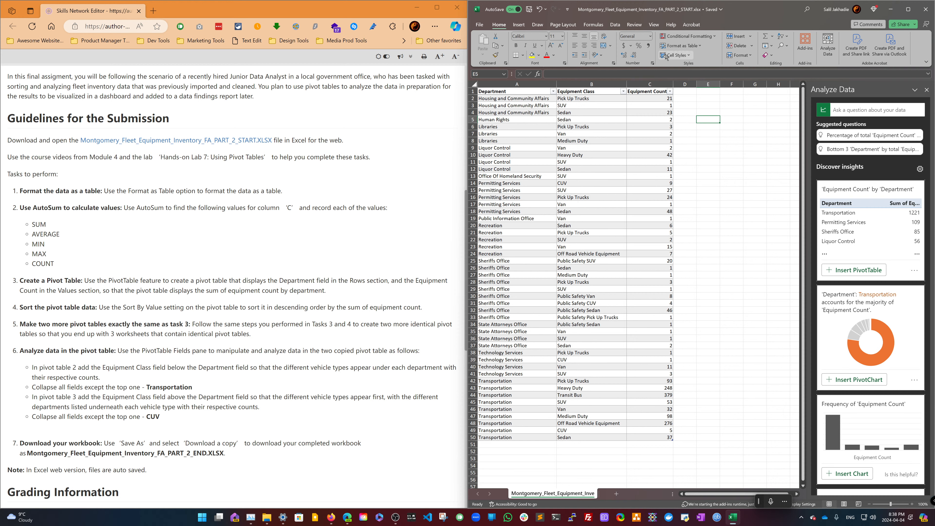
left_click(815, 9)
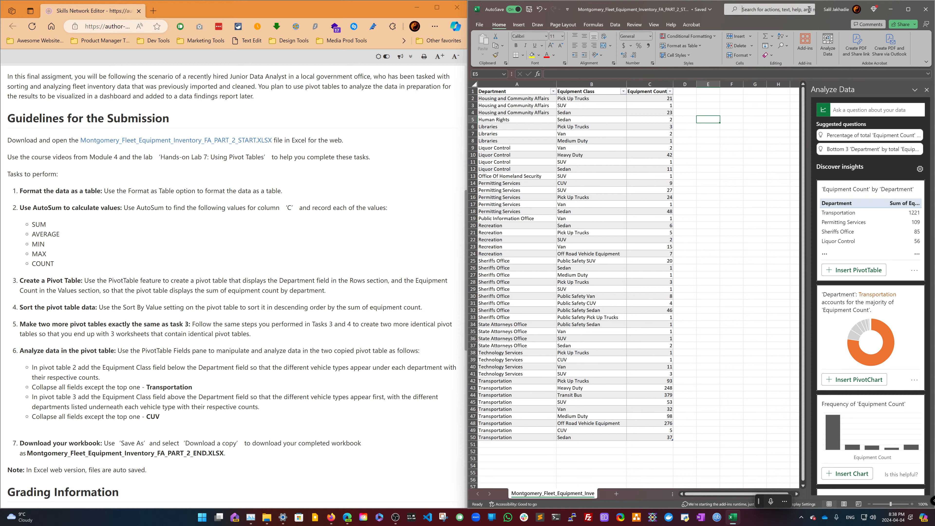
type("autos")
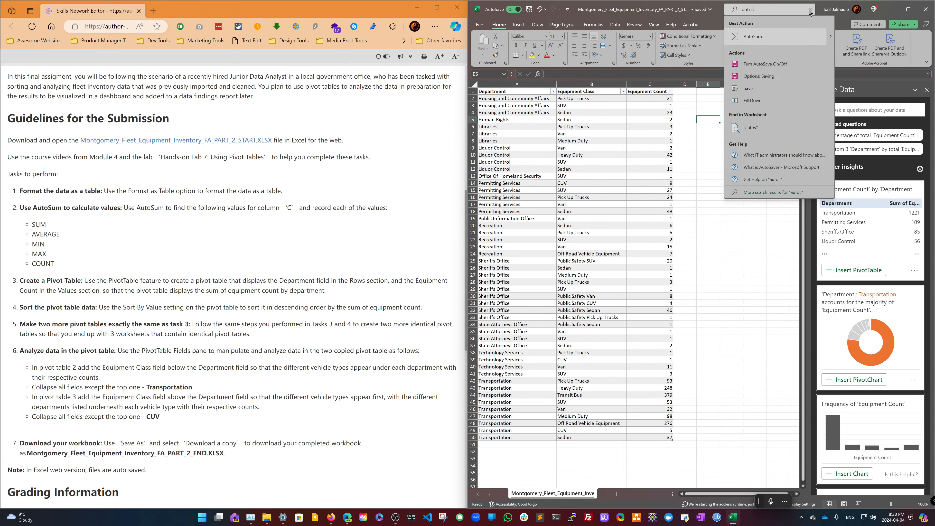
left_click(812, 36)
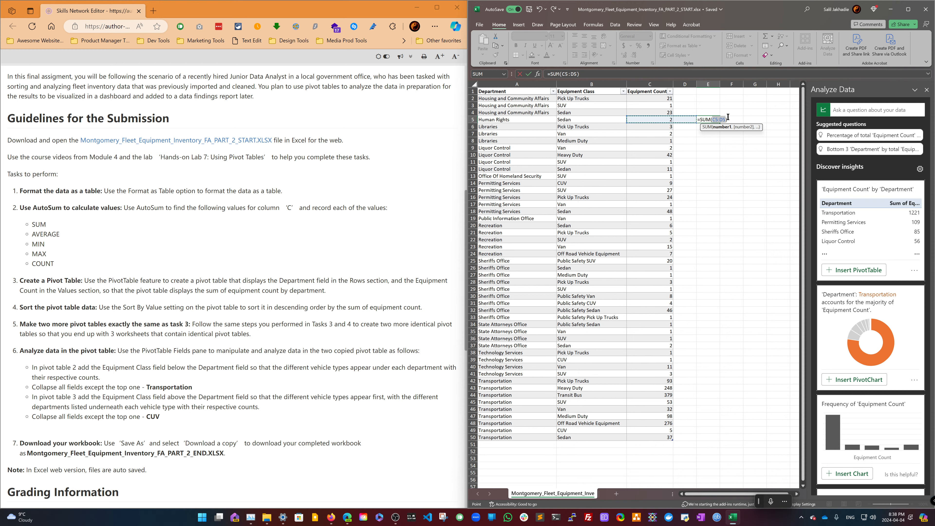
key("BackSpace")
left_click(723, 106)
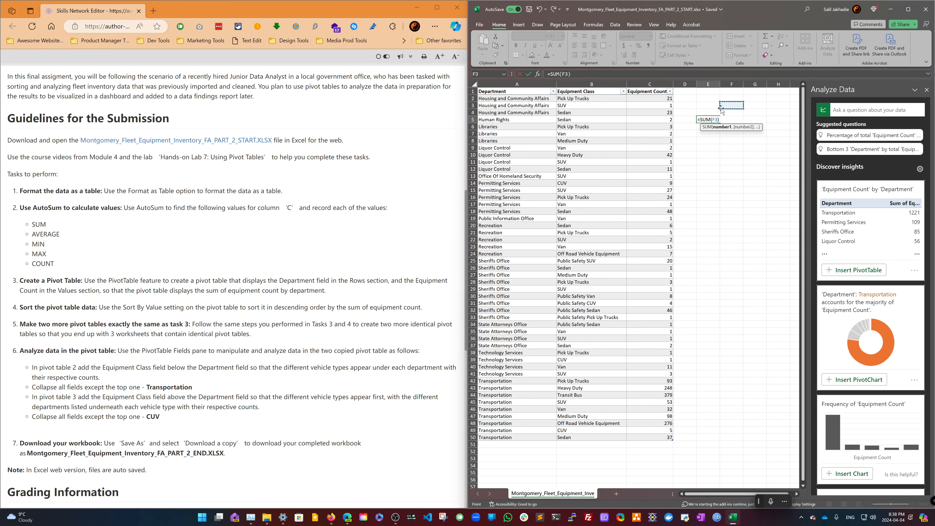
left_click(715, 119)
left_click(650, 84)
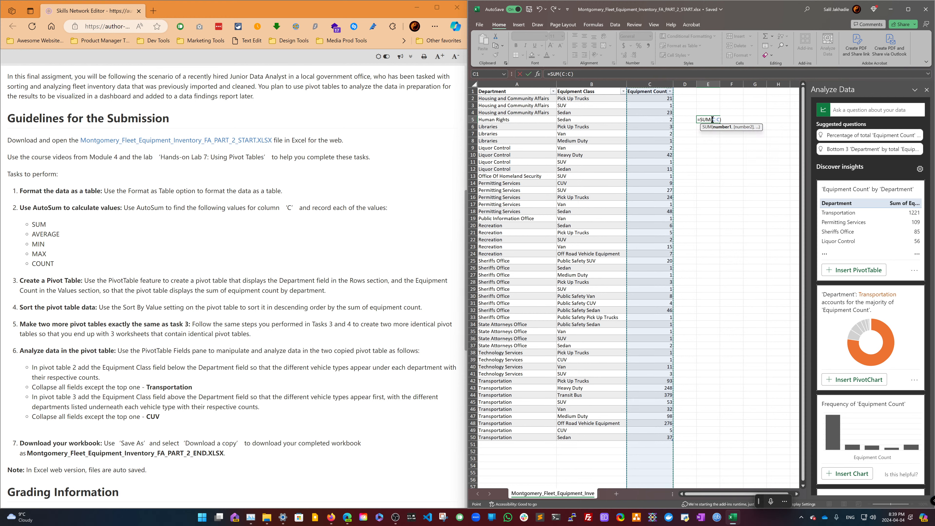
left_click(710, 119)
triple_click(710, 119)
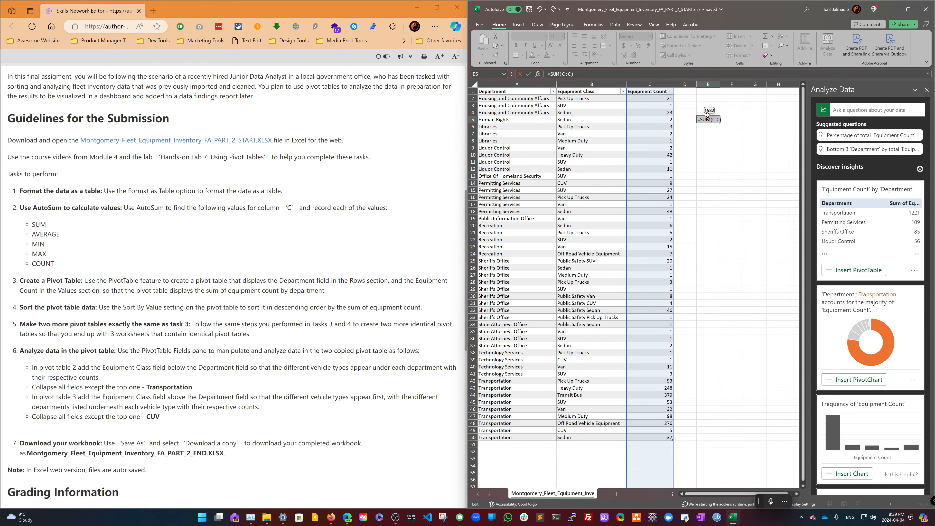
key("BackSpace")
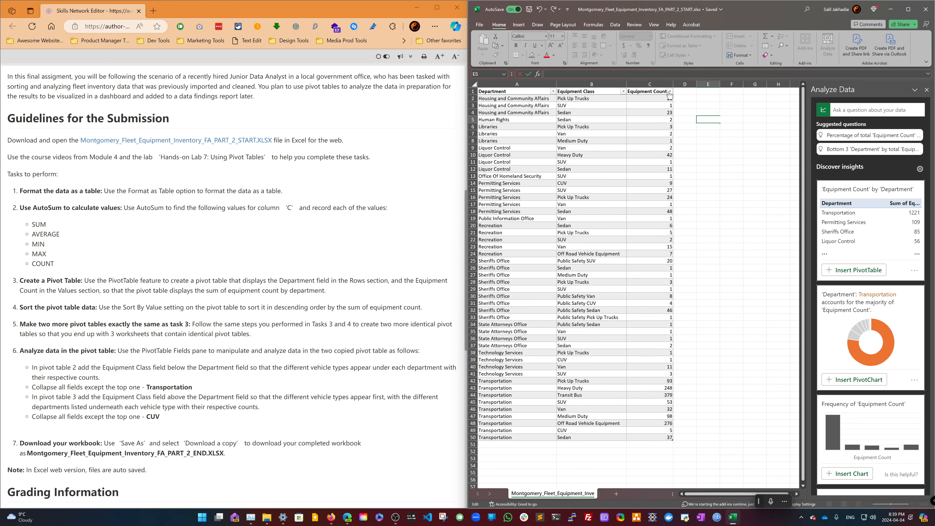
type("=")
left_click_drag(21, 207, 90, 262)
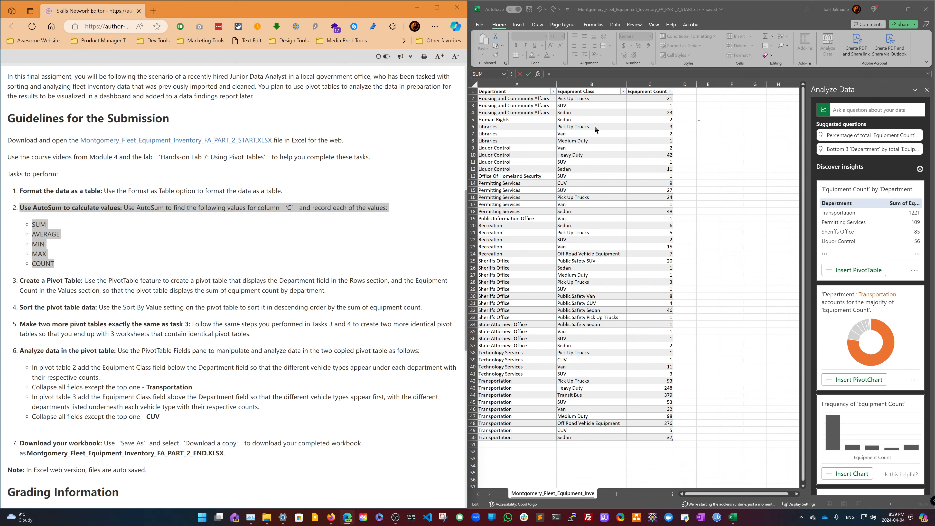
left_click(661, 444)
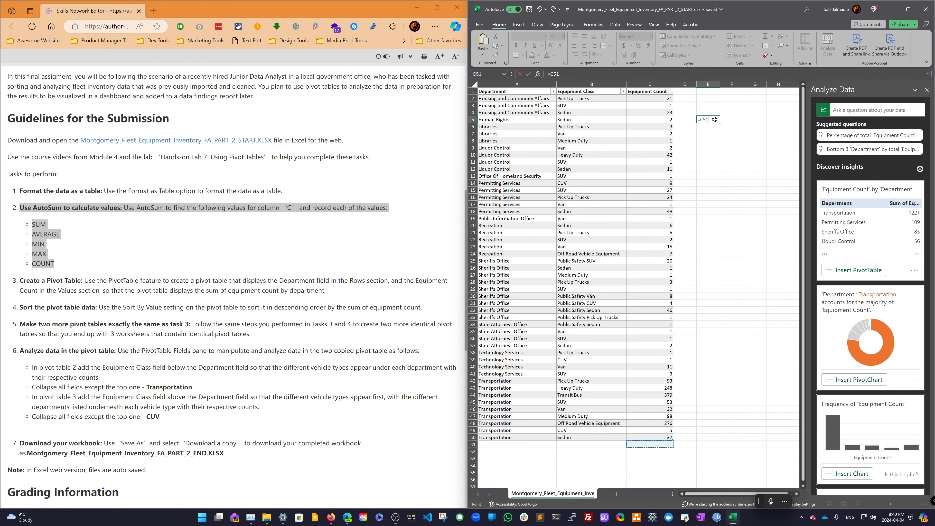
key("BackSpace")
key("BackSpace")
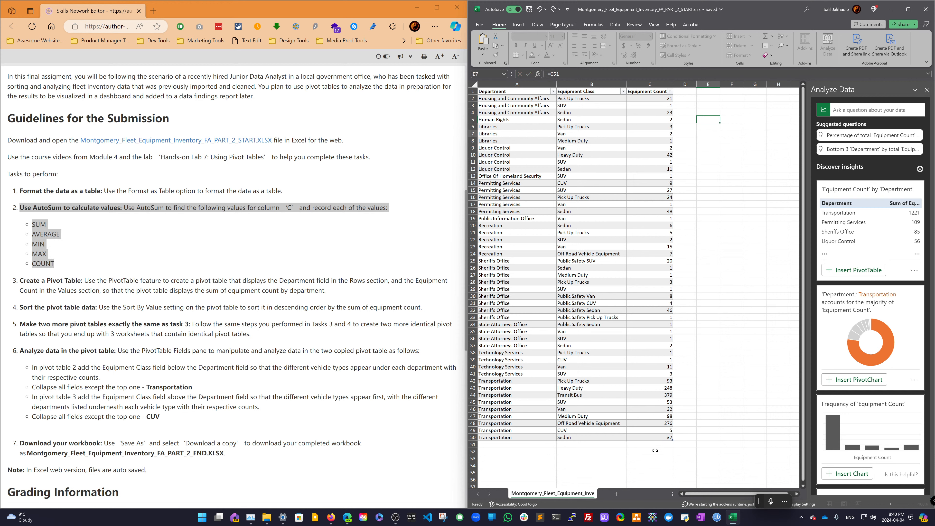
- Maximize the workbook and add an AutoSum total of Equipment Count in cell C51 below the table
left_click(662, 437)
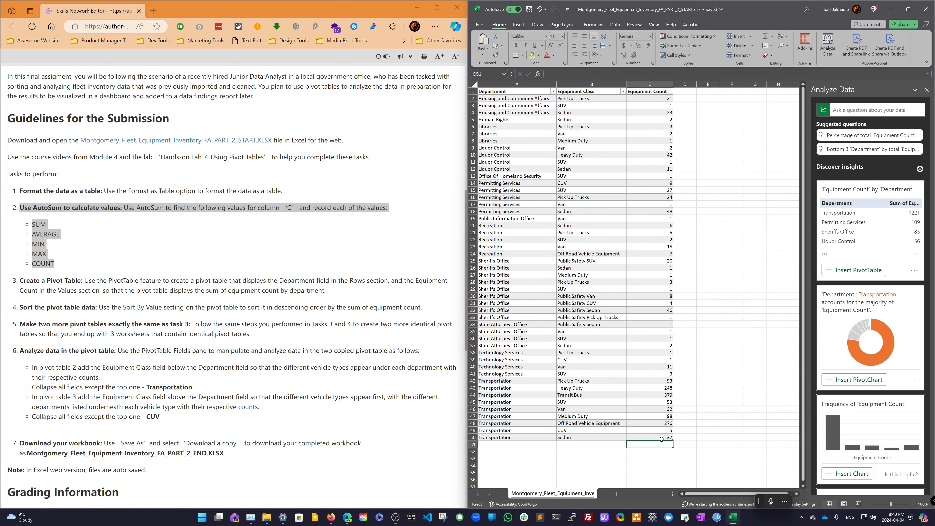
left_click(658, 445)
left_click(664, 439)
left_click(660, 447)
left_click(908, 9)
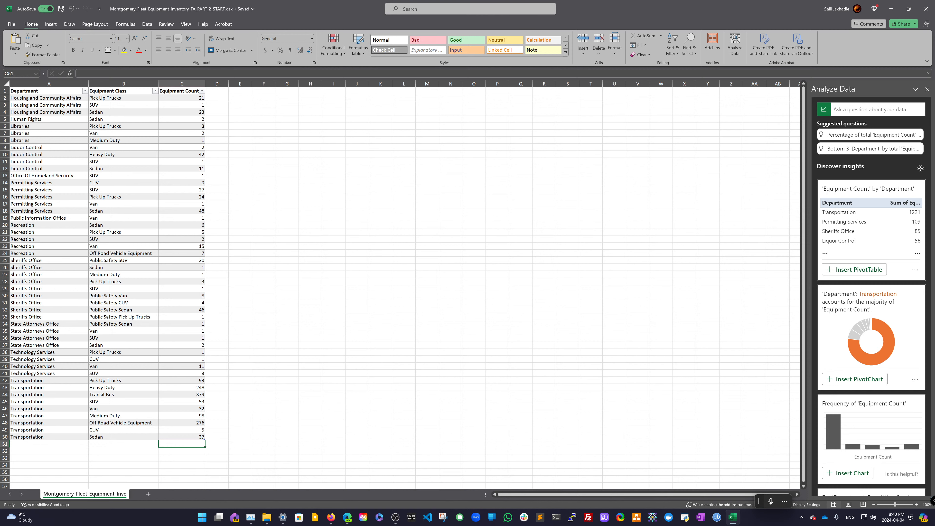
key("alt+Tab")
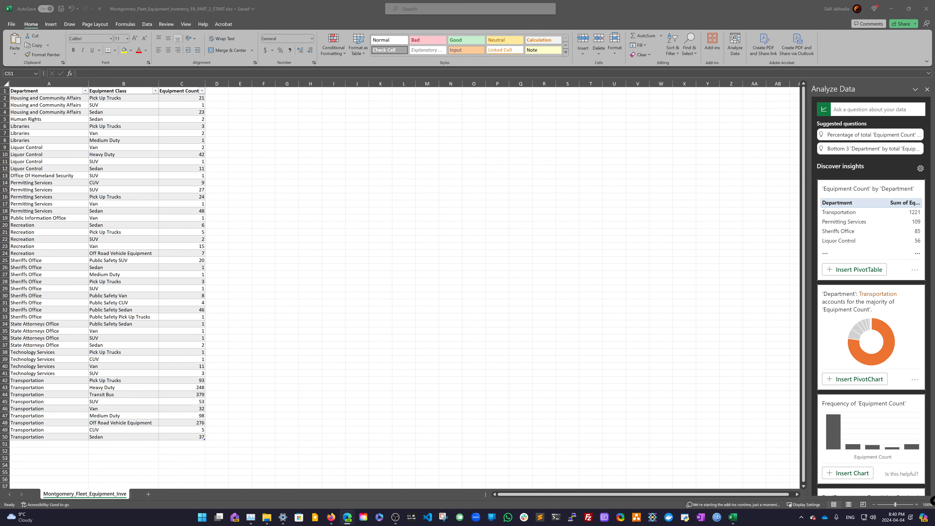
key("alt+Tab")
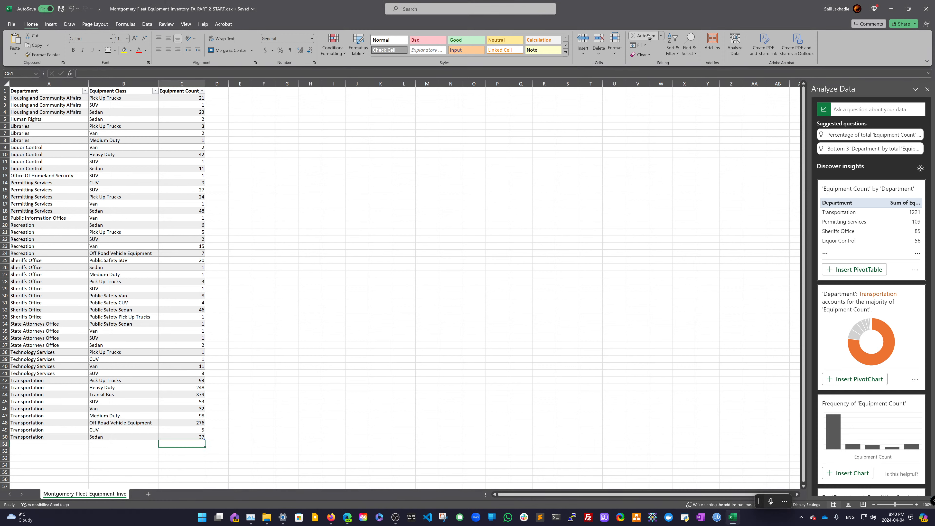
left_click(662, 36)
left_click(658, 46)
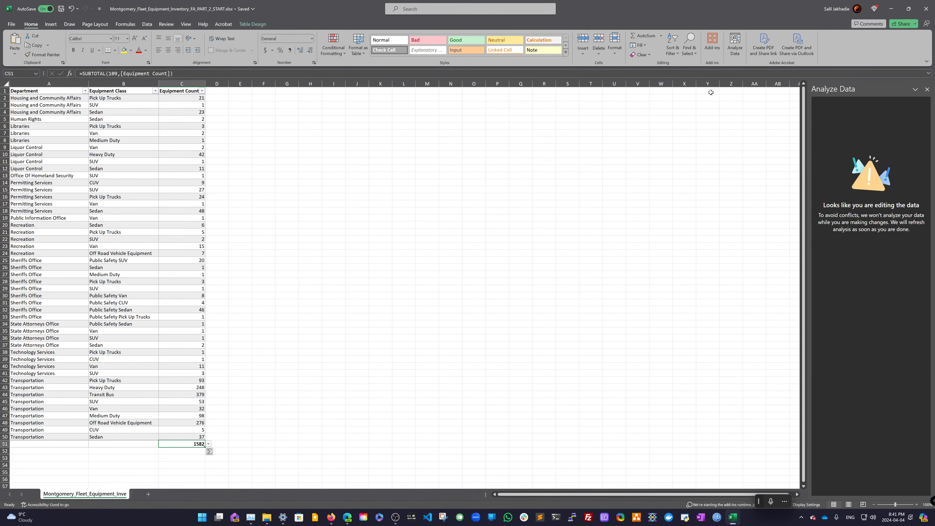
key("ctrl+a")
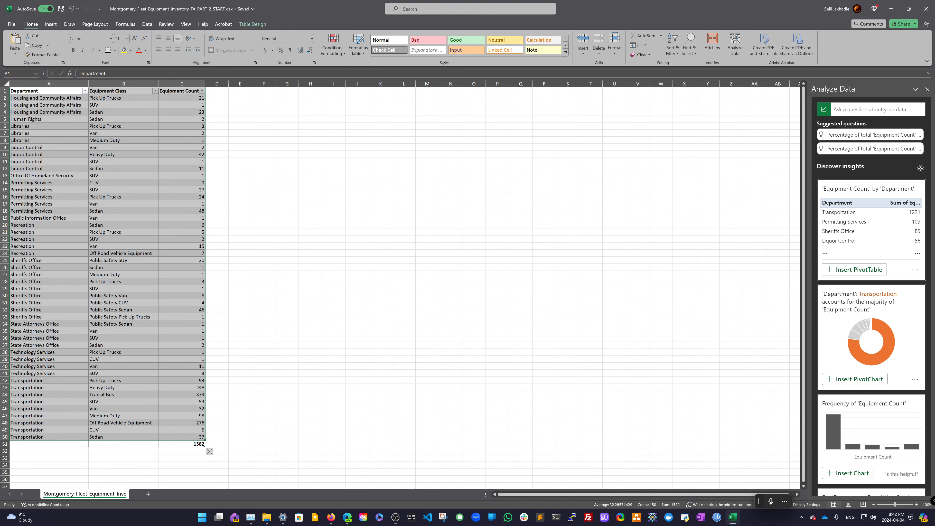
- Label cell B51 as SUM => beside the Equipment Count total
left_click(146, 445)
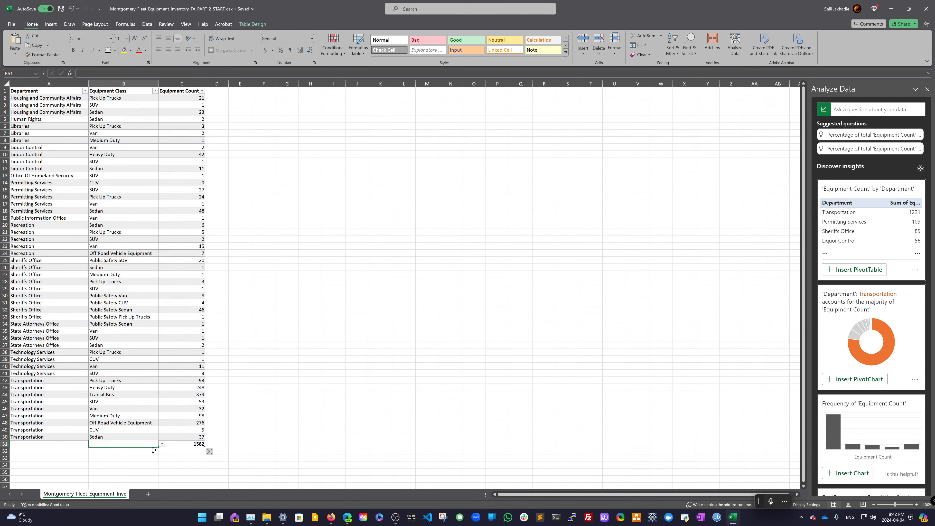
type("SUM =>")
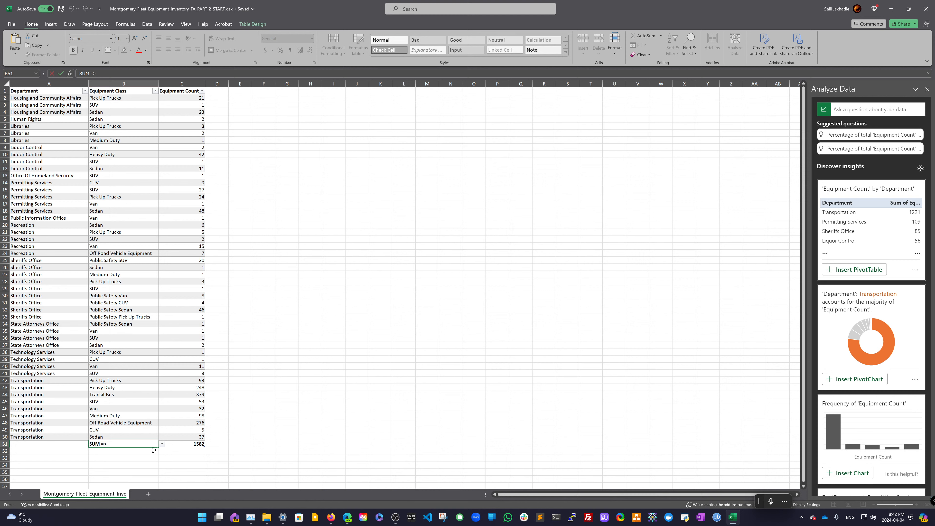
key("Return")
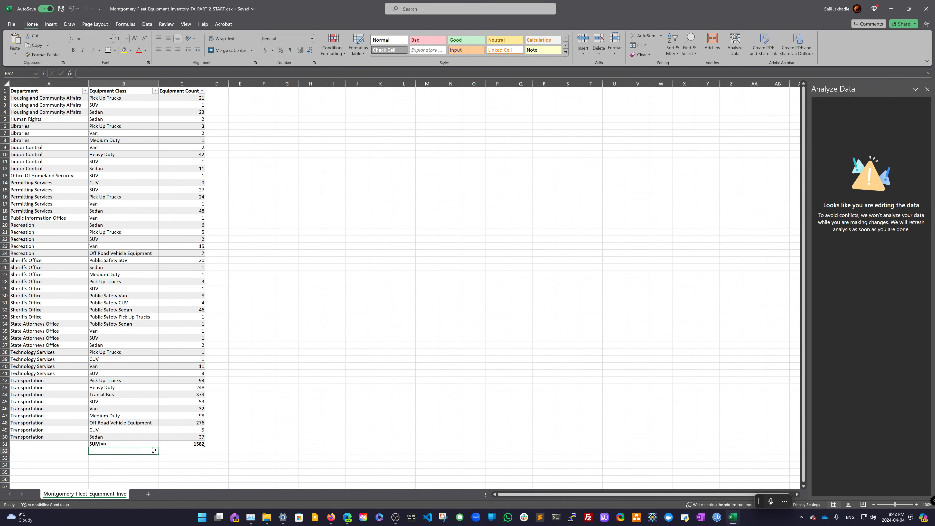
type("A")
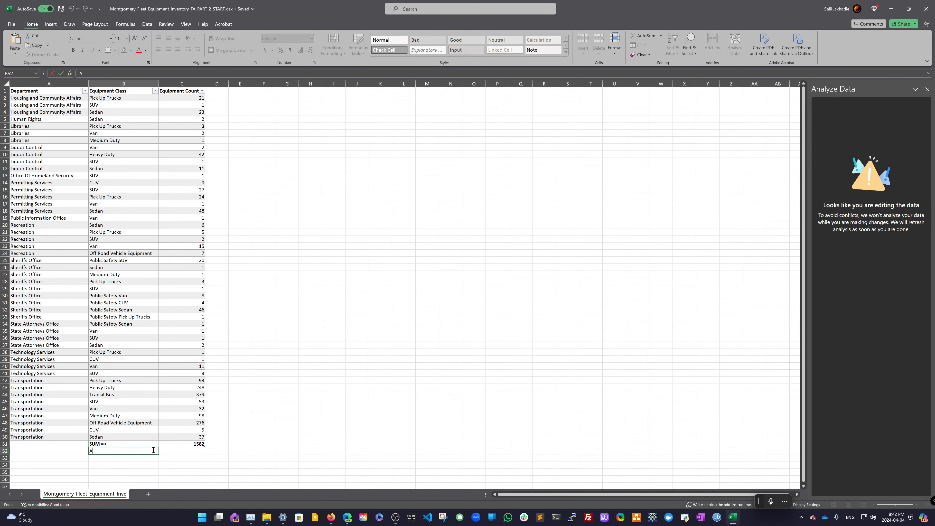
type("verage")
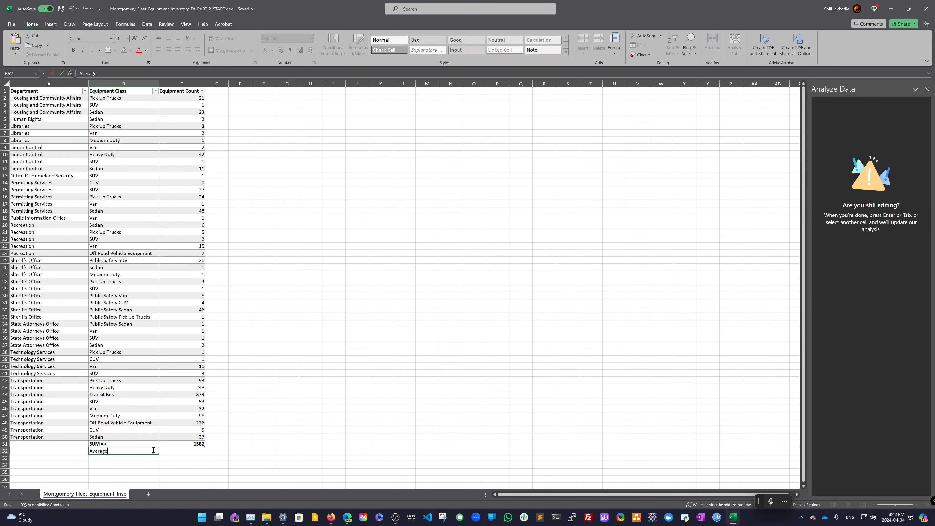
key("BackSpace")
key("BackSpace")
key("BackSpace")
- Try to enter an Average label in H8 and apply an AutoSum Average over the Equipment Count values
left_click(303, 140)
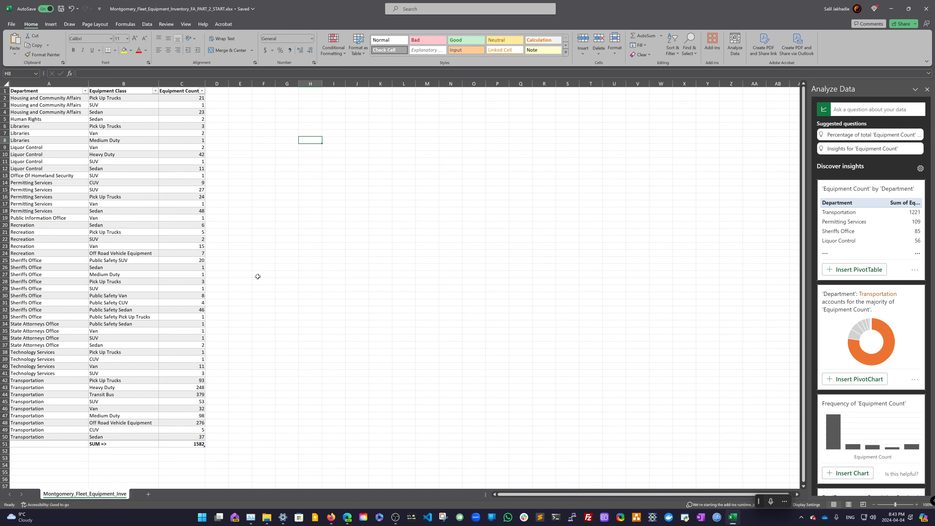
type("Average")
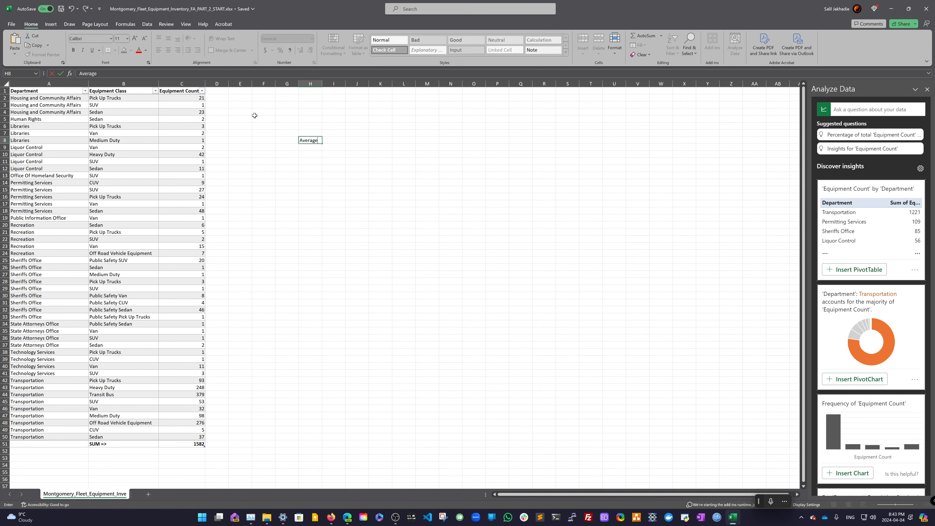
left_click(660, 36)
left_click(654, 56)
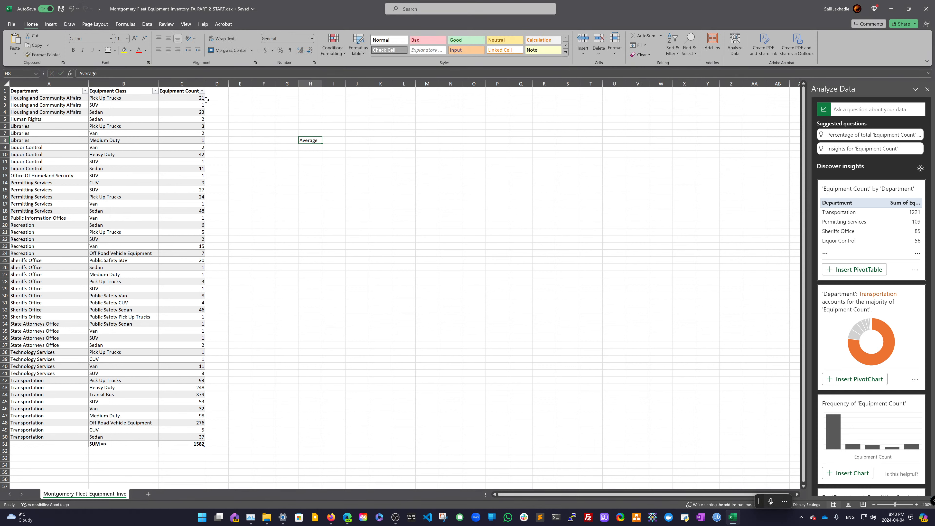
left_click_drag(197, 98, 183, 437)
left_click(342, 141)
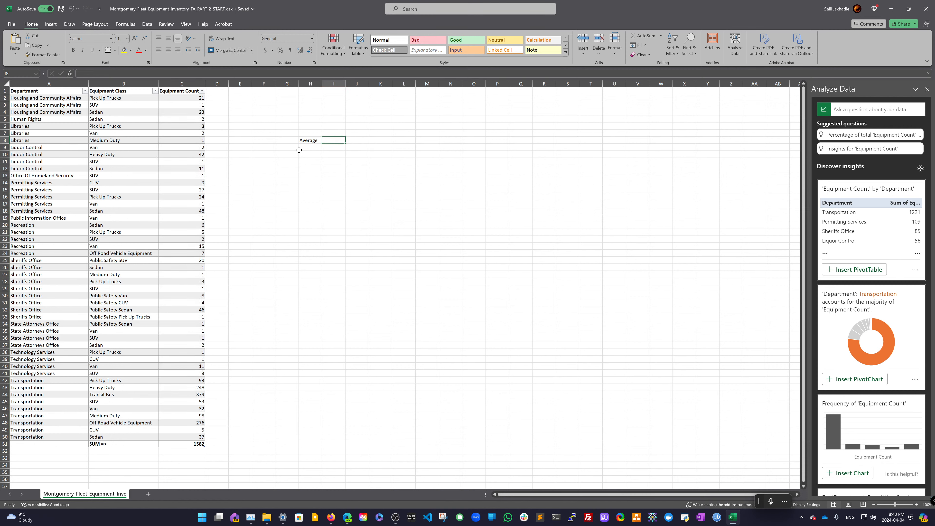
- Label cell B52 as Average => below the SUM label
left_click(317, 141)
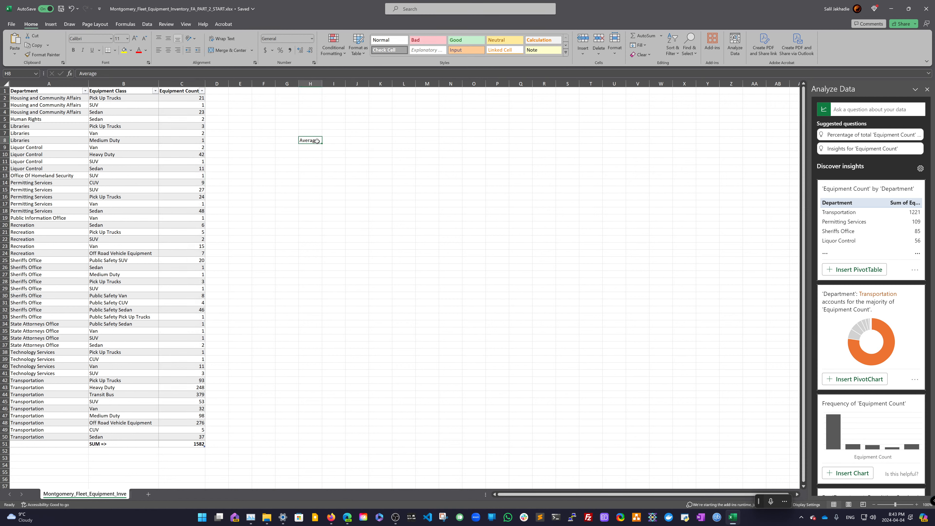
key("ctrl+c")
left_click(116, 452)
key("ctrl+c")
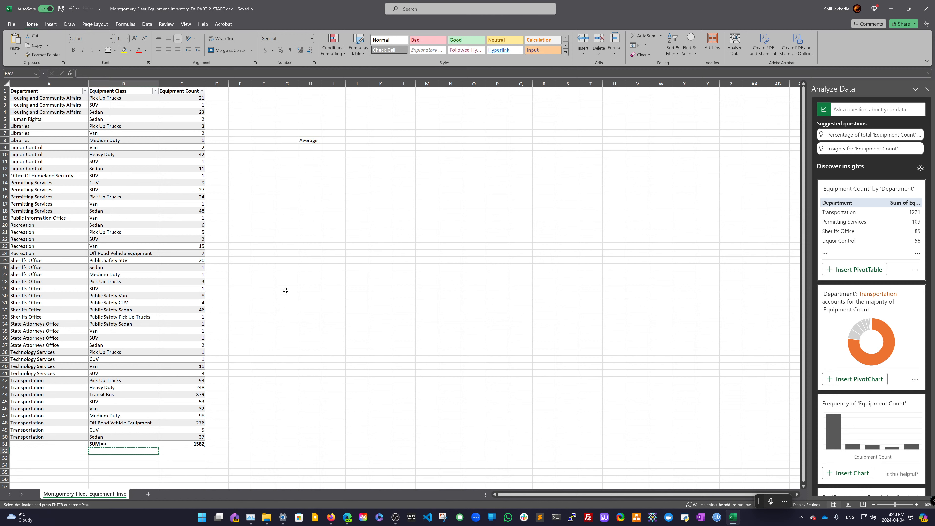
left_click(310, 141)
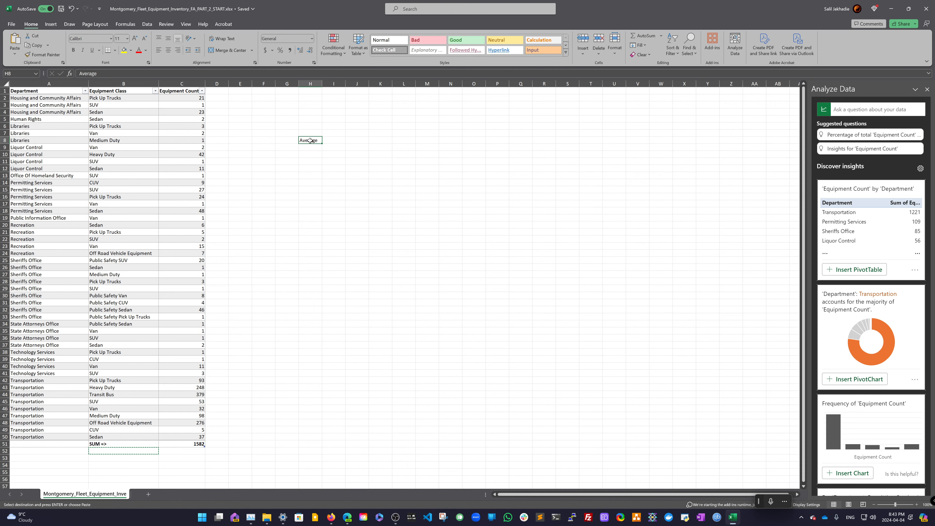
key("ctrl+c")
left_click(131, 452)
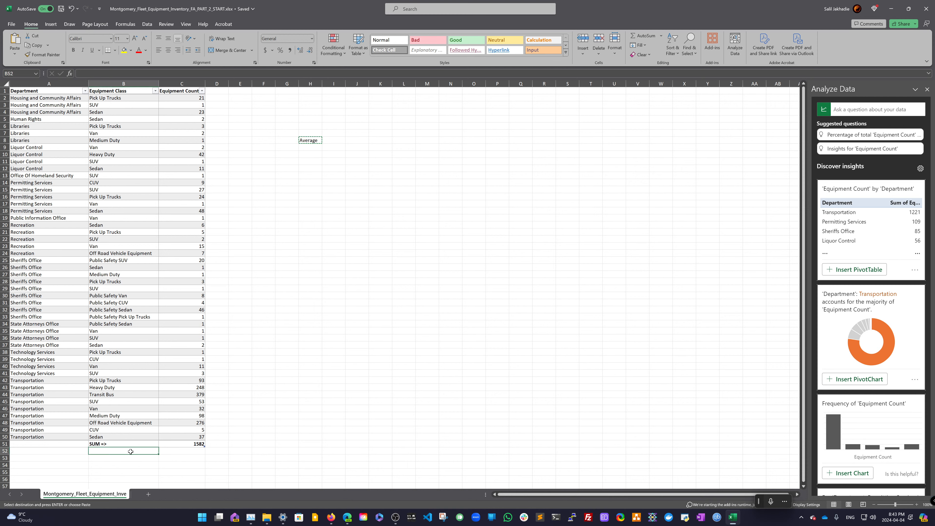
double_click(131, 452)
key("ctrl+v")
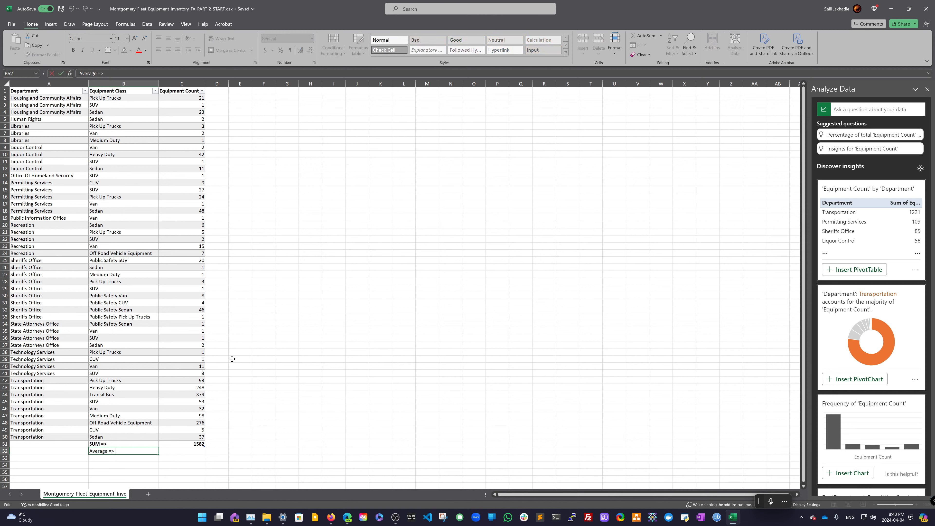
- Add an AutoSum Average of the Equipment Count values C2:C50 in cell C52
left_click(181, 92)
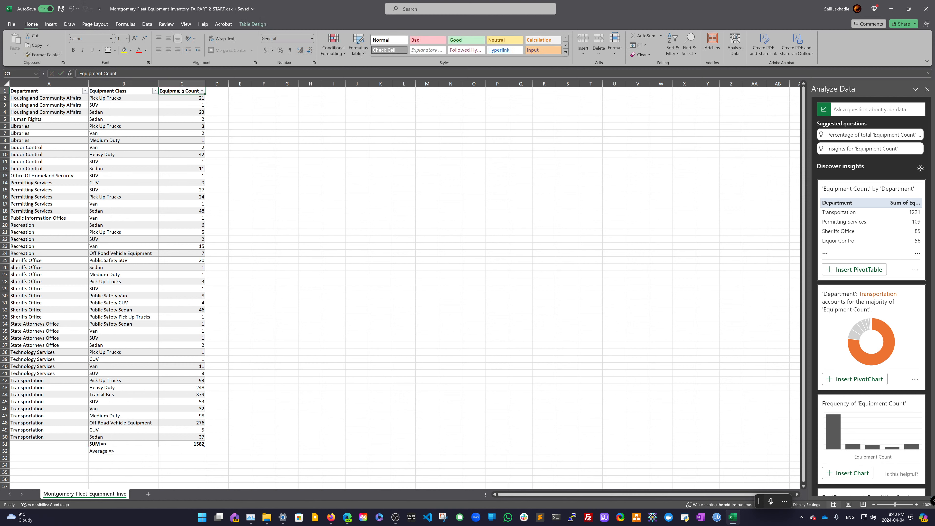
left_click(181, 89)
left_click(180, 444)
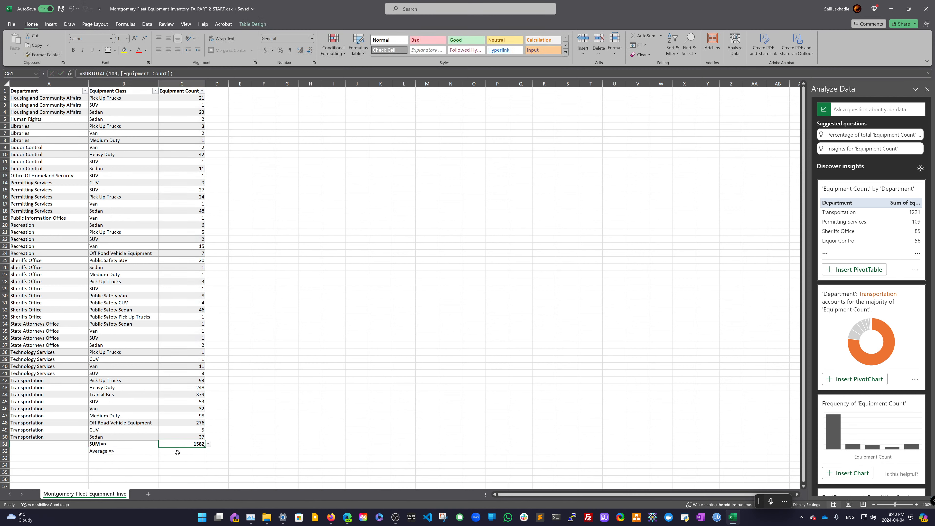
left_click(177, 453)
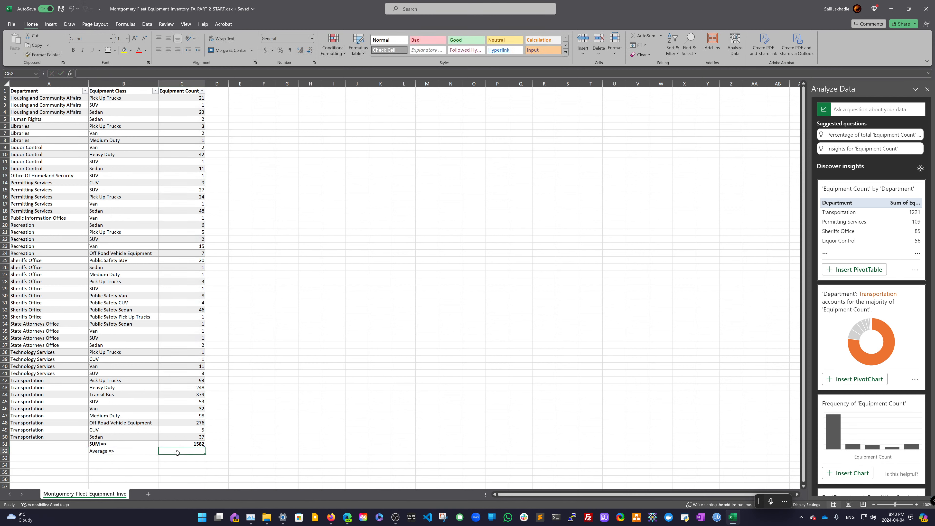
left_click_drag(180, 437, 194, 96)
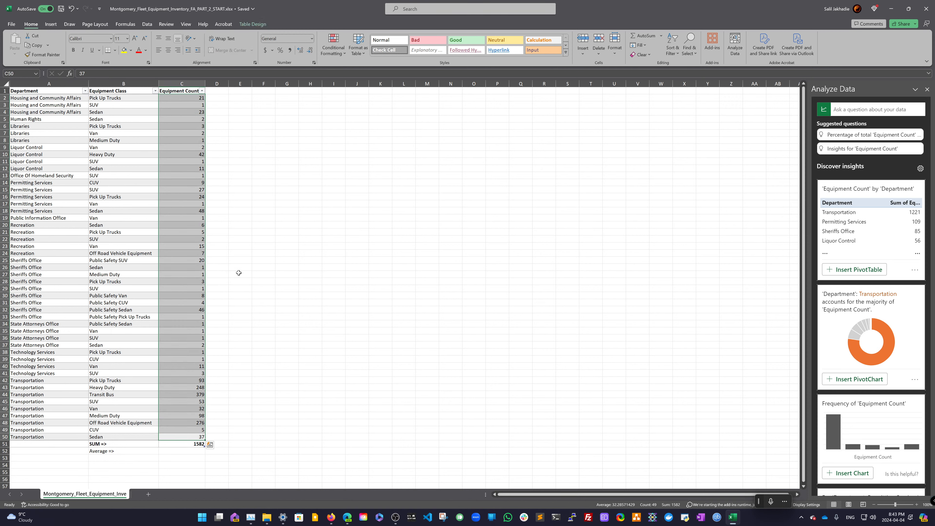
left_click(189, 452)
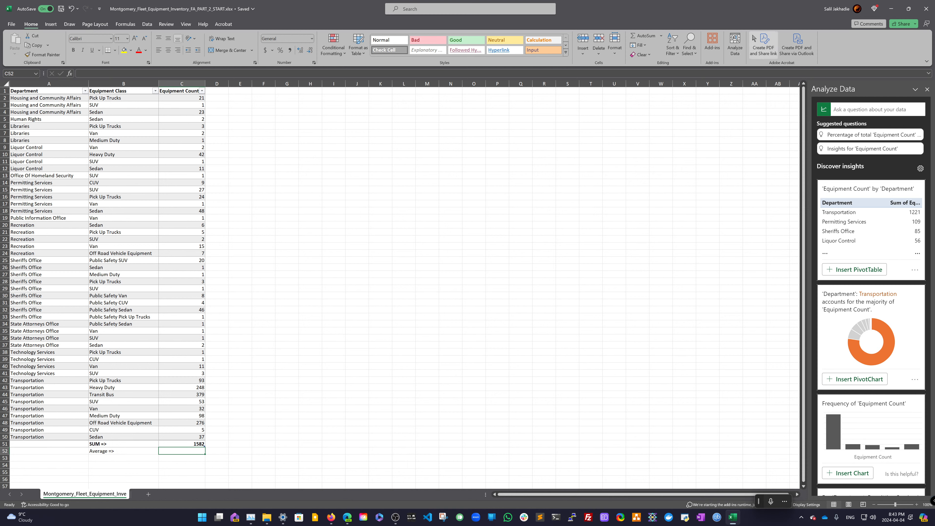
left_click(661, 35)
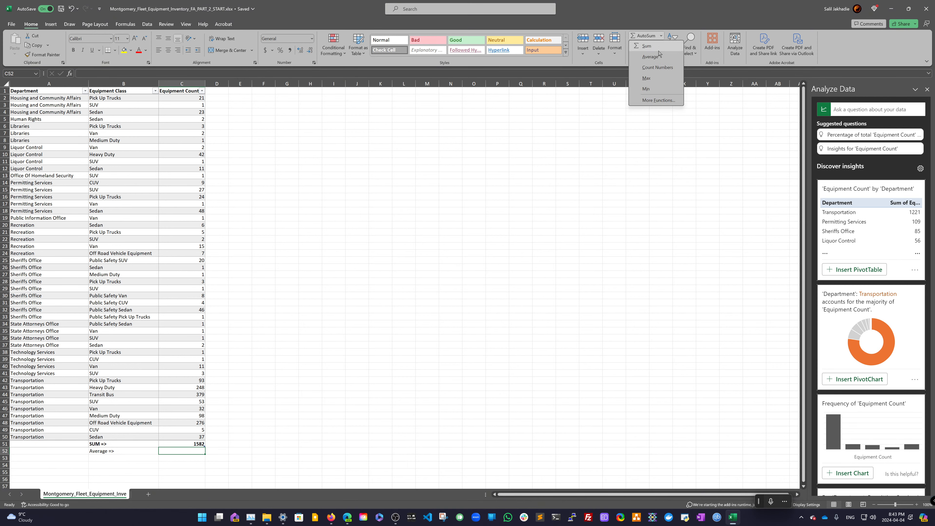
left_click(651, 57)
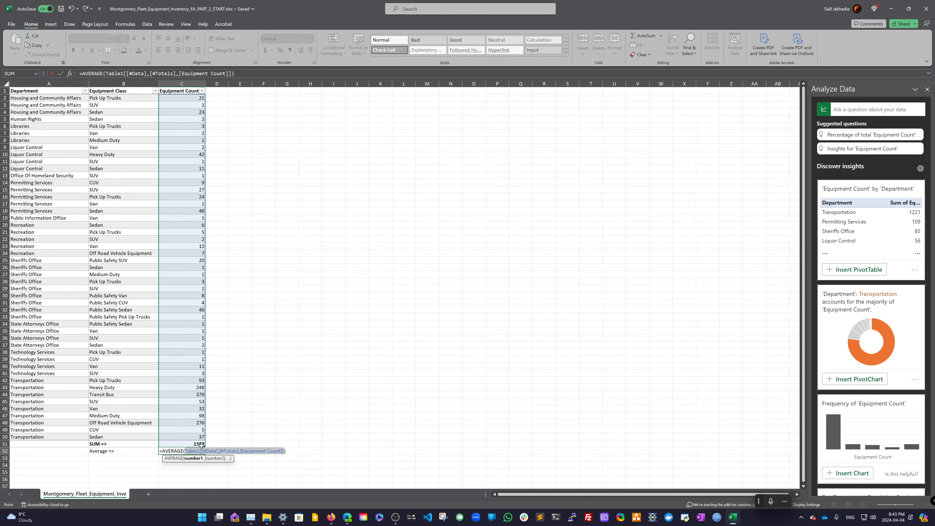
left_click_drag(204, 446, 202, 95)
key("Return")
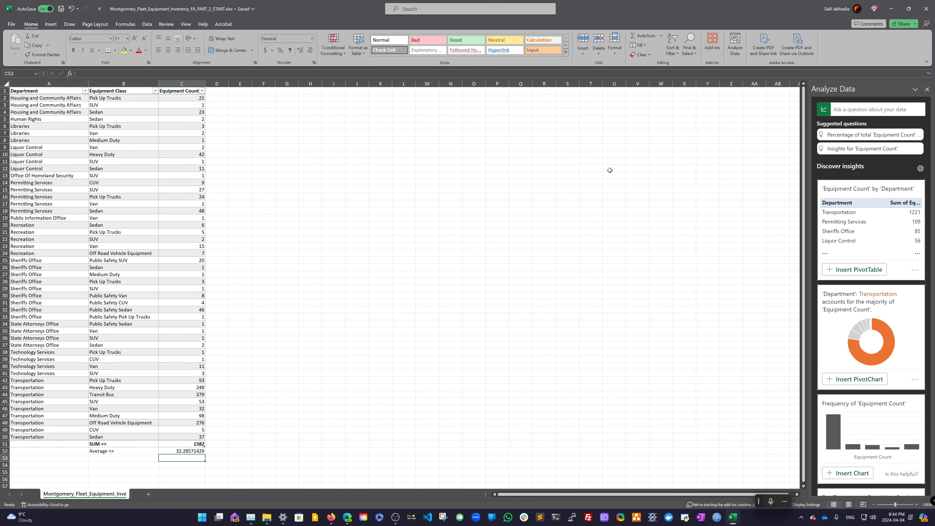
- Label cell B53 as Min =>
left_click(136, 458)
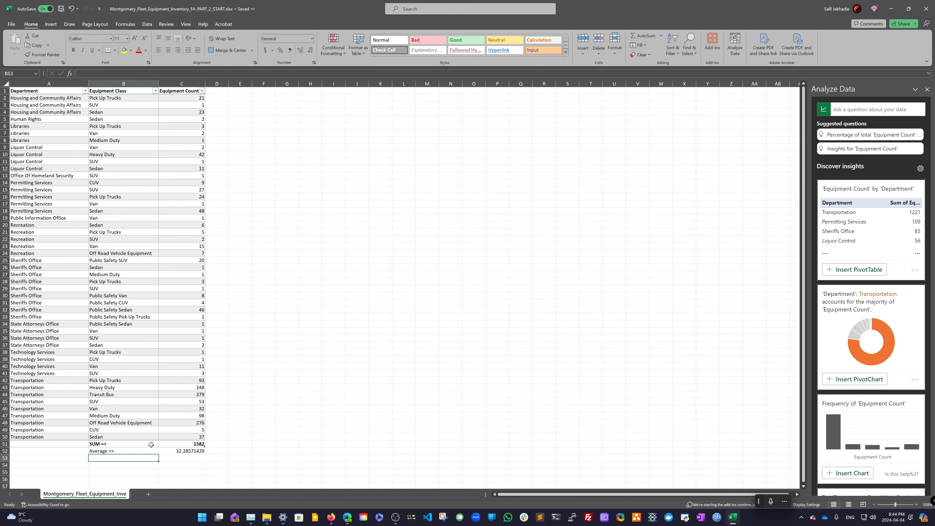
mouse_move(903, 8)
type("Min =>")
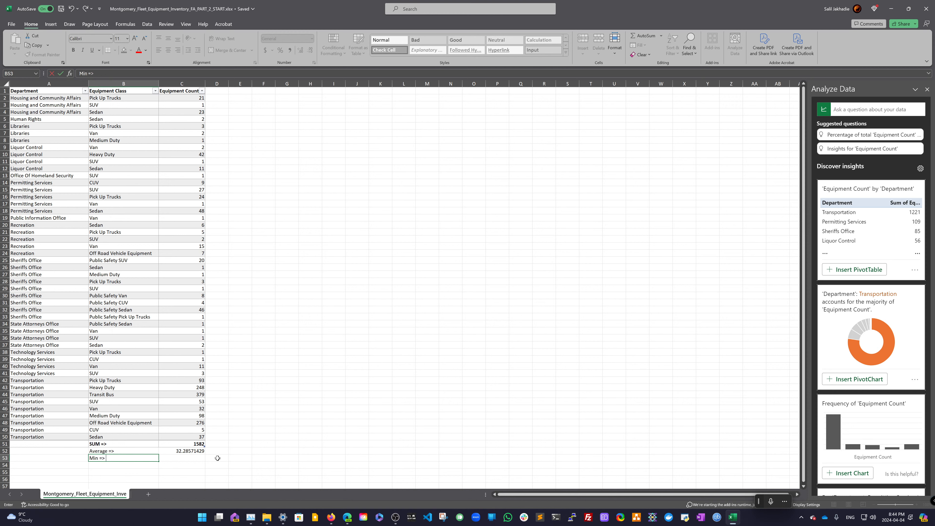
key("Tab")
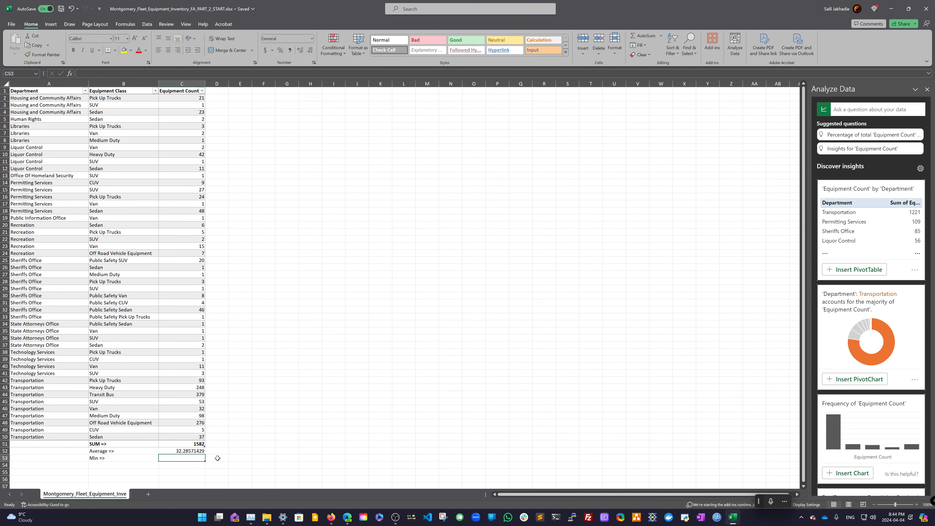
- Insert an AutoSum Min in cell C53 and set its range to C2:C50
left_click(660, 38)
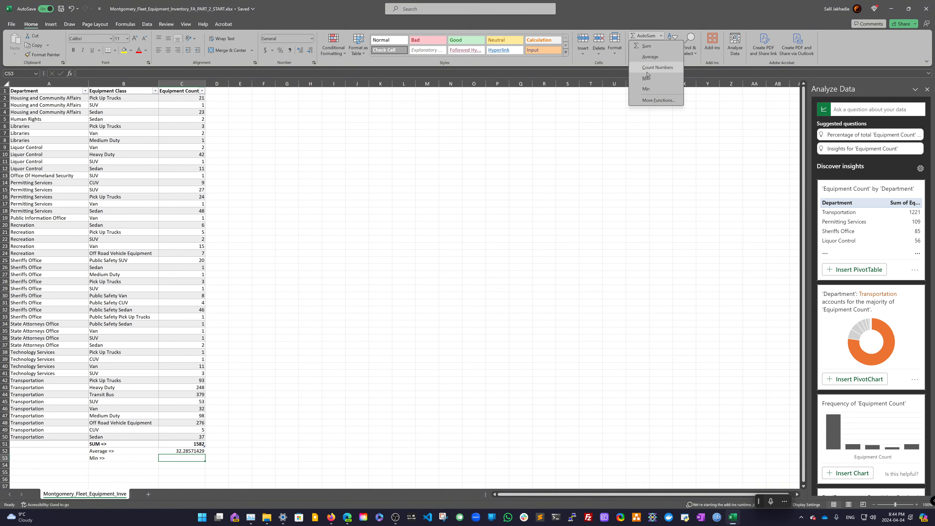
left_click(646, 88)
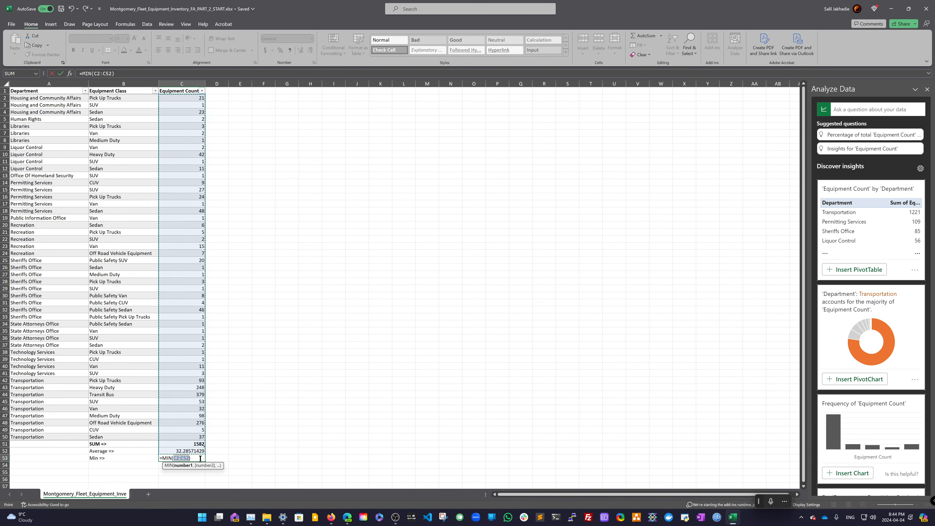
left_click(188, 458)
key("BackSpace")
key("BackSpace")
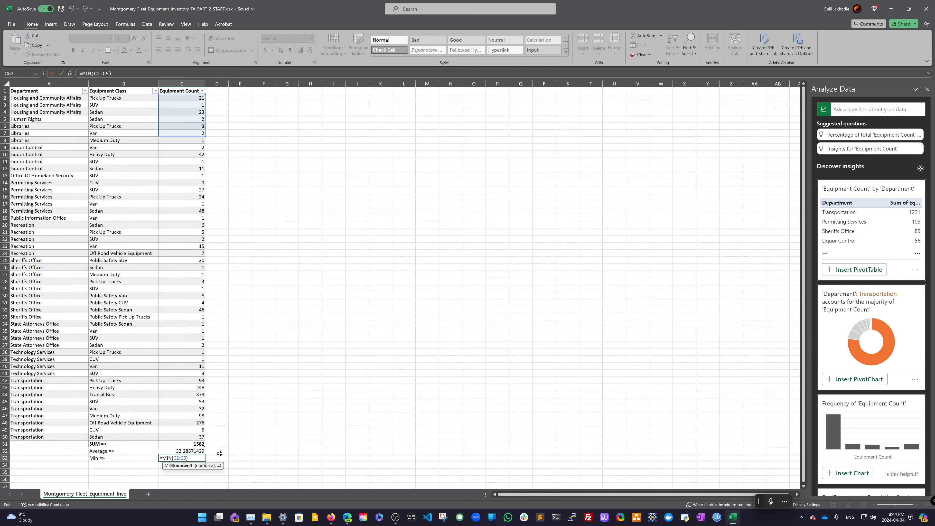
type("0")
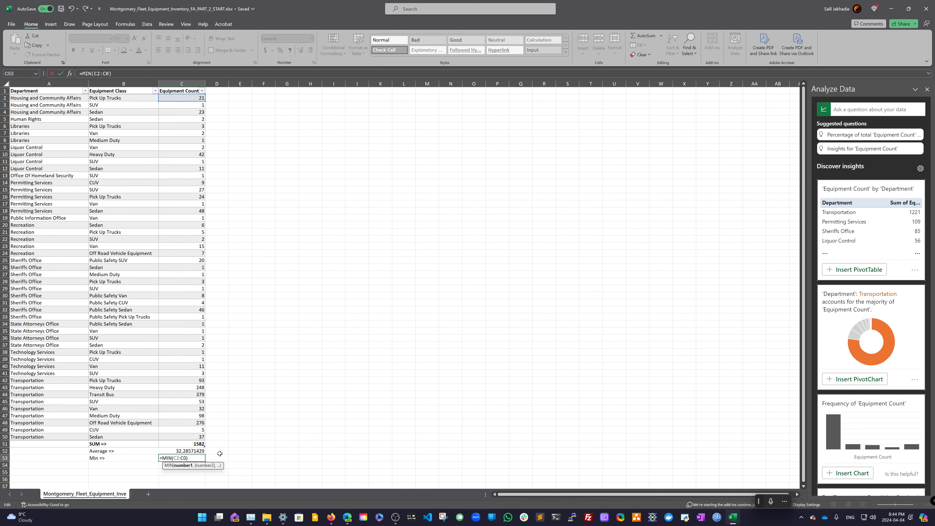
key("BackSpace")
type("50")
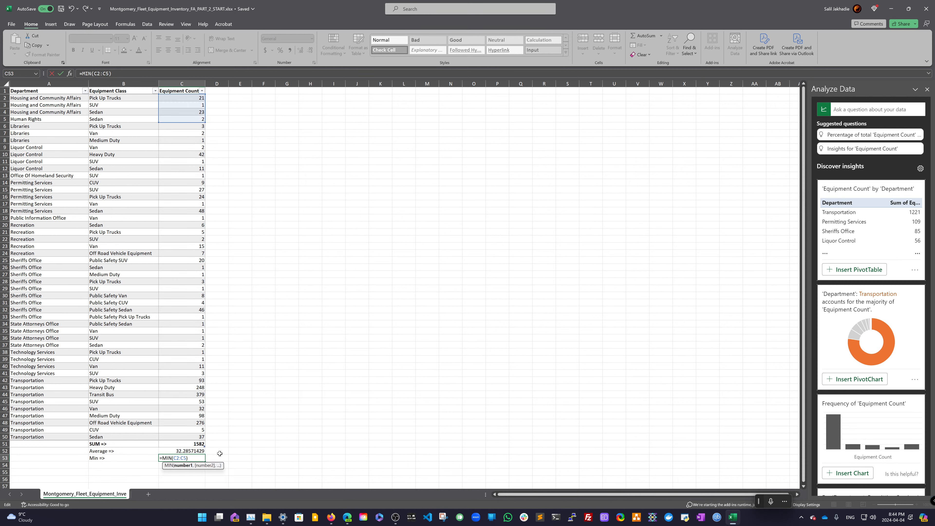
key("Return")
- Label cell B54 as Max =>
key("Left")
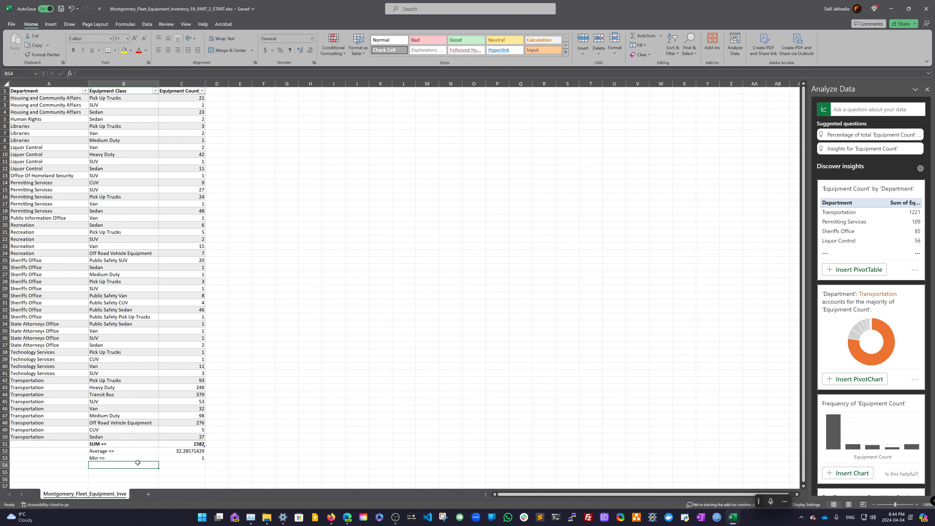
type("Max =>")
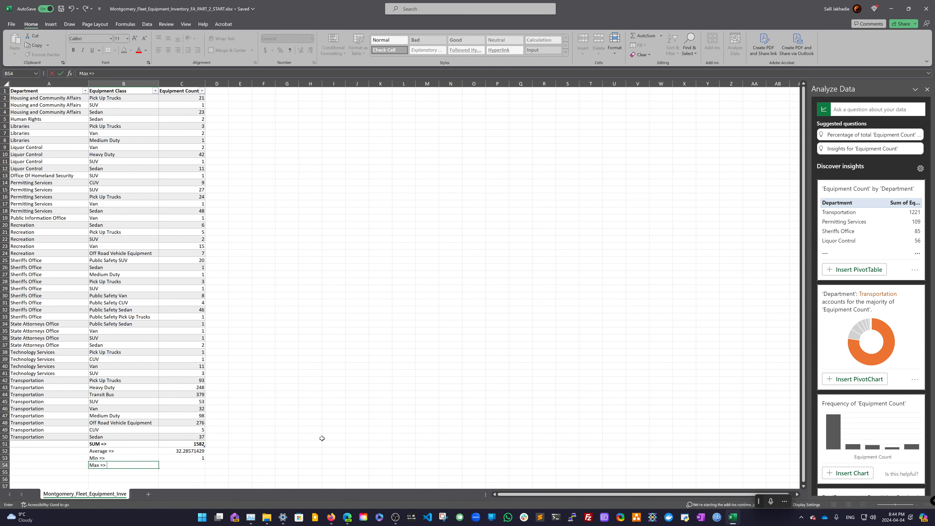
left_click(186, 462)
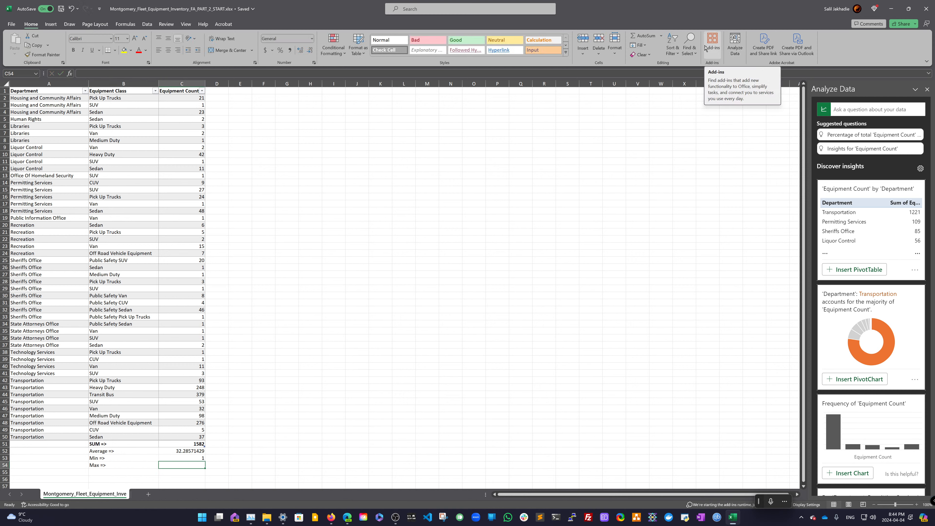
- Insert an AutoSum Max in cell C54 and set its range to the Equipment Count column
left_click(661, 36)
left_click(650, 76)
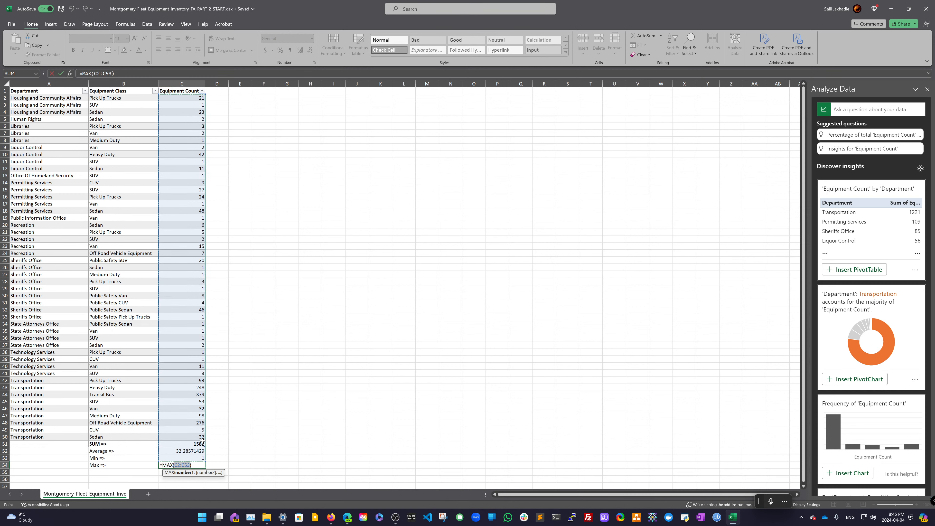
left_click_drag(200, 440, 182, 99)
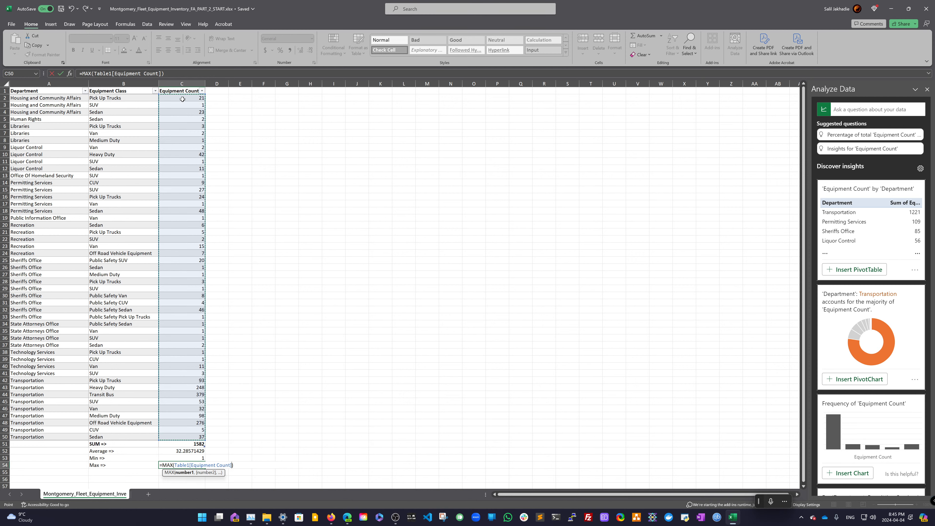
key("Return")
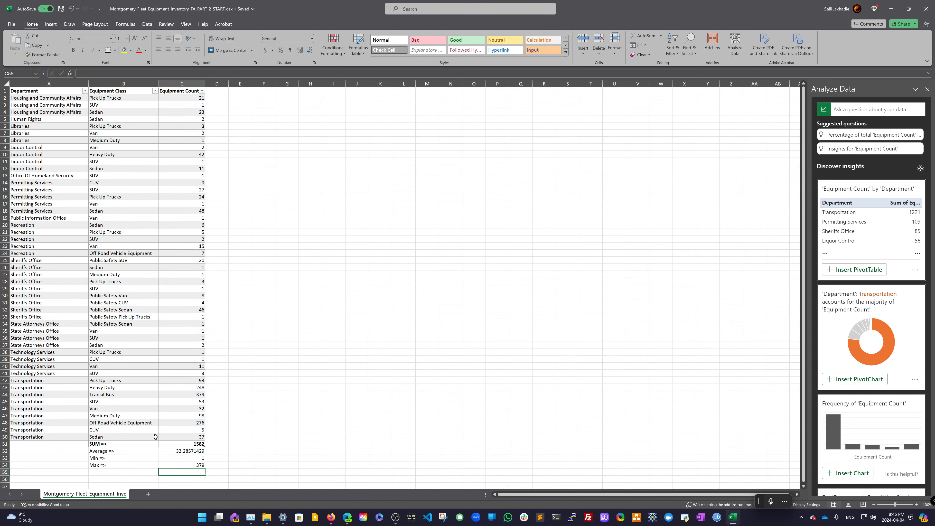
- Apply the Input cell style to the summary block B51:C55
left_click_drag(112, 445, 180, 475)
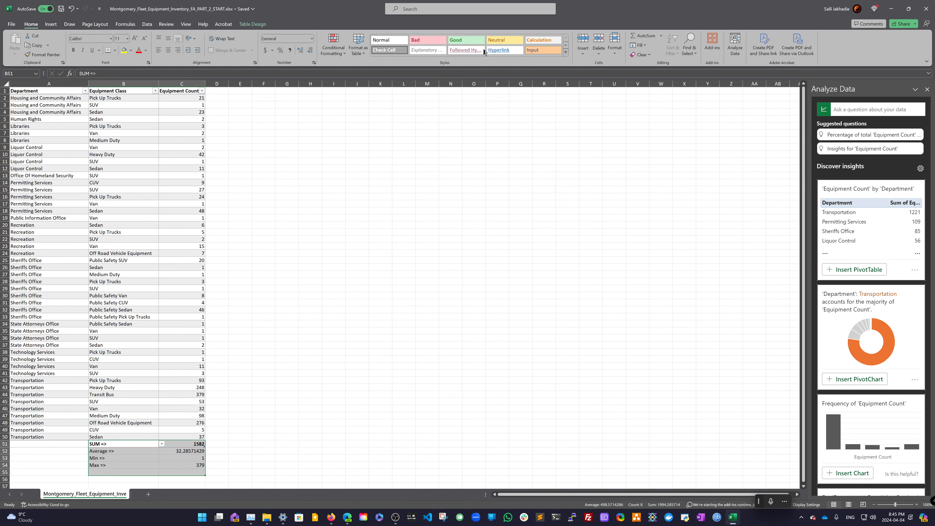
left_click(540, 52)
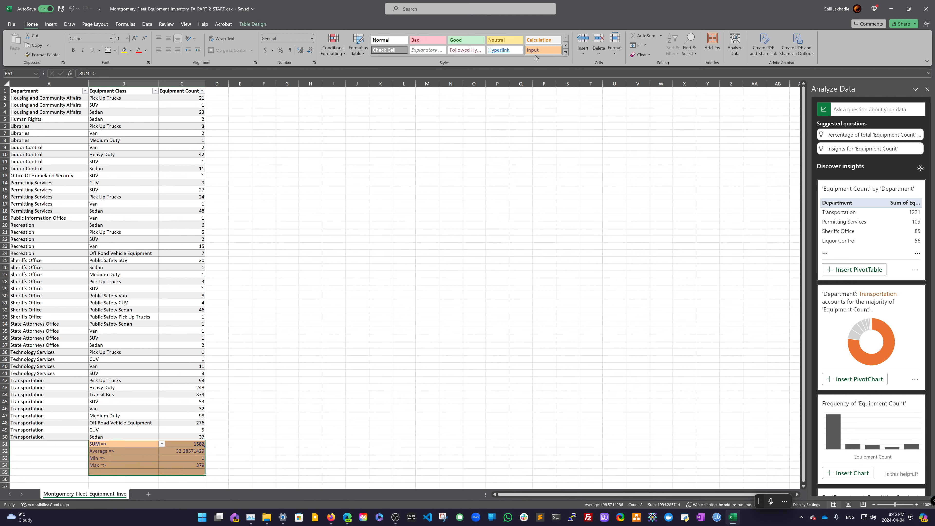
- Label cell B55 as Count =>
left_click(145, 473)
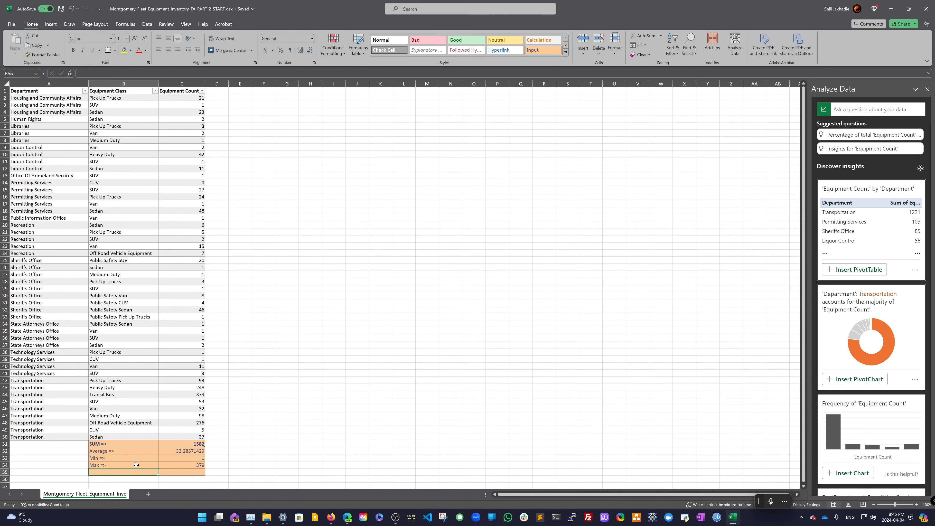
type("Count =>")
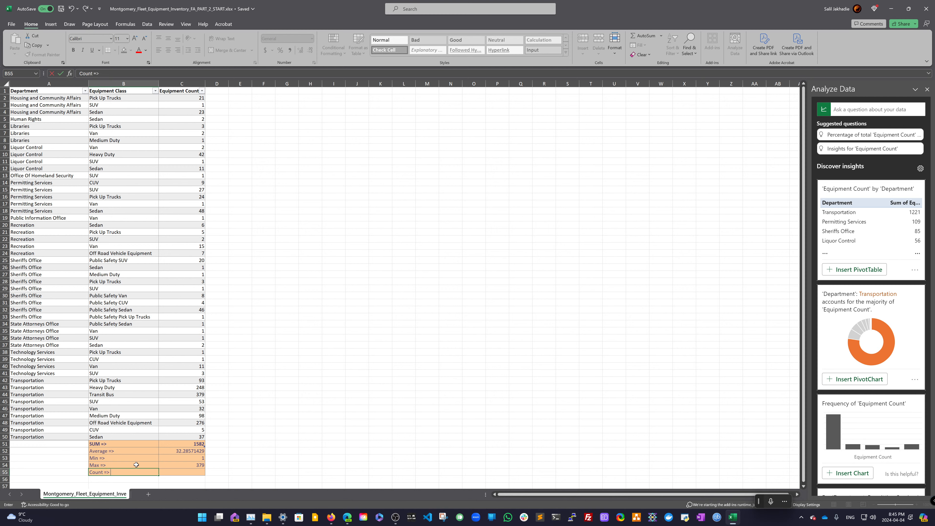
key("Tab")
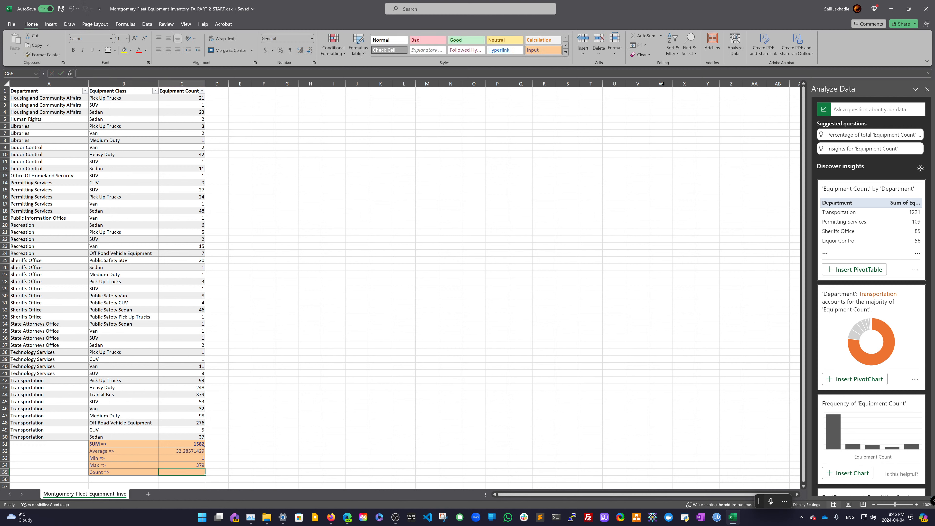
- Insert an AutoSum Count Numbers in cell C55 and set its range to the Equipment Count column
left_click(661, 36)
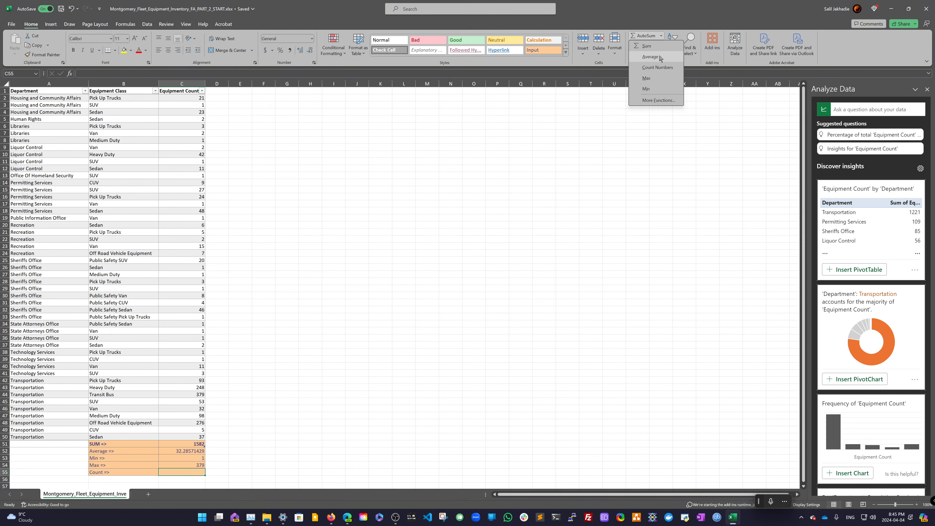
left_click(658, 68)
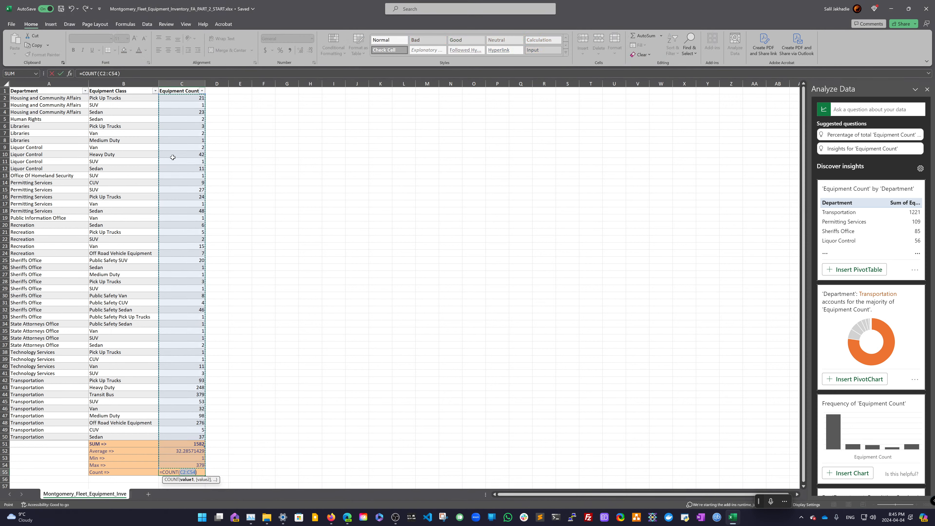
left_click_drag(194, 97, 205, 437)
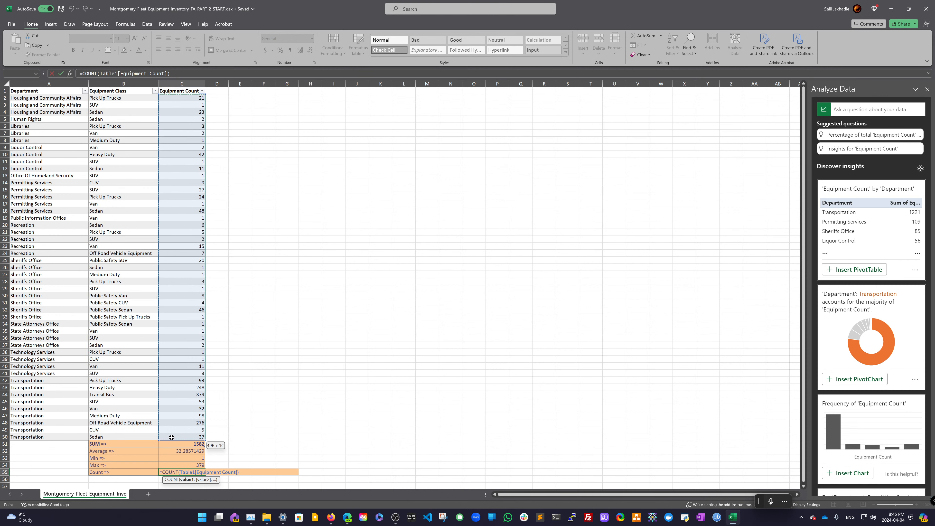
key("Return")
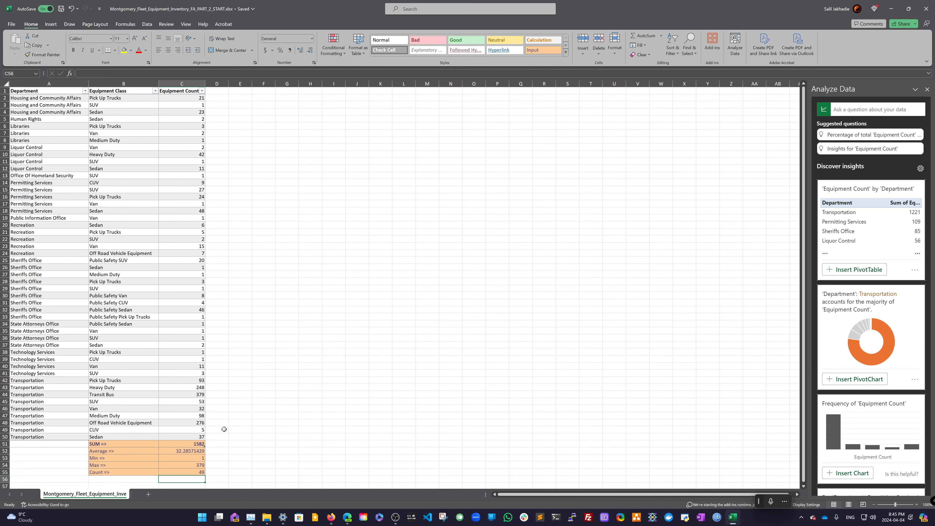
left_click(11, 24)
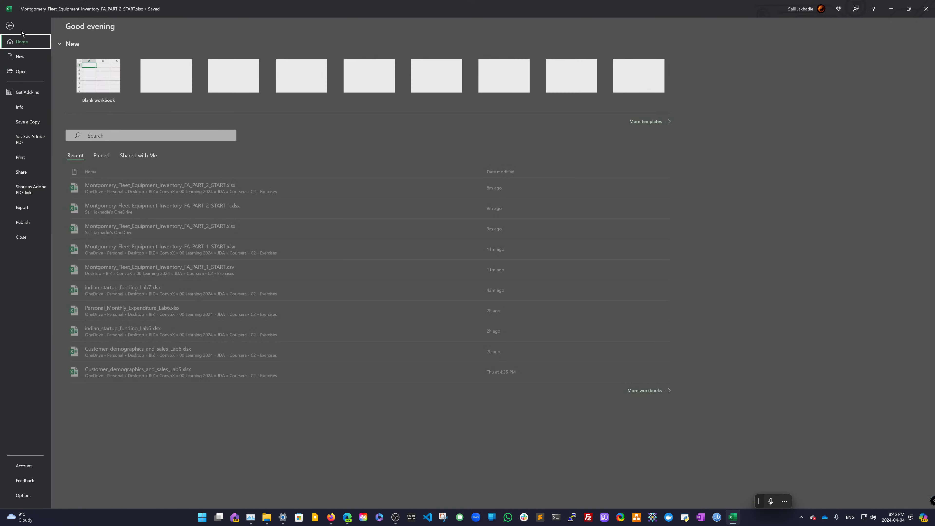
left_click(10, 26)
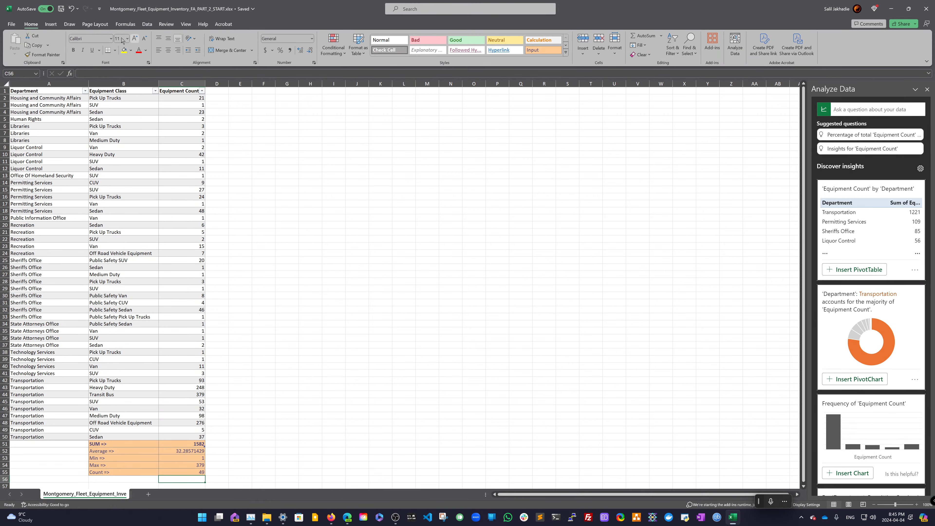
- Try to rename the workbook from its title, replacing START with END
left_click(252, 9)
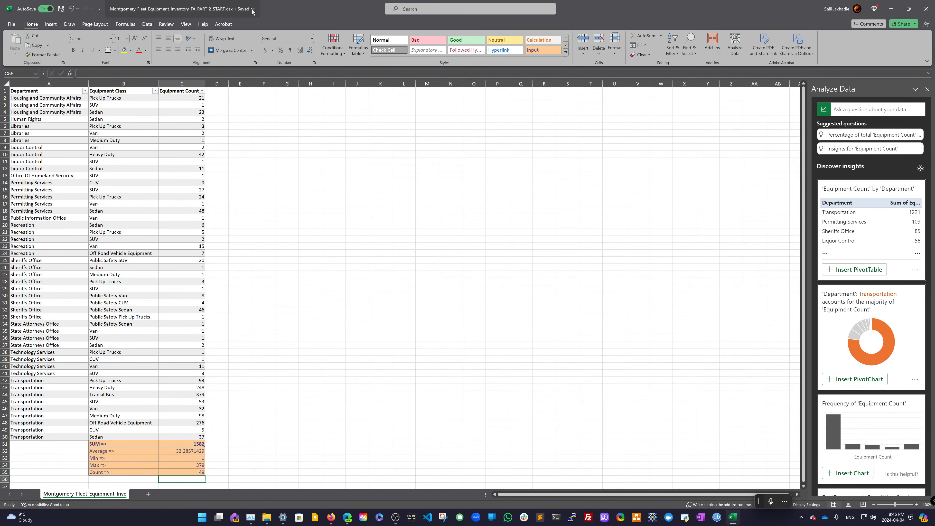
double_click(221, 40)
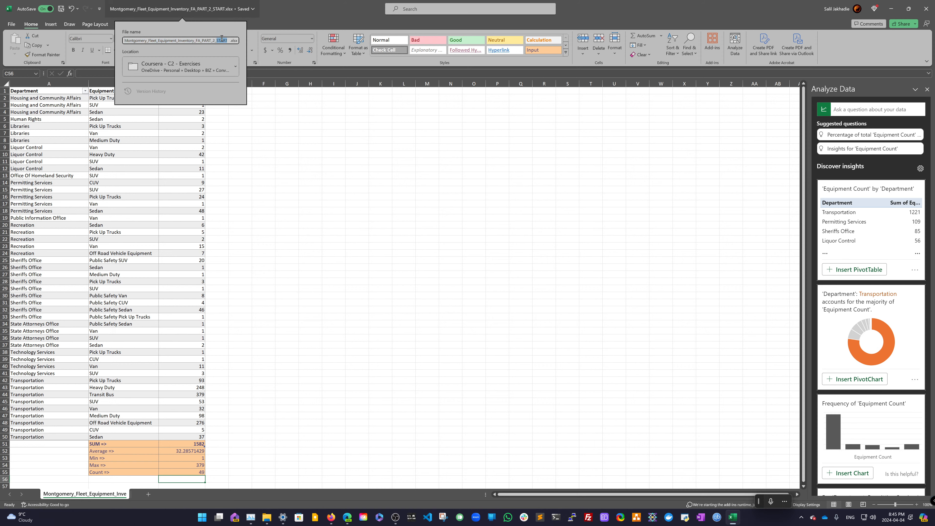
type("END")
left_click(297, 17)
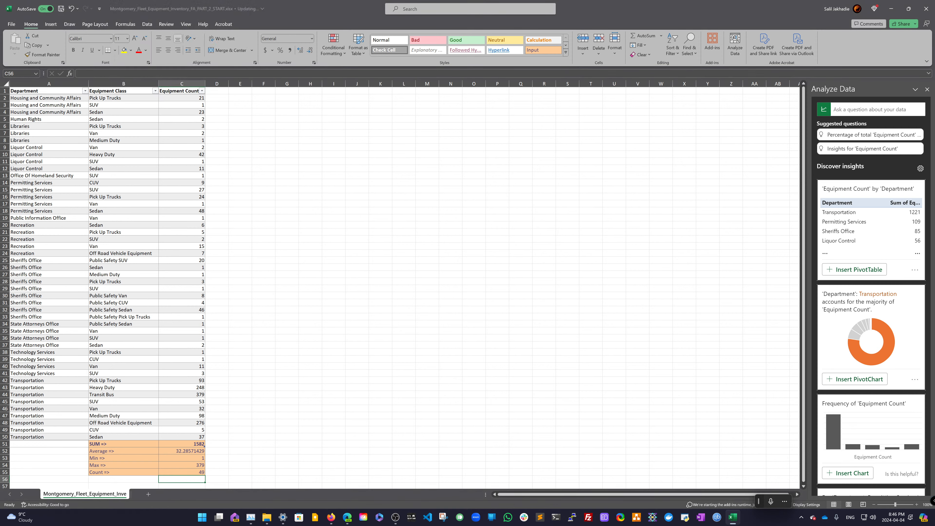
- Save a copy of the workbook to This PC as Montgomery_Fleet_Equipment_Inventory_FA_PART_2_END
left_click(12, 25)
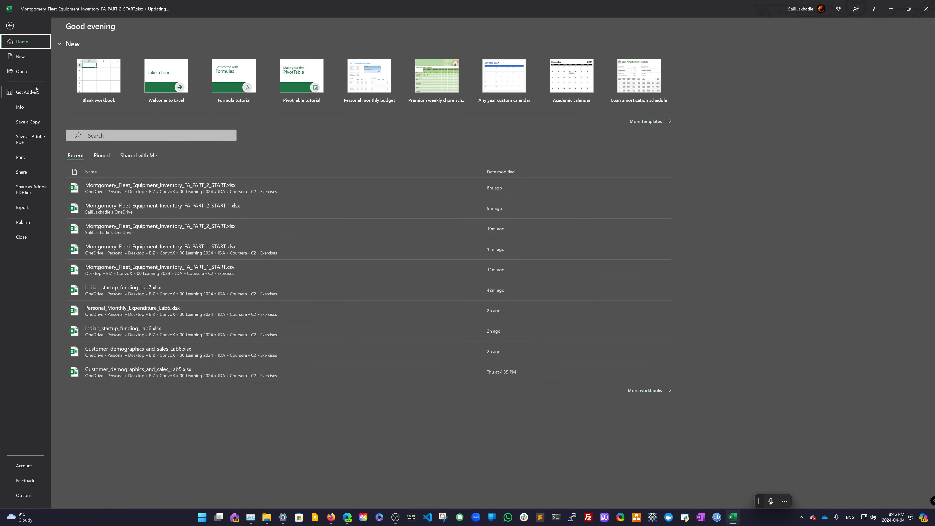
left_click(35, 121)
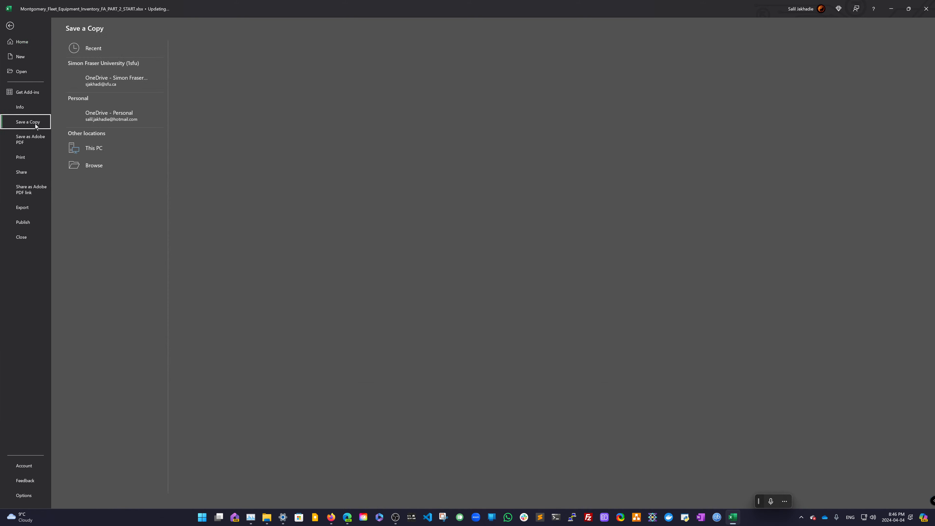
left_click(117, 147)
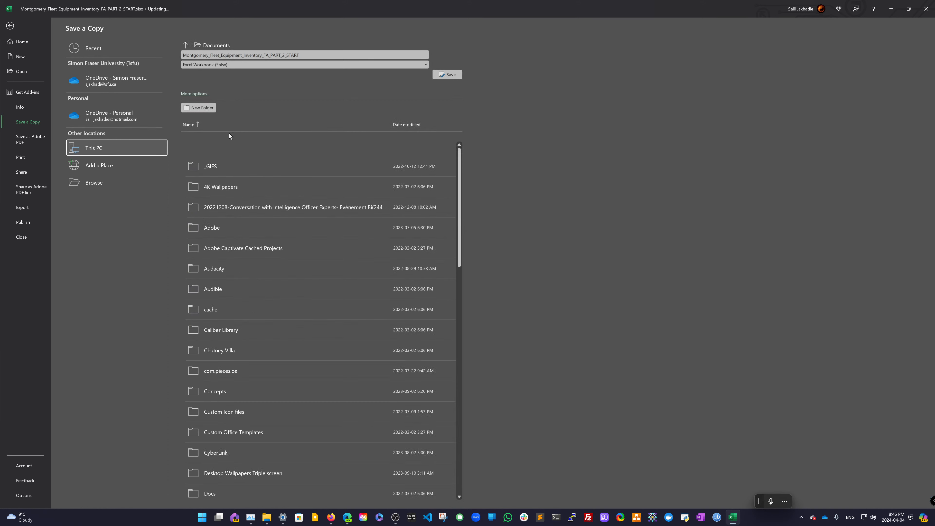
double_click(293, 54)
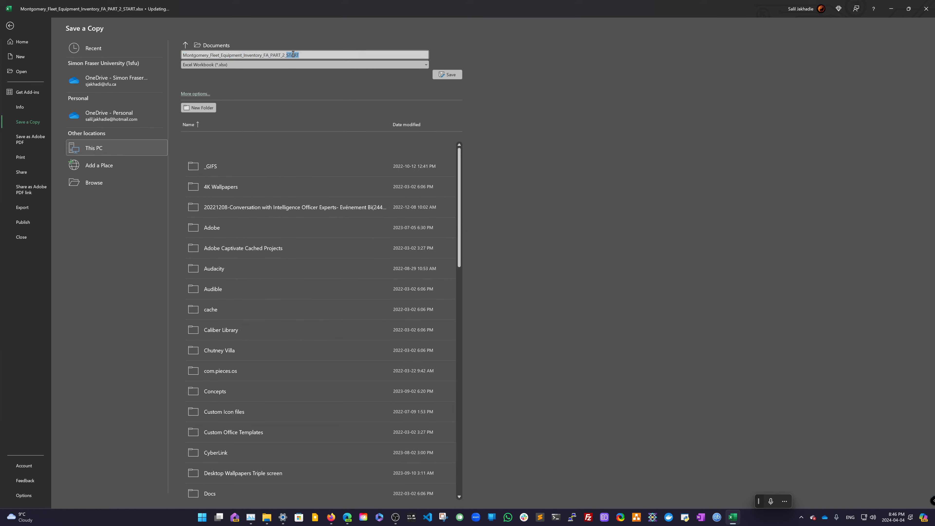
type("END")
left_click(447, 75)
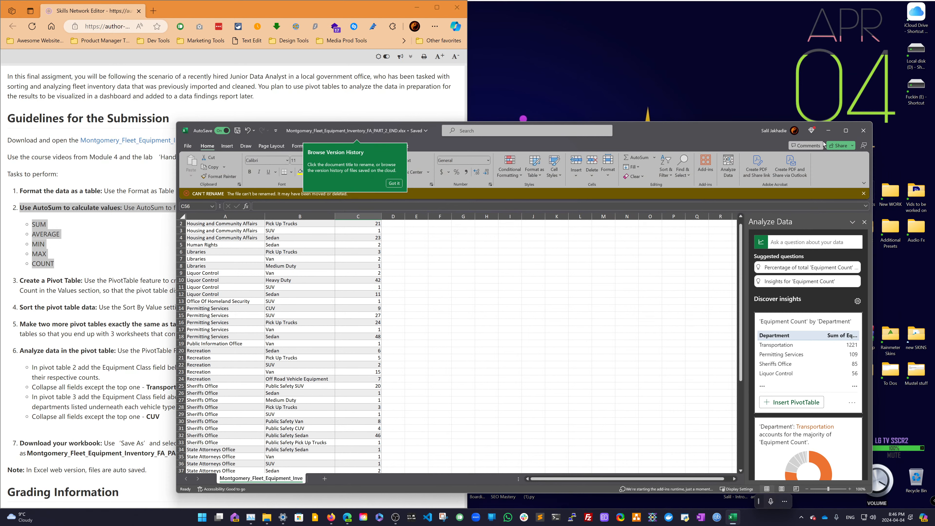
left_click(867, 137)
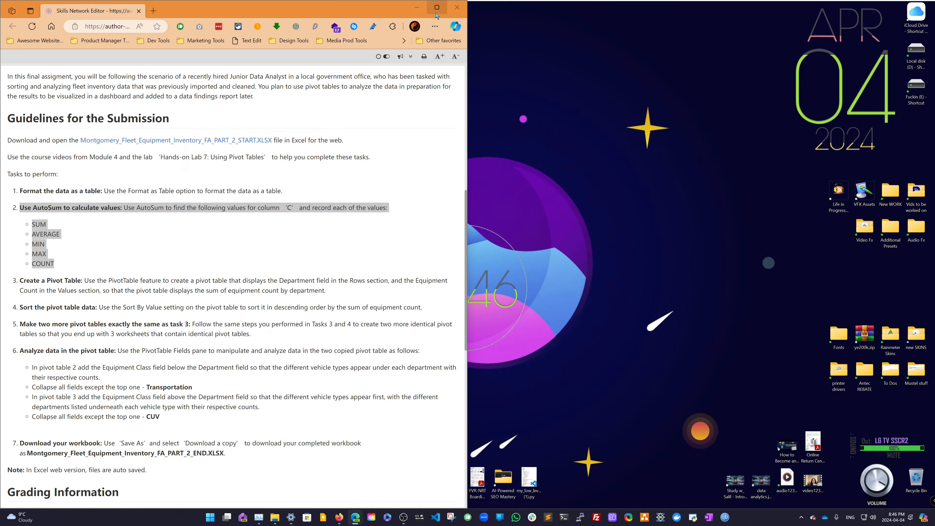
mouse_move(437, 15)
left_click(435, 36)
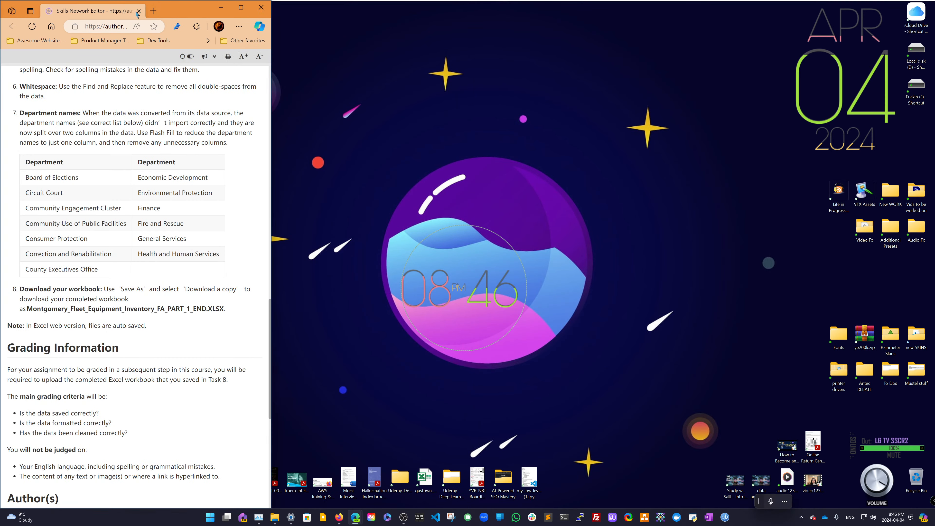
left_click(221, 7)
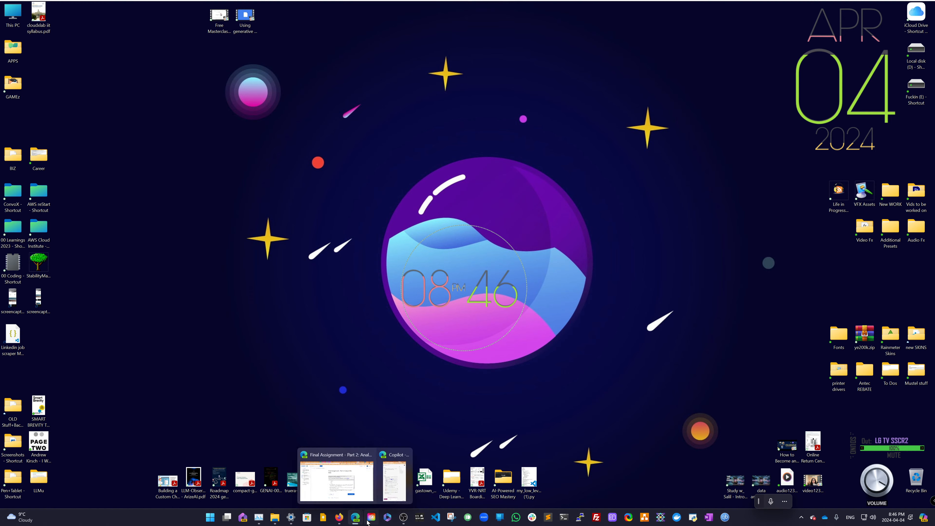
left_click(356, 516)
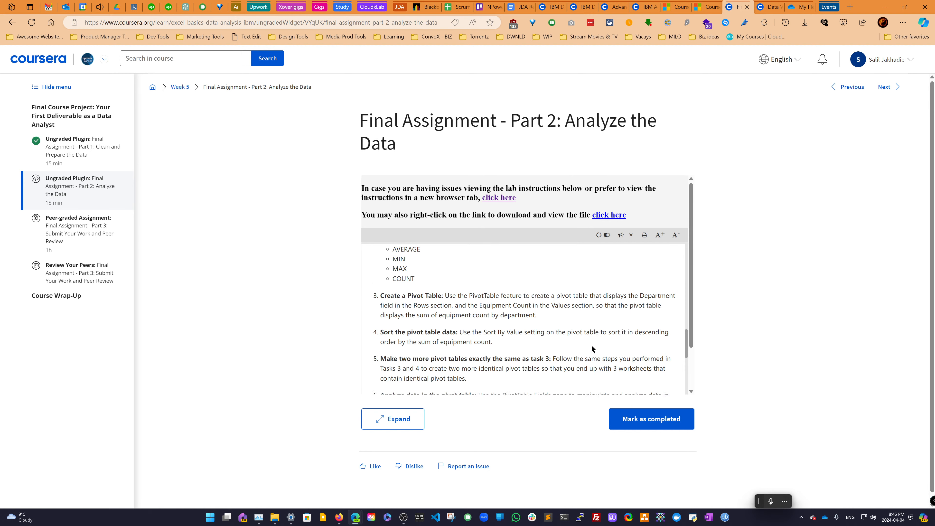
- Open the assignment instructions in a new browser window and snap it to the left half of the screen
scroll(591, 345, "down", 1)
scroll(535, 325, "up", 2)
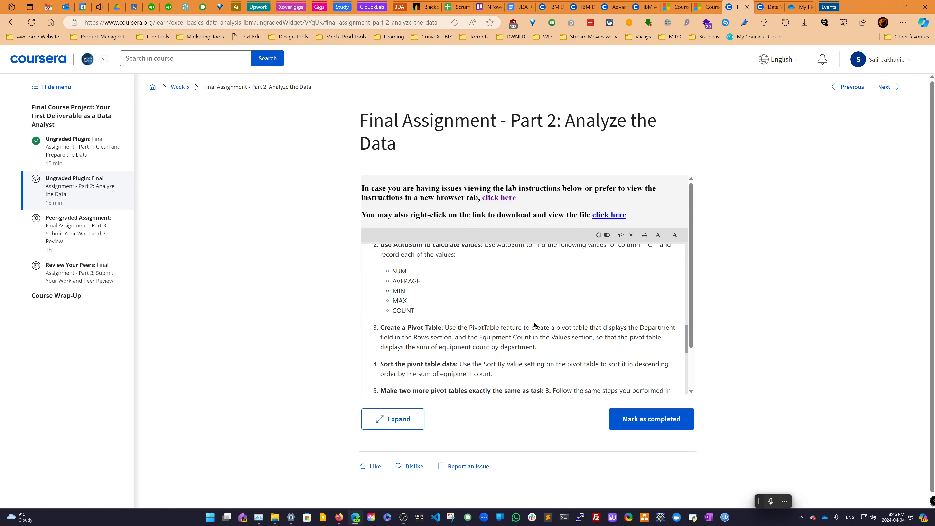
scroll(535, 325, "down", 1)
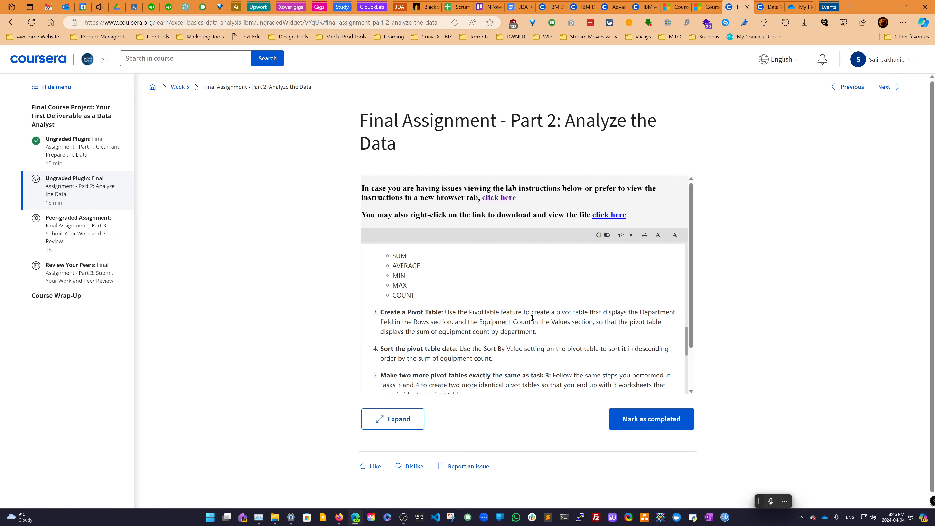
left_click(507, 199)
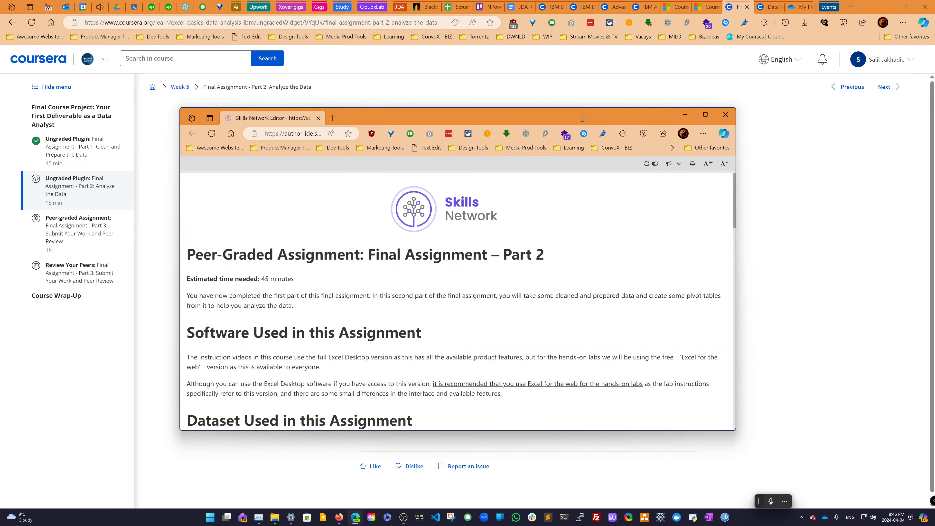
key("super+Left")
left_click(406, 215)
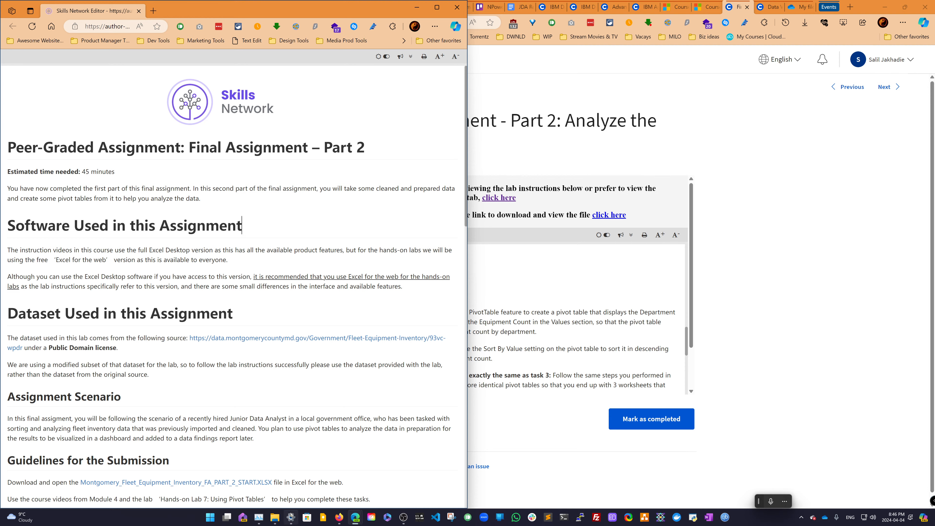
- Open File Explorer on the Coursera - C2 - Exercises folder, widen the Name column and go up to the JDA folder
mouse_move(275, 517)
left_click(338, 475)
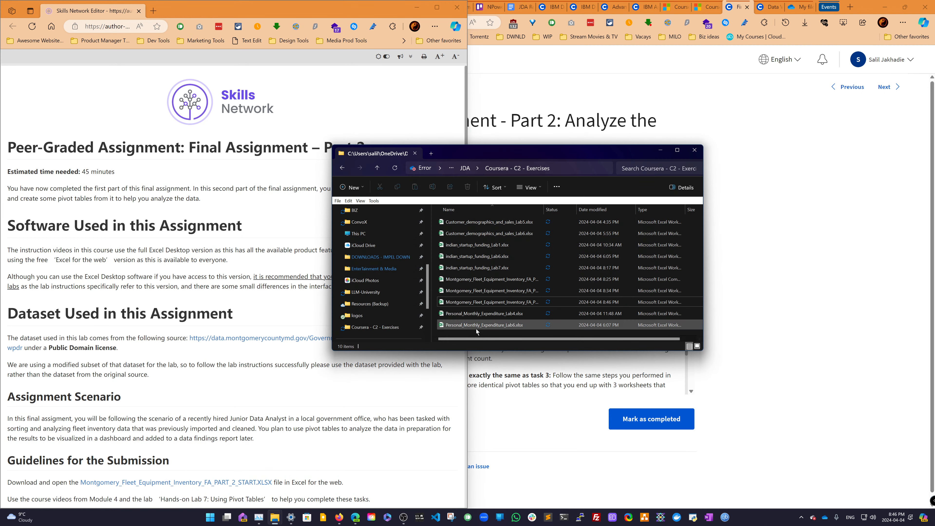
left_click_drag(545, 210, 572, 210)
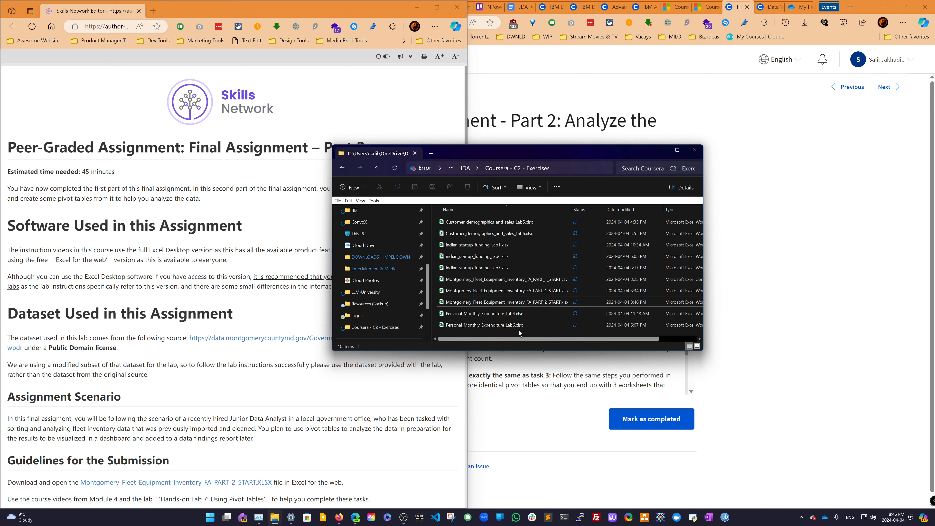
key("super+Tab")
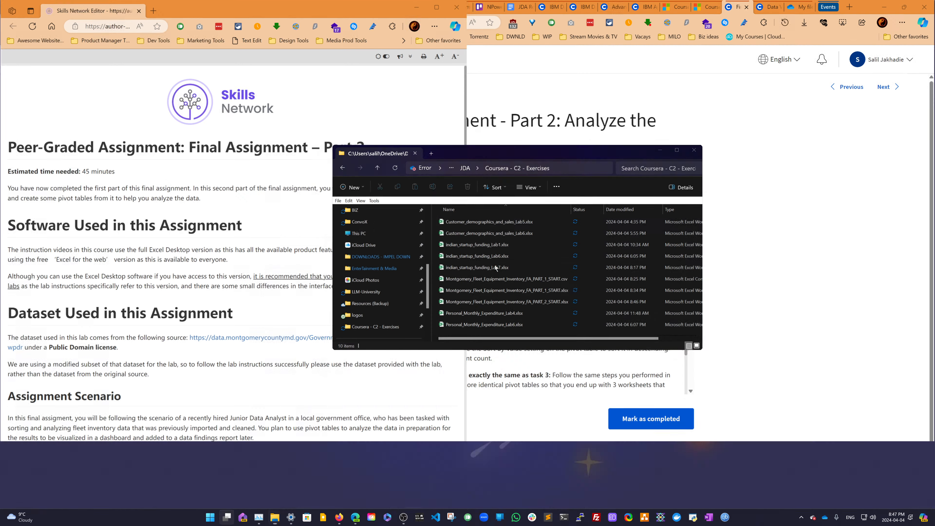
left_click(346, 176)
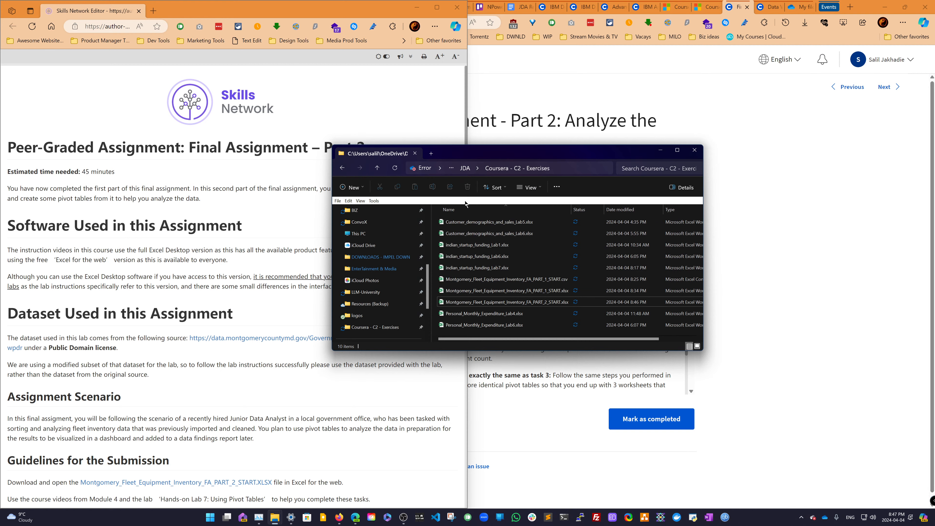
left_click(468, 170)
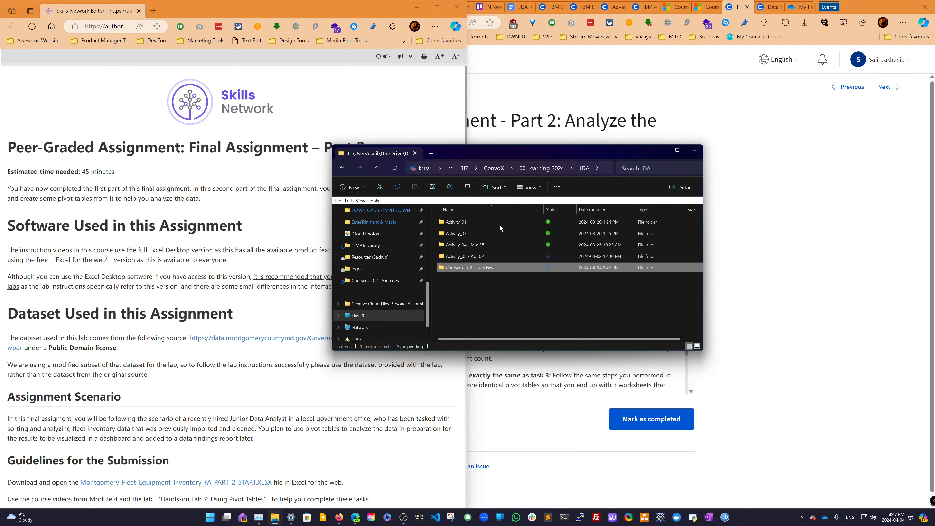
- Open Montgomery_Fleet_Equipment_Inventory_FA_PART_2_START.xlsx from the Coursera - C2 - Exercises folder in desktop Excel
double_click(473, 269)
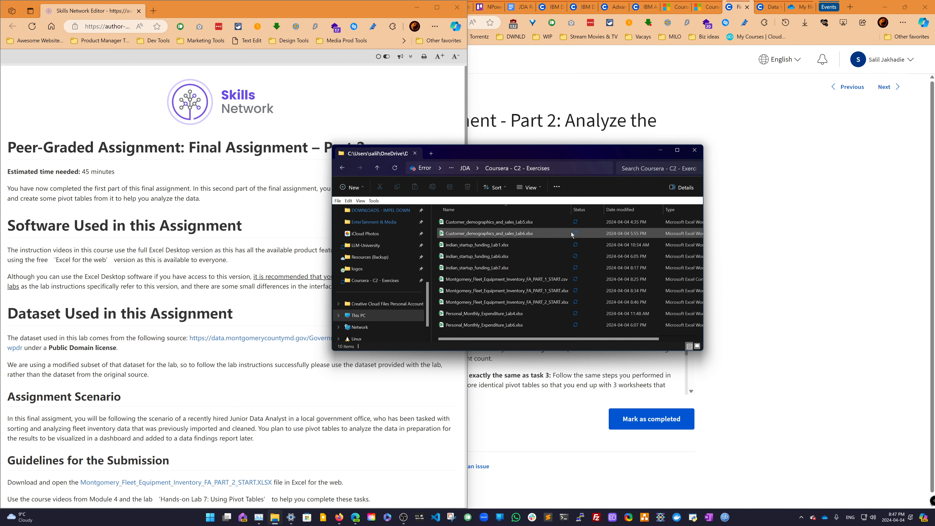
left_click(545, 306)
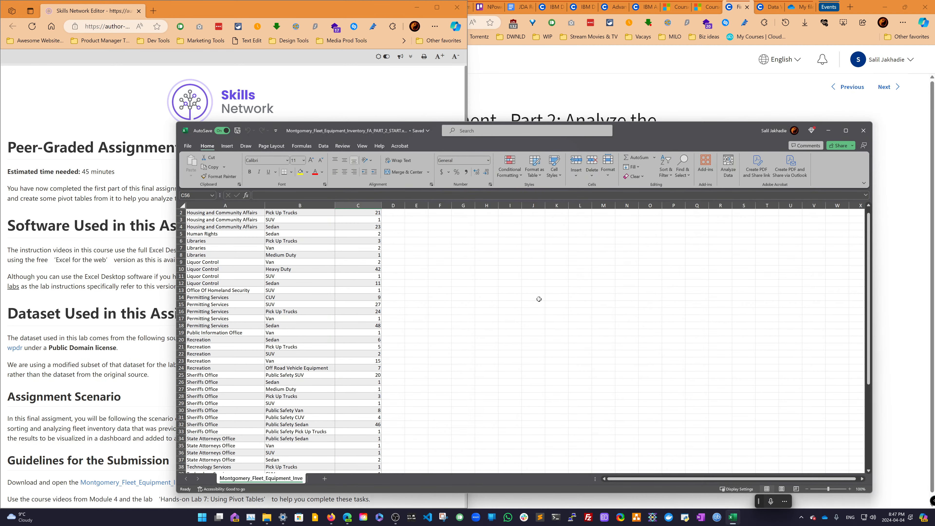
scroll(468, 303, "down", 6)
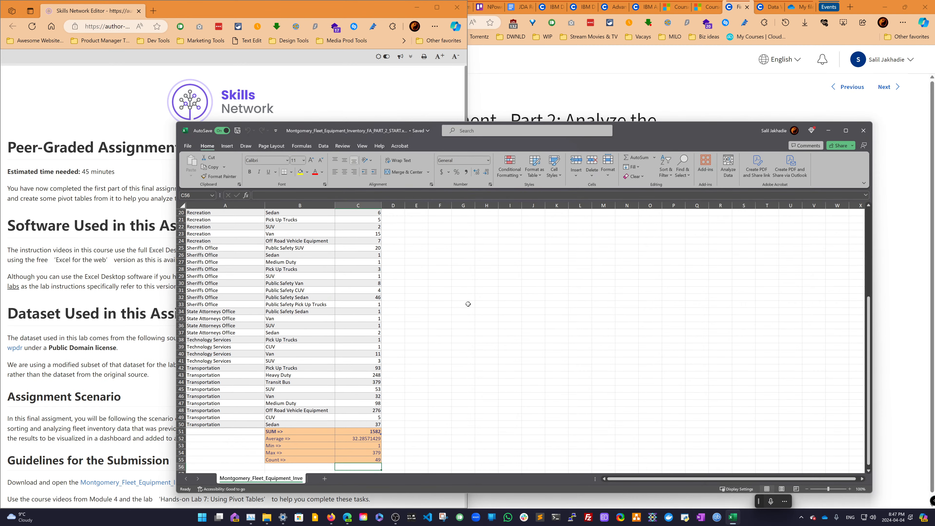
scroll(468, 304, "up", 6)
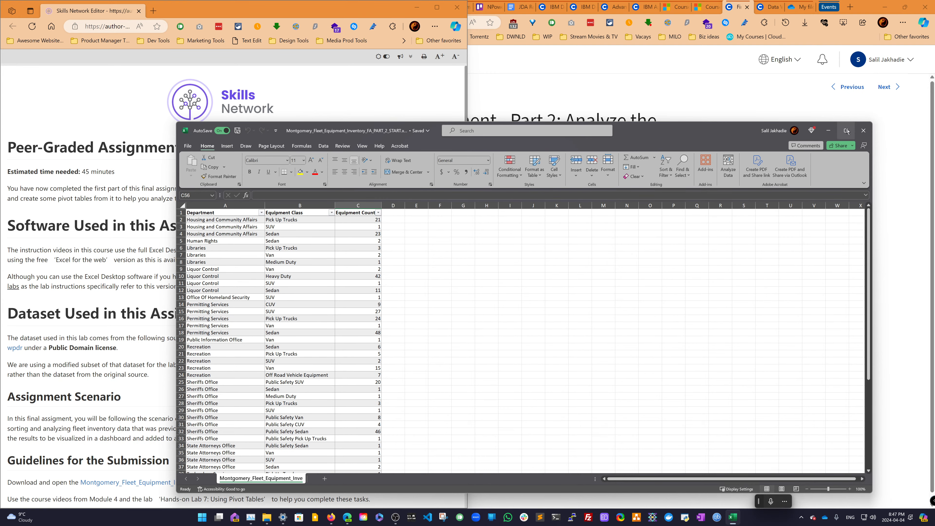
- Snap the Excel window to the right half of the screen and close File Explorer
mouse_move(847, 131)
left_click(815, 184)
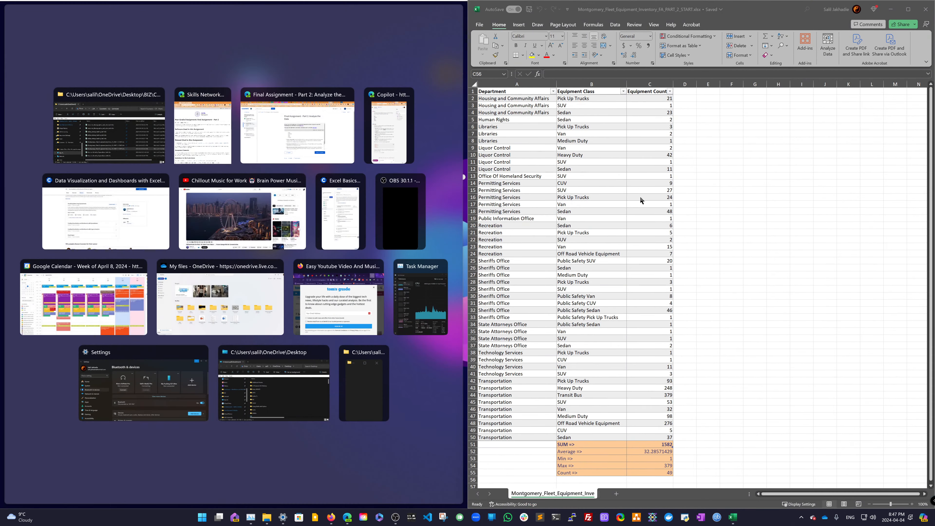
left_click(109, 125)
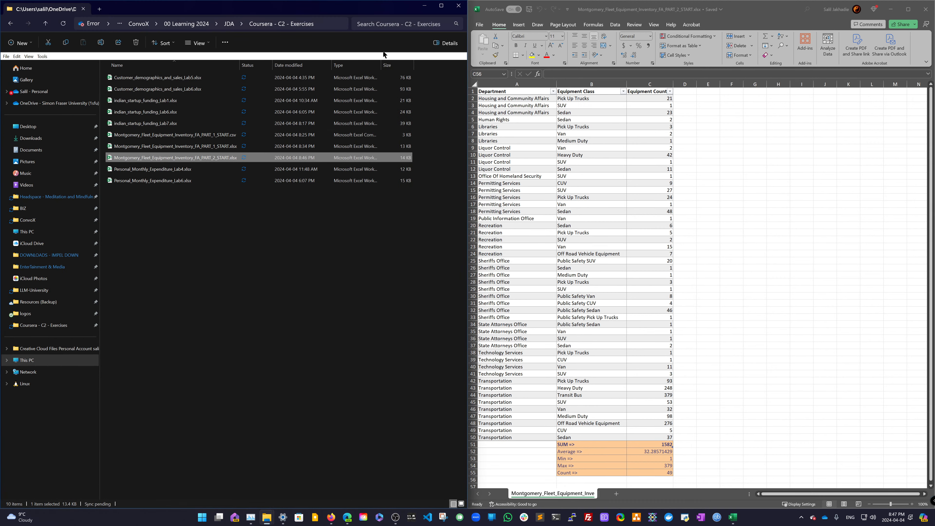
left_click(424, 5)
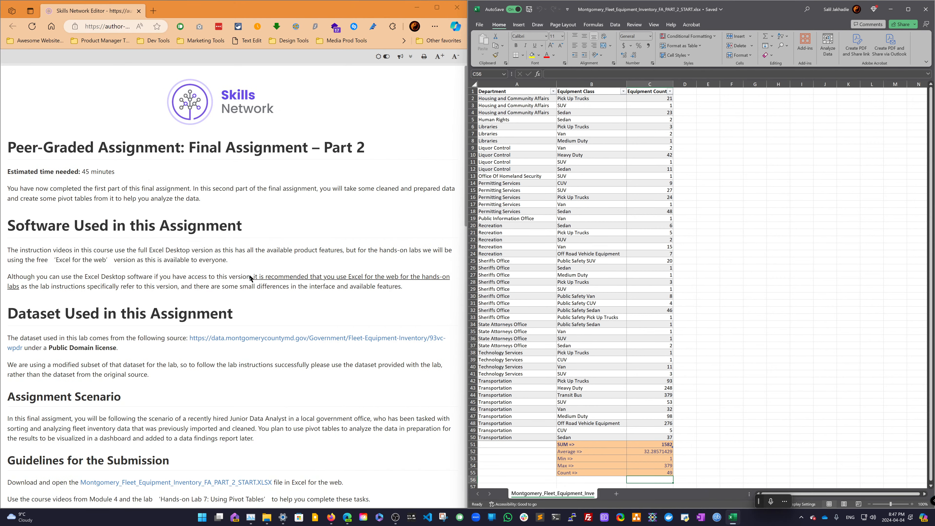
- Insert a PivotTable from the table on a new worksheet with Department in Rows and Equipment Count in Values
scroll(250, 278, "down", 10)
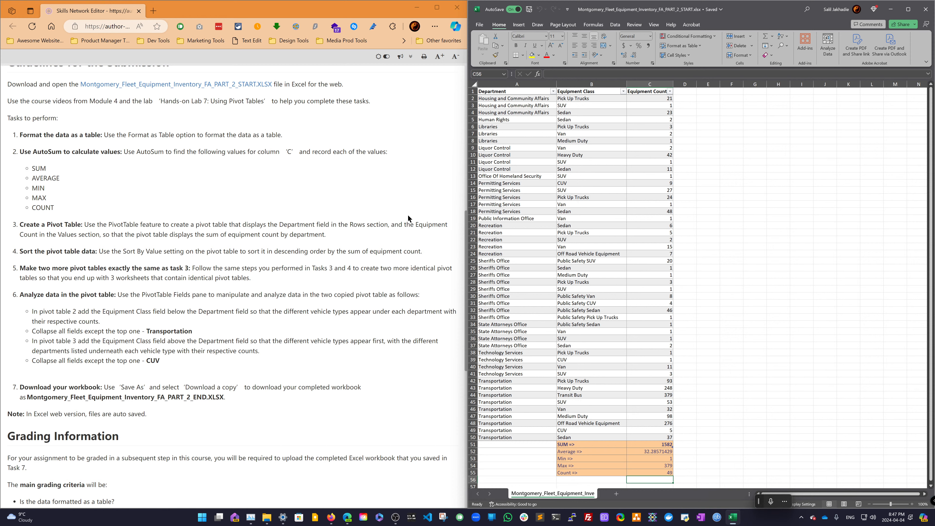
left_click(531, 91)
key("ctrl+a")
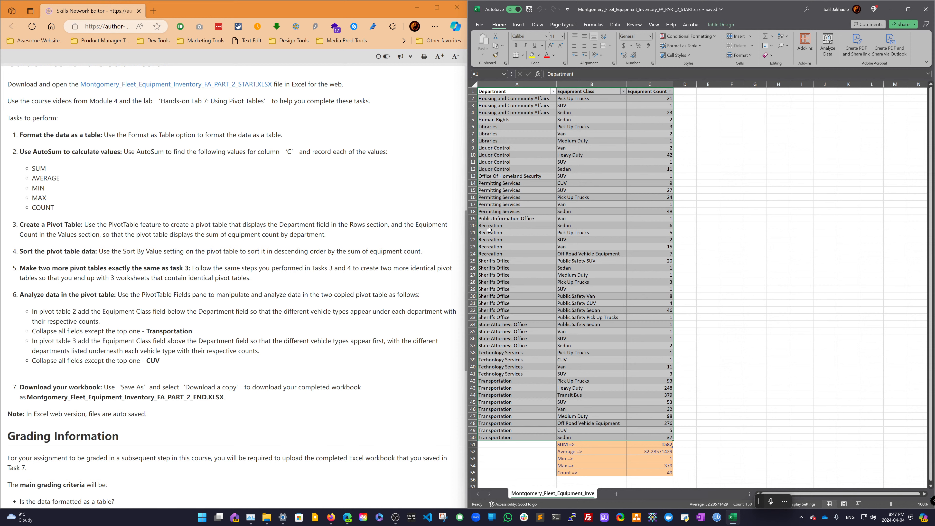
left_click(502, 226)
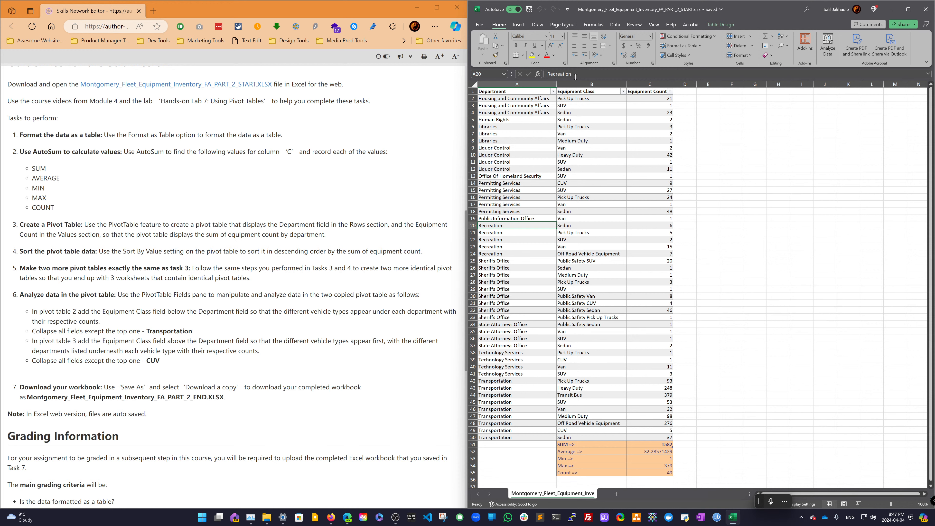
left_click(519, 24)
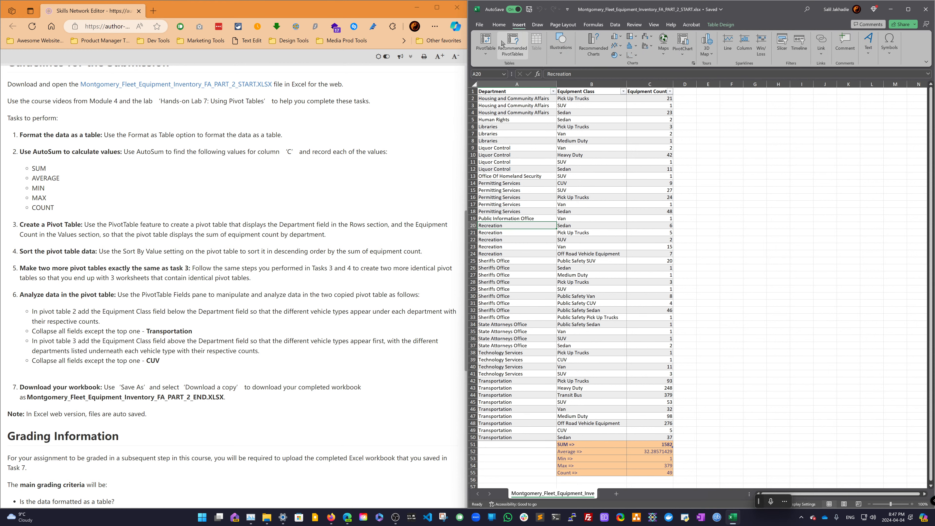
left_click(490, 45)
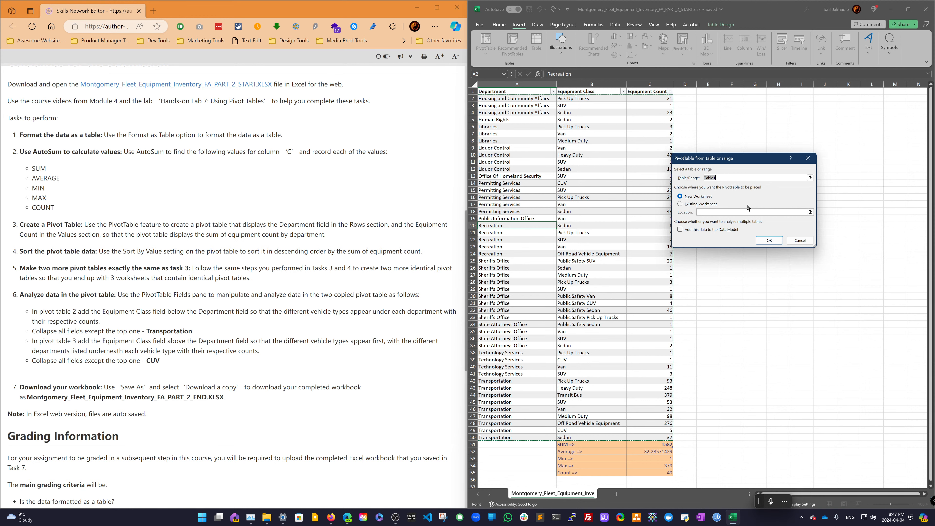
left_click(769, 240)
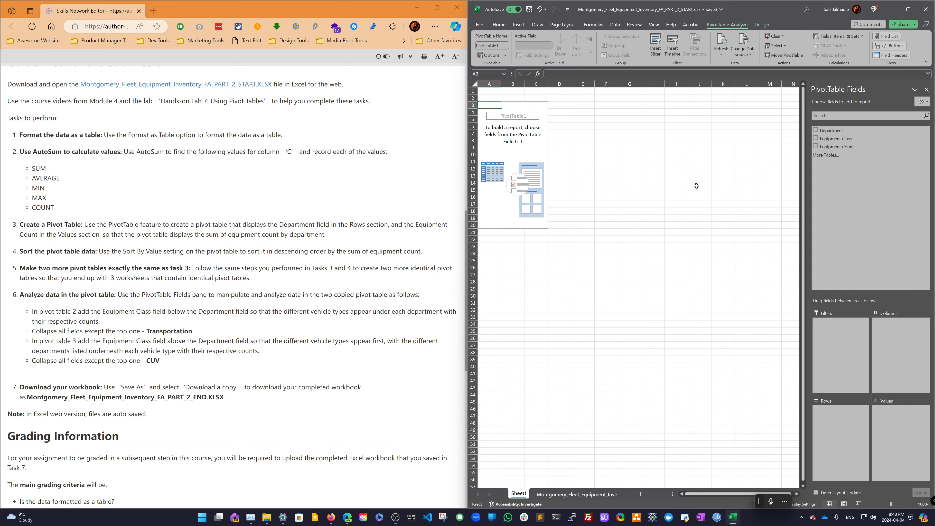
left_click_drag(832, 131, 843, 421)
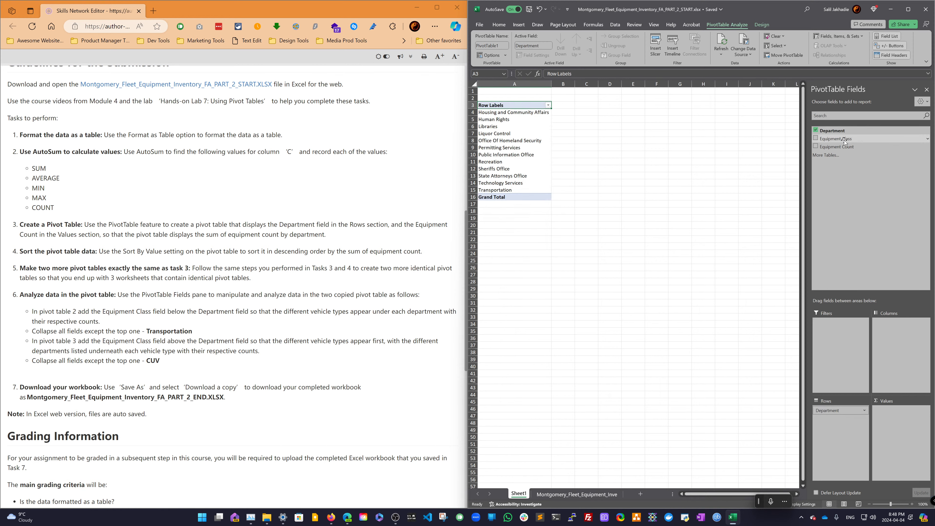
left_click_drag(843, 147, 887, 452)
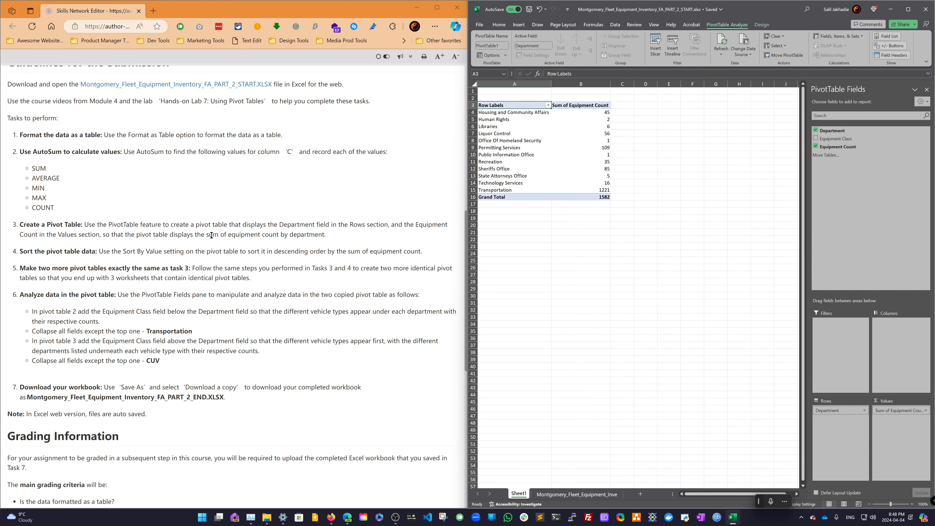
- Rename the pivot worksheet to "Sum of equipment count by dept" using text copied from the instructions
left_click_drag(206, 235, 327, 238)
key("ctrl+c")
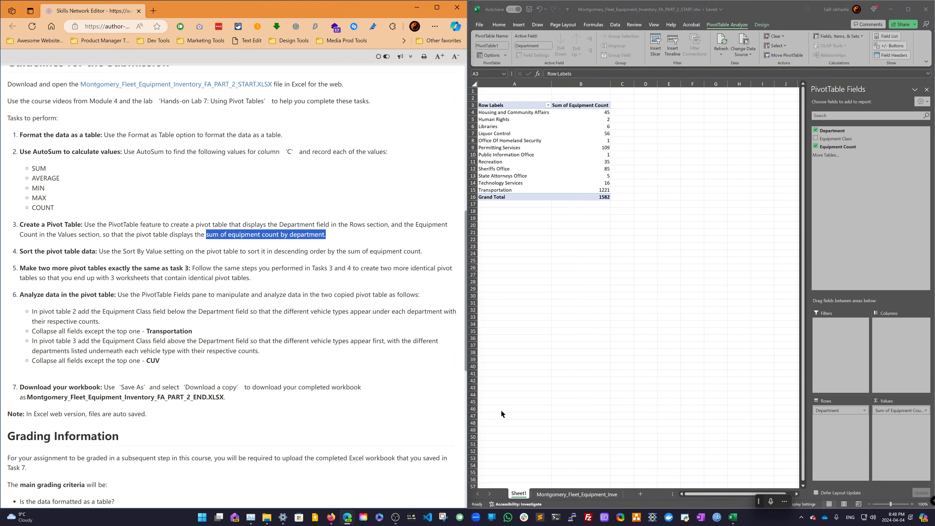
double_click(523, 493)
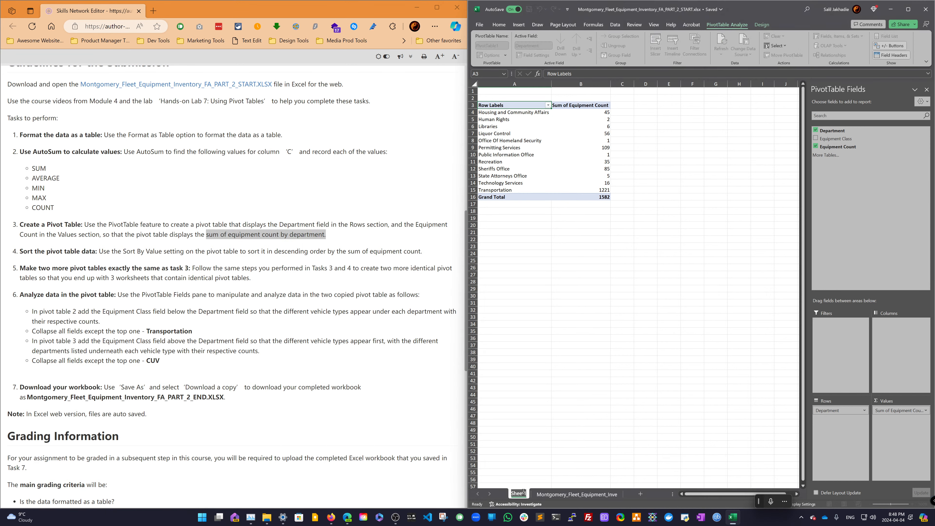
key("ctrl+v")
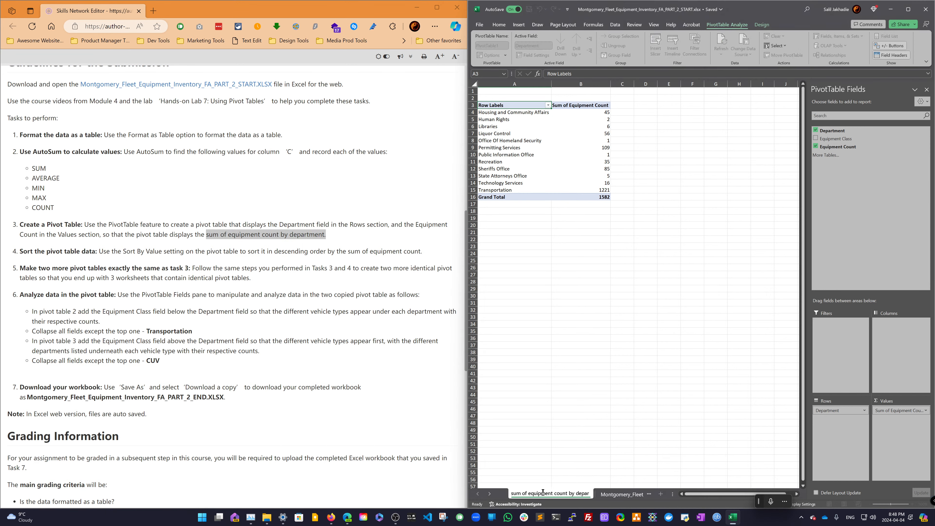
double_click(513, 493)
type("Sum")
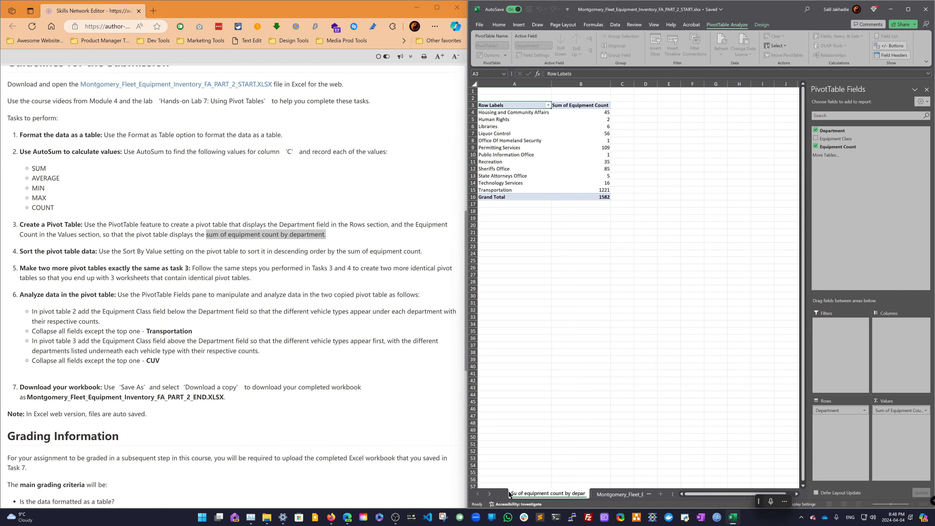
left_click(549, 491)
left_click_drag(584, 494, 600, 495)
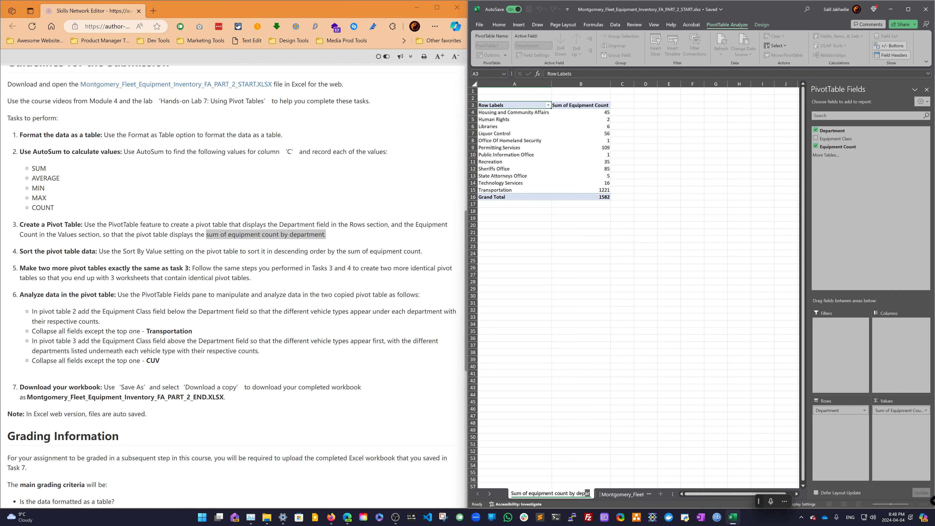
type("t")
key("Return")
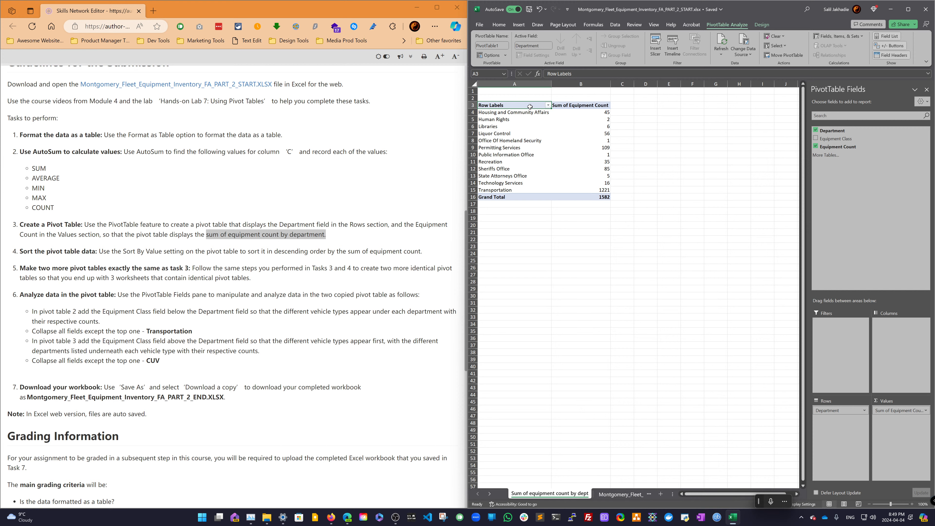
- Move the pivot table so it starts at cell A1
left_click_drag(530, 106, 597, 197)
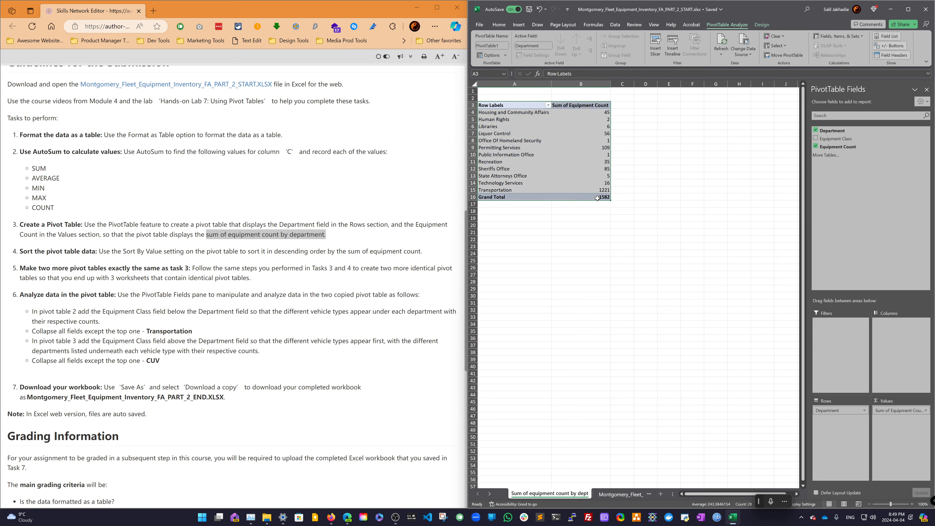
key("ctrl+x")
left_click(527, 92)
key("ctrl+v")
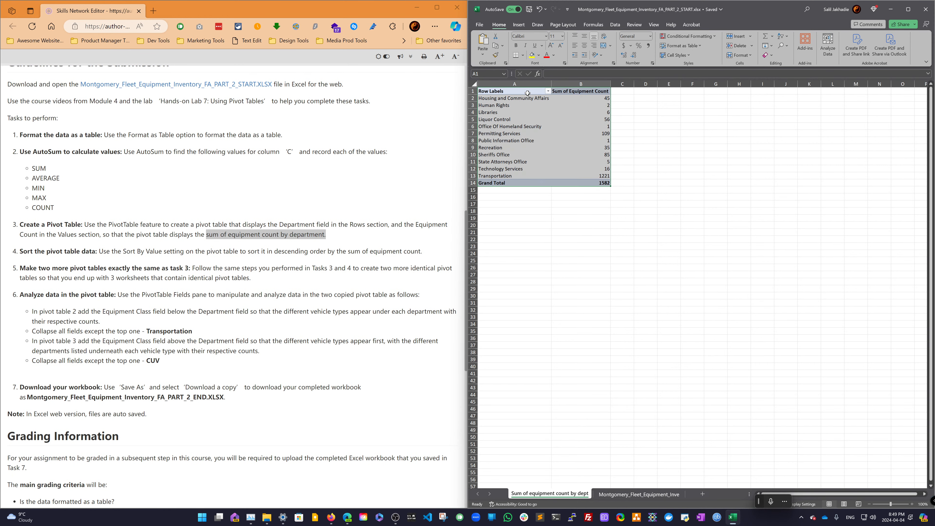
- Rename the pivot's Row Labels header to Department
left_click(555, 176)
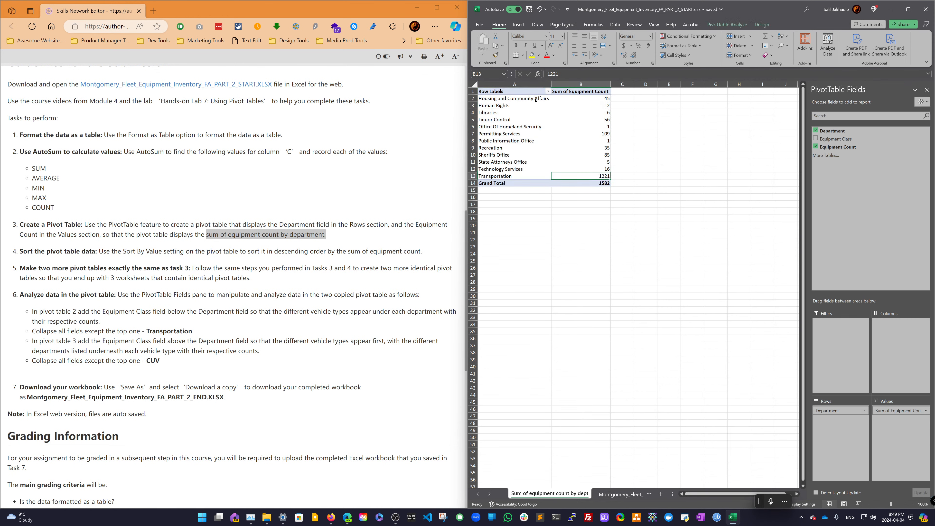
left_click(525, 94)
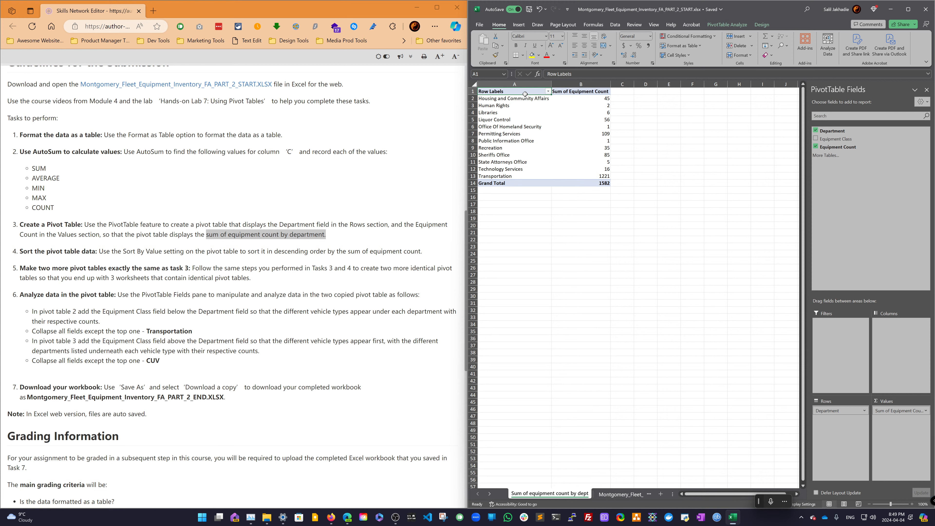
double_click(526, 94)
triple_click(525, 93)
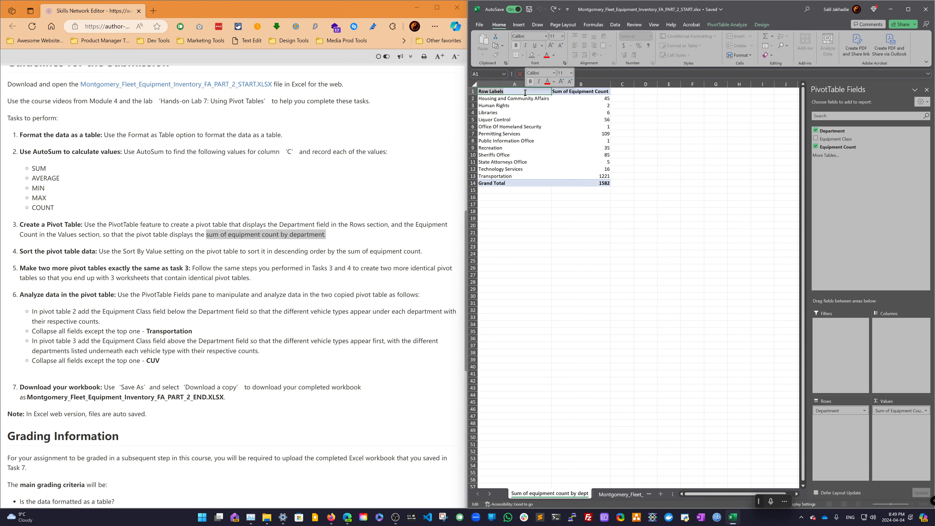
type("D")
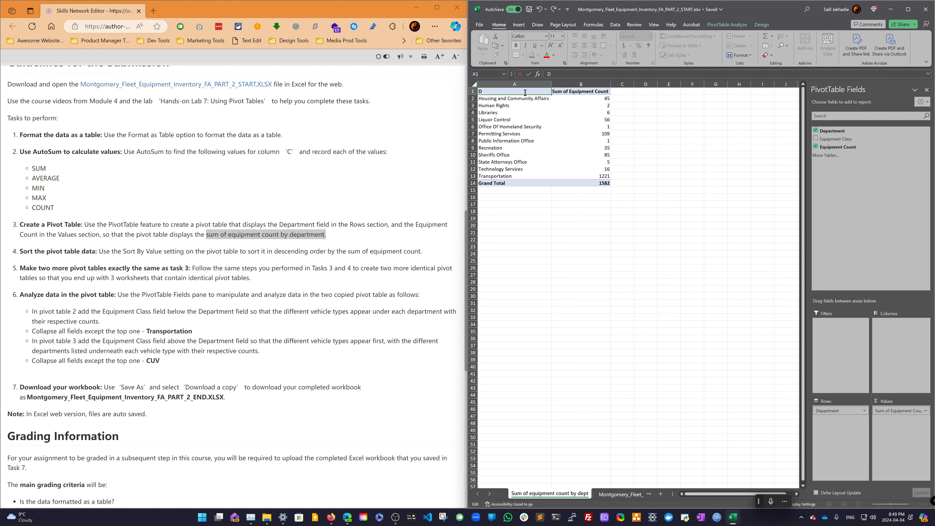
type("epartment")
key("Return")
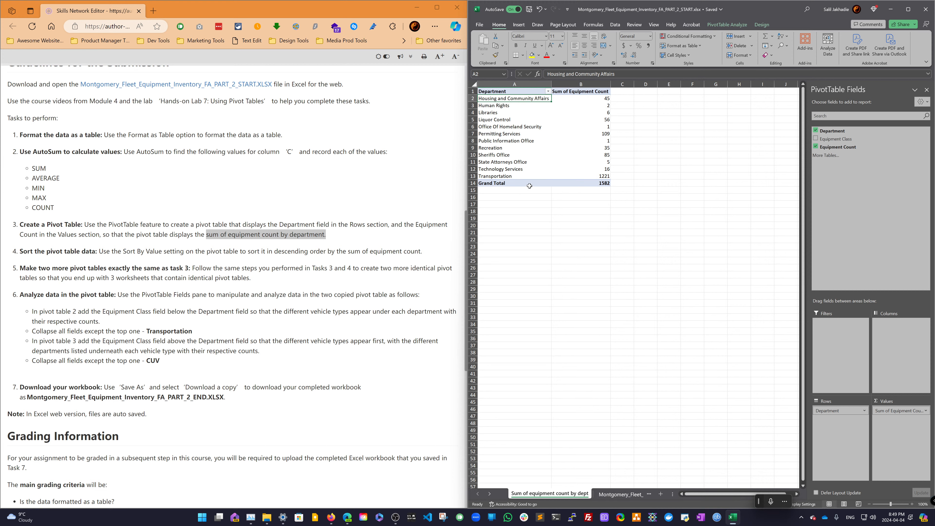
- Widen the Excel window to cover most of the screen beside the instructions
left_click(601, 92)
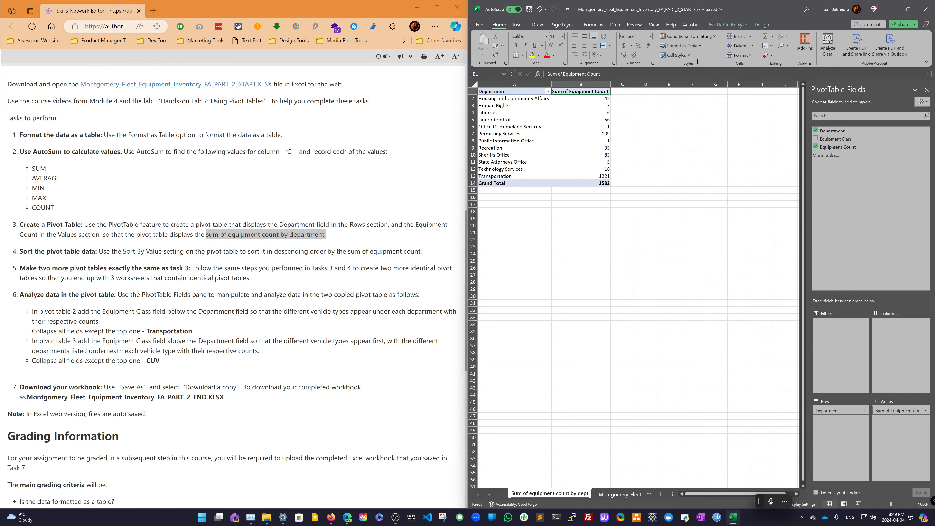
left_click(608, 98)
left_click_drag(470, 38, 310, 38)
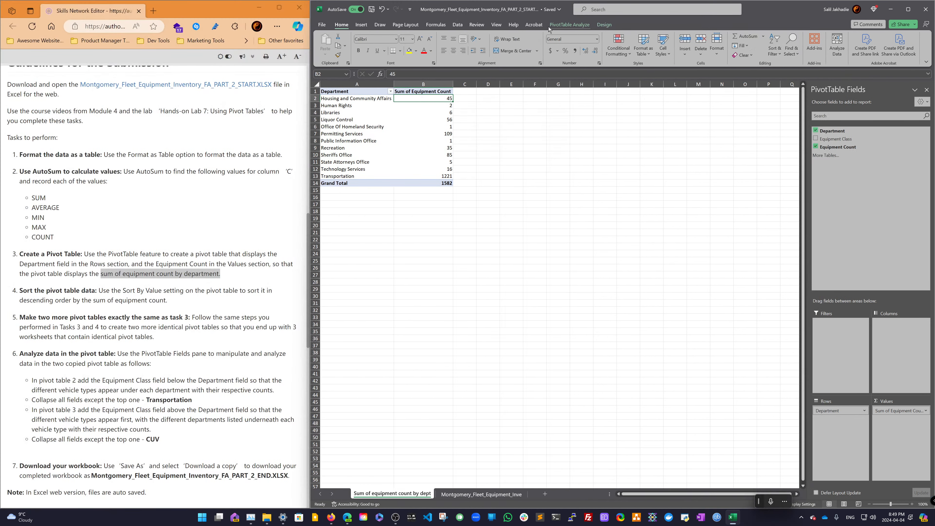
left_click(458, 24)
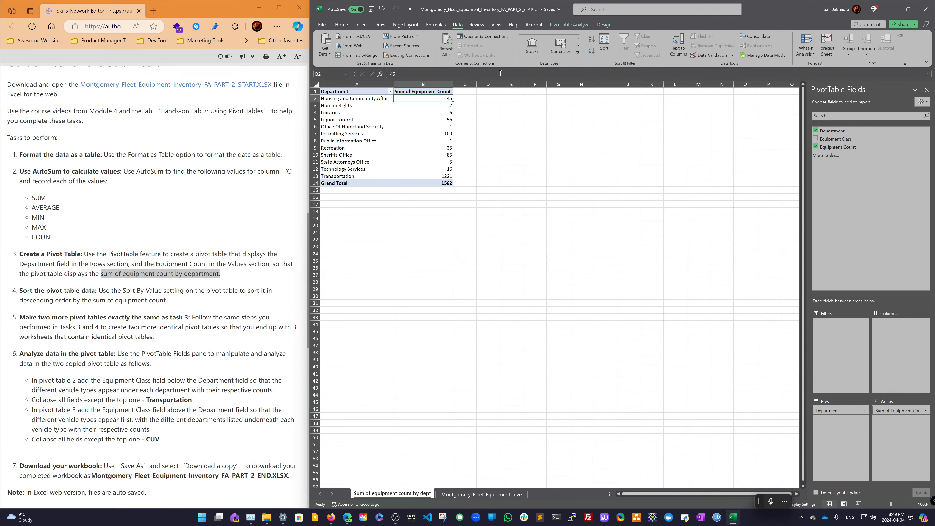
left_click(383, 141)
left_click(391, 92)
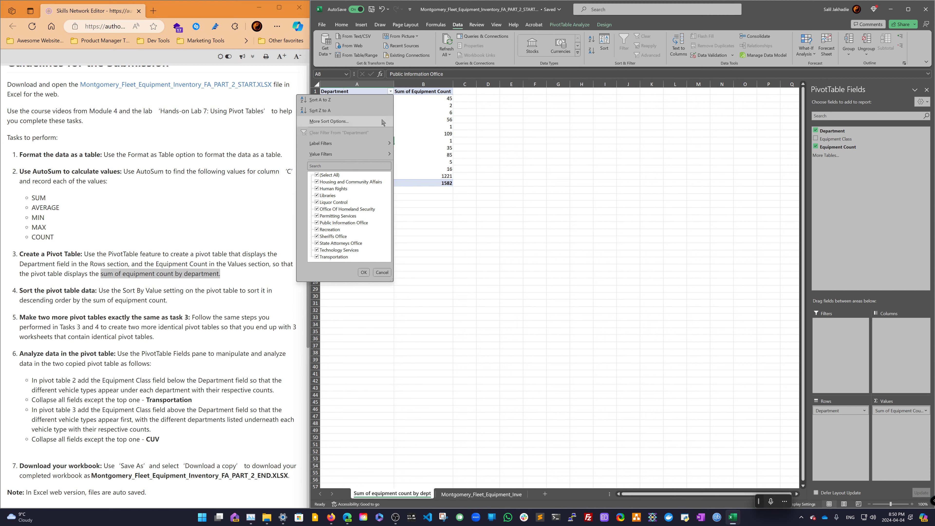
mouse_move(383, 158)
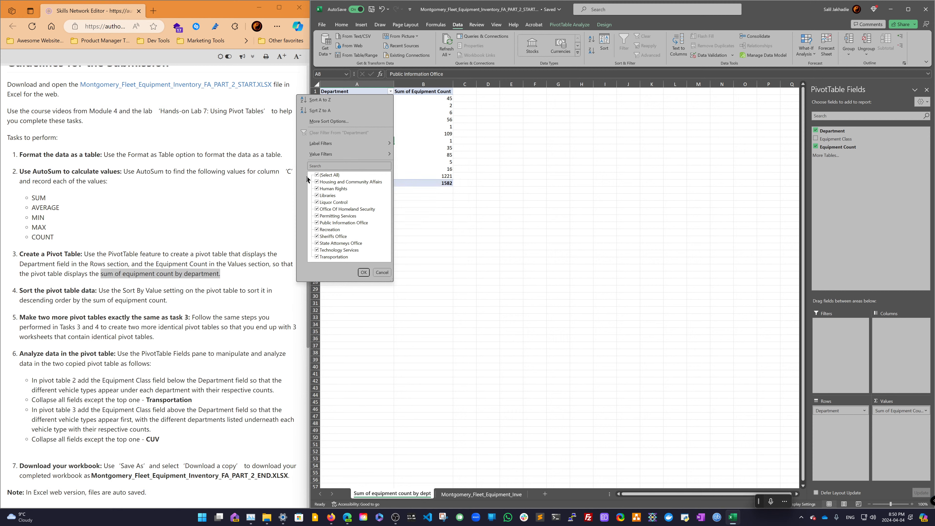
left_click(317, 175)
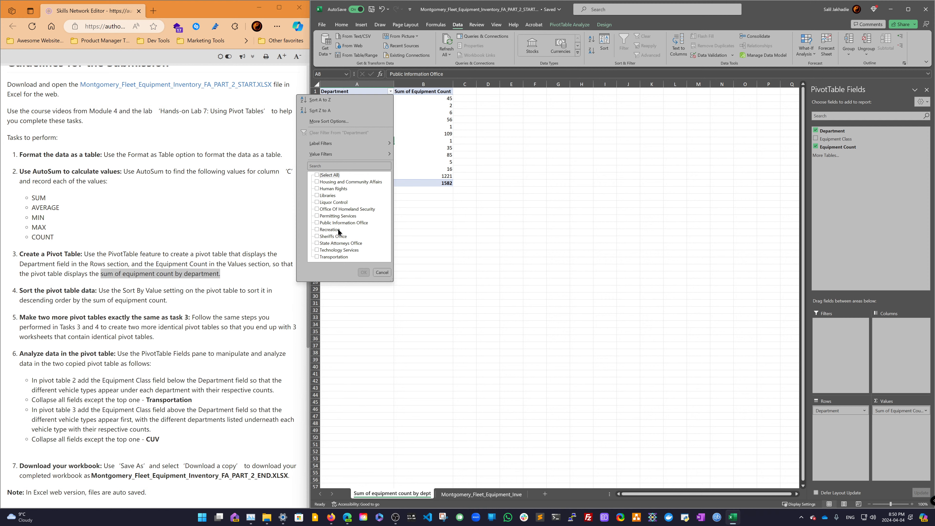
left_click(382, 272)
- Examine the pivot table's header and value context menus for a sorting option
right_click(376, 94)
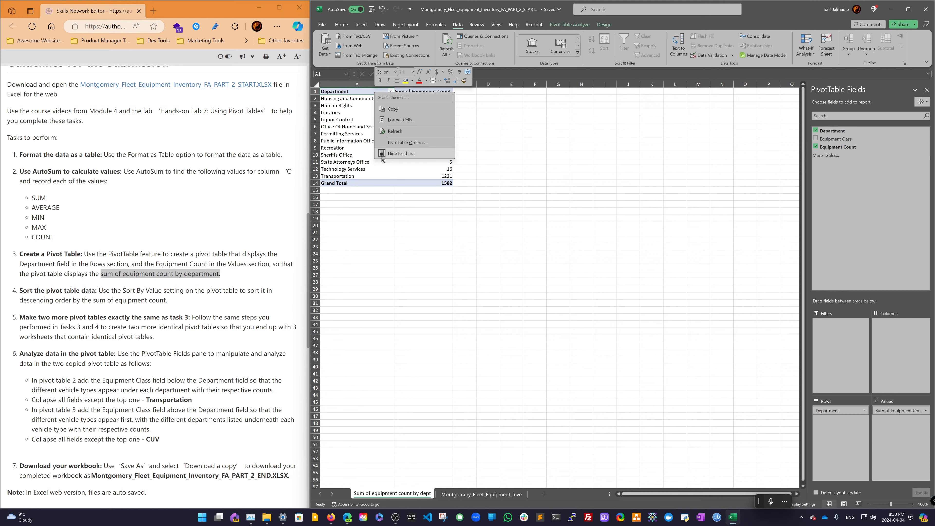
left_click(410, 93)
right_click(410, 92)
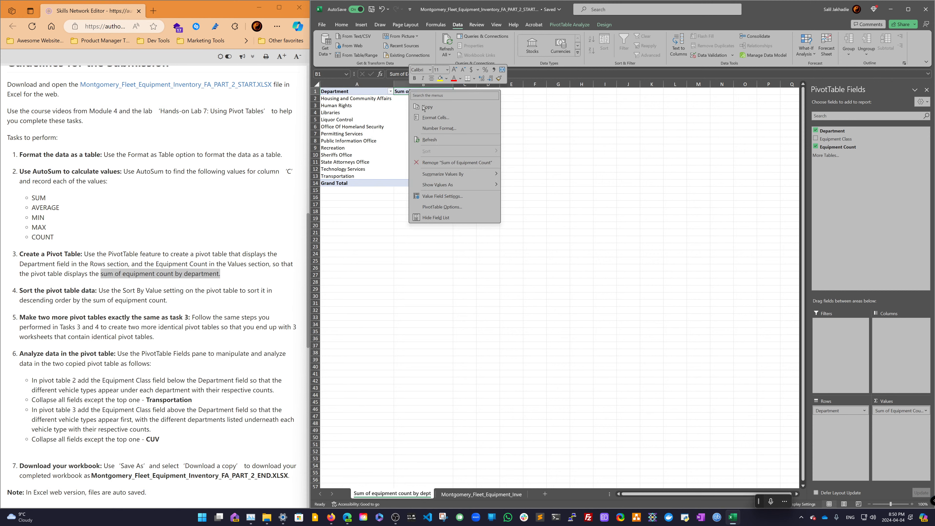
mouse_move(457, 178)
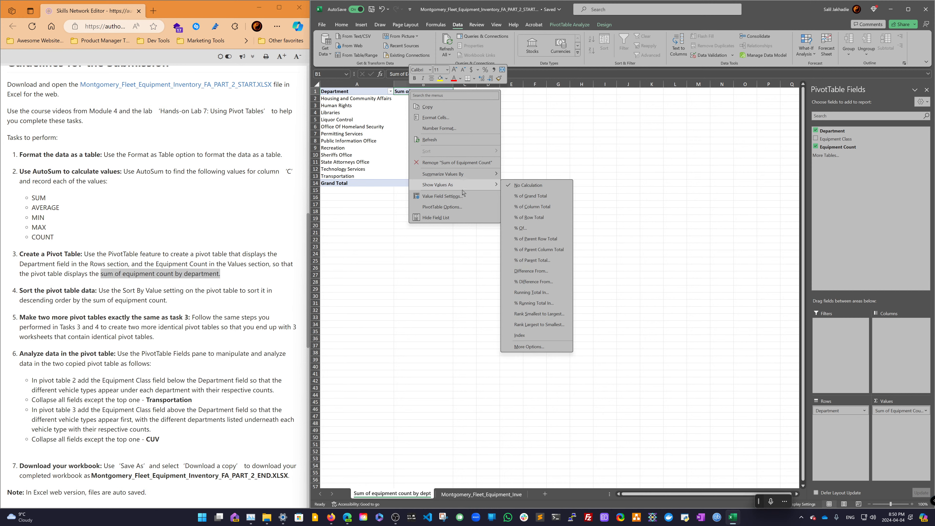
left_click(386, 139)
left_click(415, 103)
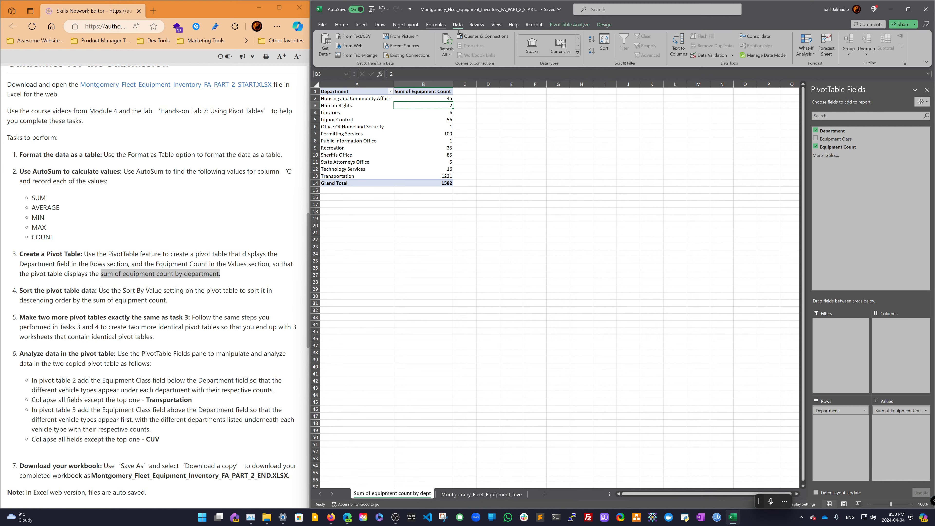
left_click(574, 25)
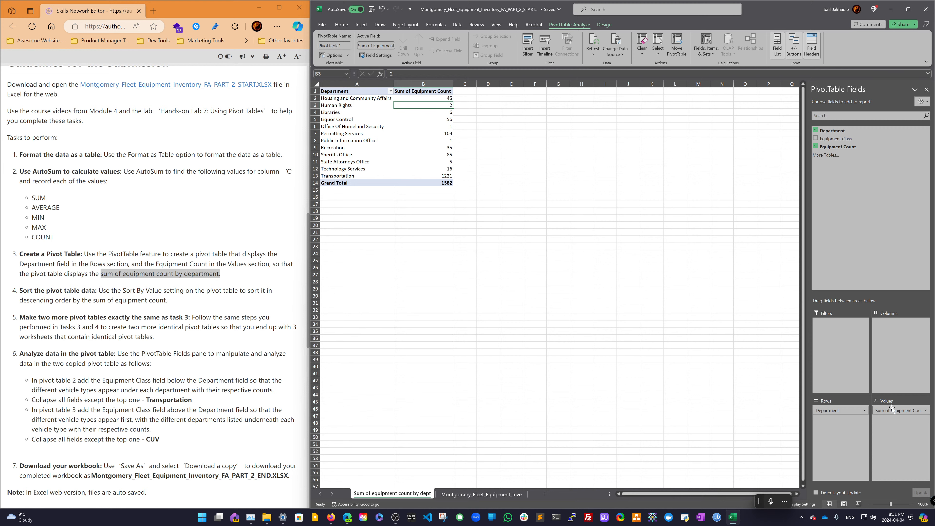
left_click(926, 411)
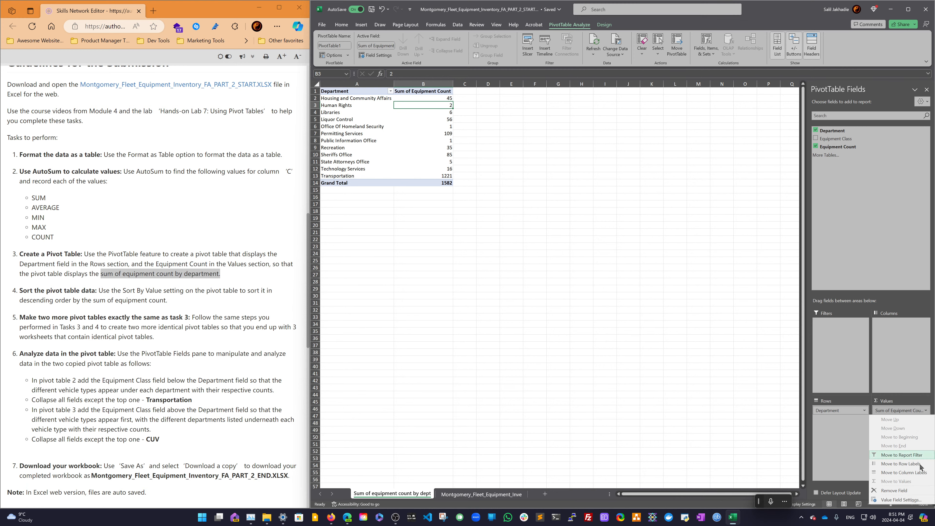
left_click(901, 500)
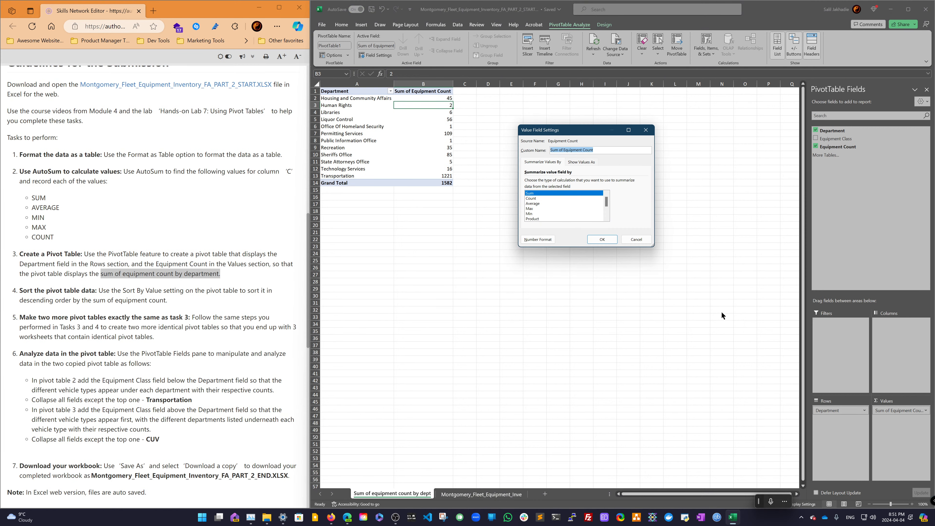
left_click(645, 241)
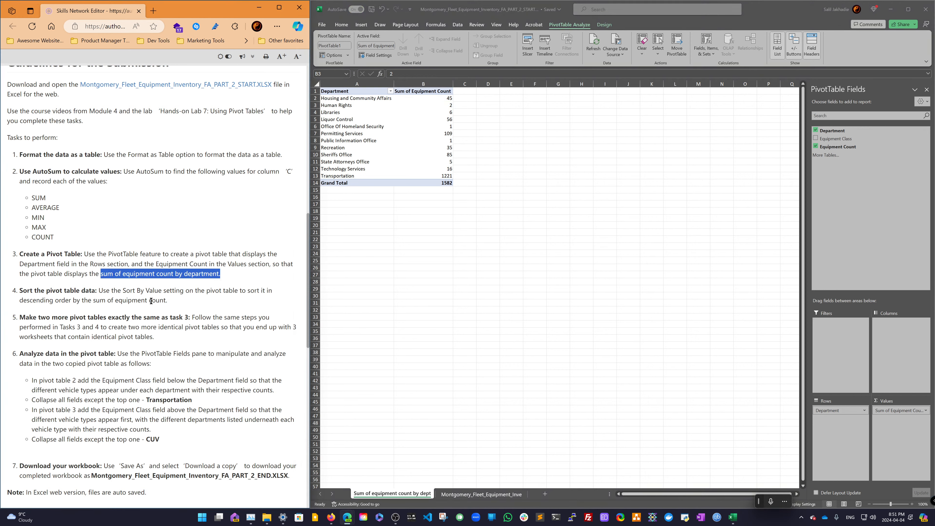
- Review the sort task's instructions and the value field's settings without changing them
left_click_drag(167, 300, 19, 294)
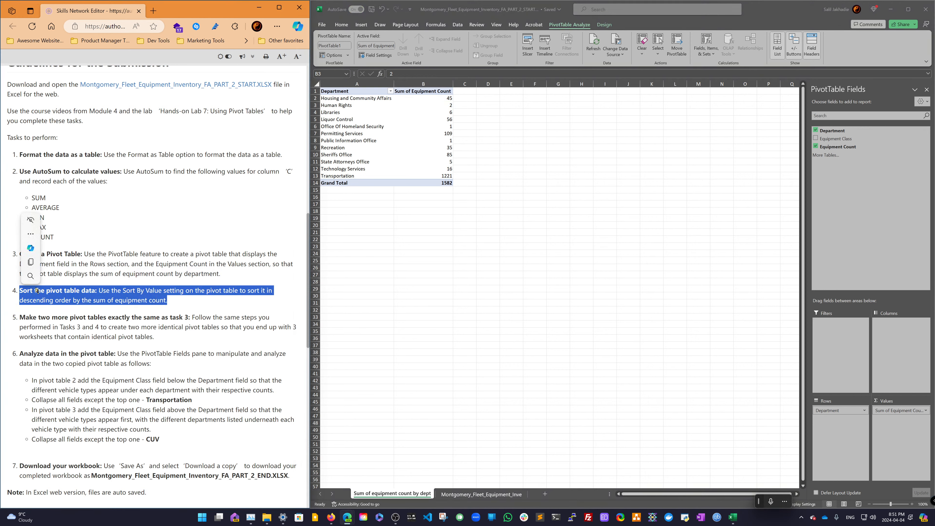
left_click(32, 262)
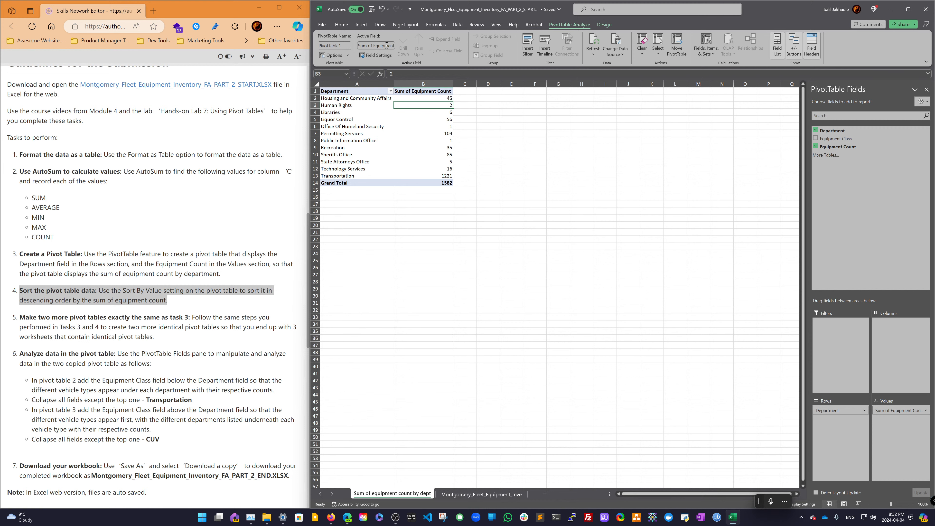
left_click(382, 56)
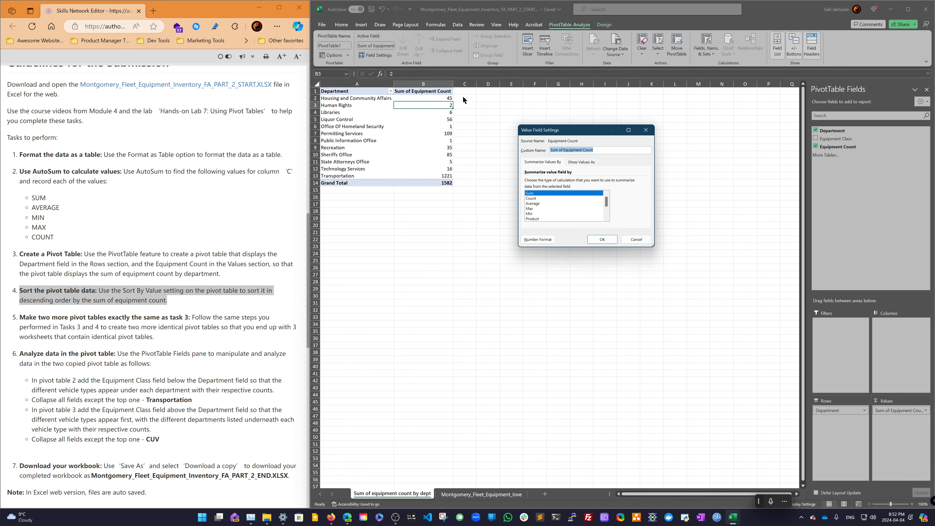
left_click(638, 237)
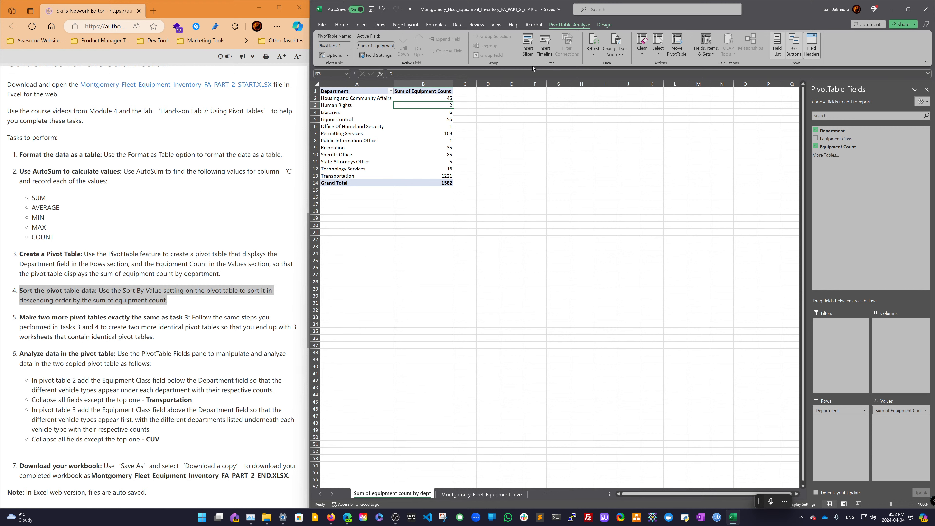
- Maximize the Excel window to fill the screen
left_click(909, 10)
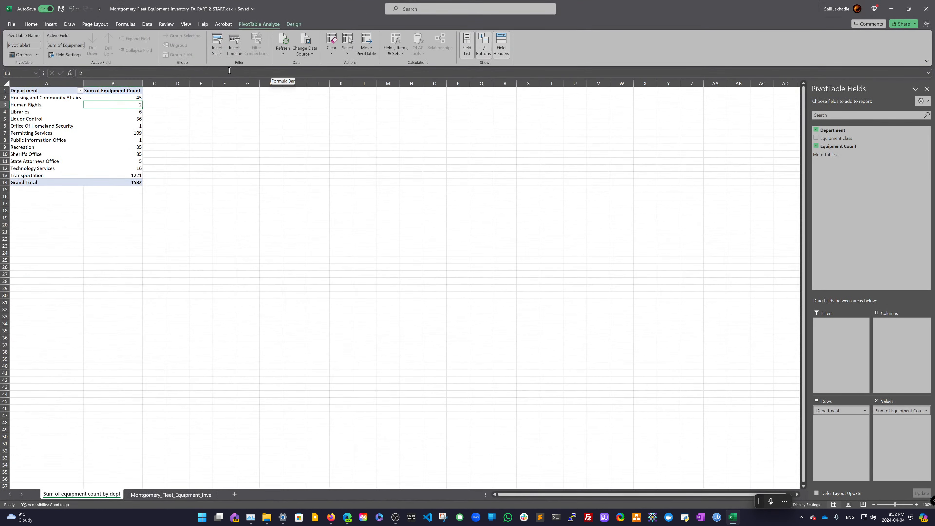
left_click(405, 54)
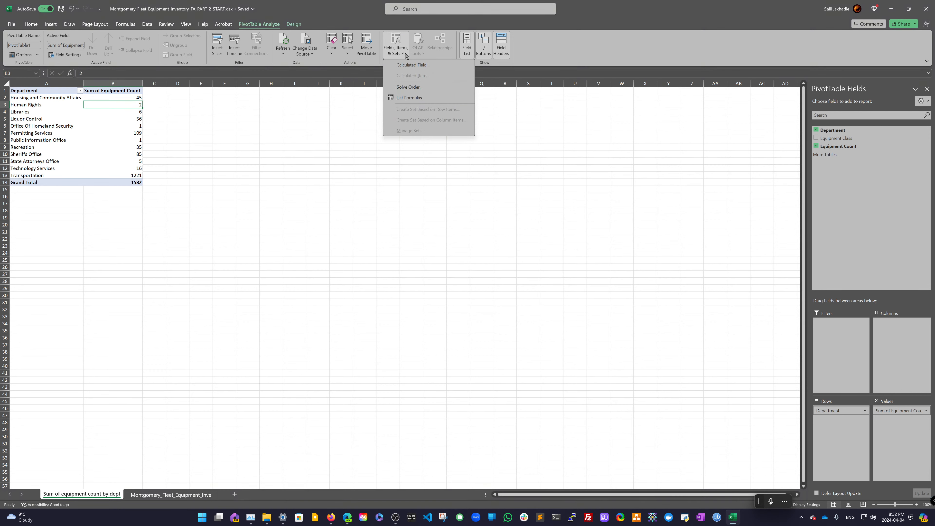
left_click(405, 55)
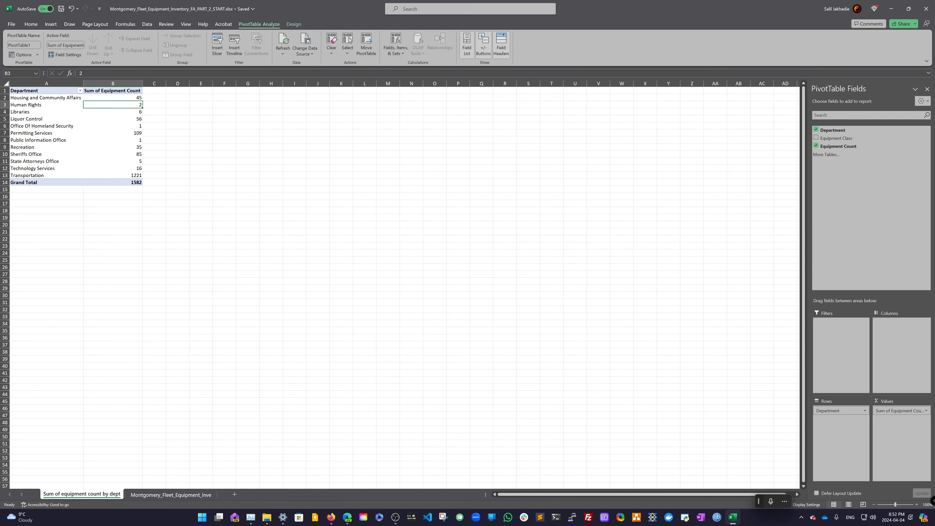
left_click(133, 92)
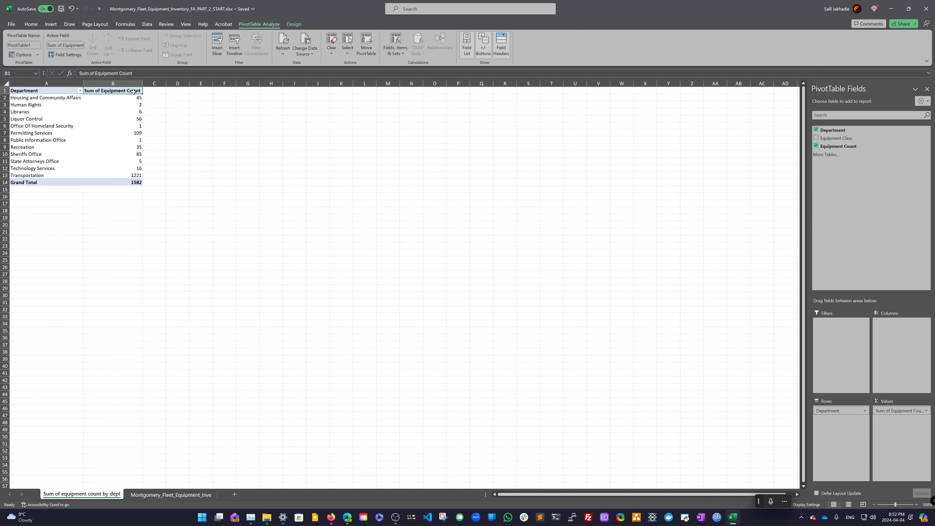
left_click(77, 55)
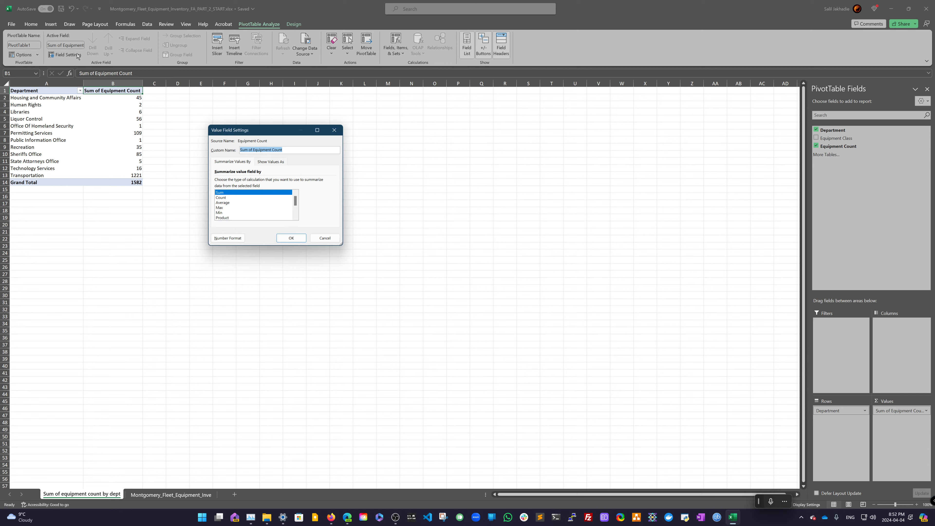
left_click(326, 238)
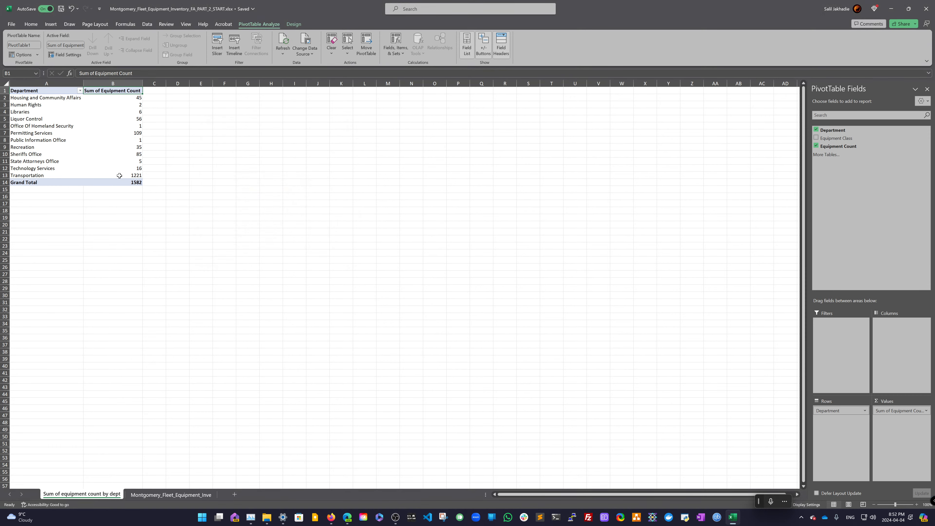
left_click_drag(118, 176, 119, 99)
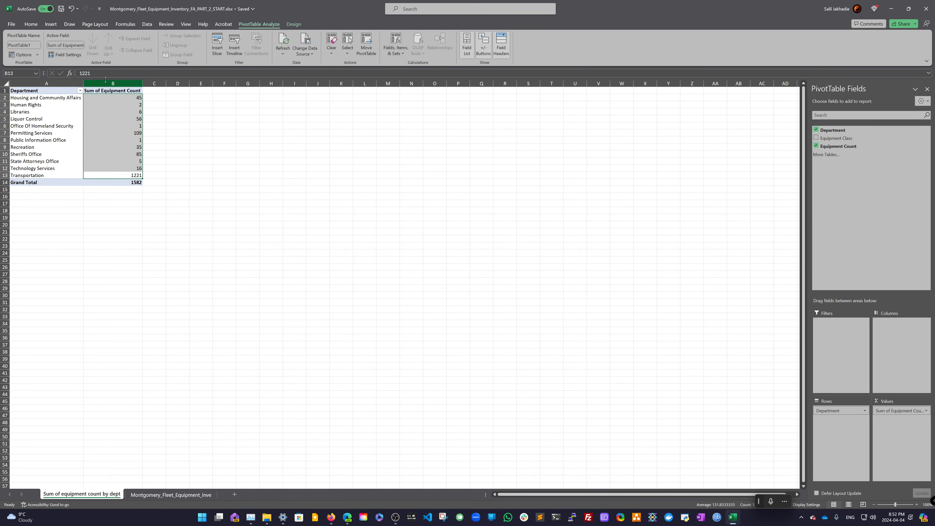
right_click(101, 111)
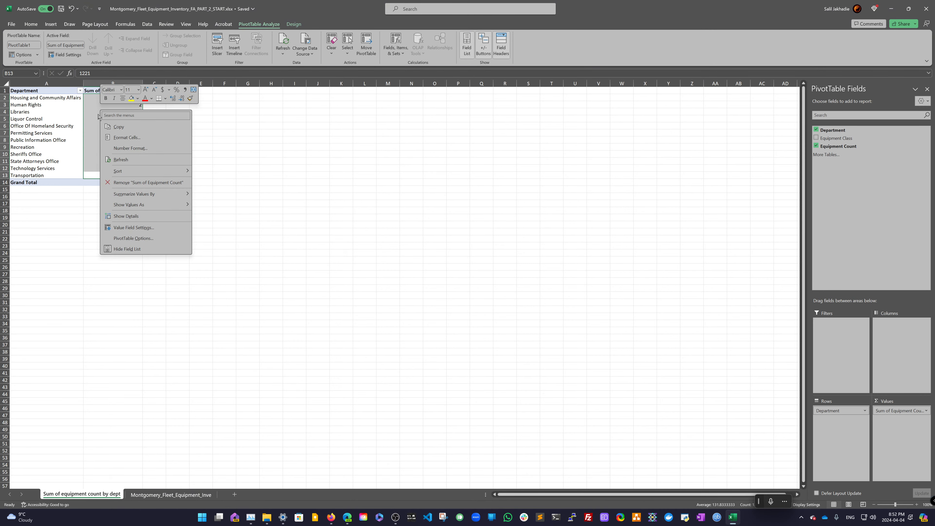
left_click(131, 239)
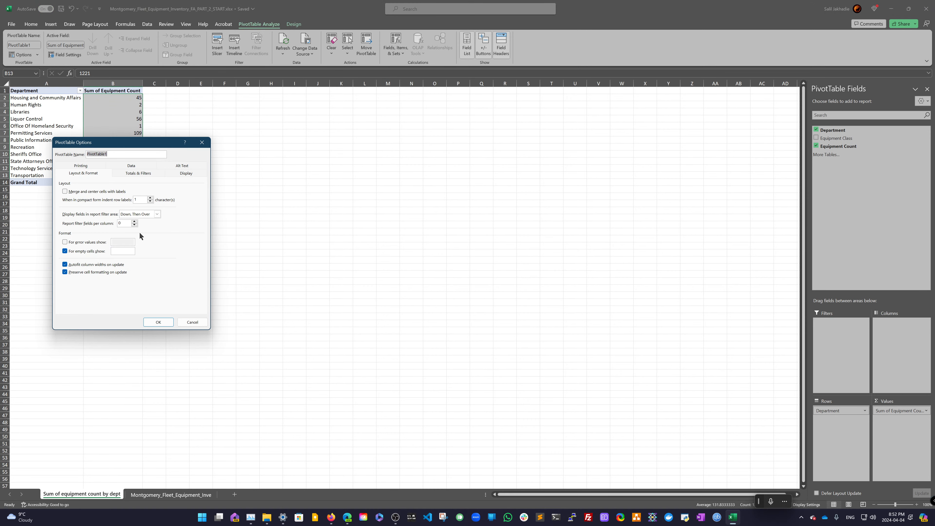
left_click(192, 322)
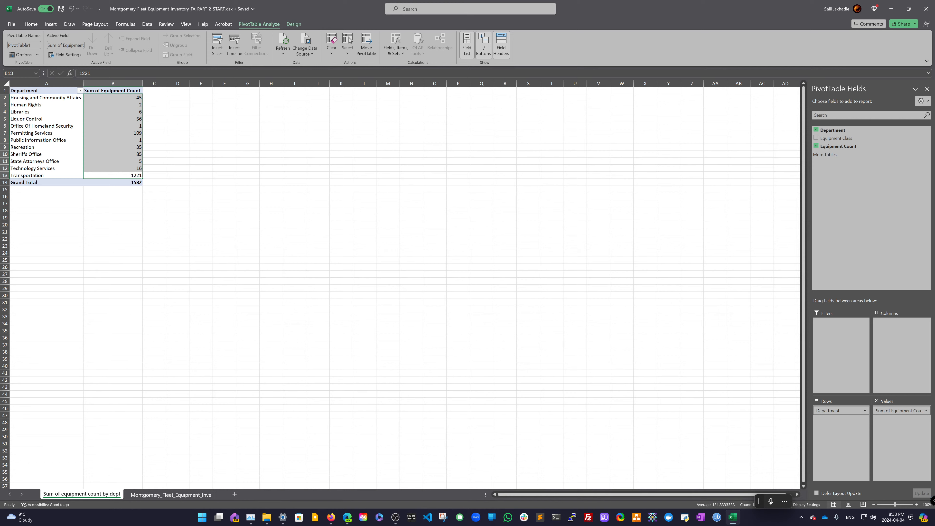
- Search the pivot's active field and value cells for a sort by value command
key("alt+Tab")
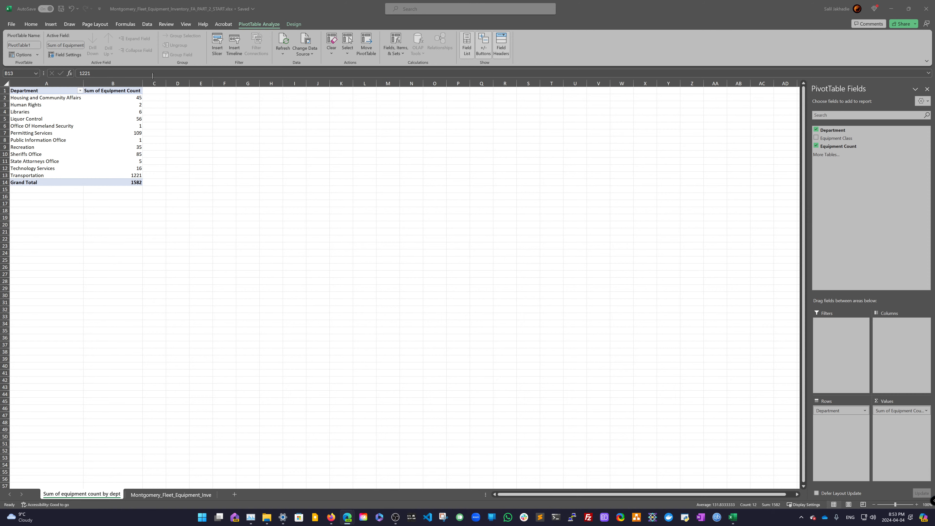
left_click(73, 47)
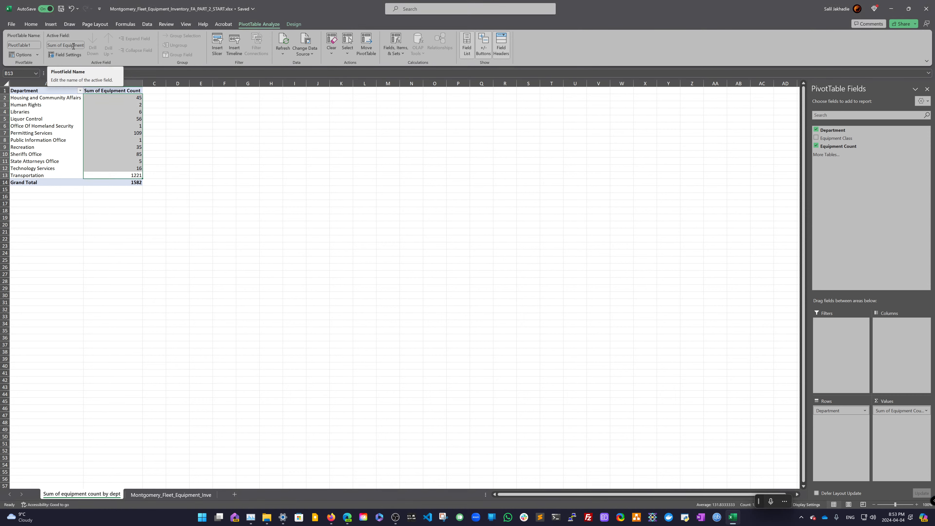
left_click(74, 45)
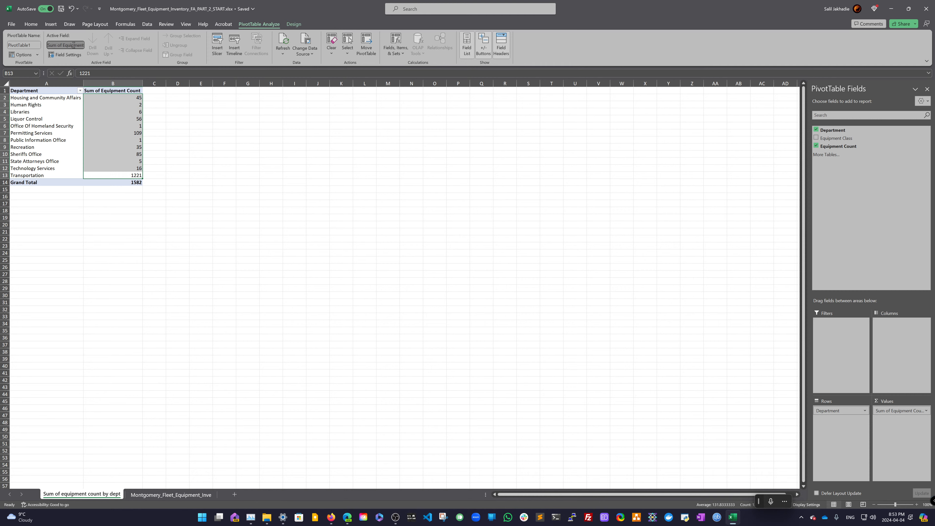
left_click(135, 117)
left_click(81, 45)
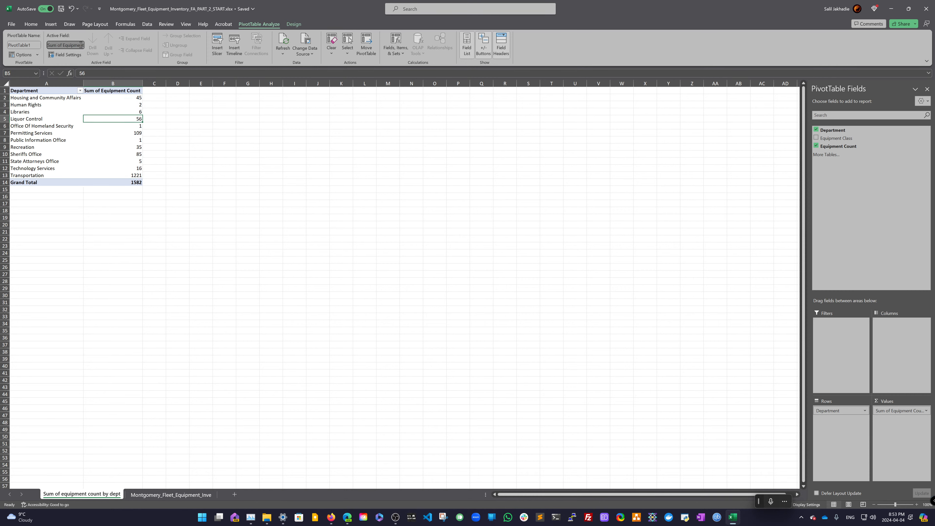
left_click(117, 90)
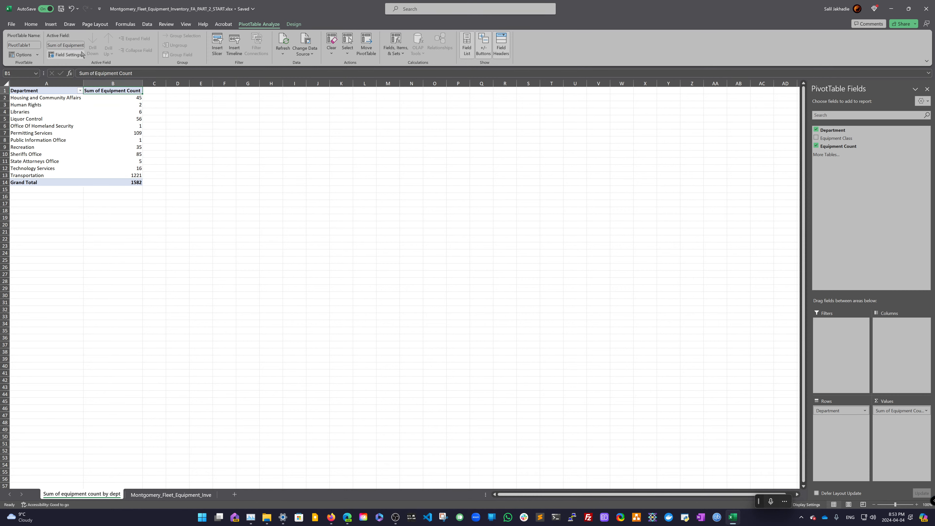
left_click(75, 45)
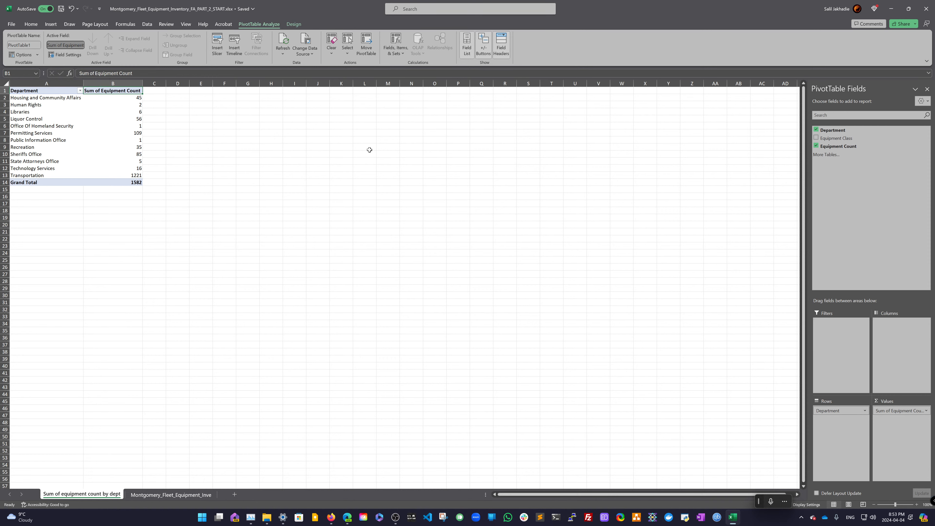
left_click(140, 136)
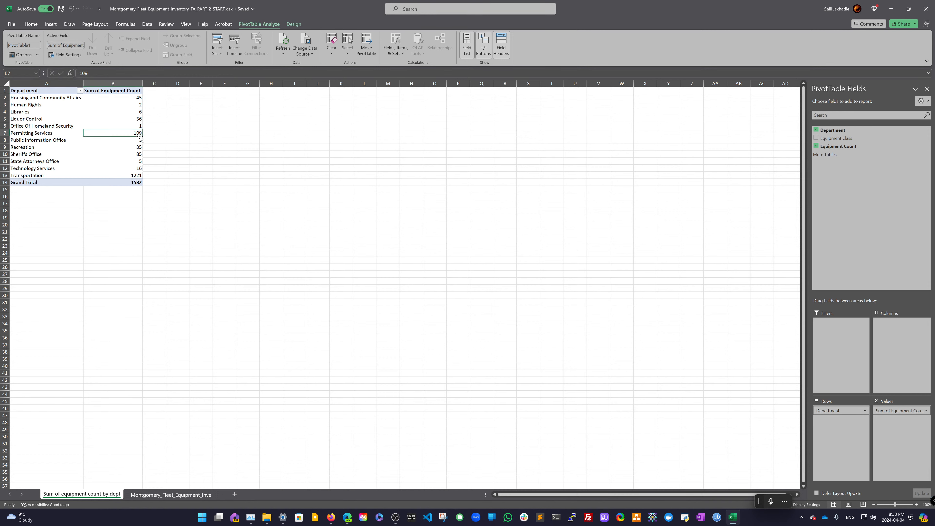
left_click(136, 92)
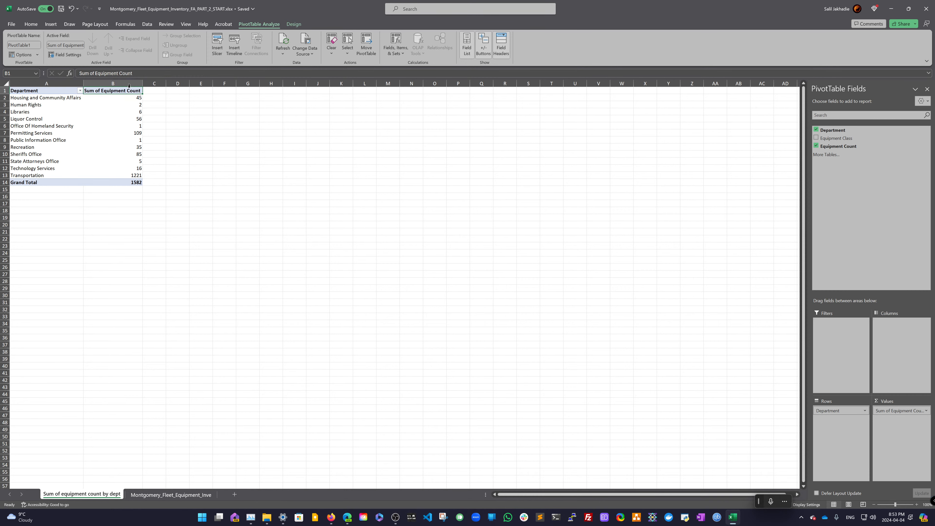
left_click_drag(127, 175, 120, 99)
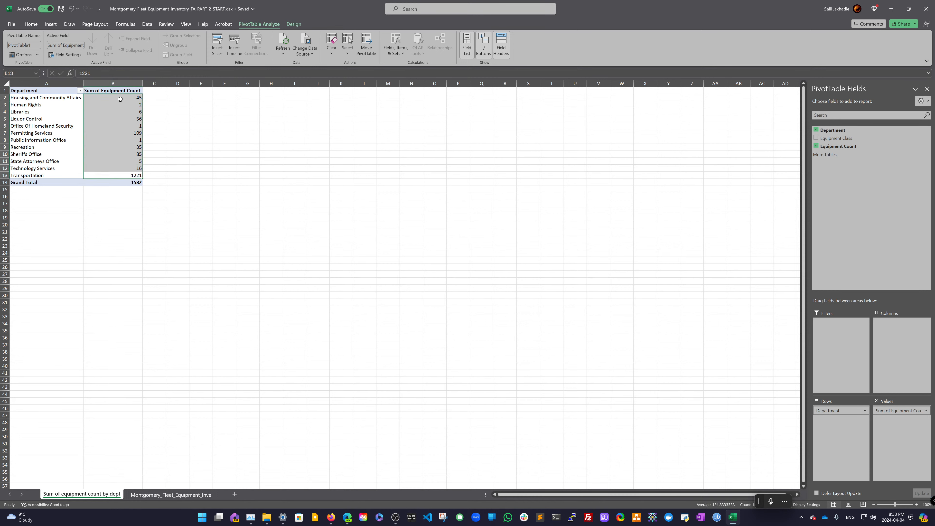
right_click(121, 99)
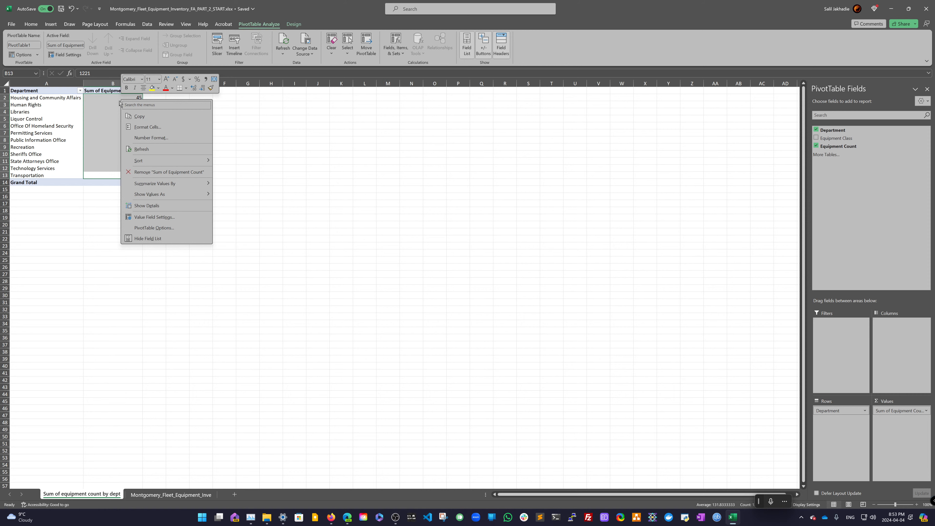
key("Escape")
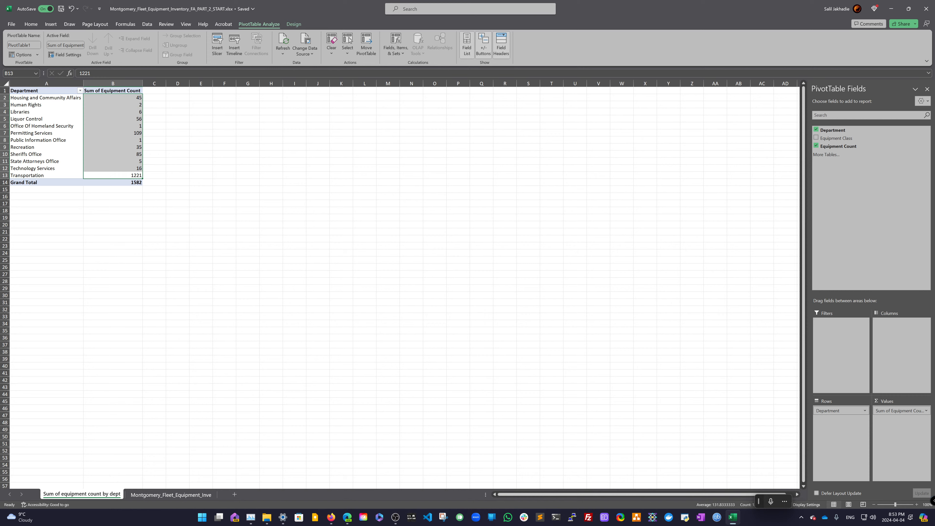
key("alt+Tab")
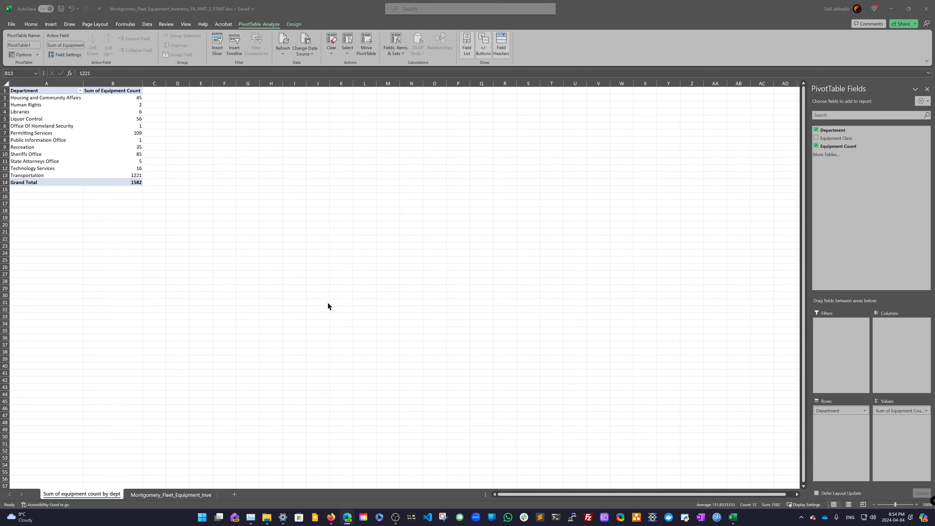
- Look through the pivot table's context menu, field settings and refresh commands for a sort by value option
right_click(67, 157)
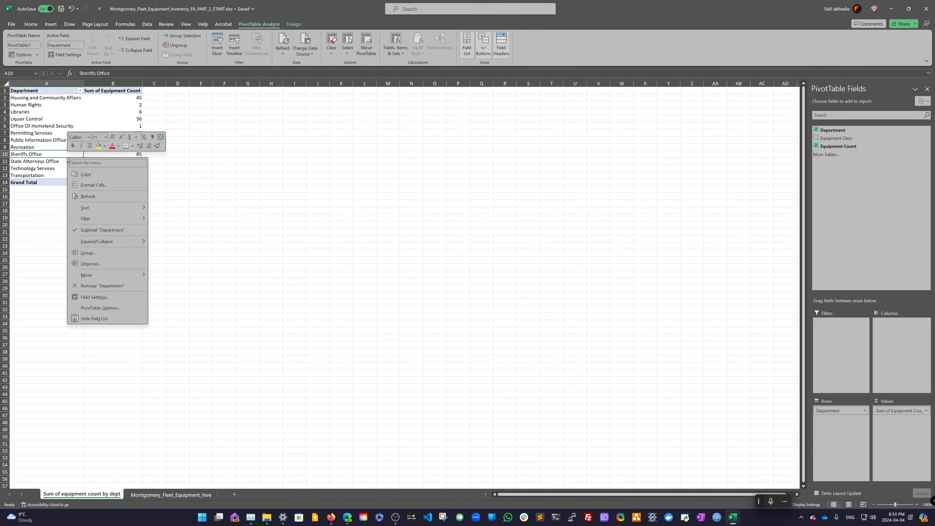
left_click(96, 197)
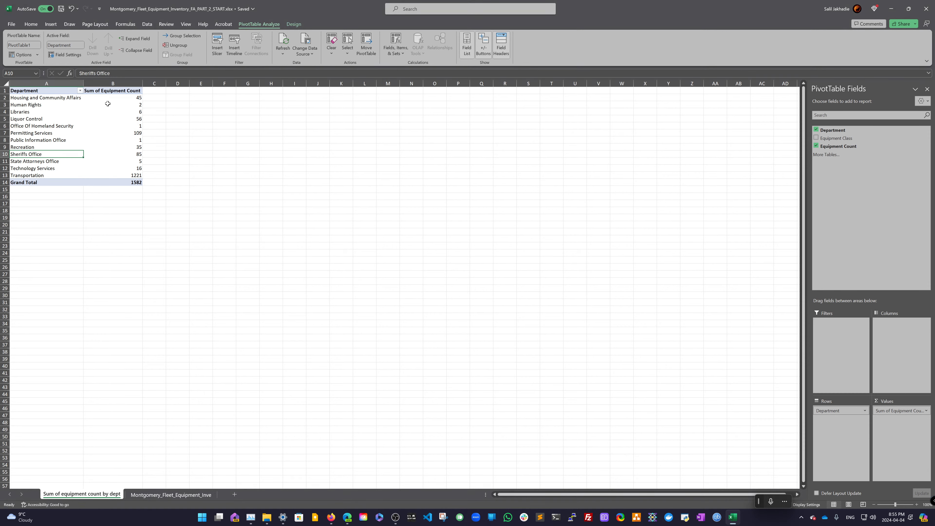
left_click(109, 105)
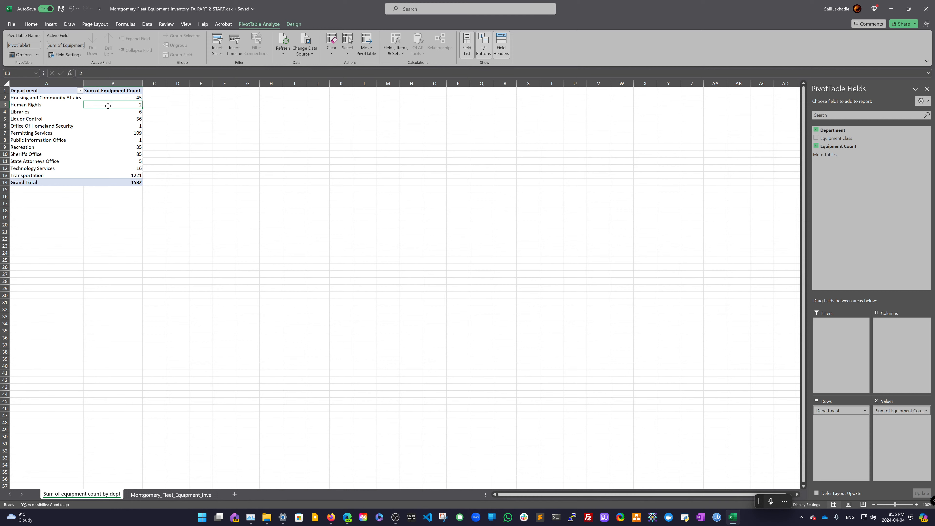
left_click(74, 45)
left_click(96, 52)
left_click(297, 50)
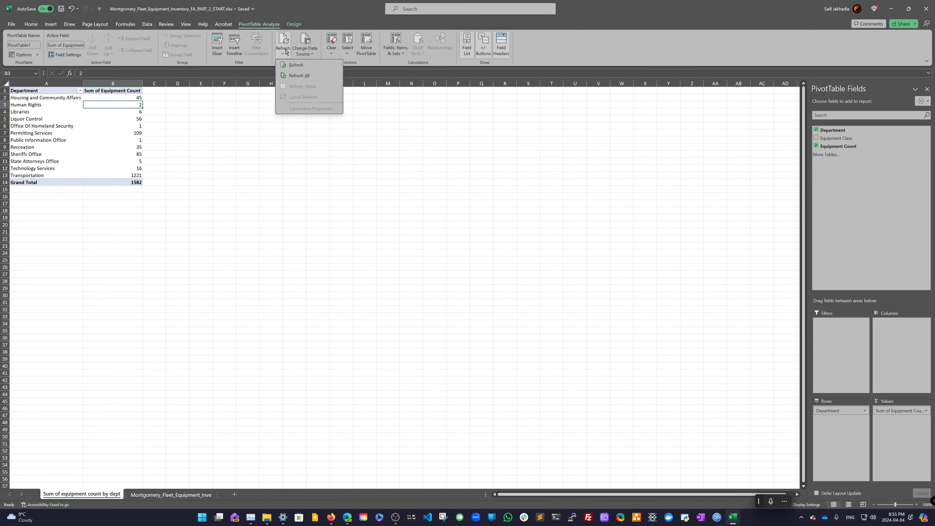
left_click(291, 76)
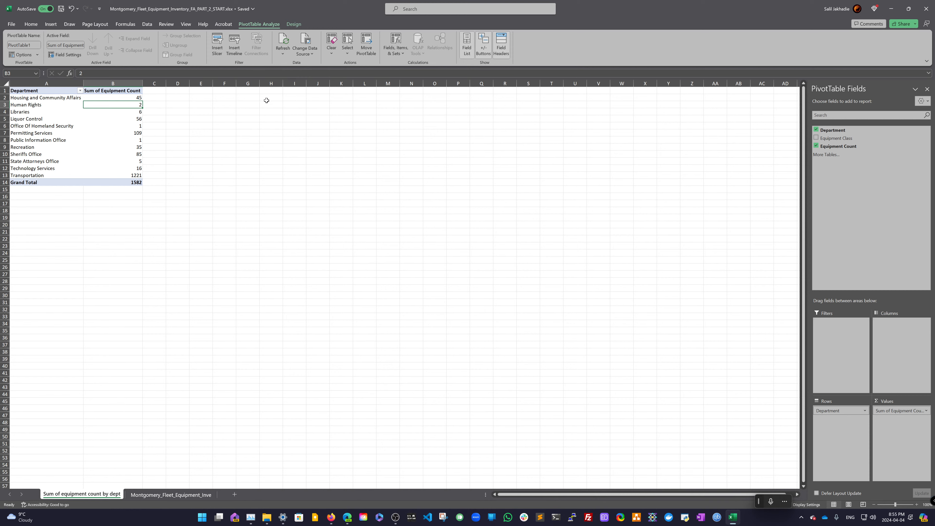
left_click(81, 92)
left_click(80, 91)
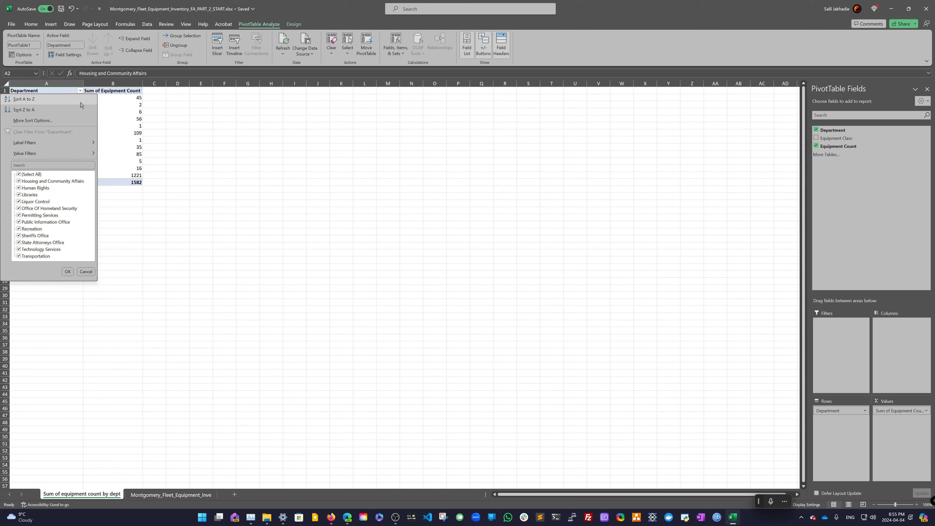
left_click(81, 121)
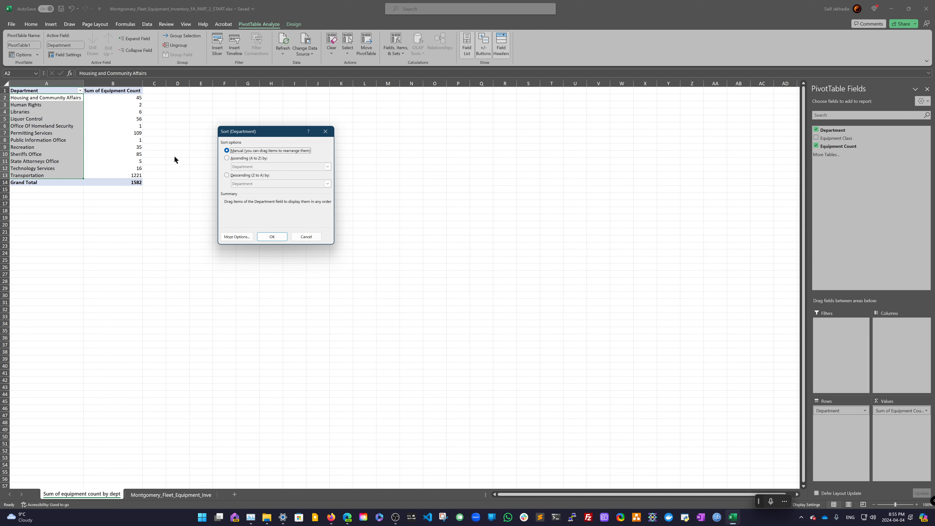
left_click(227, 159)
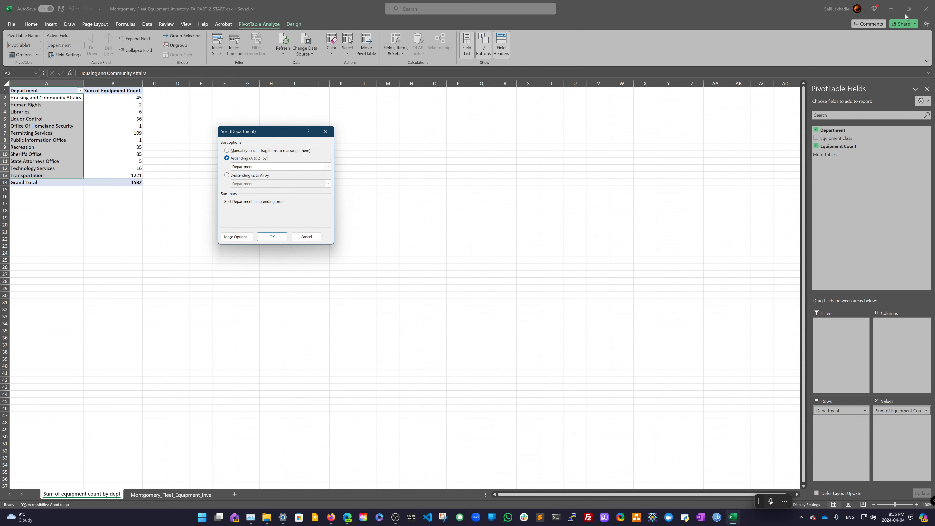
left_click(305, 237)
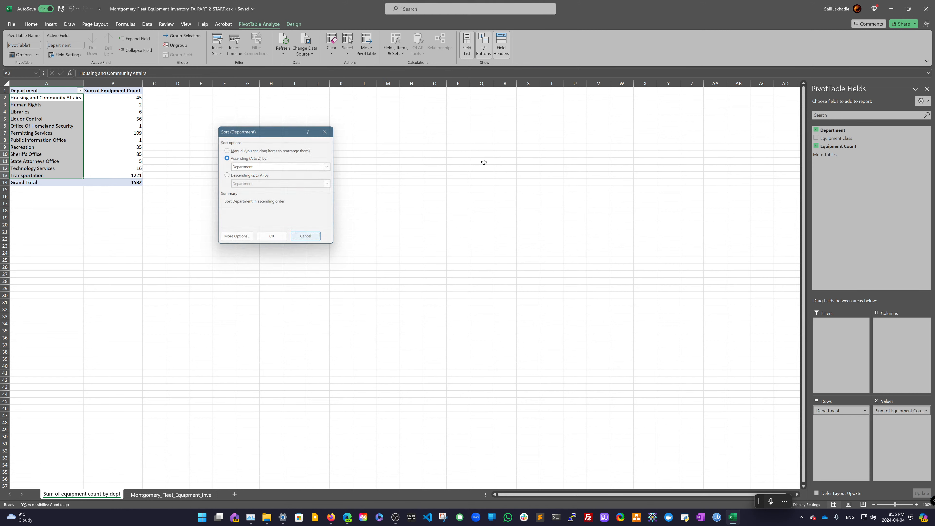
- Snap Excel beside the browser showing the assignment instructions and resize the split between them
mouse_move(908, 10)
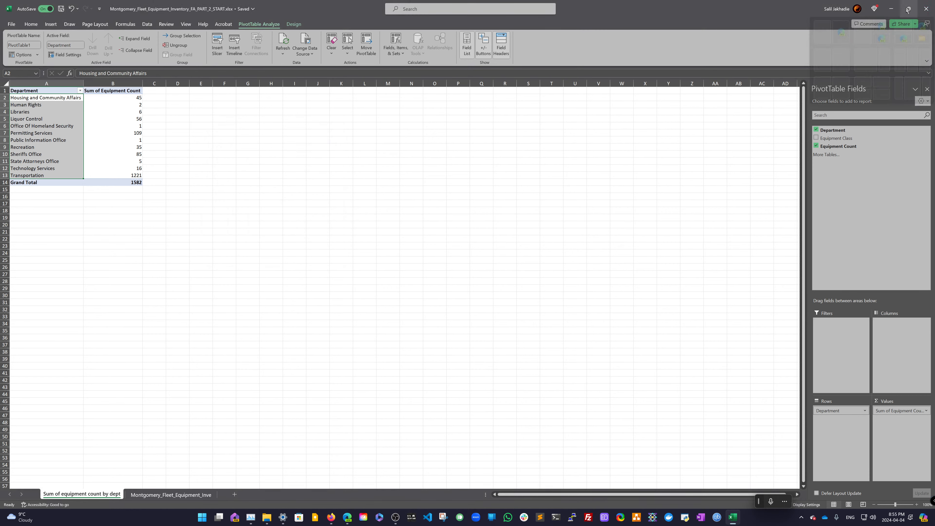
left_click(849, 64)
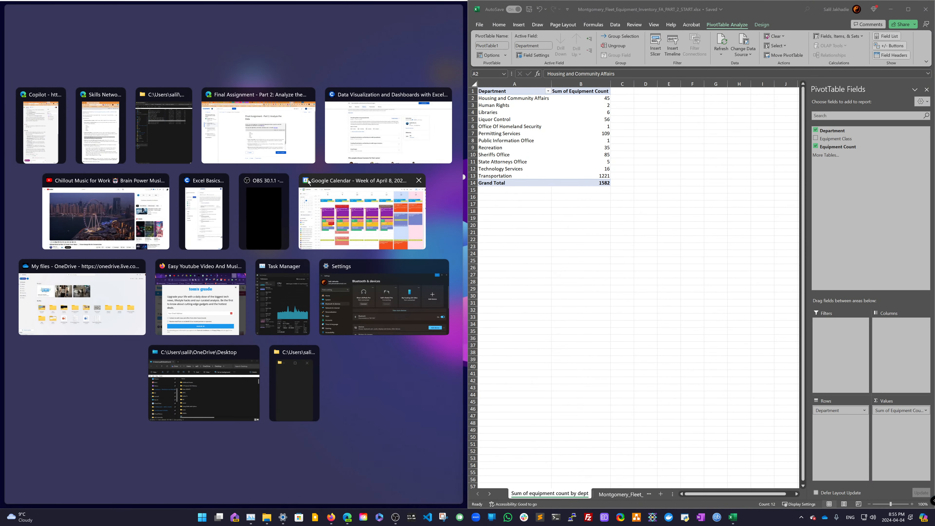
key("Left")
key("Left")
key("Return")
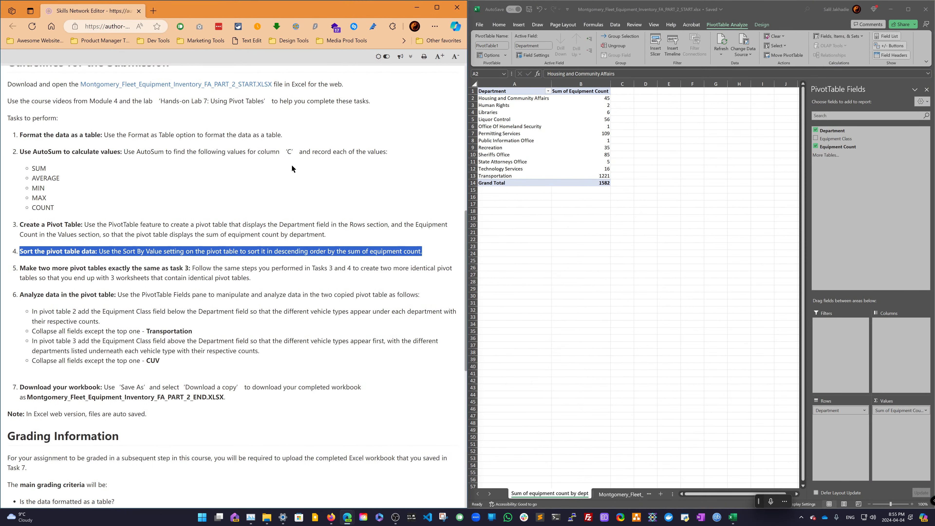
left_click_drag(466, 199, 391, 190)
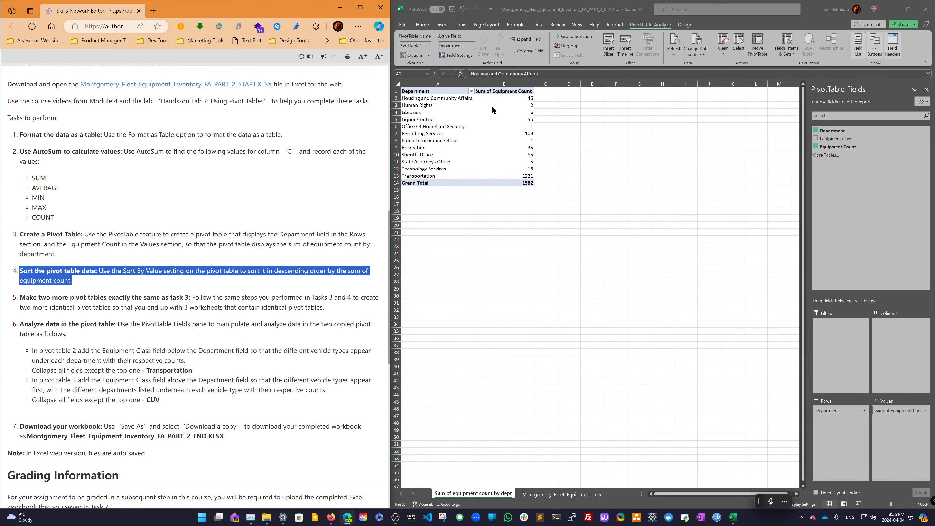
- Sort the Department field in descending order by Sum of Equipment Count
left_click(470, 93)
left_click(471, 91)
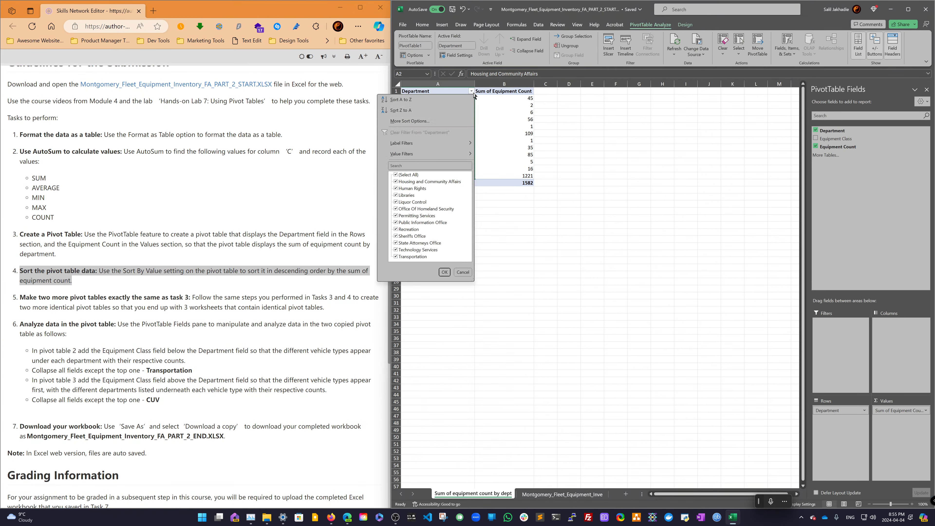
left_click(453, 121)
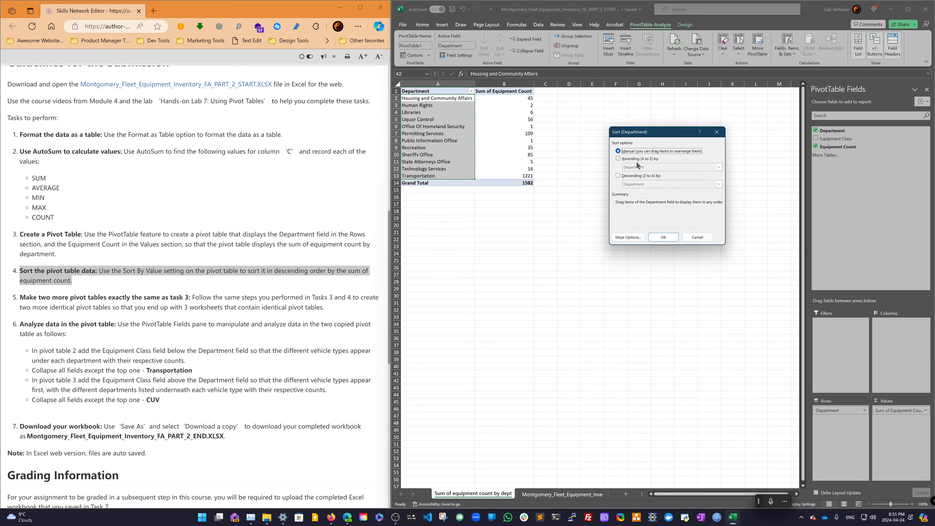
left_click(618, 159)
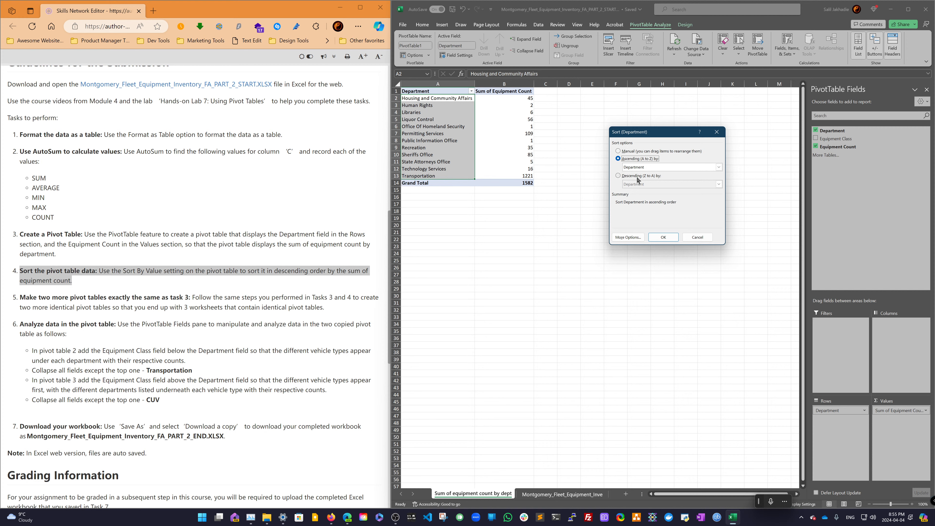
left_click(638, 176)
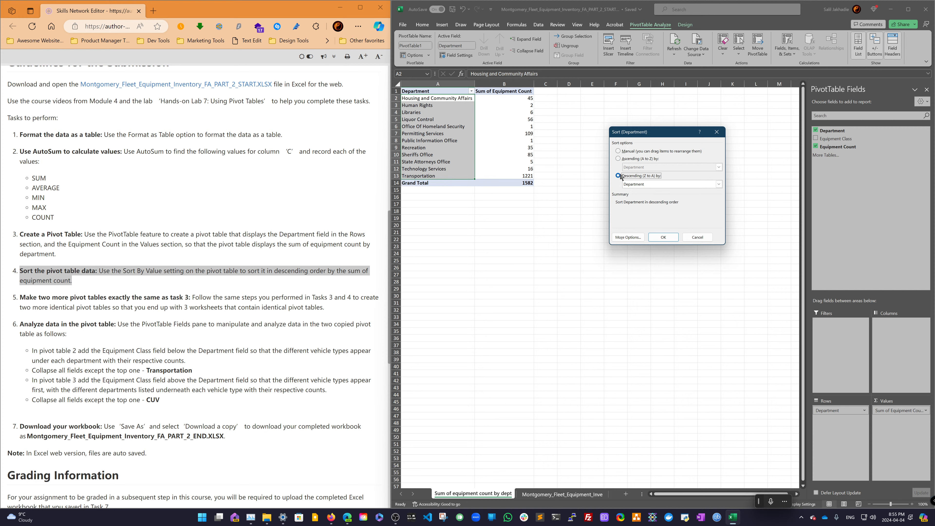
left_click(677, 184)
left_click(679, 197)
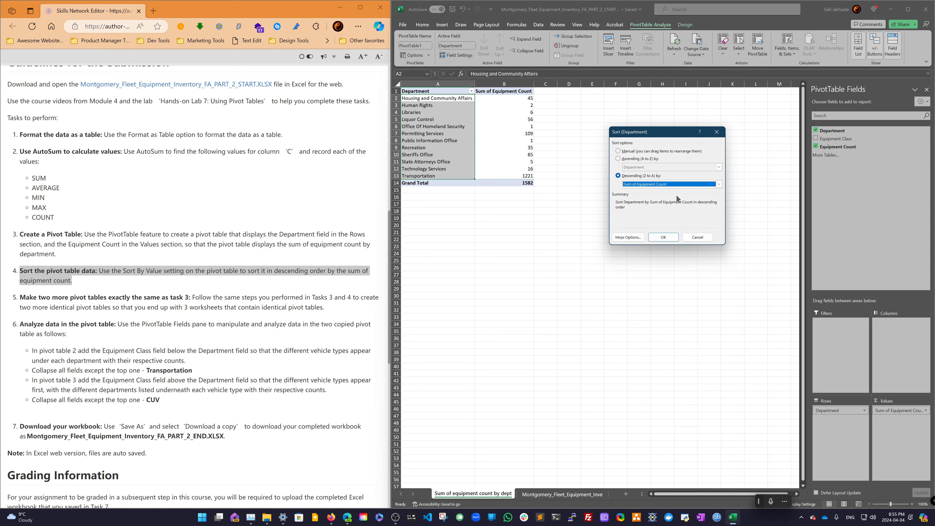
left_click(664, 238)
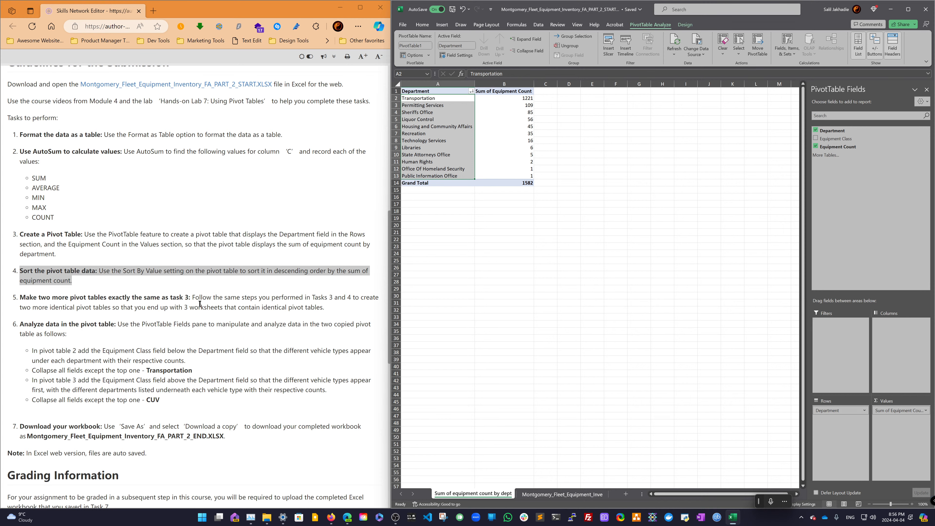
- Review the remaining assignment tasks in the instructions
scroll(200, 304, "down", 3)
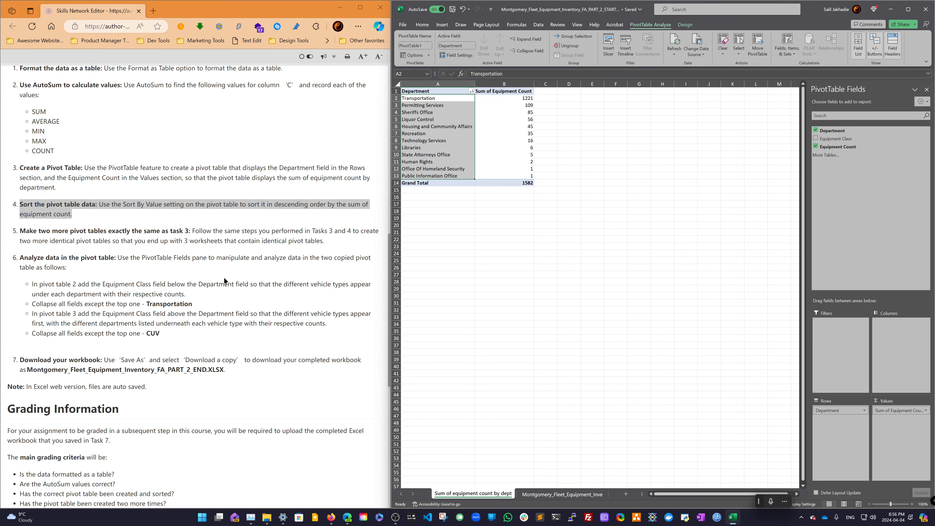
scroll(225, 277, "down", 3)
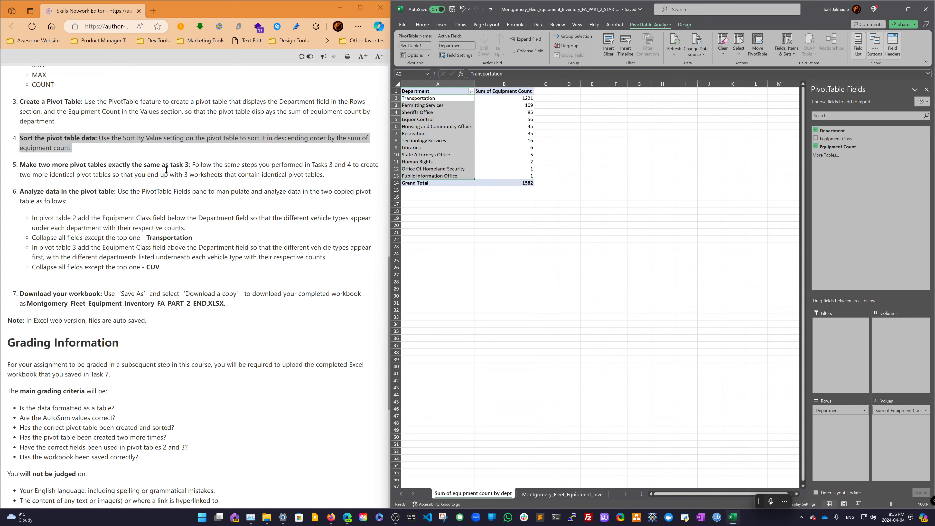
scroll(177, 170, "up", 9)
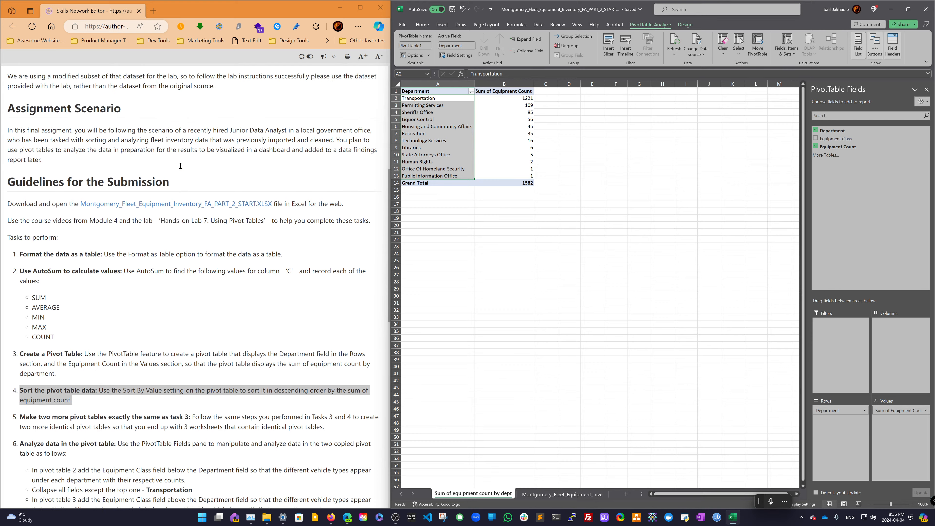
scroll(180, 166, "up", 7)
scroll(180, 166, "down", 10)
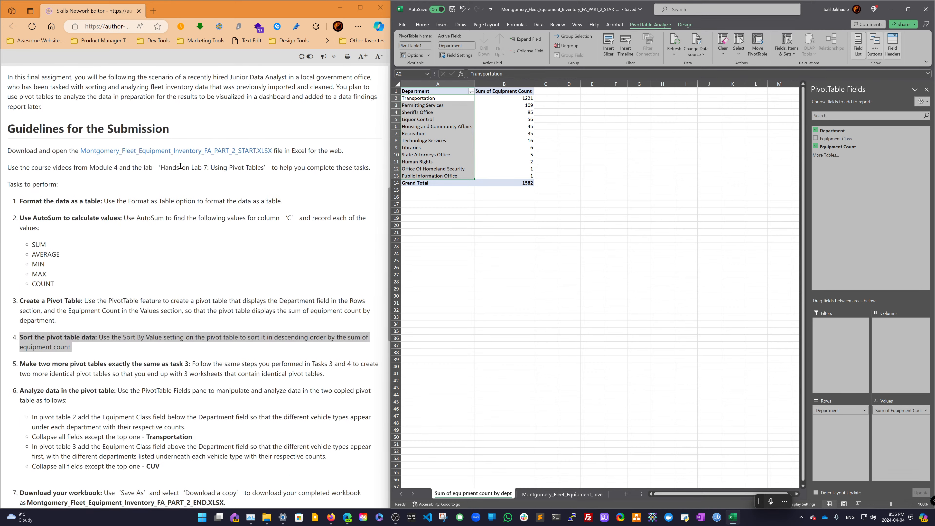
scroll(180, 166, "down", 2)
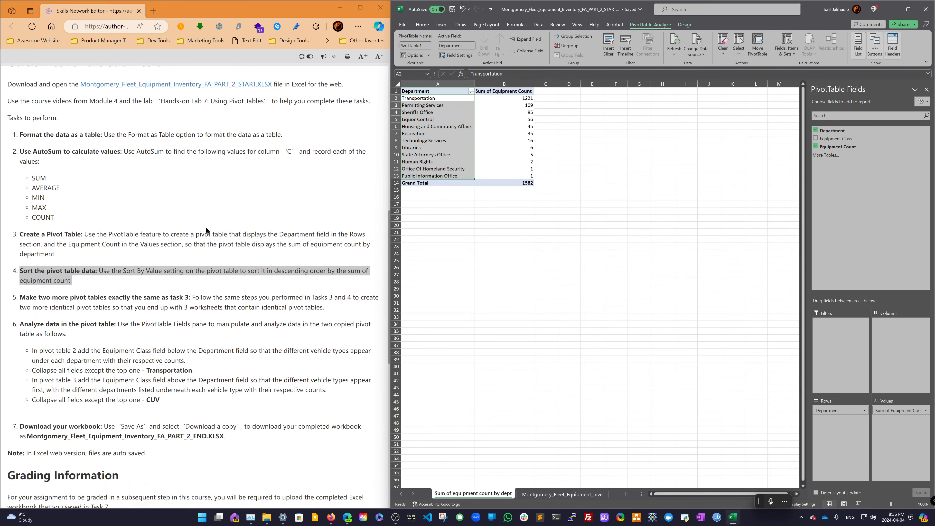
scroll(208, 247, "down", 2)
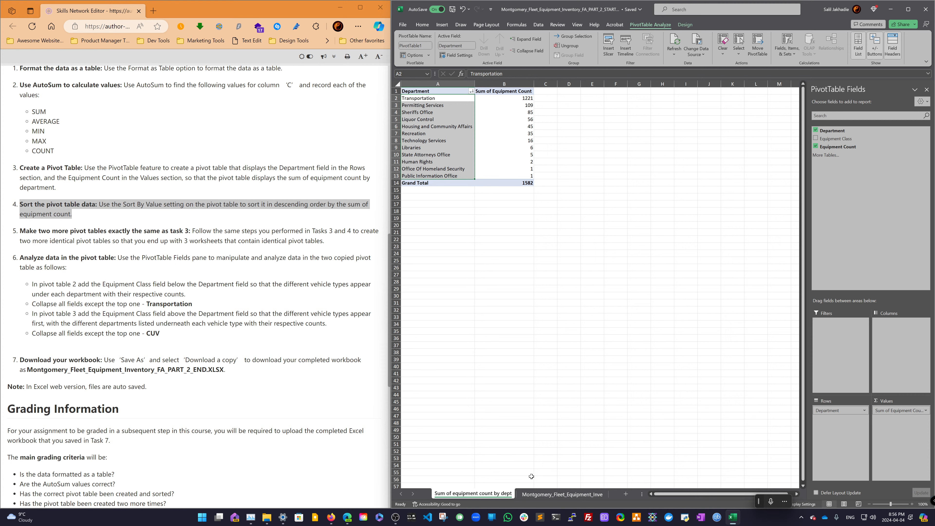
- Insert a new pivot table from the fleet equipment data table on a new worksheet
left_click(542, 495)
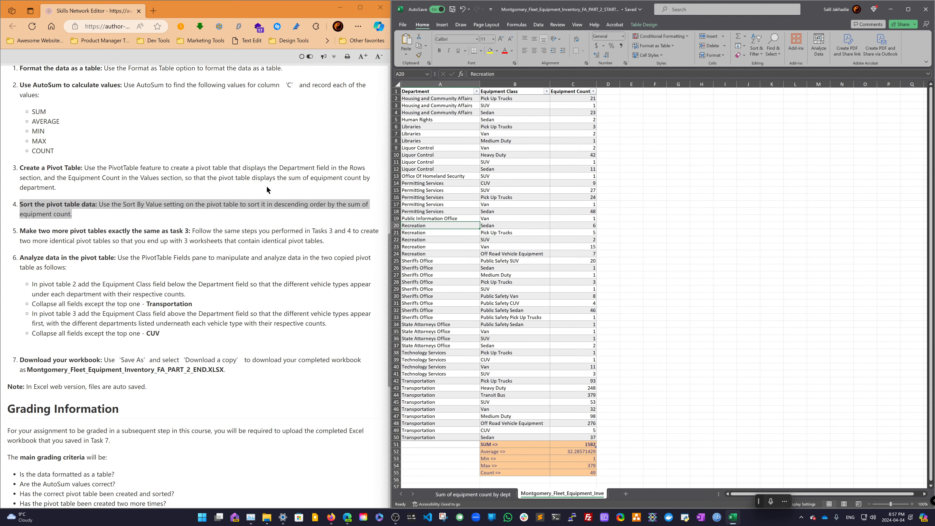
scroll(144, 174, "up", 2)
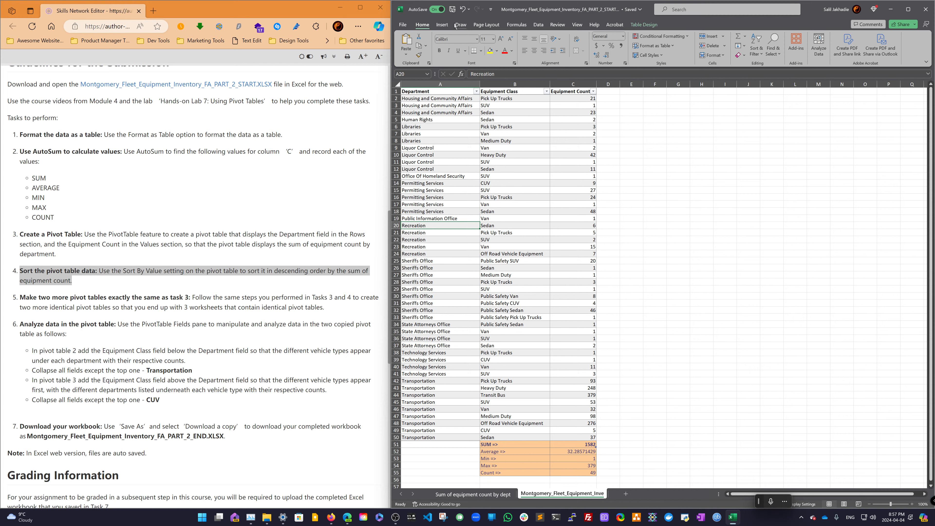
left_click(443, 24)
left_click(462, 121)
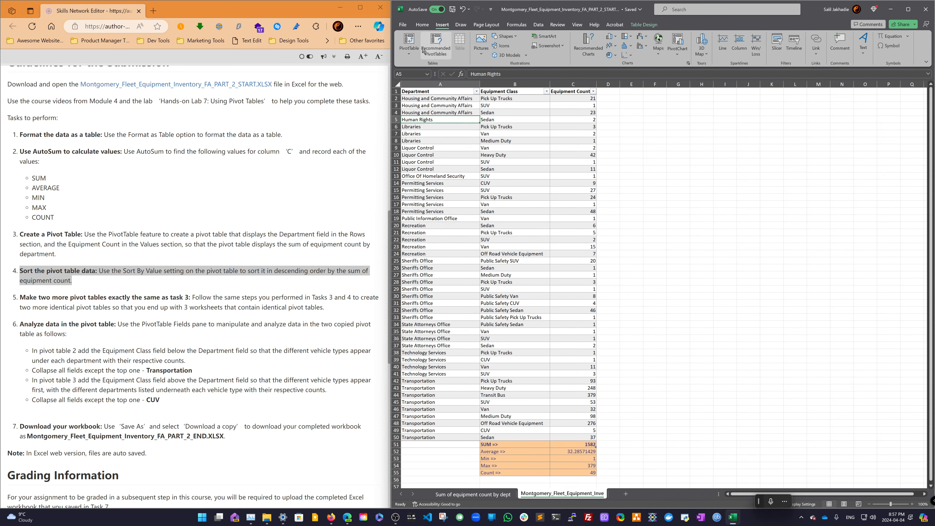
left_click(409, 41)
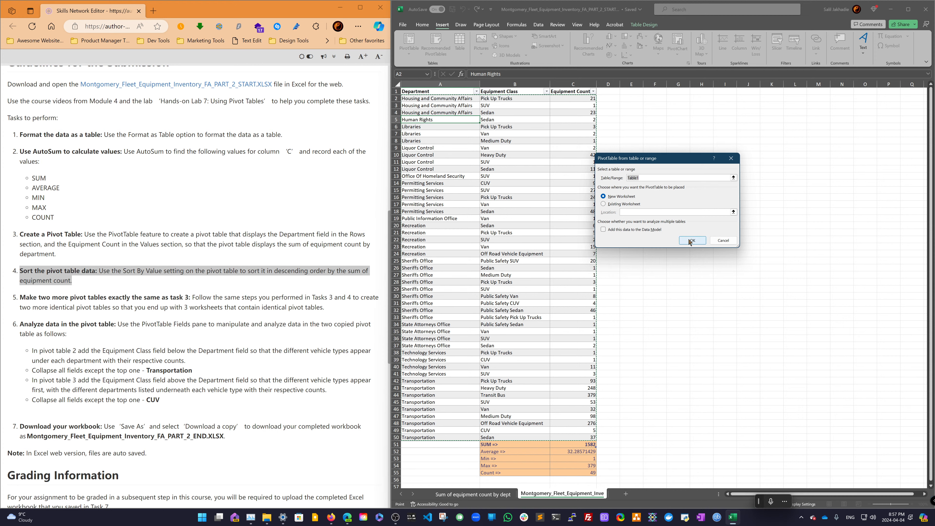
left_click(690, 241)
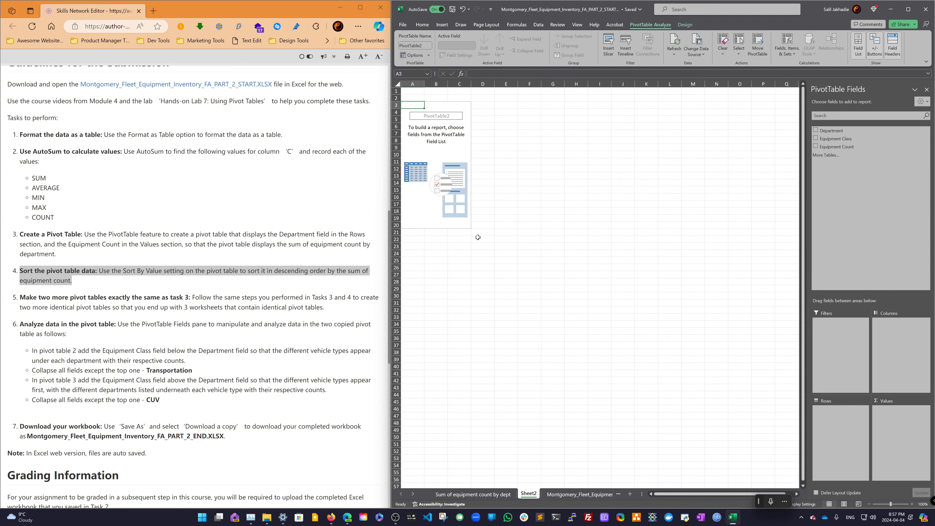
- Add the Department and Equipment Count fields to the new pivot table
left_click(835, 132)
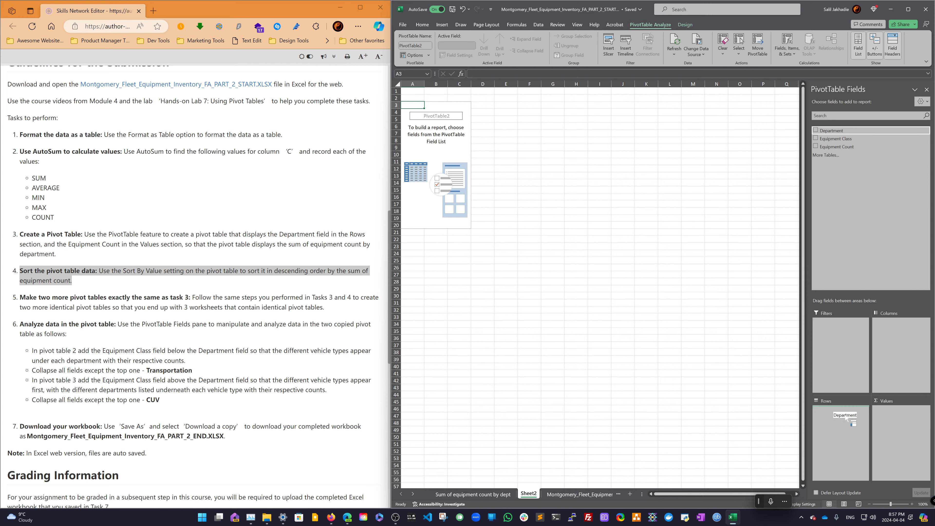
left_click(842, 147)
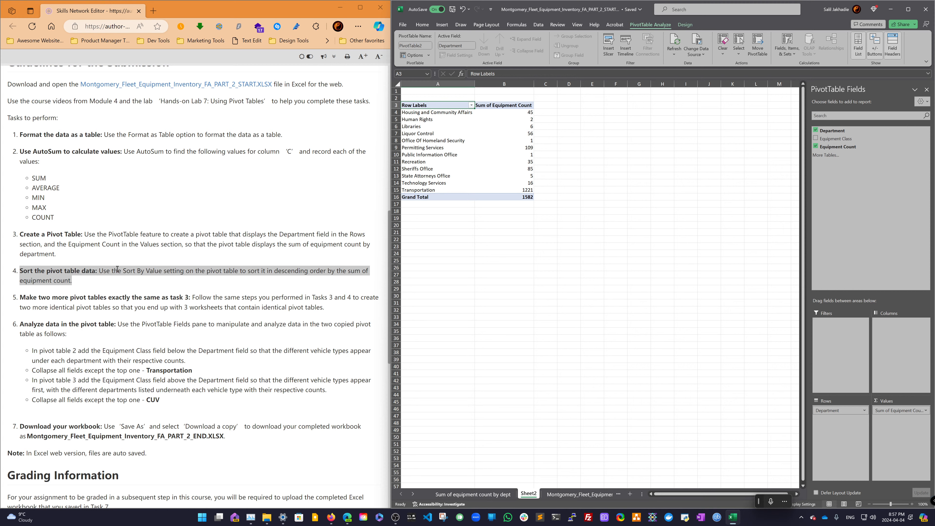
- Sort the new pivot table's Department field in descending order by Sum of Equipment Count
left_click(471, 105)
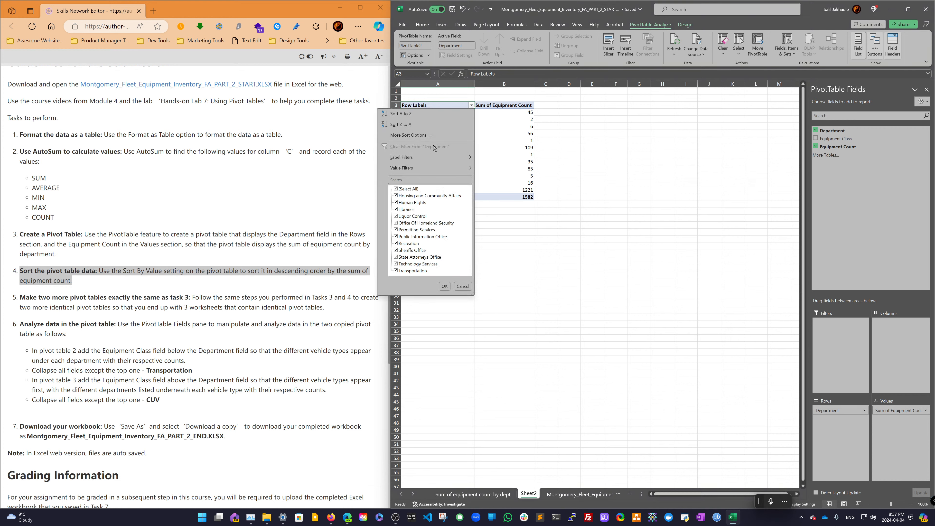
left_click(424, 135)
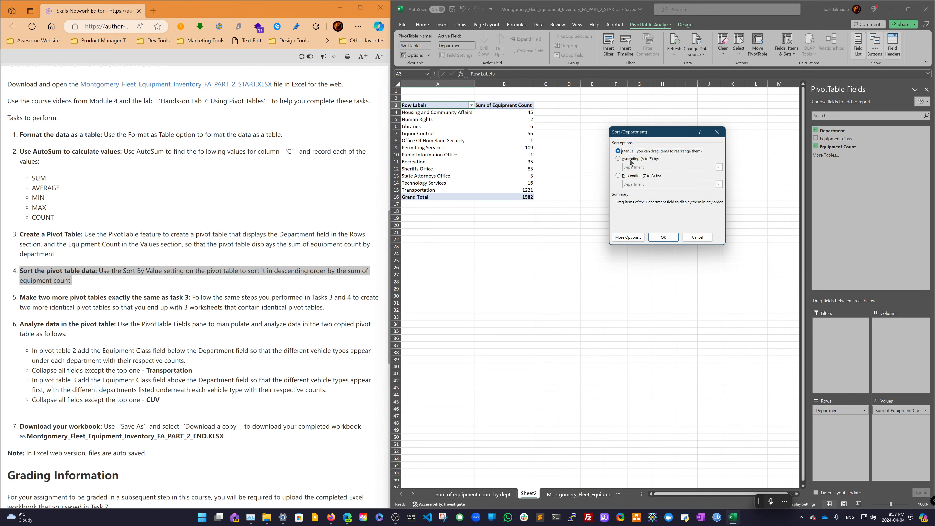
left_click(626, 176)
left_click(636, 184)
left_click(644, 196)
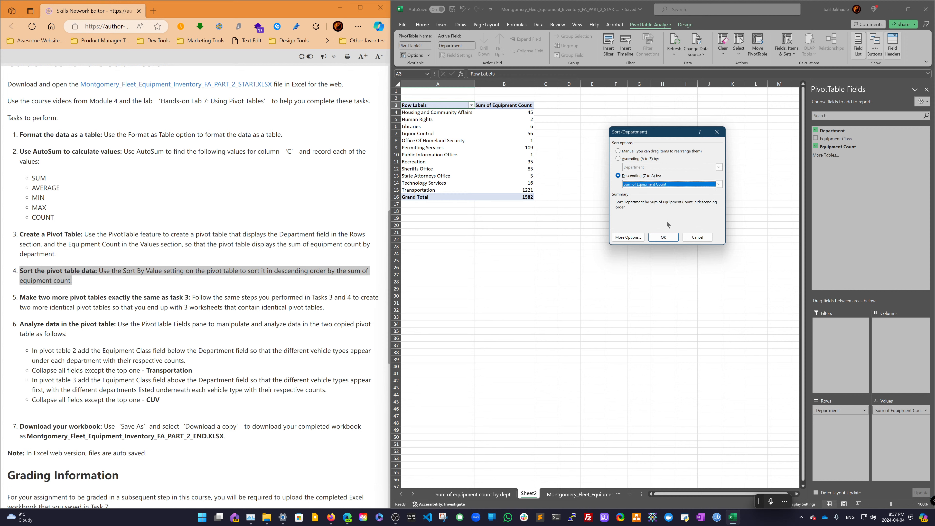
left_click(663, 237)
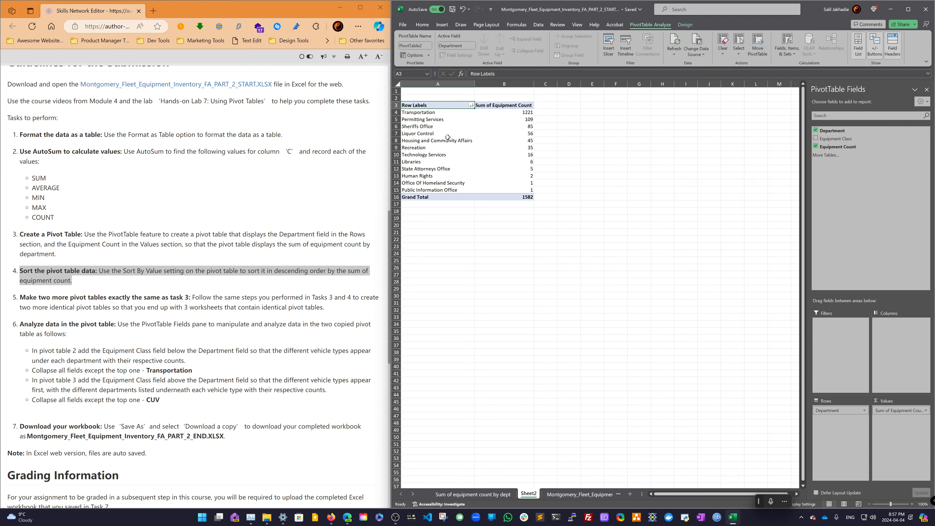
right_click(528, 496)
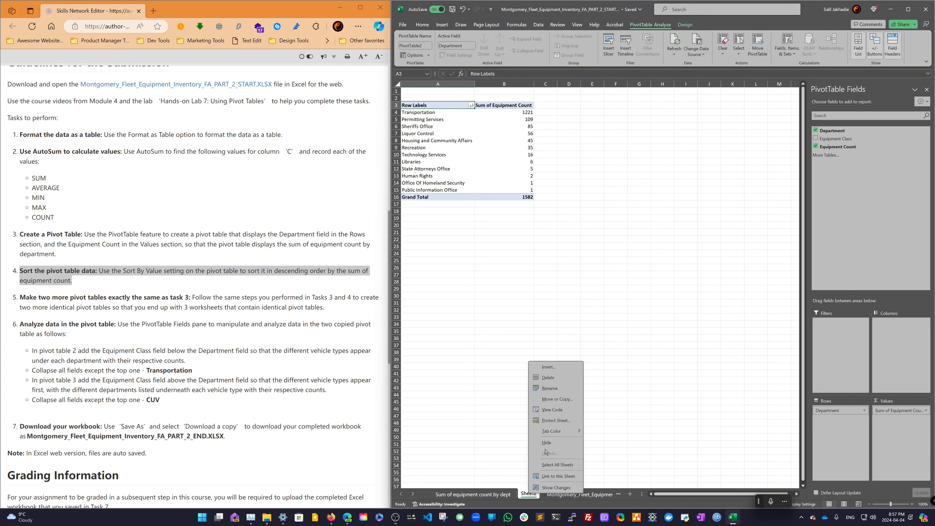
left_click(557, 399)
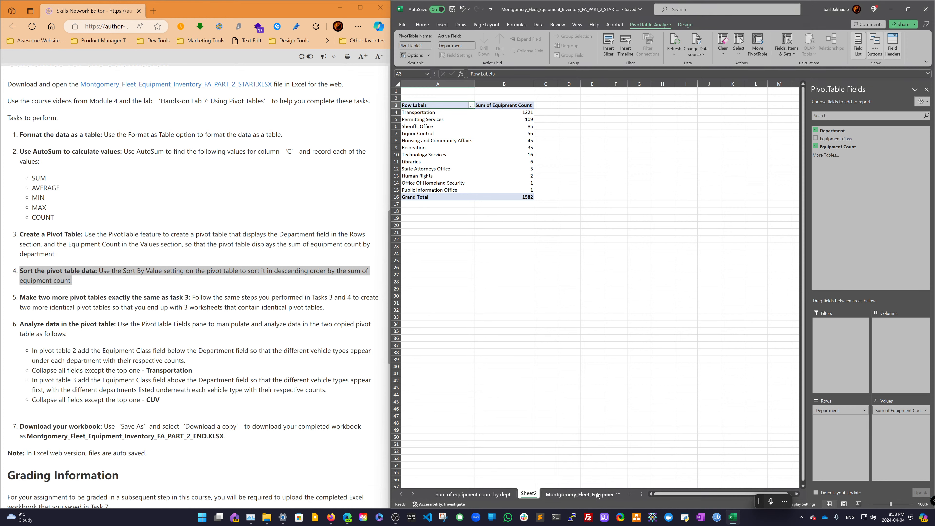
left_click(567, 494)
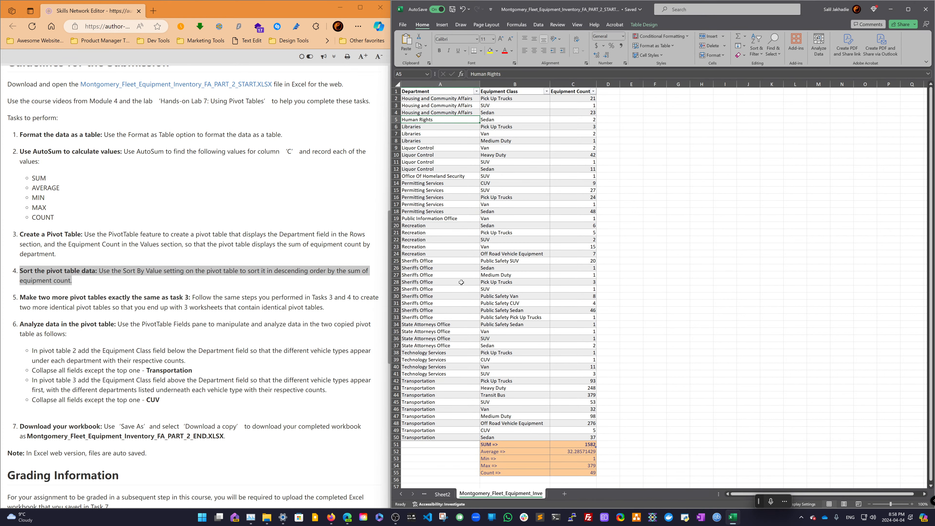
- Rename the first pivot table sheet, 'Sum of equipment count by dept', as Sheet1
left_click(425, 495)
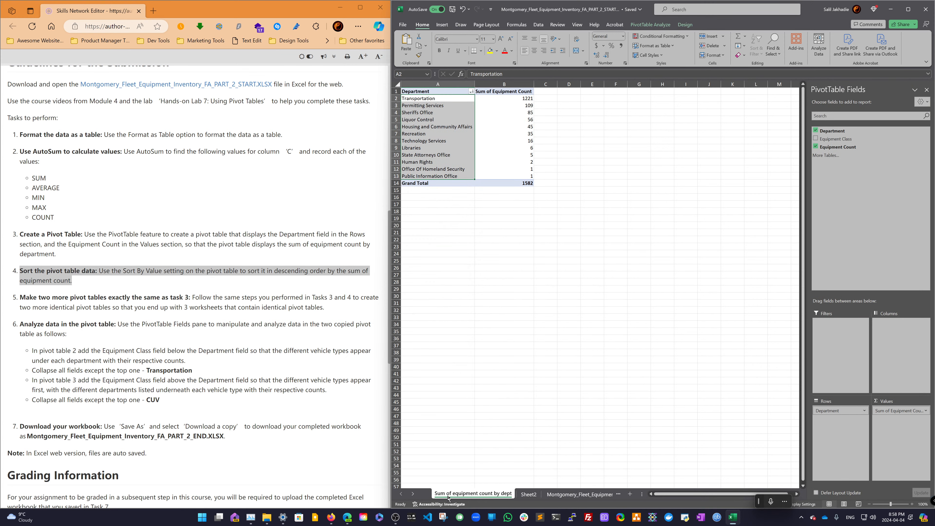
double_click(479, 494)
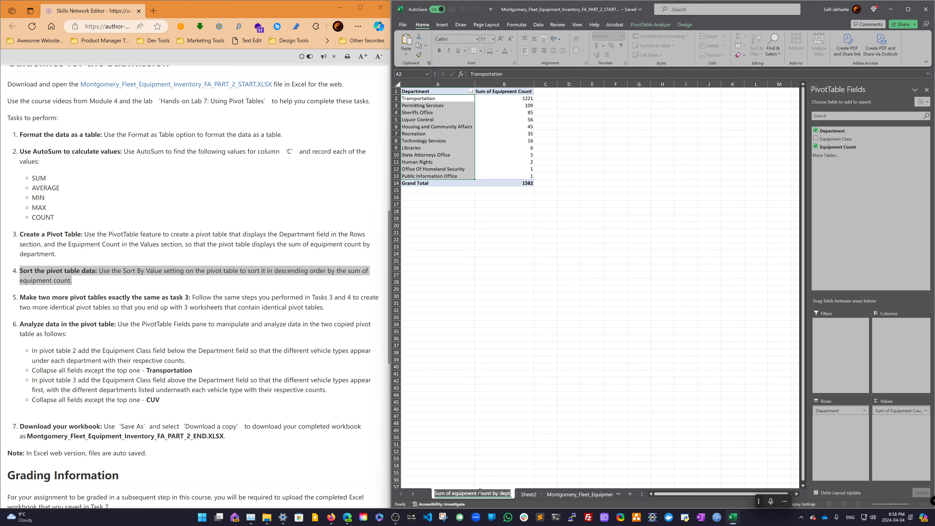
type("Sheet")
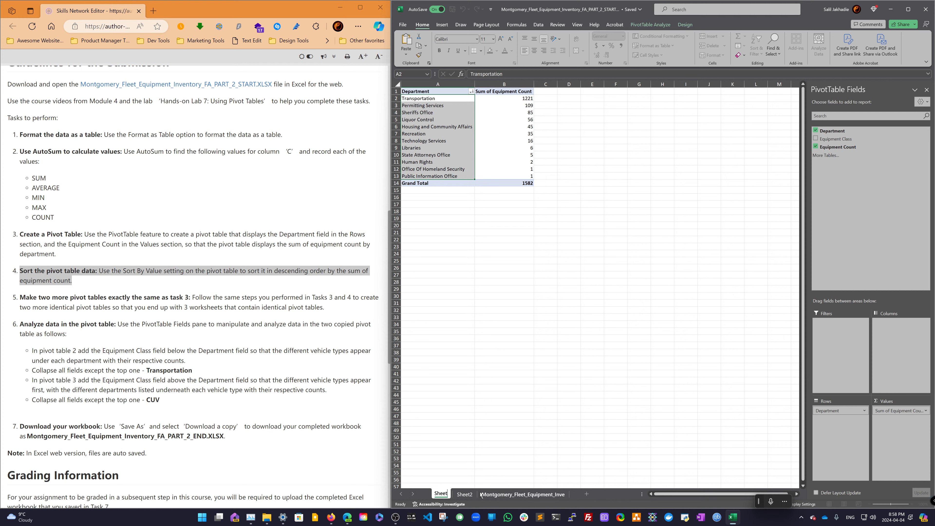
type("1")
key("Return")
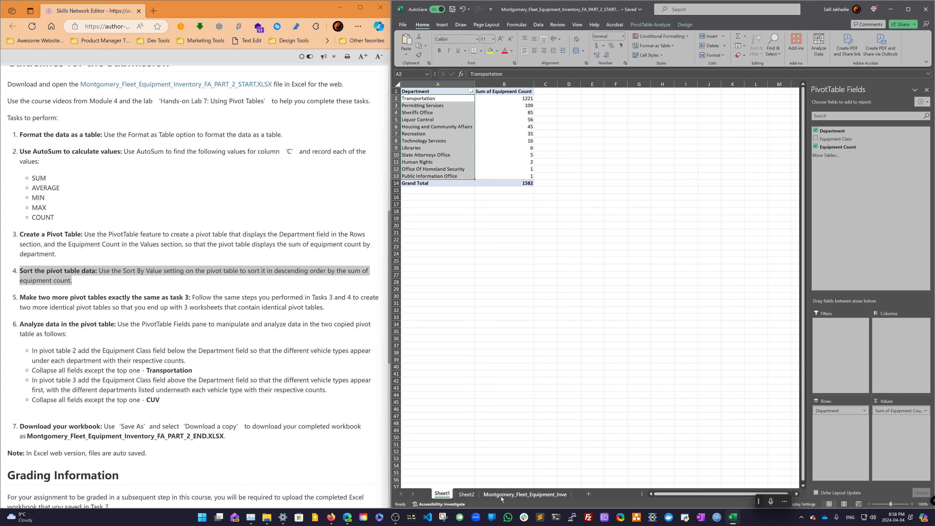
- Create a copy of Sheet2 placed before Sheet2 in the same workbook
right_click(471, 497)
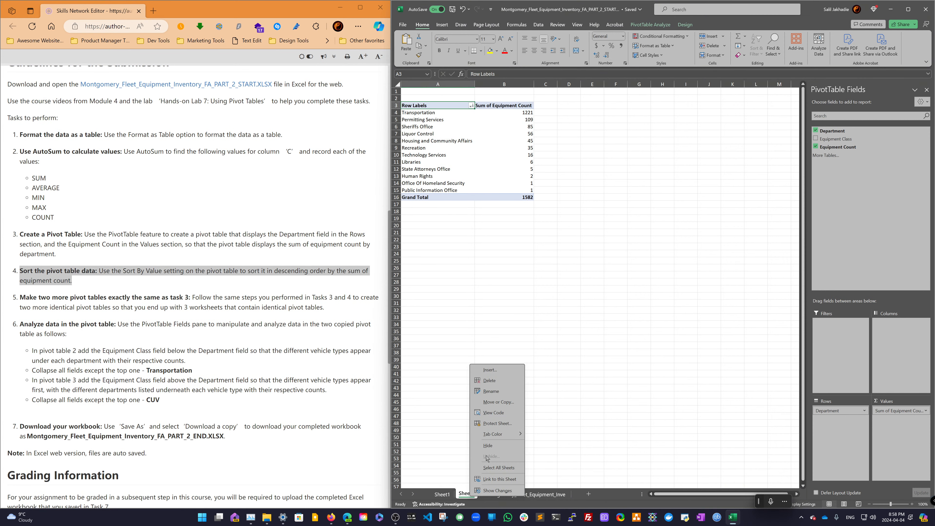
left_click(499, 402)
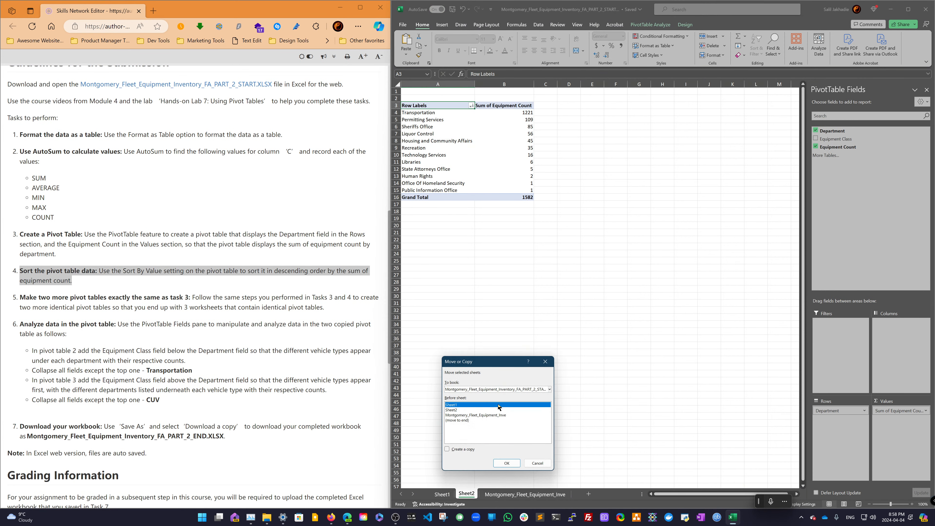
left_click(480, 410)
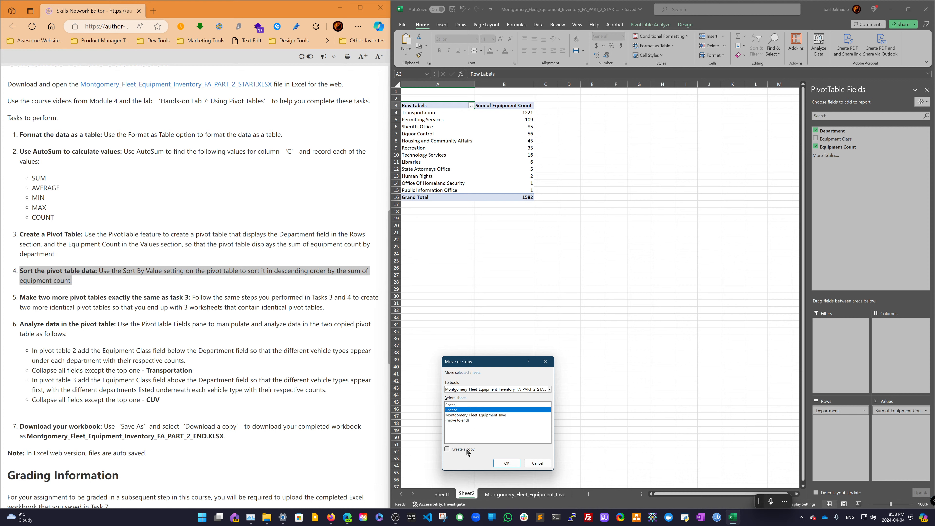
left_click(466, 448)
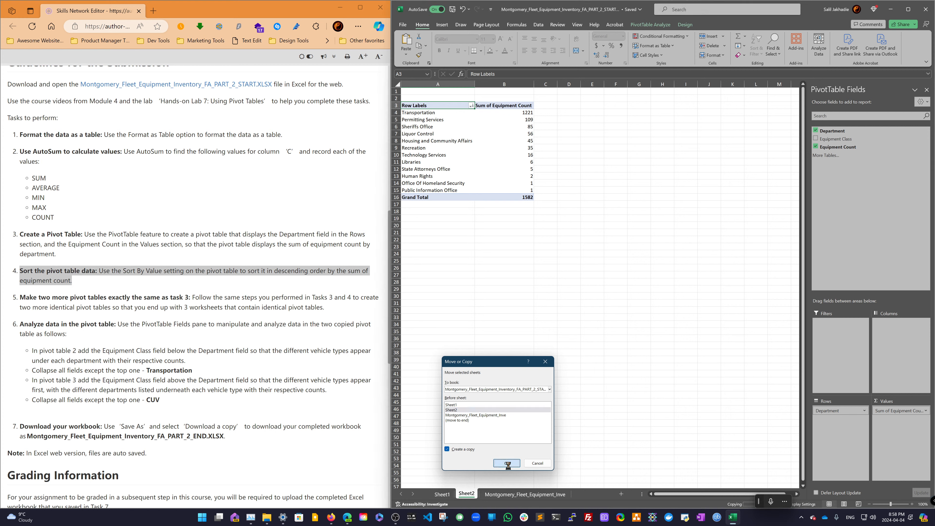
left_click(507, 463)
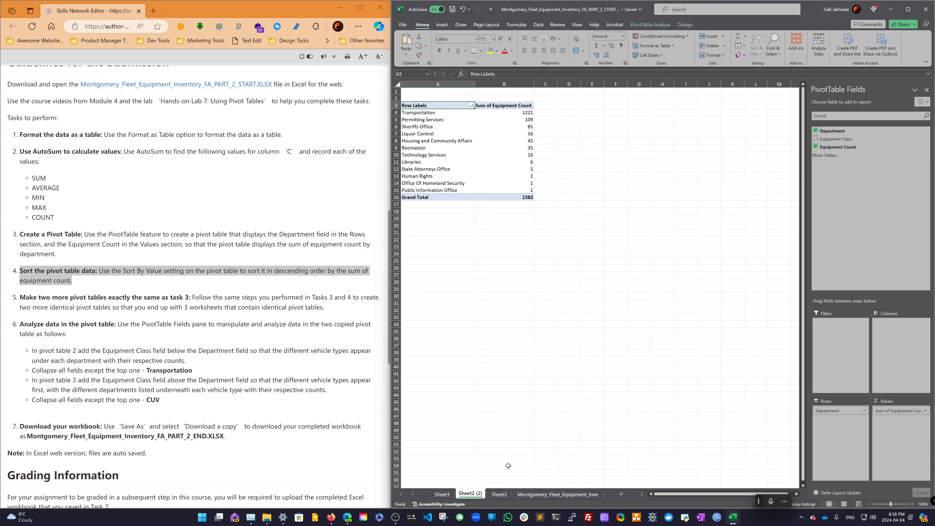
- Rename the copied sheet as Sheet3 and move it to sit after Sheet2
double_click(478, 494)
left_click(478, 495)
left_click_drag(472, 494, 483, 494)
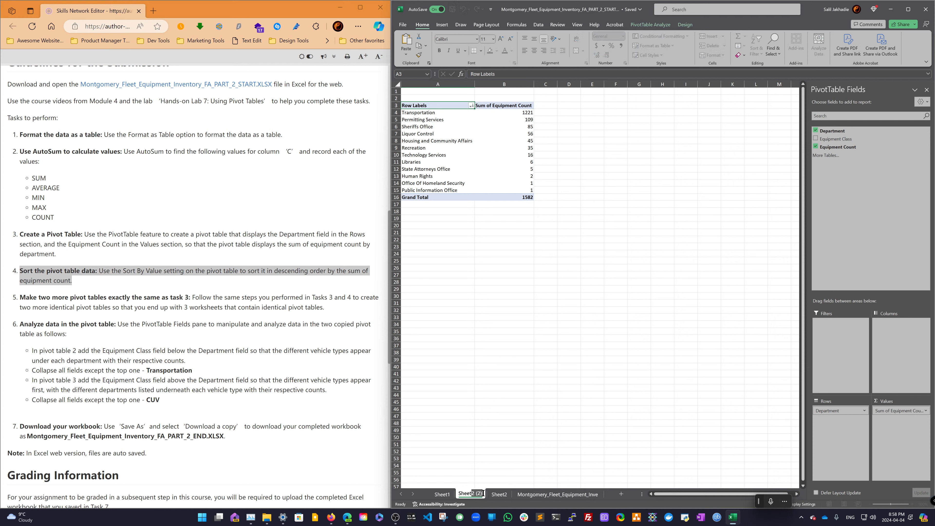
type("3")
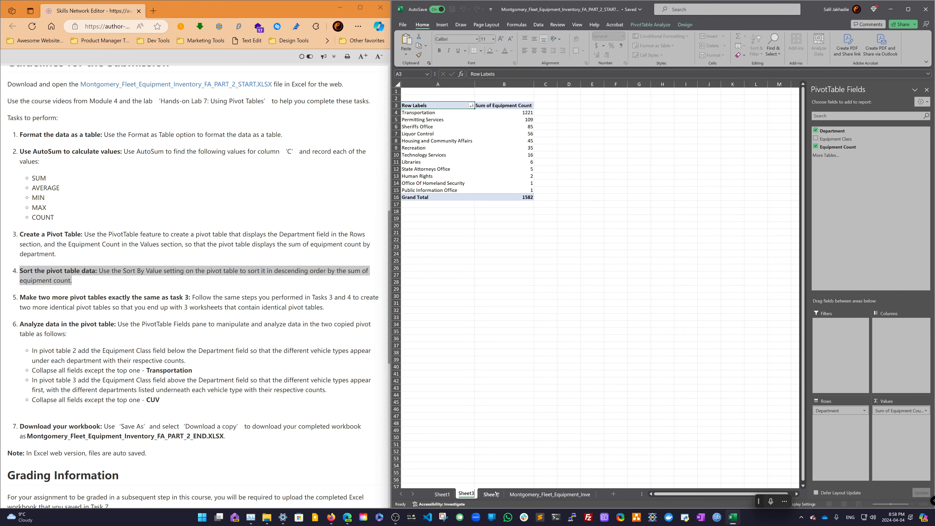
key("Return")
left_click_drag(470, 497, 502, 493)
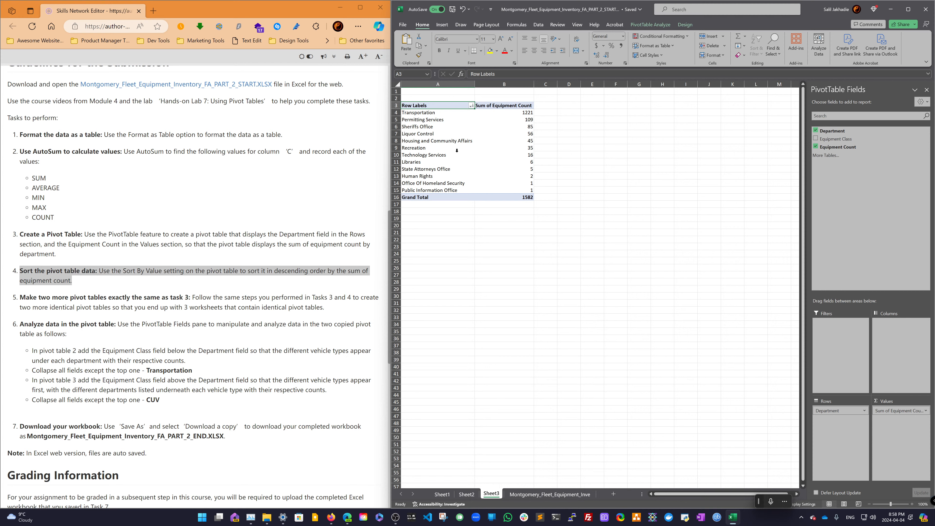
- Check the sort settings of the Department field in Sheet3's pivot table
left_click(450, 119)
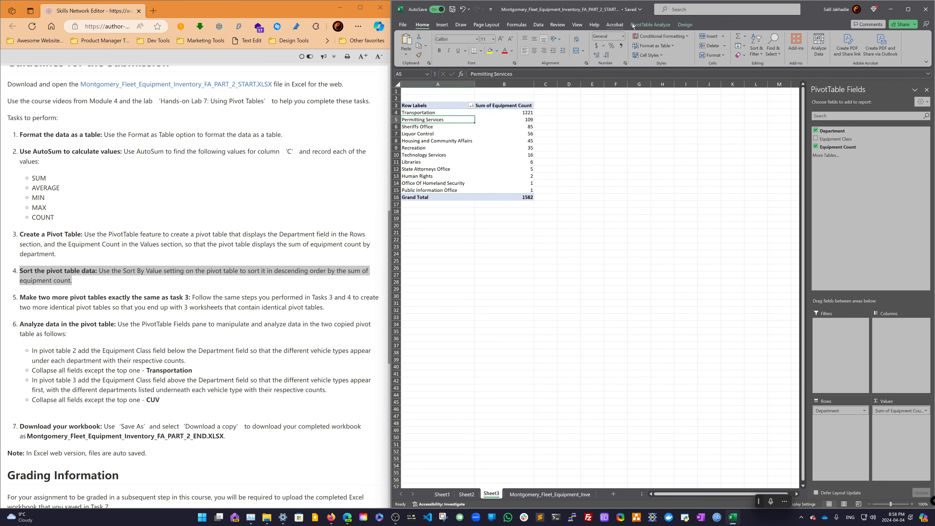
left_click(660, 25)
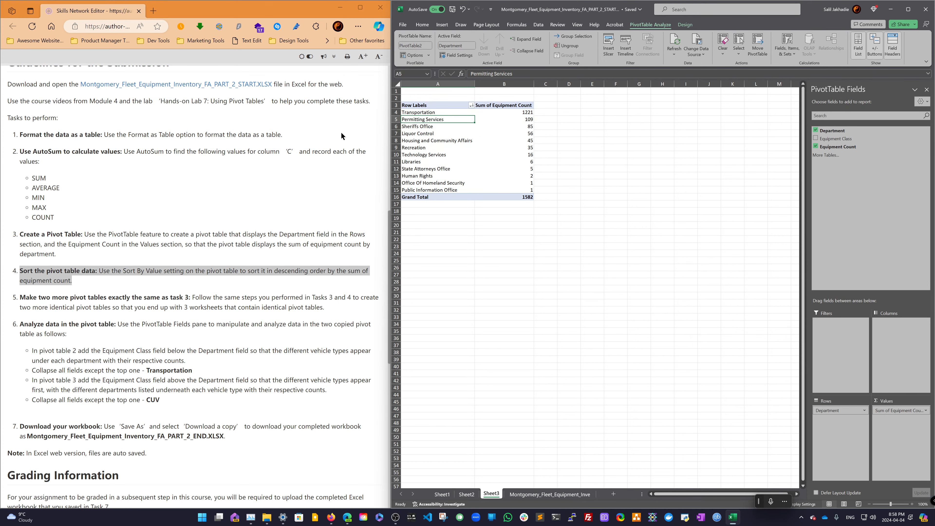
left_click(471, 106)
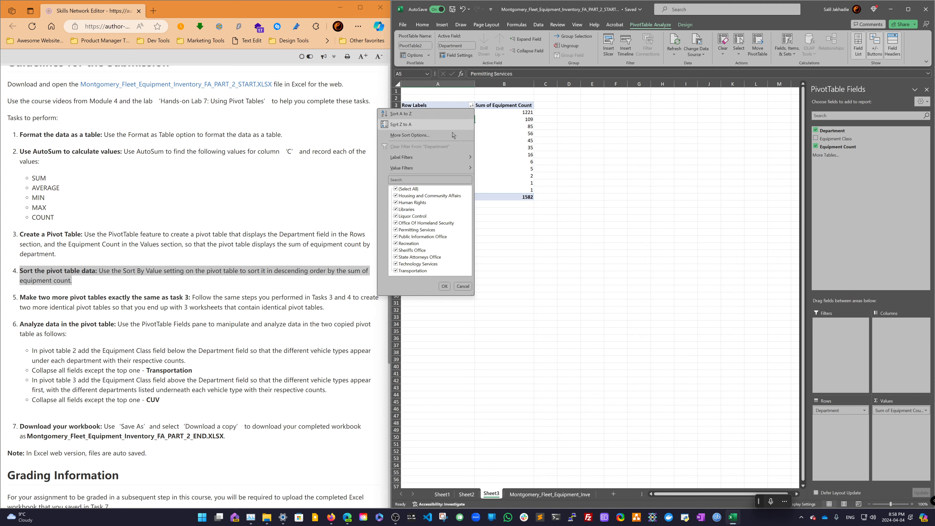
left_click(410, 135)
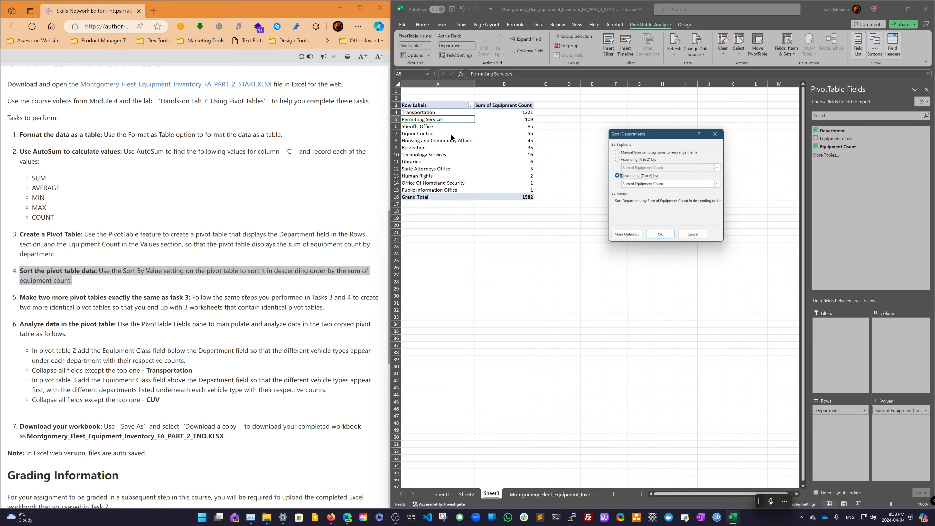
left_click(695, 237)
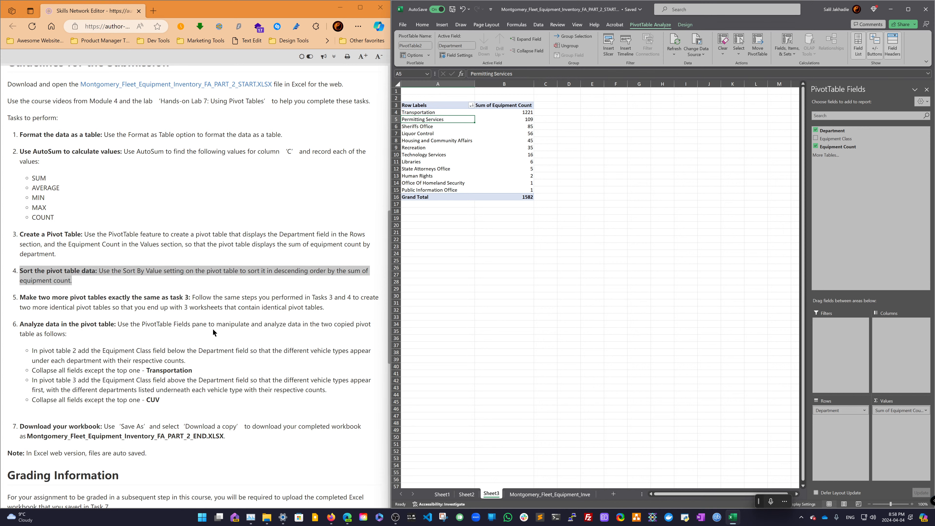
left_click(334, 331)
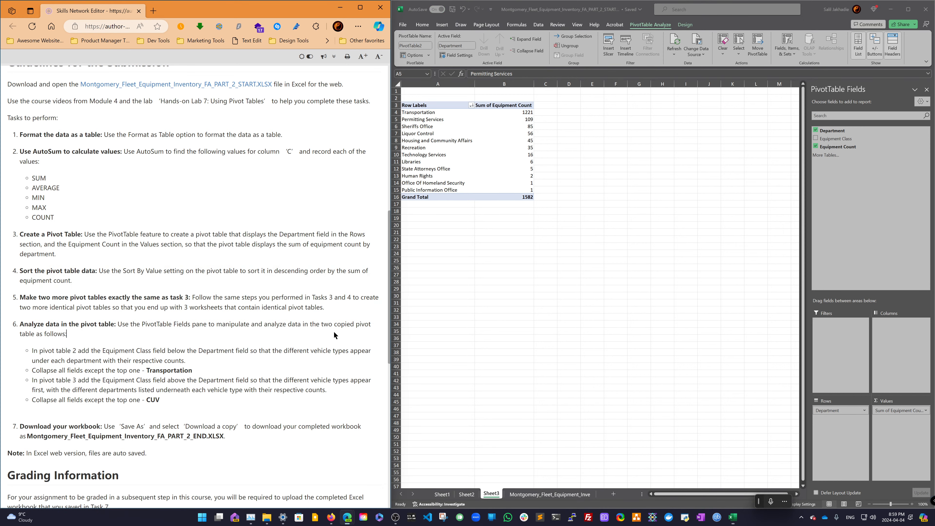
right_click(334, 332)
left_click_drag(231, 350, 228, 349)
left_click(236, 377)
- On Sheet2, add the Equipment Class field to the pivot table's Rows below Department
left_click(466, 495)
left_click(467, 495)
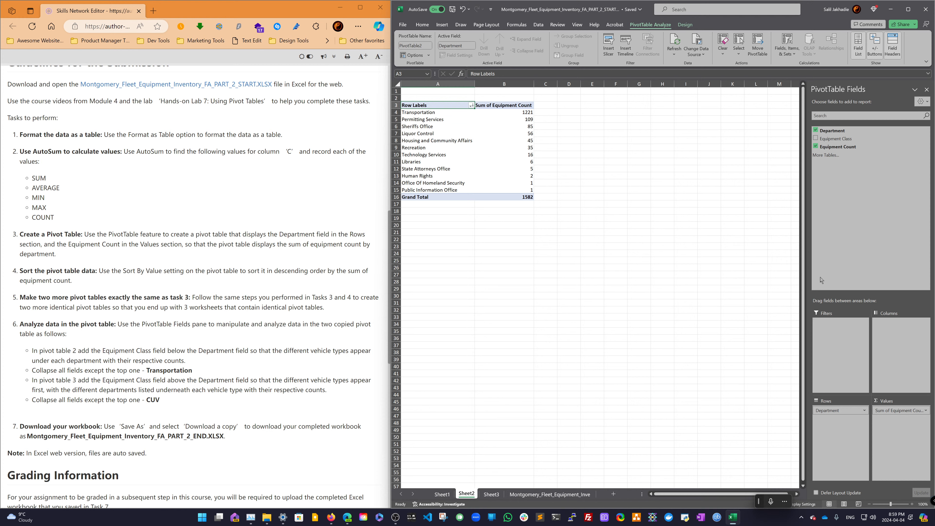
left_click_drag(836, 140, 845, 444)
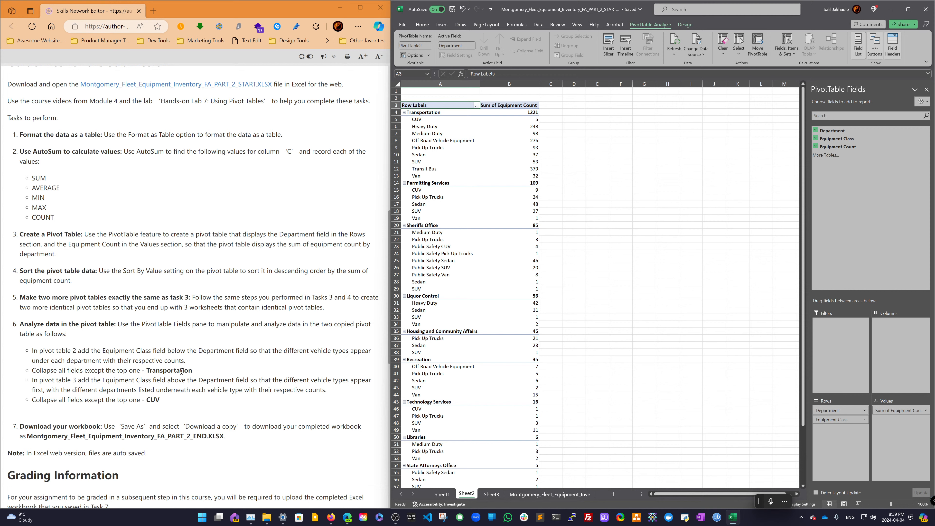
- Collapse all Department items in Sheet2's pivot table, then expand only Transportation
right_click(436, 176)
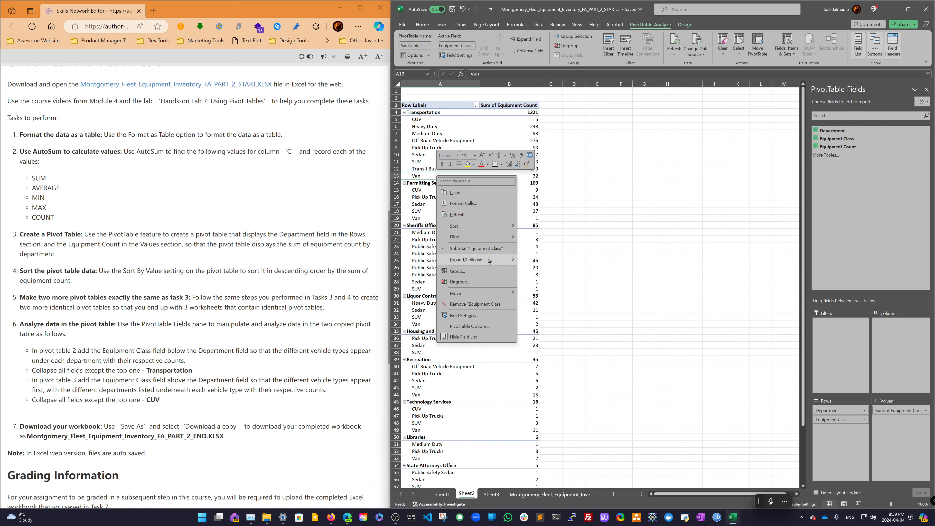
mouse_move(489, 260)
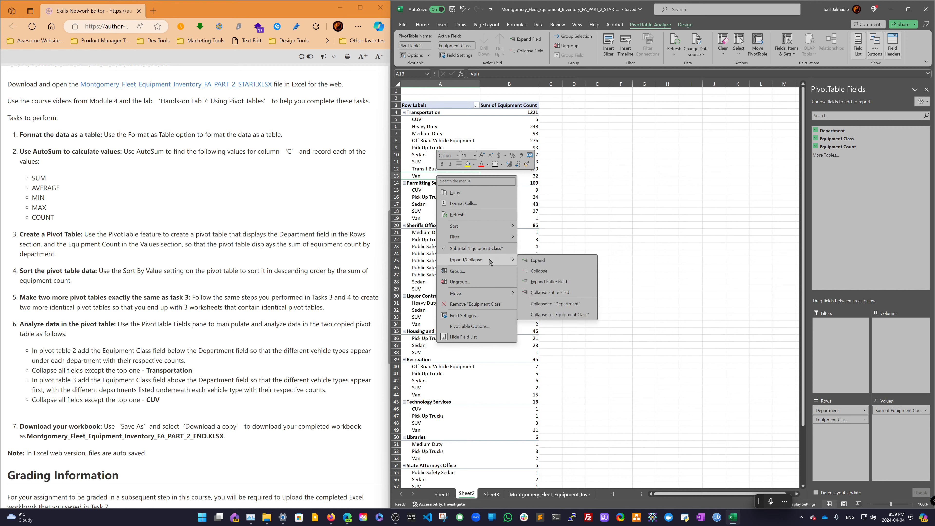
left_click(544, 293)
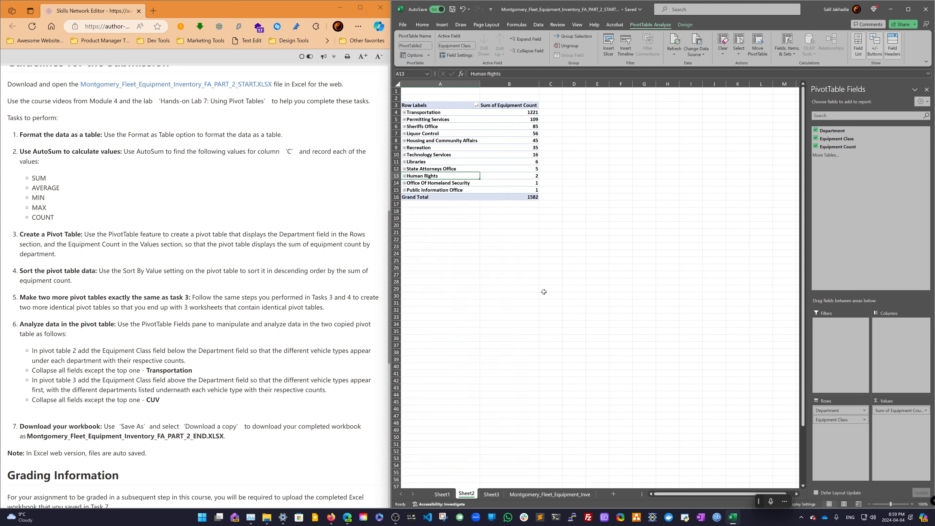
left_click(405, 112)
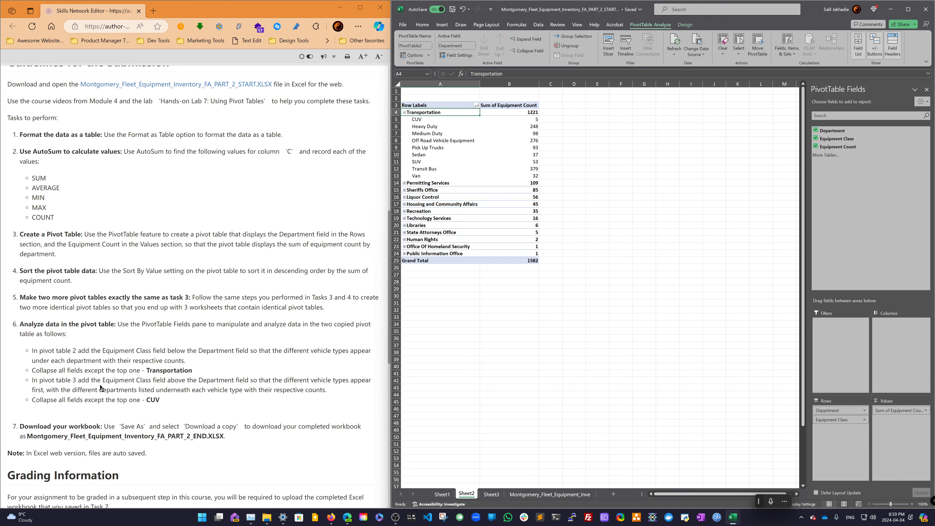
- On Sheet3, add the Equipment Class field to the pivot table's Rows above Department
left_click(491, 494)
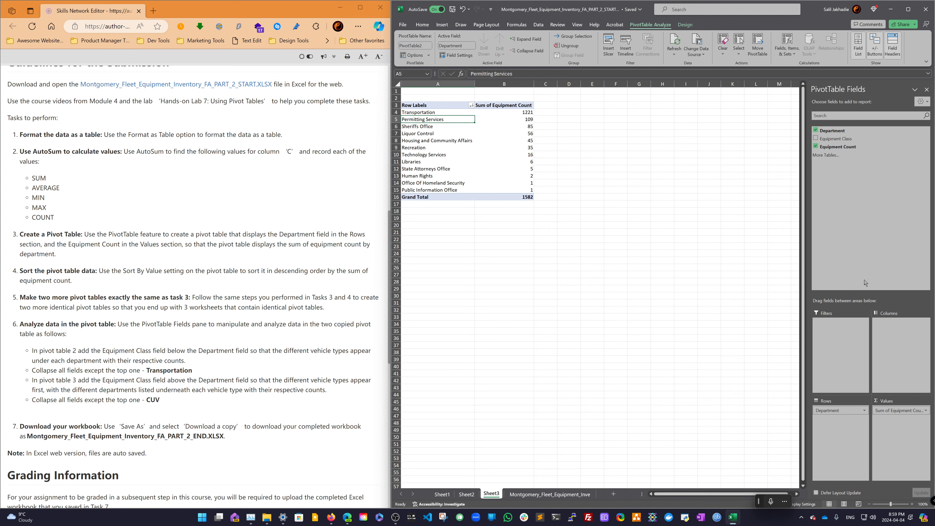
left_click_drag(838, 139, 841, 412)
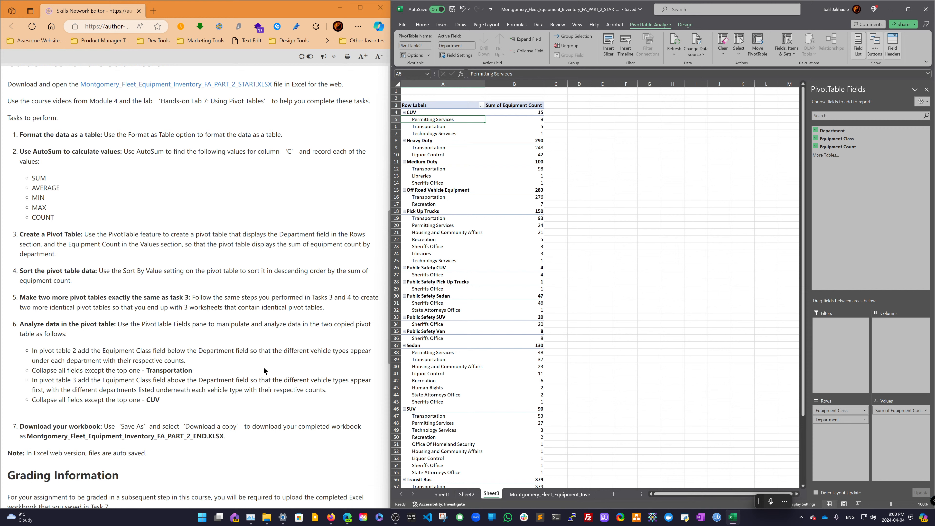
- Collapse the entire Equipment Class field in Sheet3's pivot table, then expand only CUV
right_click(465, 203)
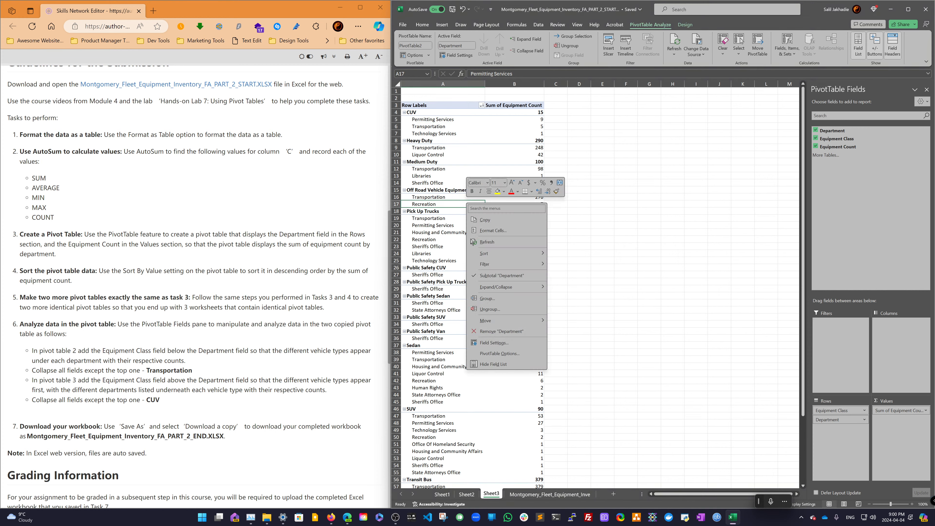
mouse_move(511, 291)
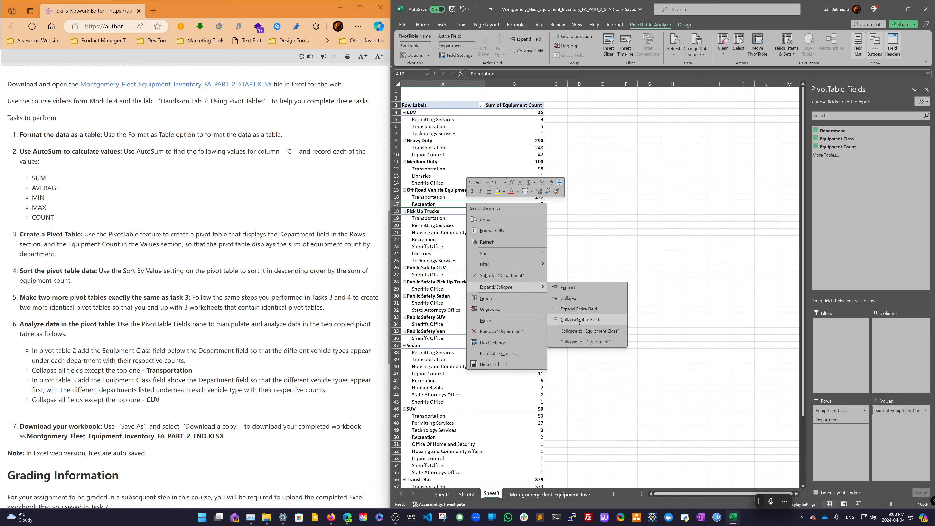
left_click(585, 320)
left_click(404, 112)
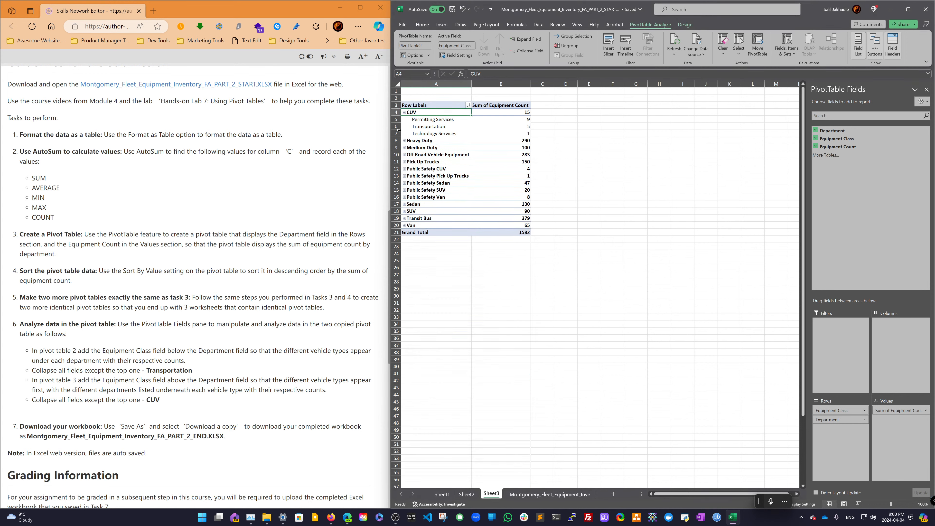
- Rename the workbook file so its name ends in PART_2_END instead of PART_2_START
scroll(185, 369, "down", 3)
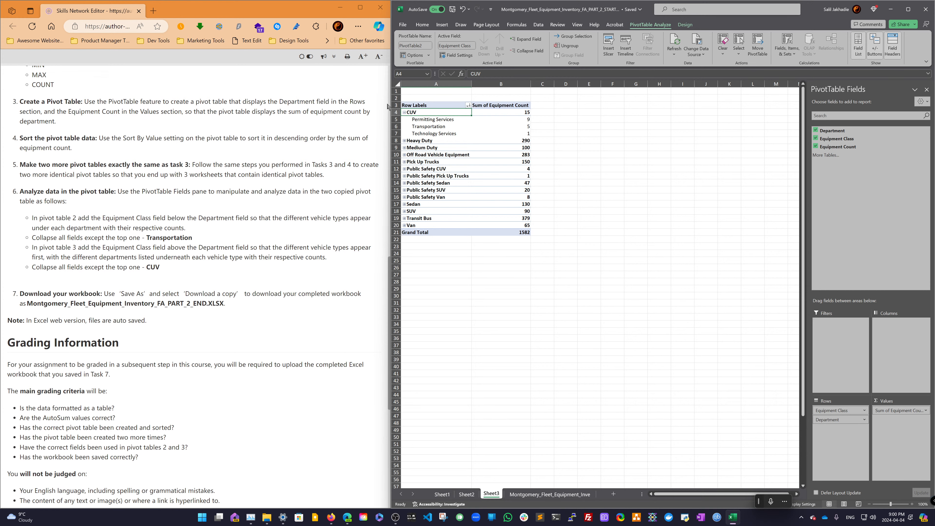
left_click(454, 13)
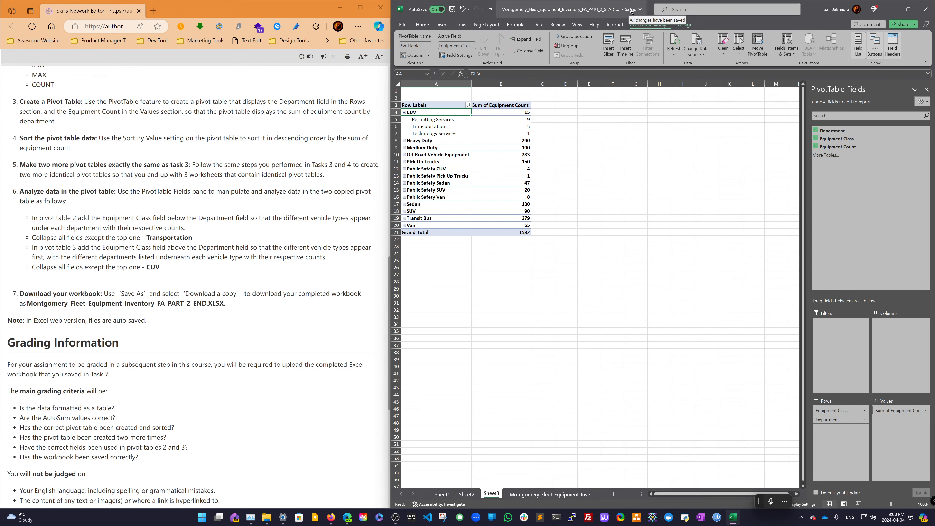
double_click(650, 11)
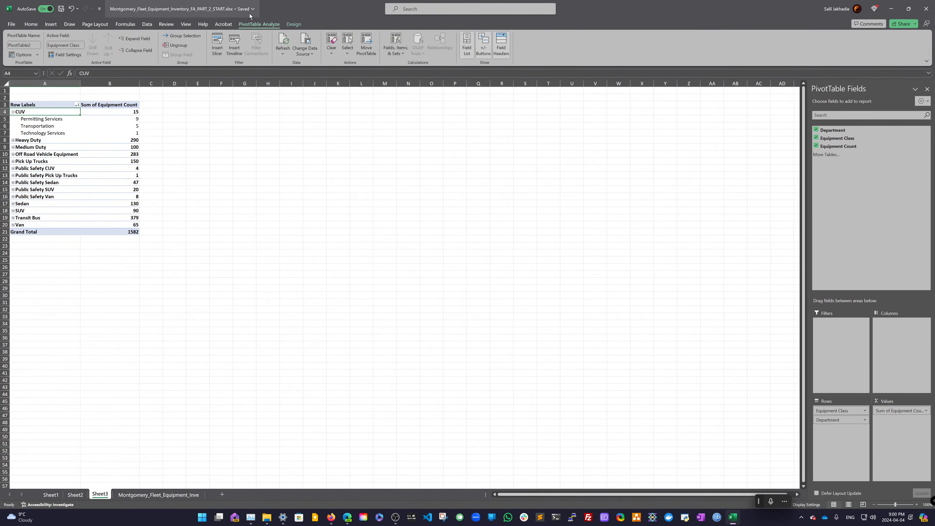
left_click(221, 11)
left_click(214, 39)
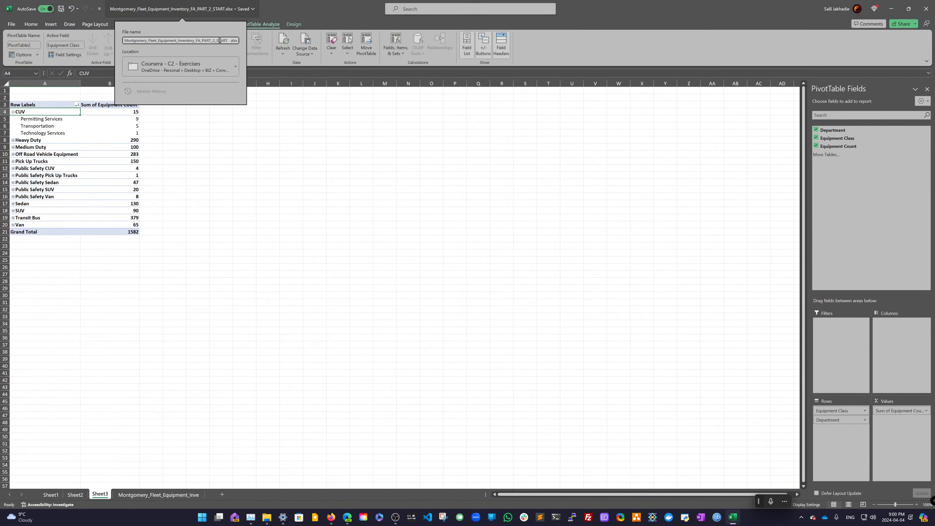
key("shift+End")
type("E")
key("Return")
- Save a copy of the workbook as Montgomery_Fleet_Equipment_Inventory_FA_PART_2_END.xlsx in the Coursera - C2 - Exercises folder
left_click(11, 24)
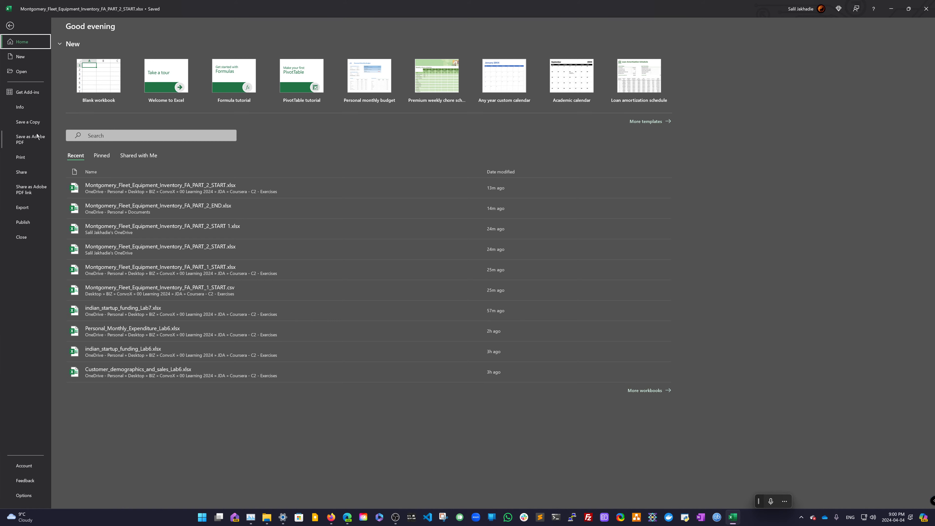
left_click(38, 124)
left_click(107, 148)
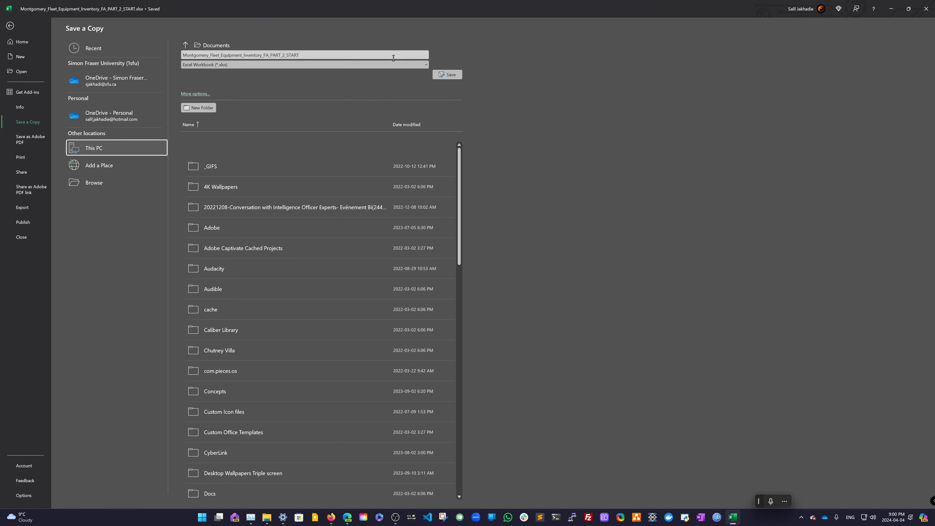
left_click(261, 45)
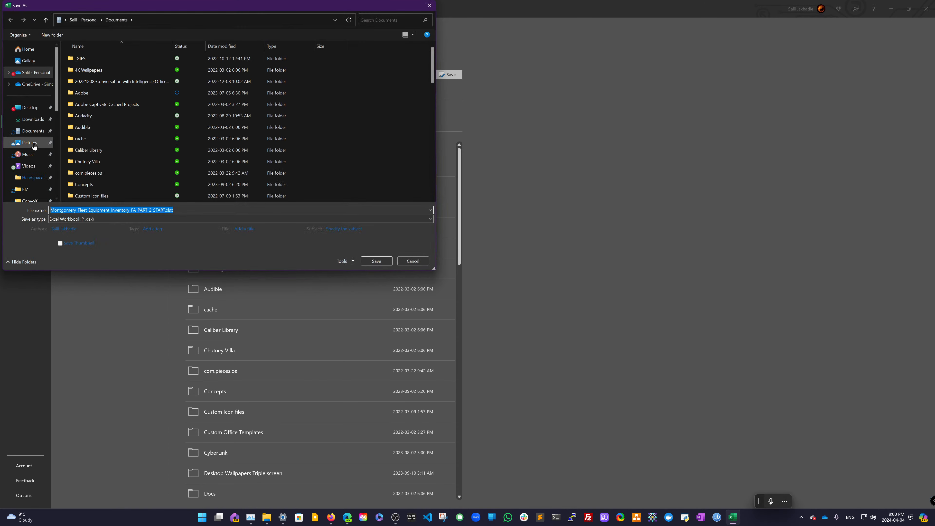
left_click(26, 189)
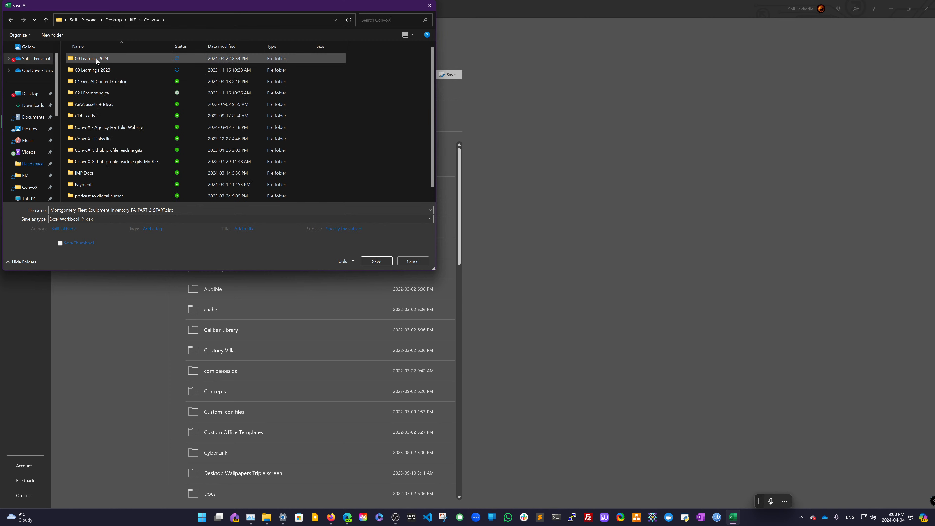
double_click(96, 60)
double_click(93, 69)
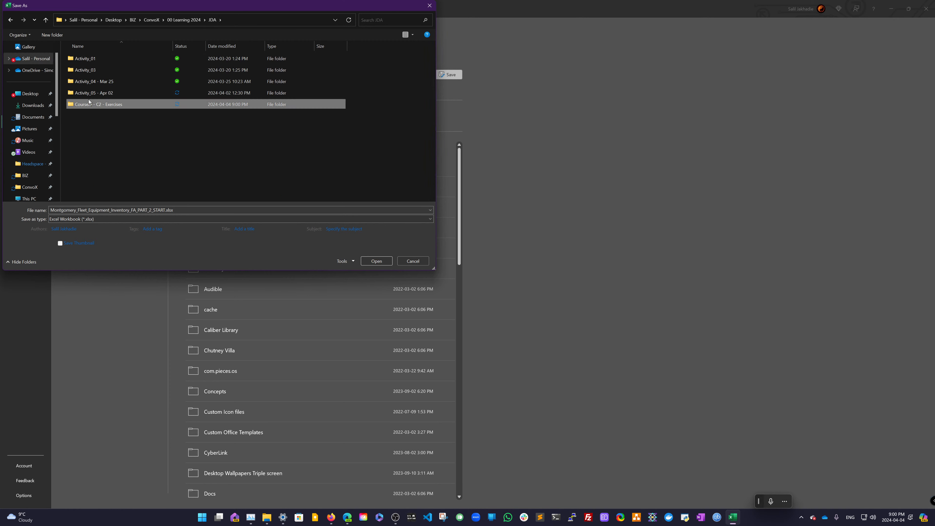
double_click(97, 104)
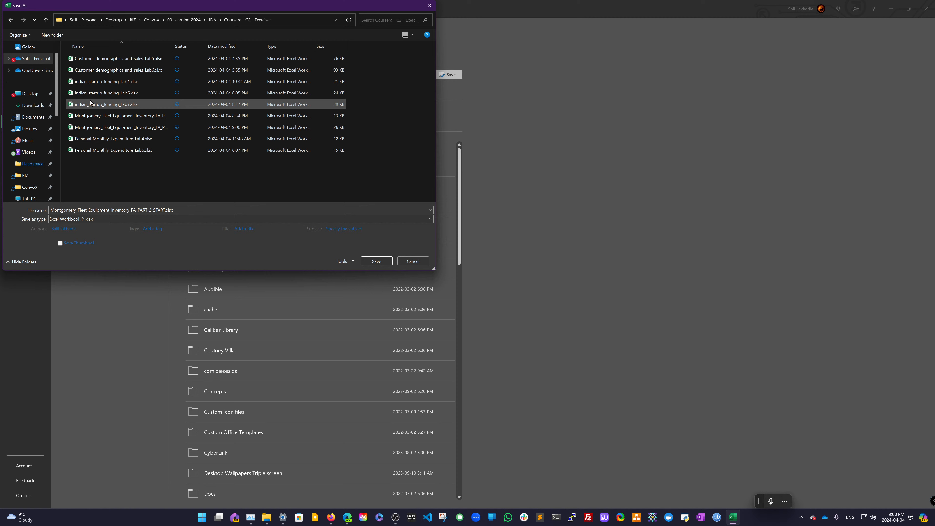
left_click(154, 209)
left_click(155, 209)
double_click(157, 210)
left_click(159, 210)
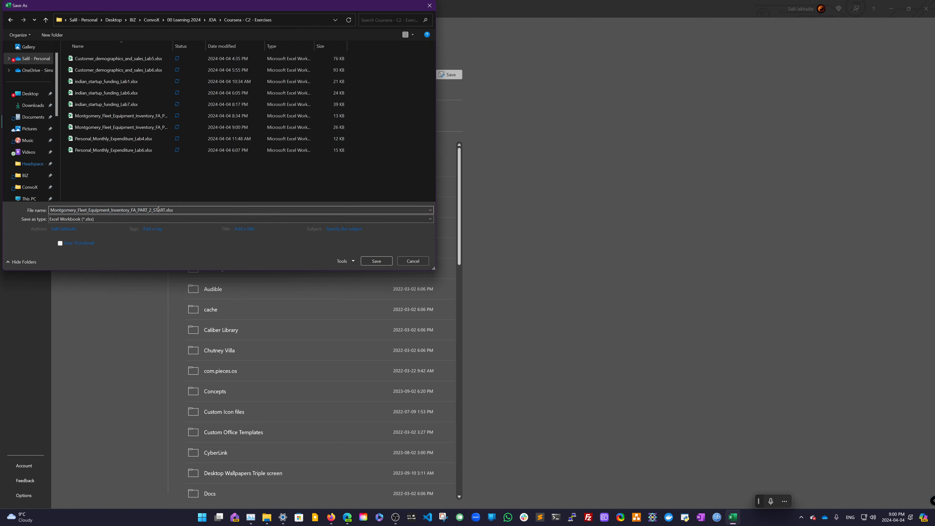
double_click(158, 210)
left_click(158, 210)
left_click_drag(154, 210, 166, 210)
type("END")
left_click(372, 261)
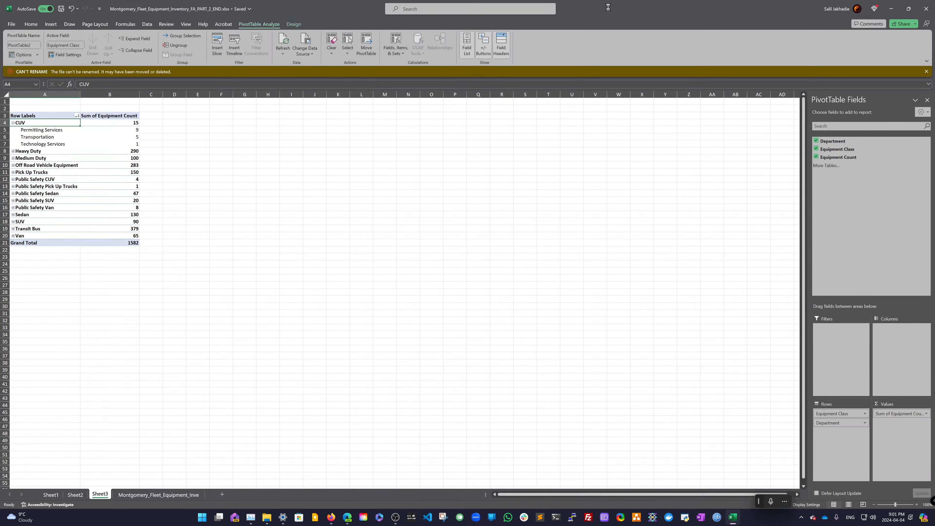
double_click(614, 10)
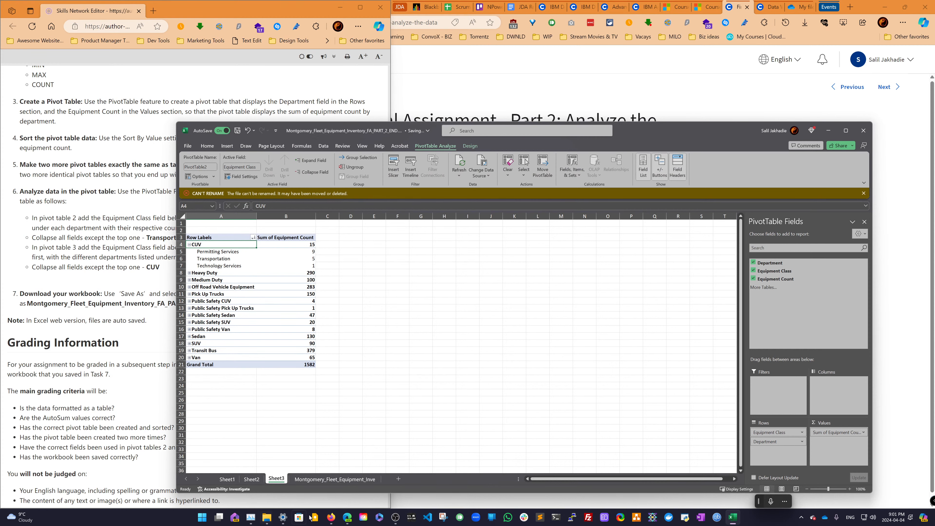
mouse_move(346, 518)
left_click(343, 497)
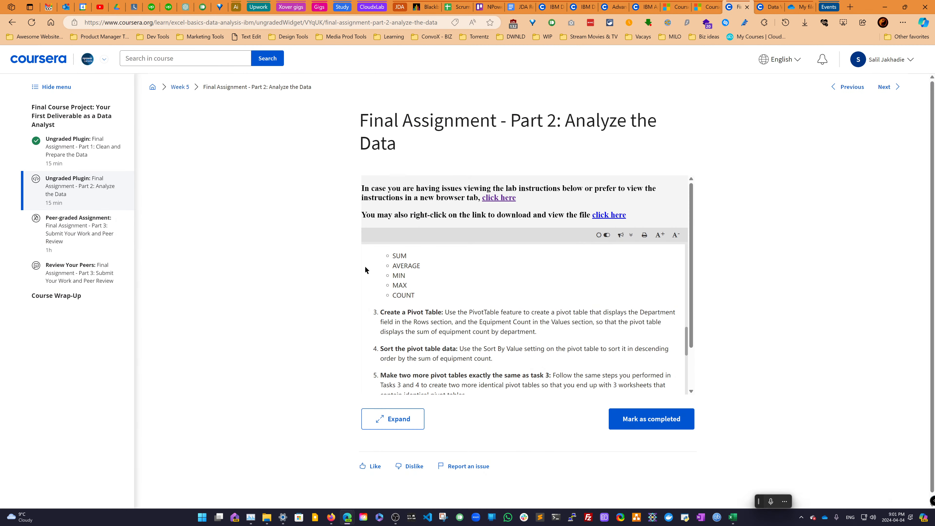
left_click(100, 8)
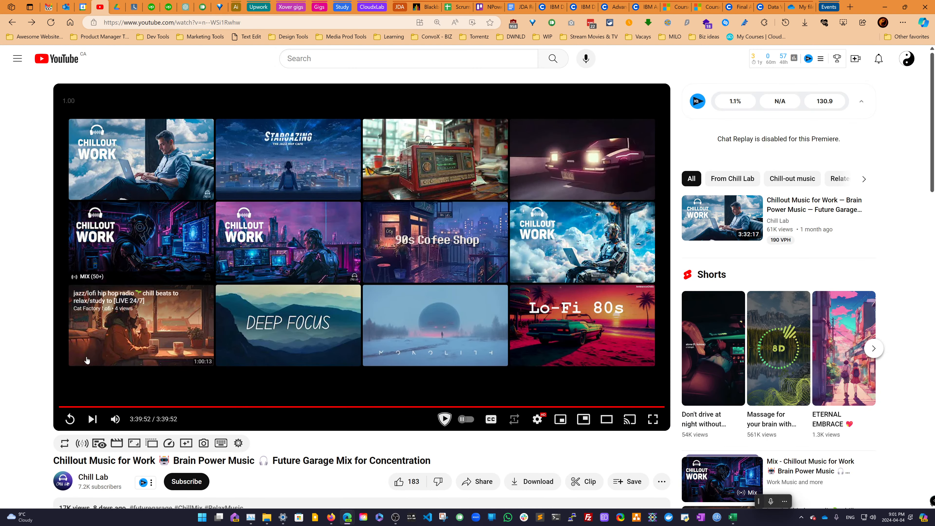
left_click(126, 267)
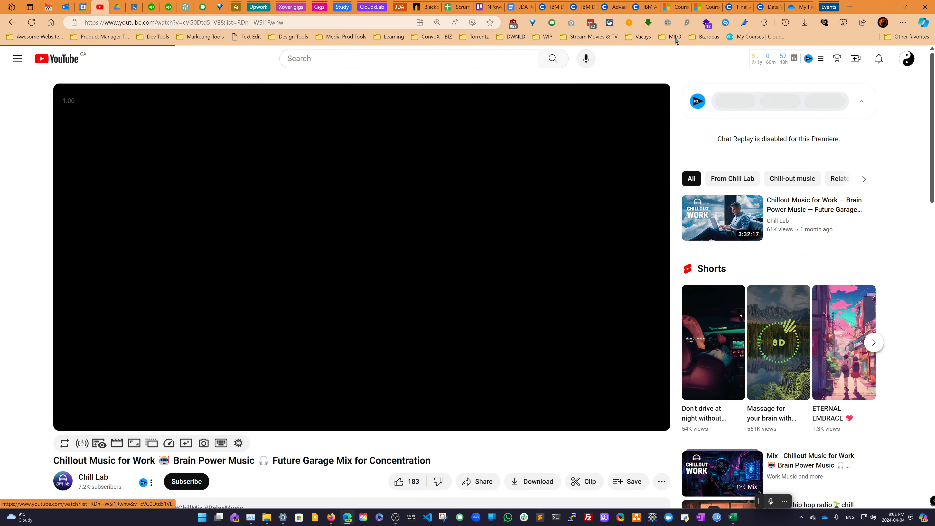
left_click(885, 7)
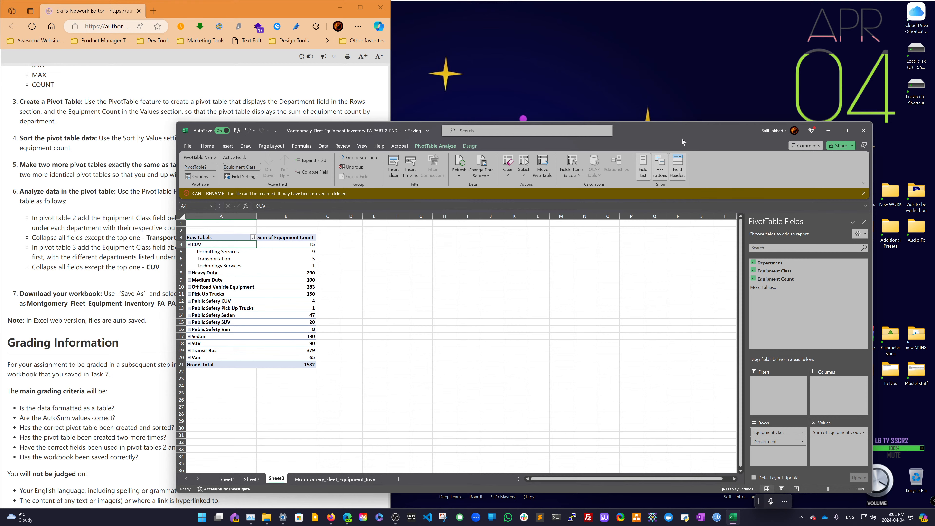
mouse_move(846, 131)
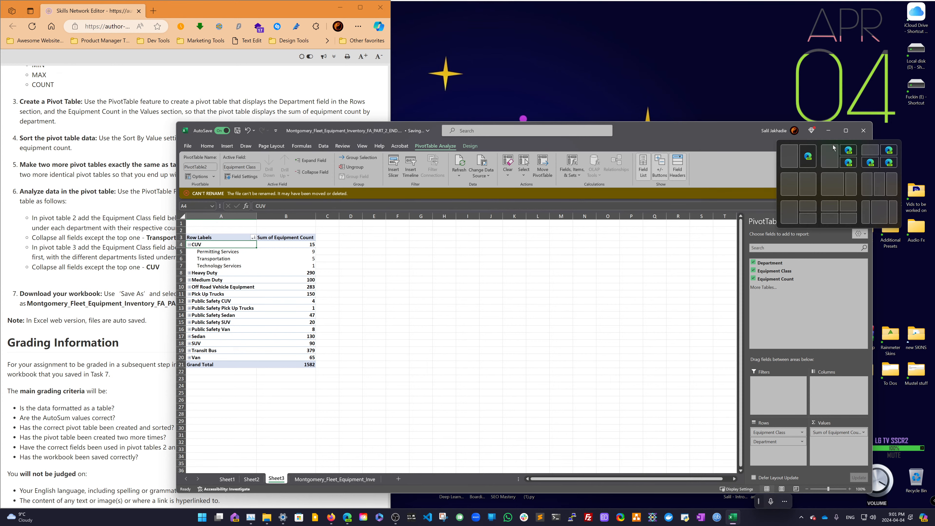
left_click(808, 156)
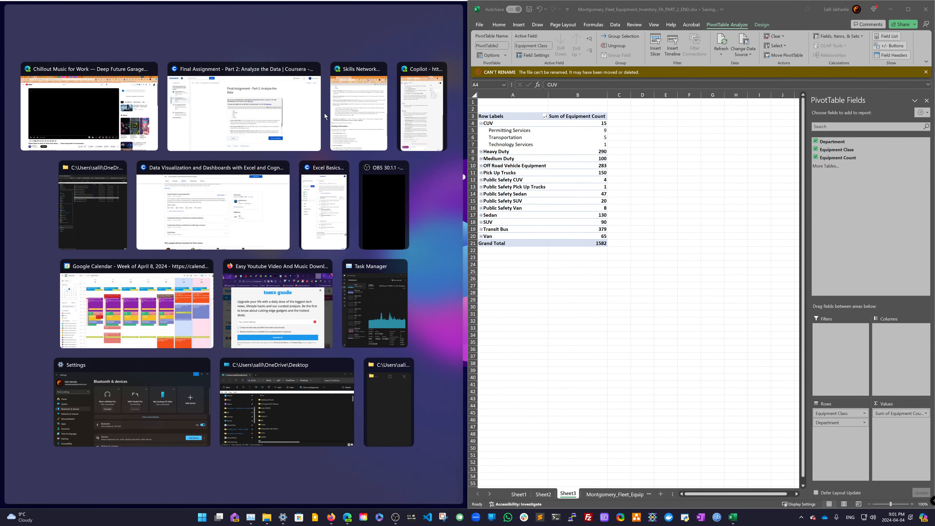
left_click(406, 123)
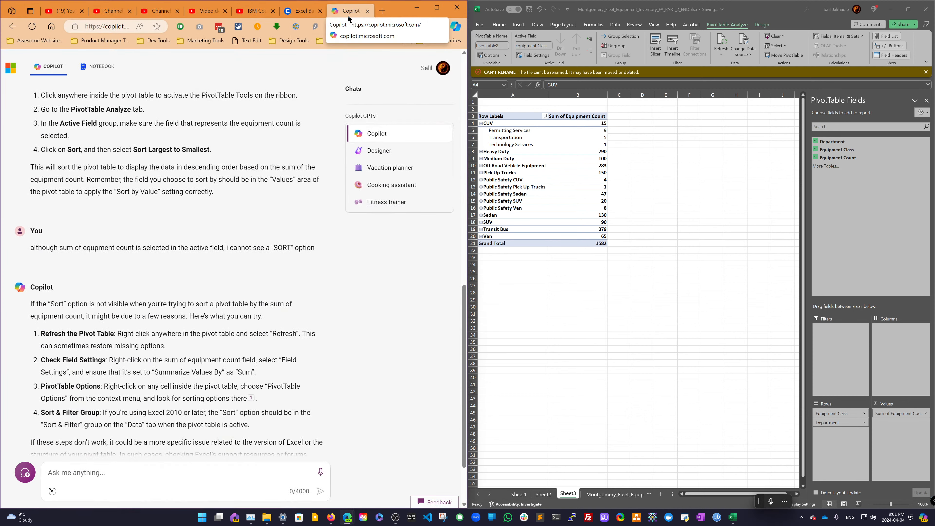
left_click(420, 11)
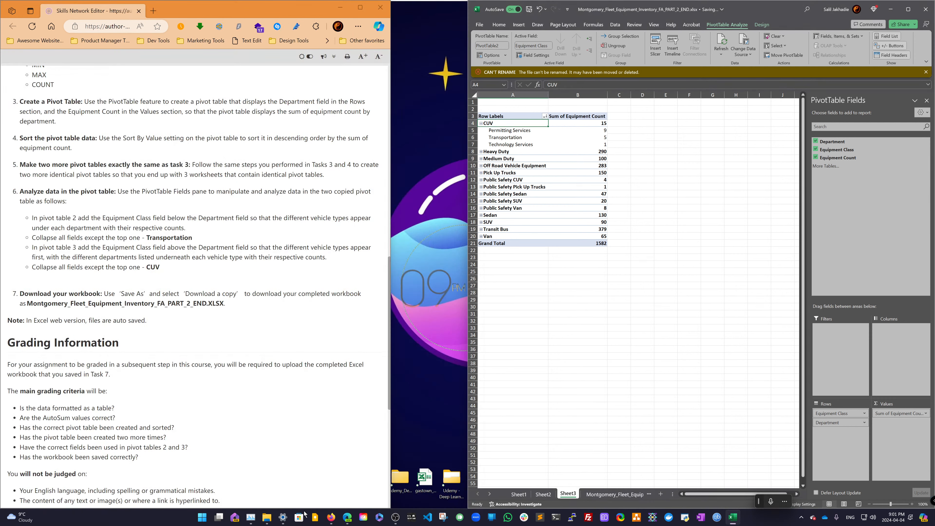
- Read through the remaining assignment instructions and grading criteria in the browser
mouse_move(347, 518)
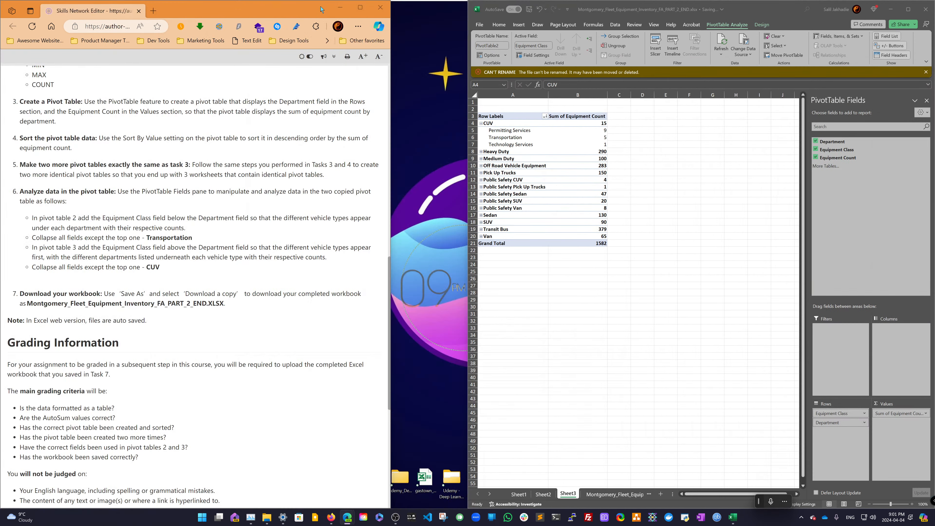
mouse_move(365, 13)
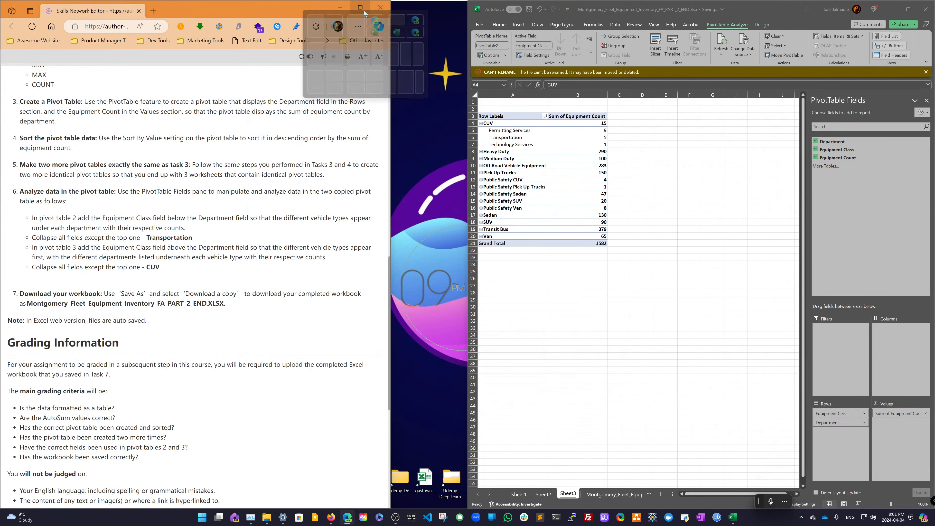
left_click(318, 47)
scroll(256, 171, "down", 3)
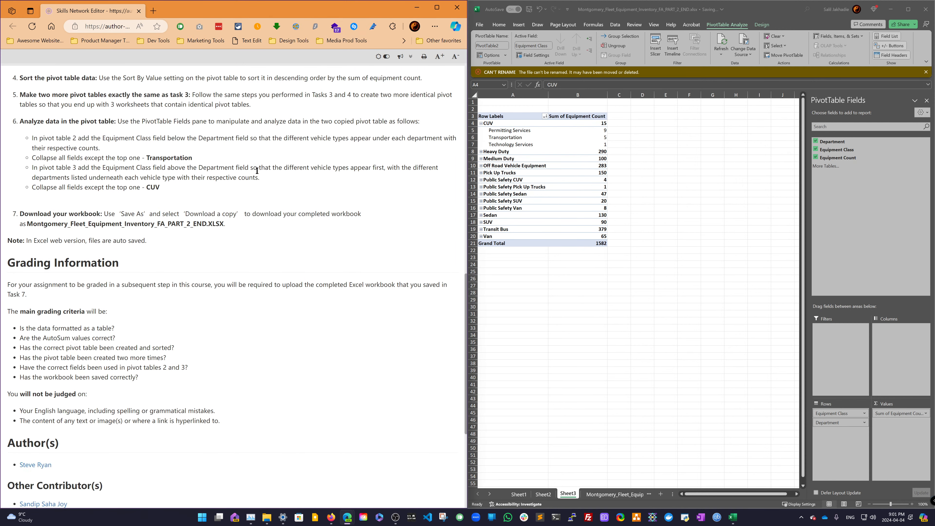
scroll(257, 170, "down", 3)
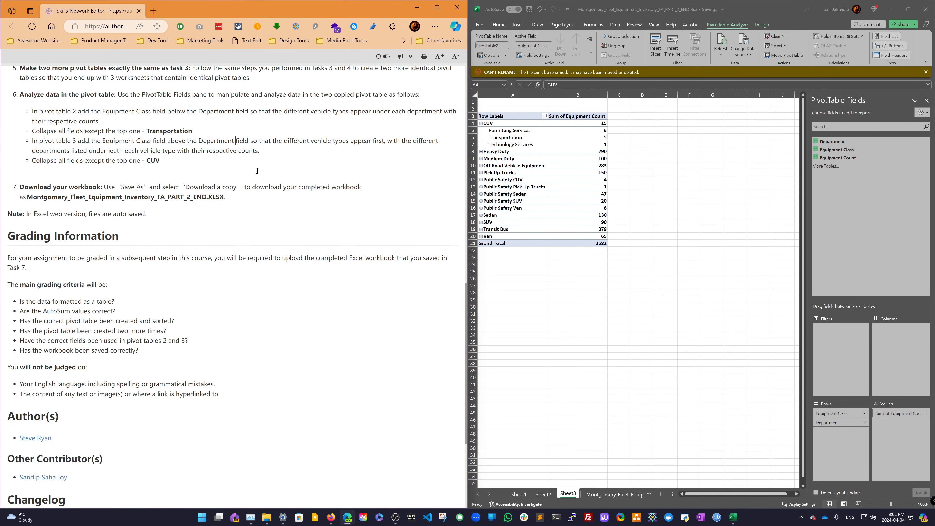
left_click(142, 12)
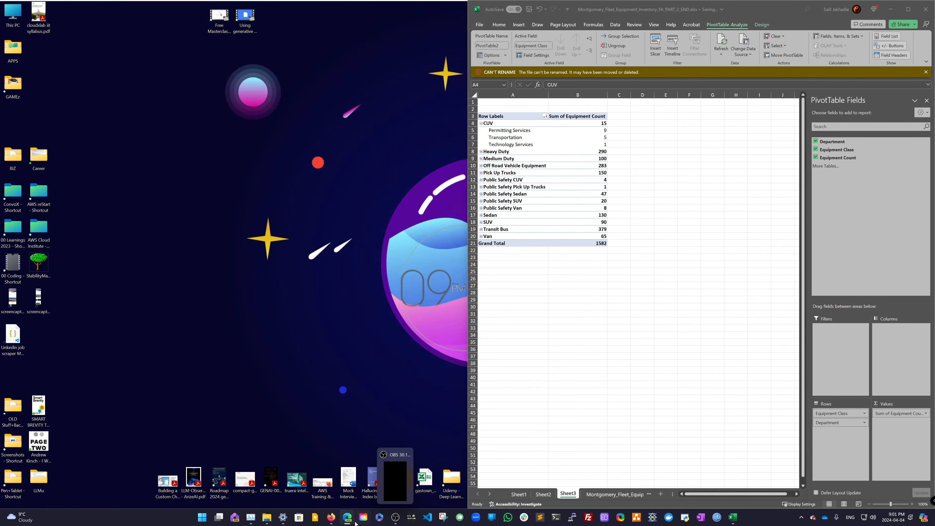
- Switch to the Coursera tab and mark Final Assignment - Part 2: Analyze the Data as completed
mouse_move(348, 518)
left_click(332, 482)
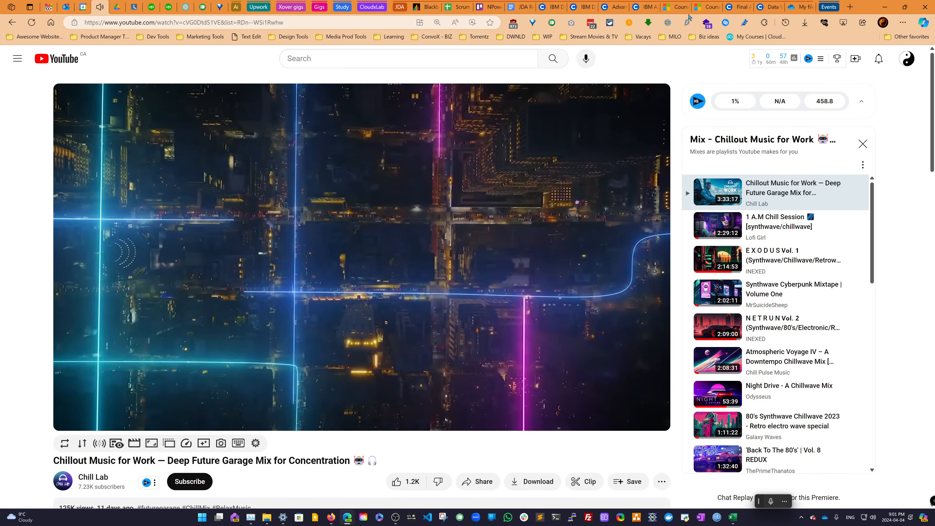
left_click(737, 7)
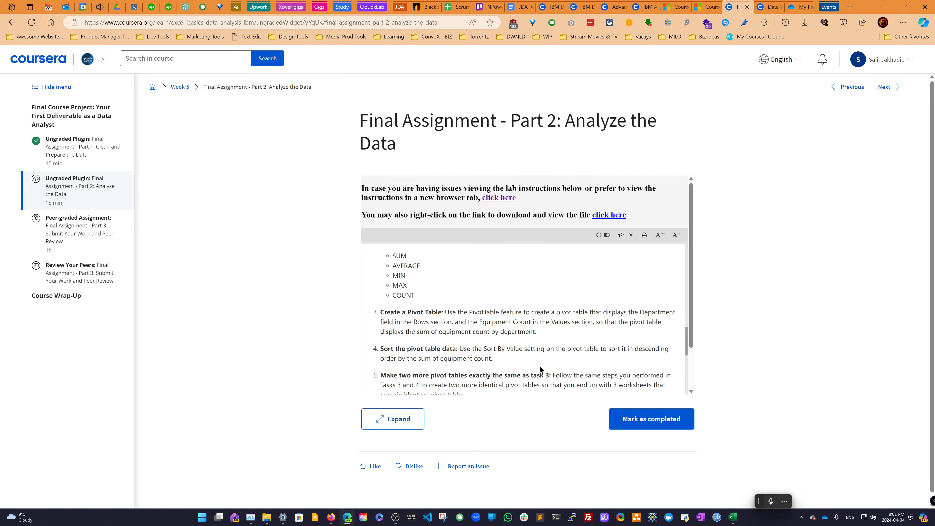
left_click(631, 419)
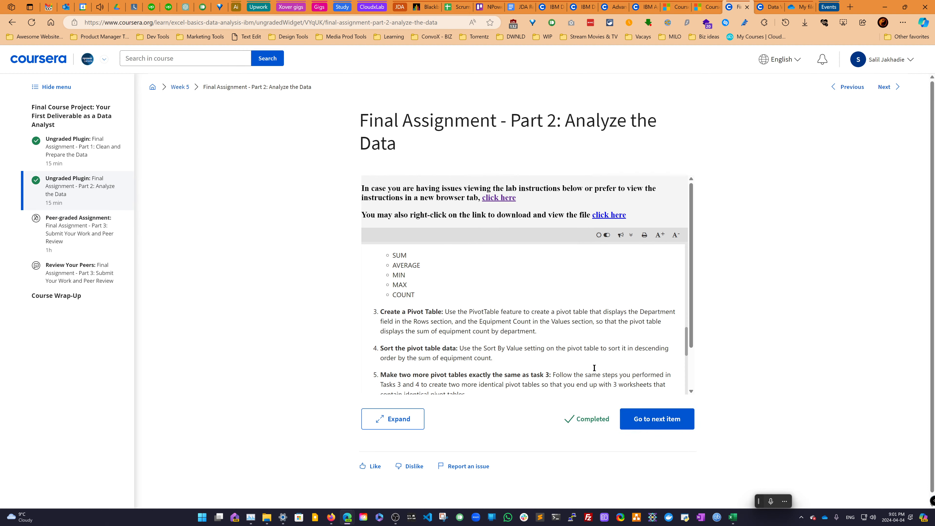
- Go to the next item, Final Assignment - Part 3: Submit Your Work and Peer Review
scroll(594, 368, "down", 10)
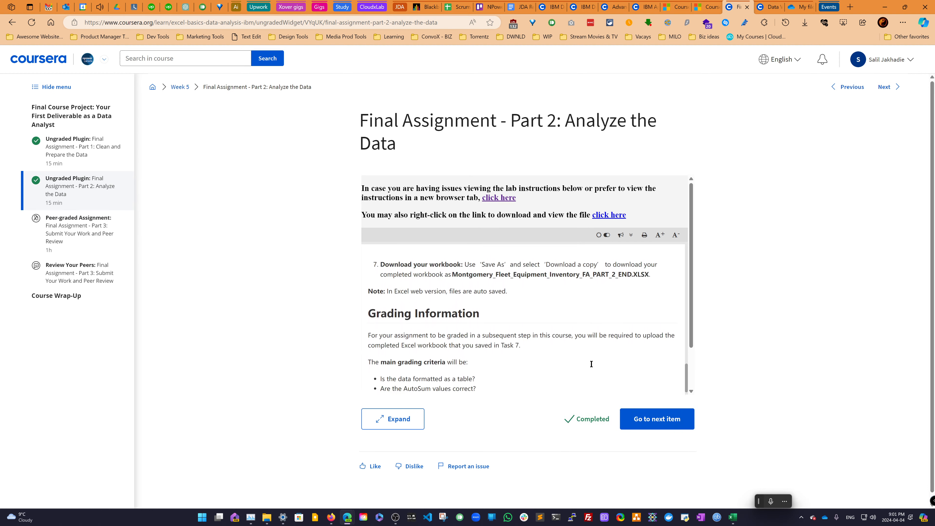
scroll(591, 364, "down", 2)
left_click(631, 418)
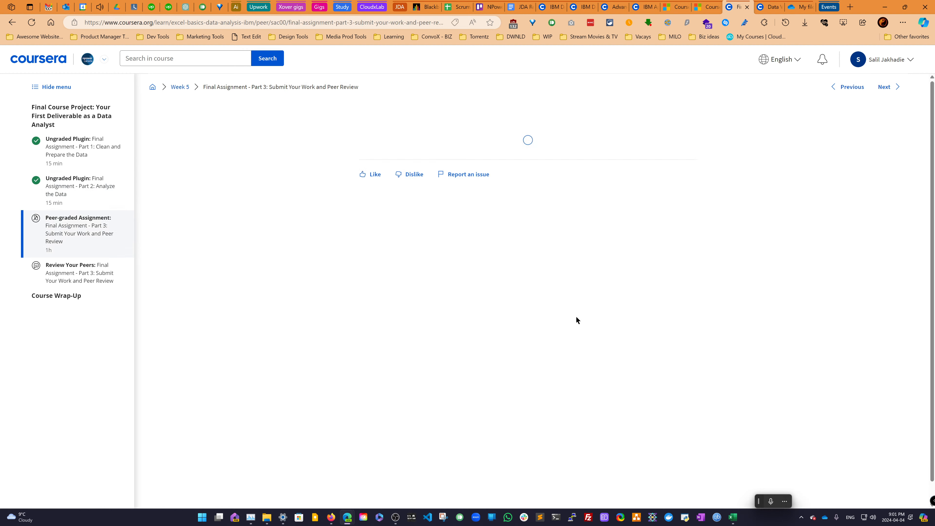
scroll(568, 270, "down", 4)
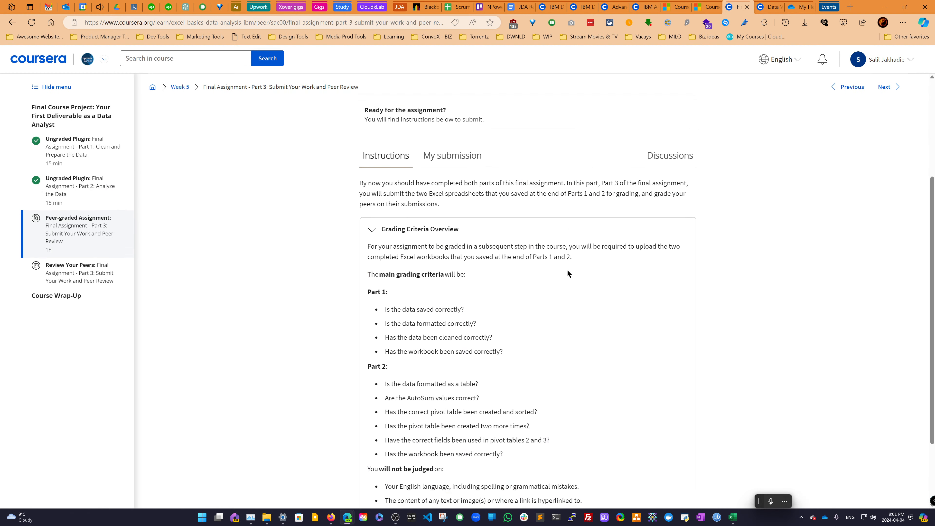
- Open the My submission tab and accept the Coursera Honor Code by signing with your full name
scroll(568, 270, "down", 2)
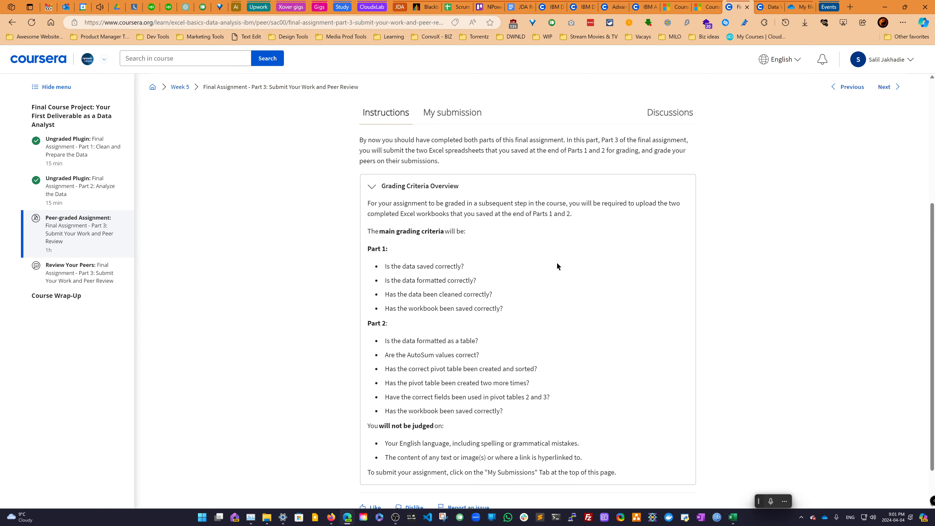
scroll(558, 266, "down", 2)
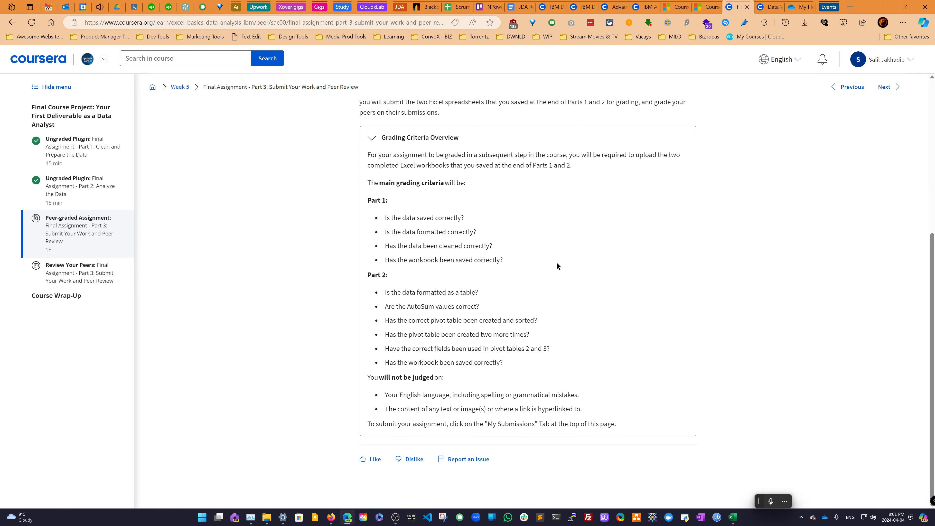
scroll(557, 266, "up", 5)
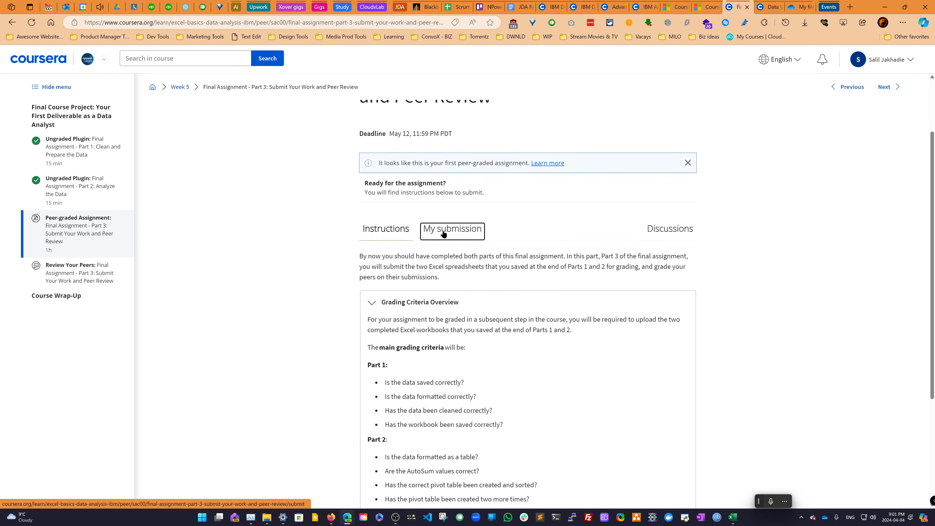
left_click(443, 234)
left_click(417, 342)
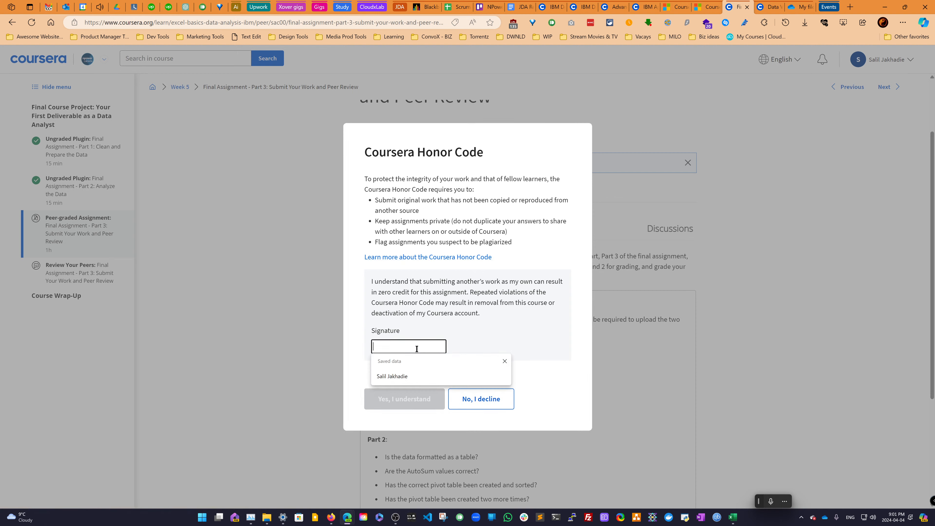
left_click(416, 376)
left_click(428, 400)
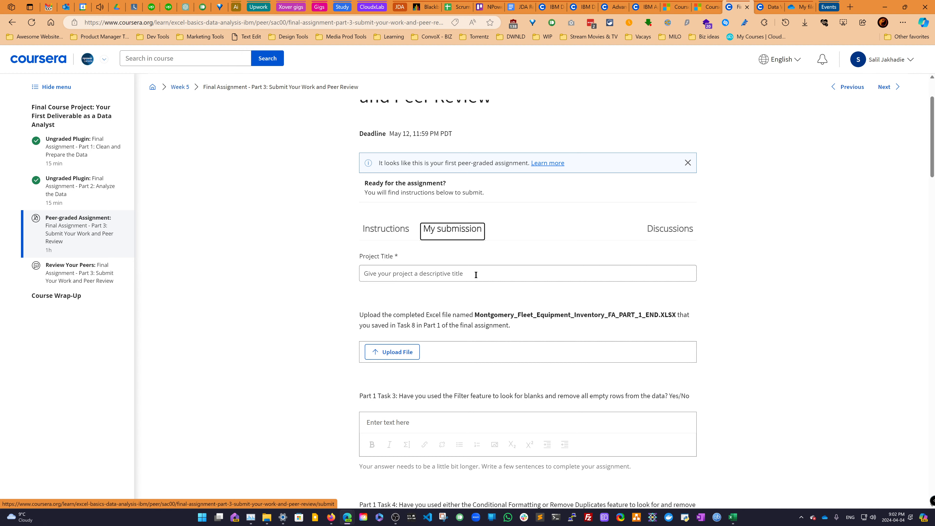
- Copy the course title 'Final Course Project: Your First Deliverable as a Data Analyst' from the course outline
left_click(30, 115)
left_click_drag(30, 117, 68, 126)
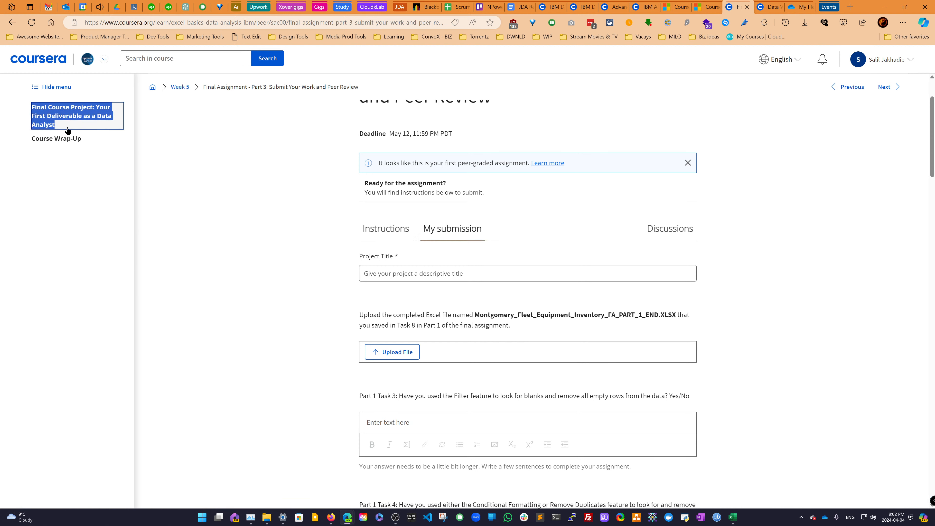
left_click(68, 128)
left_click(67, 128)
left_click(68, 127)
left_click(172, 124)
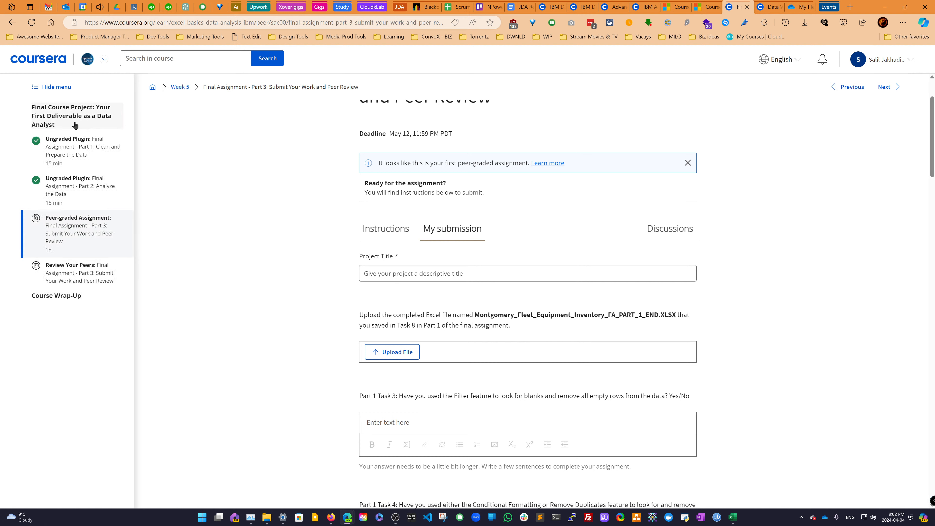
left_click(46, 126)
left_click(49, 123)
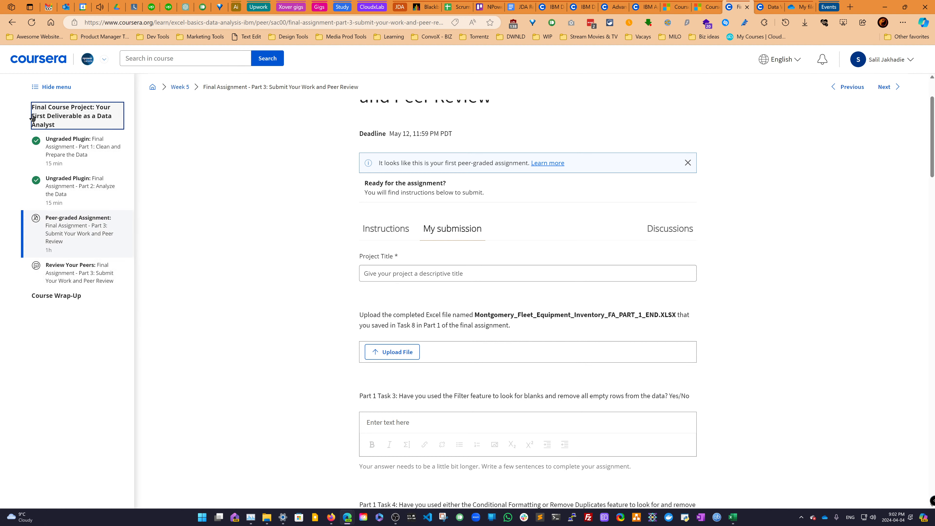
left_click(96, 128)
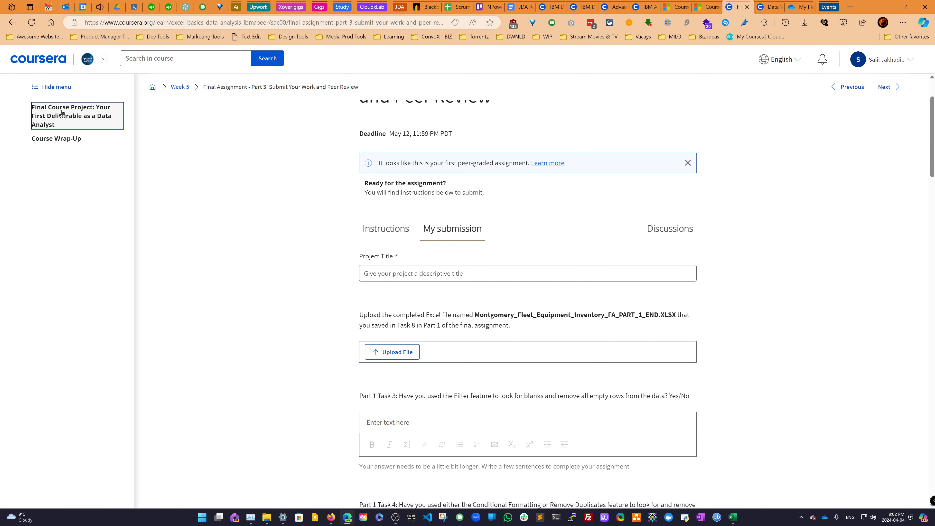
left_click(94, 123)
left_click(93, 129)
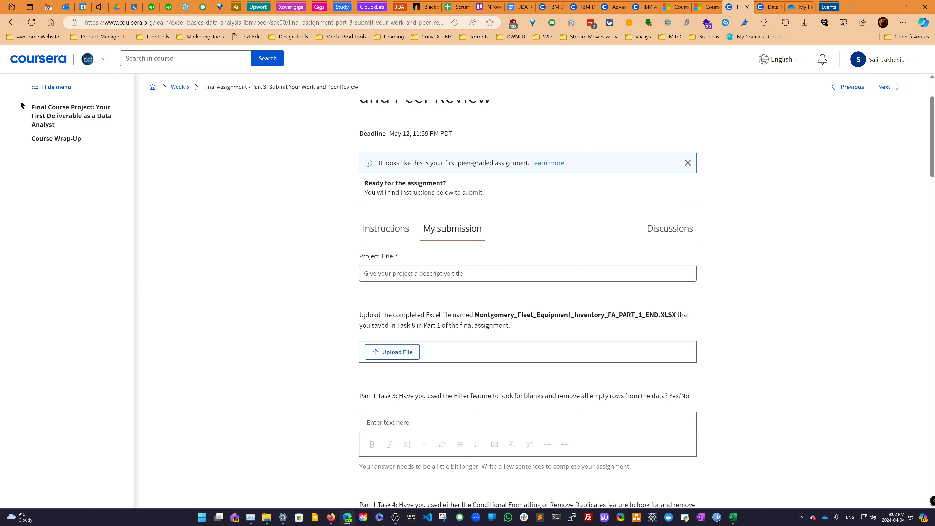
left_click_drag(21, 101, 74, 126)
key("ctrl+c")
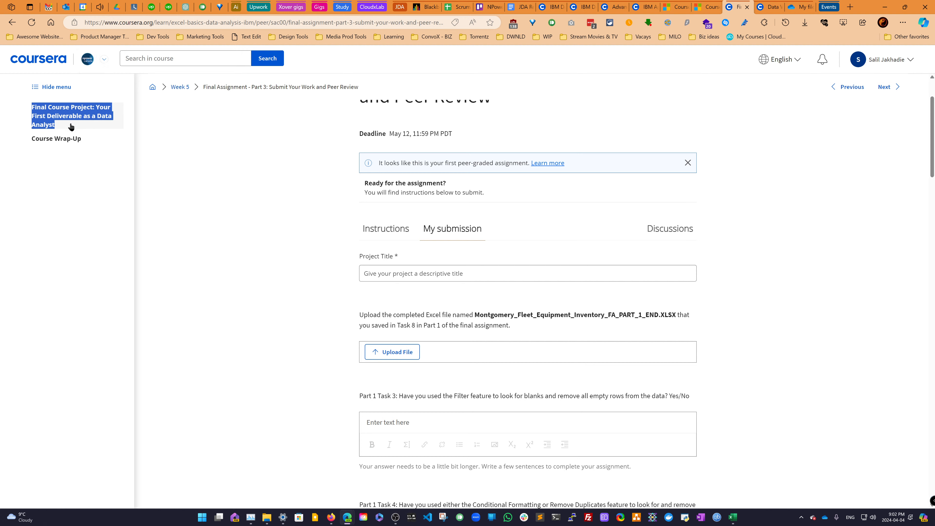
- Paste the copied title as the Project Title and change 'Your' to 'My'
left_click(406, 273)
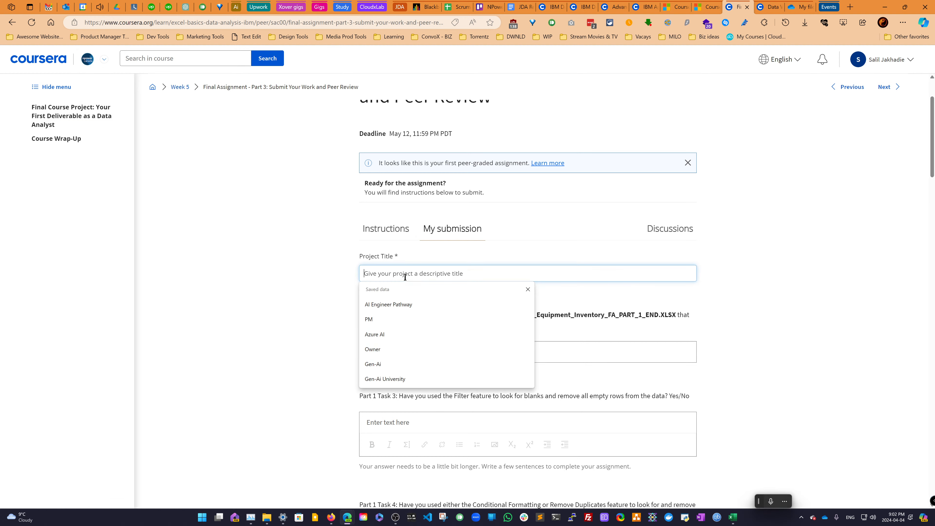
key("ctrl+v")
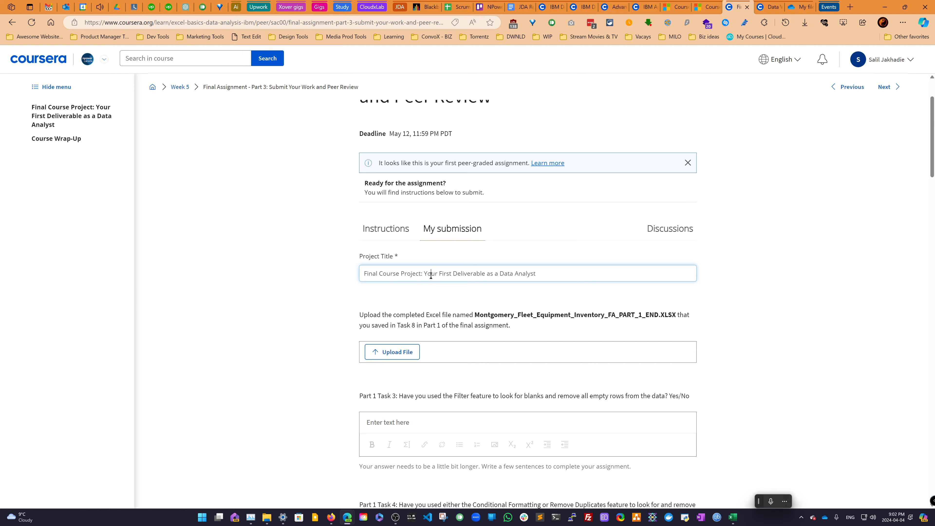
double_click(431, 276)
type("My")
- Open the file upload window for the completed Part 1 workbook
left_click(398, 352)
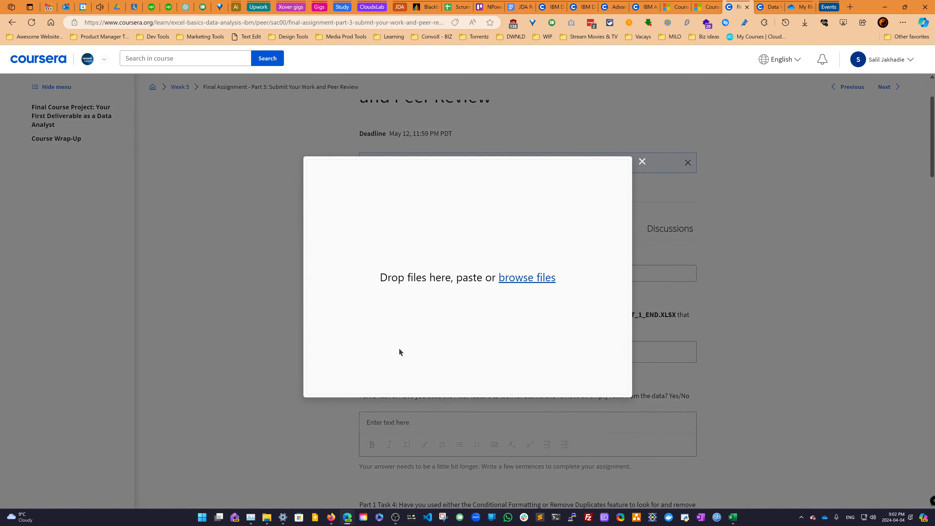
left_click(528, 282)
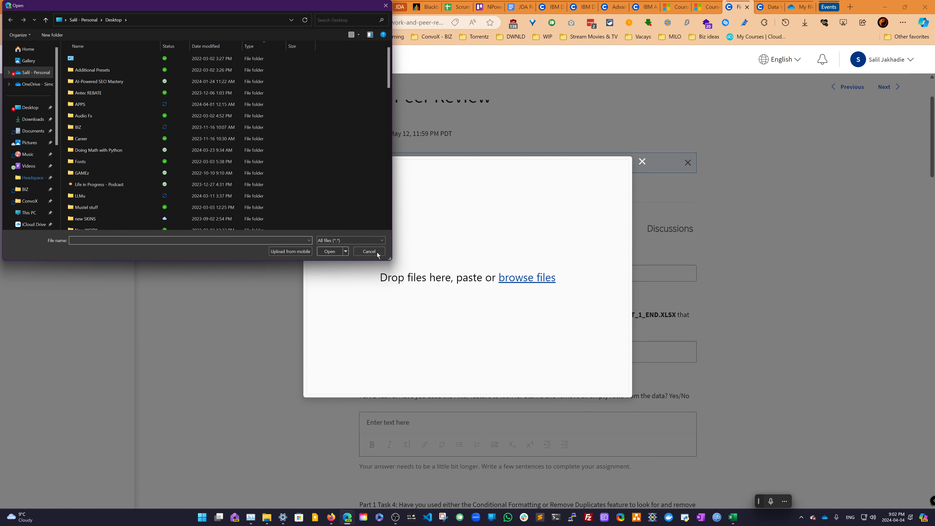
left_click(370, 252)
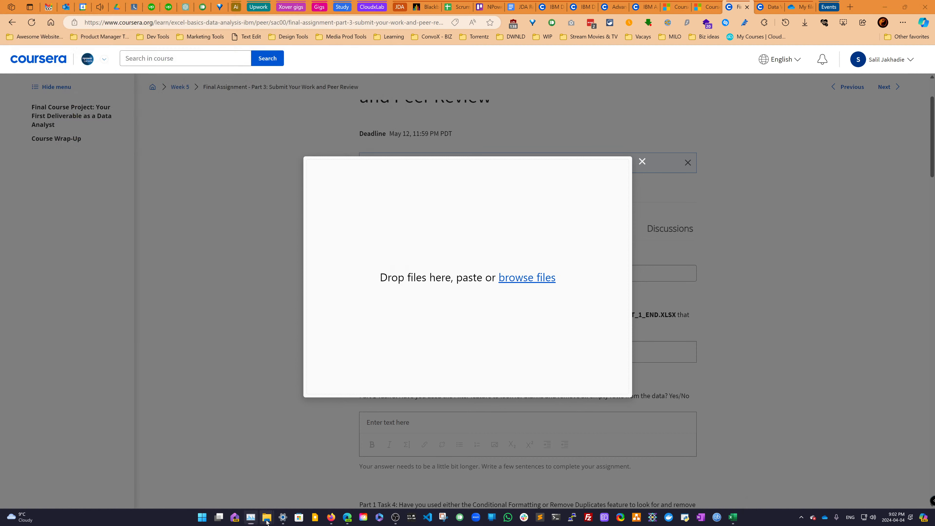
- Open File Explorer on the Coursera - C2 - Exercises folder and place it beside the upload window
mouse_move(266, 520)
left_click(313, 487)
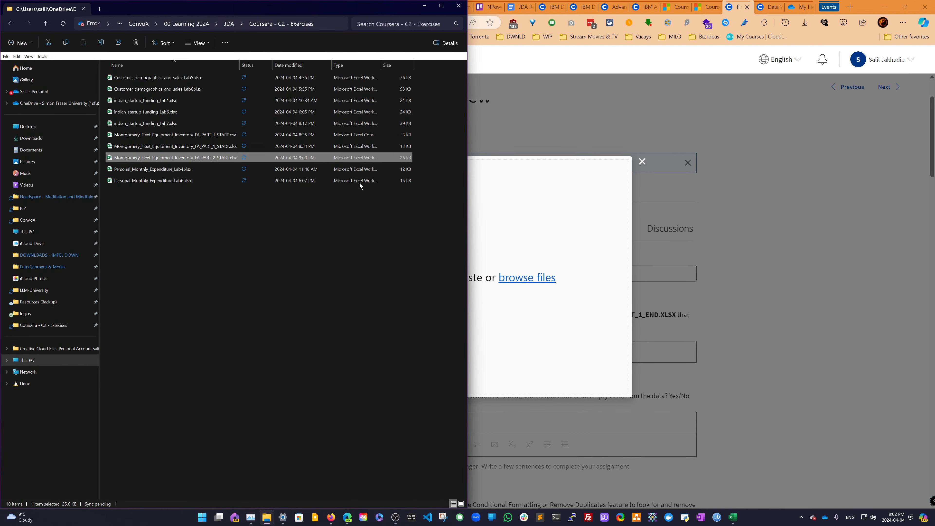
left_click_drag(321, 13, 332, 183)
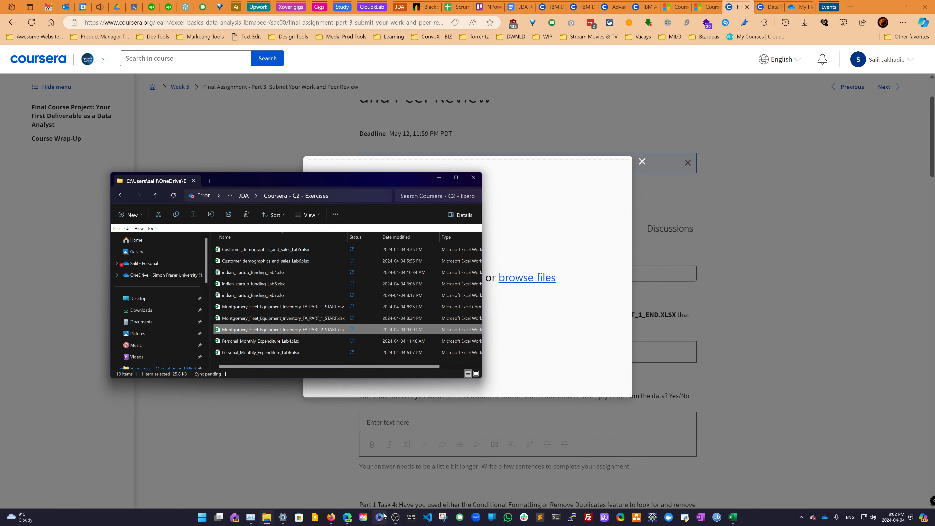
- Switch to Excel and open the File backstage to view the recent workbooks
left_click(733, 518)
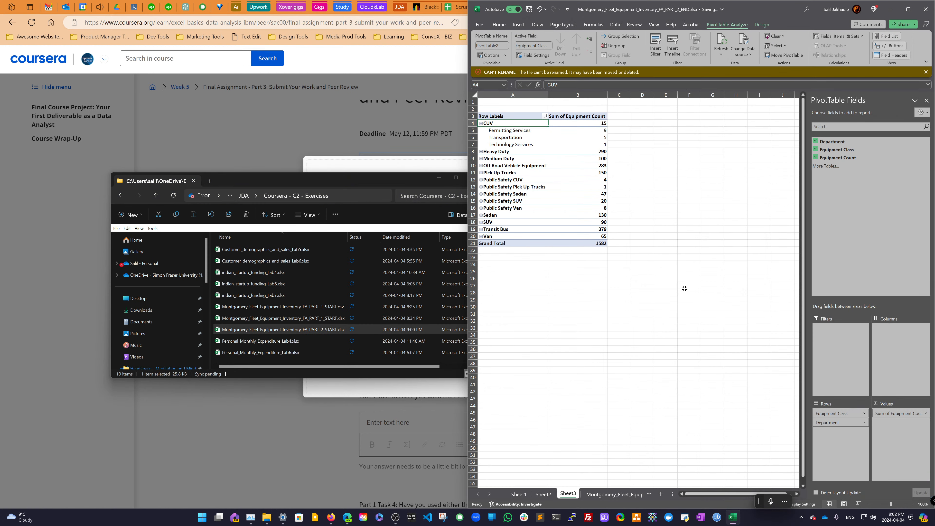
left_click(480, 26)
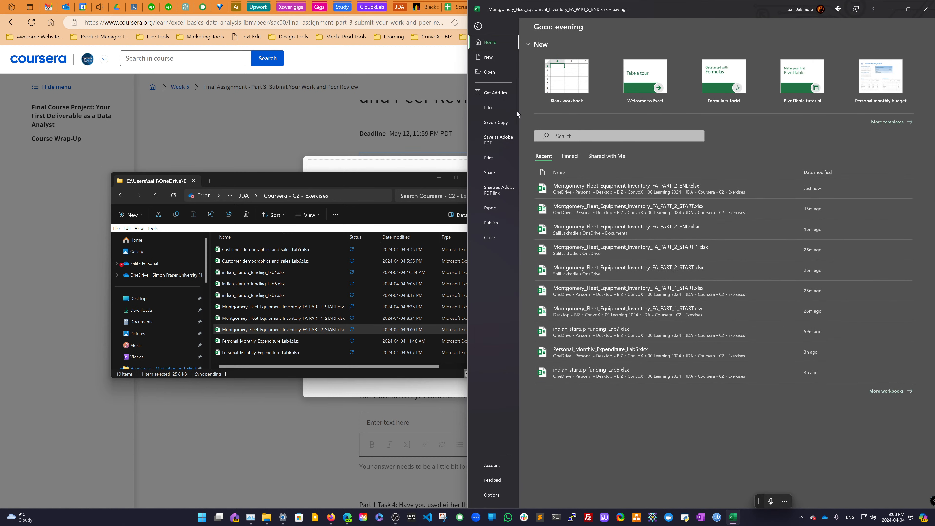
- Open the Documents folder in a new Explorer tab and locate the Montgomery workbook stored there
right_click(162, 323)
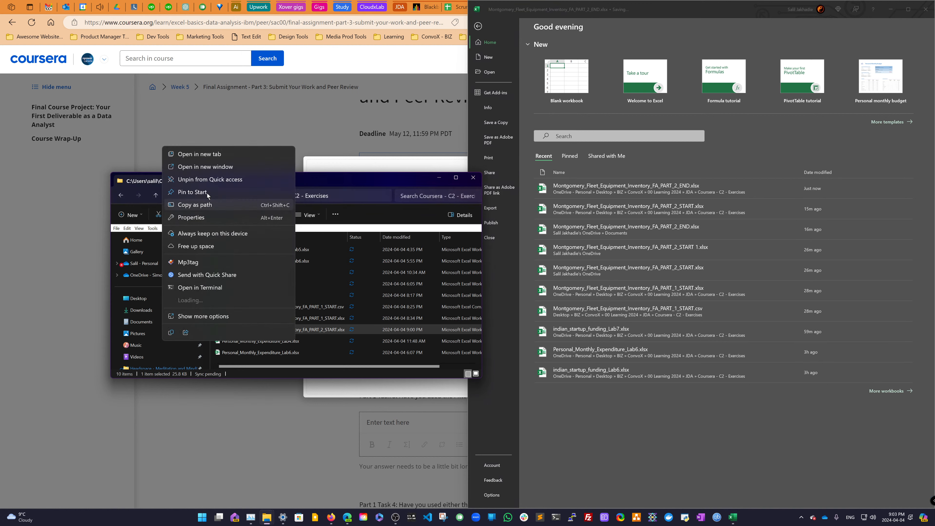
left_click(199, 142)
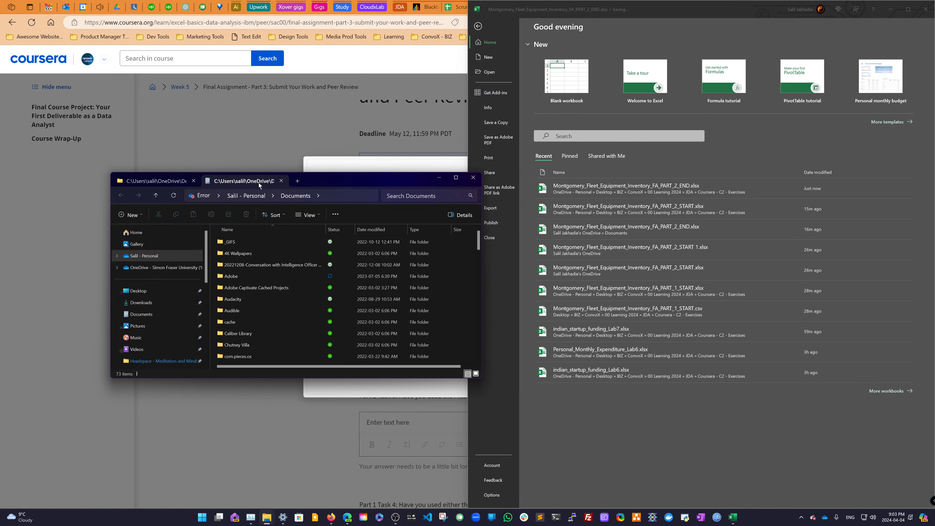
scroll(288, 307, "down", 5)
scroll(288, 309, "down", 12)
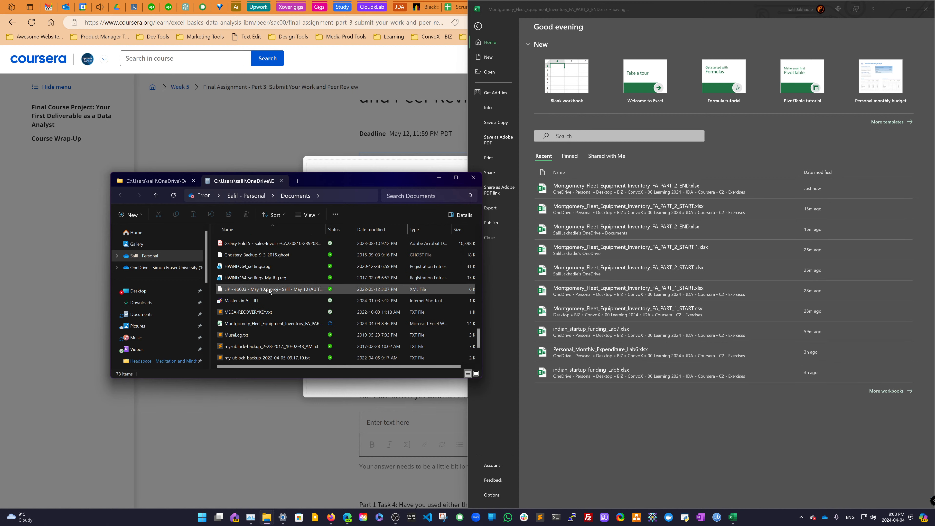
left_click(257, 254)
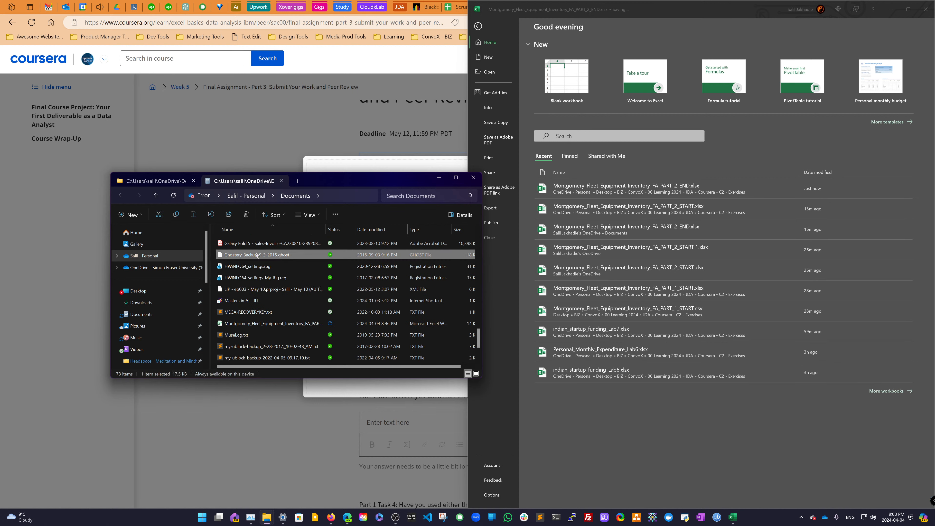
key("m")
key("m")
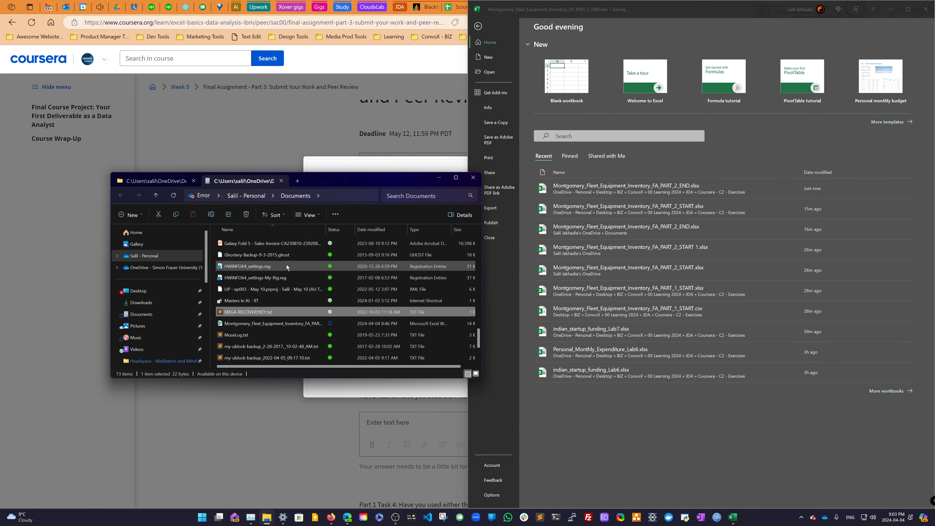
key("m")
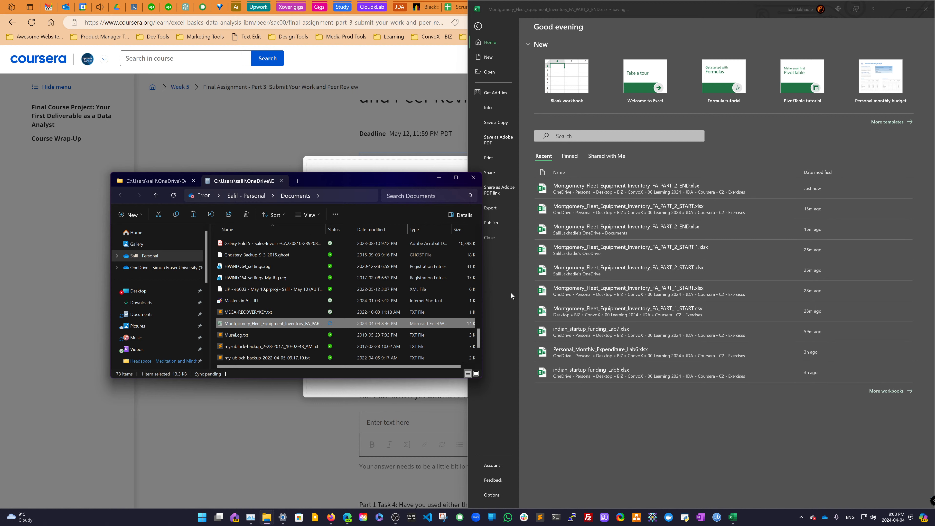
- Open Montgomery_Fleet_Equipment_Inventory_FA_PART_1_START.xlsx from the recent list, review its data, and minimize it
left_click(595, 291)
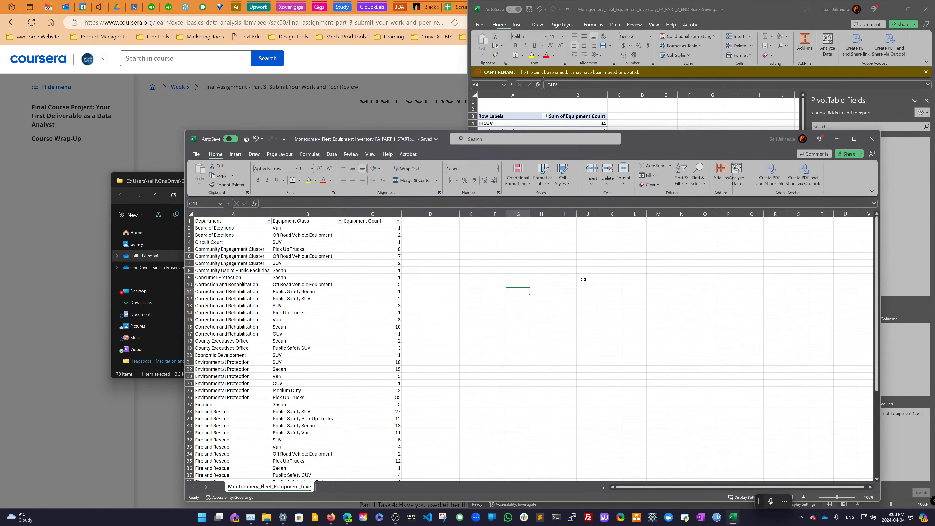
scroll(382, 308, "down", 8)
scroll(383, 308, "up", 3)
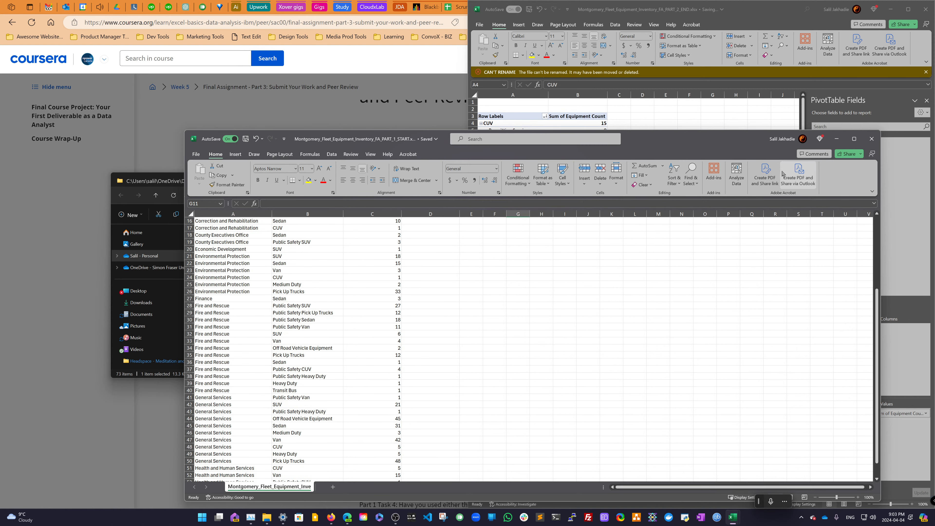
left_click(837, 138)
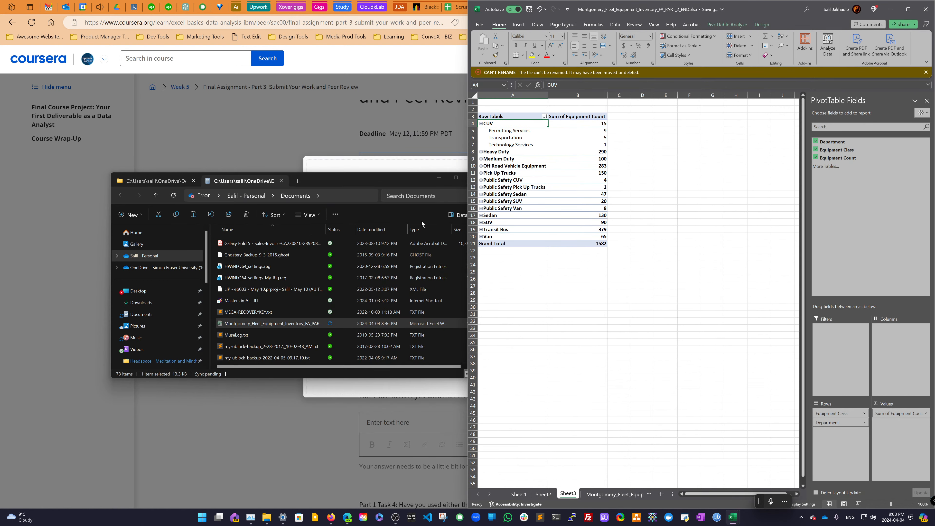
- Return to the Coursera - C2 - Exercises folder tab and open Montgomery_Fleet_Equipment_Inventory_FA_PART_1_START.xlsx to review its data
scroll(282, 274, "up", 4)
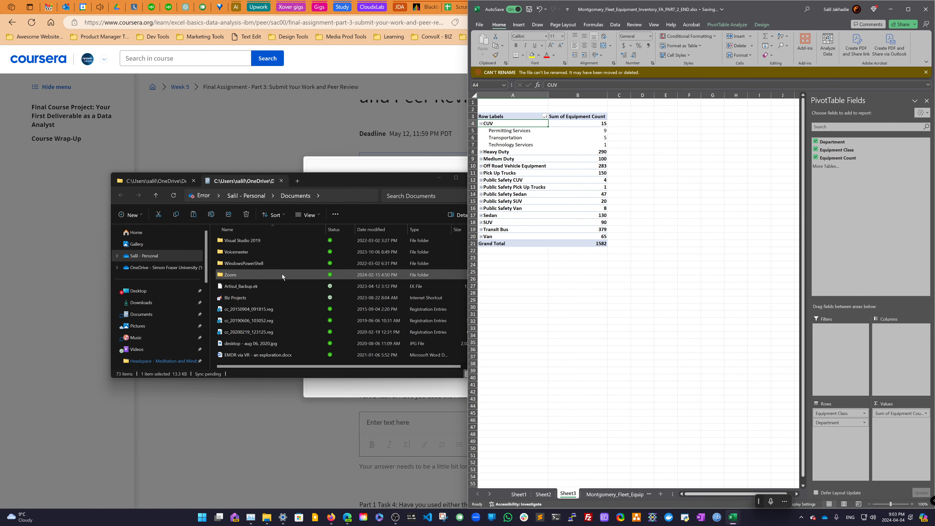
scroll(282, 274, "up", 8)
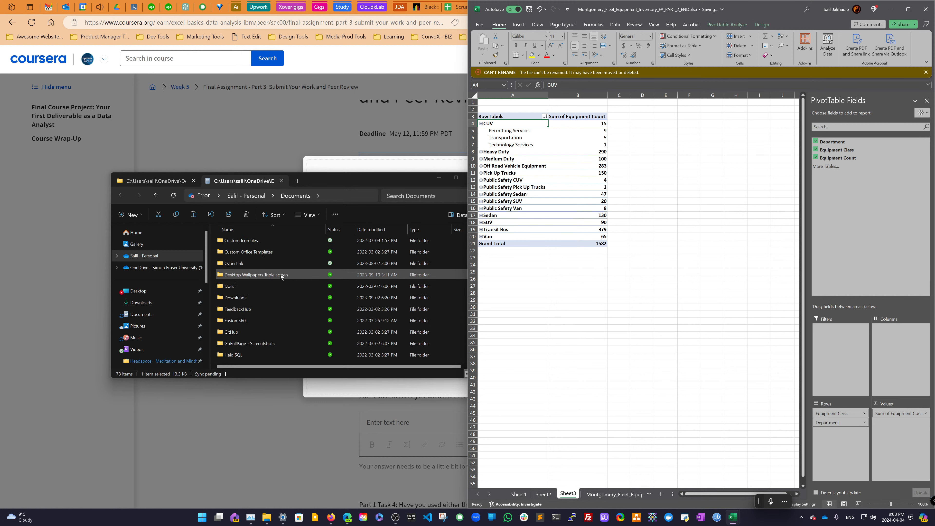
scroll(281, 274, "up", 6)
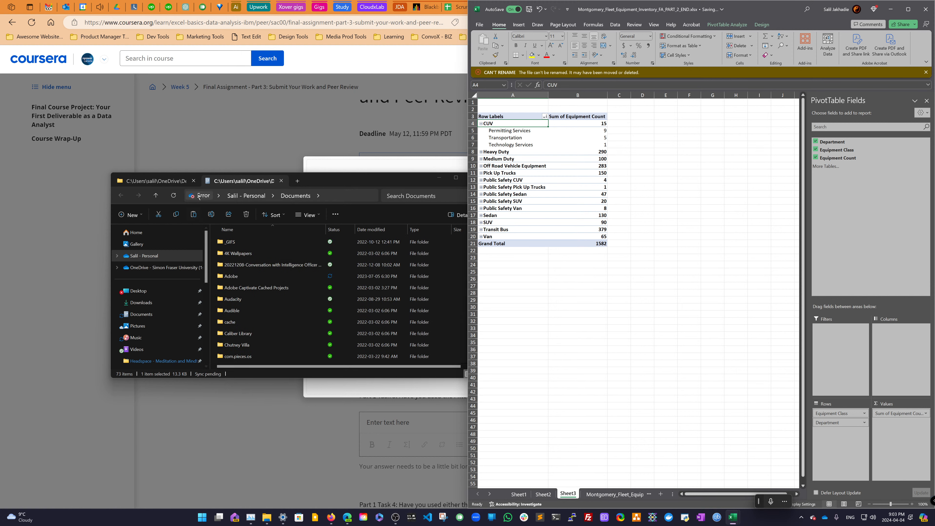
left_click(175, 181)
left_click(286, 318)
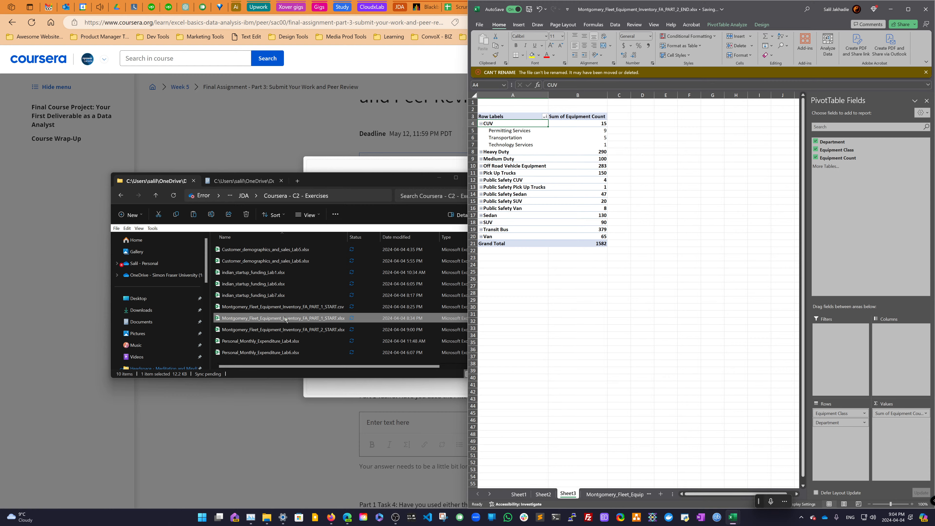
double_click(286, 318)
scroll(339, 315, "down", 5)
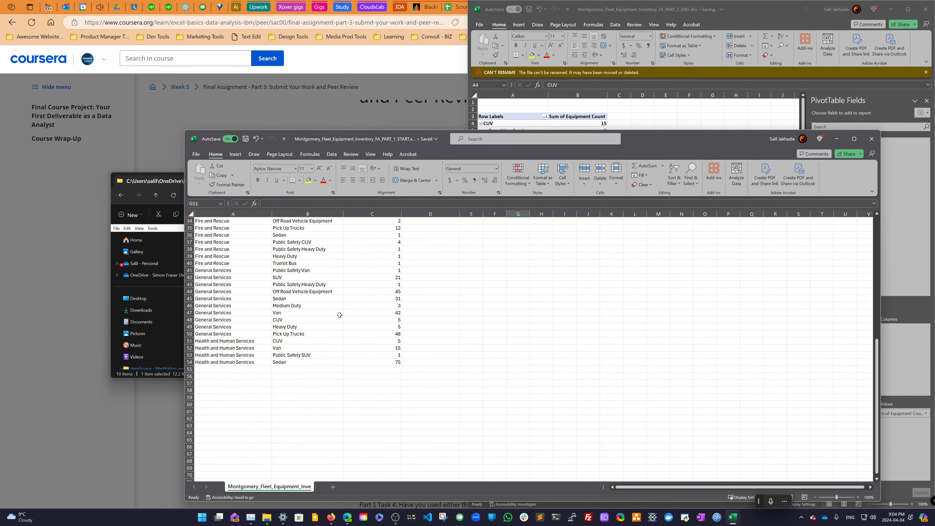
scroll(340, 315, "up", 6)
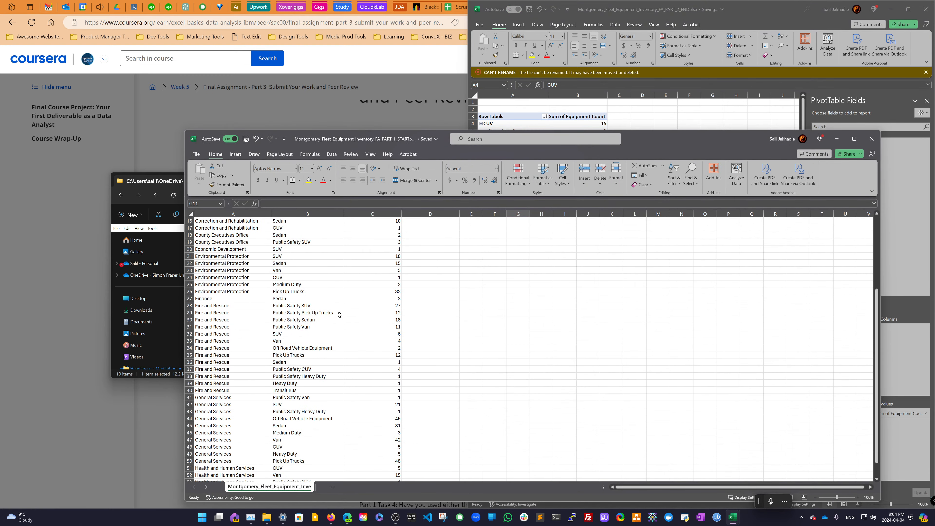
- Return to the top of the PART_1_START data and minimize that workbook
scroll(339, 315, "up", 5)
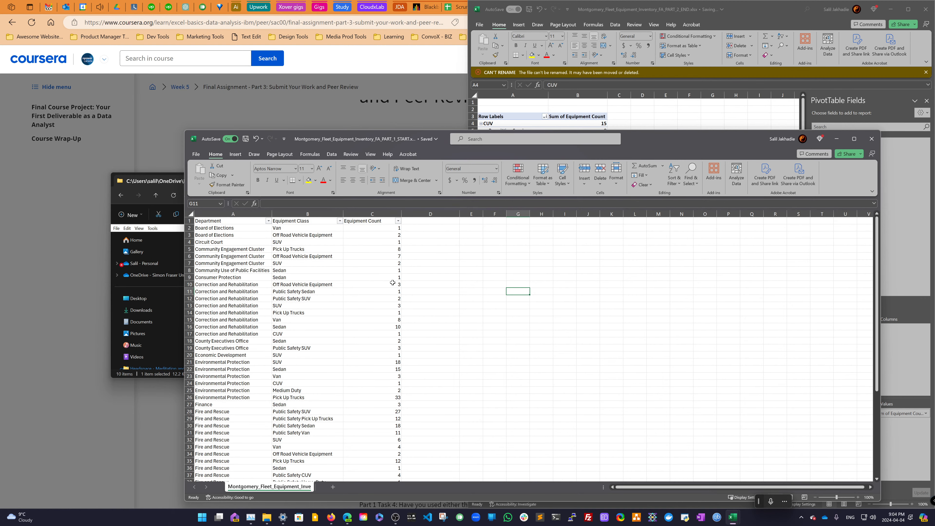
left_click(837, 140)
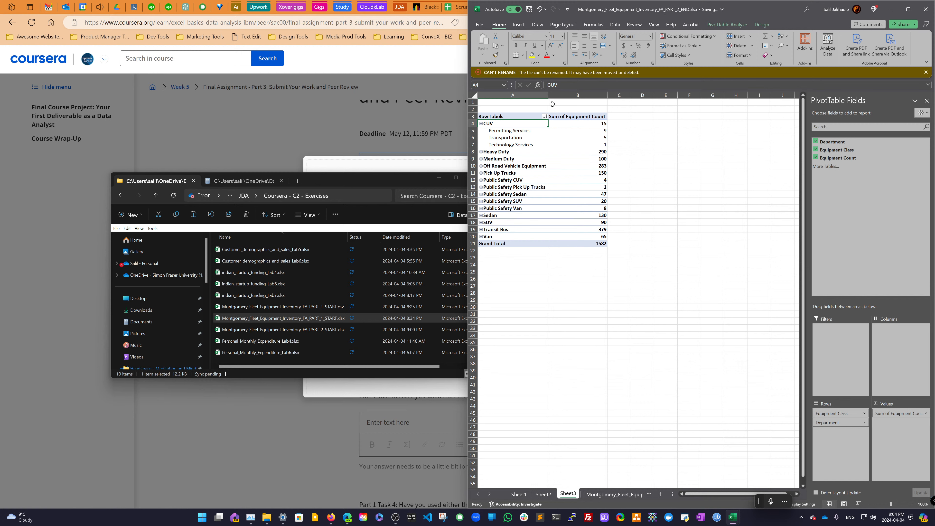
- Open Montgomery_Fleet_Equipment_Inventory_FA_PART_2_START.xlsx from the recent workbooks and scroll through its data
left_click(479, 24)
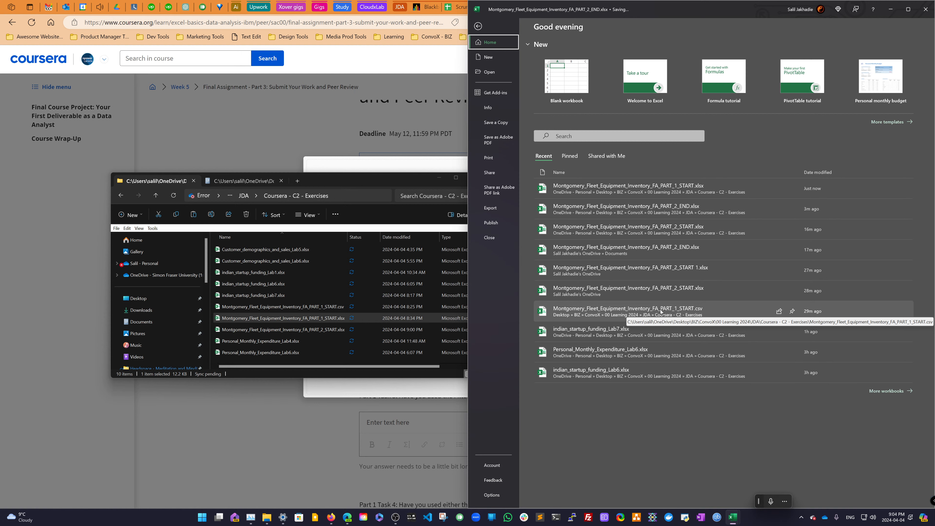
left_click(659, 293)
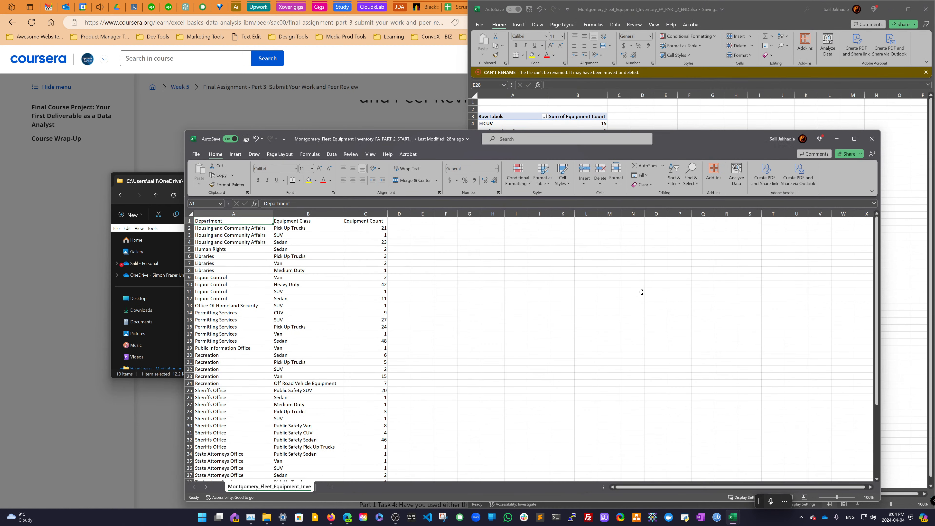
scroll(484, 304, "down", 8)
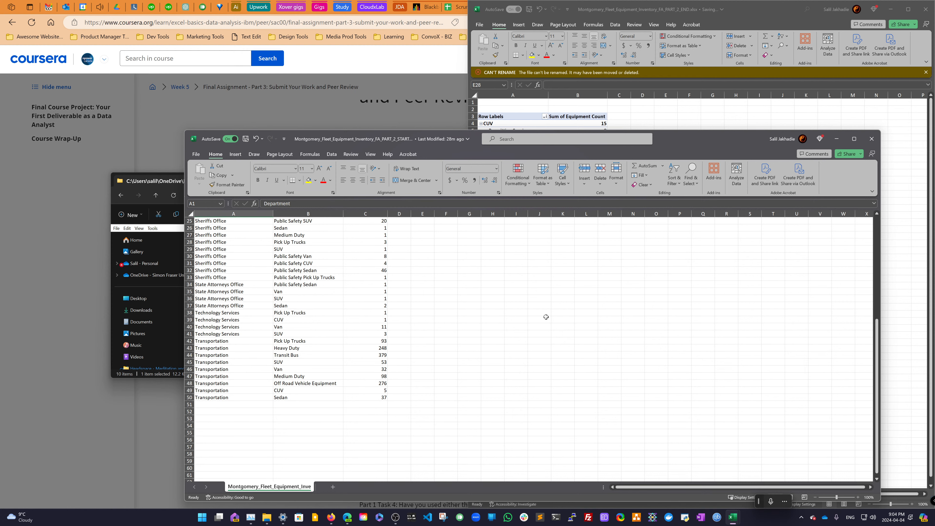
- Open Montgomery_Fleet_Equipment_Inventory_FA_PART_1_START.xlsx from the Coursera - C2 - Exercises recent entry and review its data
left_click(481, 26)
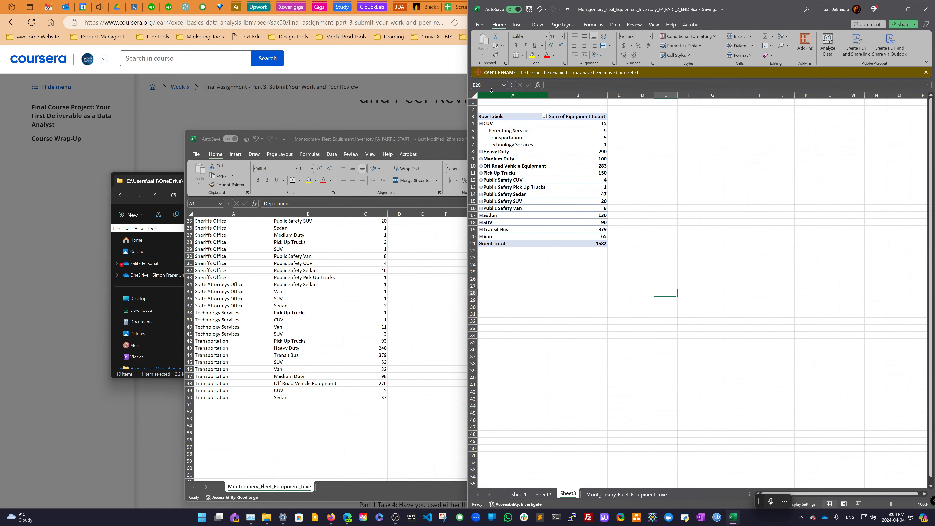
left_click(195, 154)
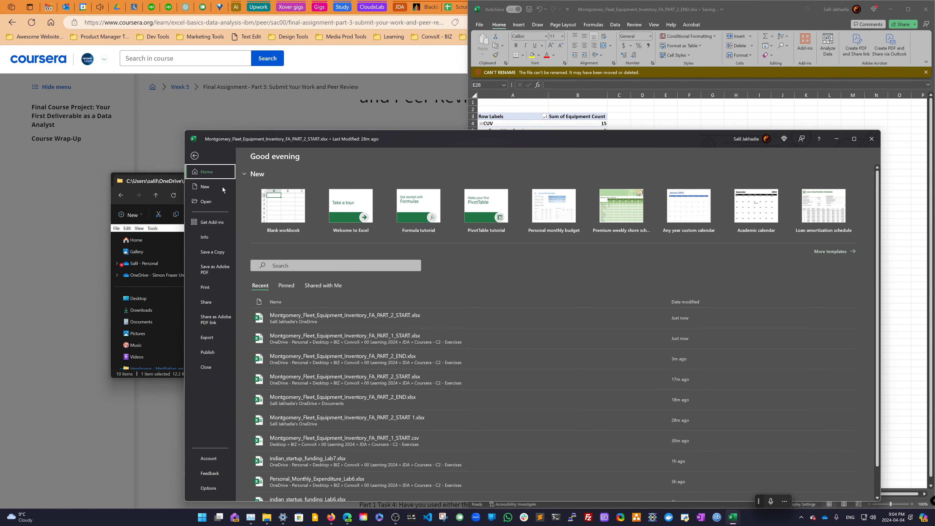
scroll(341, 330, "down", 1)
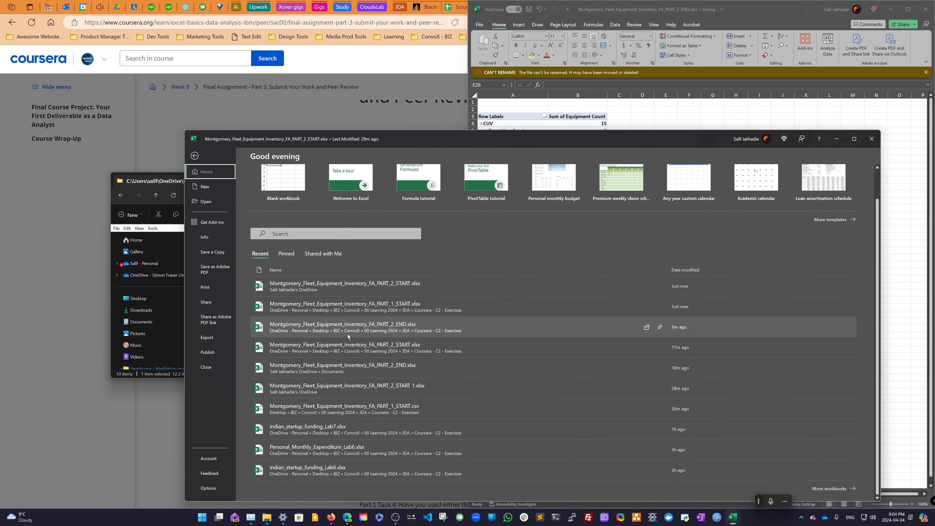
left_click(356, 309)
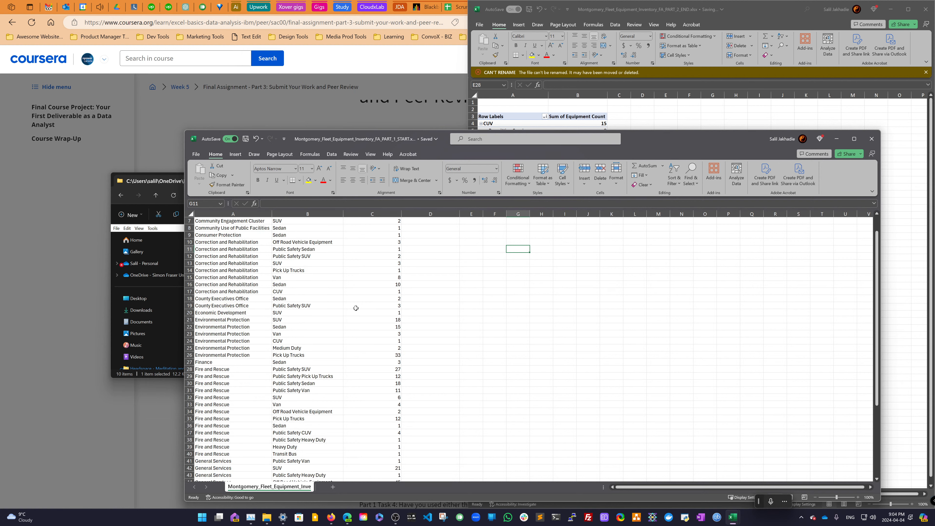
scroll(356, 308, "up", 2)
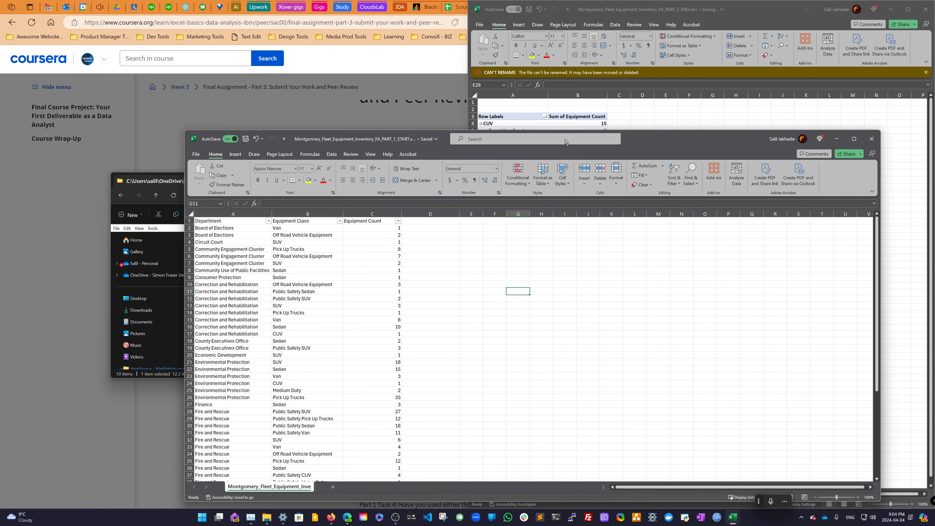
- Dismiss the can't-rename warning in the PART_2_END workbook and open its Save a Copy pane
left_click(584, 75)
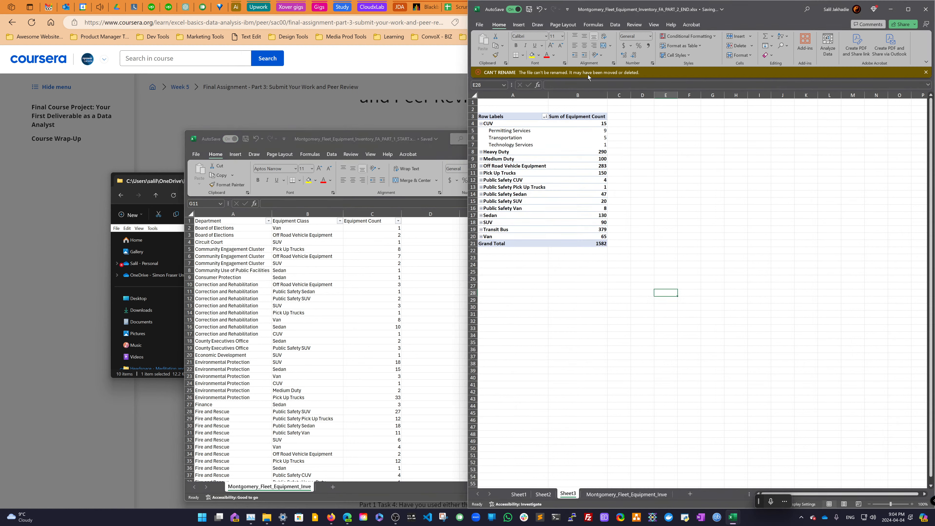
left_click(923, 72)
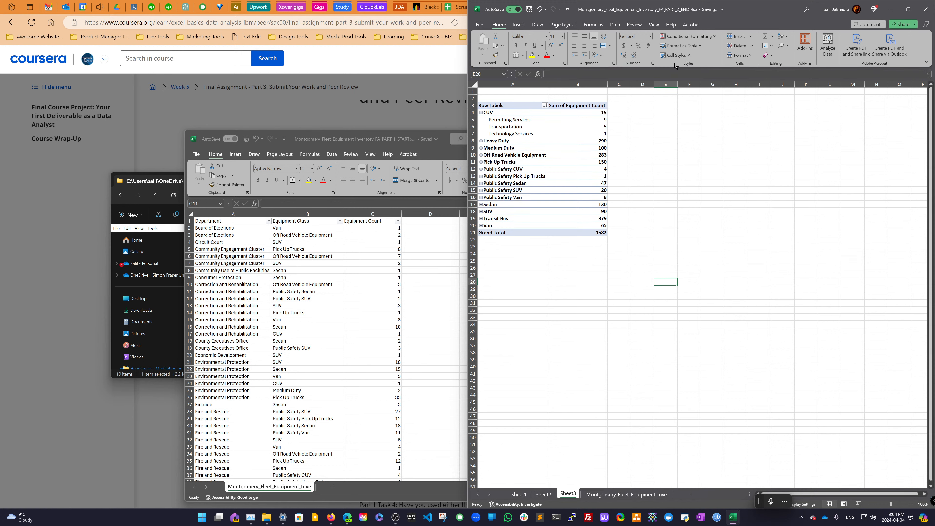
left_click(480, 25)
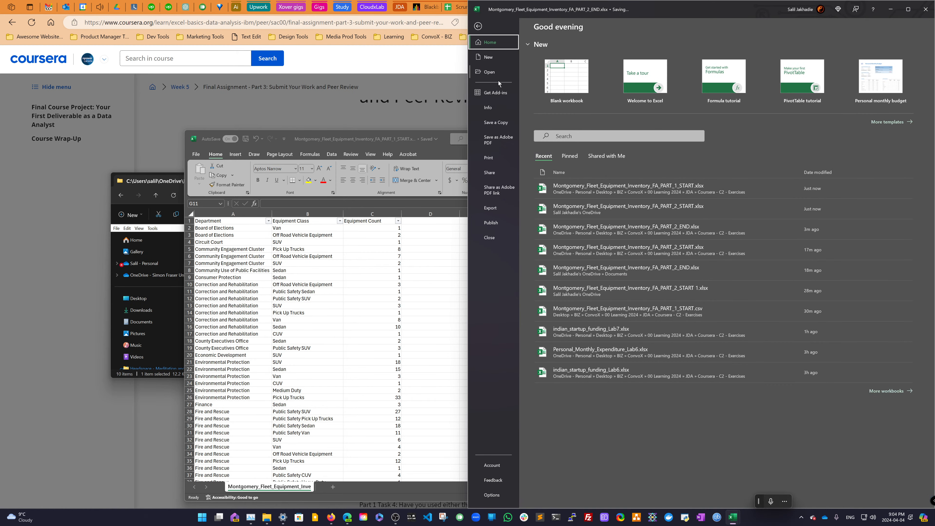
left_click(496, 123)
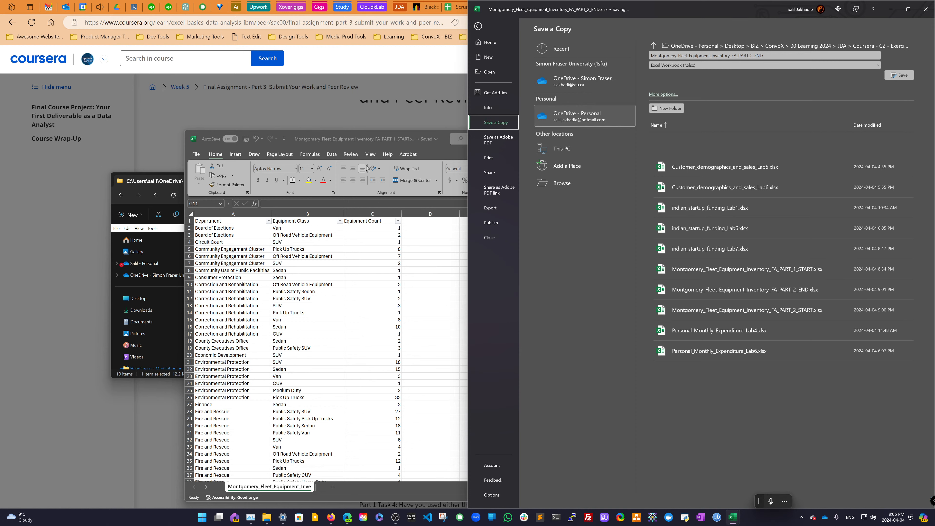
- Close the PART_1_START and PART_2_START workbook windows
left_click(383, 140)
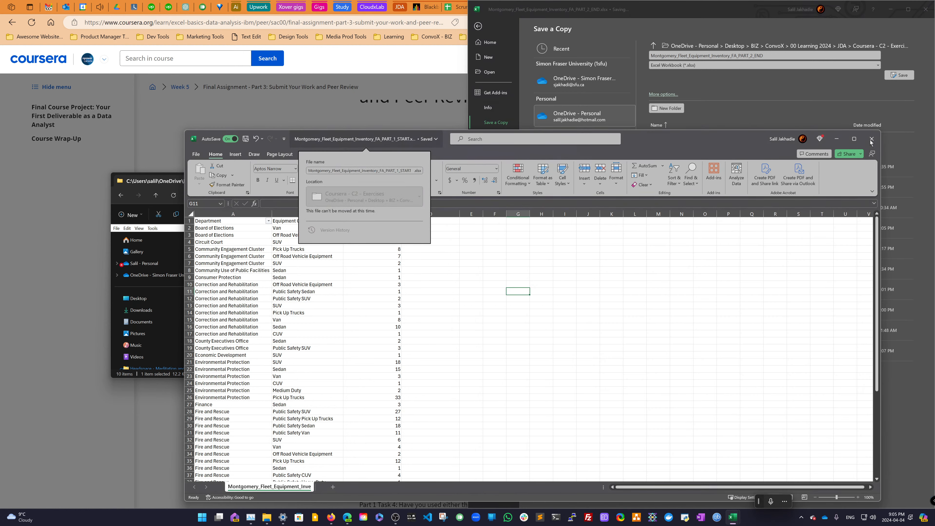
left_click(871, 140)
left_click(383, 145)
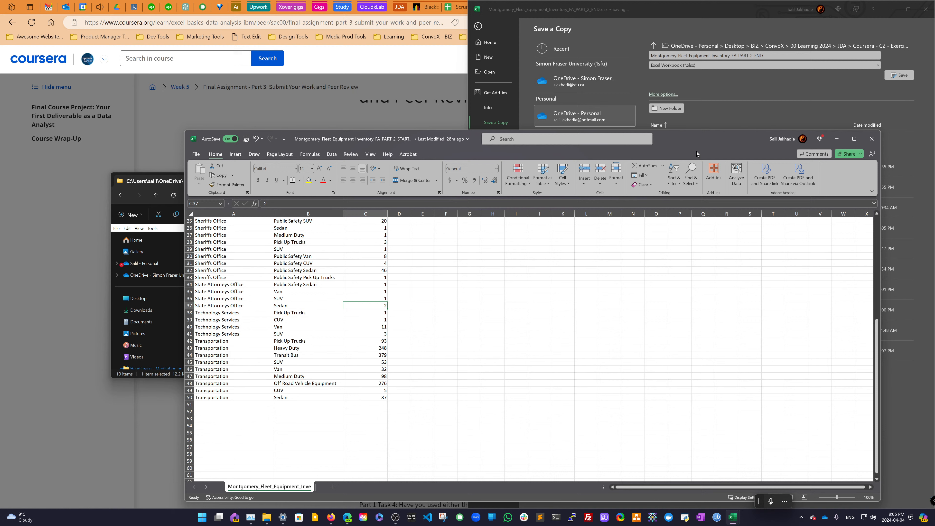
left_click(871, 140)
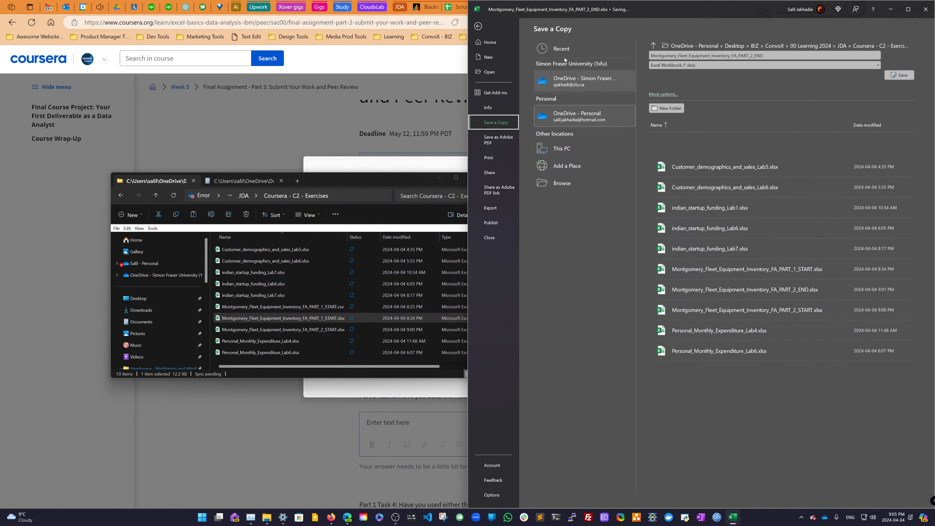
- Leave the backstage and open the file name and location panel of the PART_2_END workbook
left_click(479, 26)
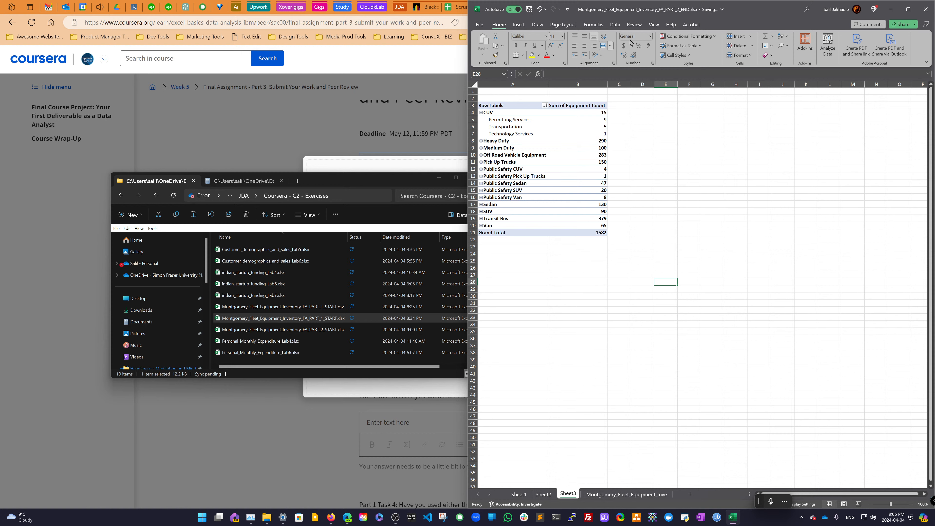
left_click(718, 11)
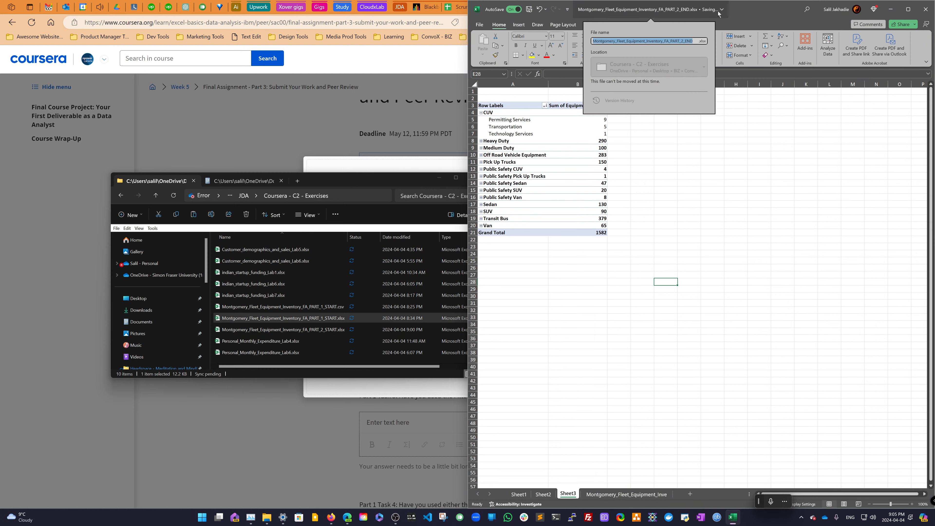